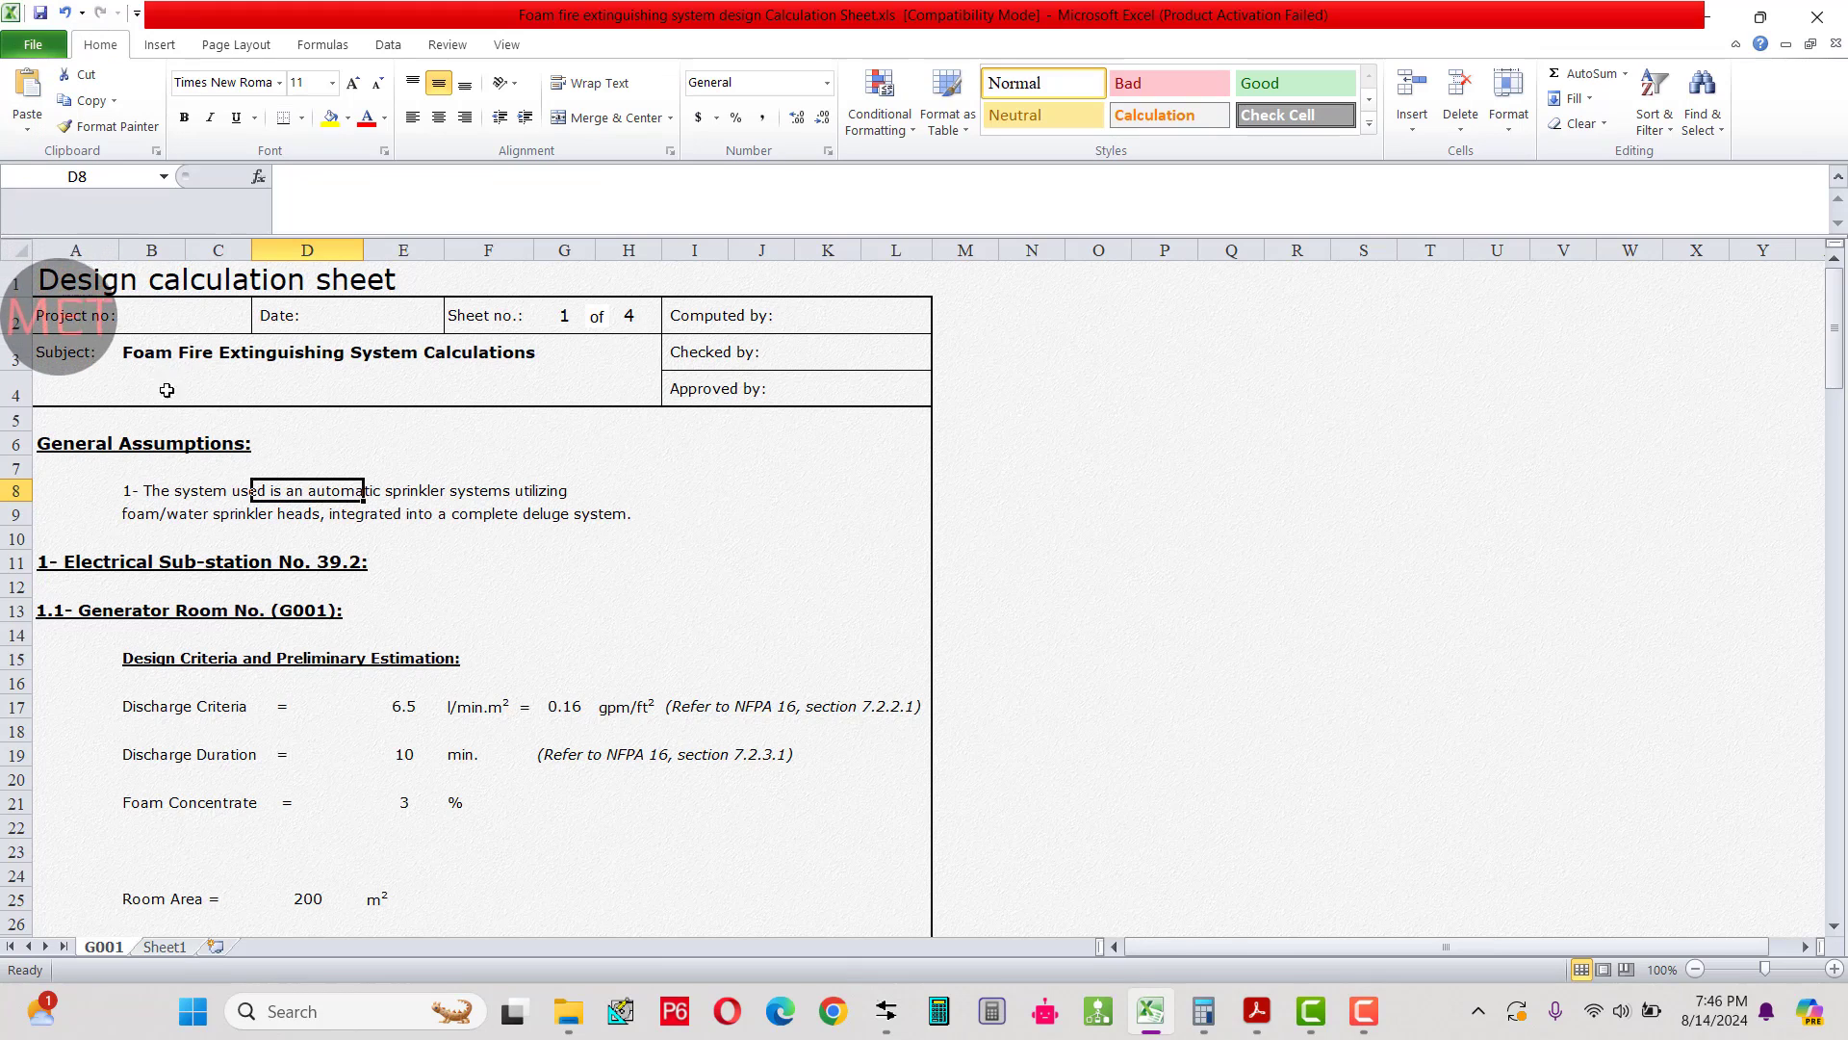
Look over the foam fire extinguishing calculation sheet from its subject line down to the System Summary, and return to its beginning.
click(63, 356)
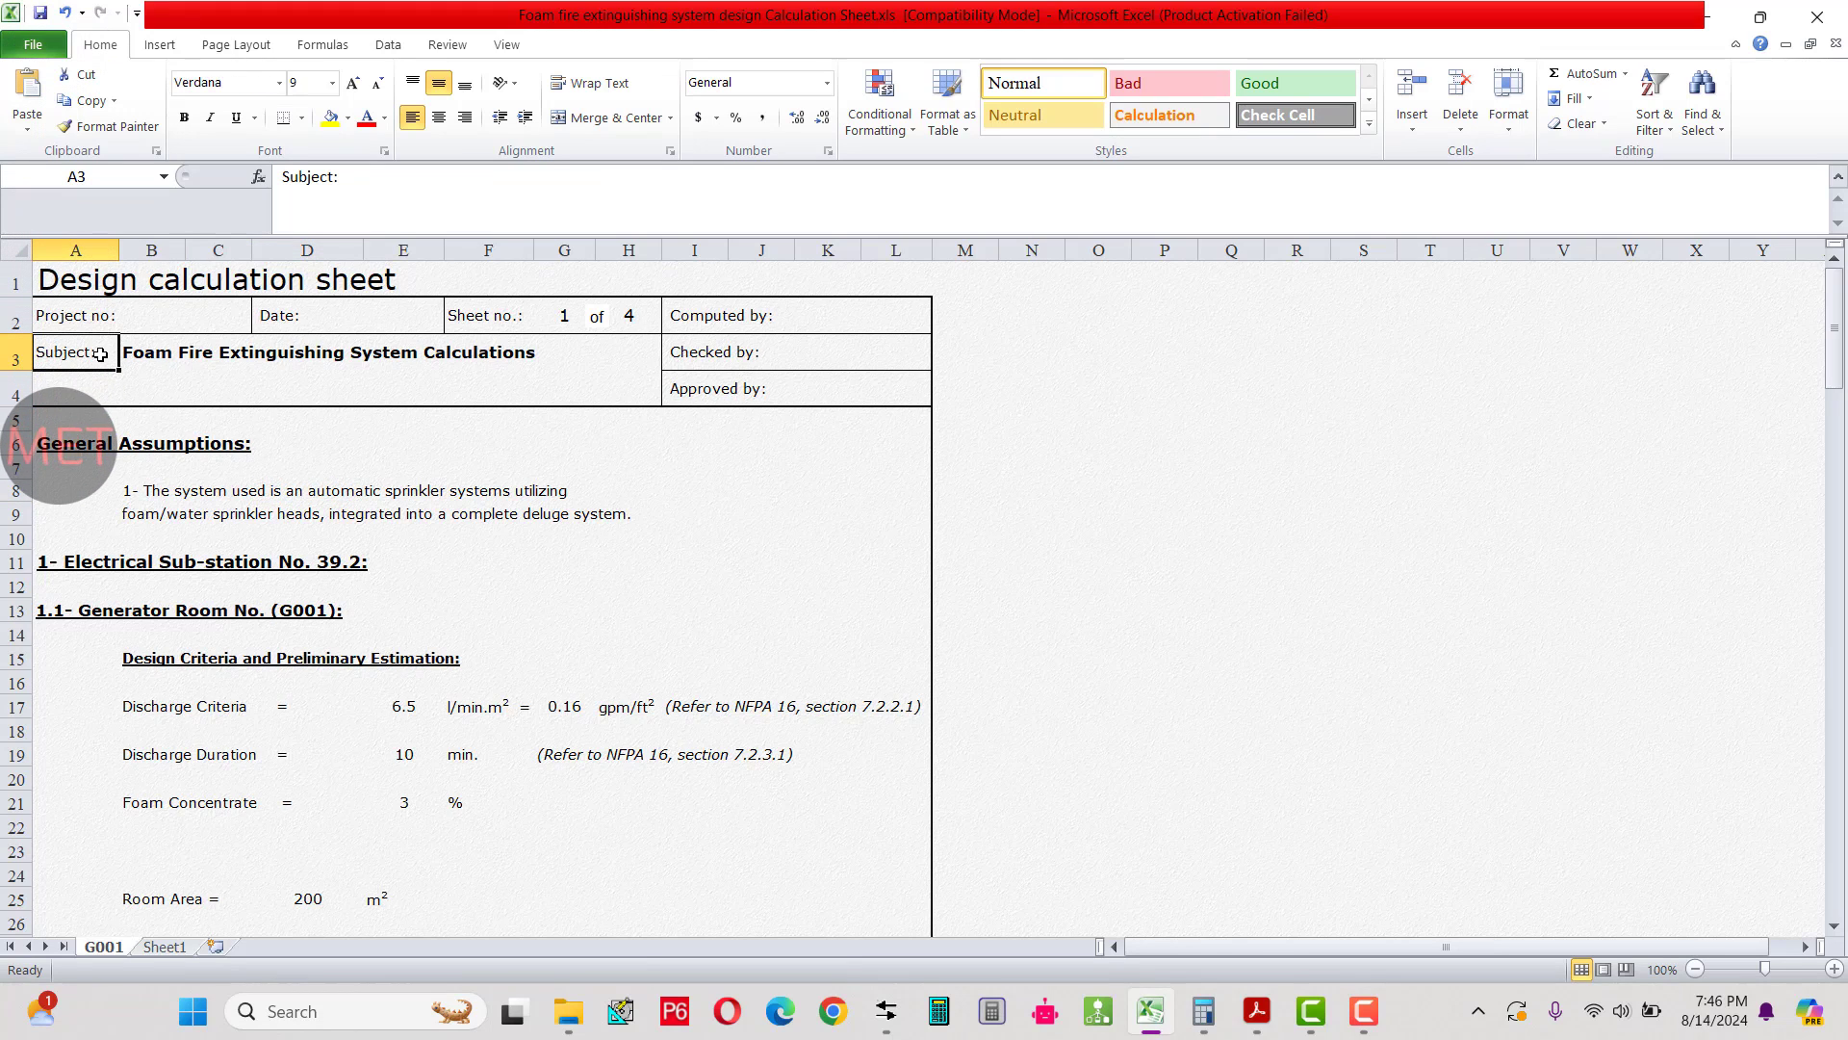
click(151, 354)
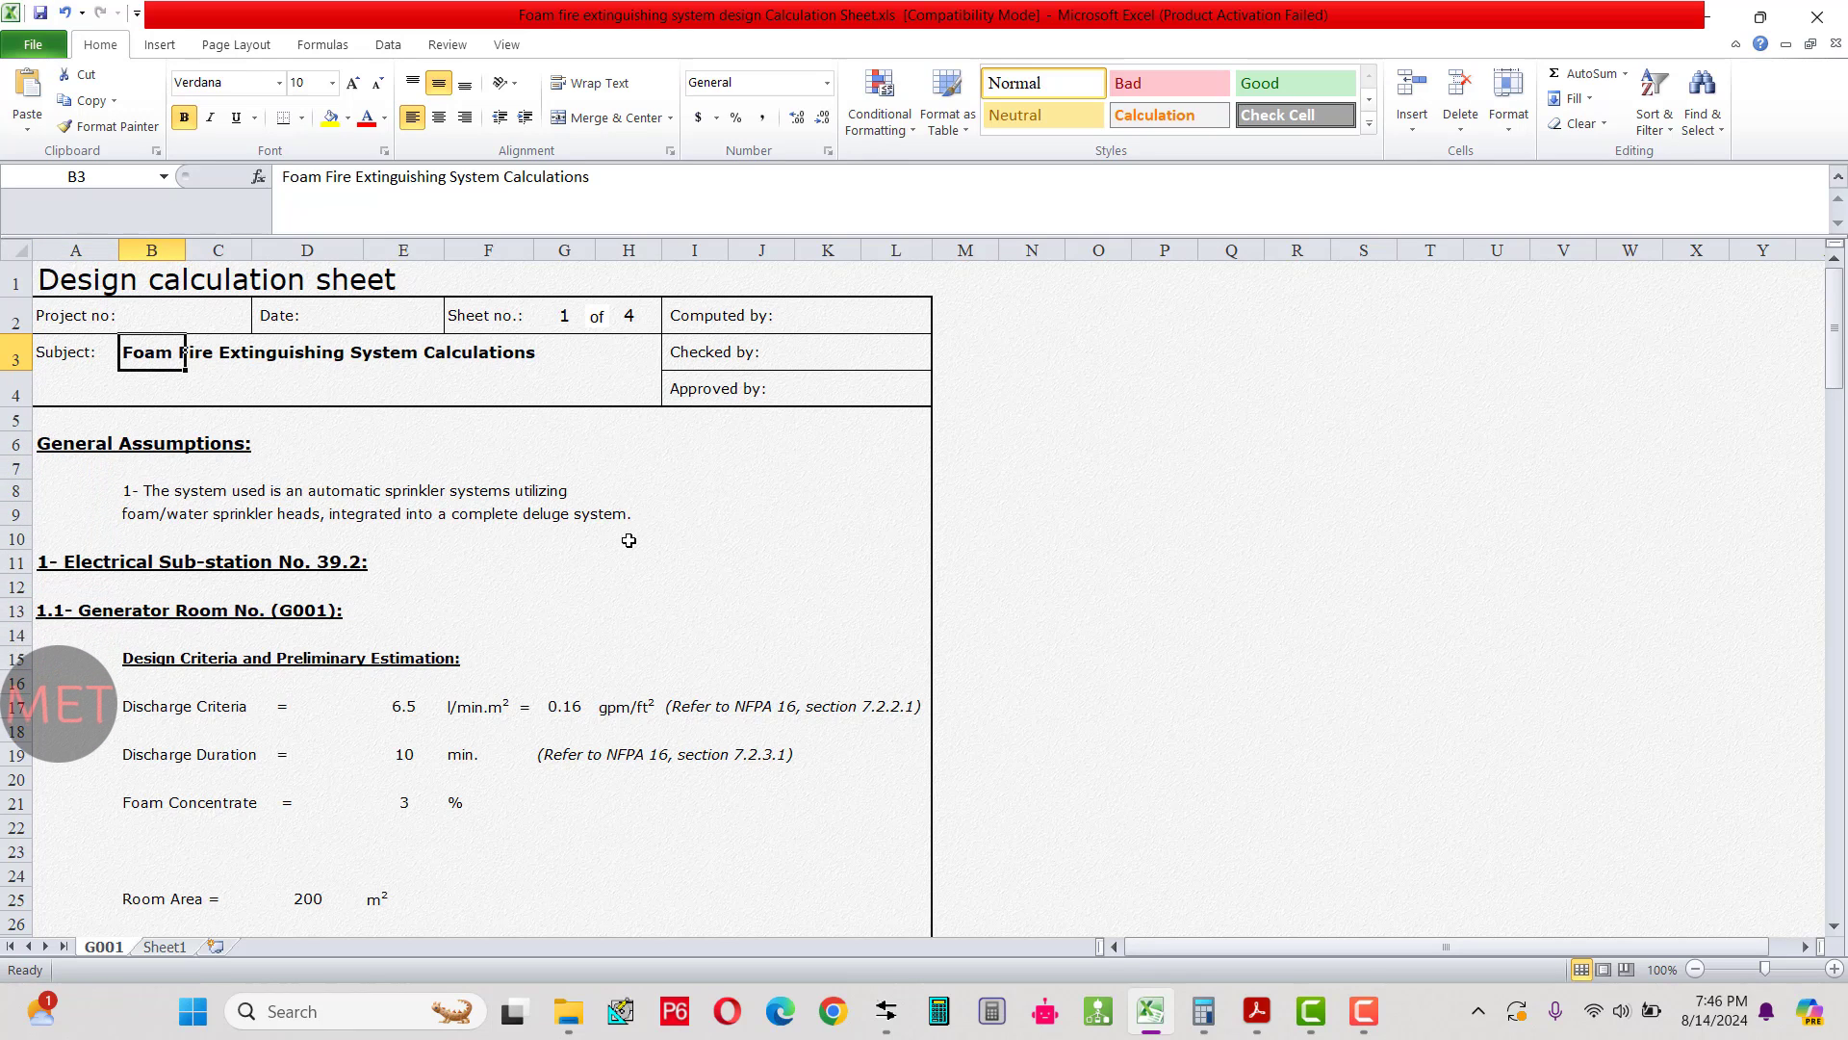
scroll(629, 537, down, 6)
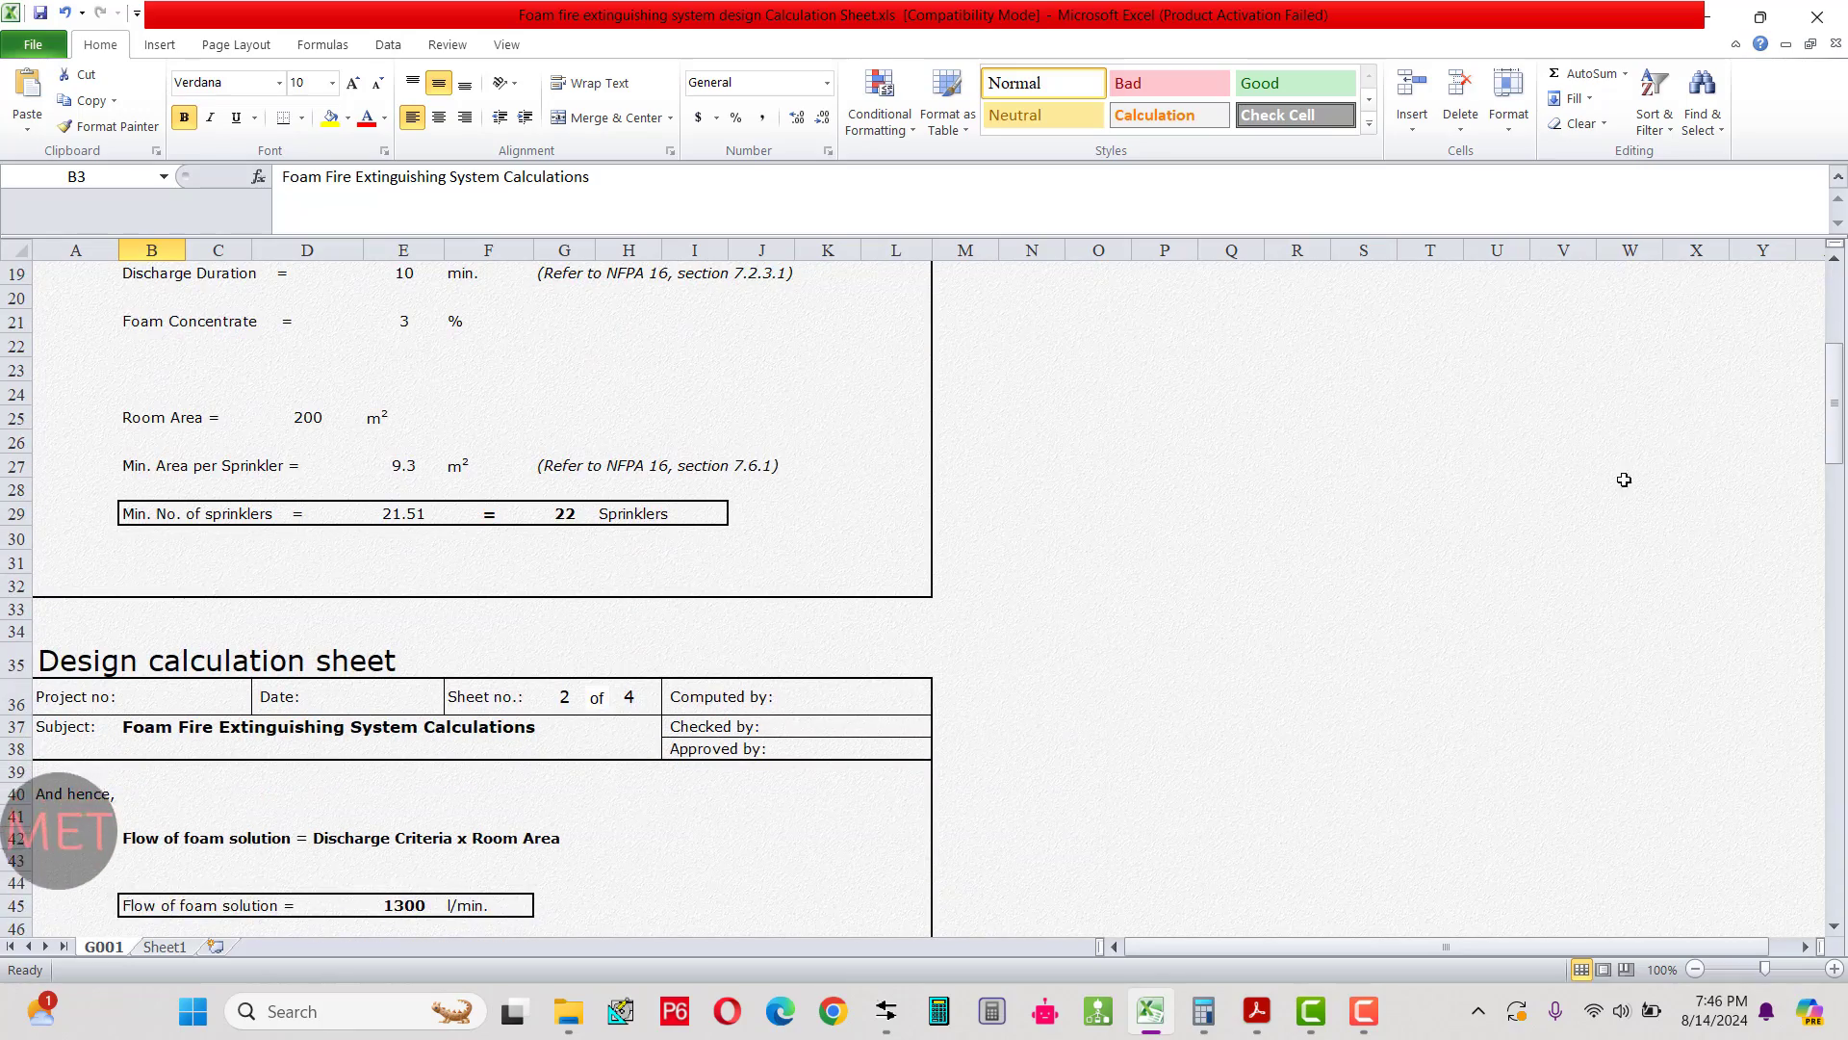
drag(1838, 414, 1844, 805)
scroll(994, 622, down, 3)
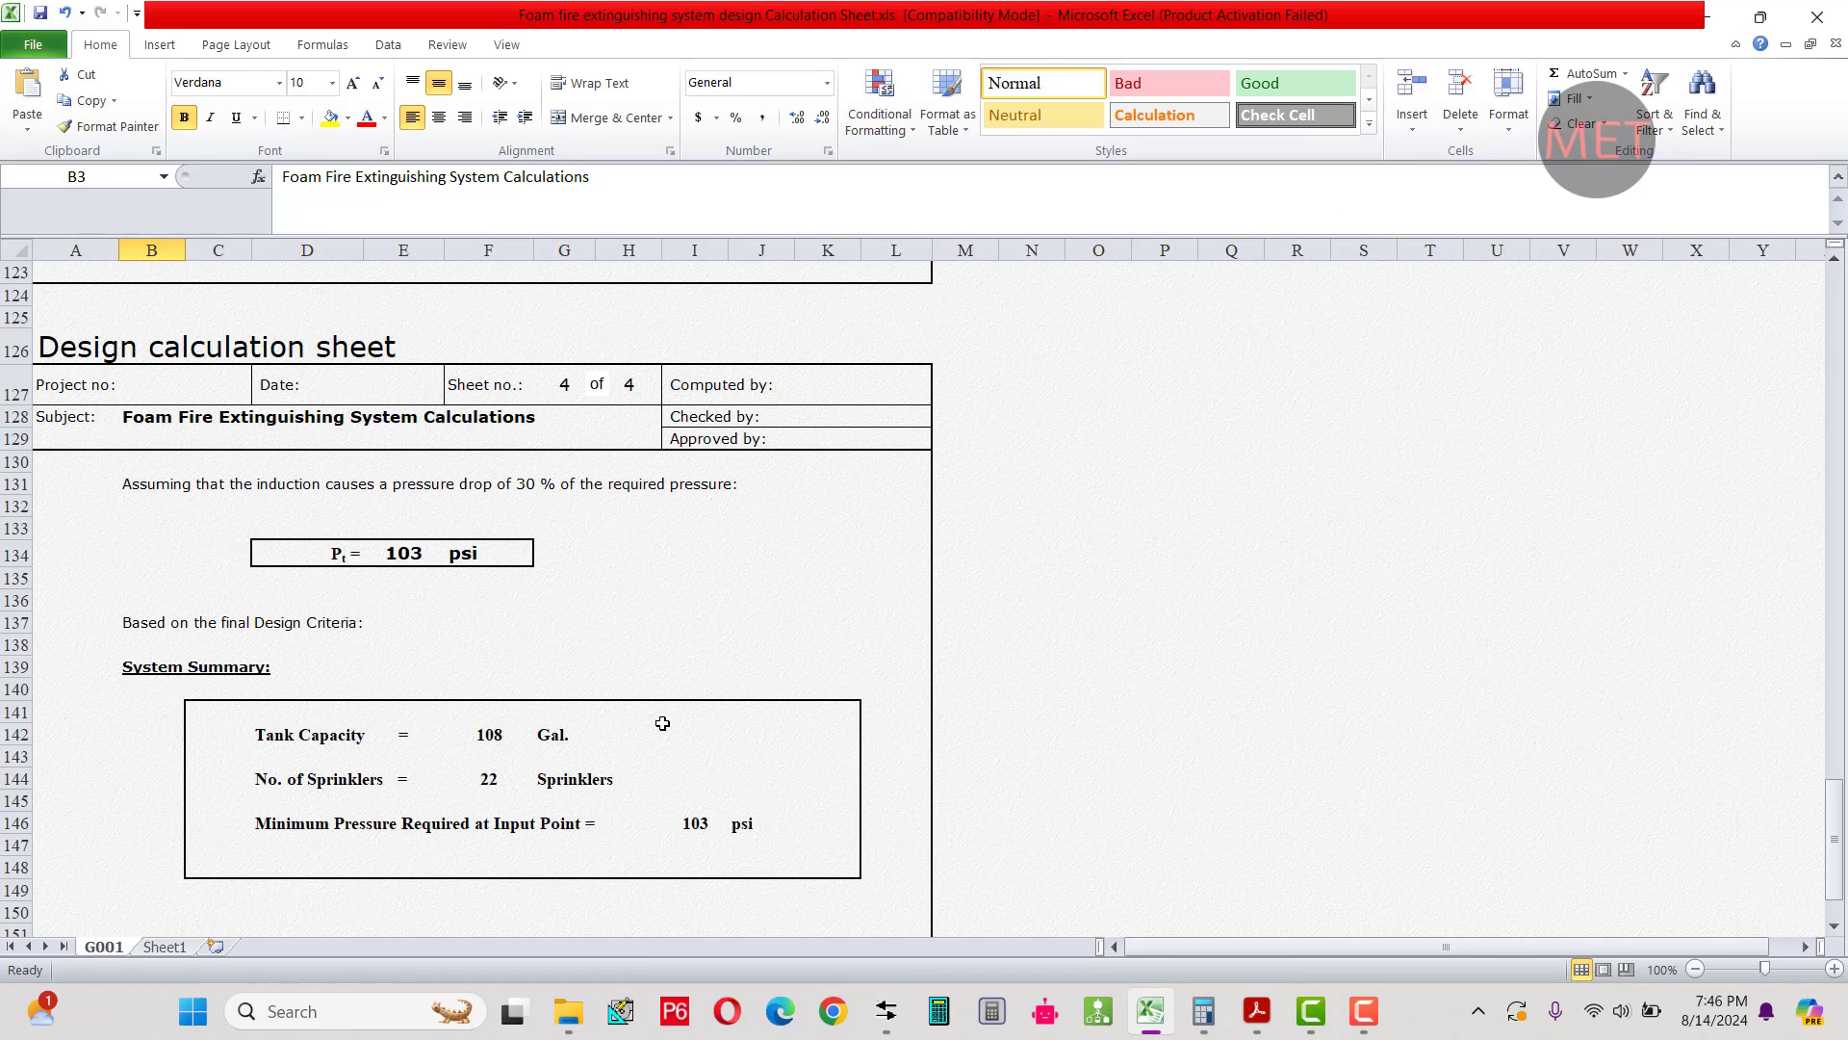
click(694, 778)
scroll(694, 778, up, 6)
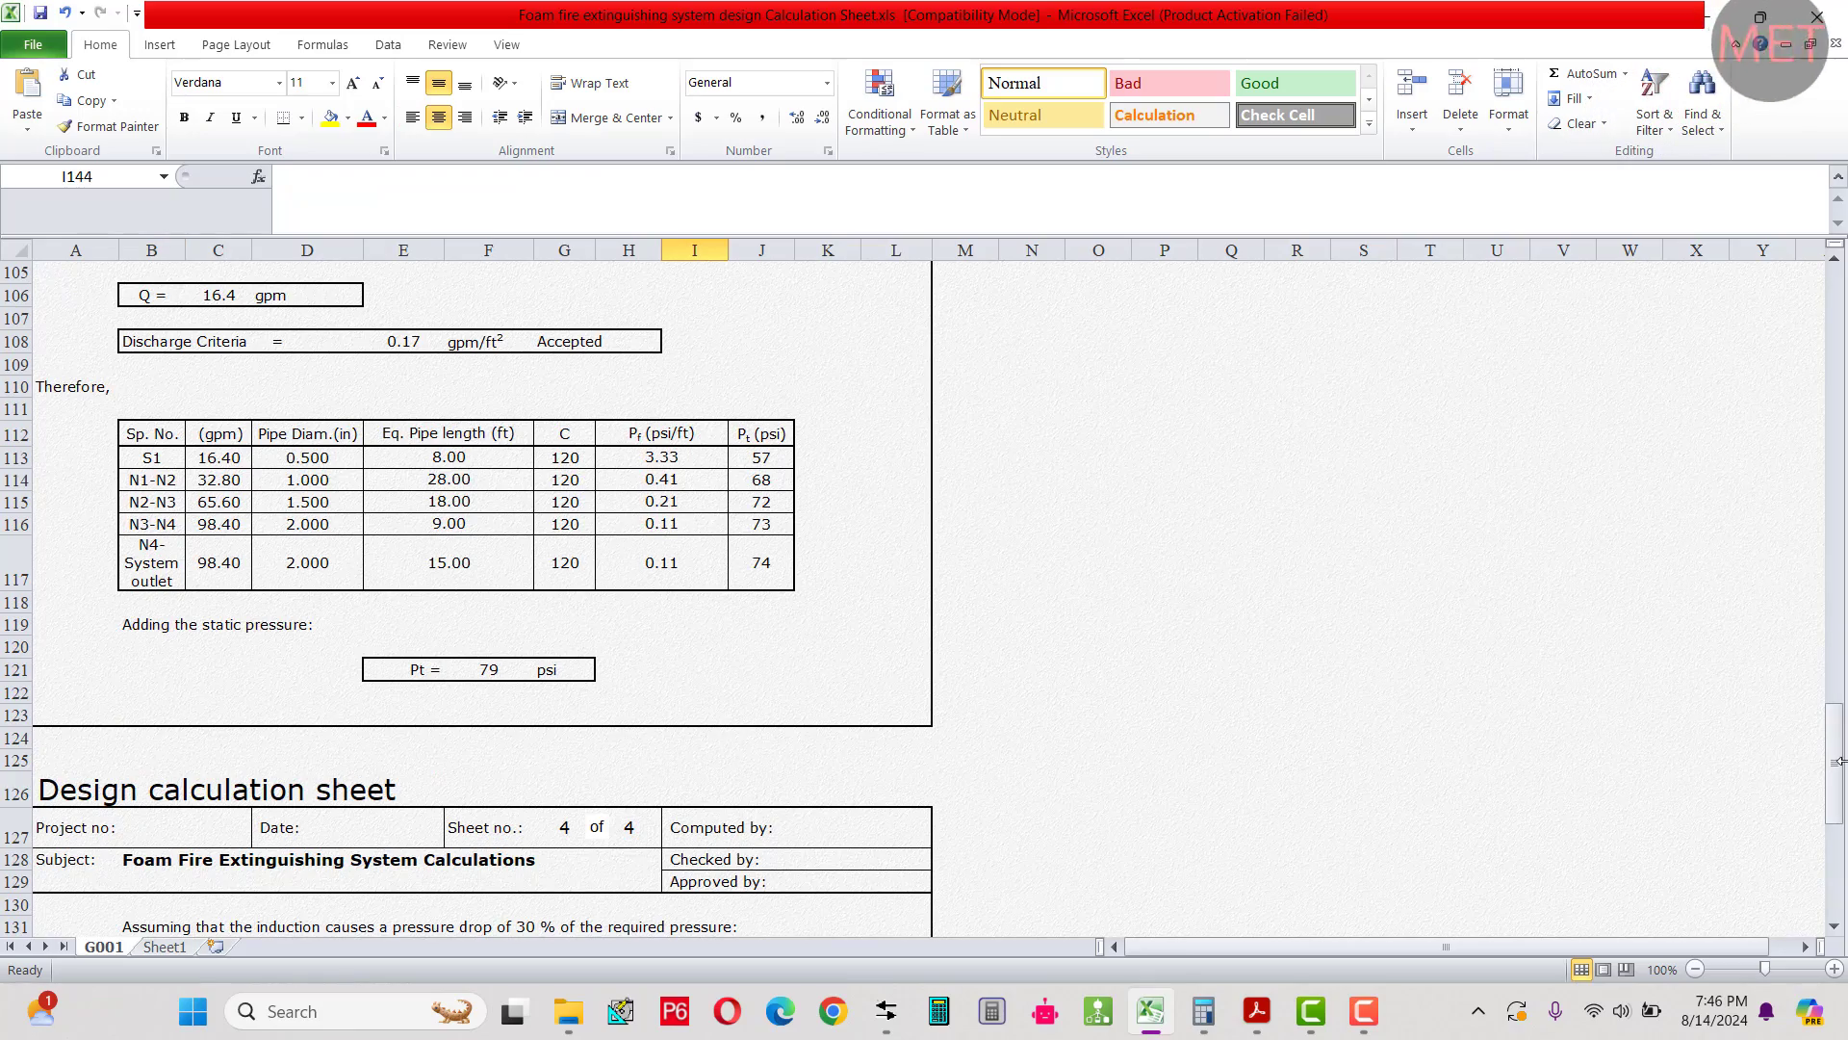
drag(1834, 760, 1838, 310)
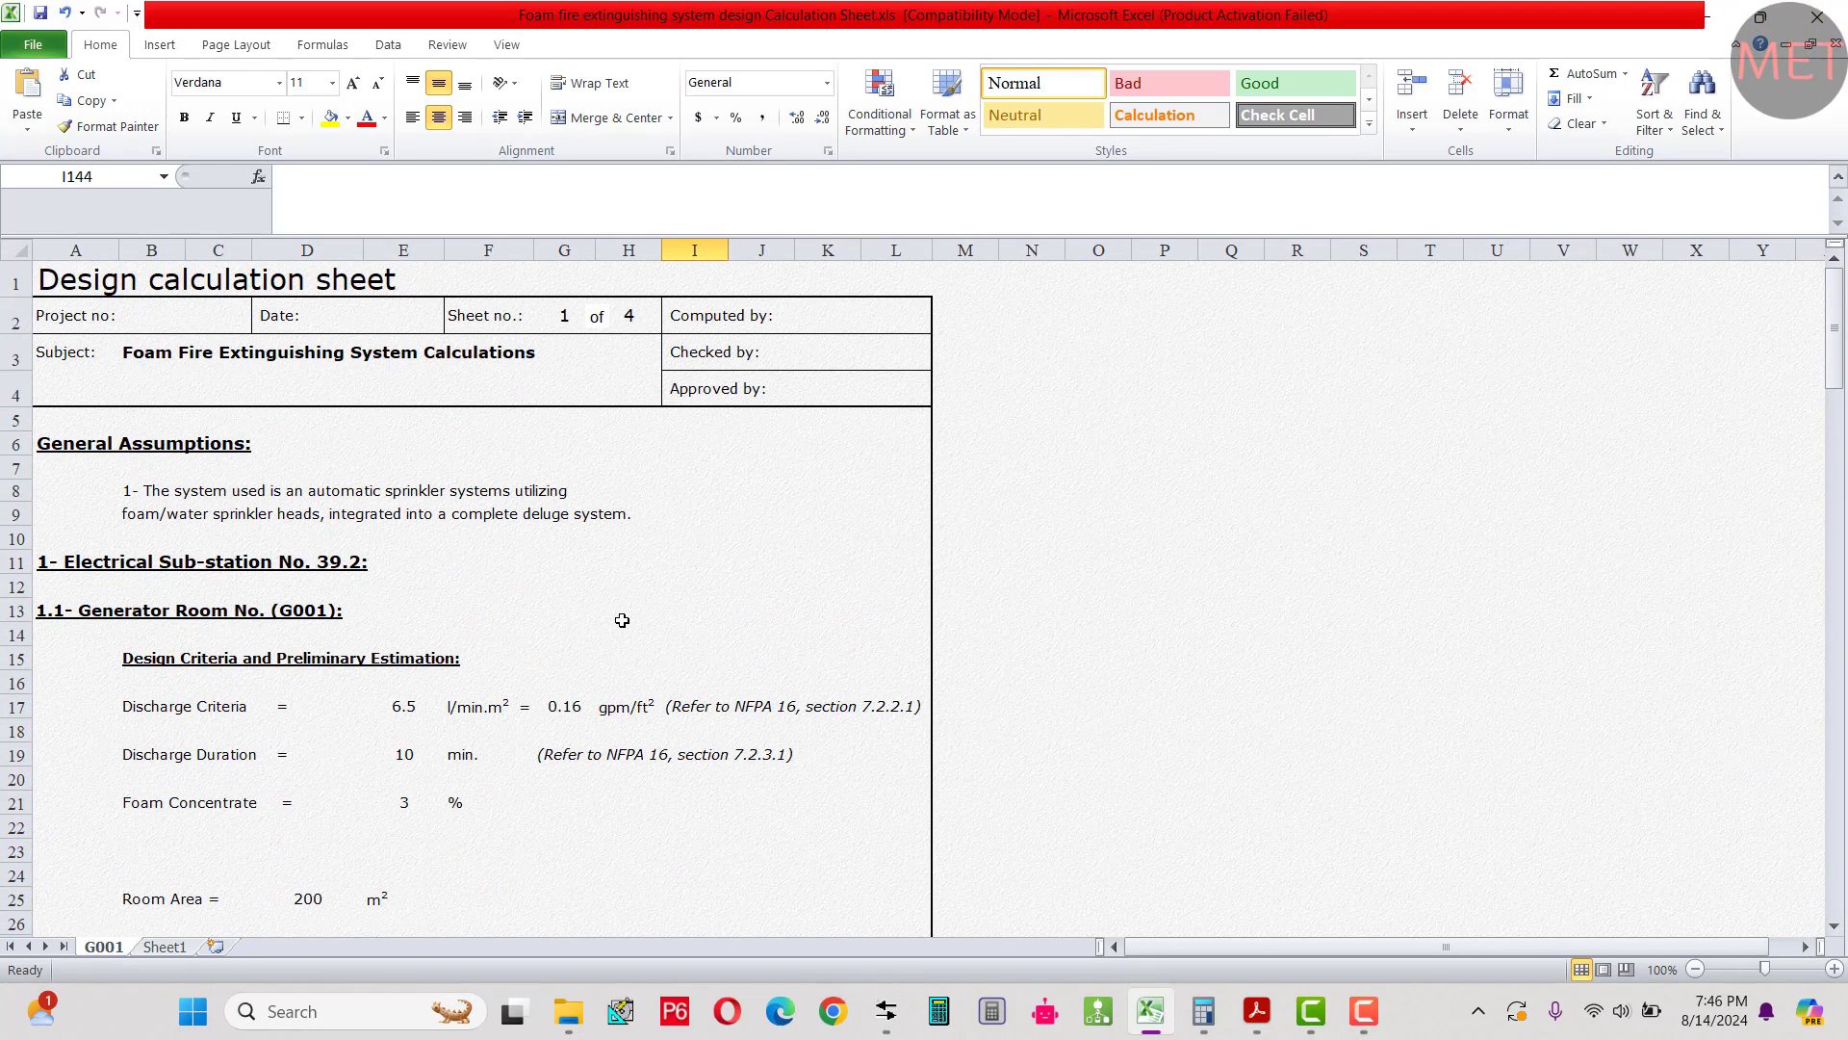
Read the General Assumptions text and the headings for Electrical Sub-station No. 39.2 and Generator Room No. (G001).
click(382, 659)
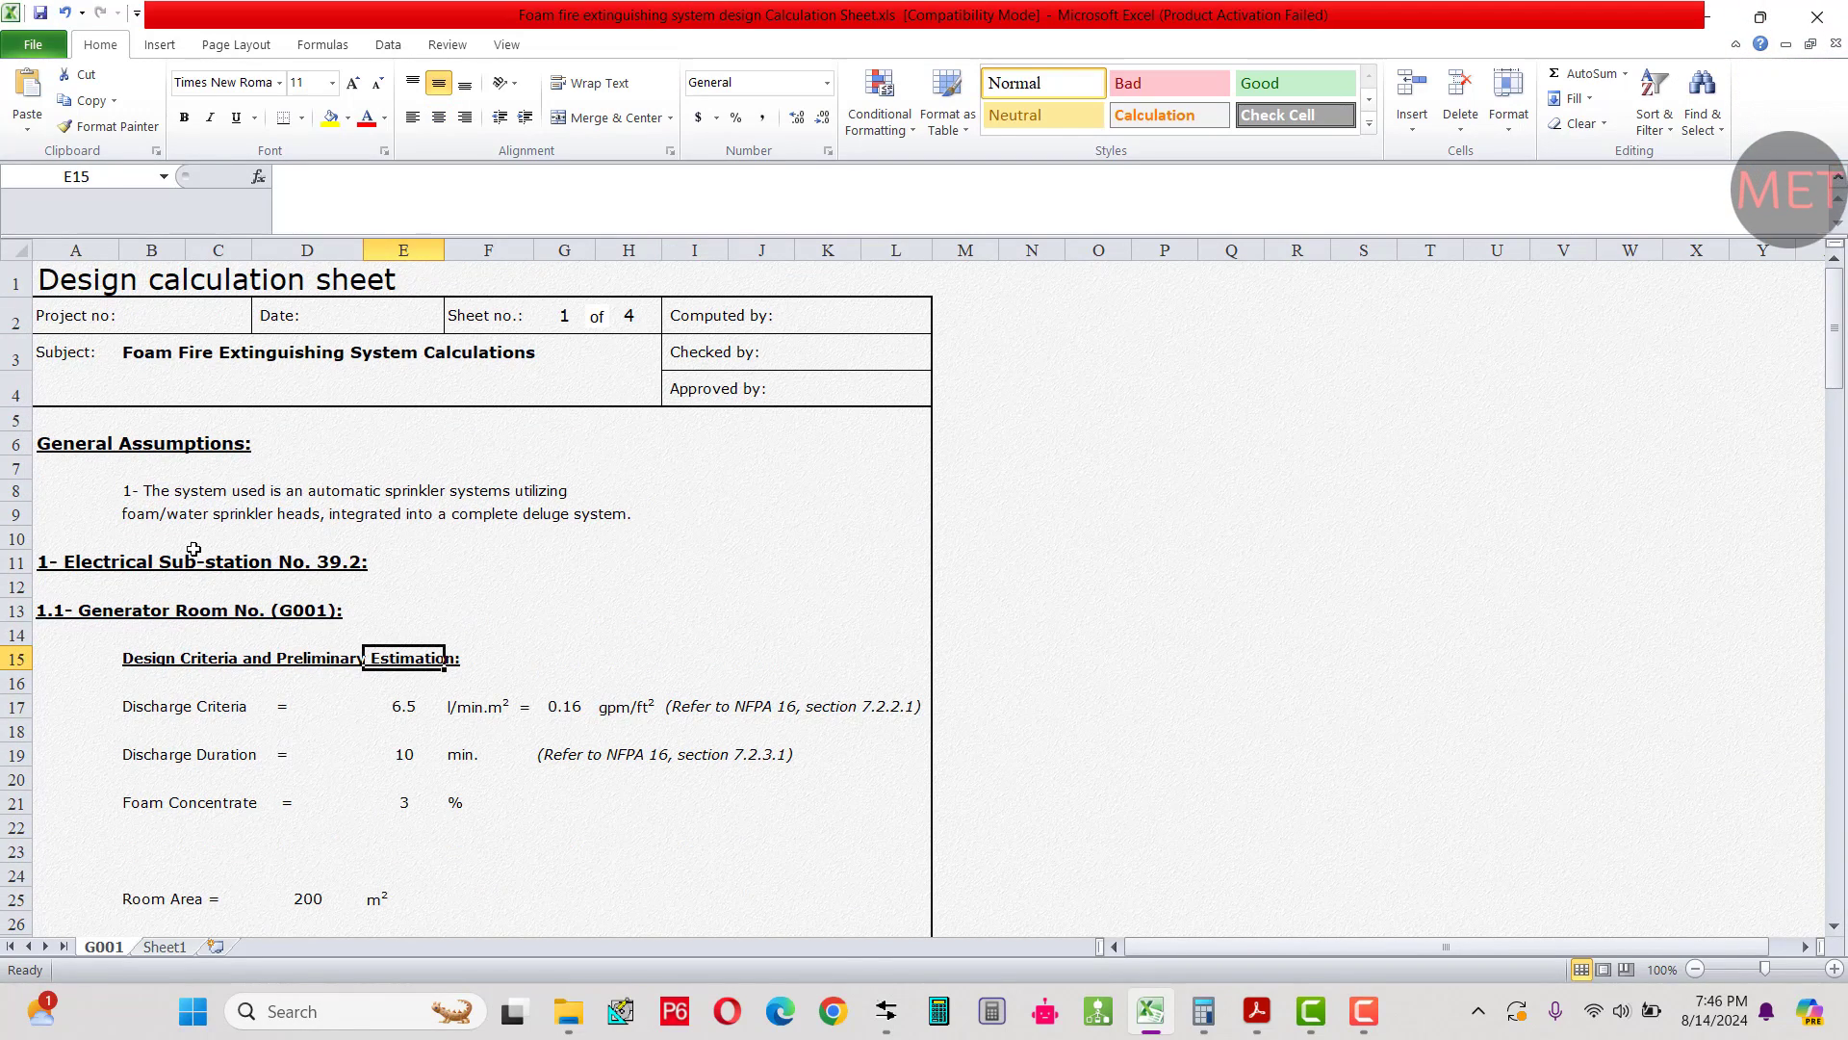
drag(118, 480, 633, 509)
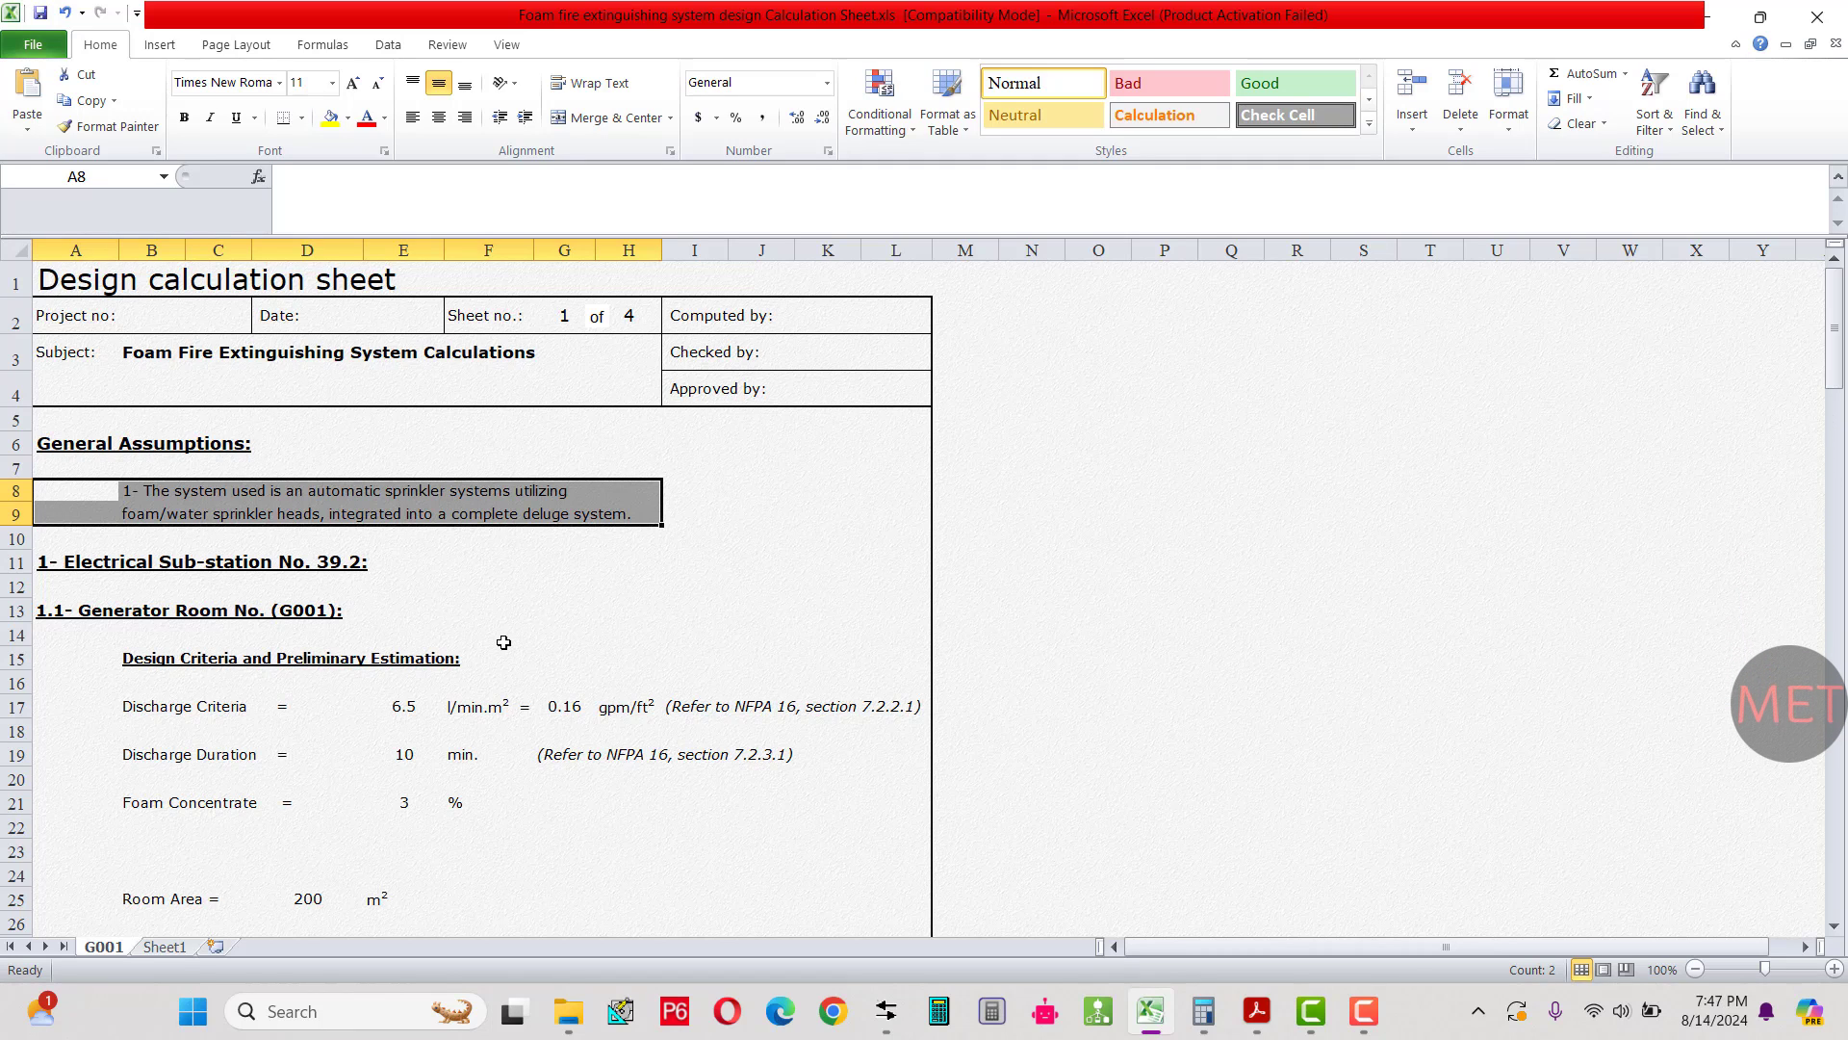
scroll(503, 642, down, 2)
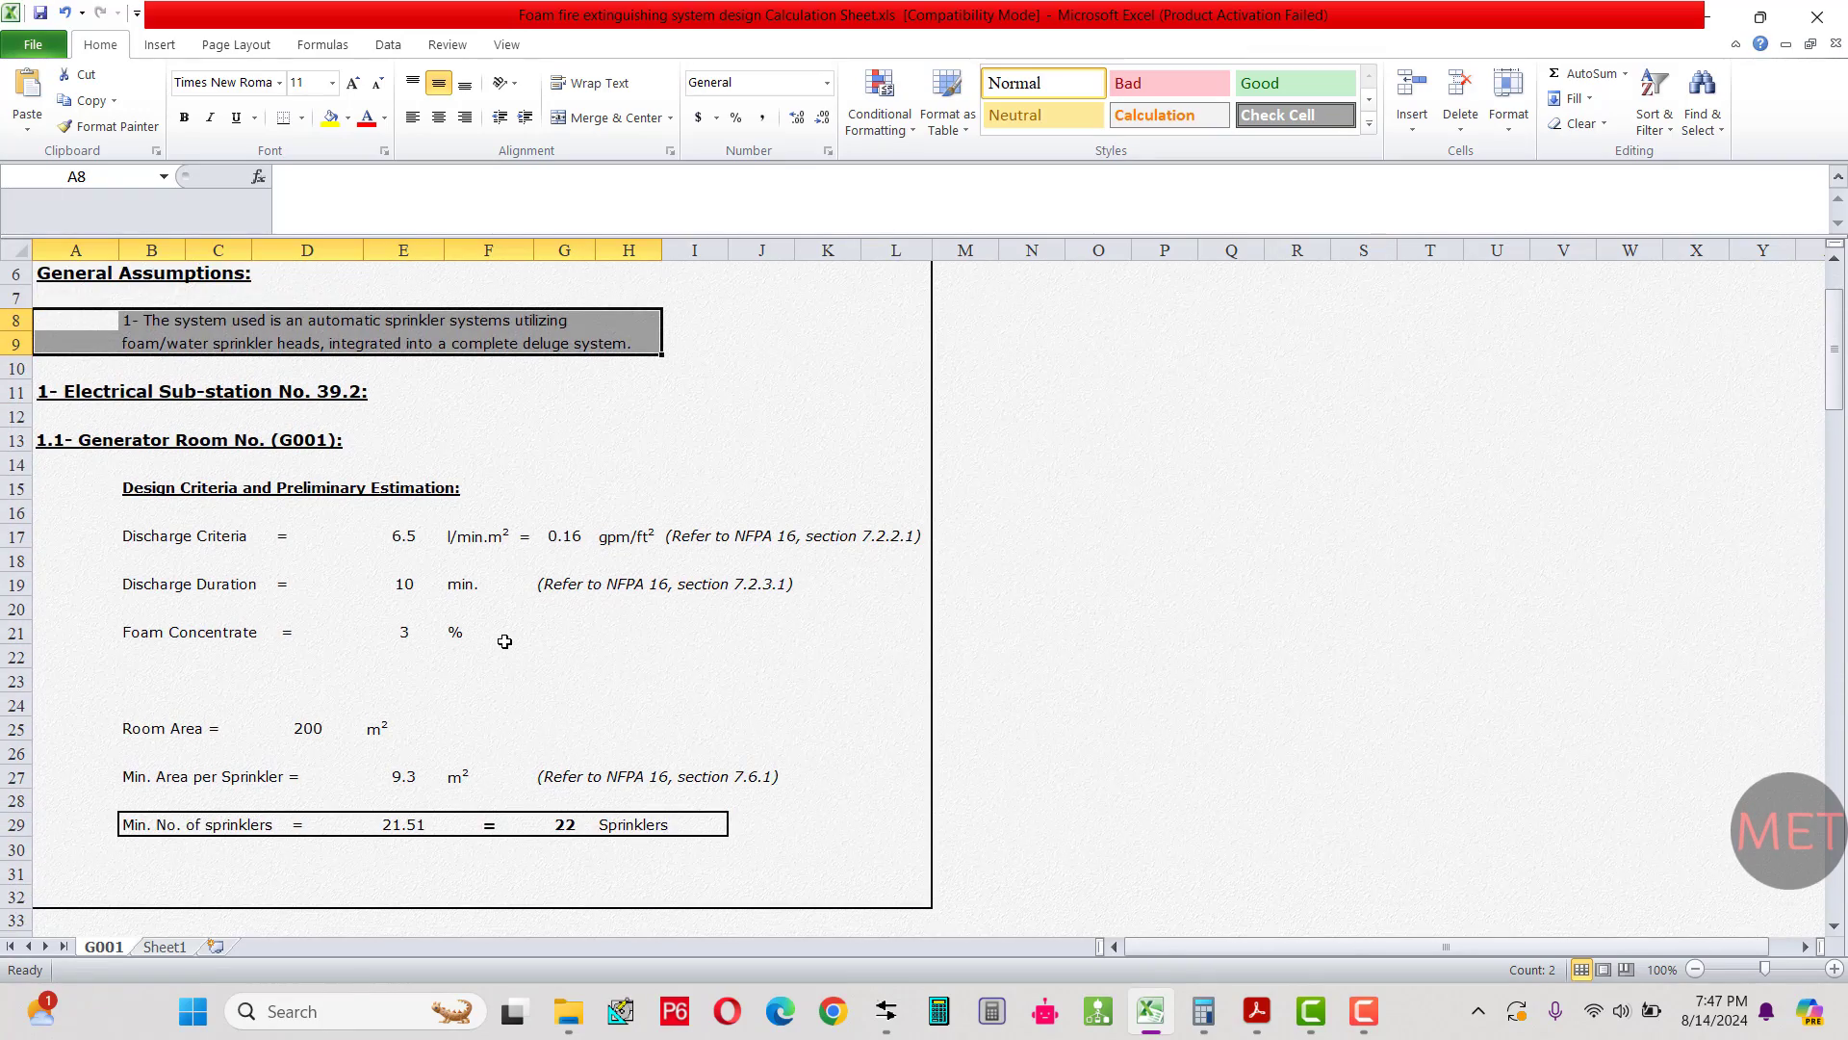
scroll(507, 641, down, 1)
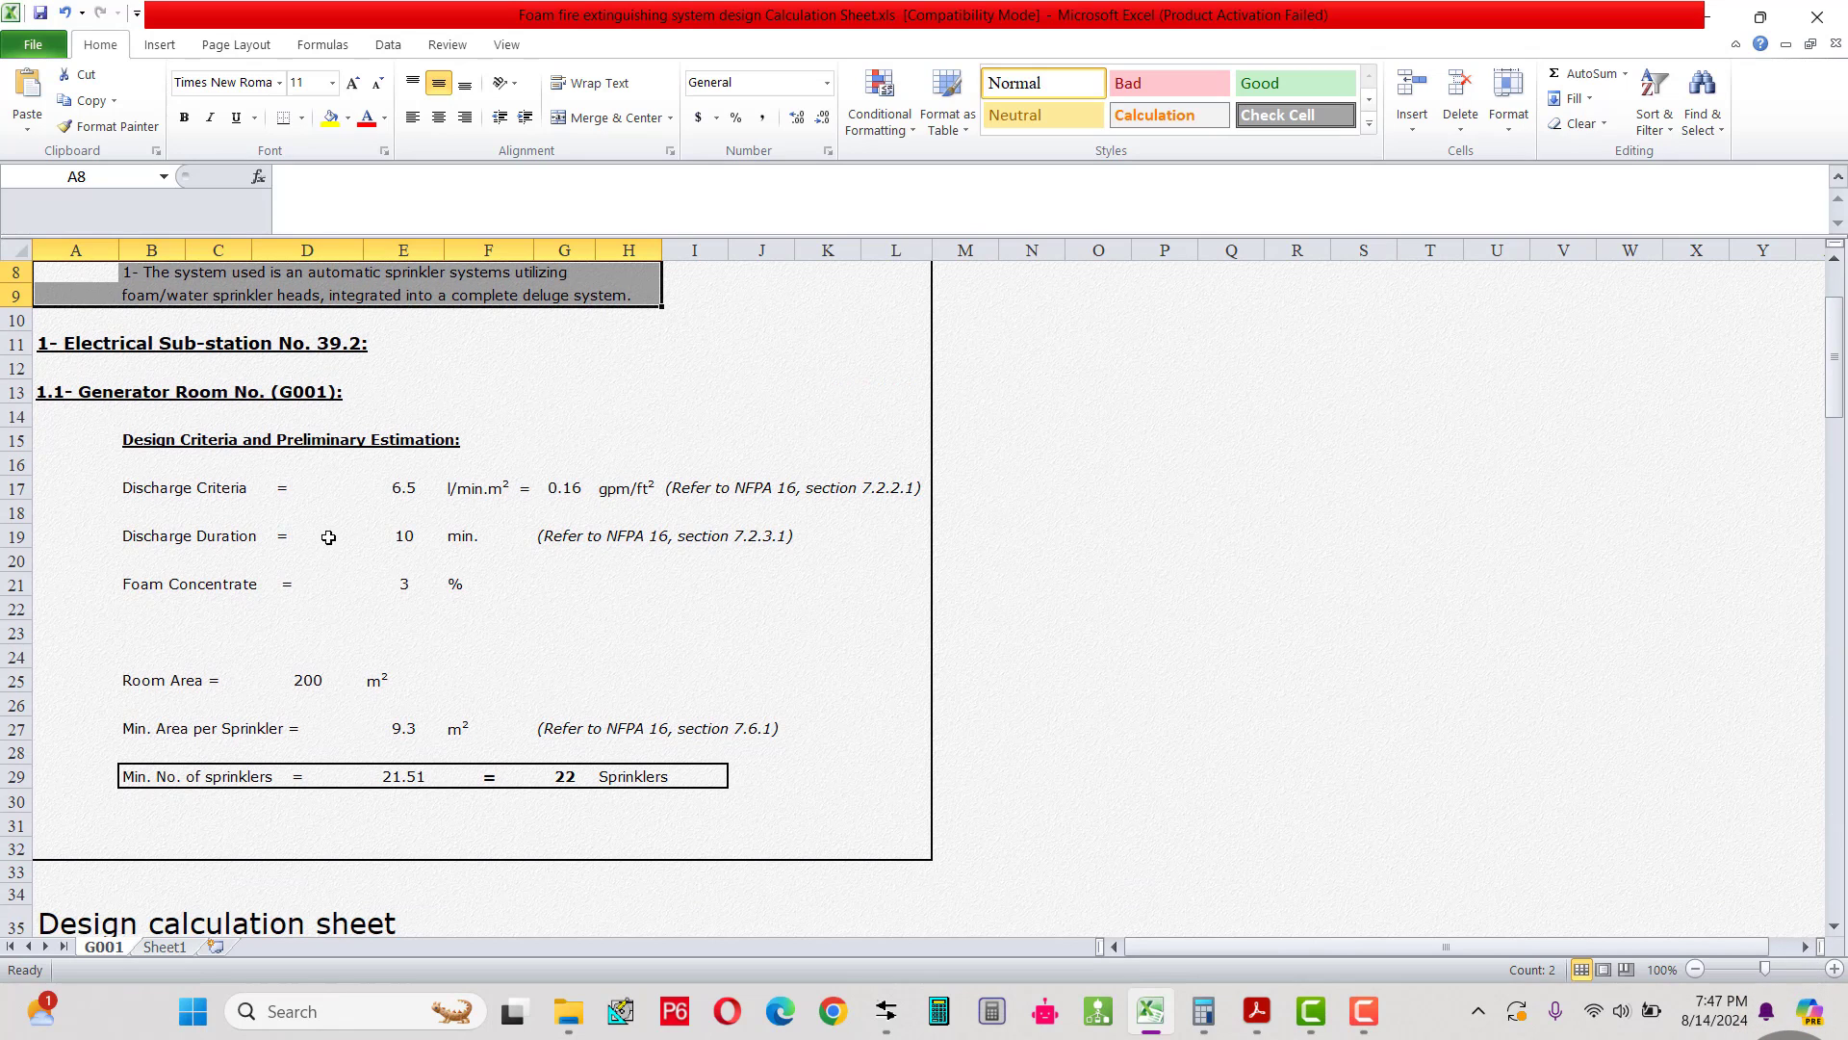
drag(69, 344, 332, 344)
drag(63, 396, 332, 394)
click(289, 487)
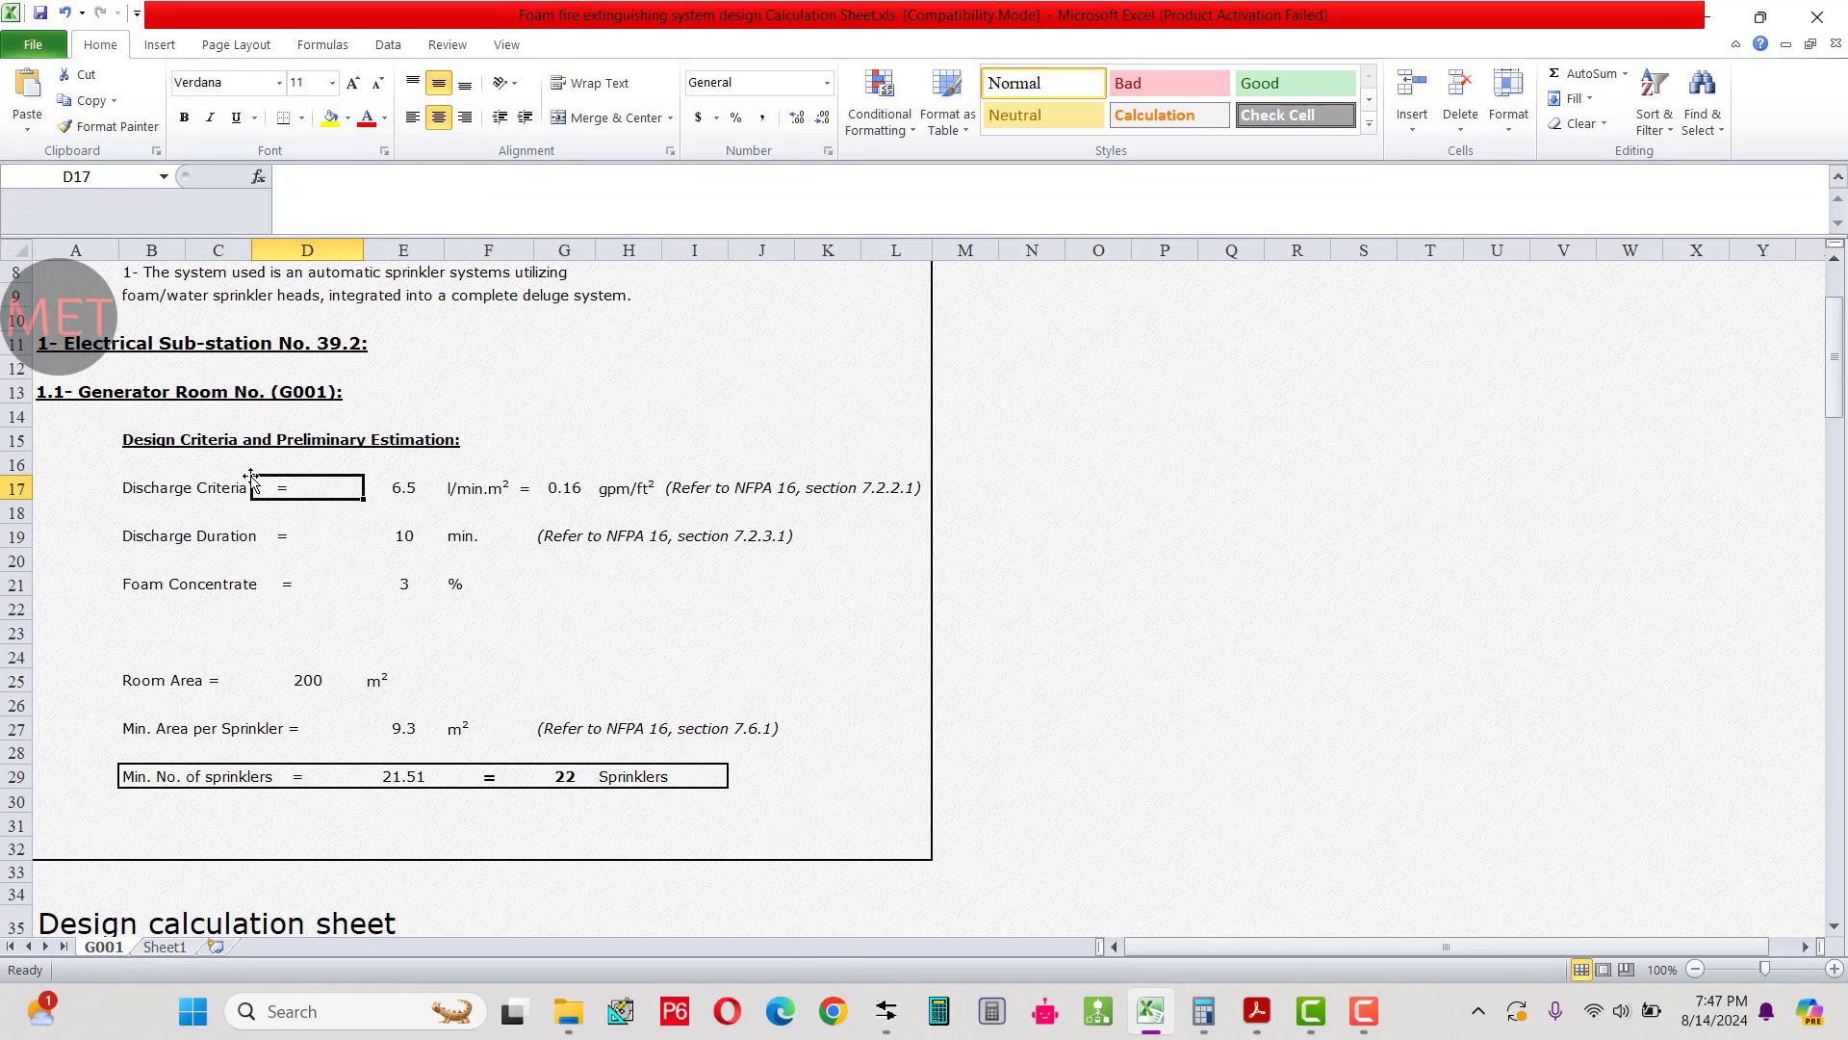
drag(62, 392, 332, 394)
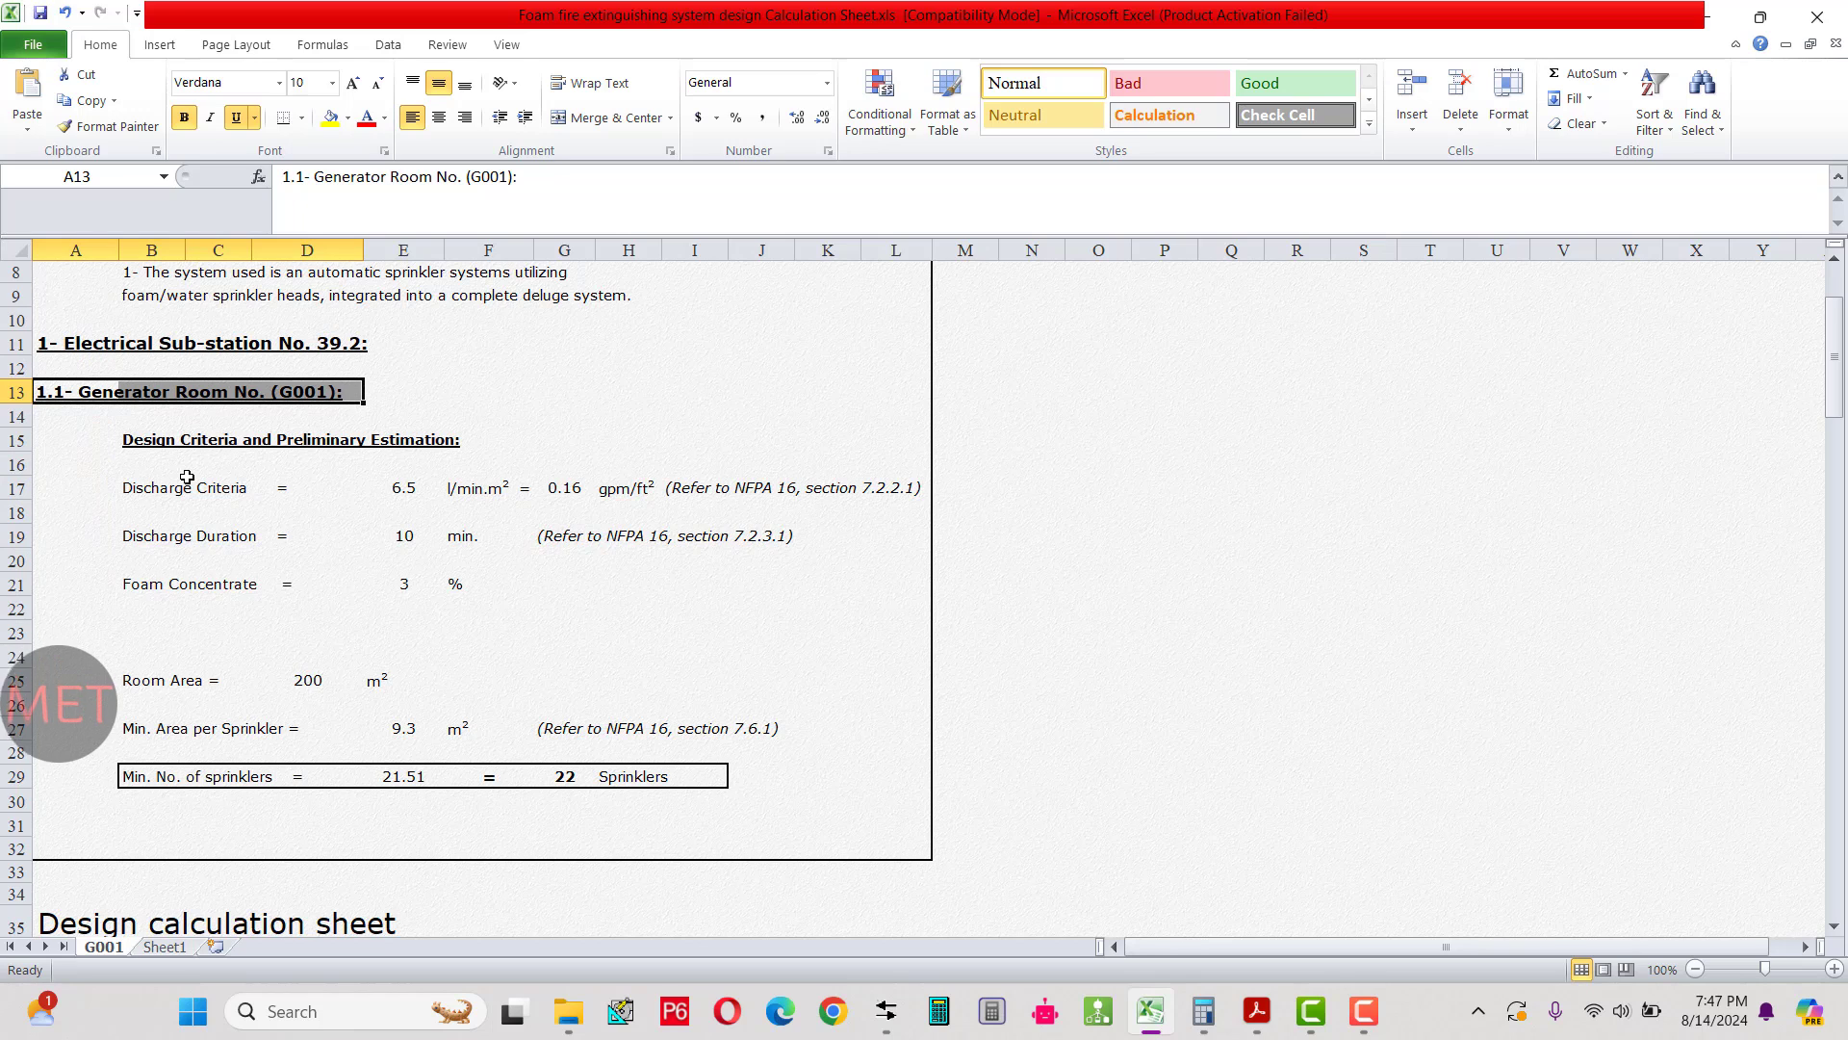
scroll(179, 439, down, 2)
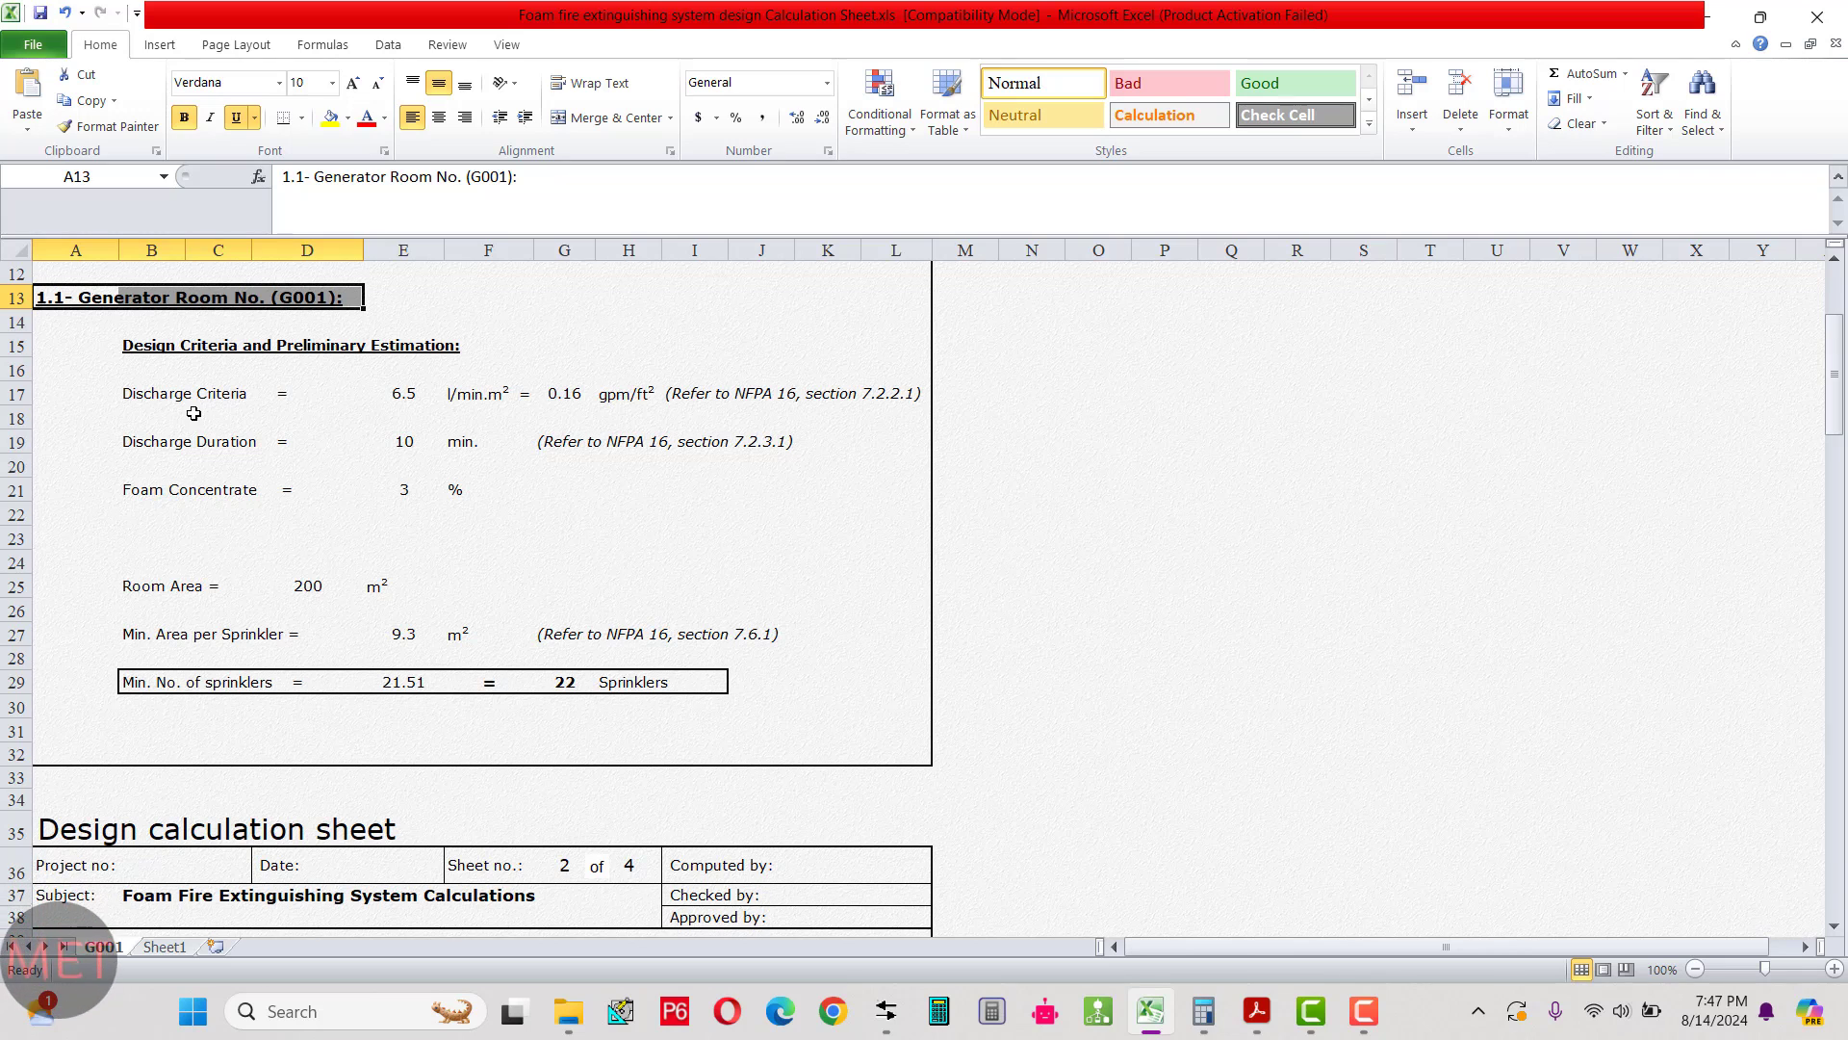
Examine the Design Criteria and Preliminary Estimation block, including discharge criteria, discharge duration and foam concentrate.
drag(68, 344, 836, 499)
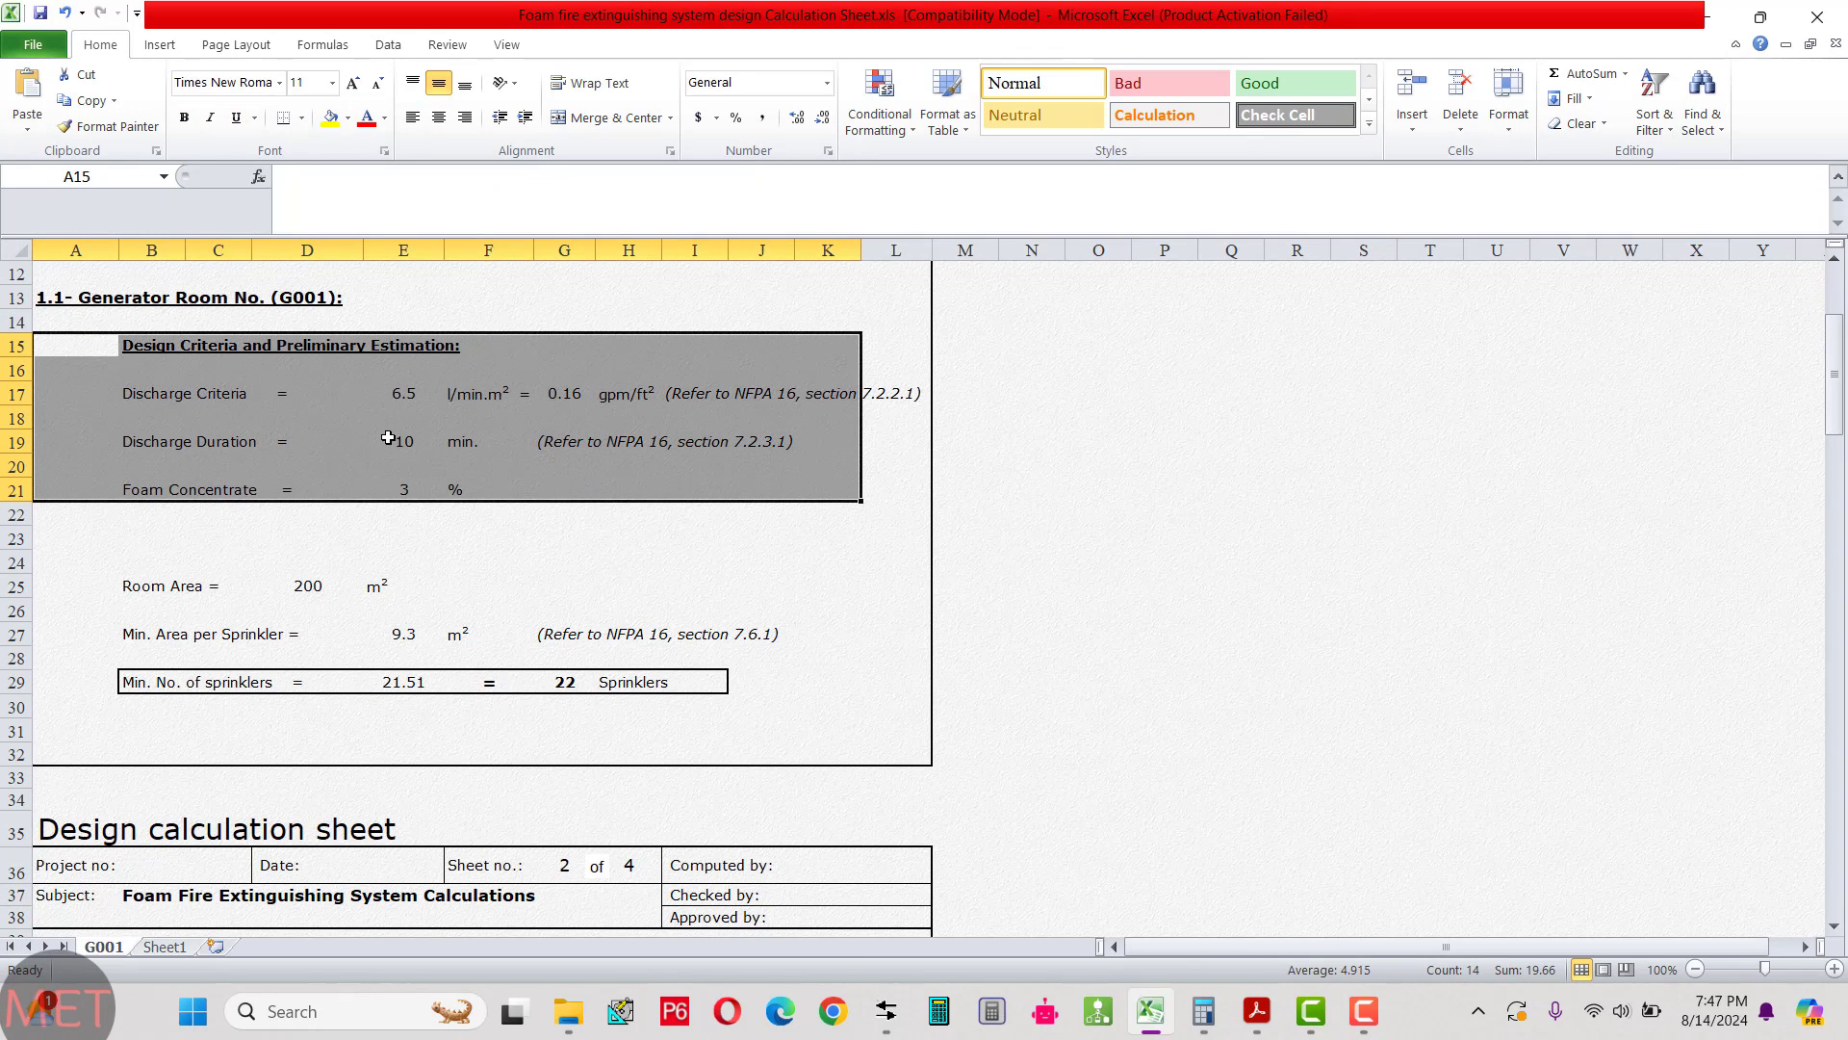
click(272, 438)
scroll(285, 460, down, 1)
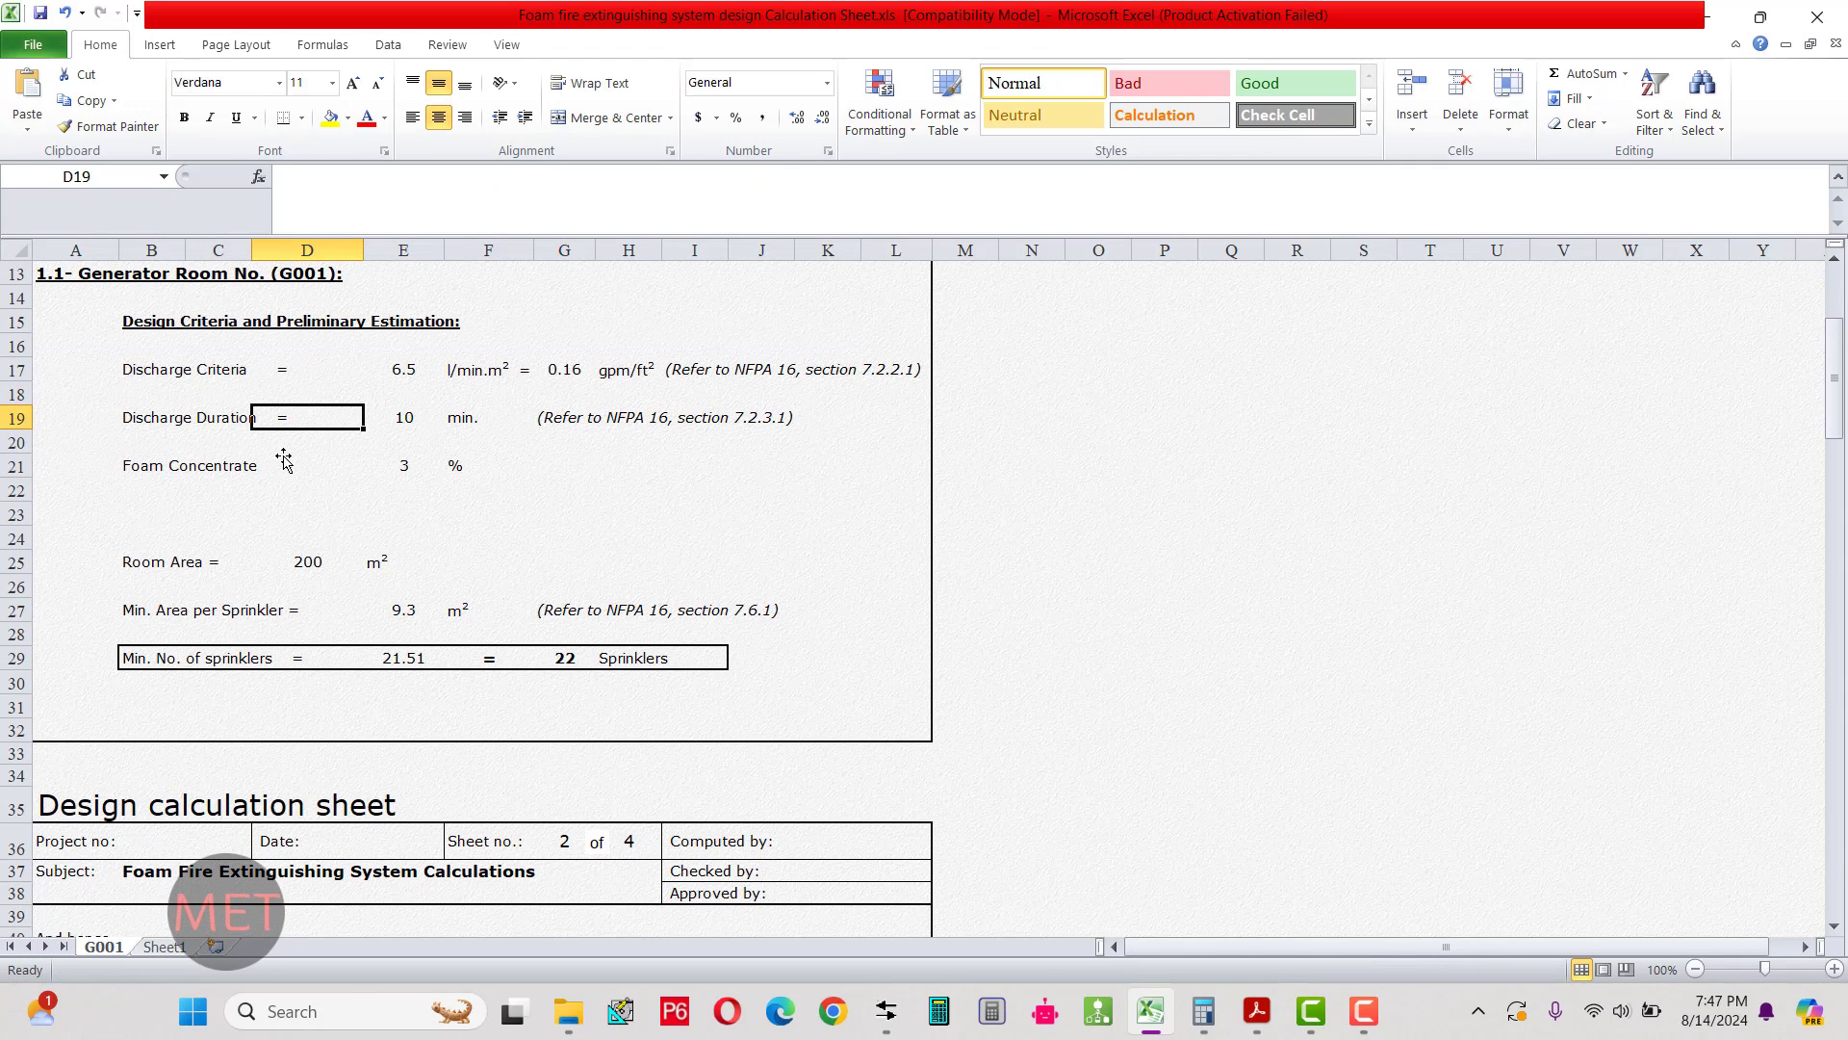
scroll(272, 460, down, 3)
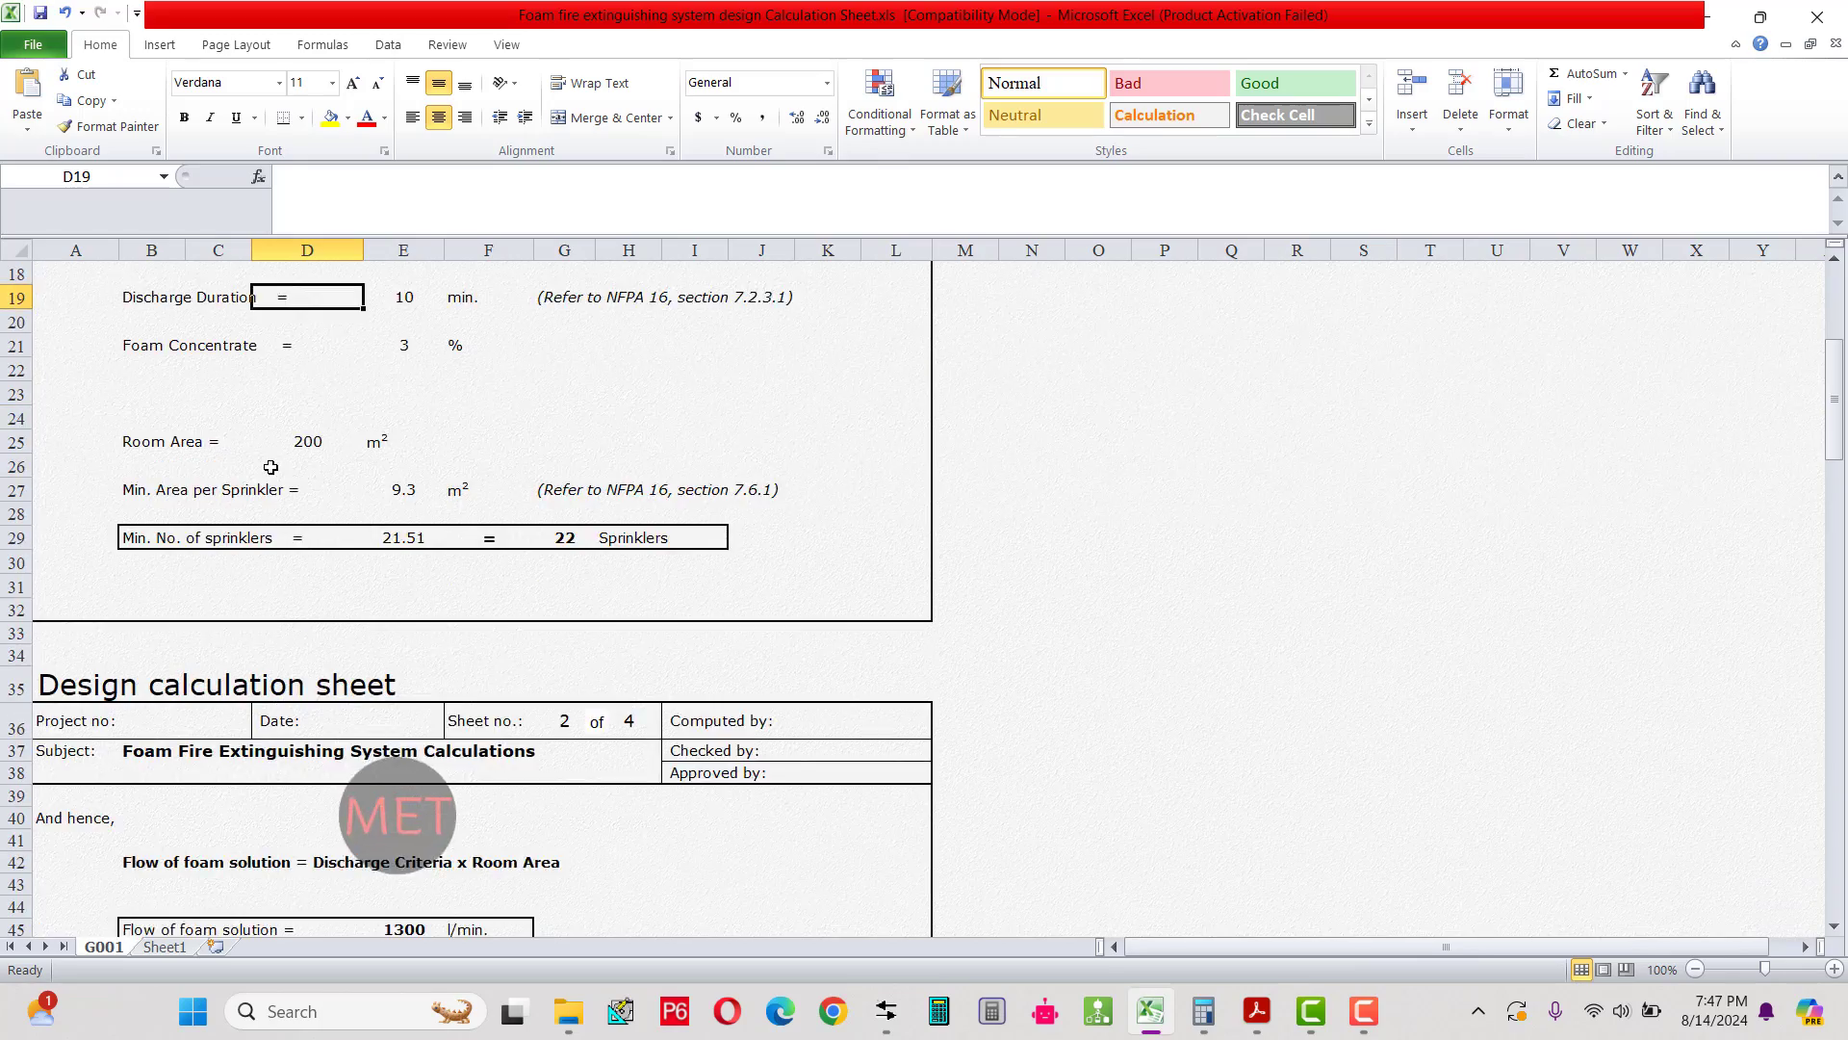
scroll(269, 470, up, 3)
scroll(266, 476, up, 1)
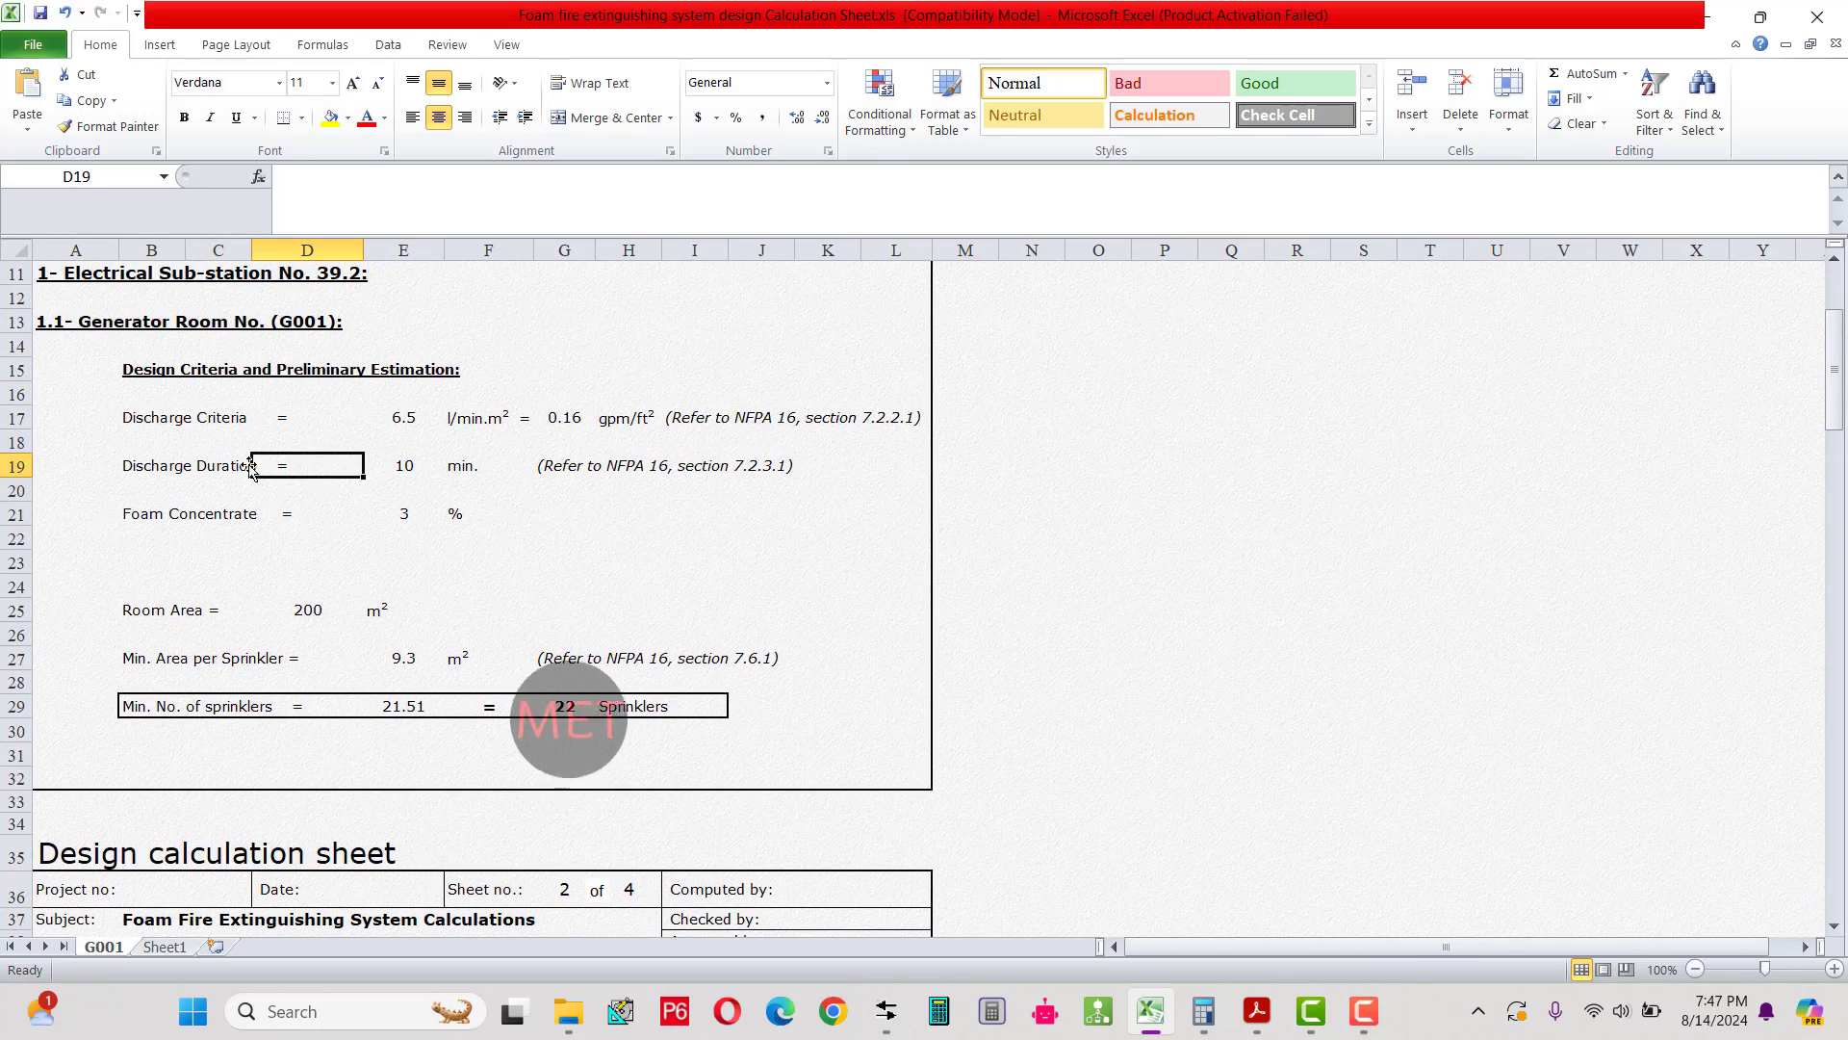
Examine the Discharge Criteria row and select the section number 7.2.2.1 within its NFPA 16 reference.
click(16, 419)
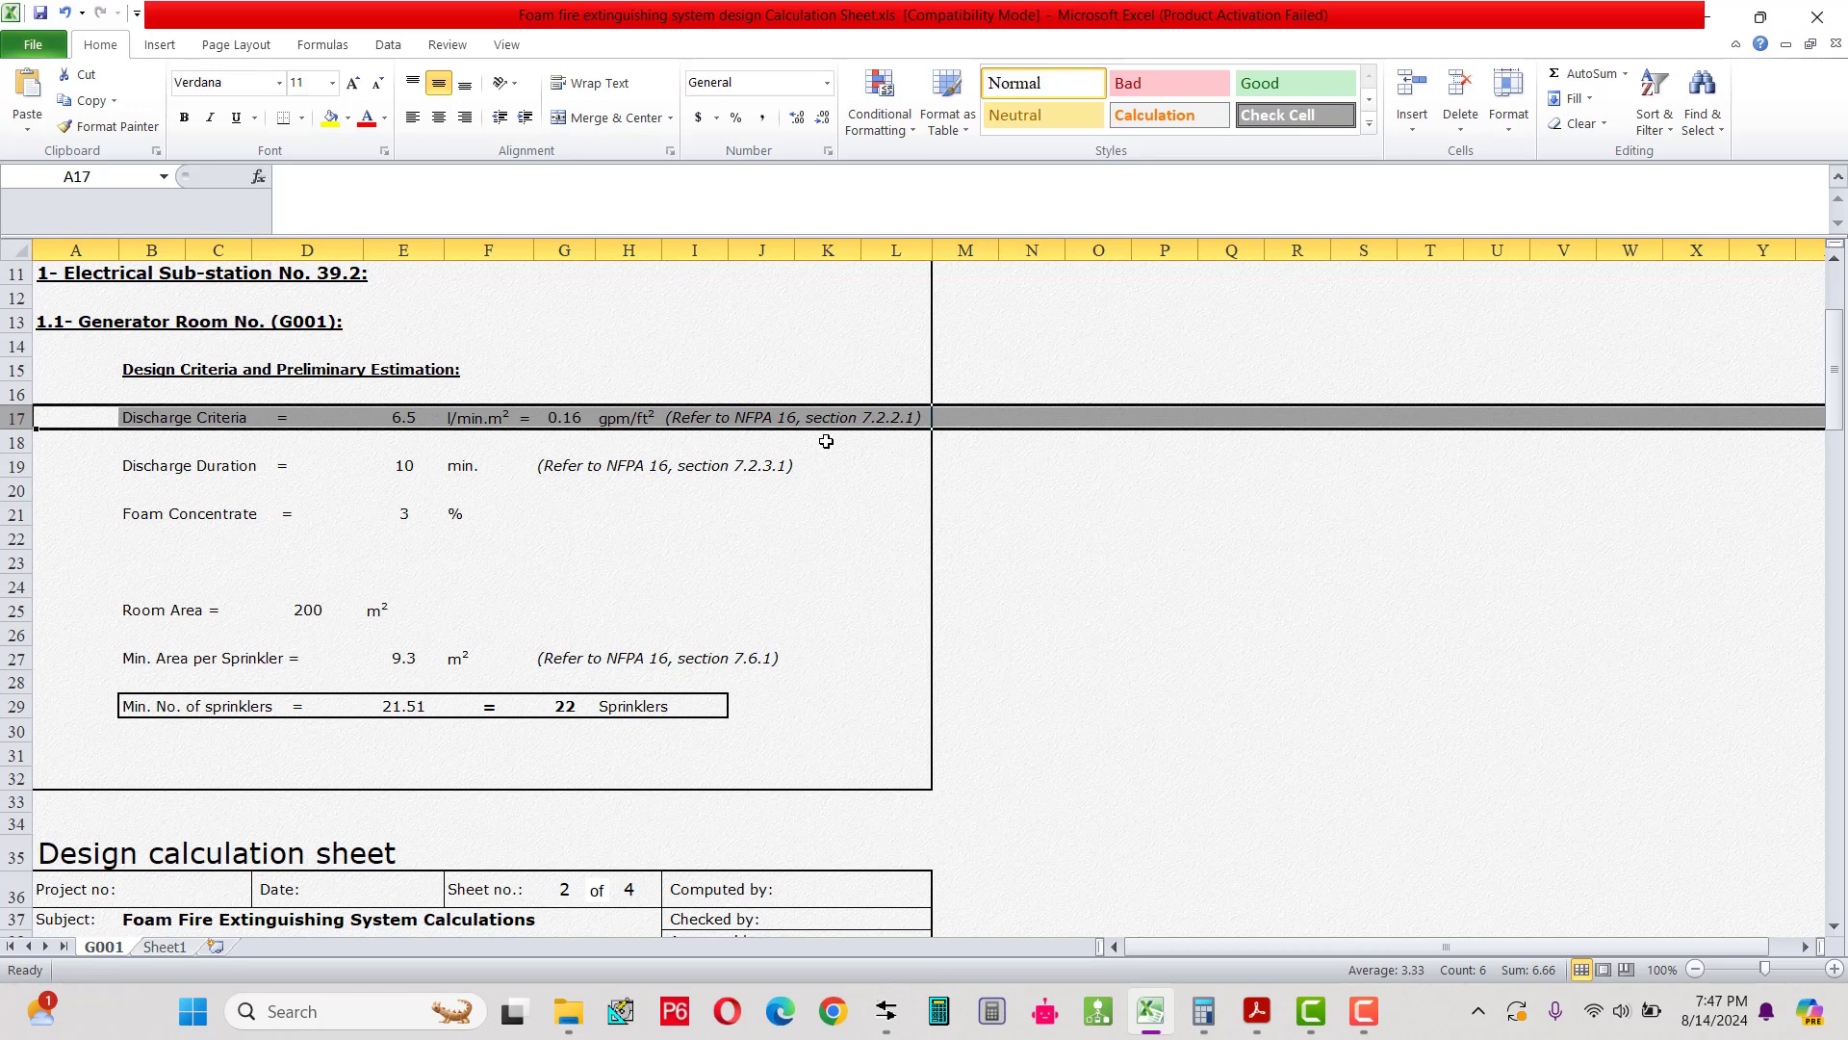
click(775, 417)
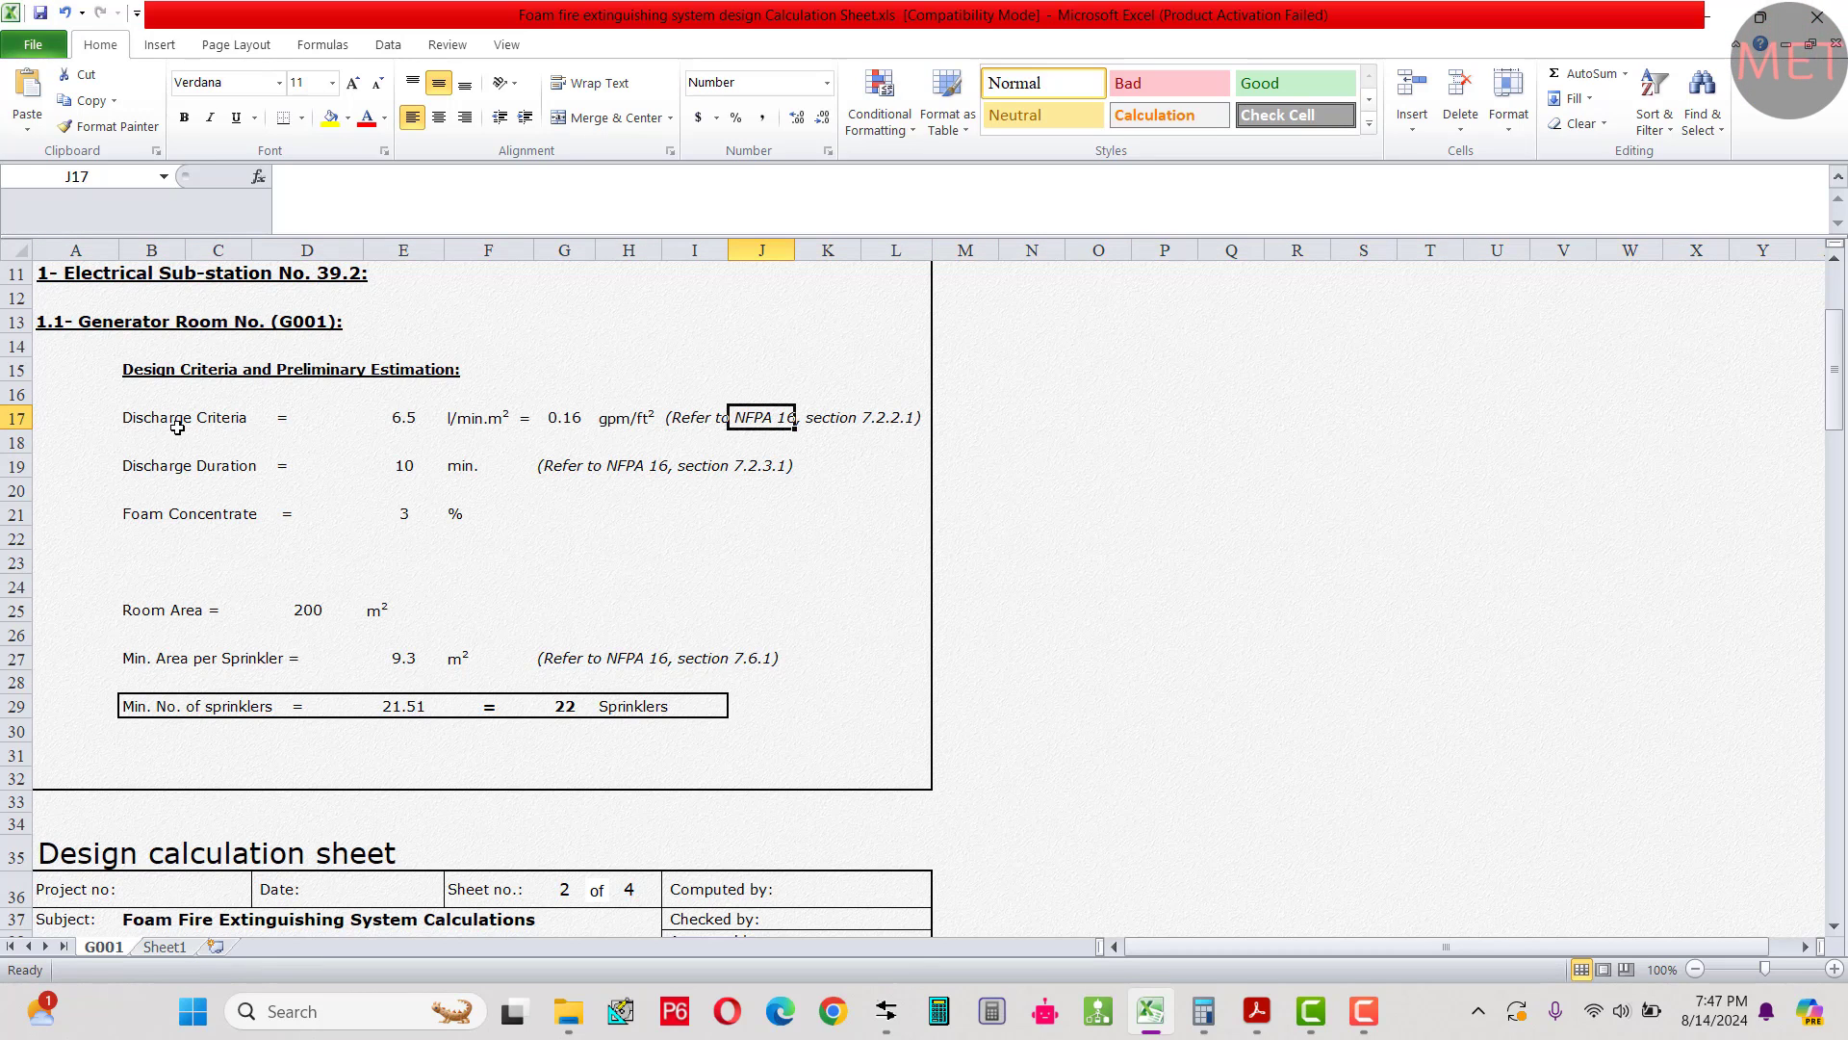
drag(177, 427, 905, 424)
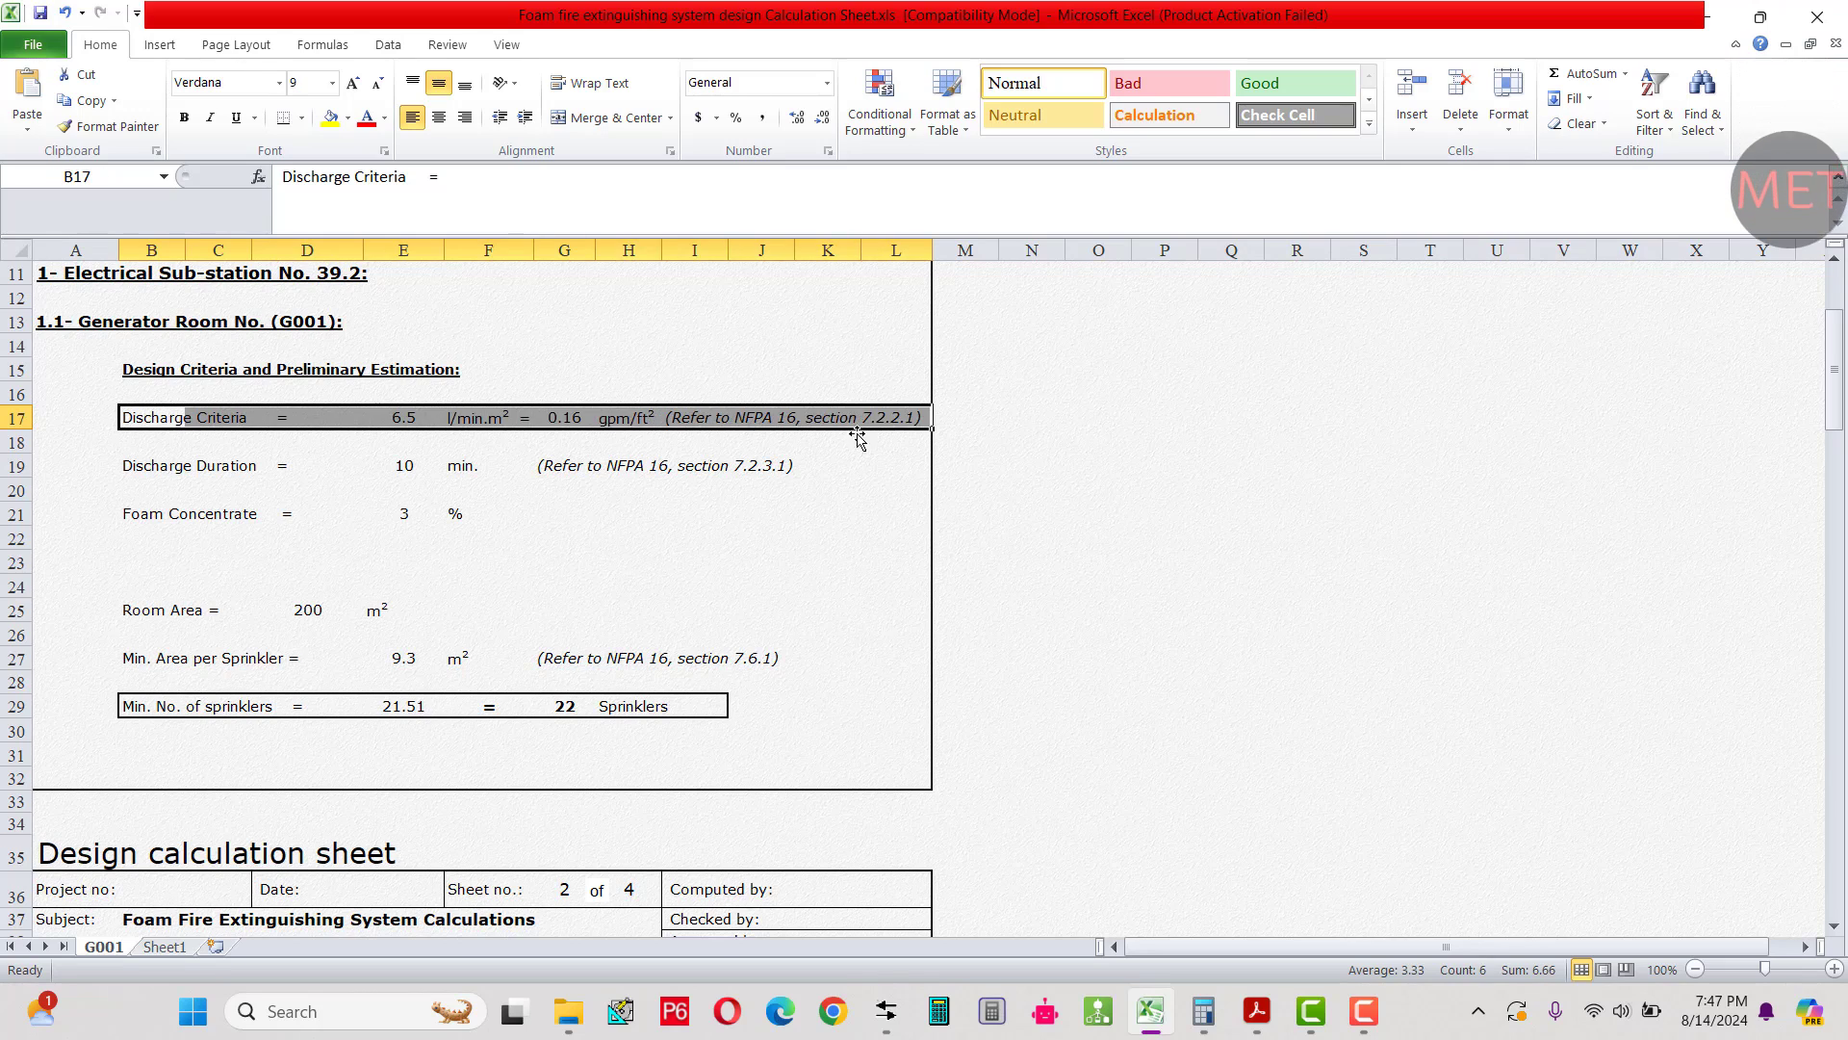
click(815, 449)
click(803, 421)
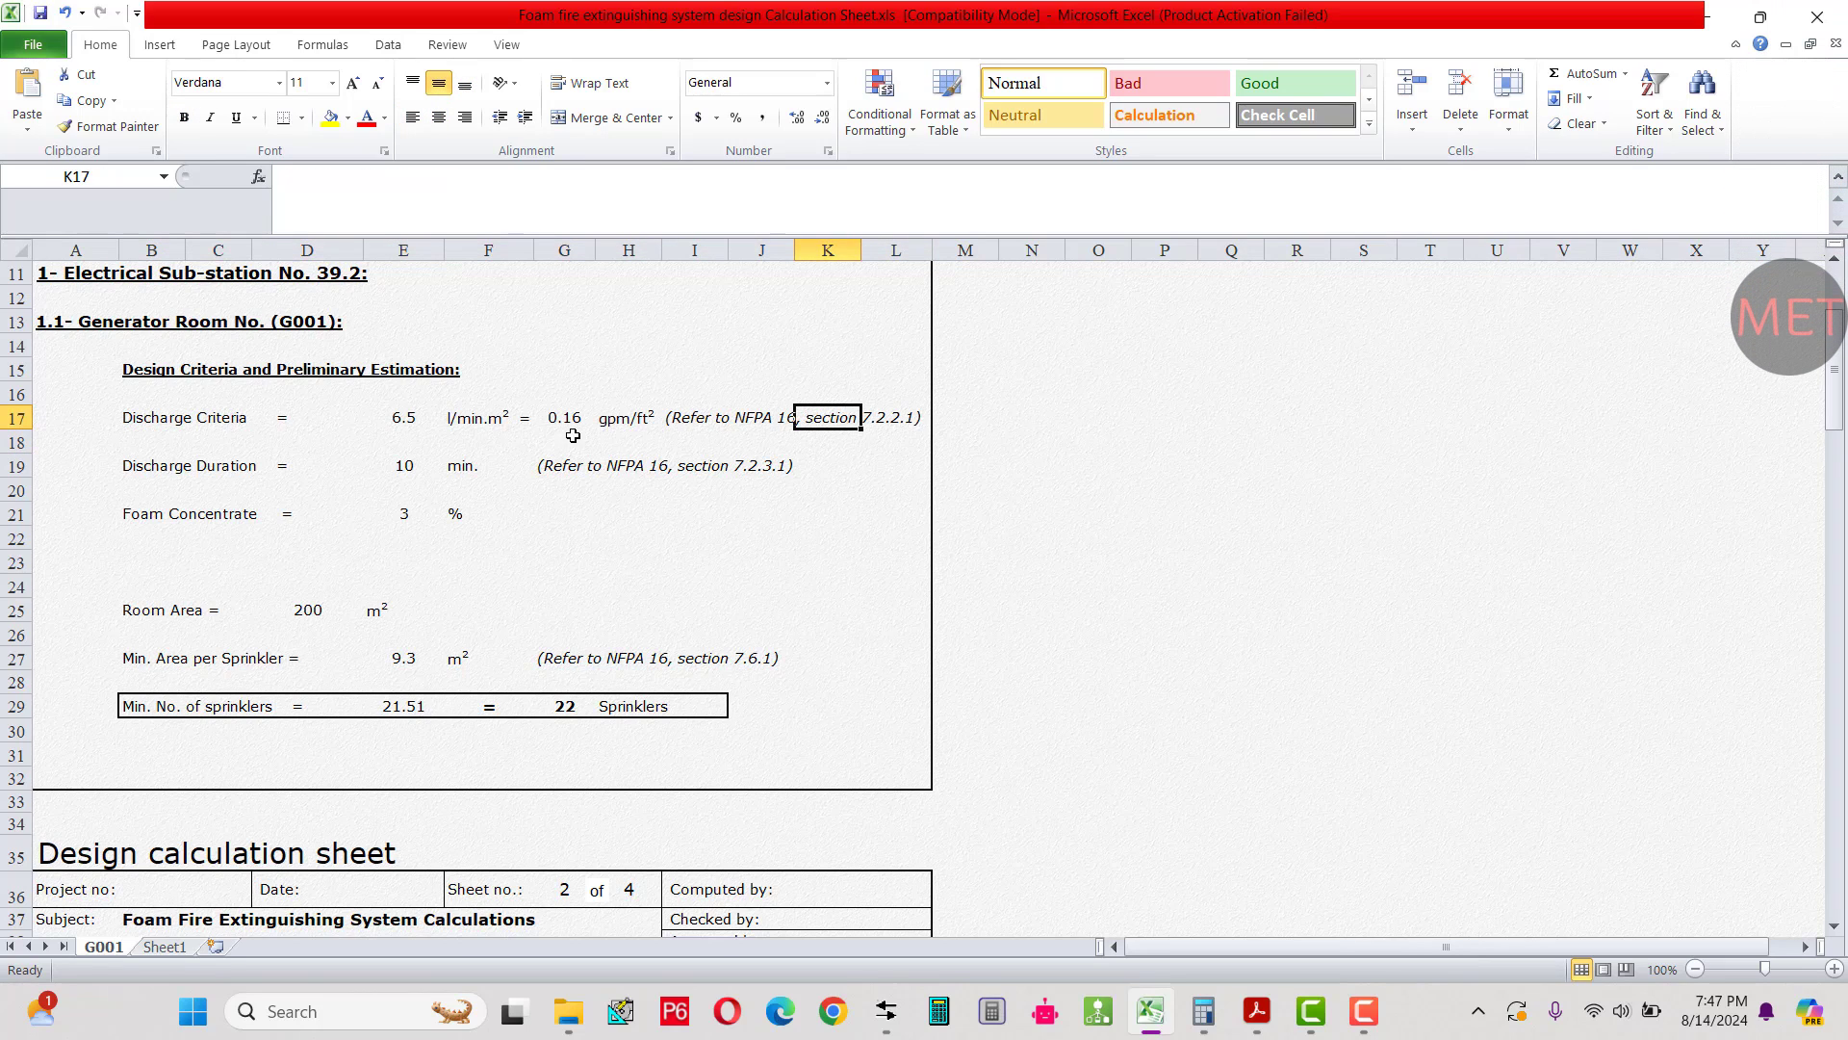
click(688, 417)
drag(520, 176, 470, 176)
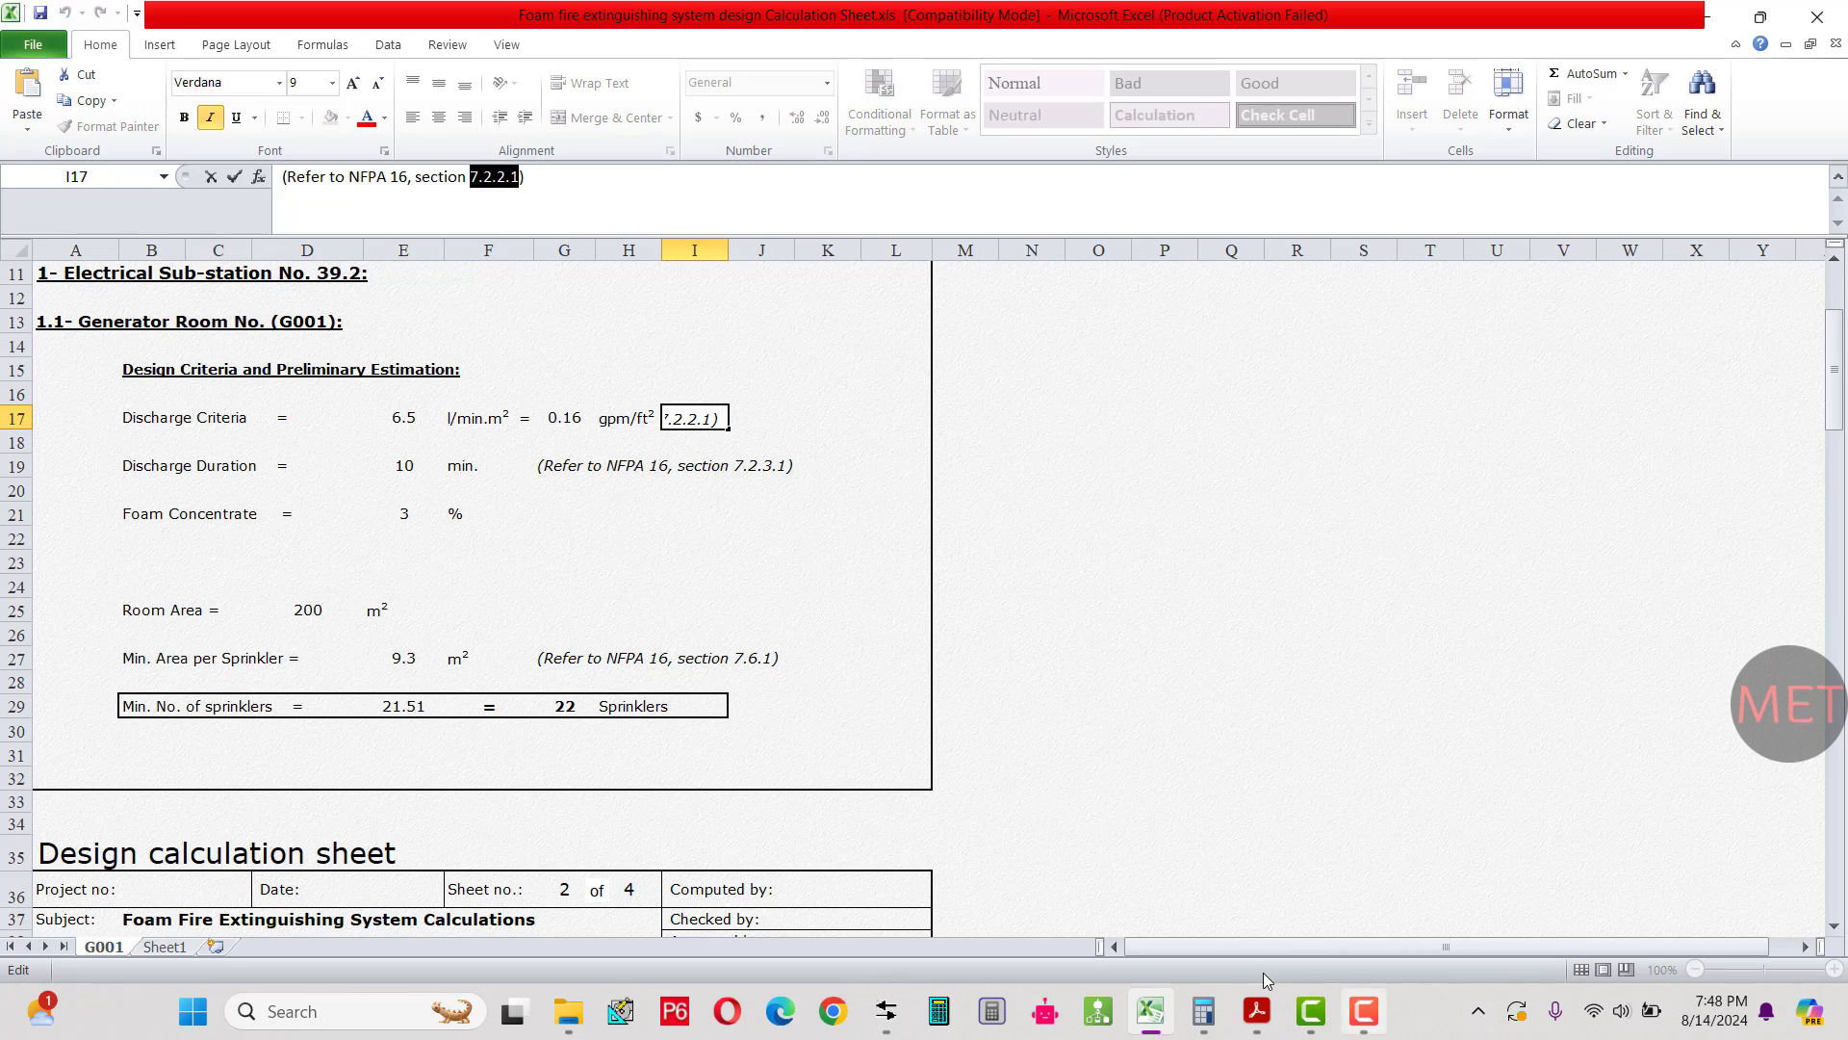
Switch to the NFPA 16-2019 PDF in Acrobat and find section 7.2.2.1 to read the design discharge density requirement.
mouse_move(1249, 1013)
click(1196, 953)
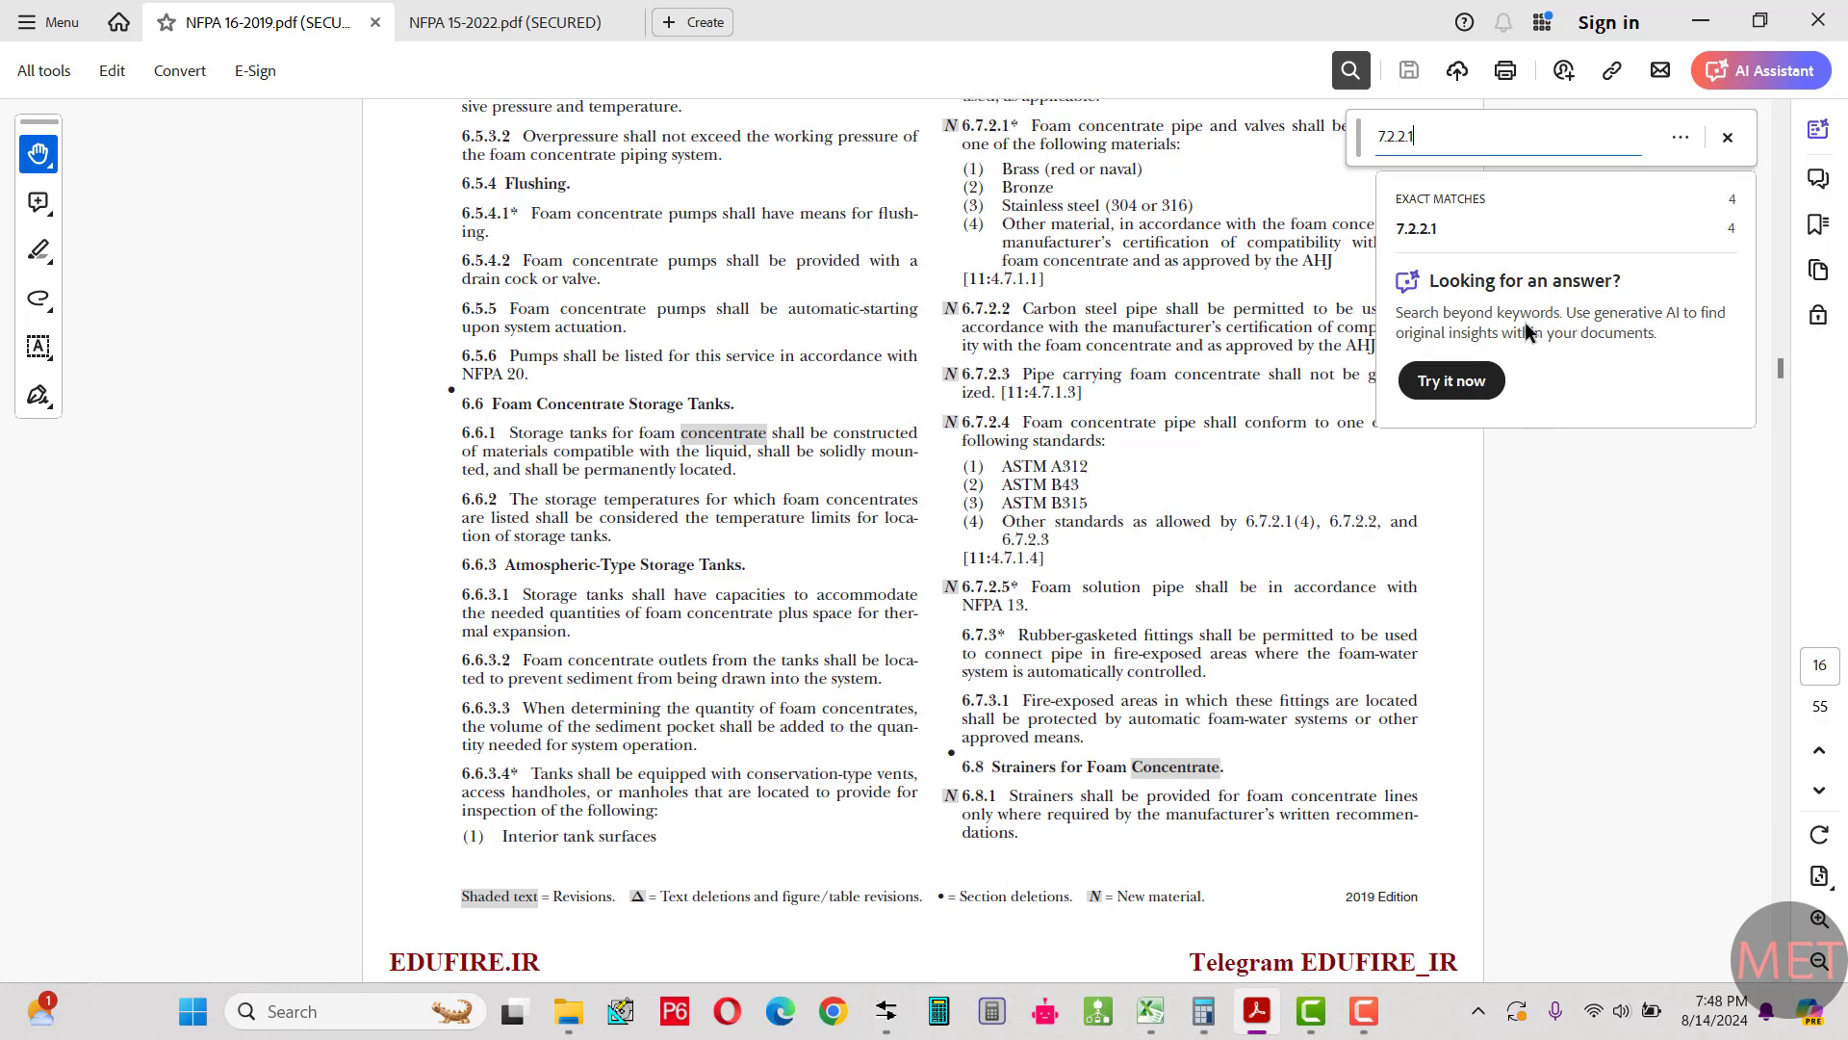
click(1434, 227)
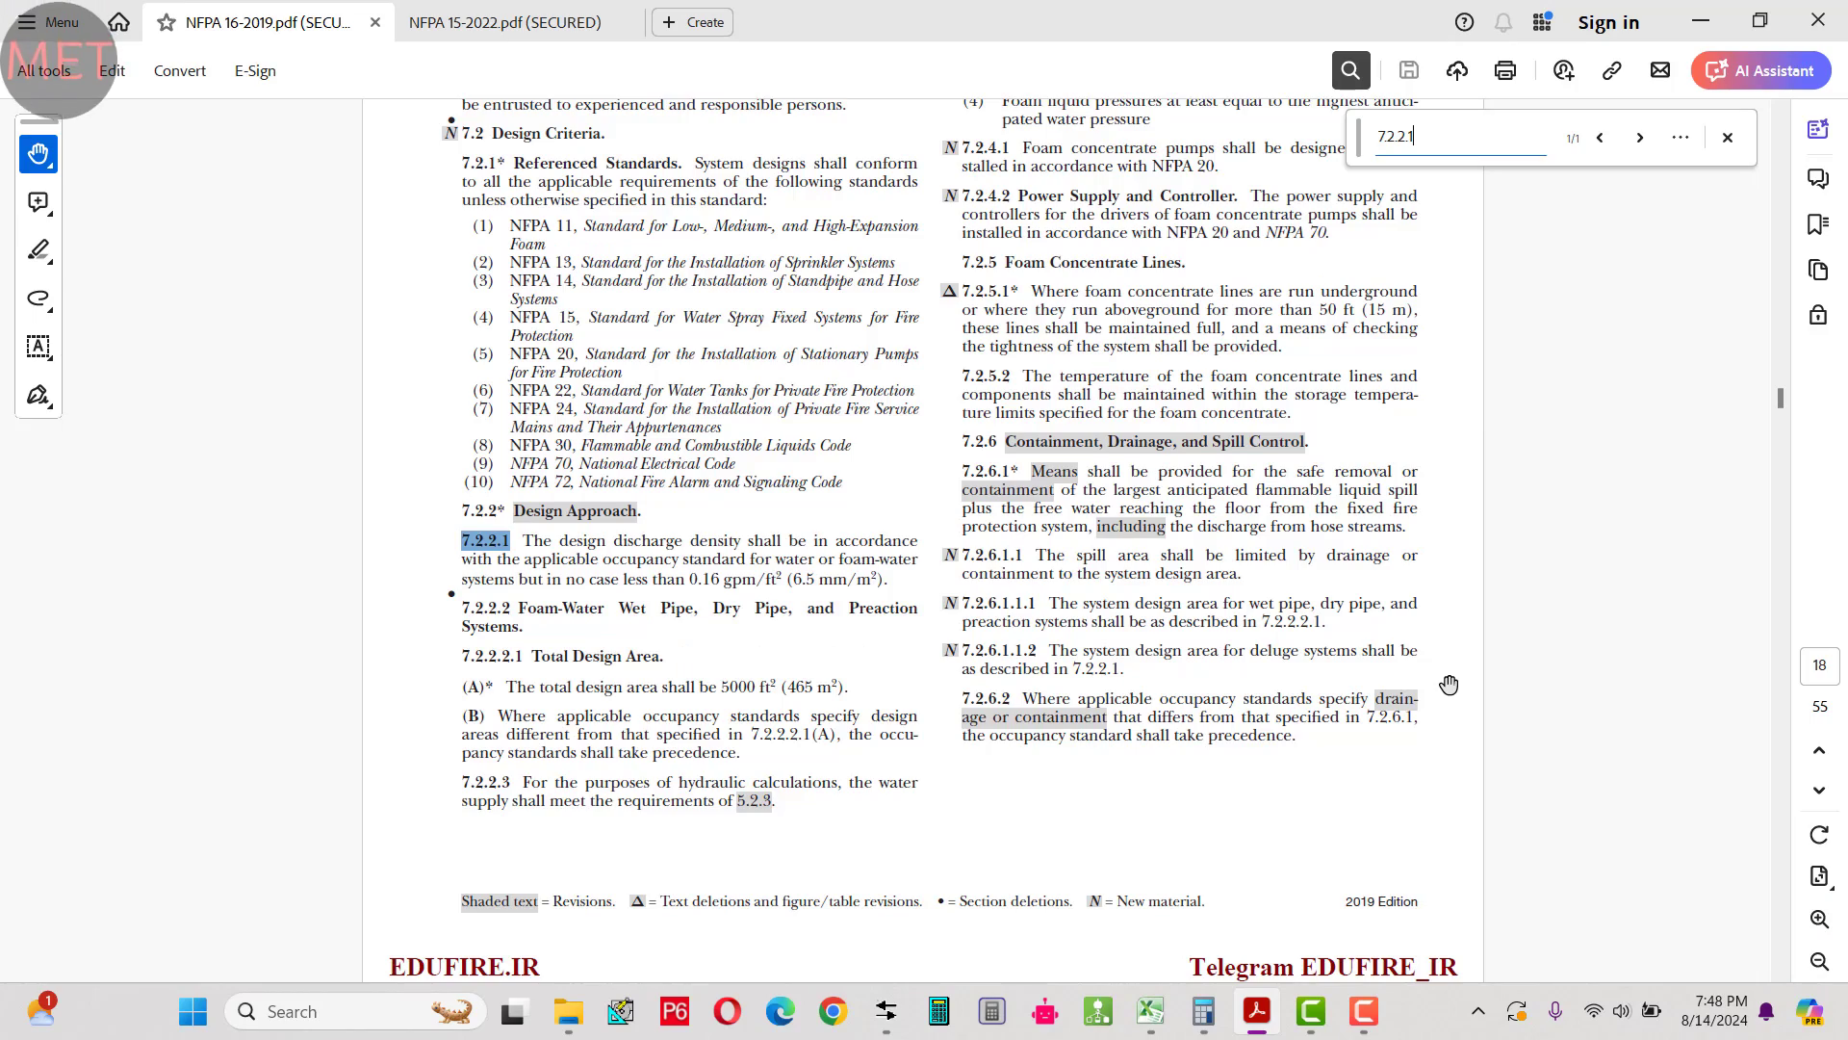
scroll(1473, 626, down, 2)
scroll(1516, 549, up, 2)
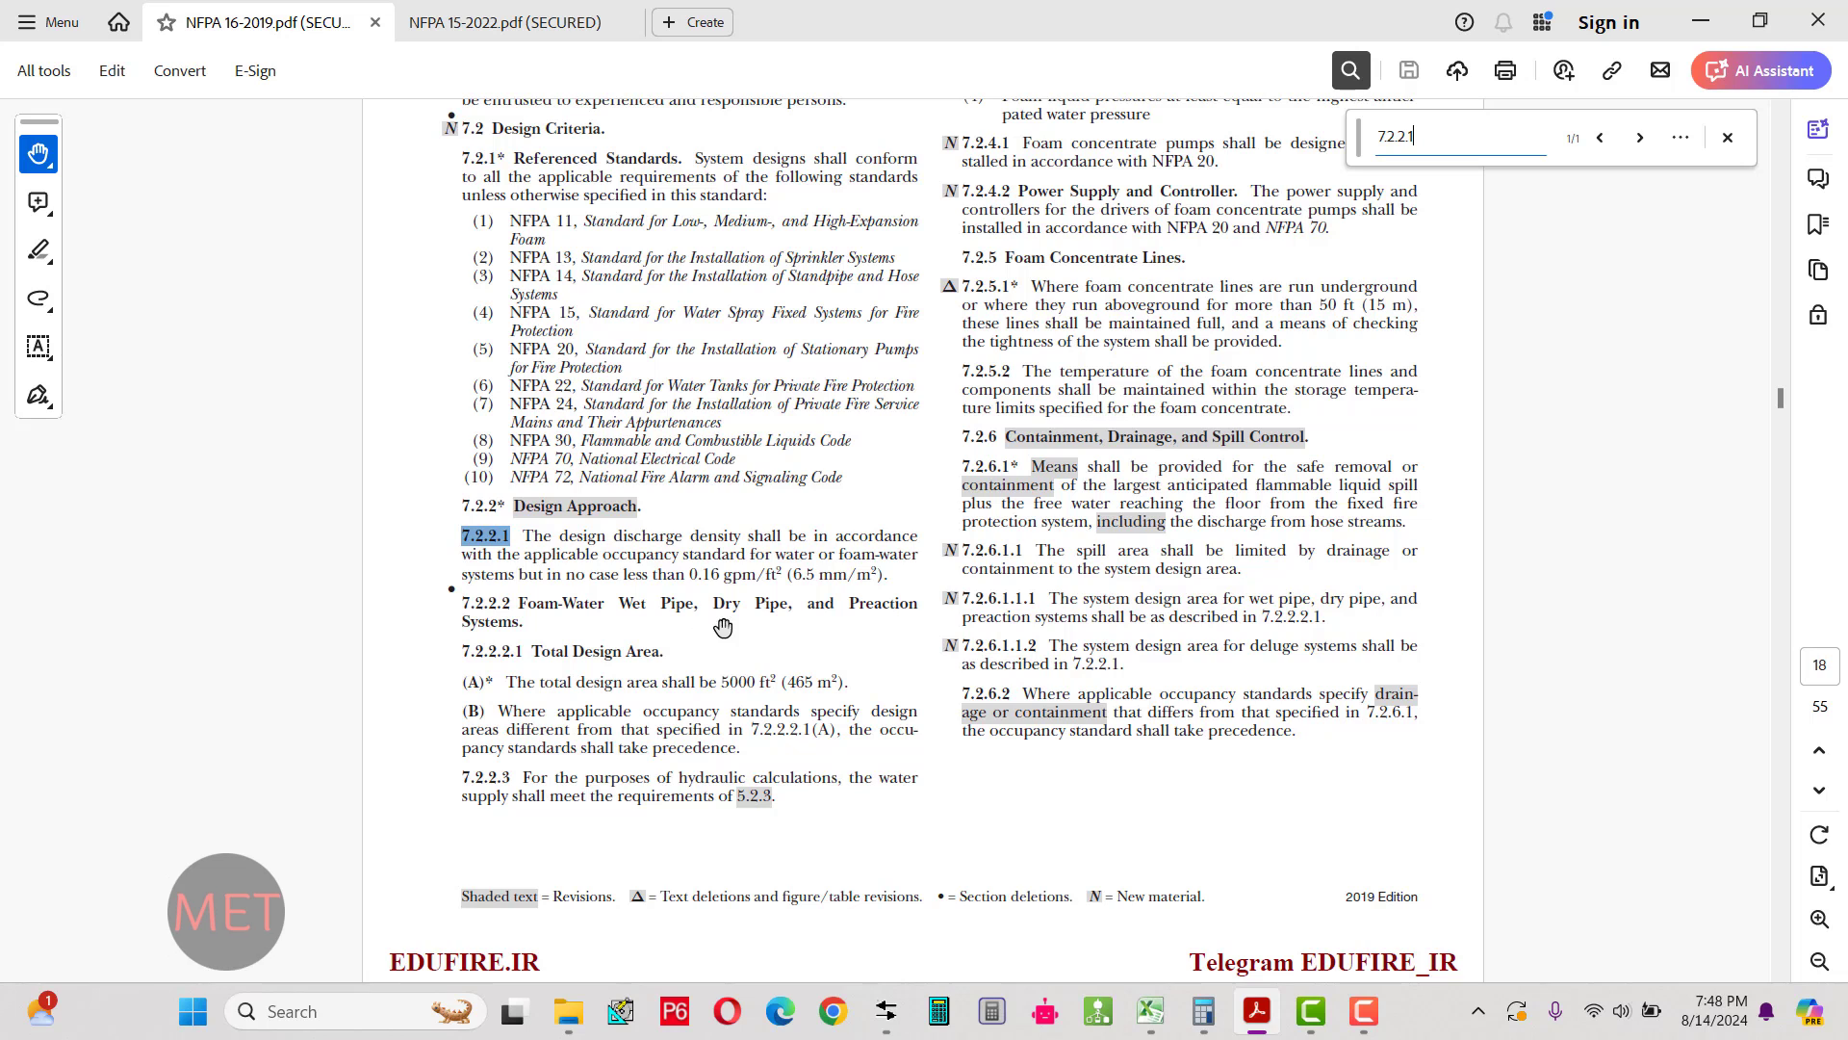
Return to the Excel sheet, examine the Discharge Duration row and select the section number 7.2.3.1 within its NFPA 16 reference.
click(1150, 1011)
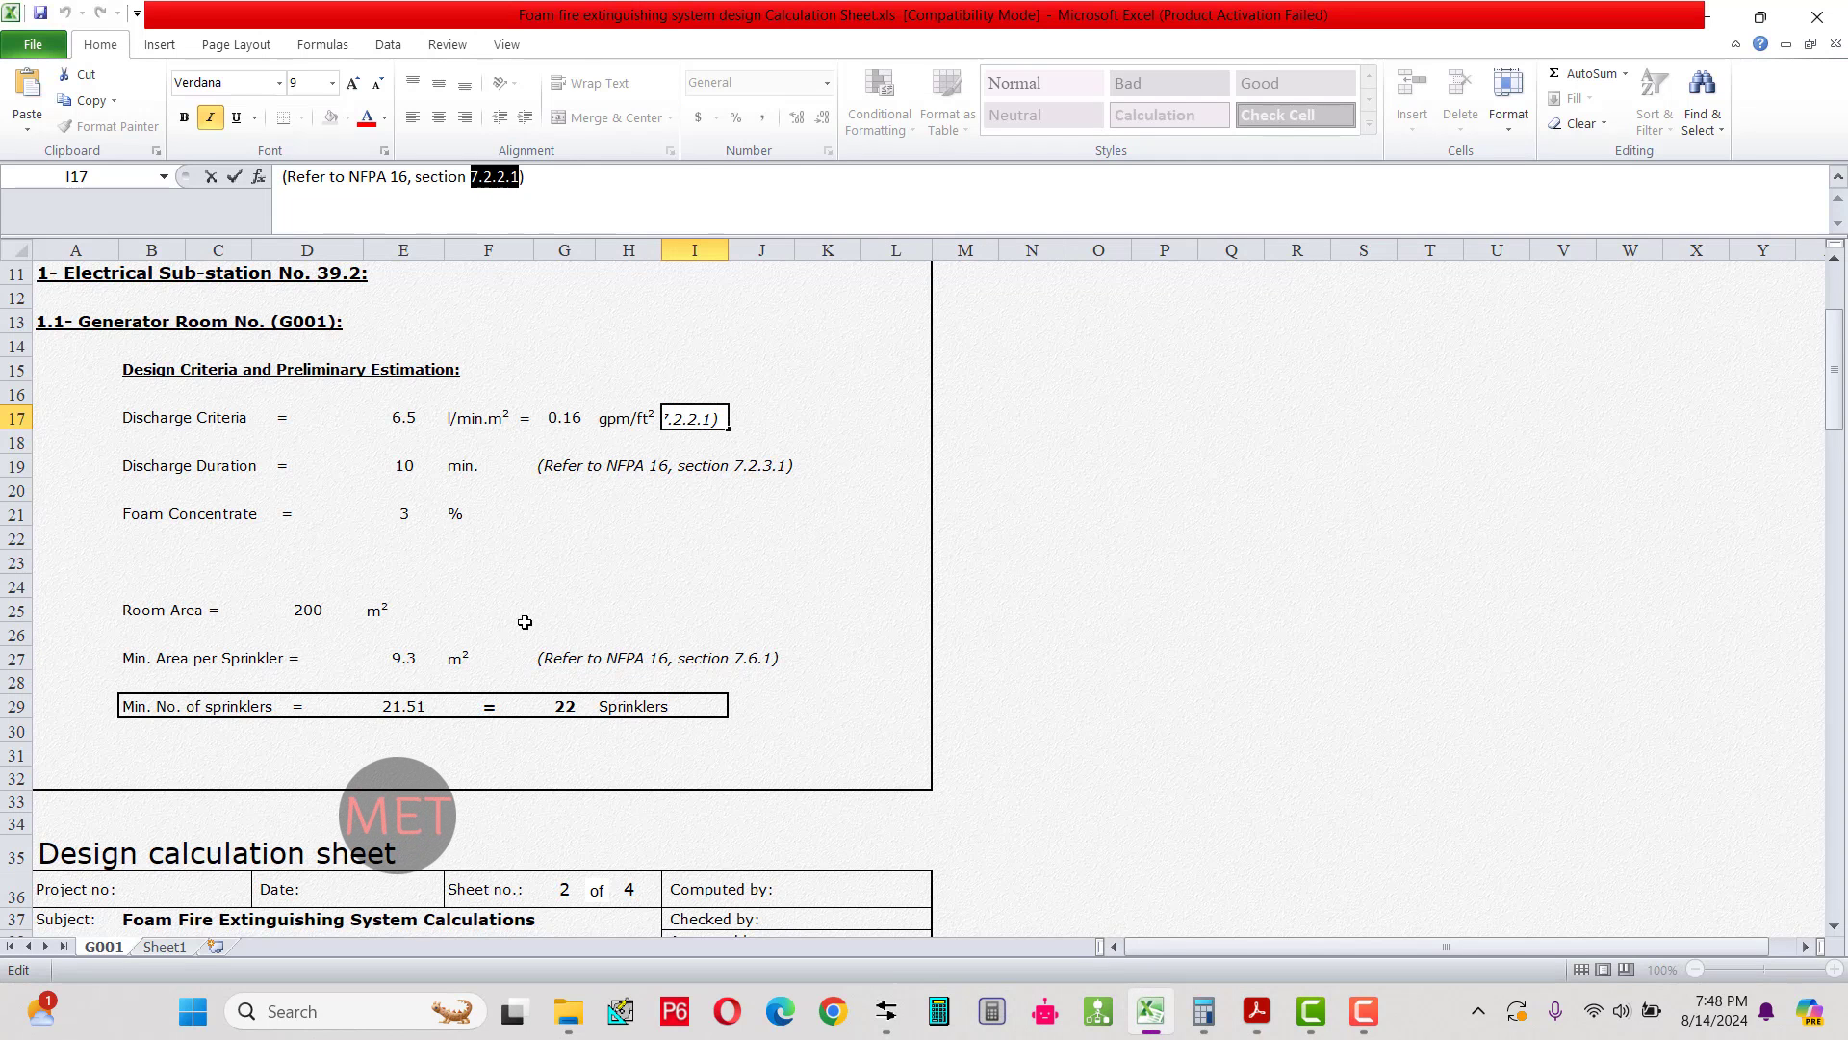
click(631, 466)
drag(223, 417, 362, 400)
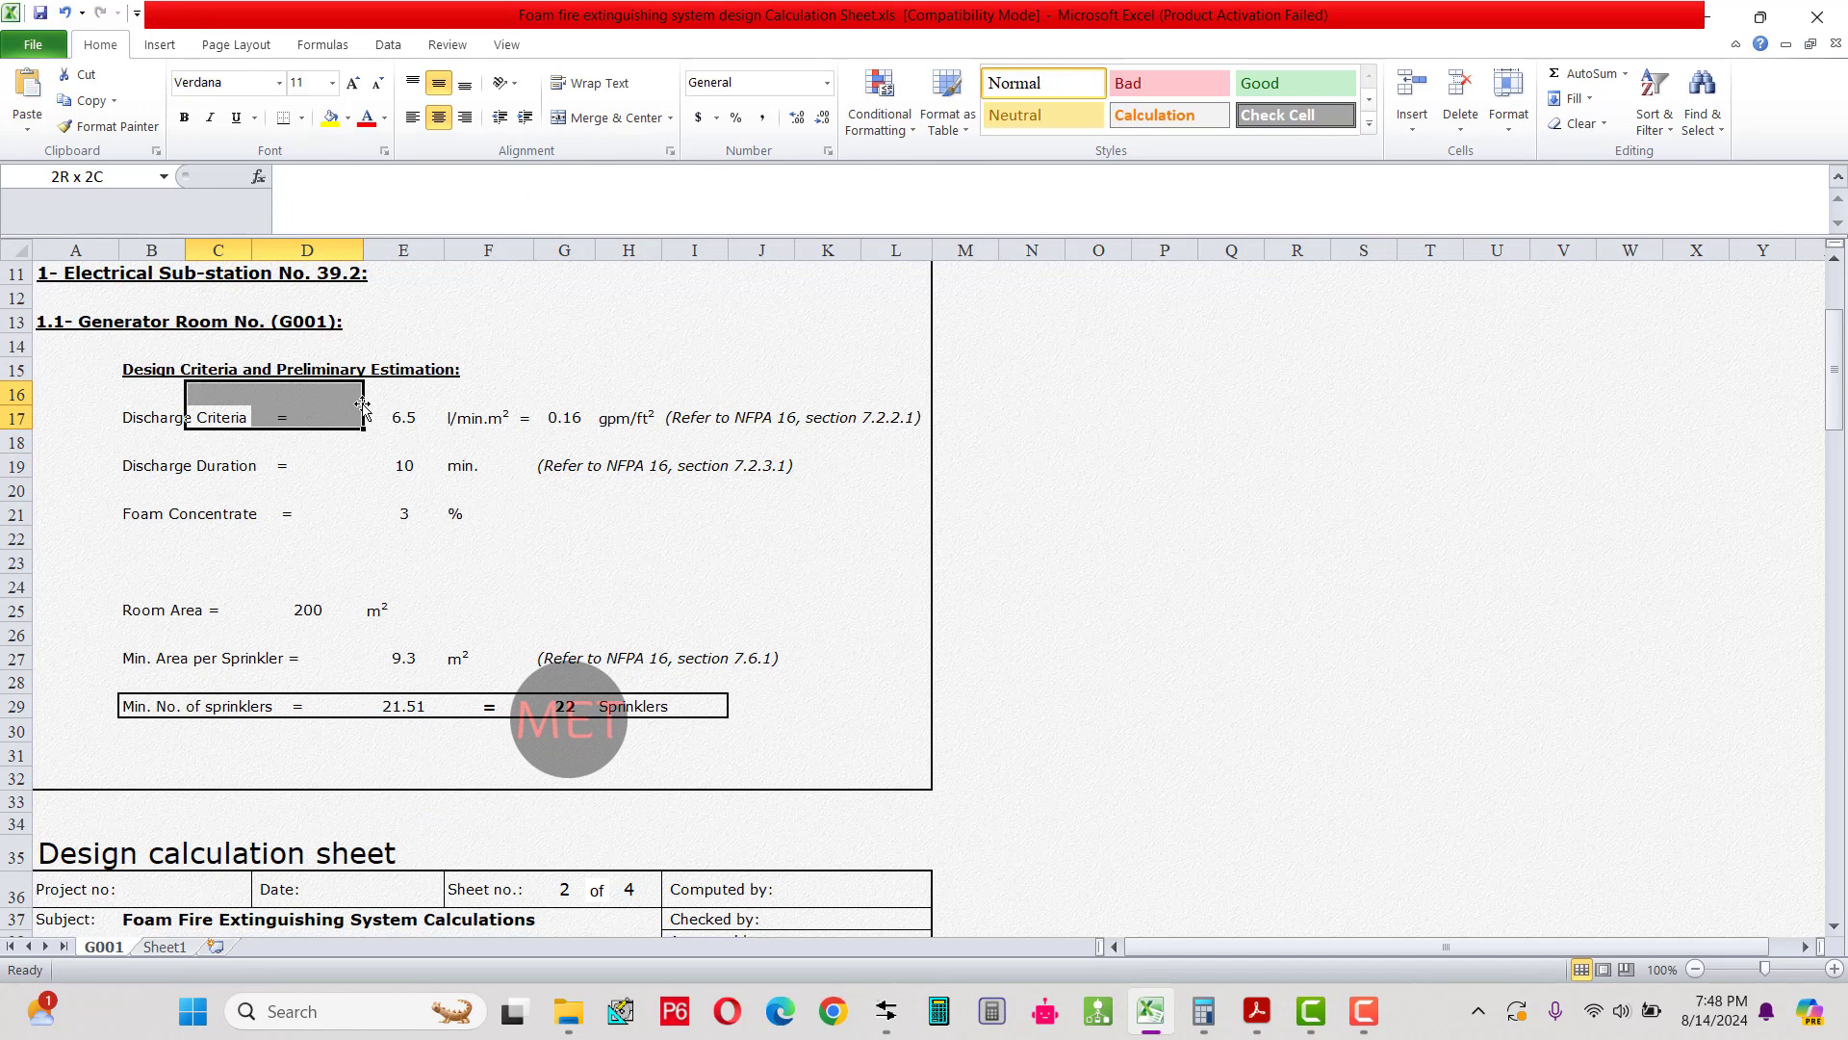
click(154, 486)
drag(154, 466, 770, 462)
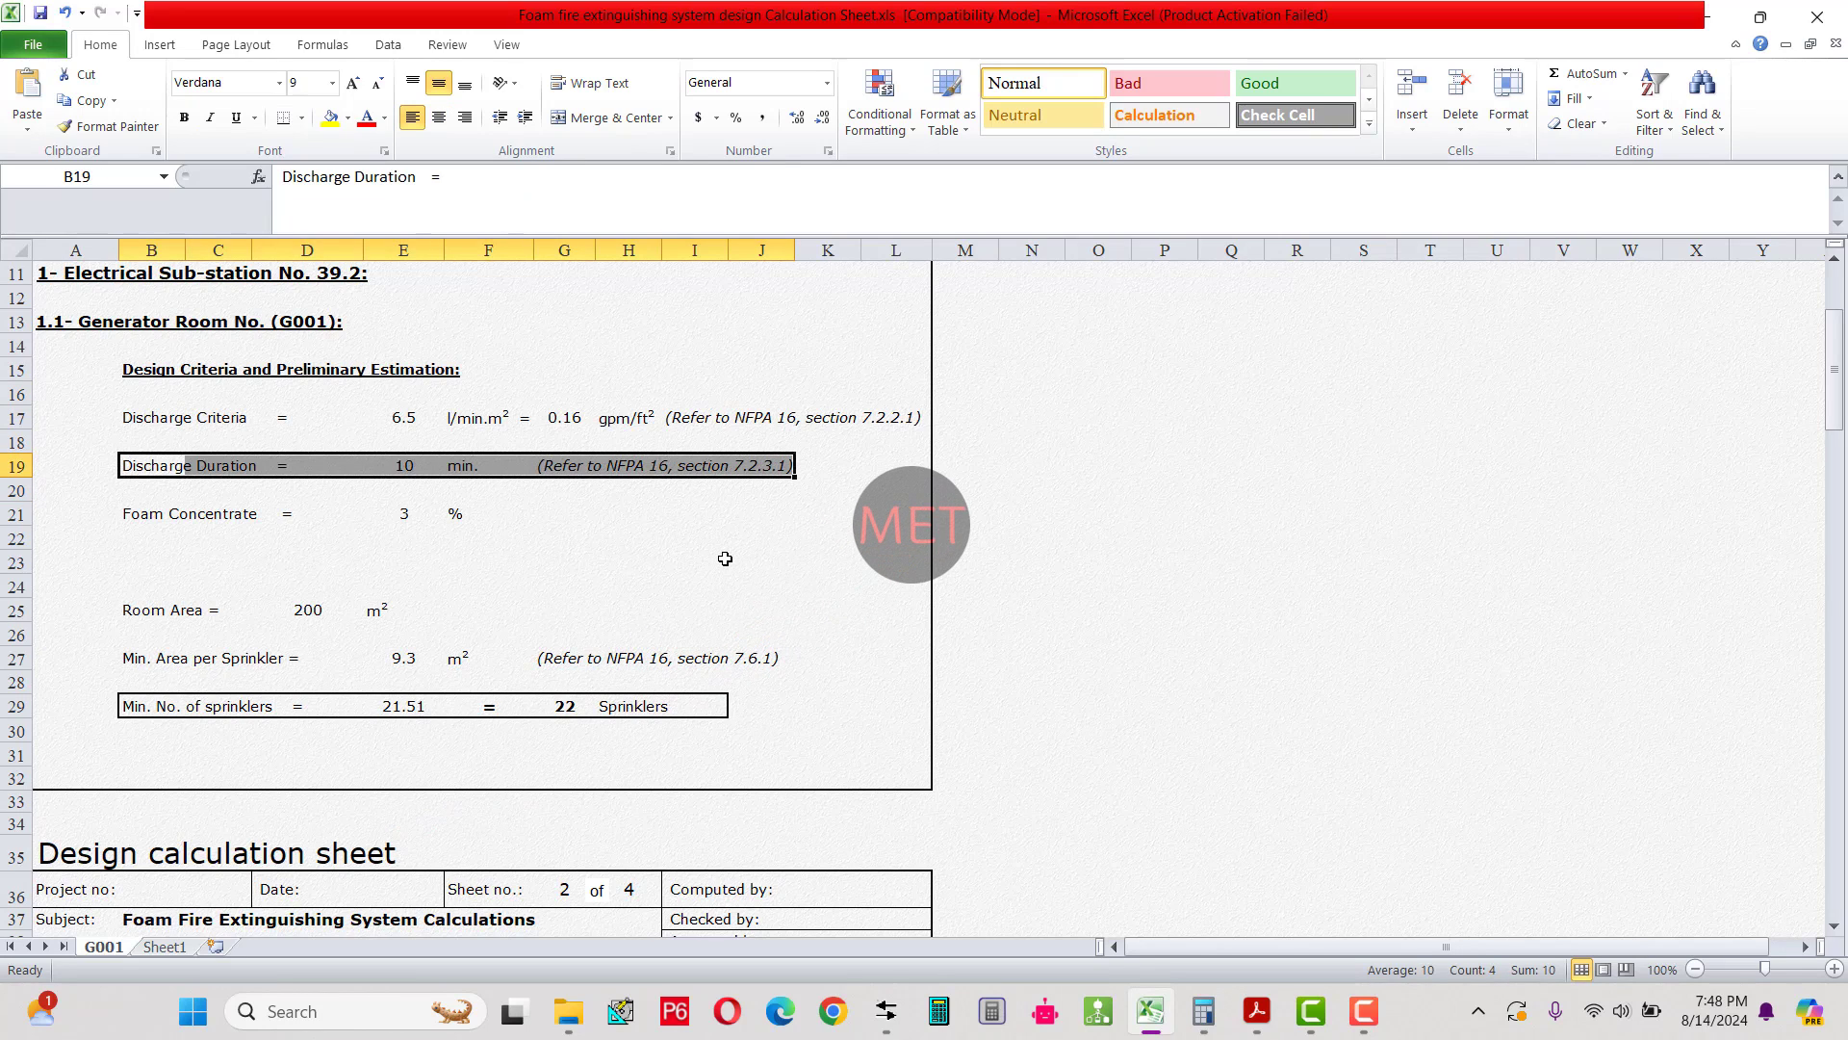
click(652, 465)
click(581, 465)
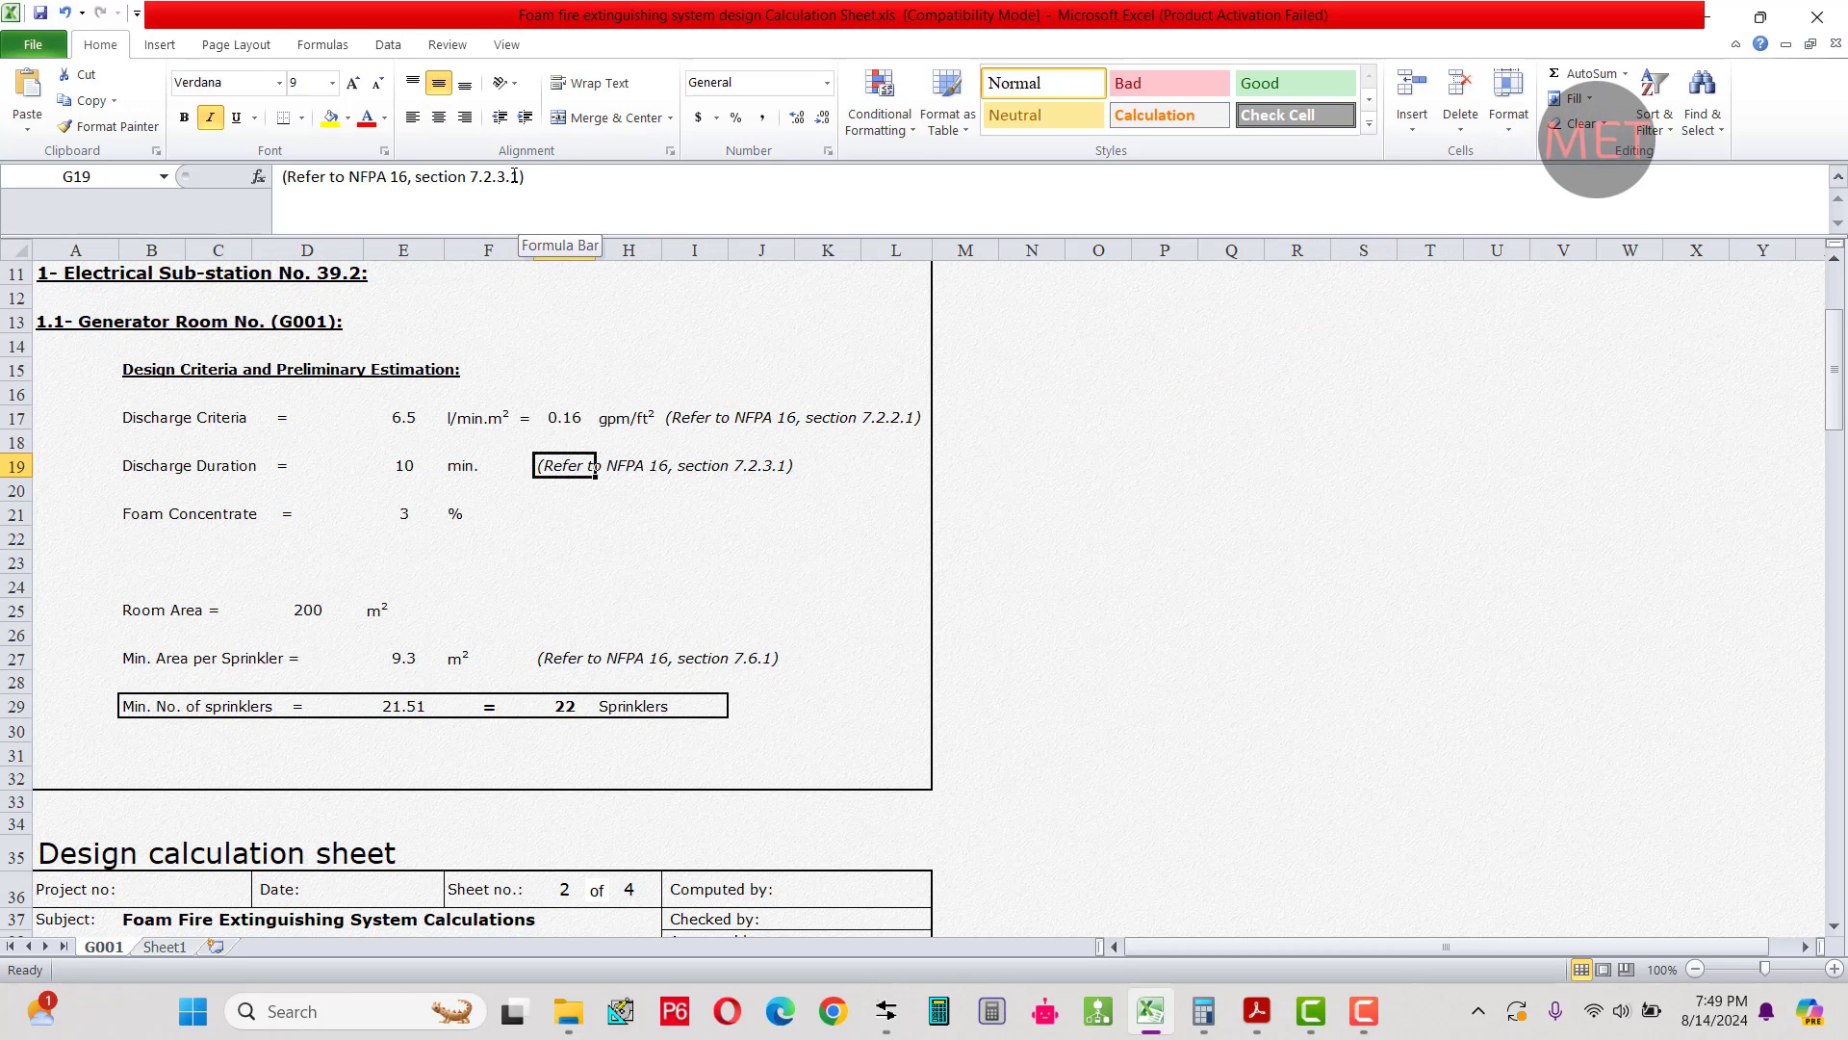
drag(516, 176, 470, 176)
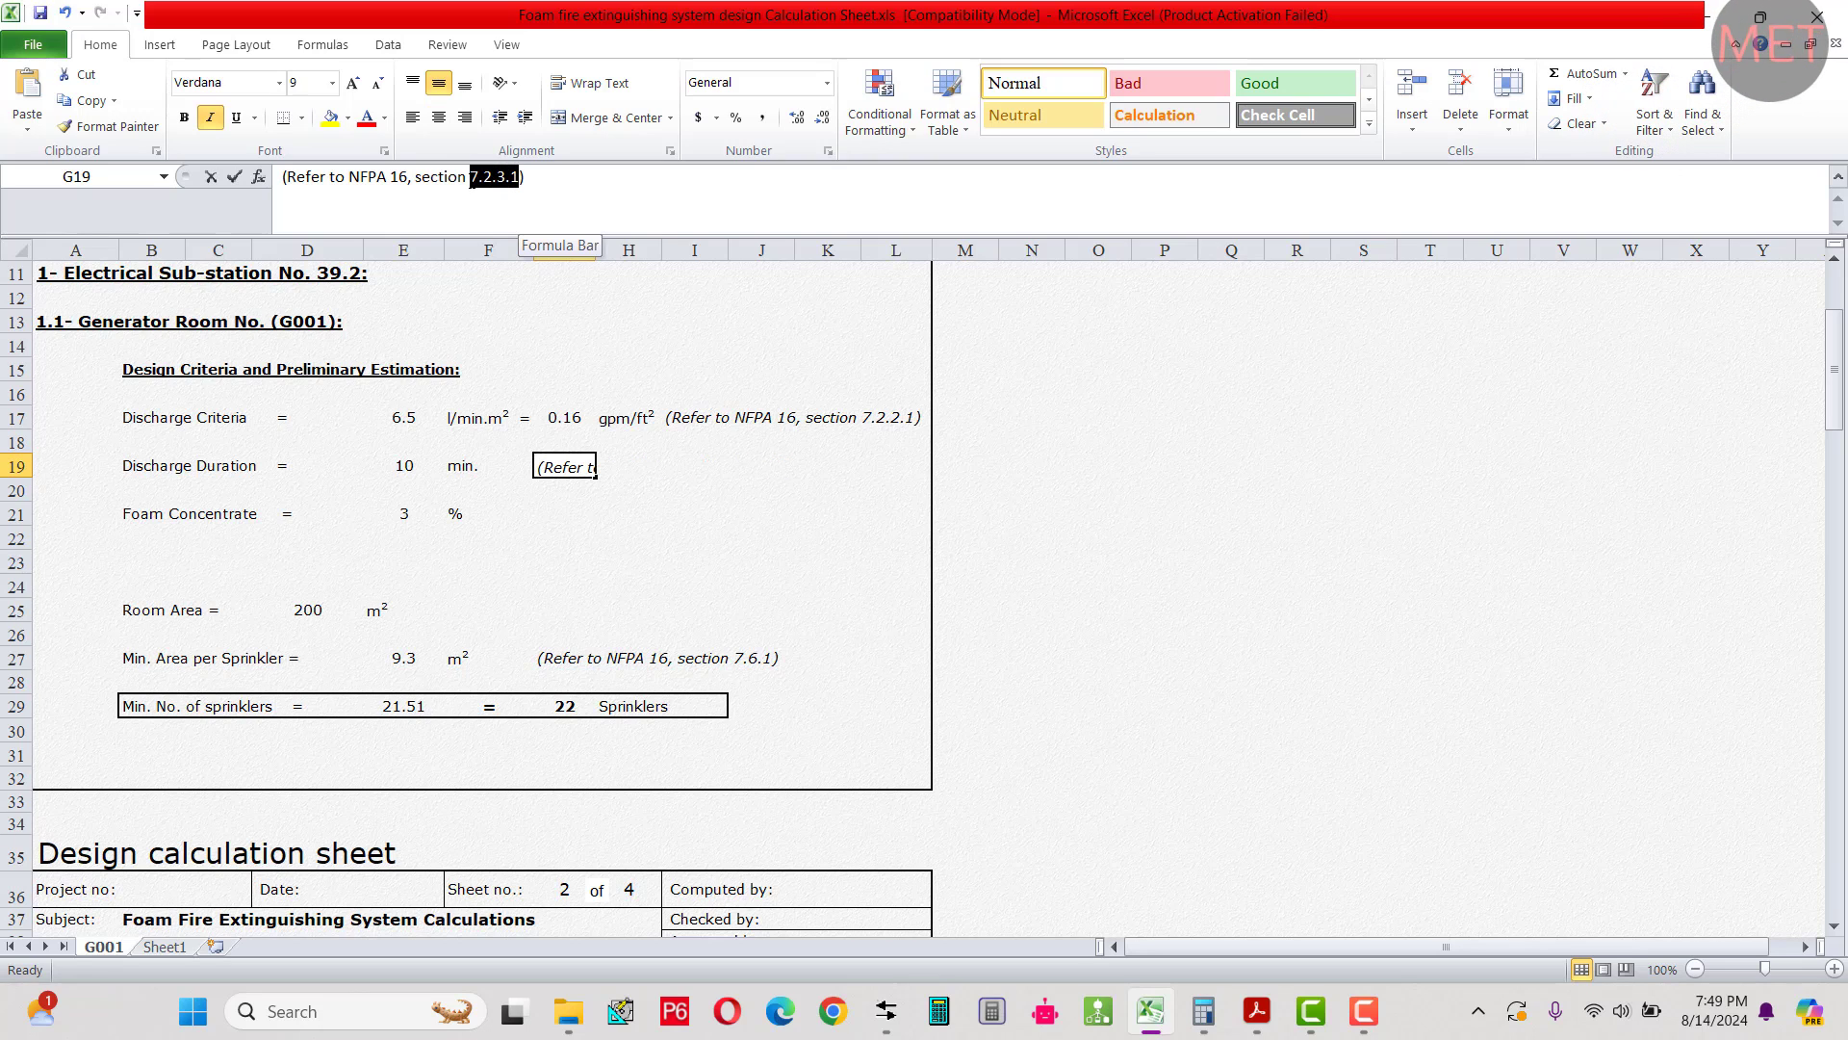
drag(223, 469, 524, 487)
click(477, 538)
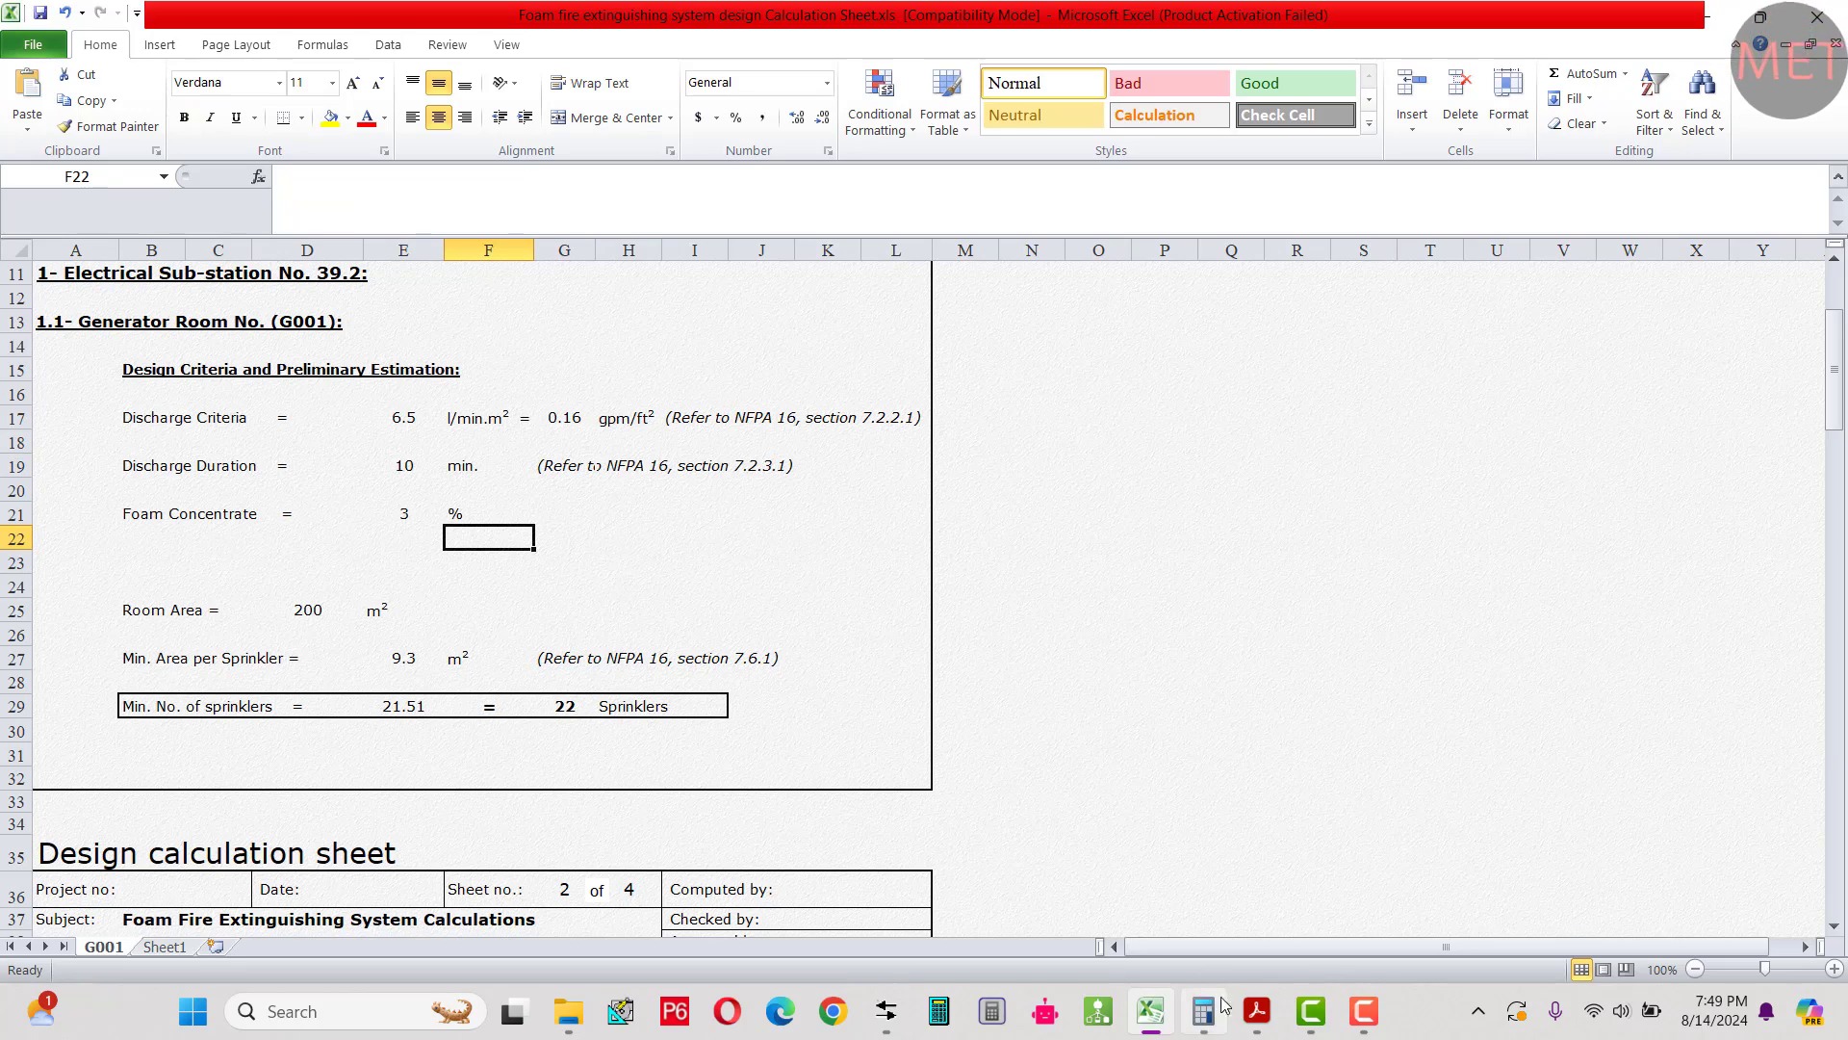
Find section 7.2.3.1 in the NFPA 16-2019 PDF in Acrobat and return to the Discharge Duration row in Excel.
mouse_move(1257, 1011)
click(1421, 895)
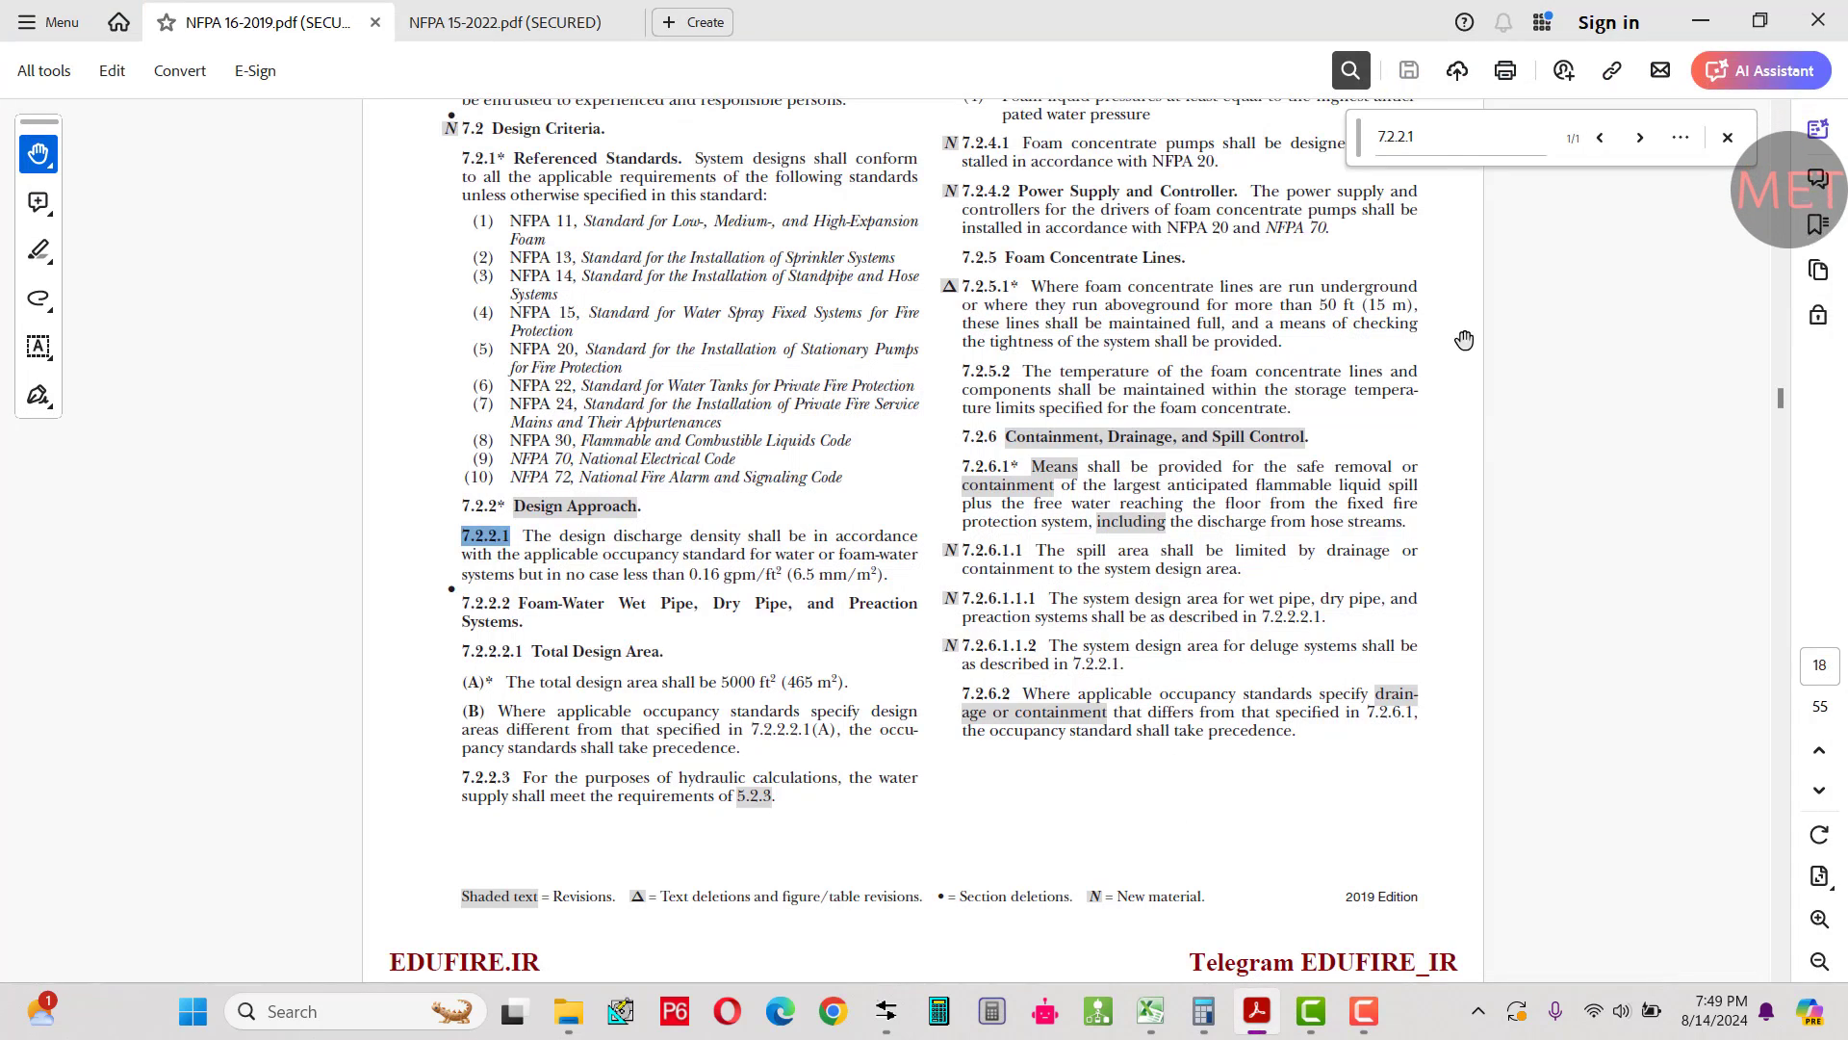
click(1440, 128)
key(ctrl+a)
text(7.2.3.1)
key(Return)
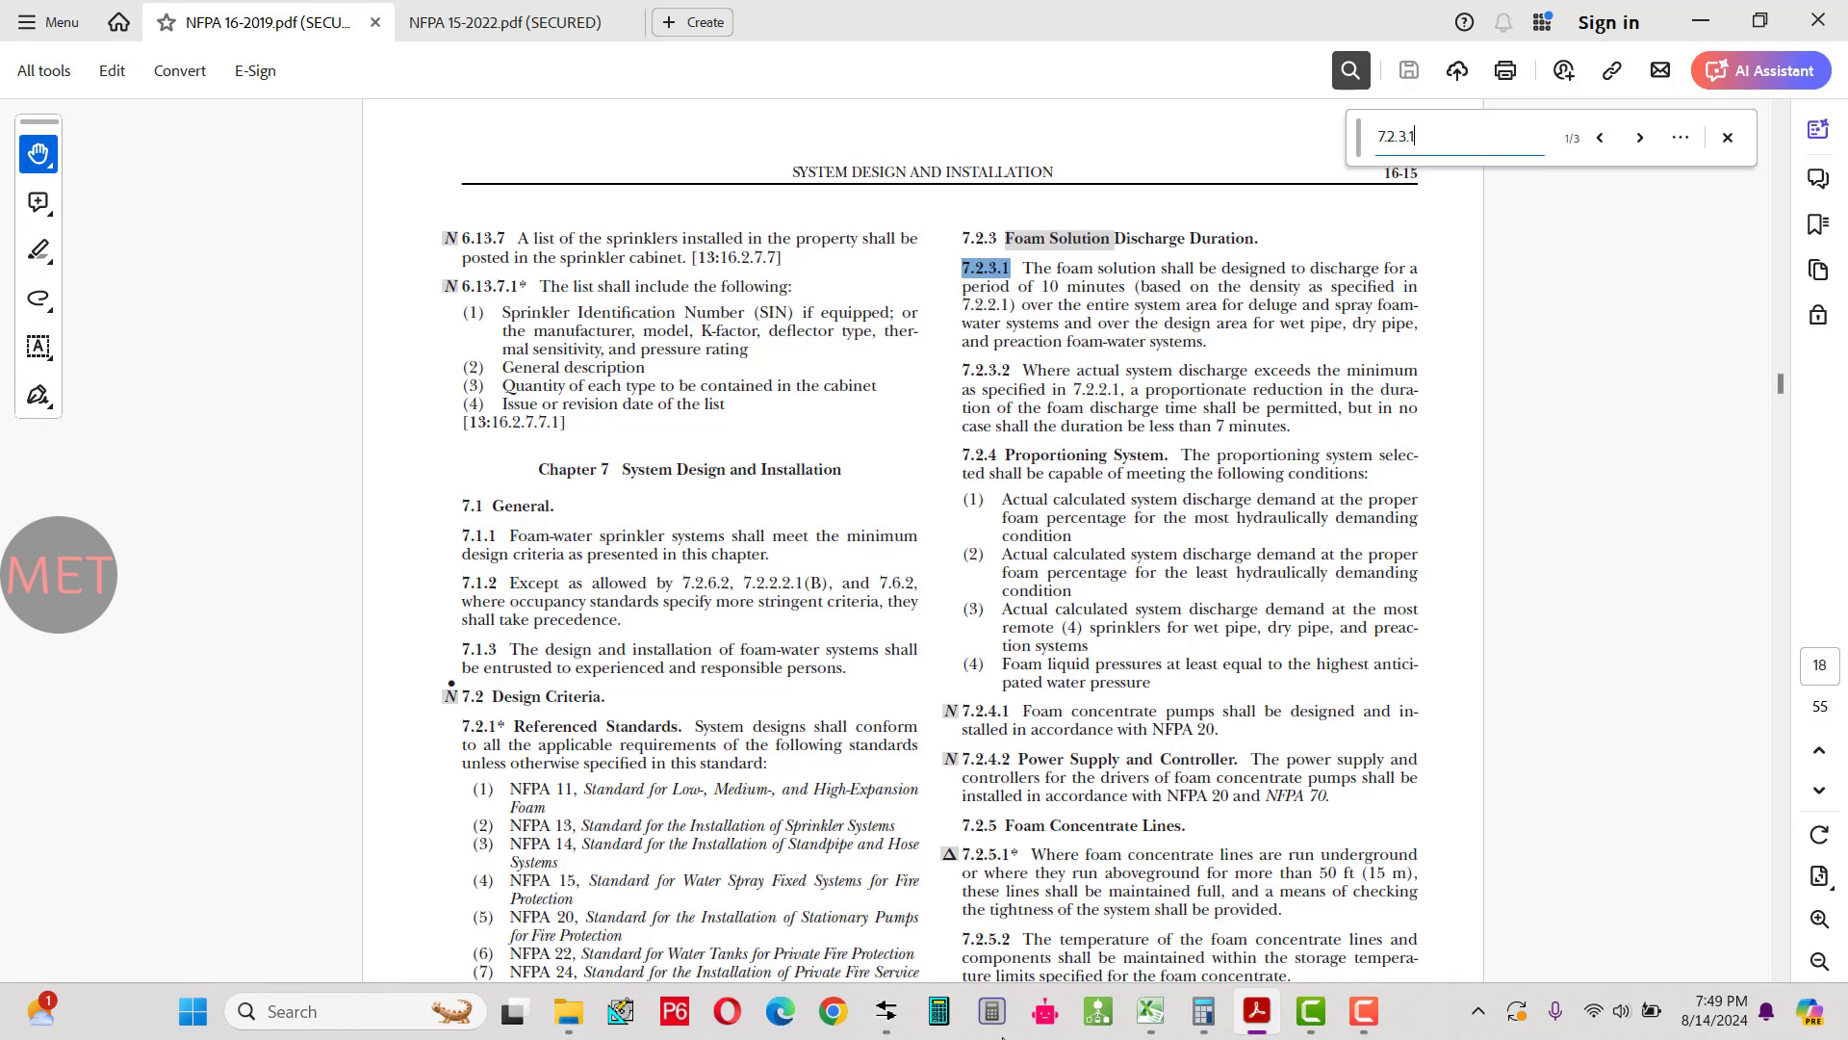
click(1150, 1011)
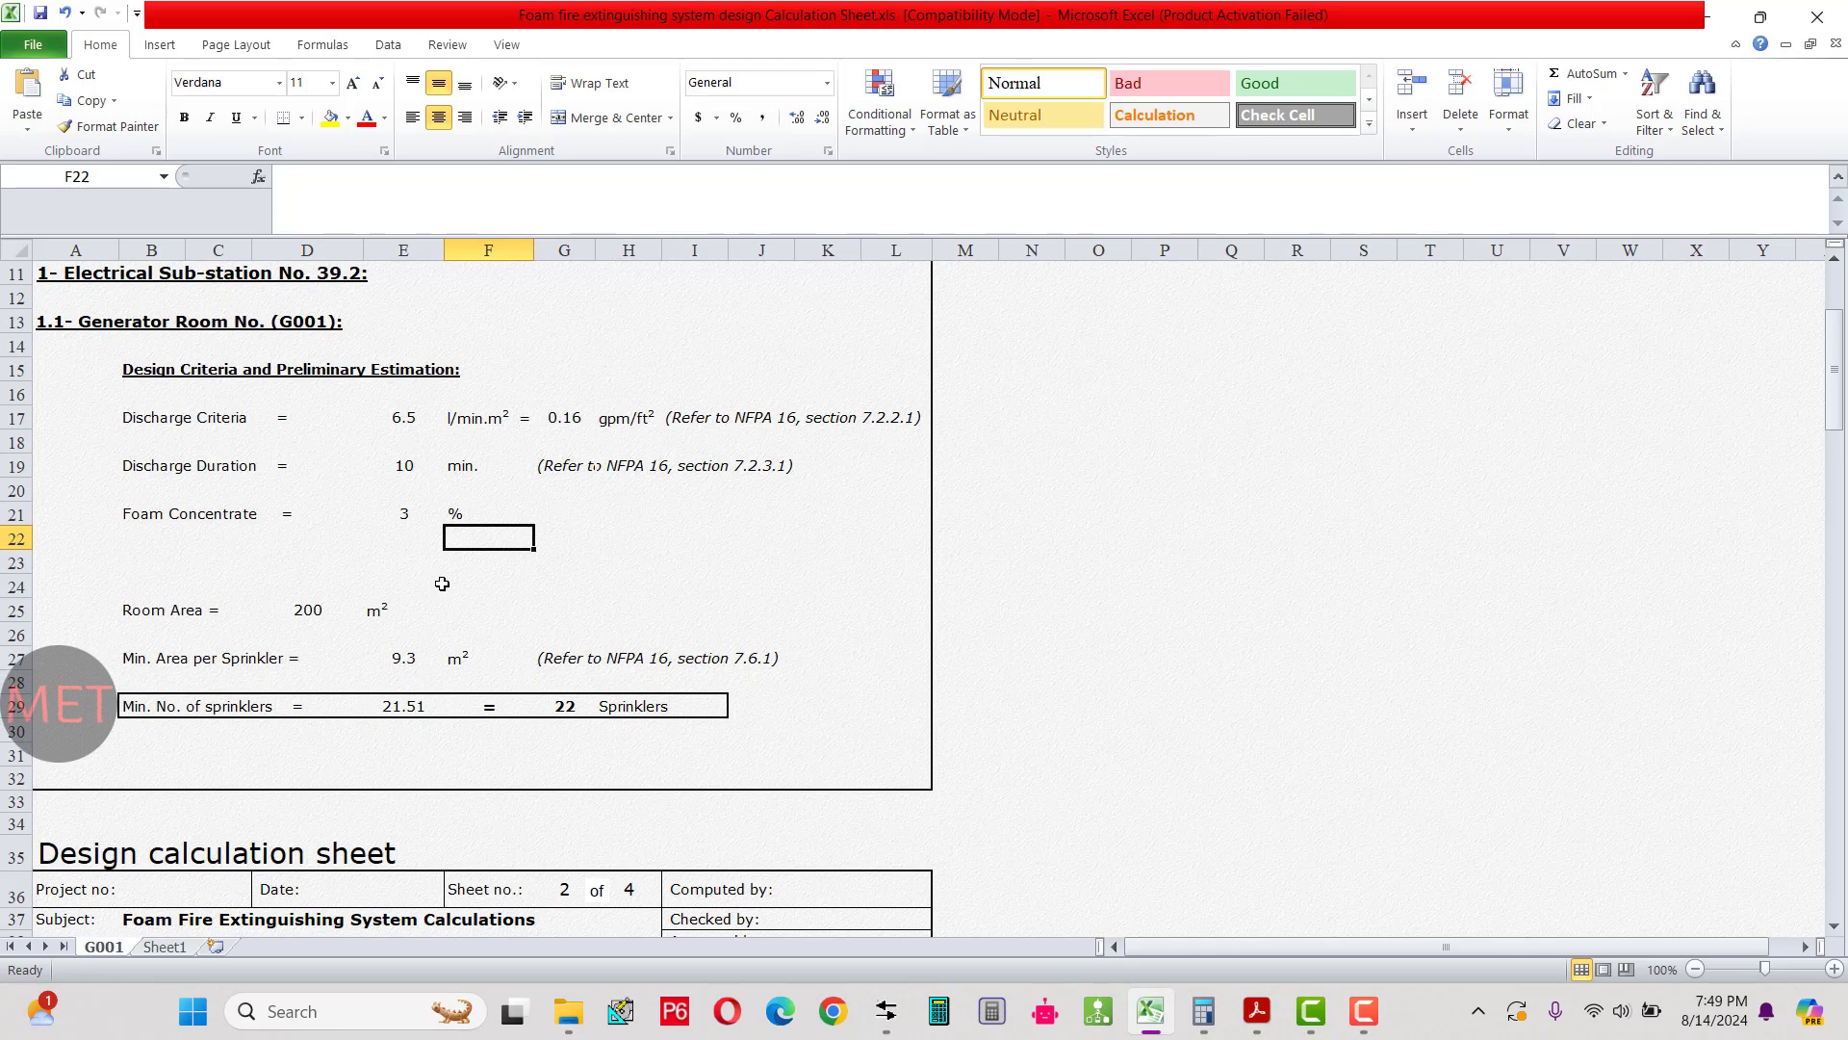
drag(183, 465, 770, 466)
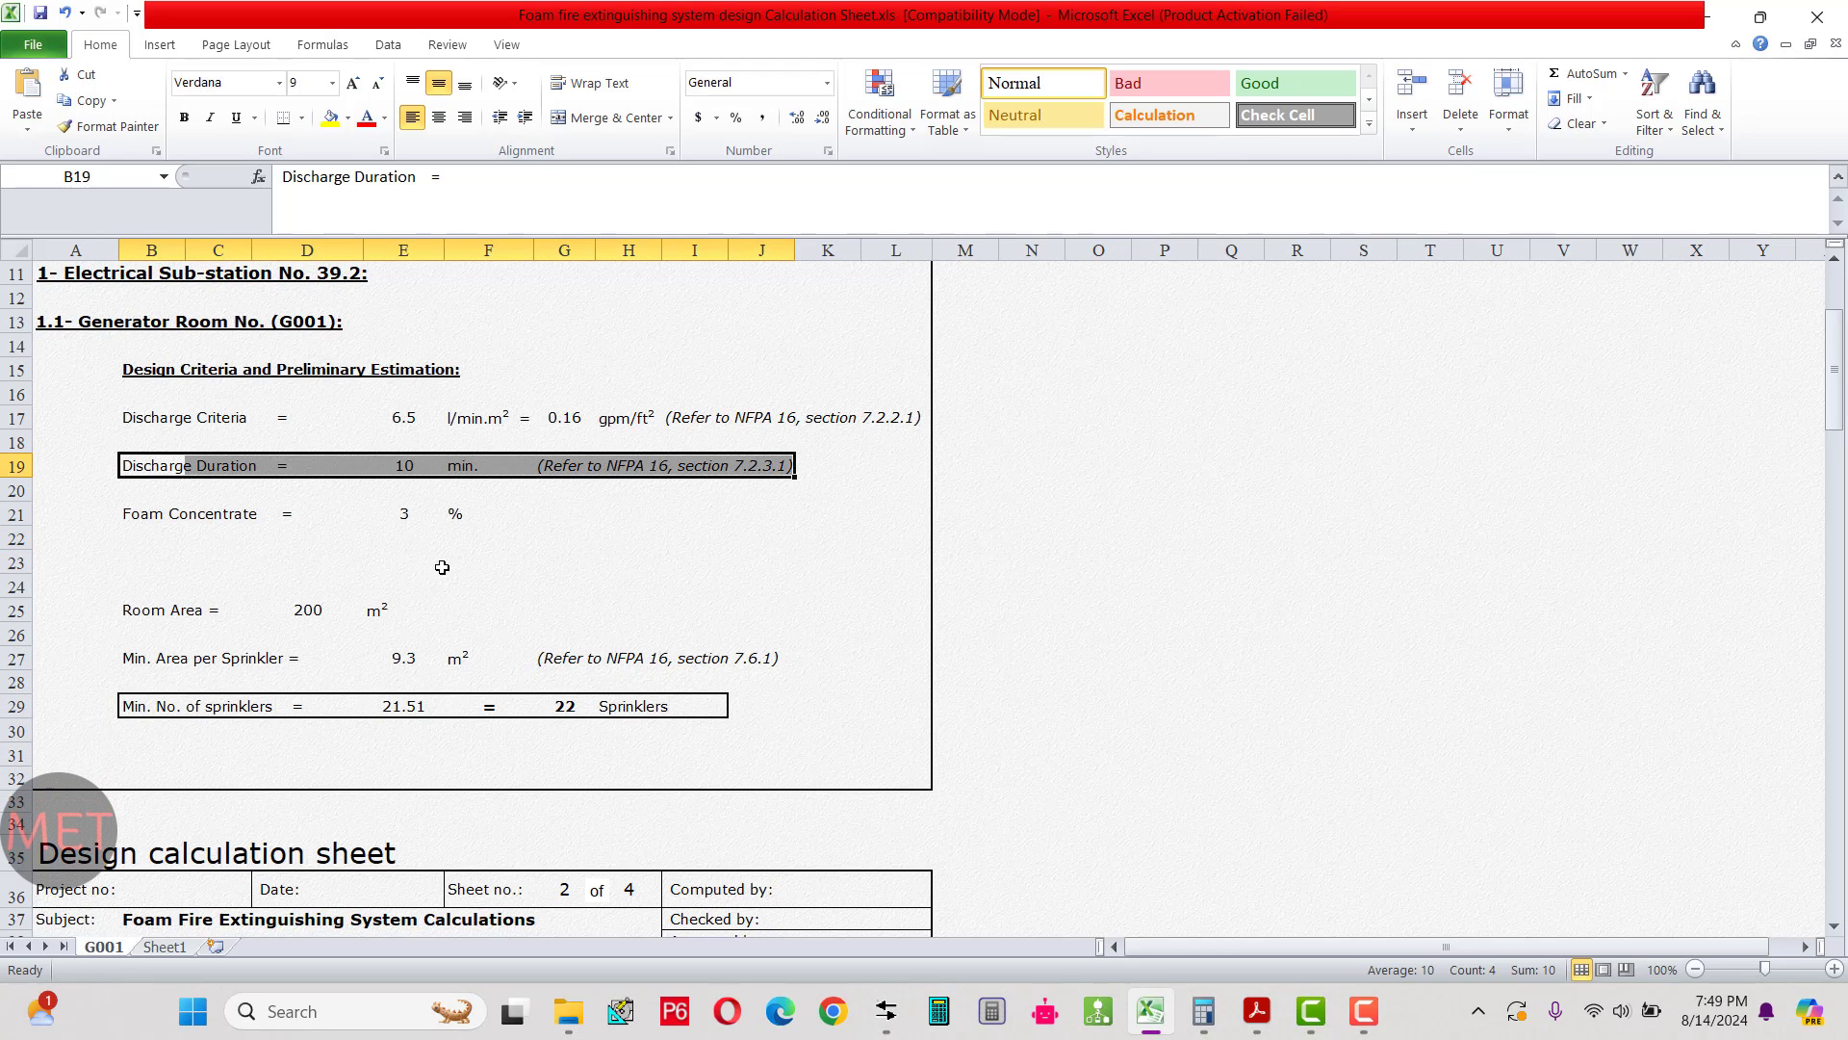
Examine the Foam Concentrate row in the design criteria, selecting its label and percentage value.
click(405, 561)
drag(145, 511, 447, 515)
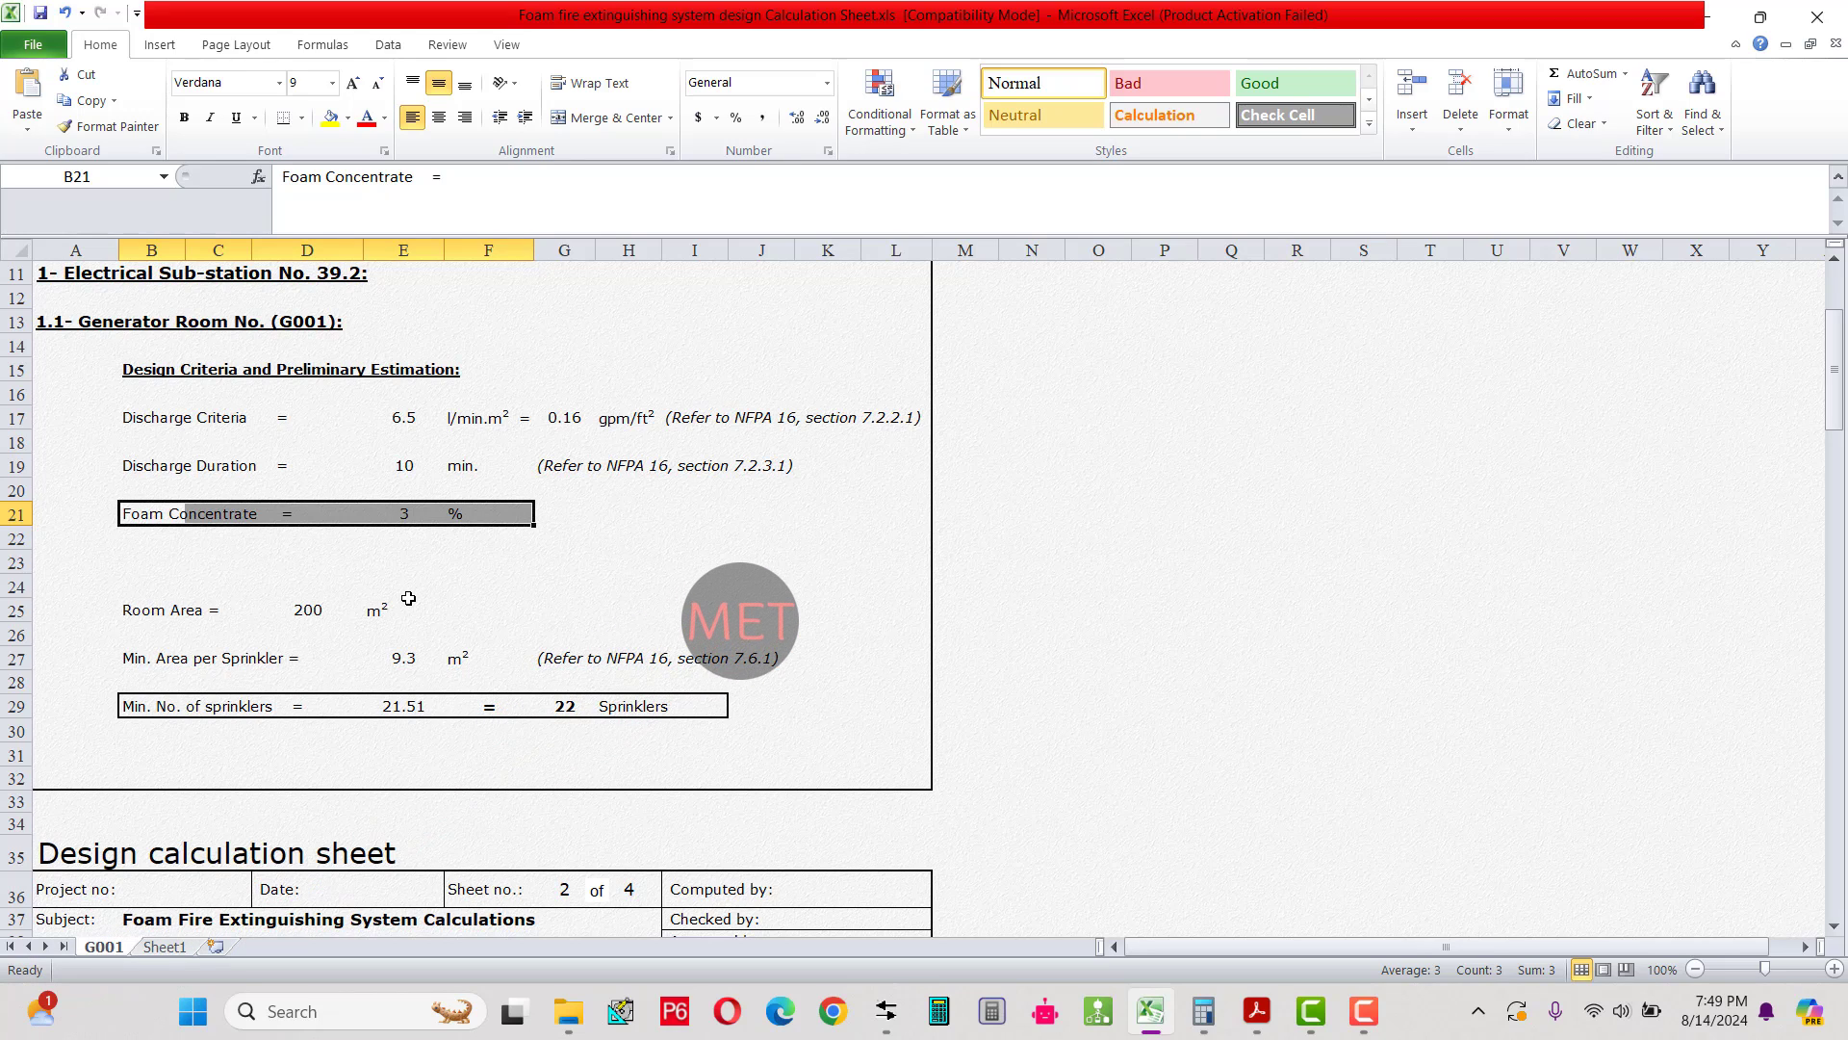
scroll(365, 589, down, 6)
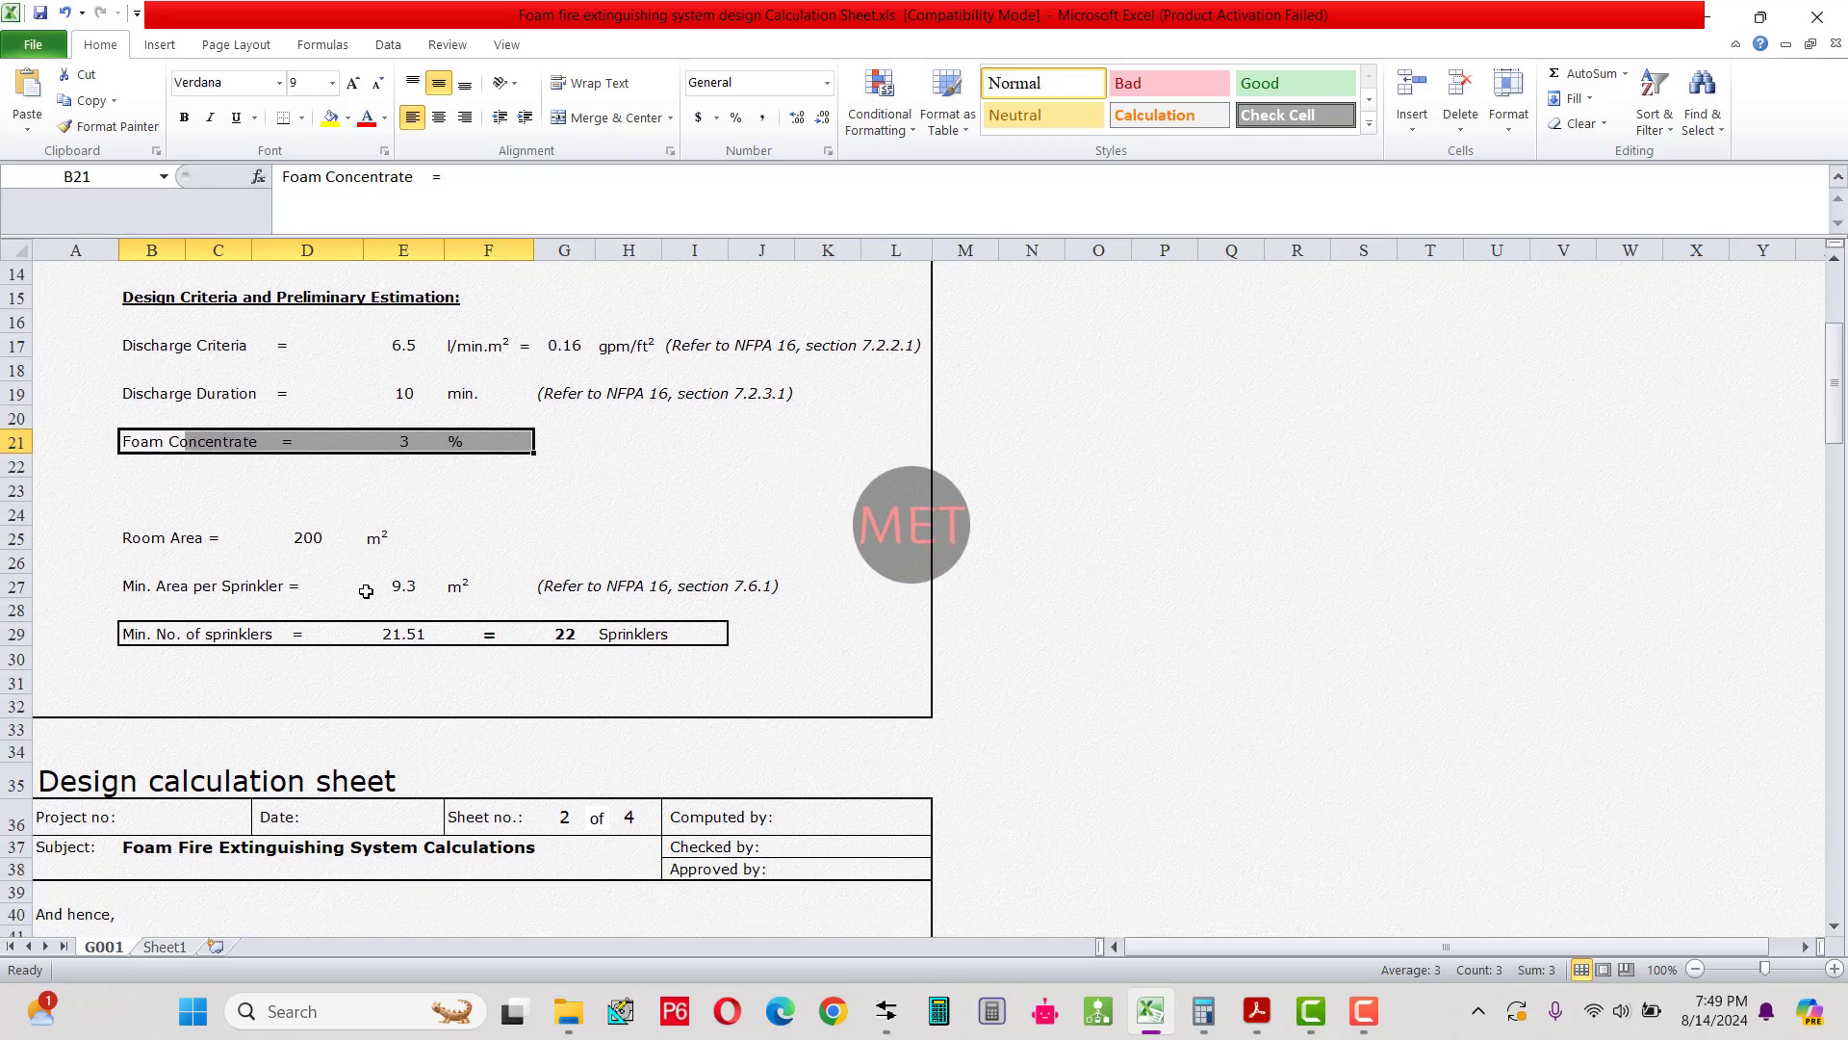
scroll(477, 809, up, 3)
scroll(477, 808, up, 1)
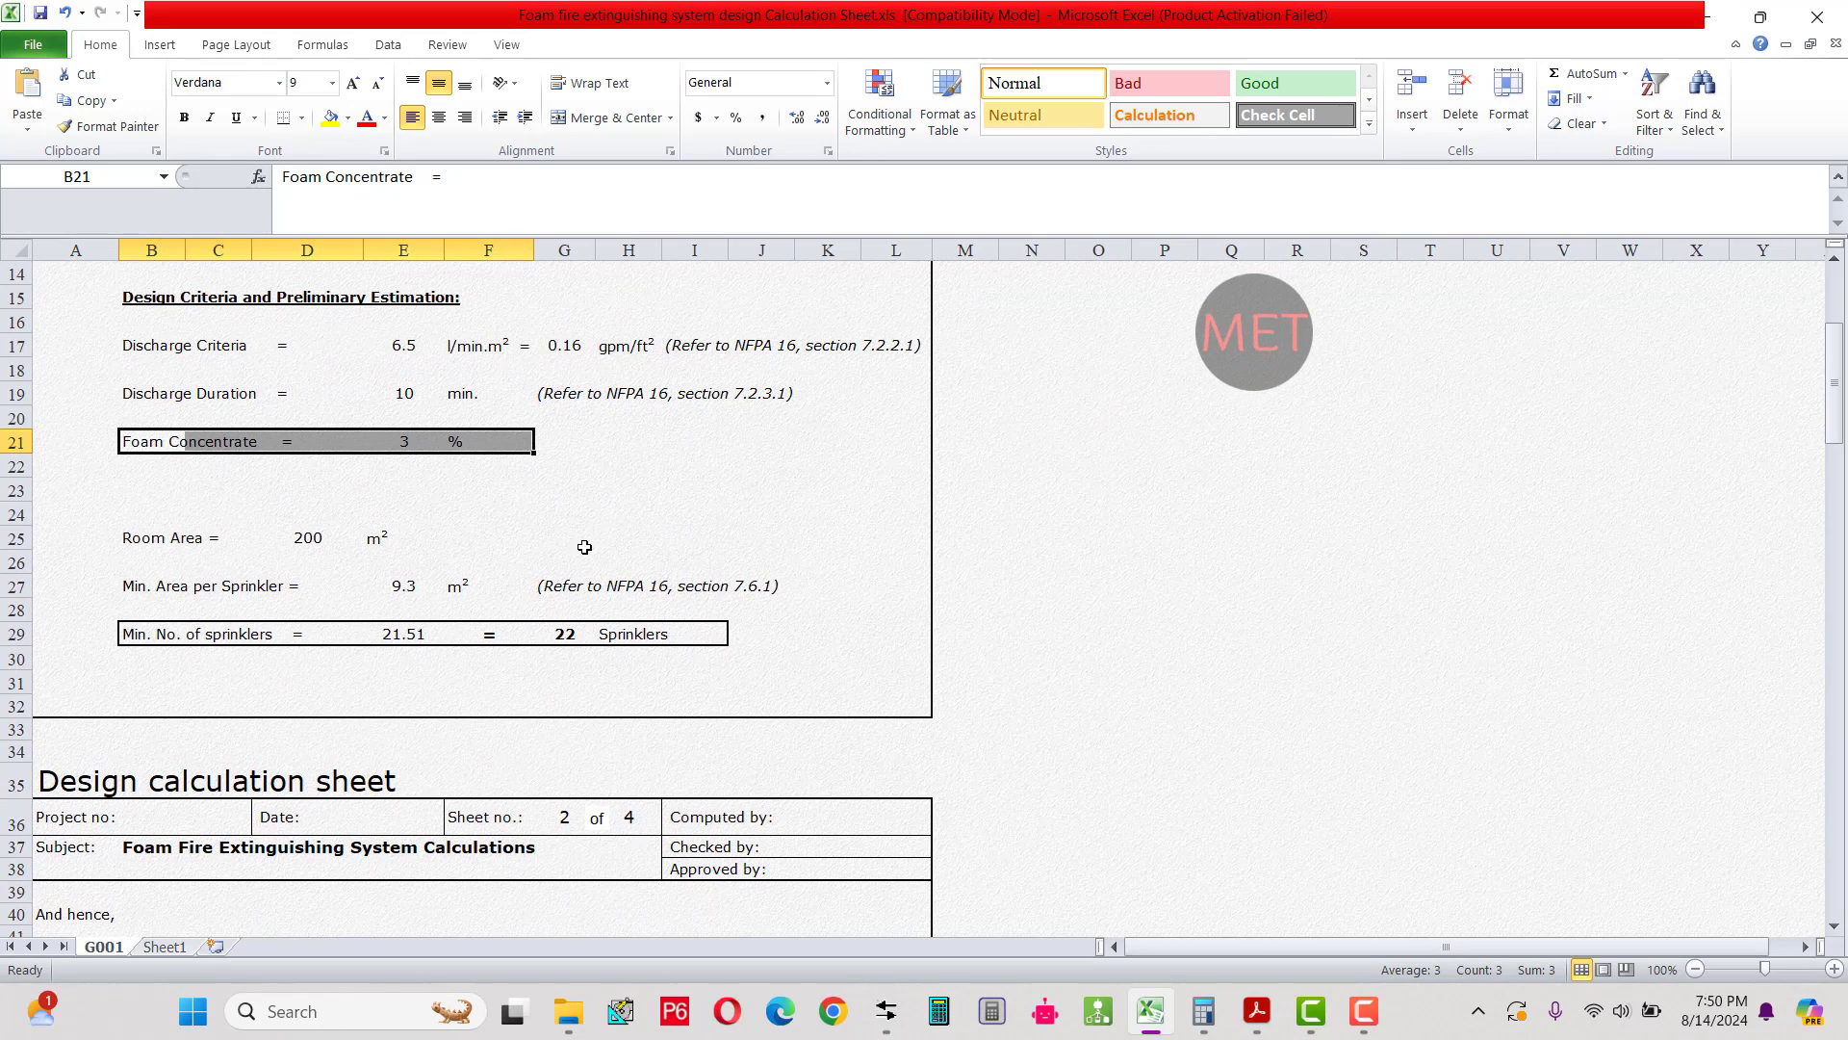
click(197, 485)
drag(143, 447, 421, 428)
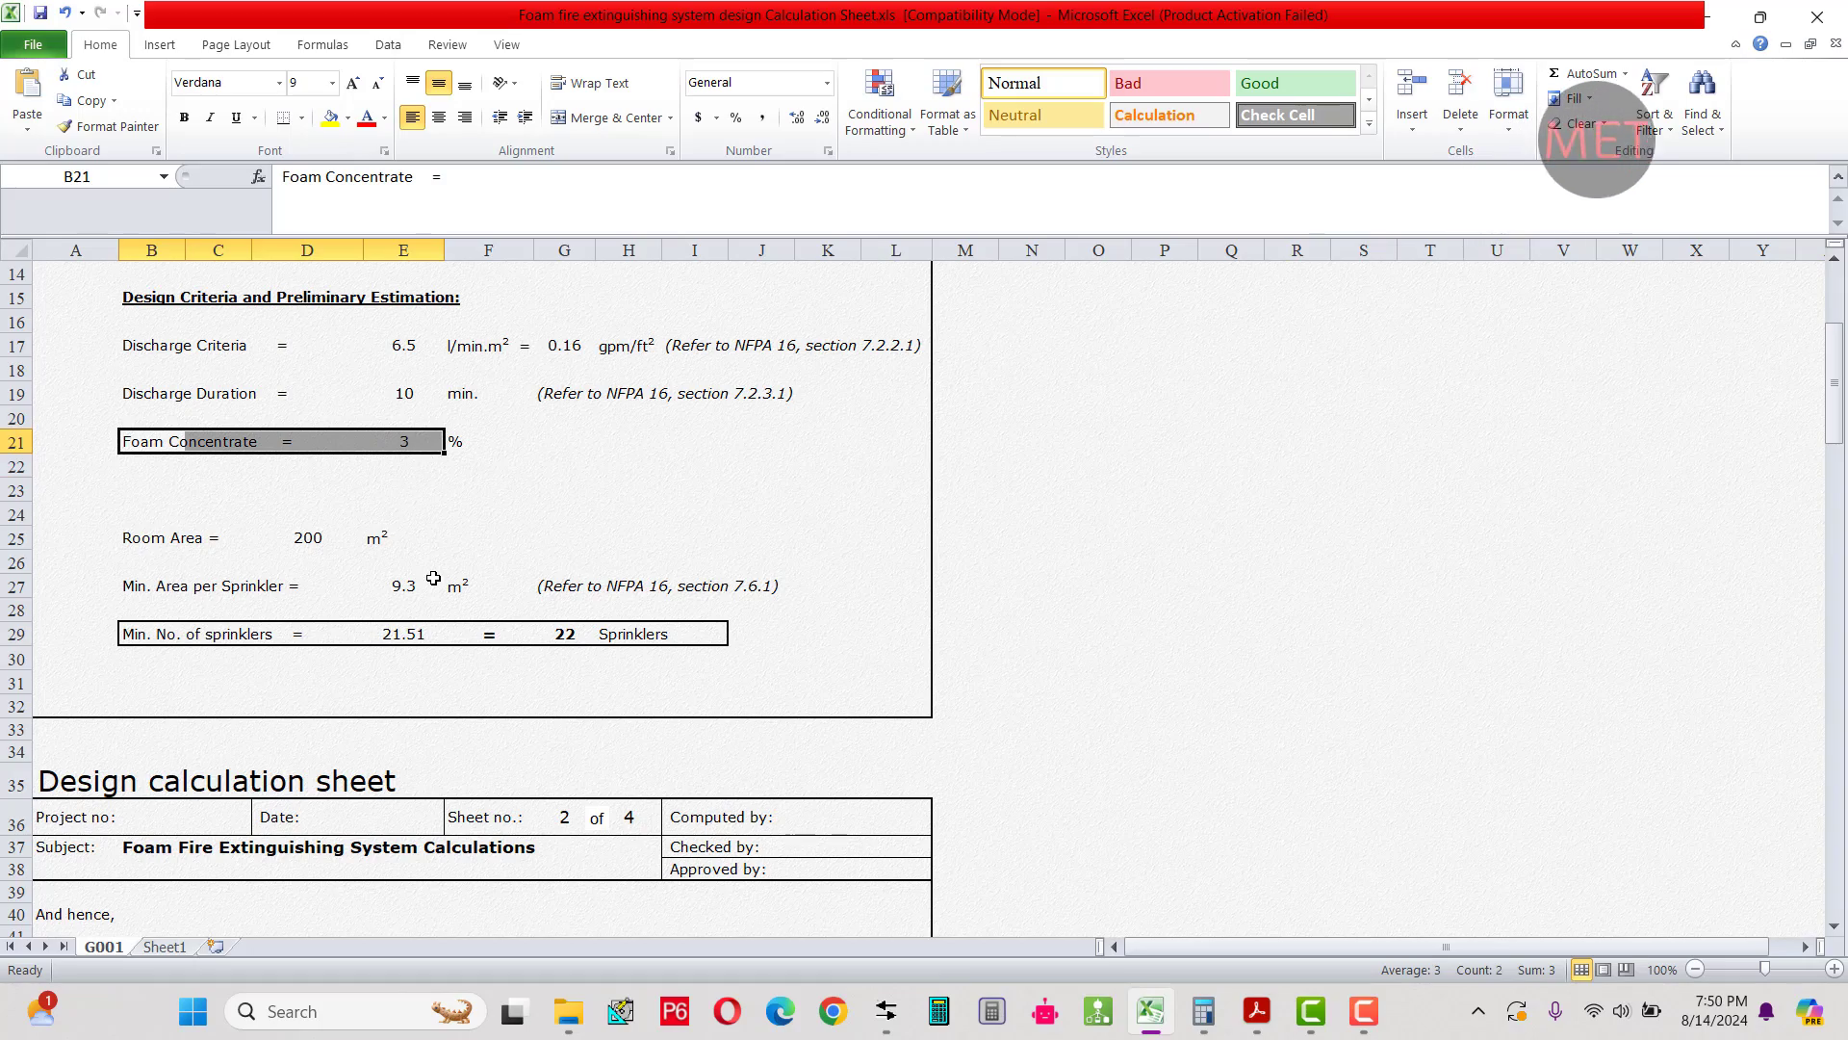
Check the foam concentrate type line under Hydraulic Calculations, and return to select the Foam Concentrate row in the design criteria.
scroll(429, 577, down, 9)
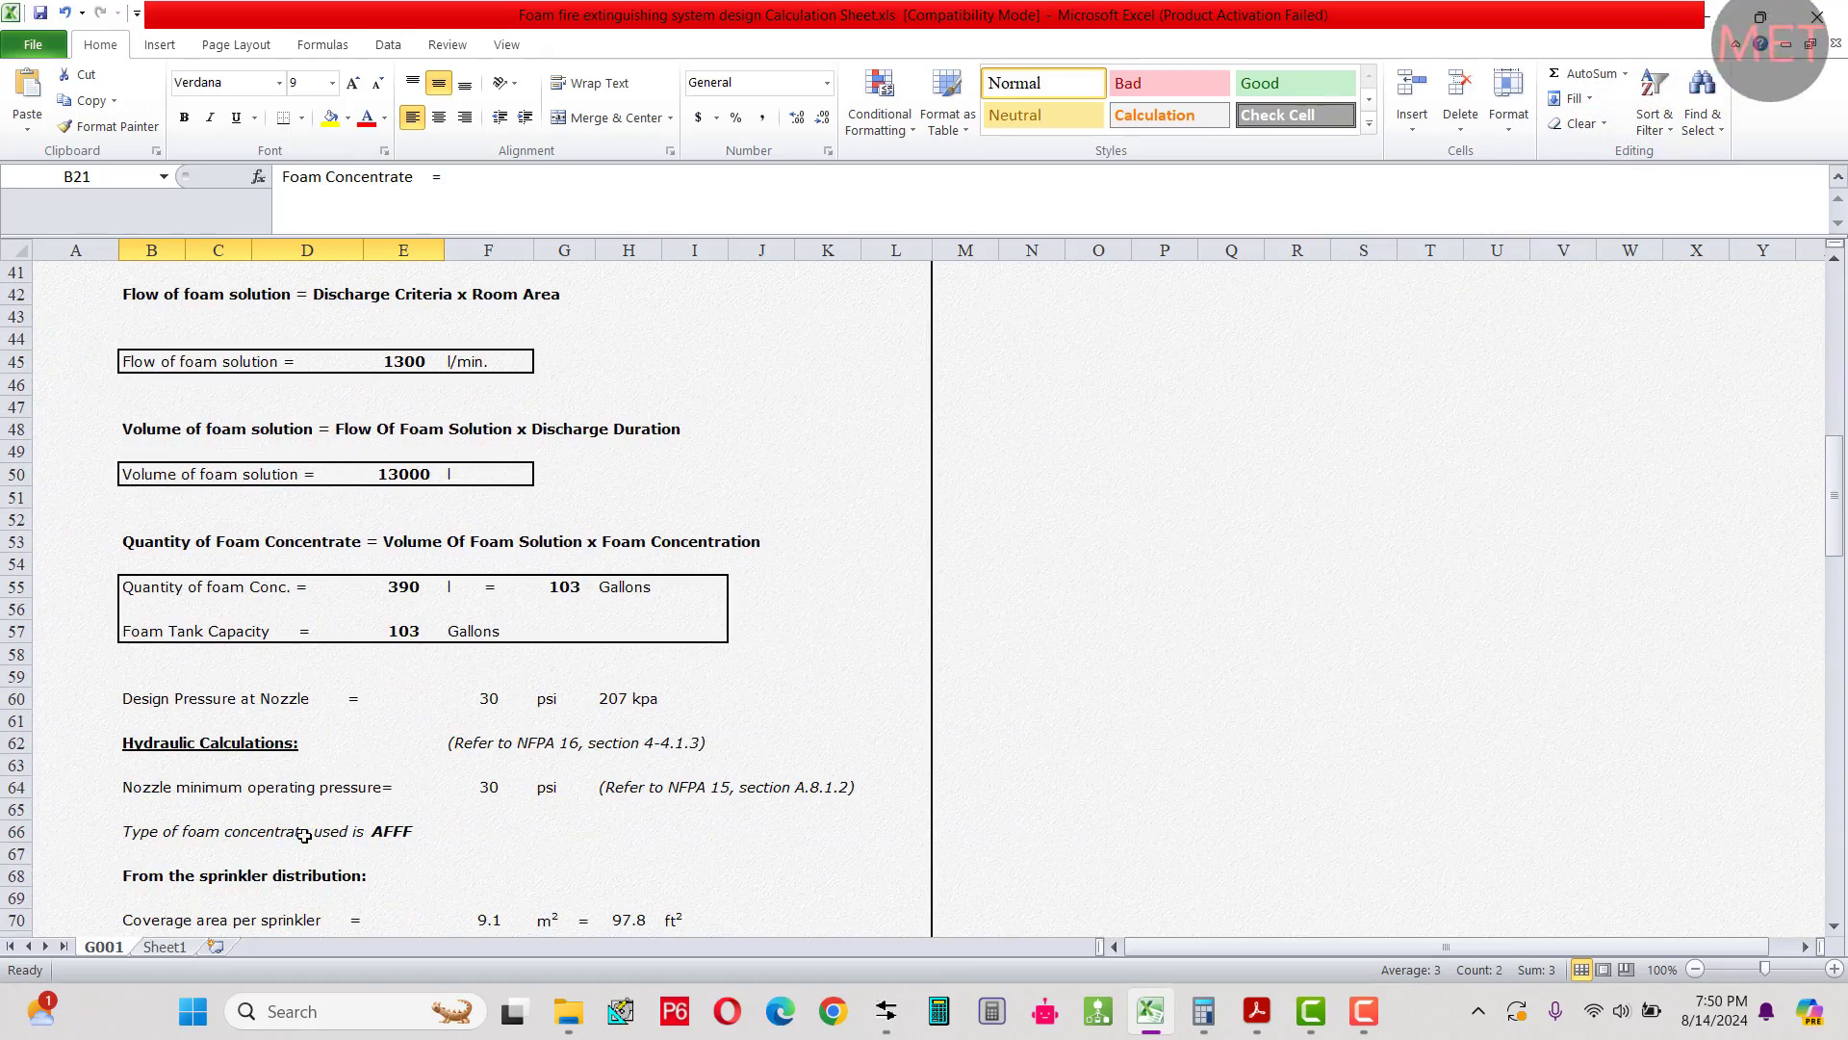
drag(190, 831, 424, 831)
scroll(446, 513, up, 10)
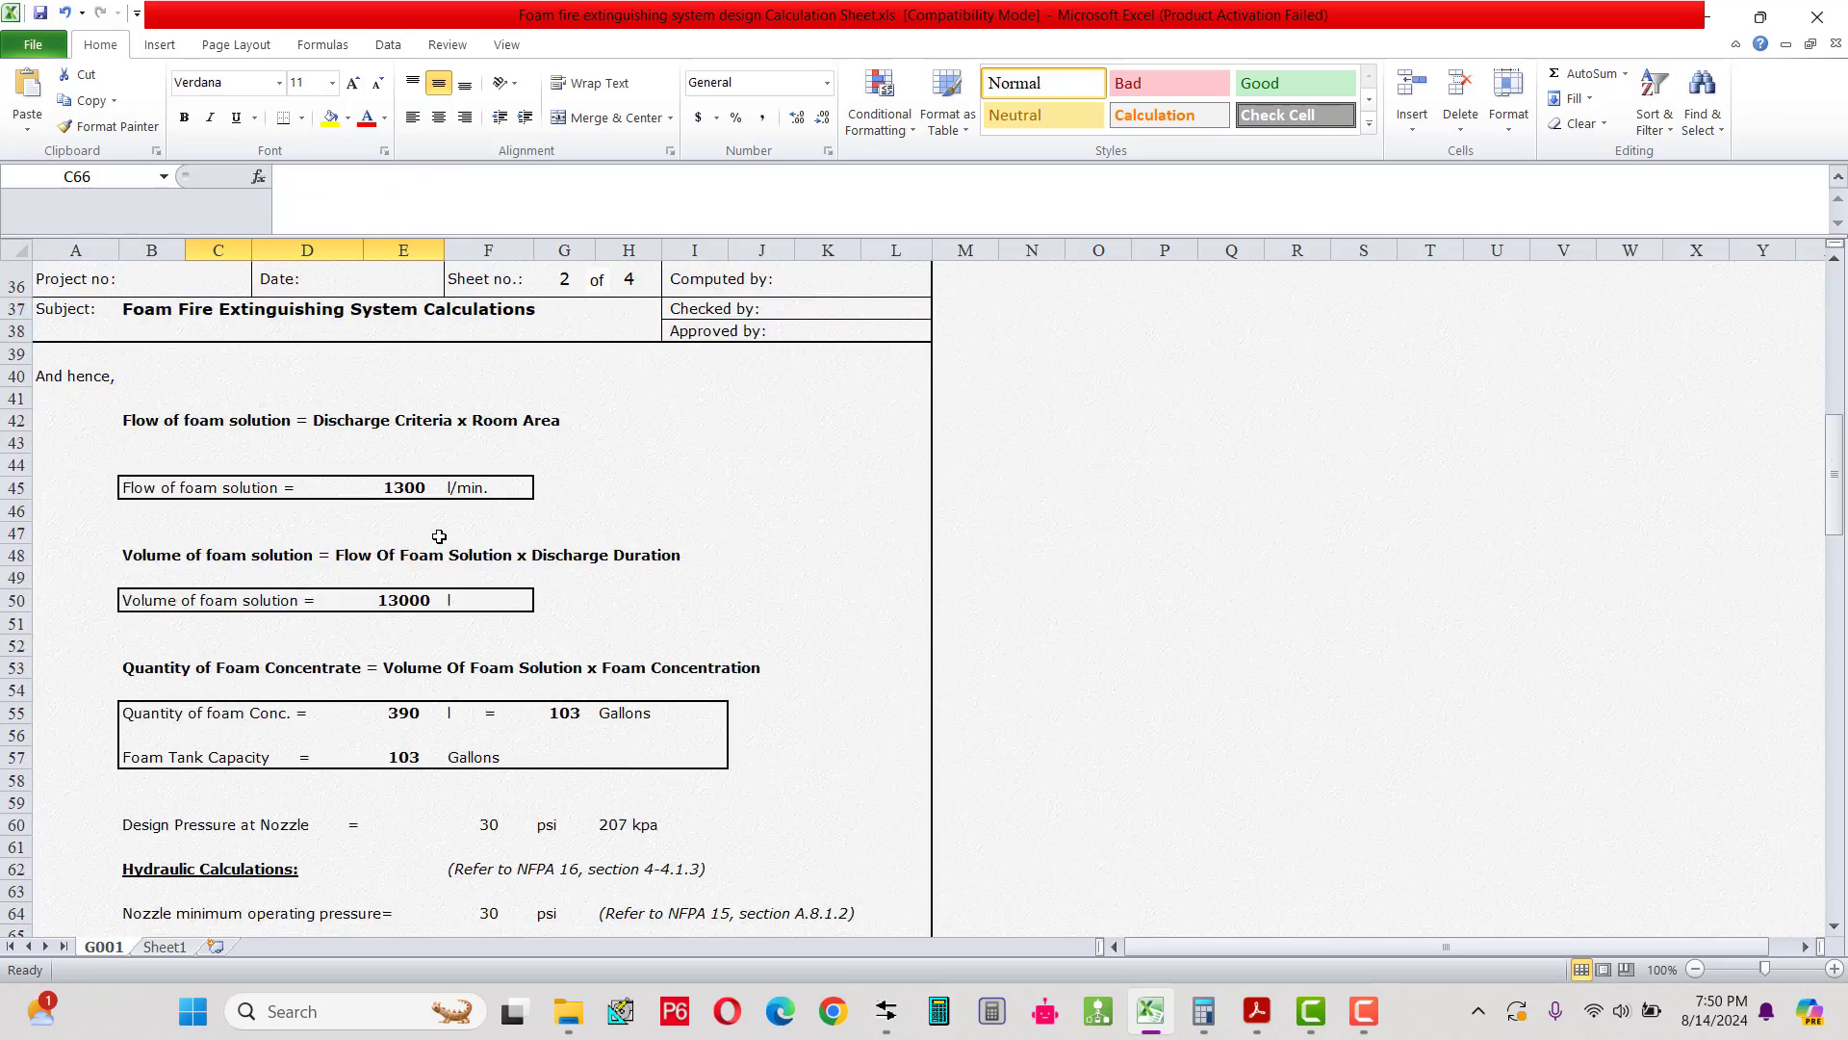
drag(160, 496, 500, 507)
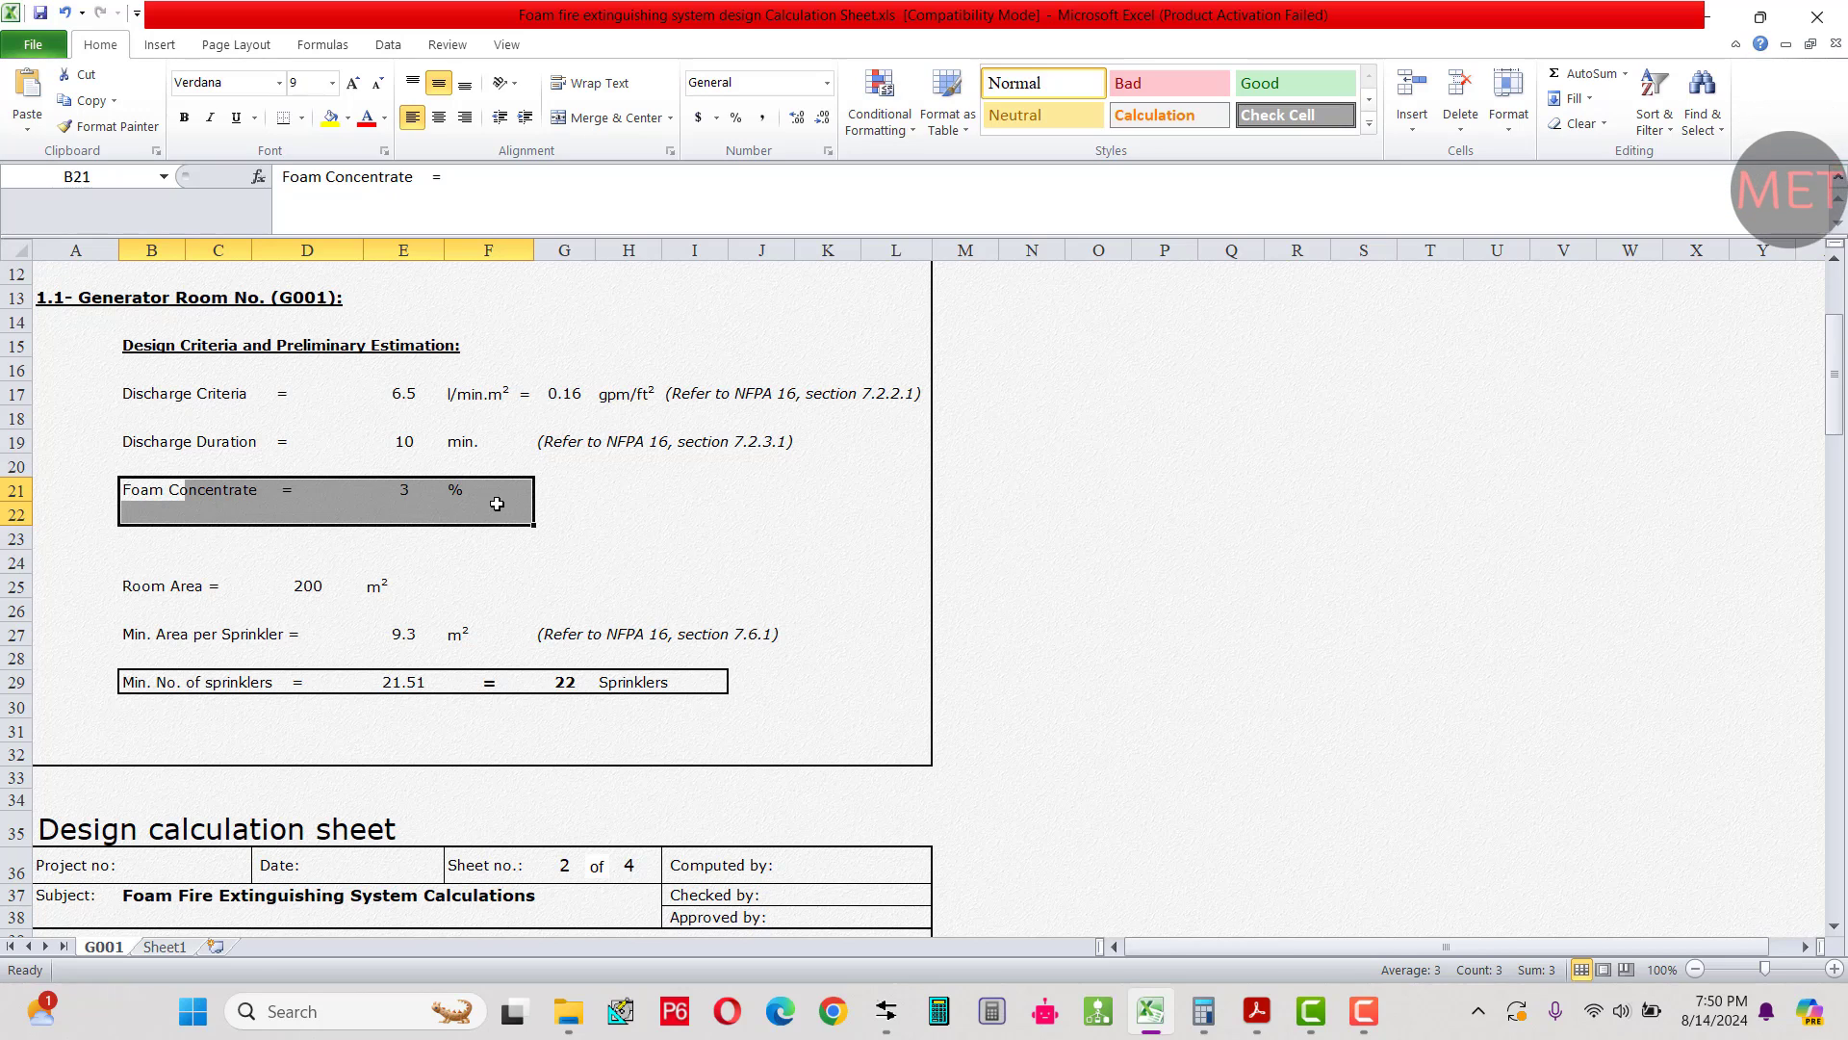
click(353, 509)
drag(145, 489, 480, 490)
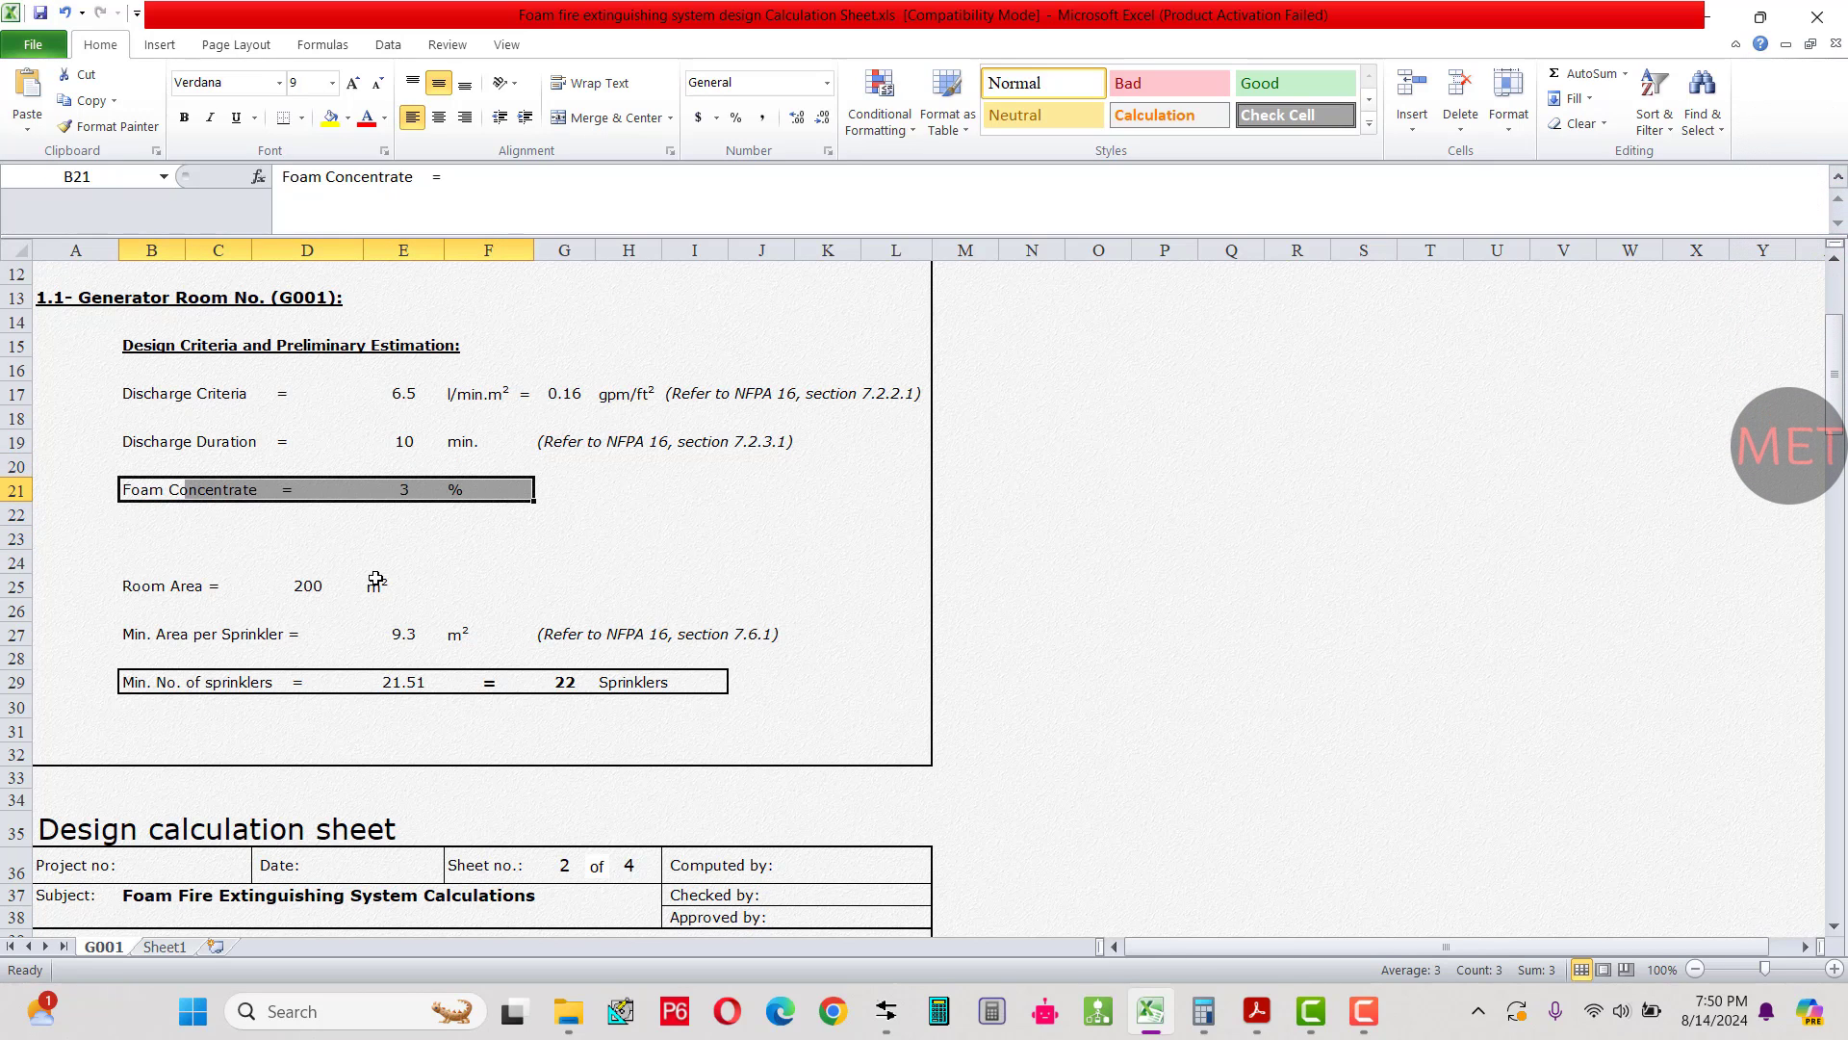
Examine the Room Area row and select its area value in cell D25.
scroll(375, 578, down, 1)
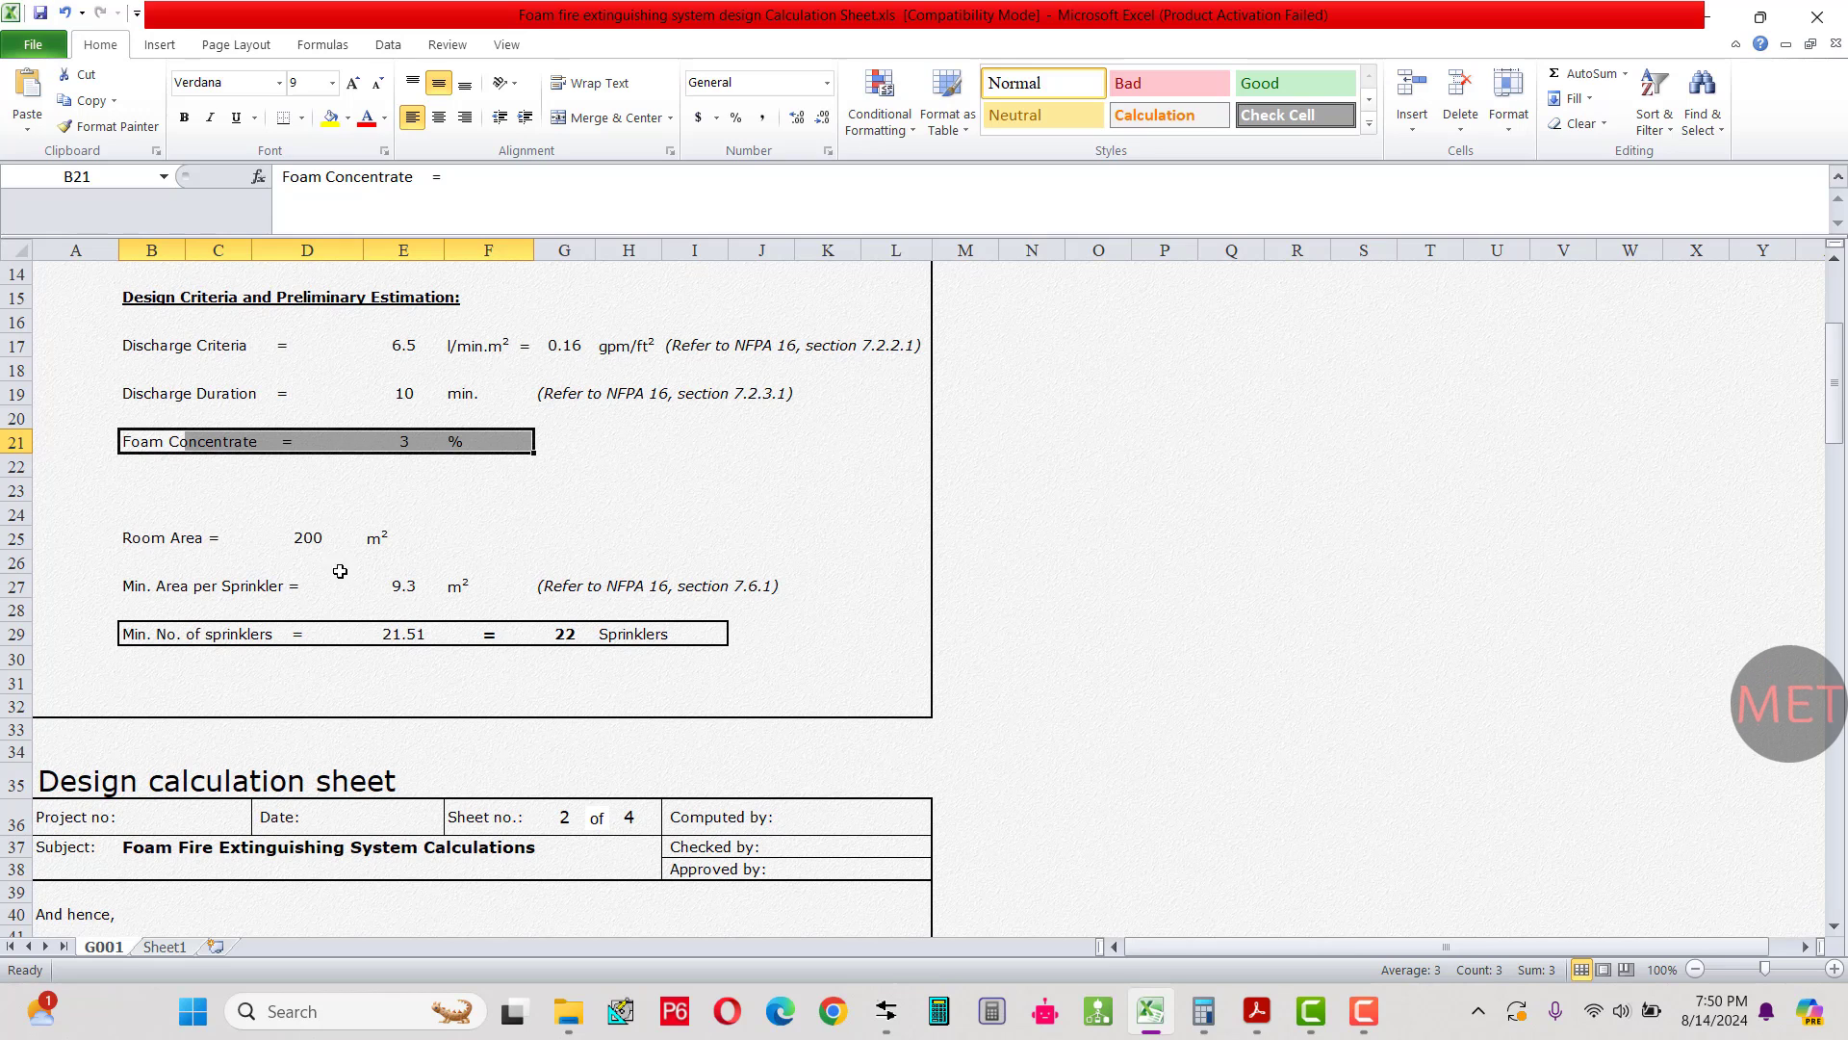
drag(182, 543, 357, 555)
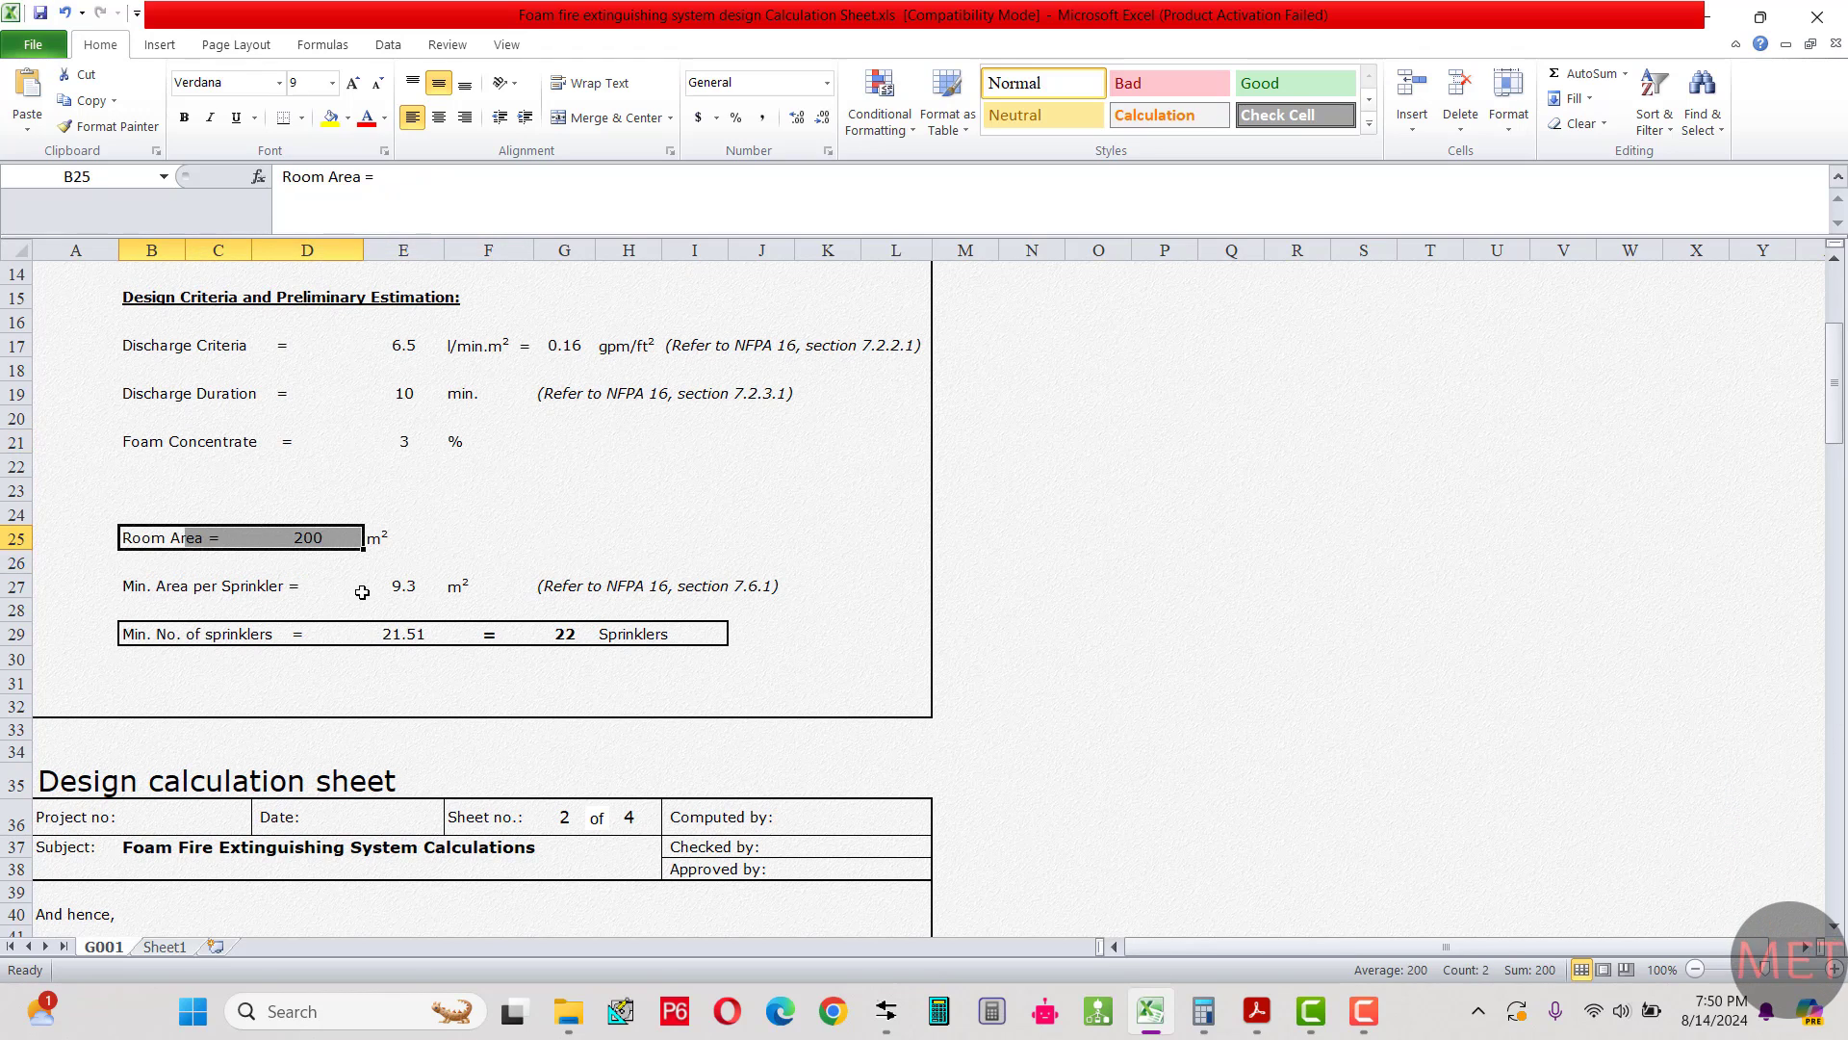
scroll(345, 584, up, 1)
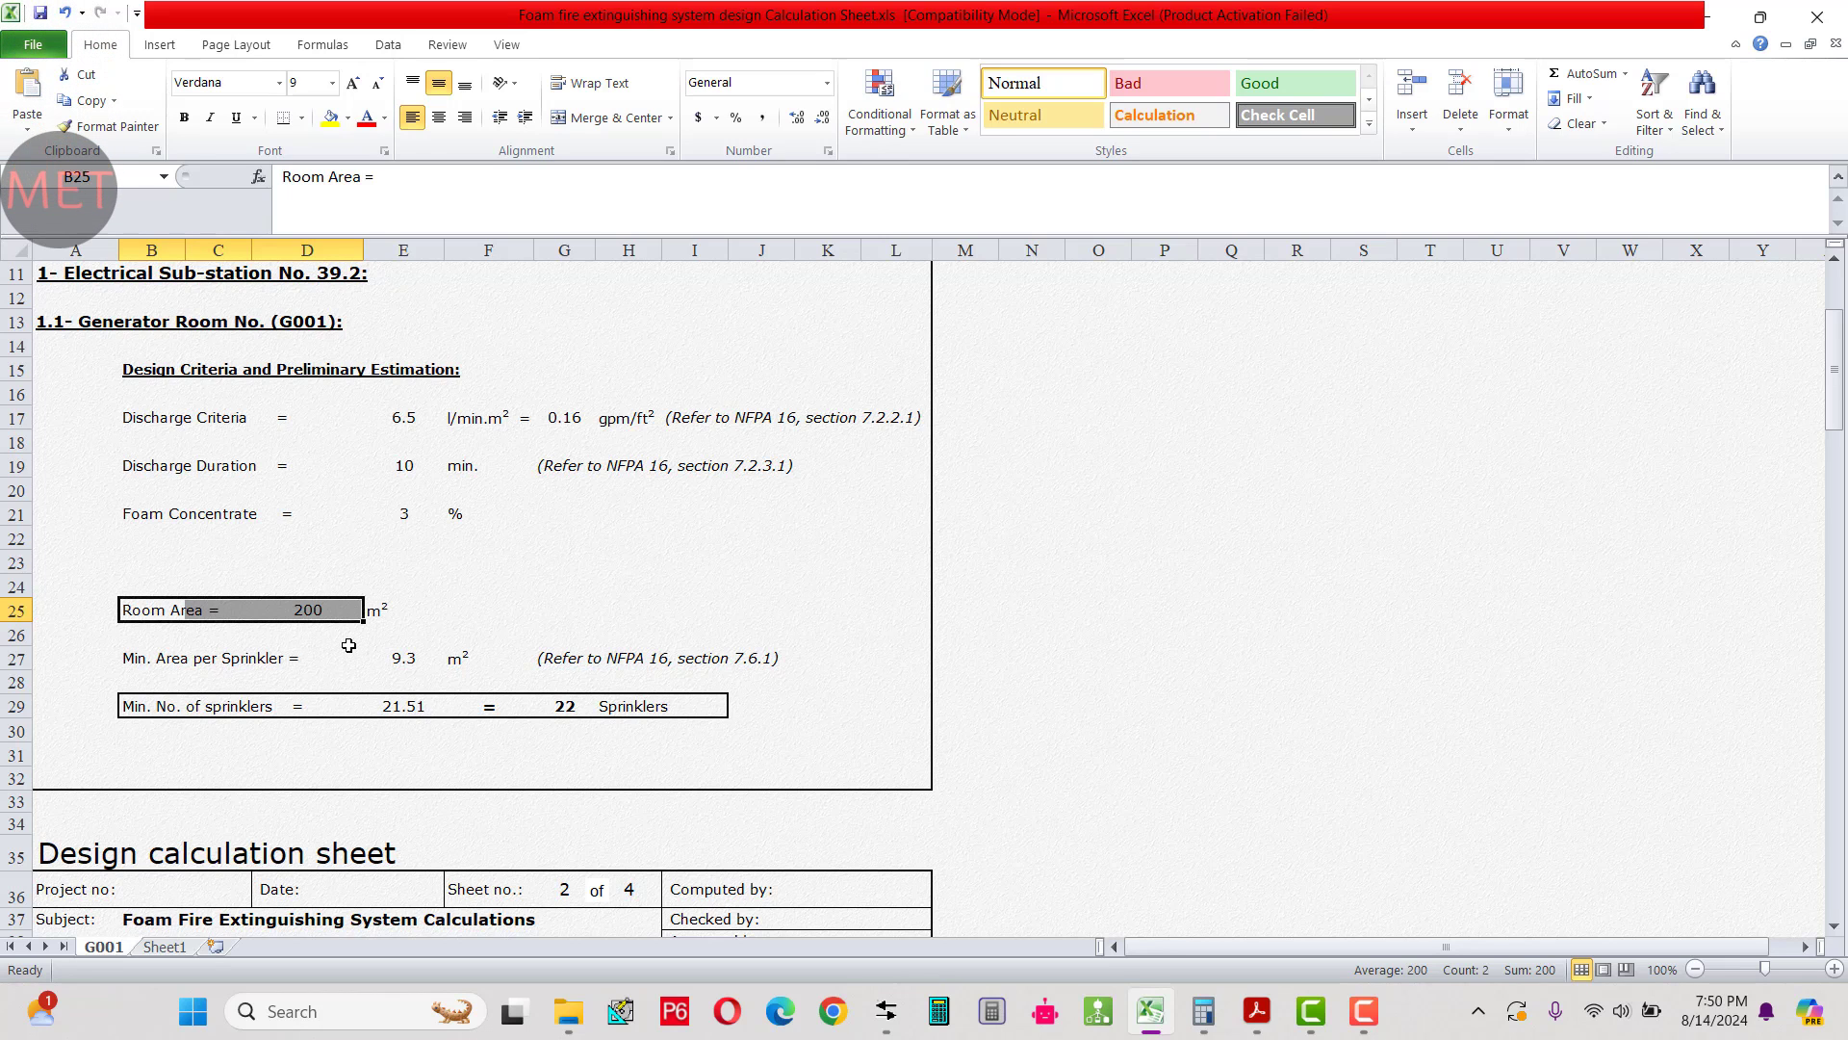
scroll(348, 645, down, 1)
click(318, 542)
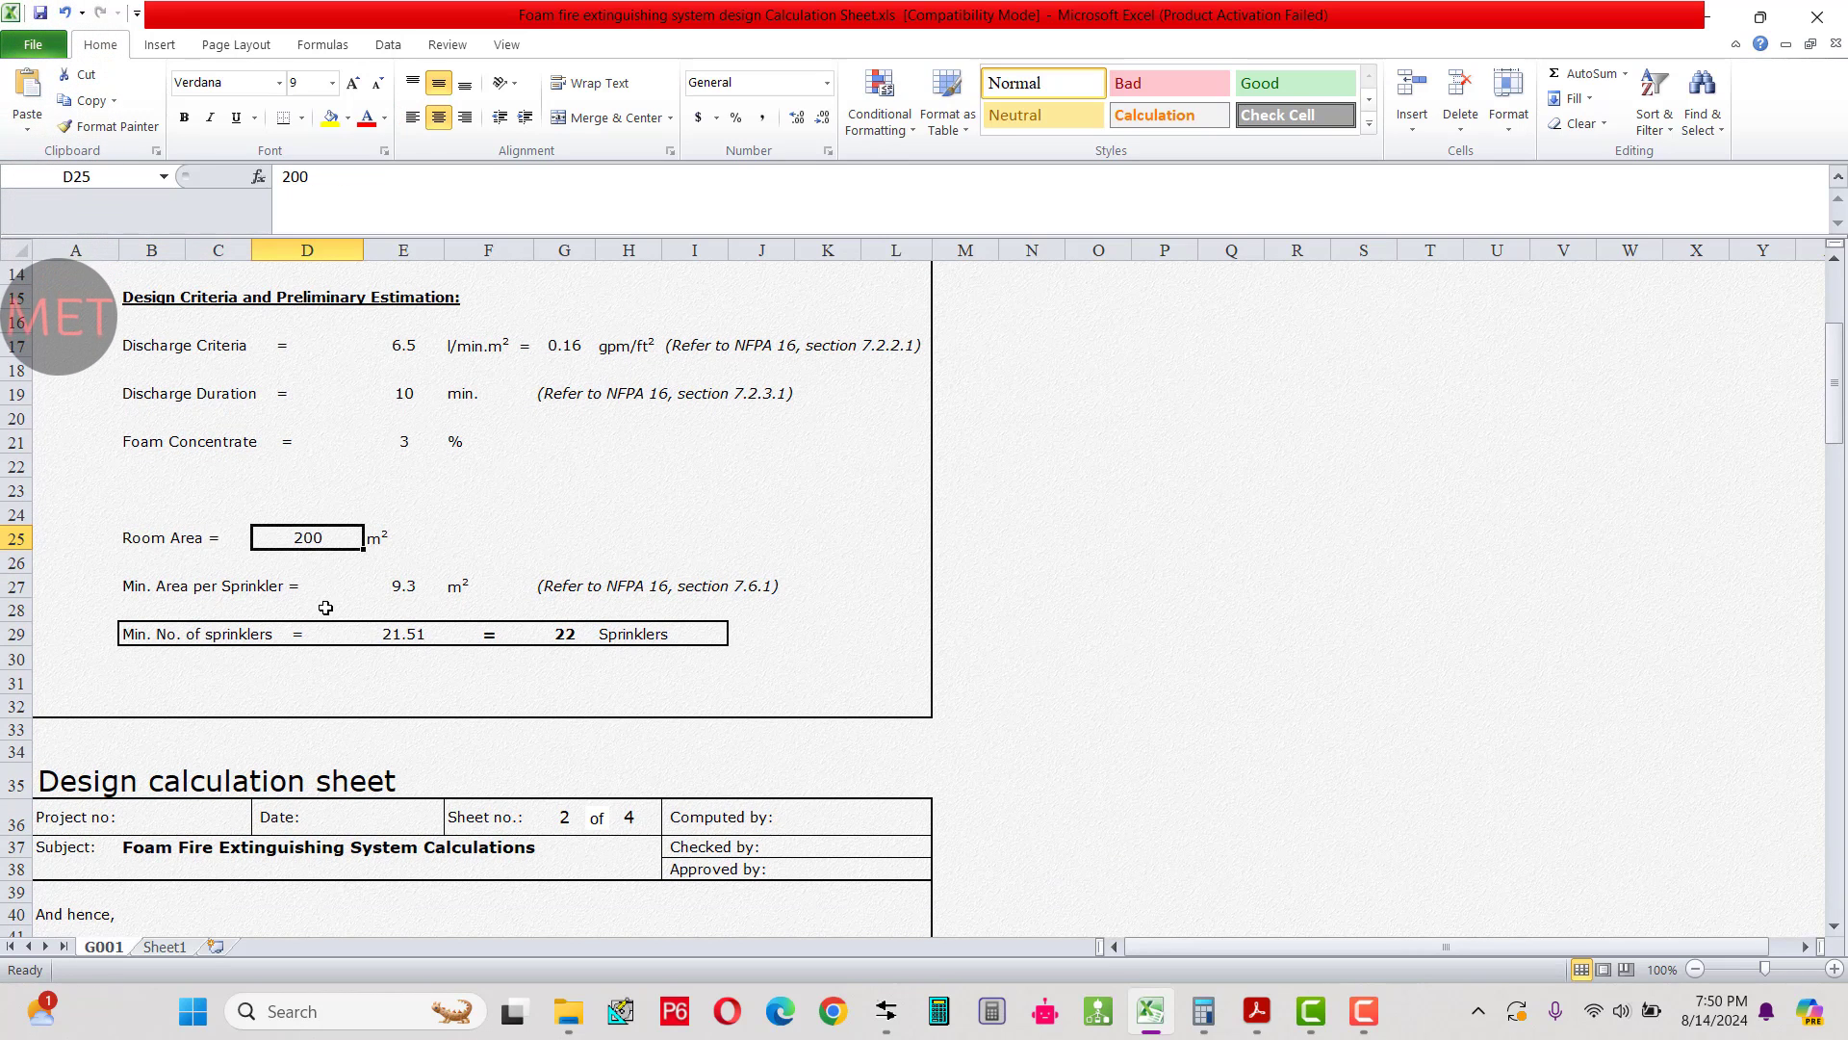
Examine the Min. Area per Sprinkler row and select the section number 7.6.1 within its NFPA 16 reference.
scroll(326, 607, down, 1)
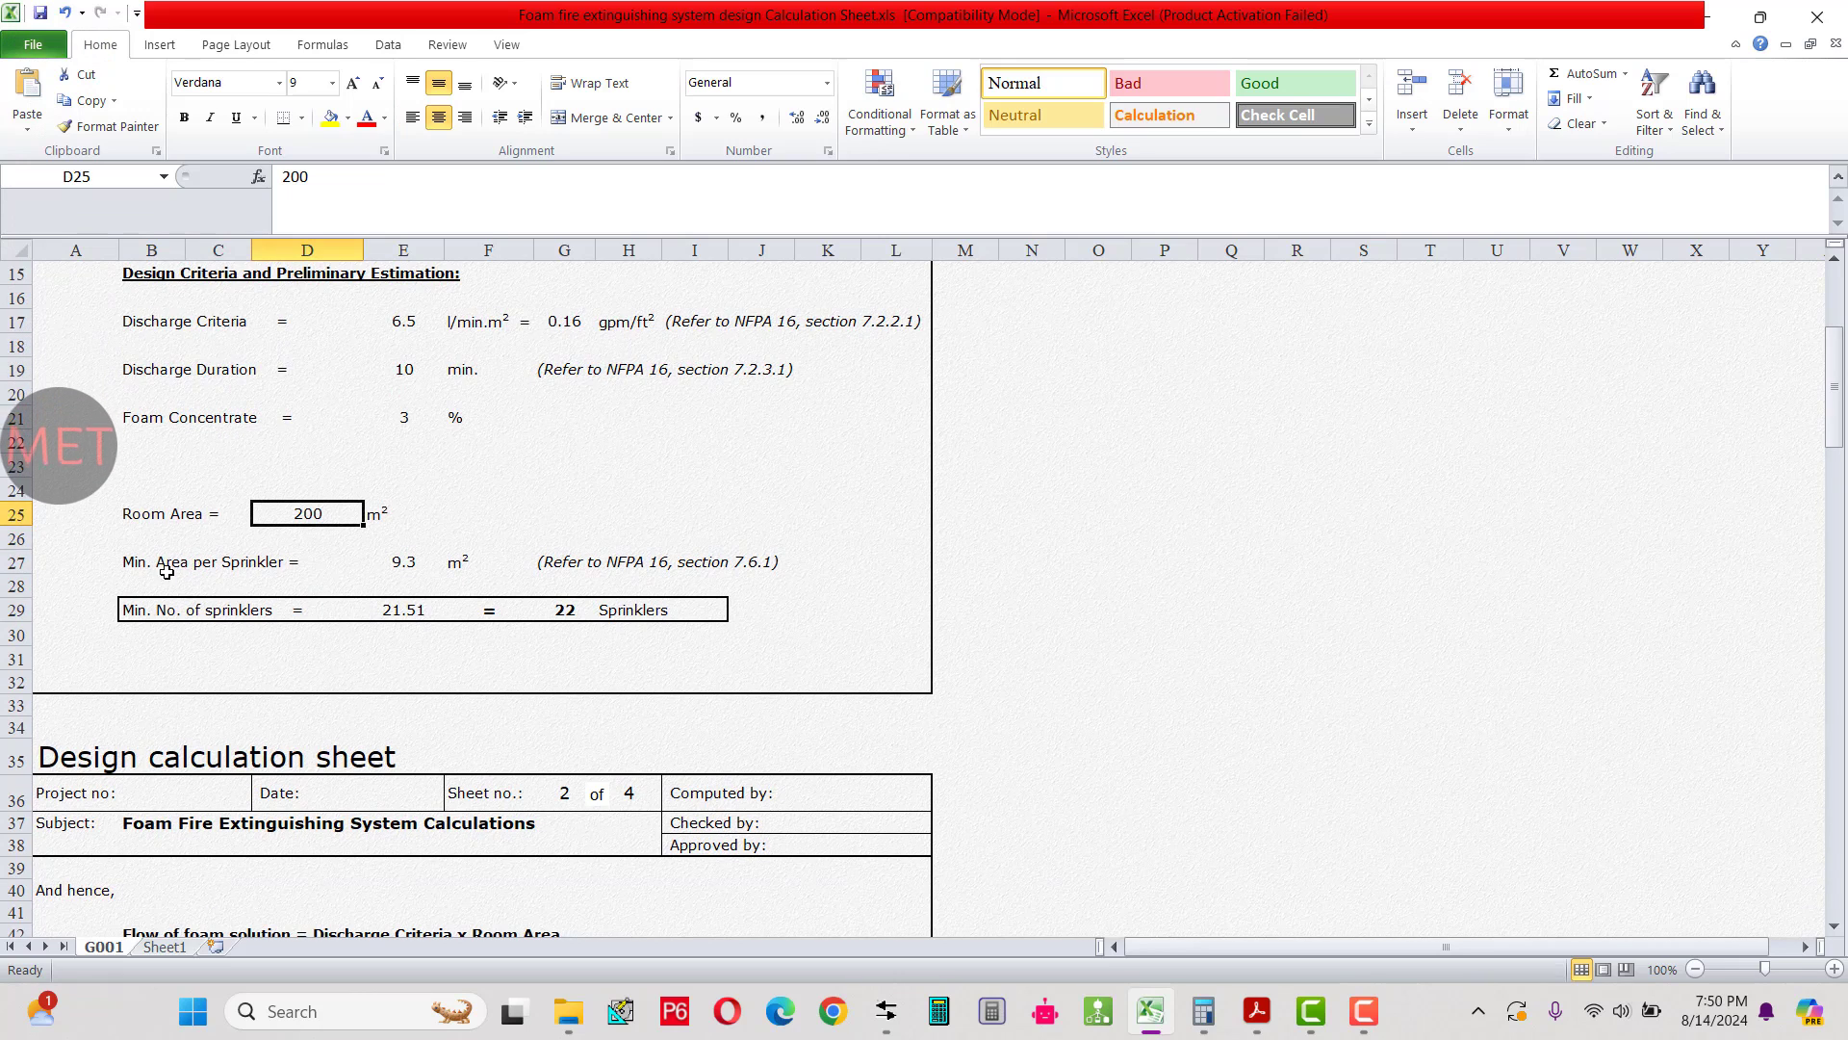
drag(145, 565, 712, 565)
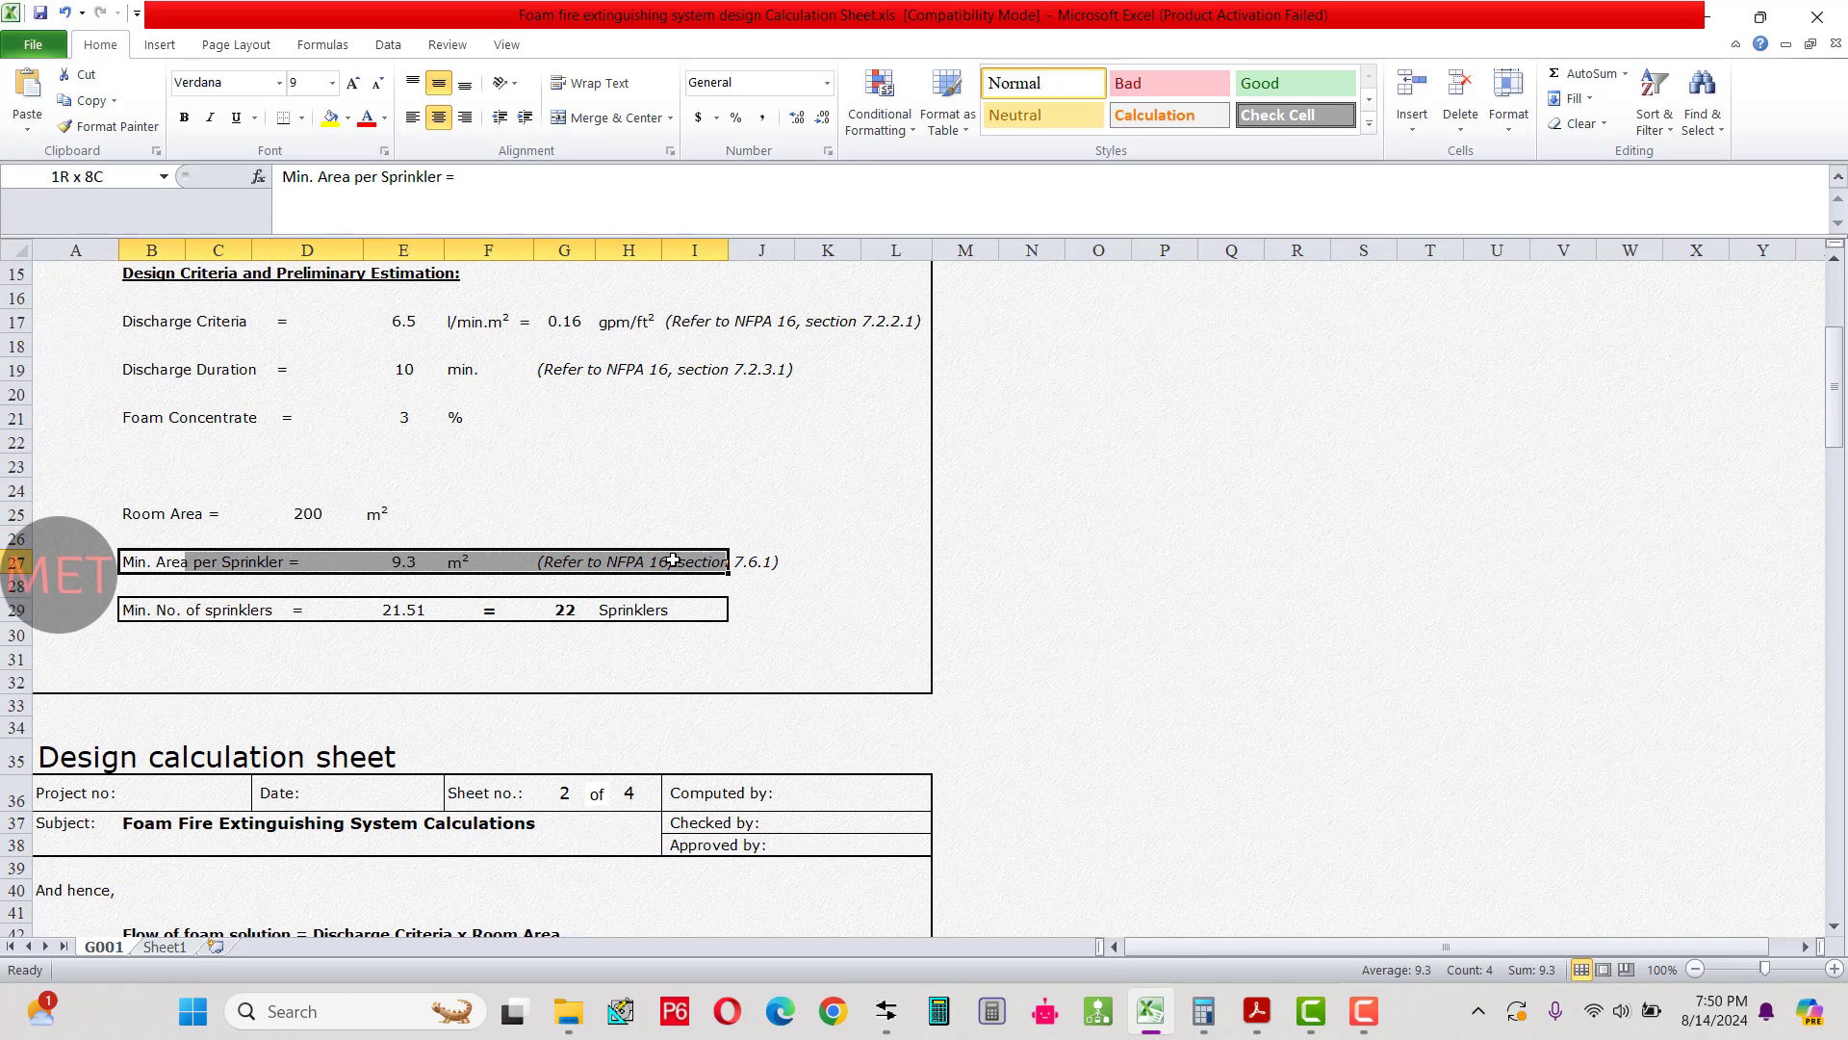
click(621, 564)
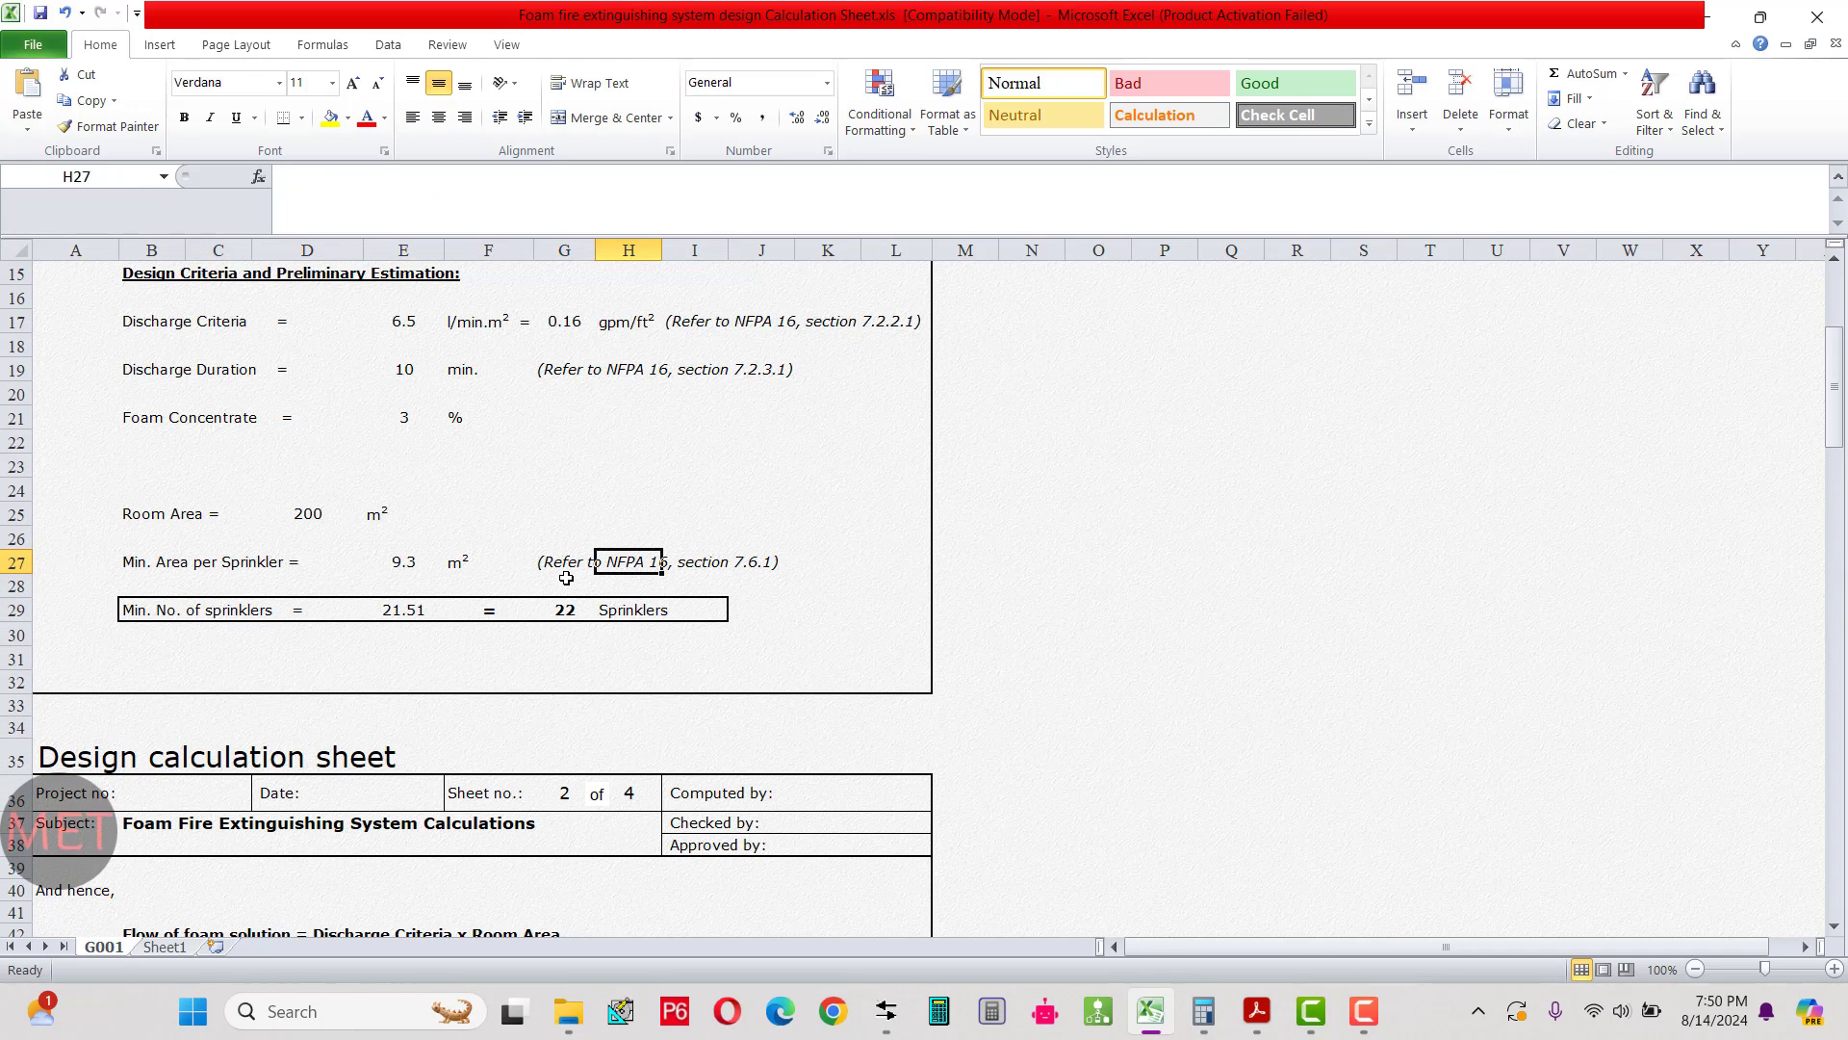
click(702, 568)
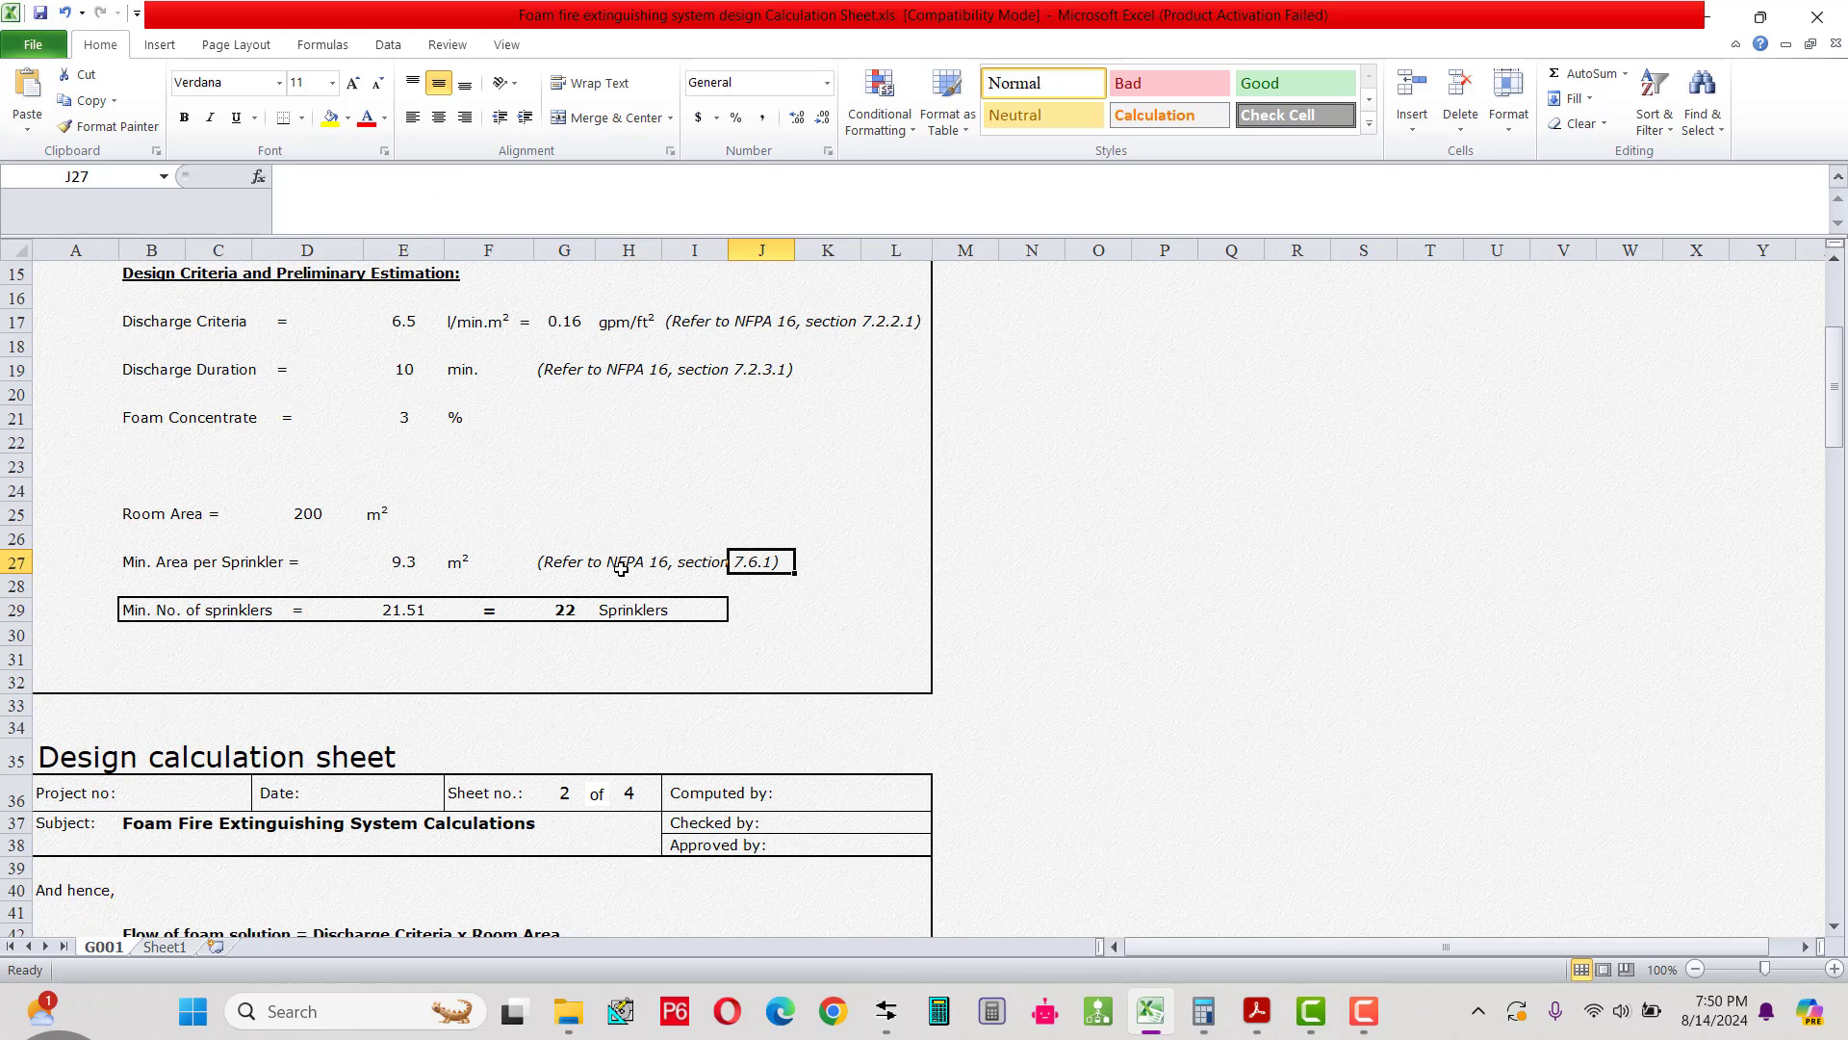
mouse_move(507, 176)
mouse_down()
mouse_move(465, 179)
mouse_move(506, 179)
mouse_up()
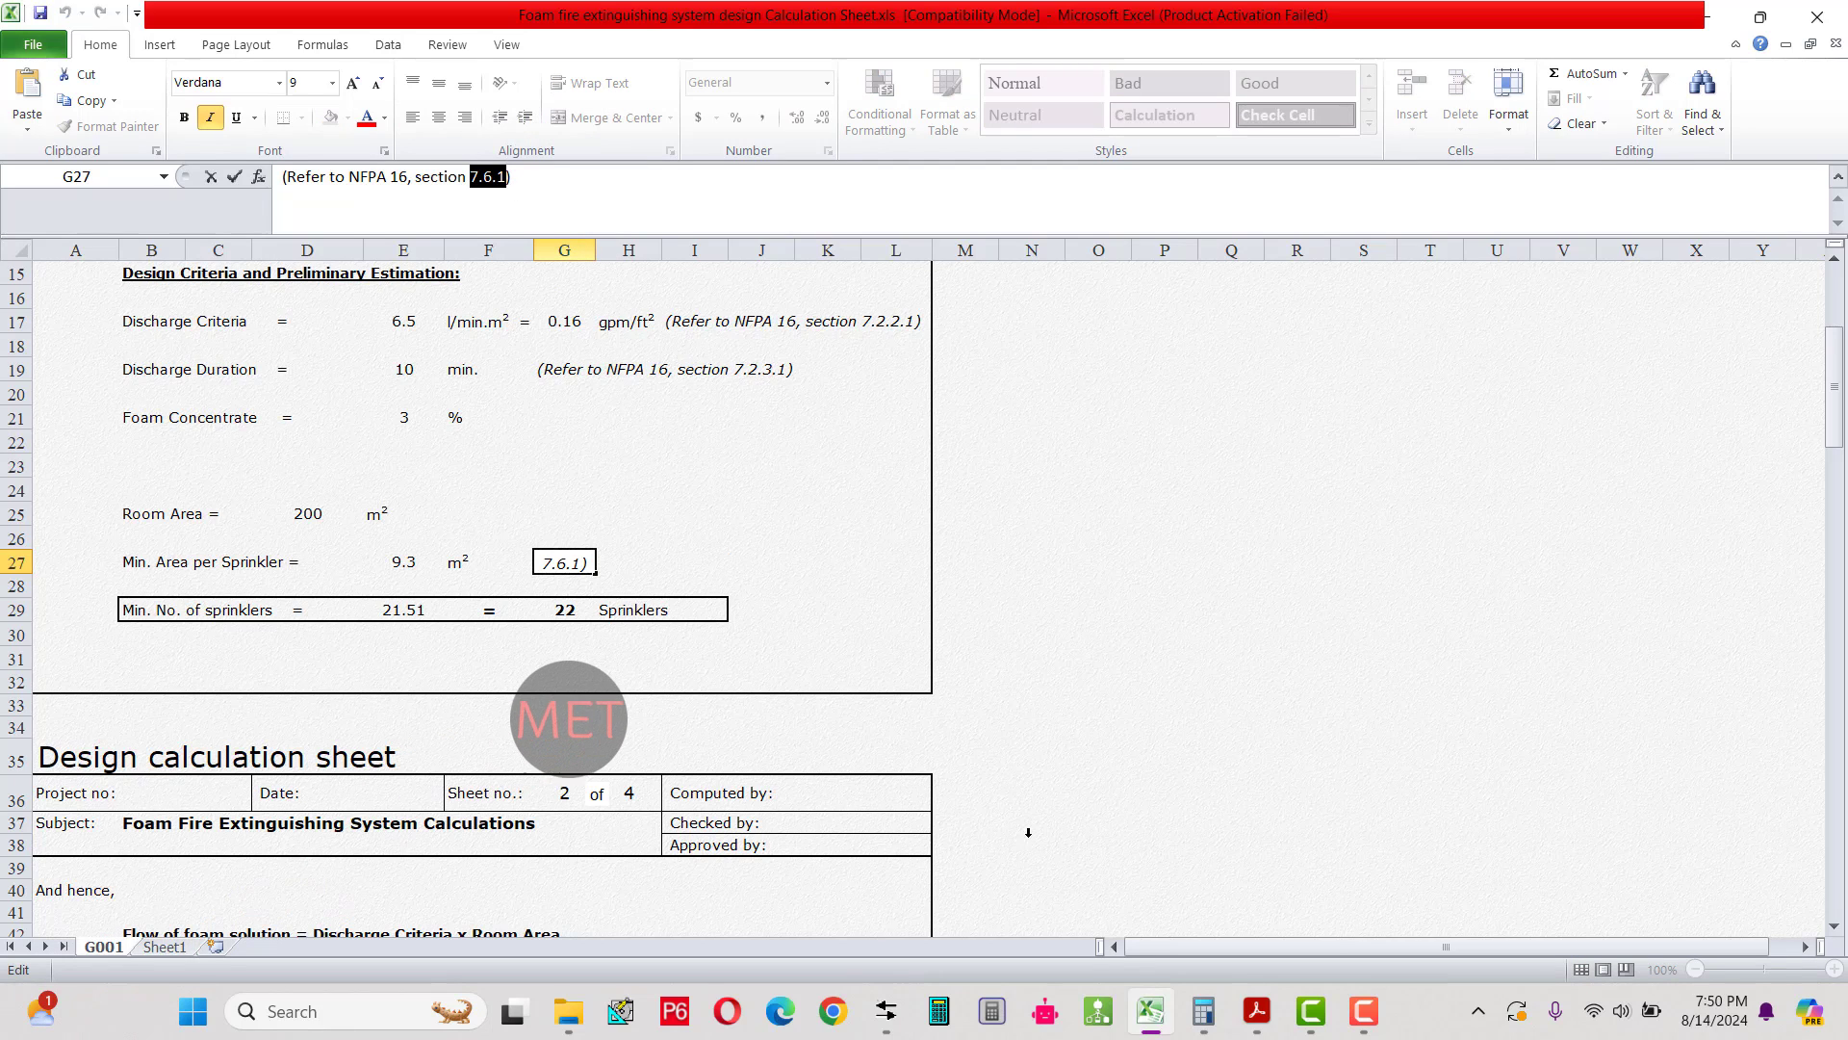
click(760, 728)
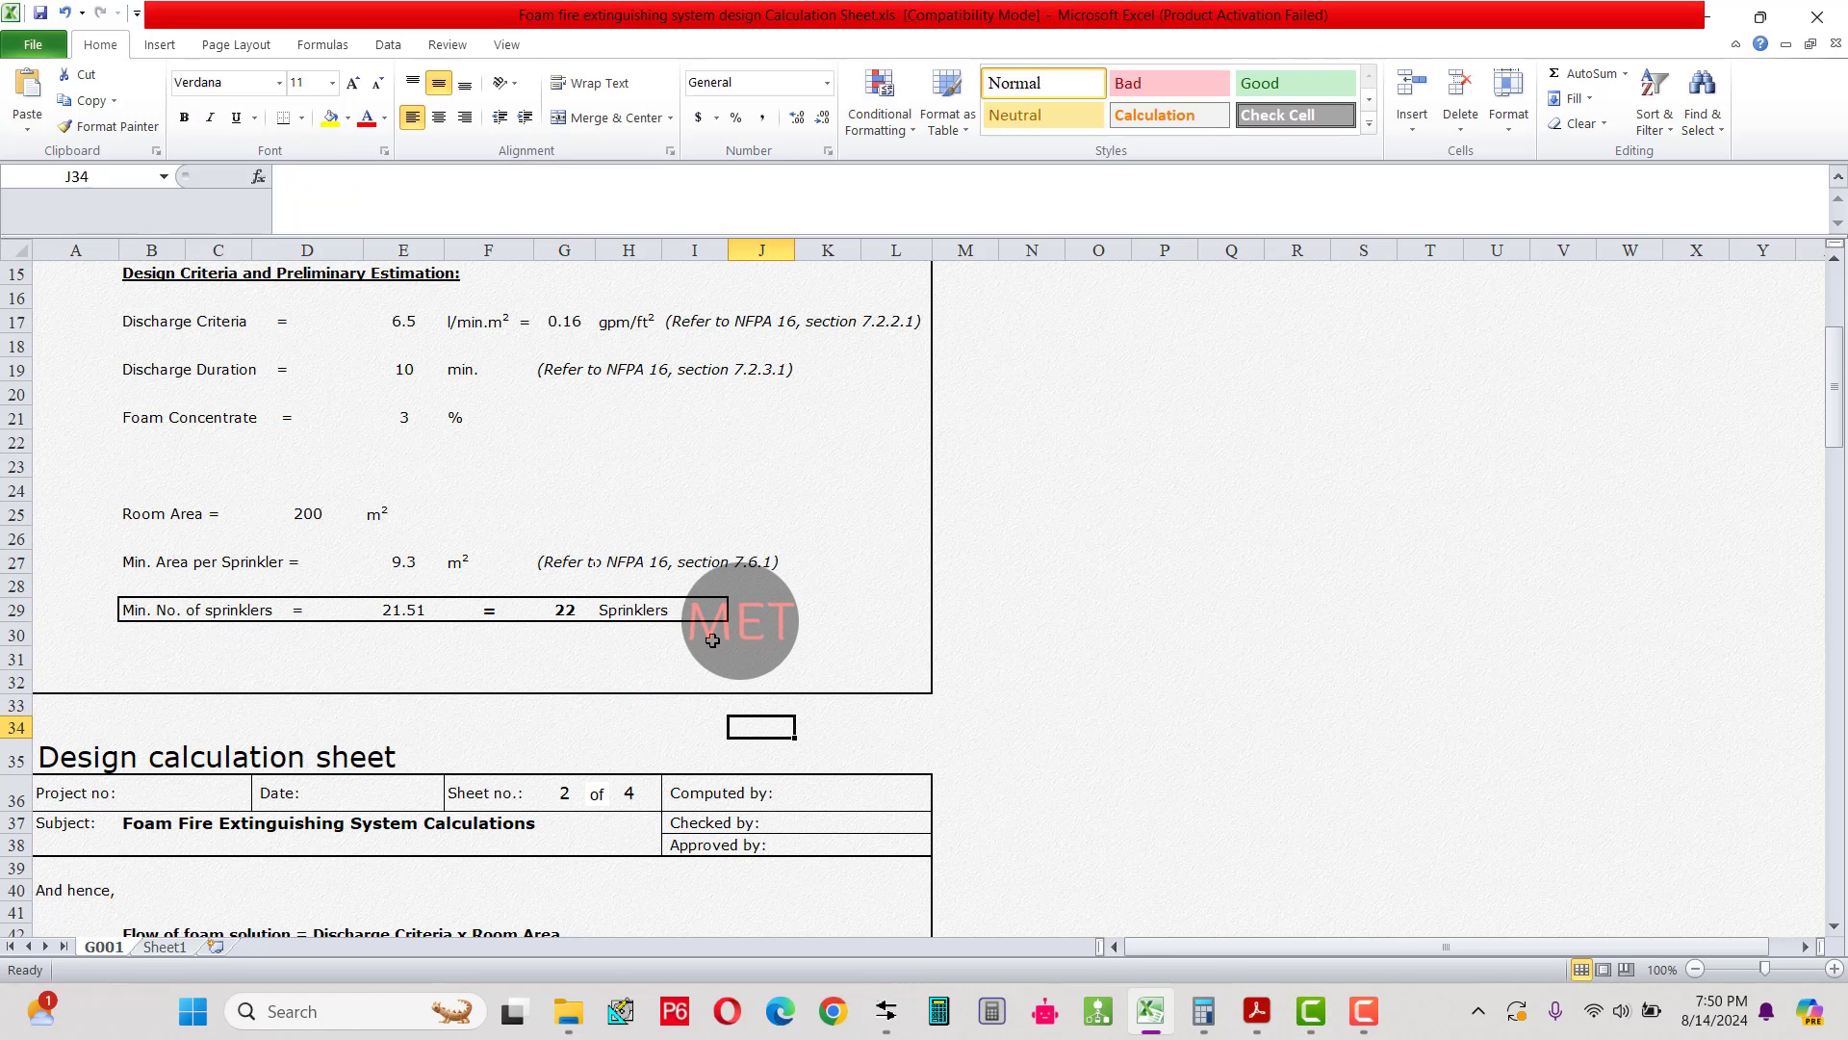
Find section 7.6.1 in the NFPA 16-2019 PDF in Acrobat to read the sprinkler spacing limit, and return to Excel.
click(502, 562)
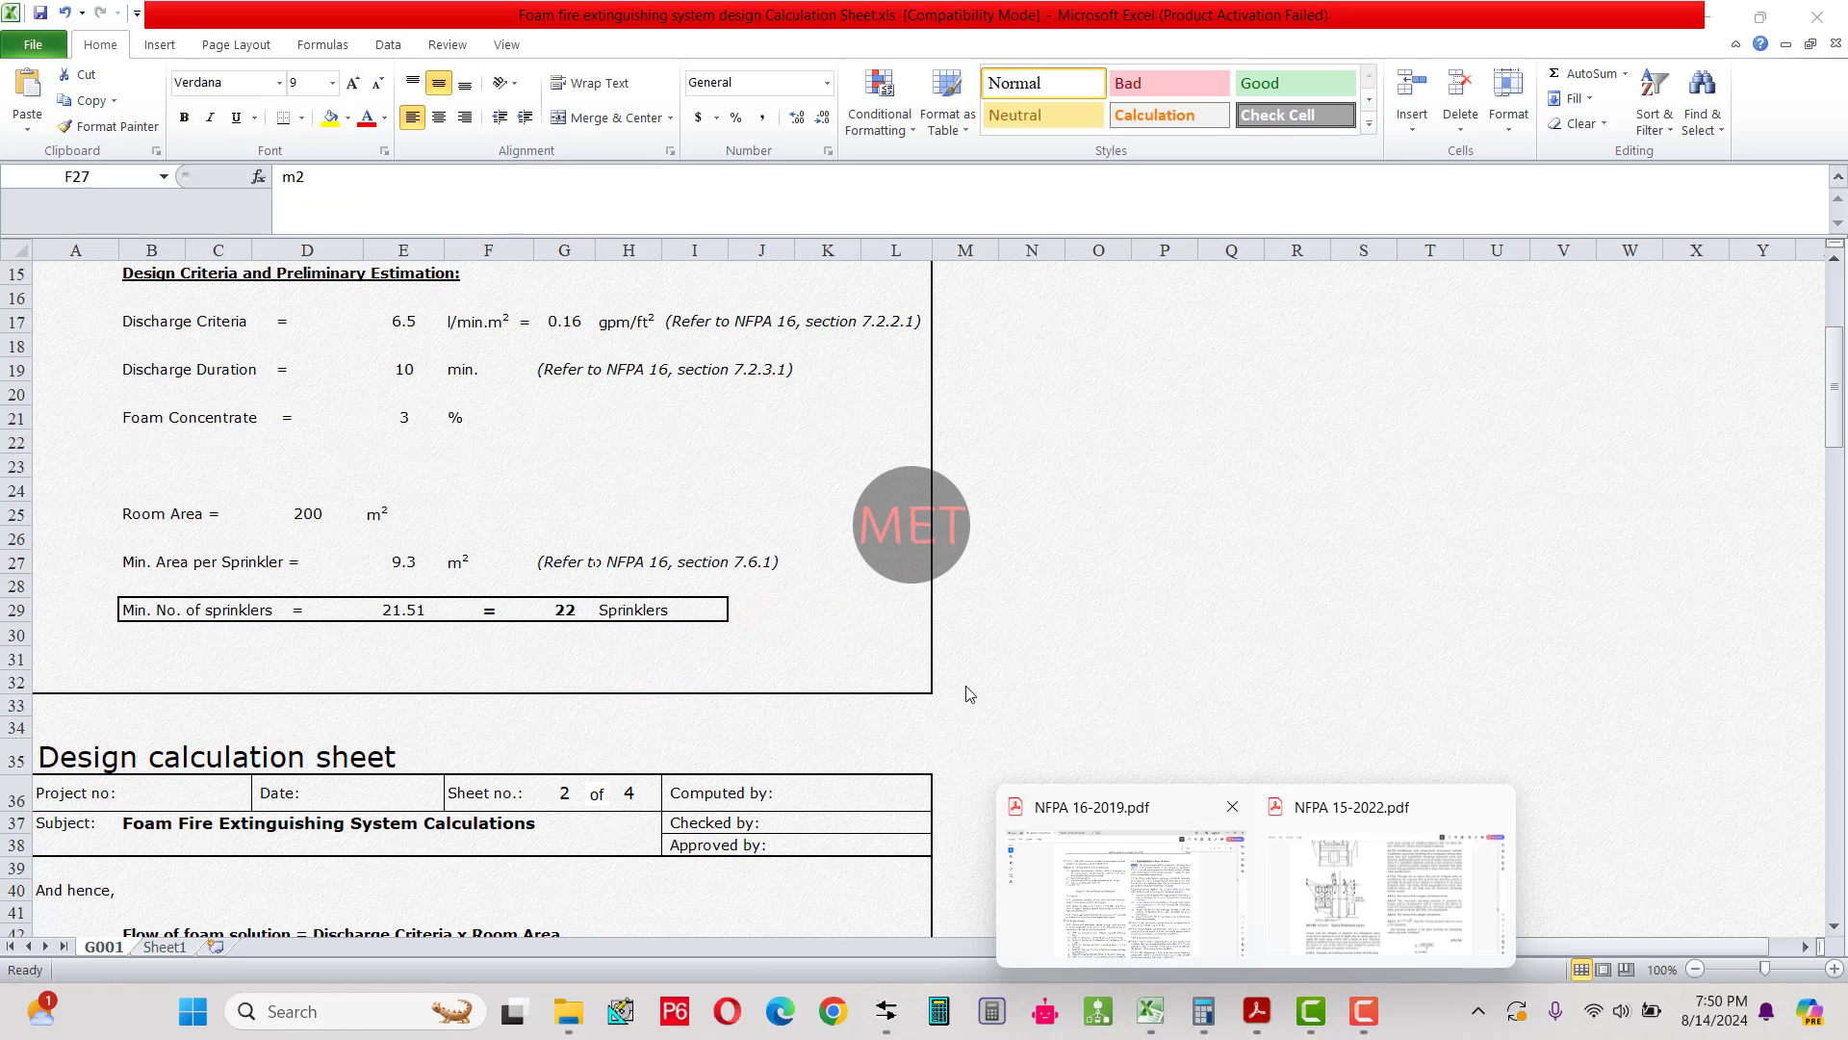
click(1105, 801)
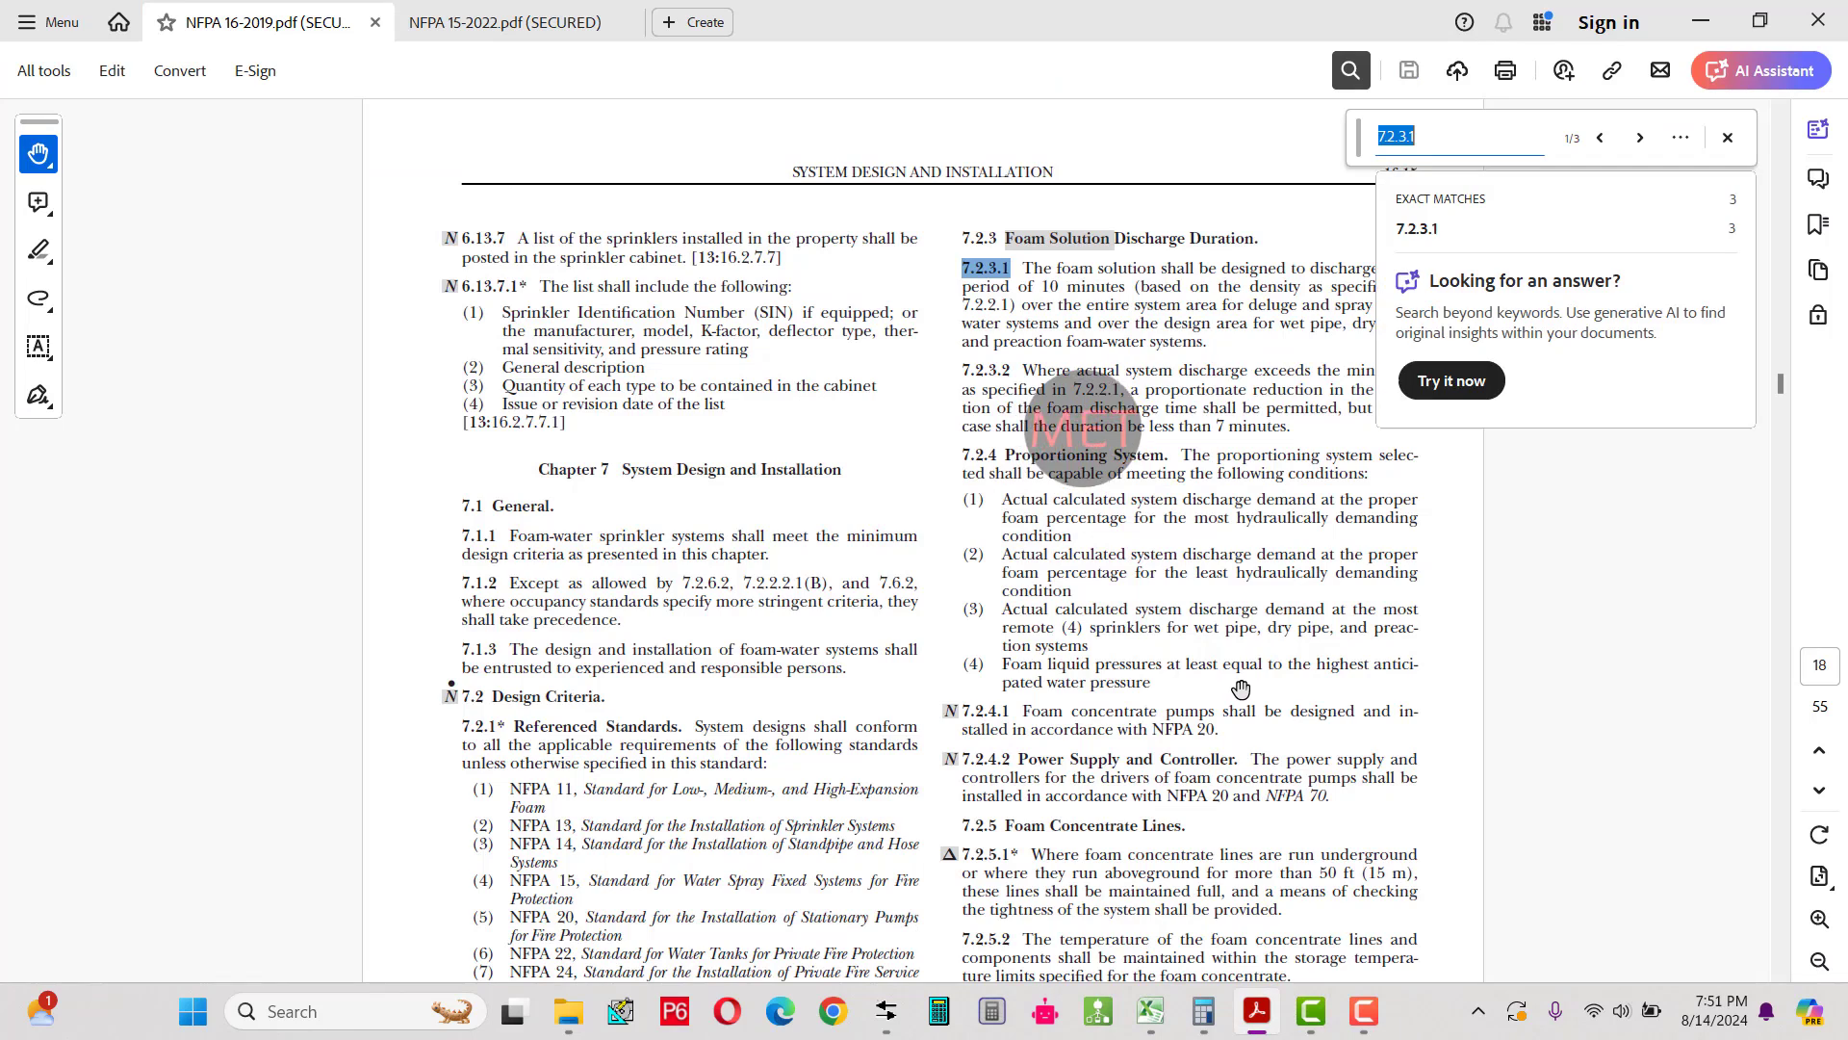
text(7.6.1)
click(1463, 231)
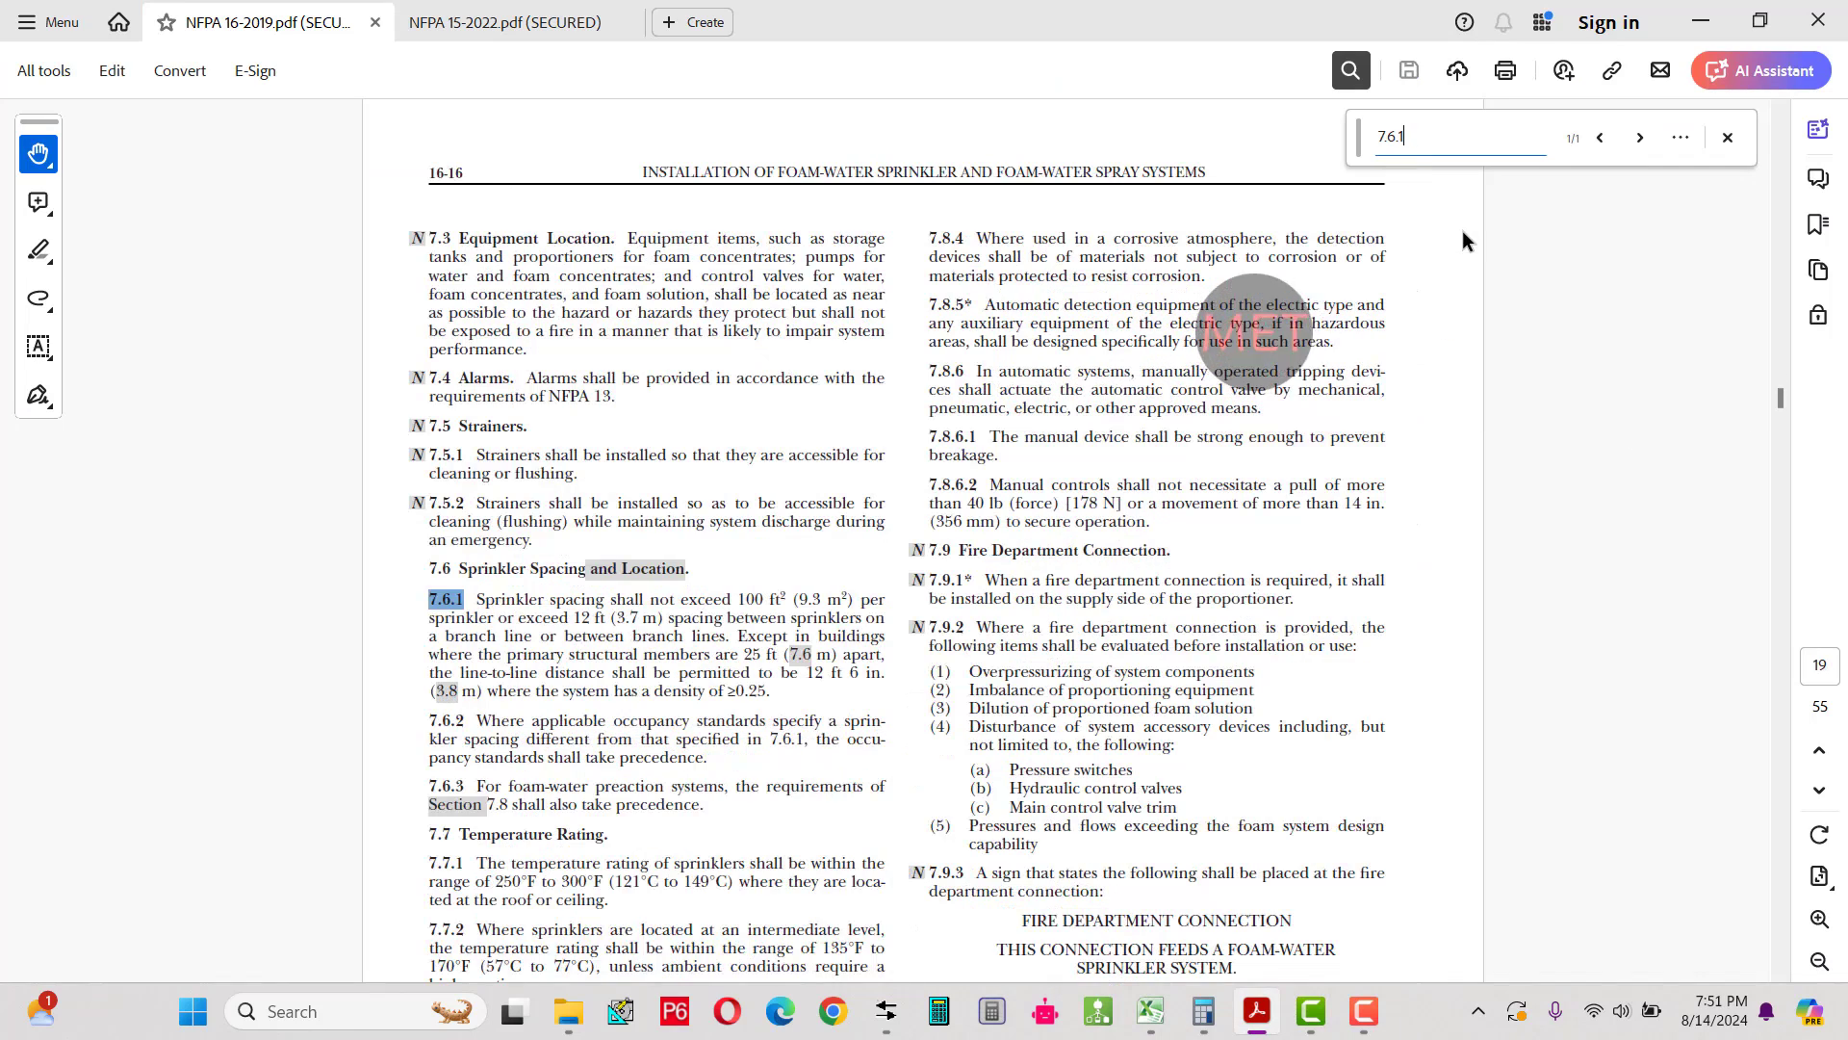
scroll(1059, 520, down, 3)
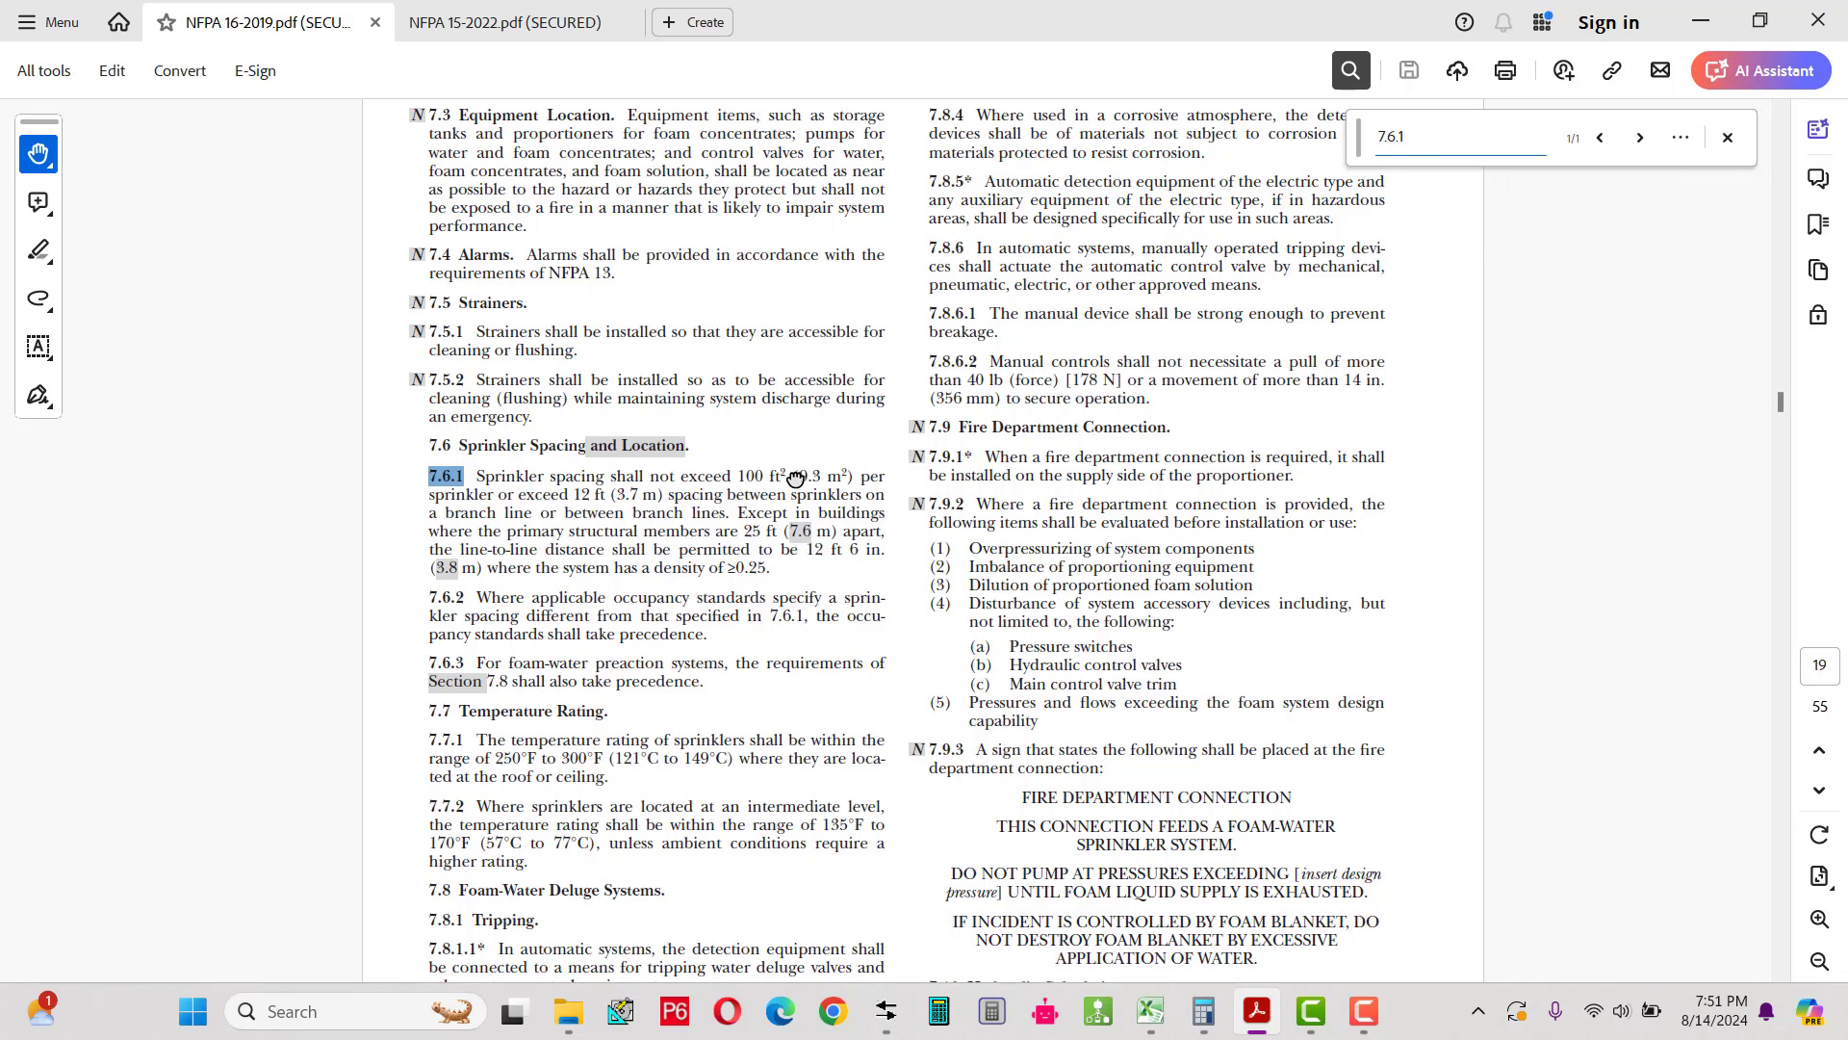
click(1150, 1010)
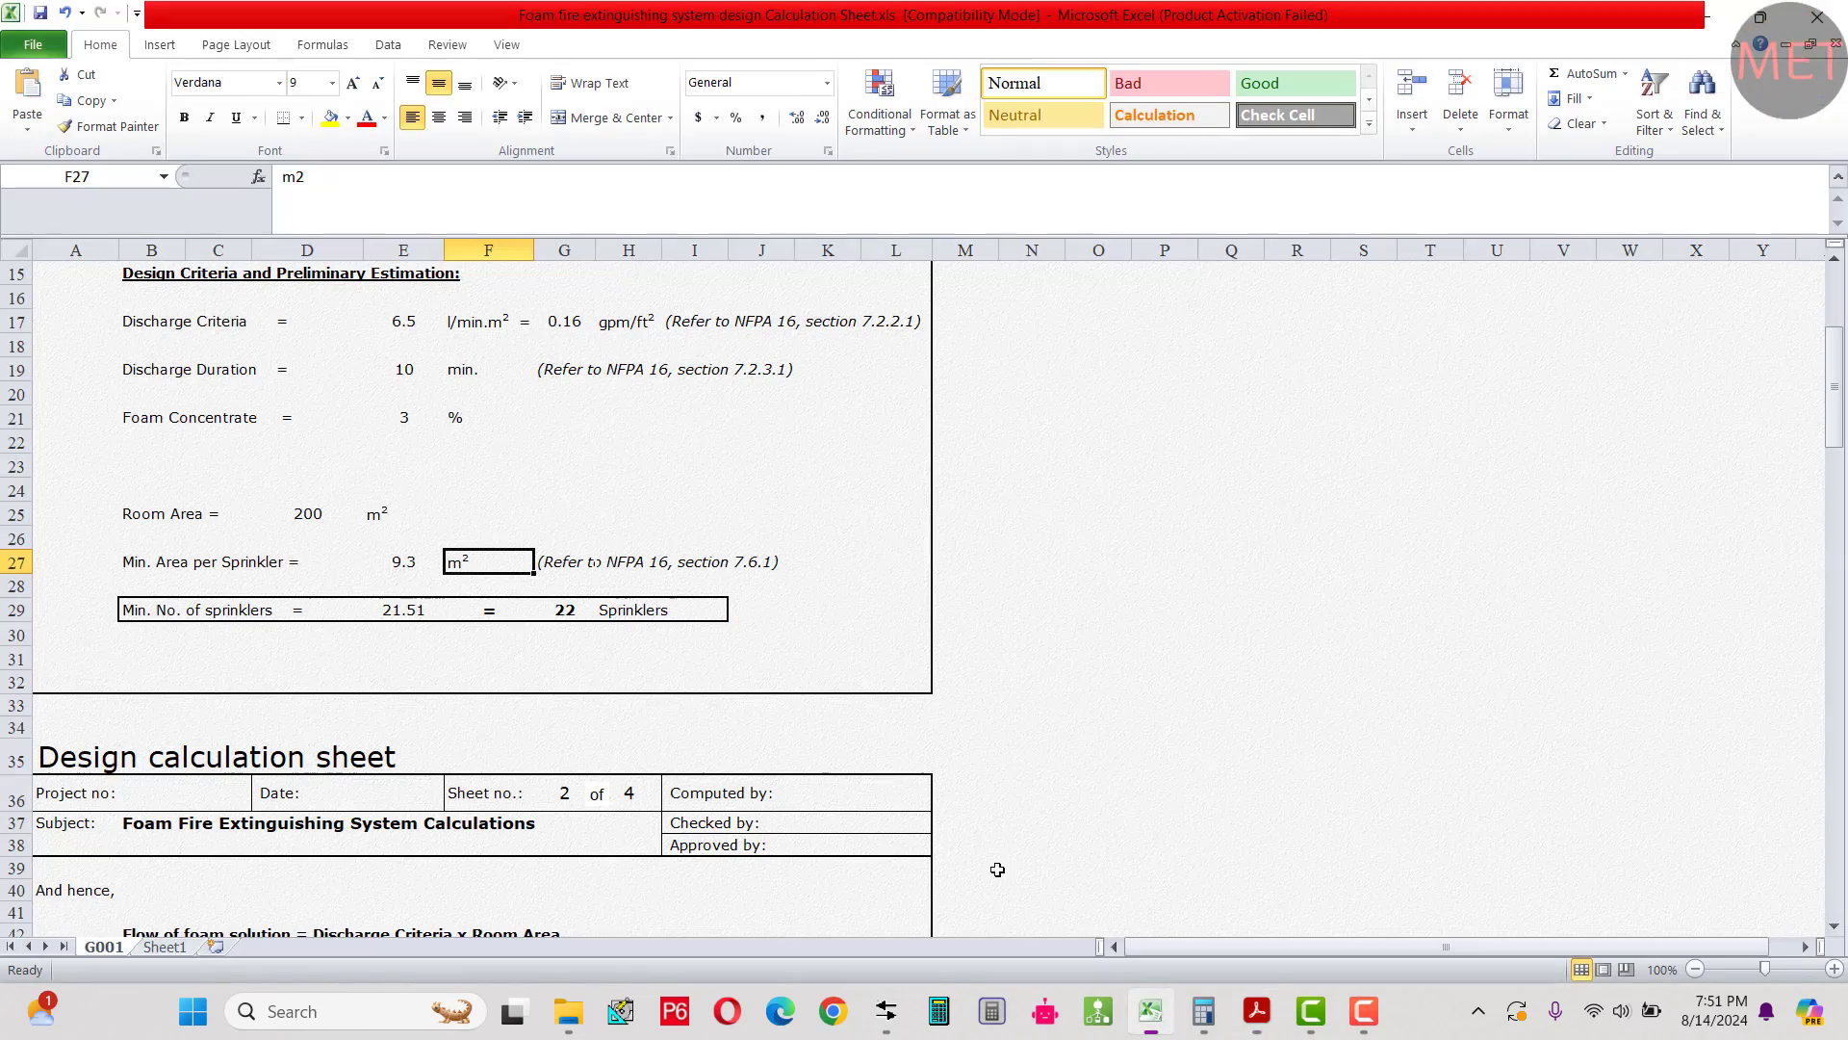
Examine how Room Area and Min. Area per Sprinkler give the minimum number of sprinklers, and inspect the rounding formula in cell G29.
click(378, 567)
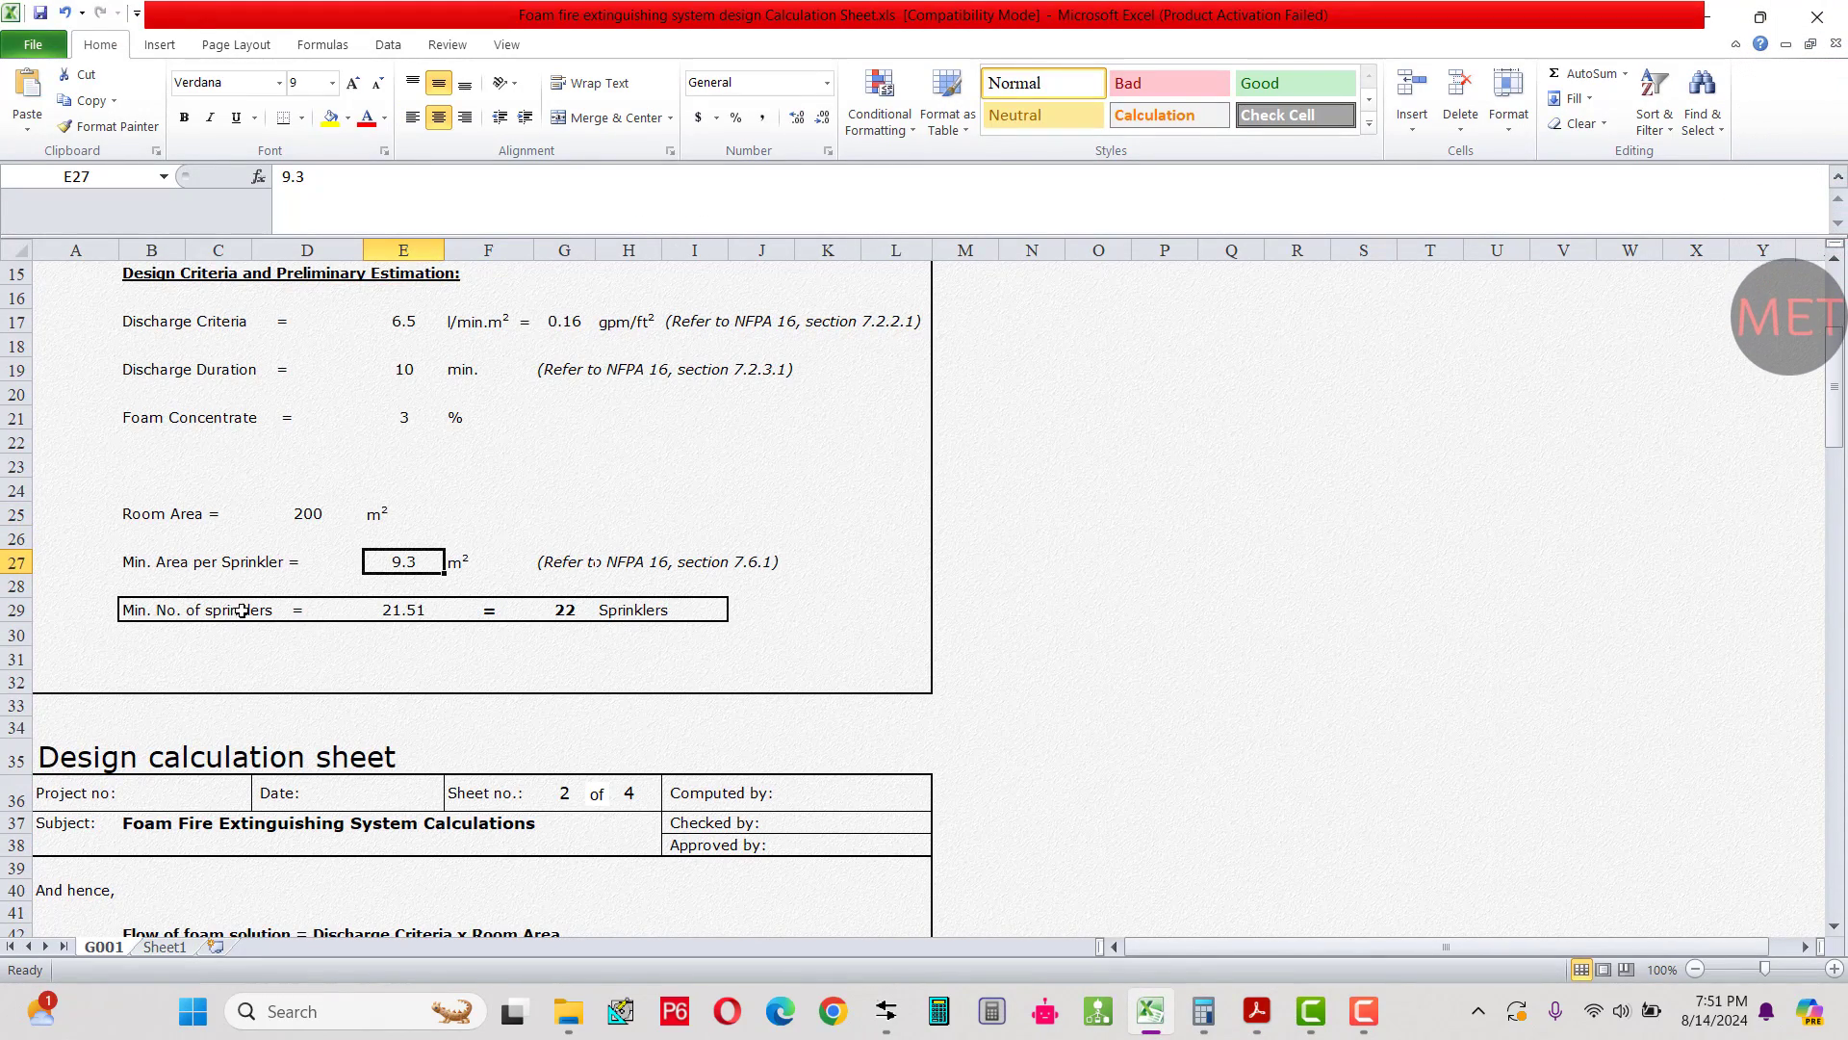
drag(158, 609, 577, 609)
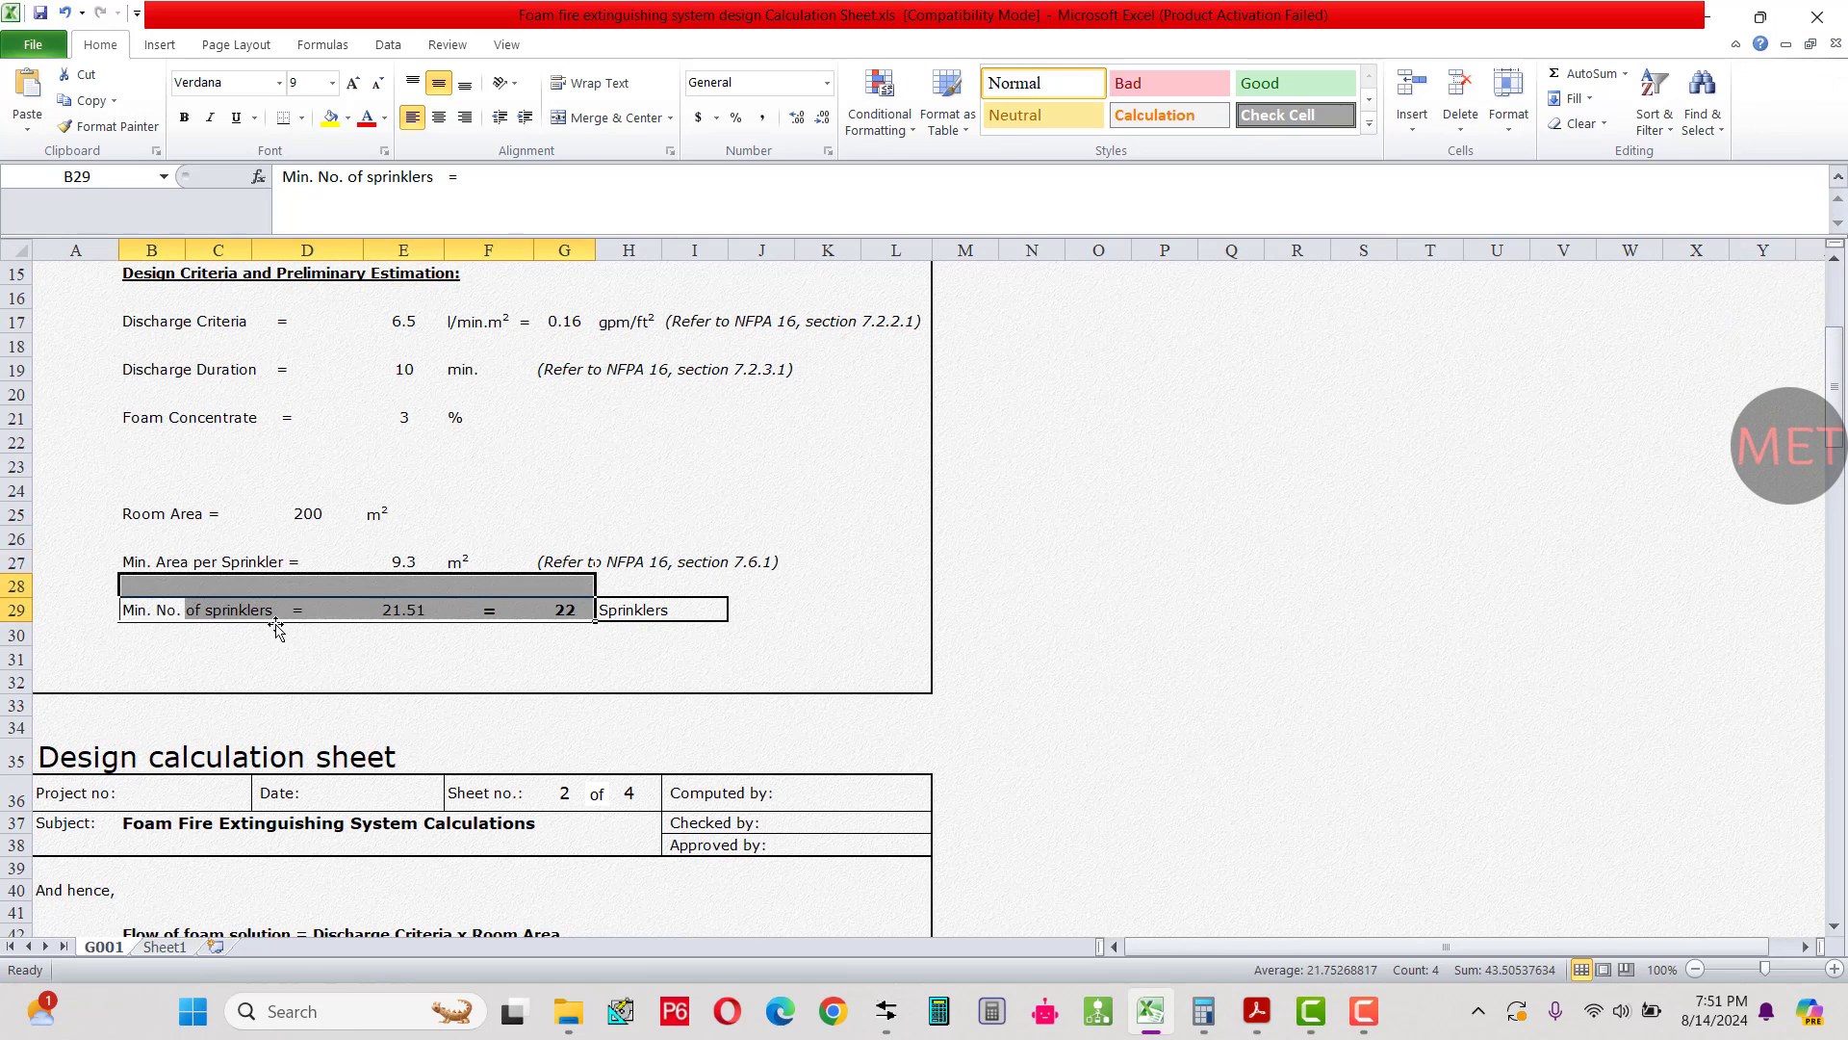
click(305, 628)
drag(165, 513, 300, 515)
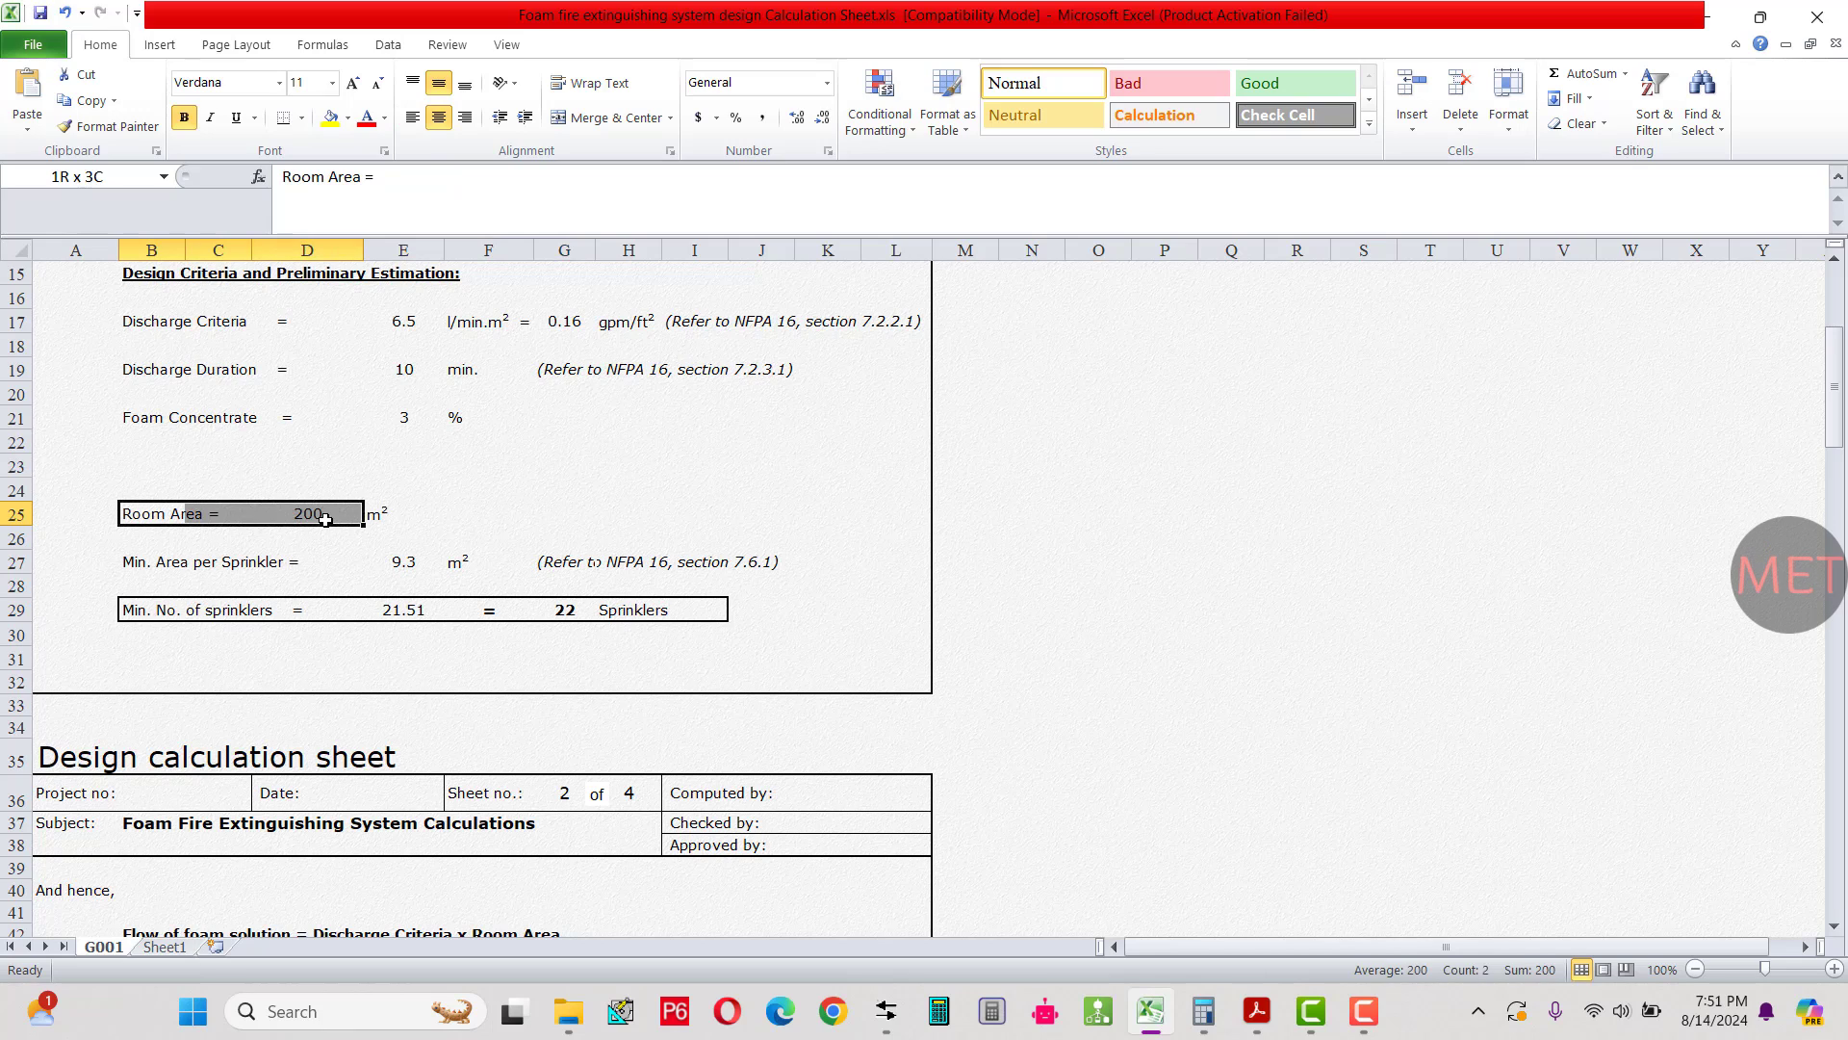
drag(136, 568, 645, 566)
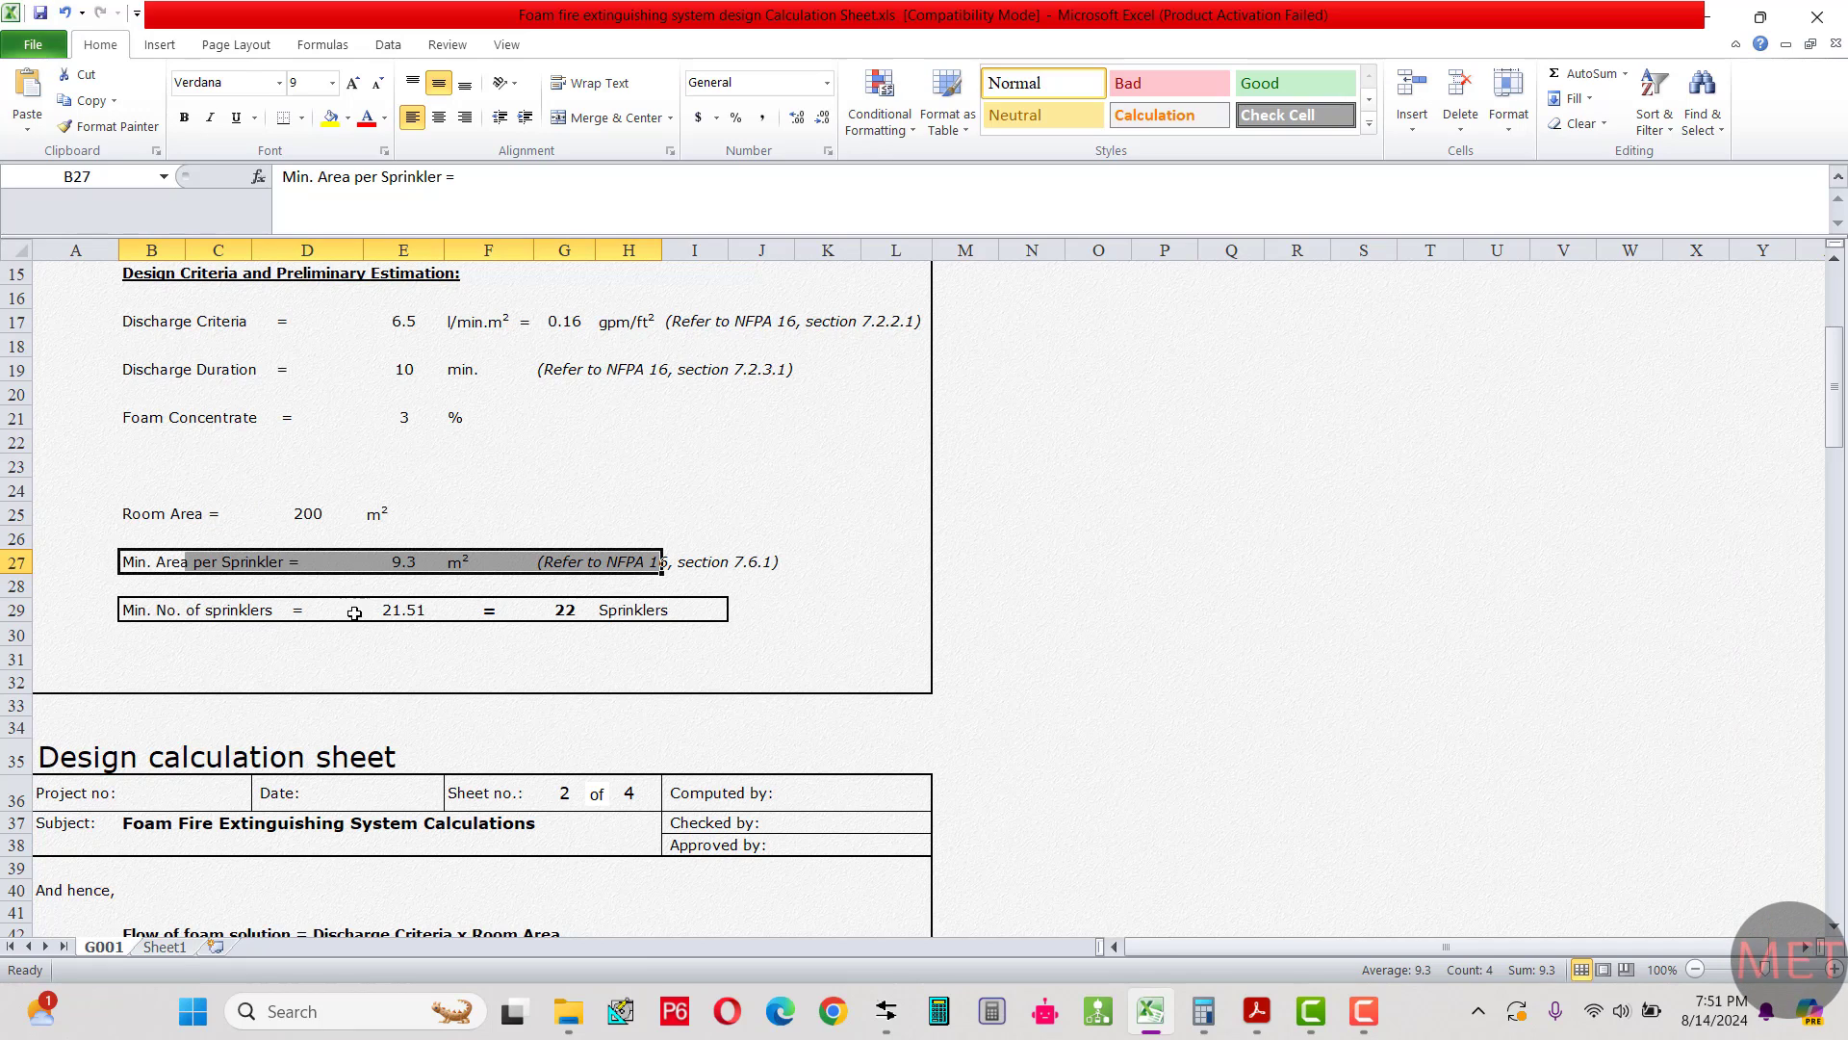
drag(289, 609, 493, 609)
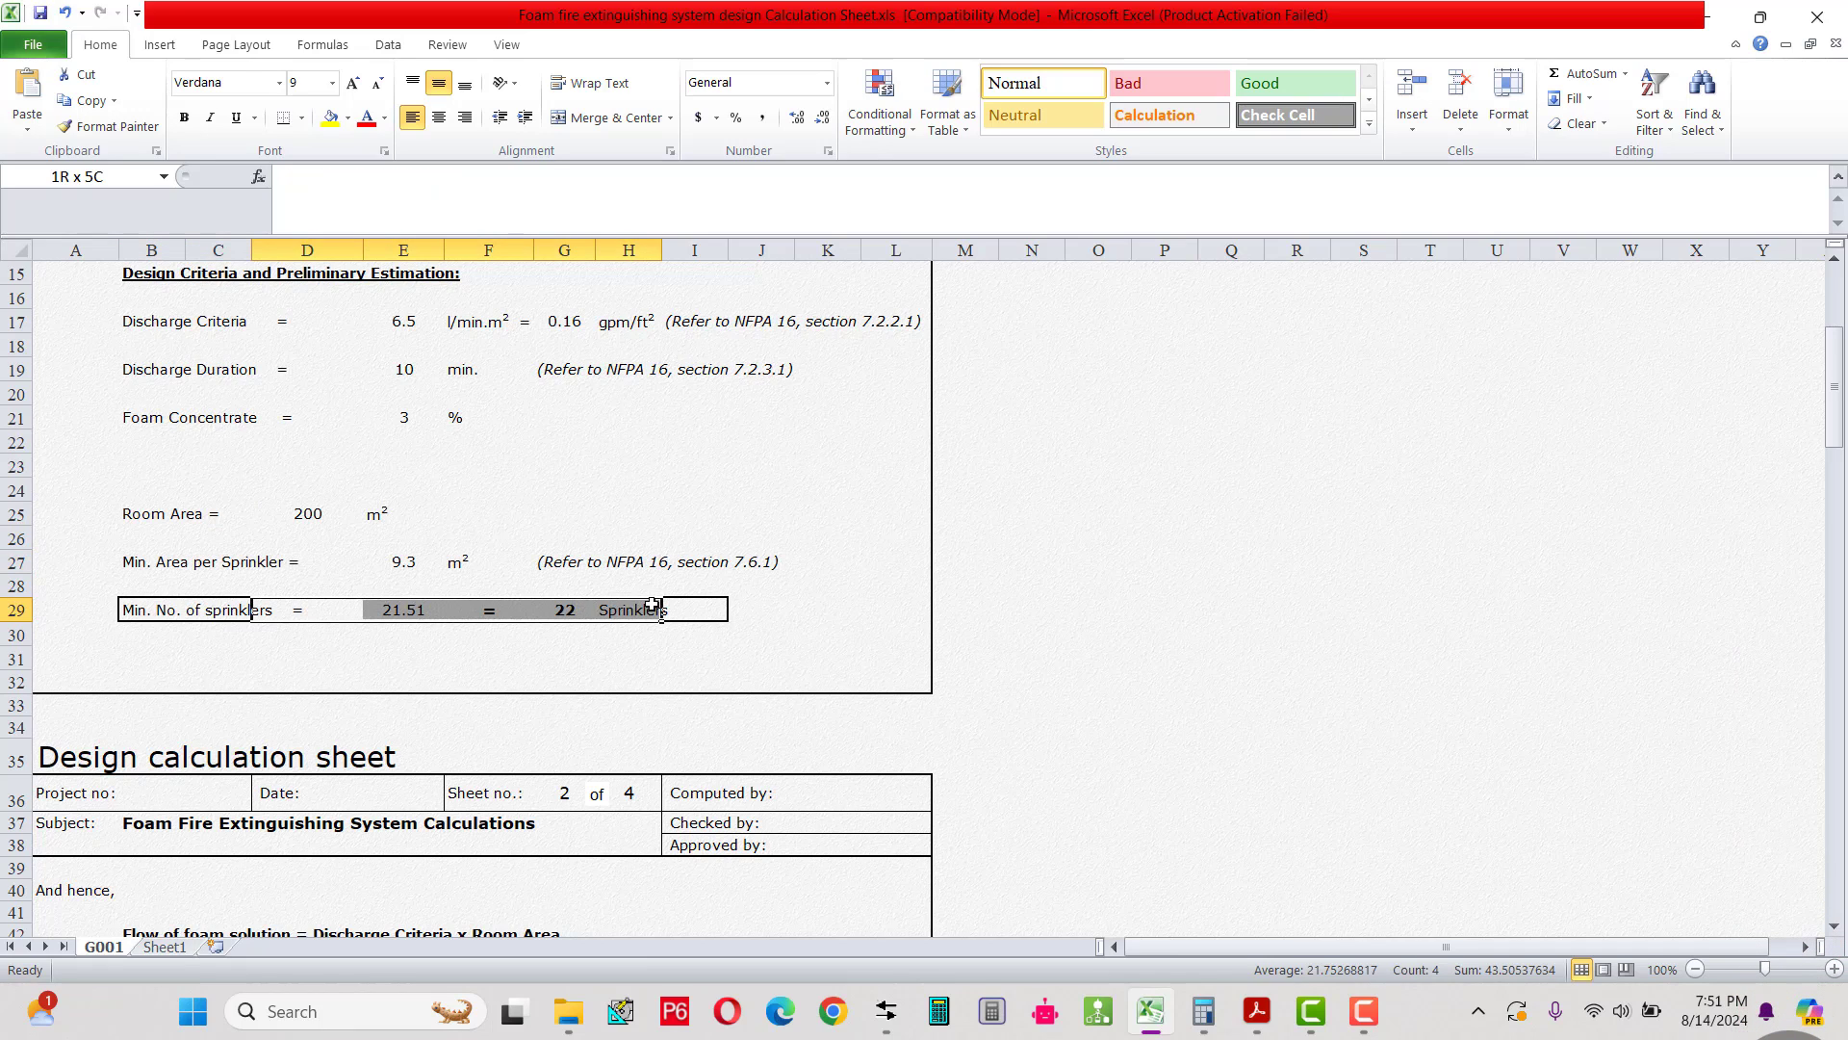
click(568, 613)
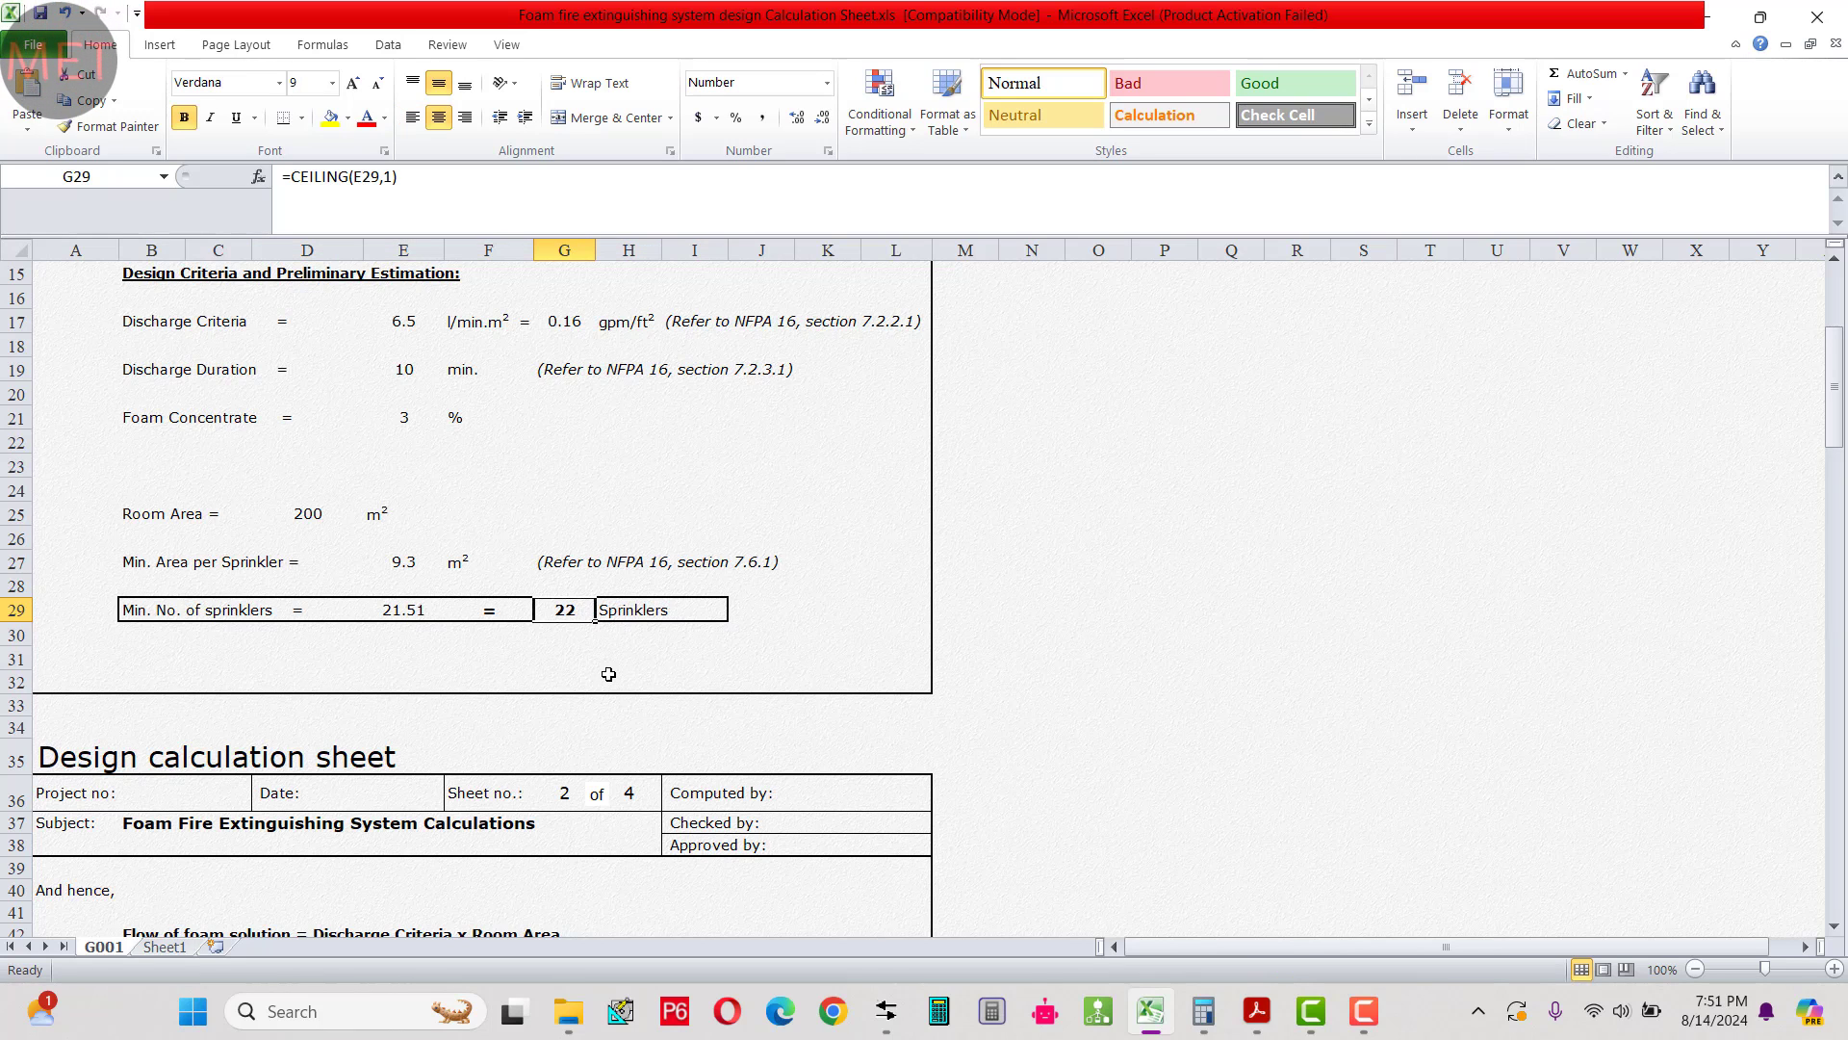
Find the foam solution flow section on calculation sheet 2 and select its formula line across B42:G42.
scroll(629, 682, down, 1)
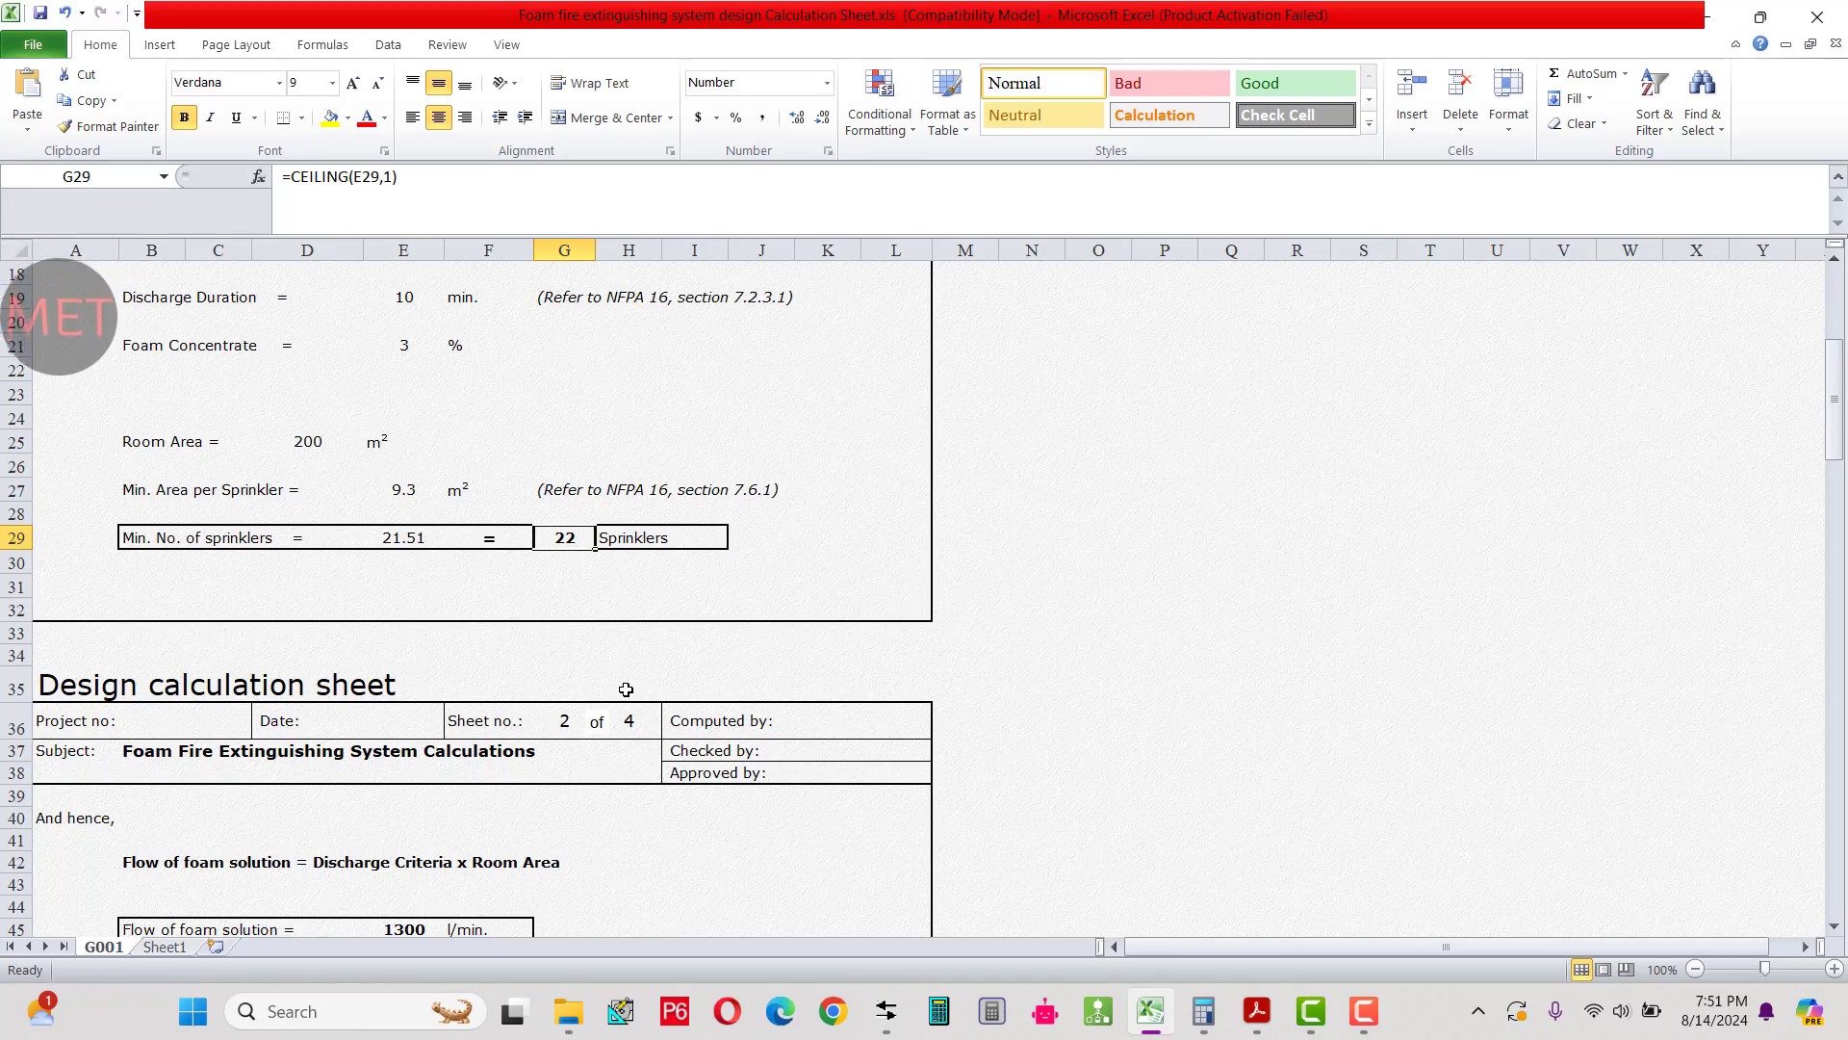
scroll(626, 689, down, 5)
scroll(622, 680, down, 1)
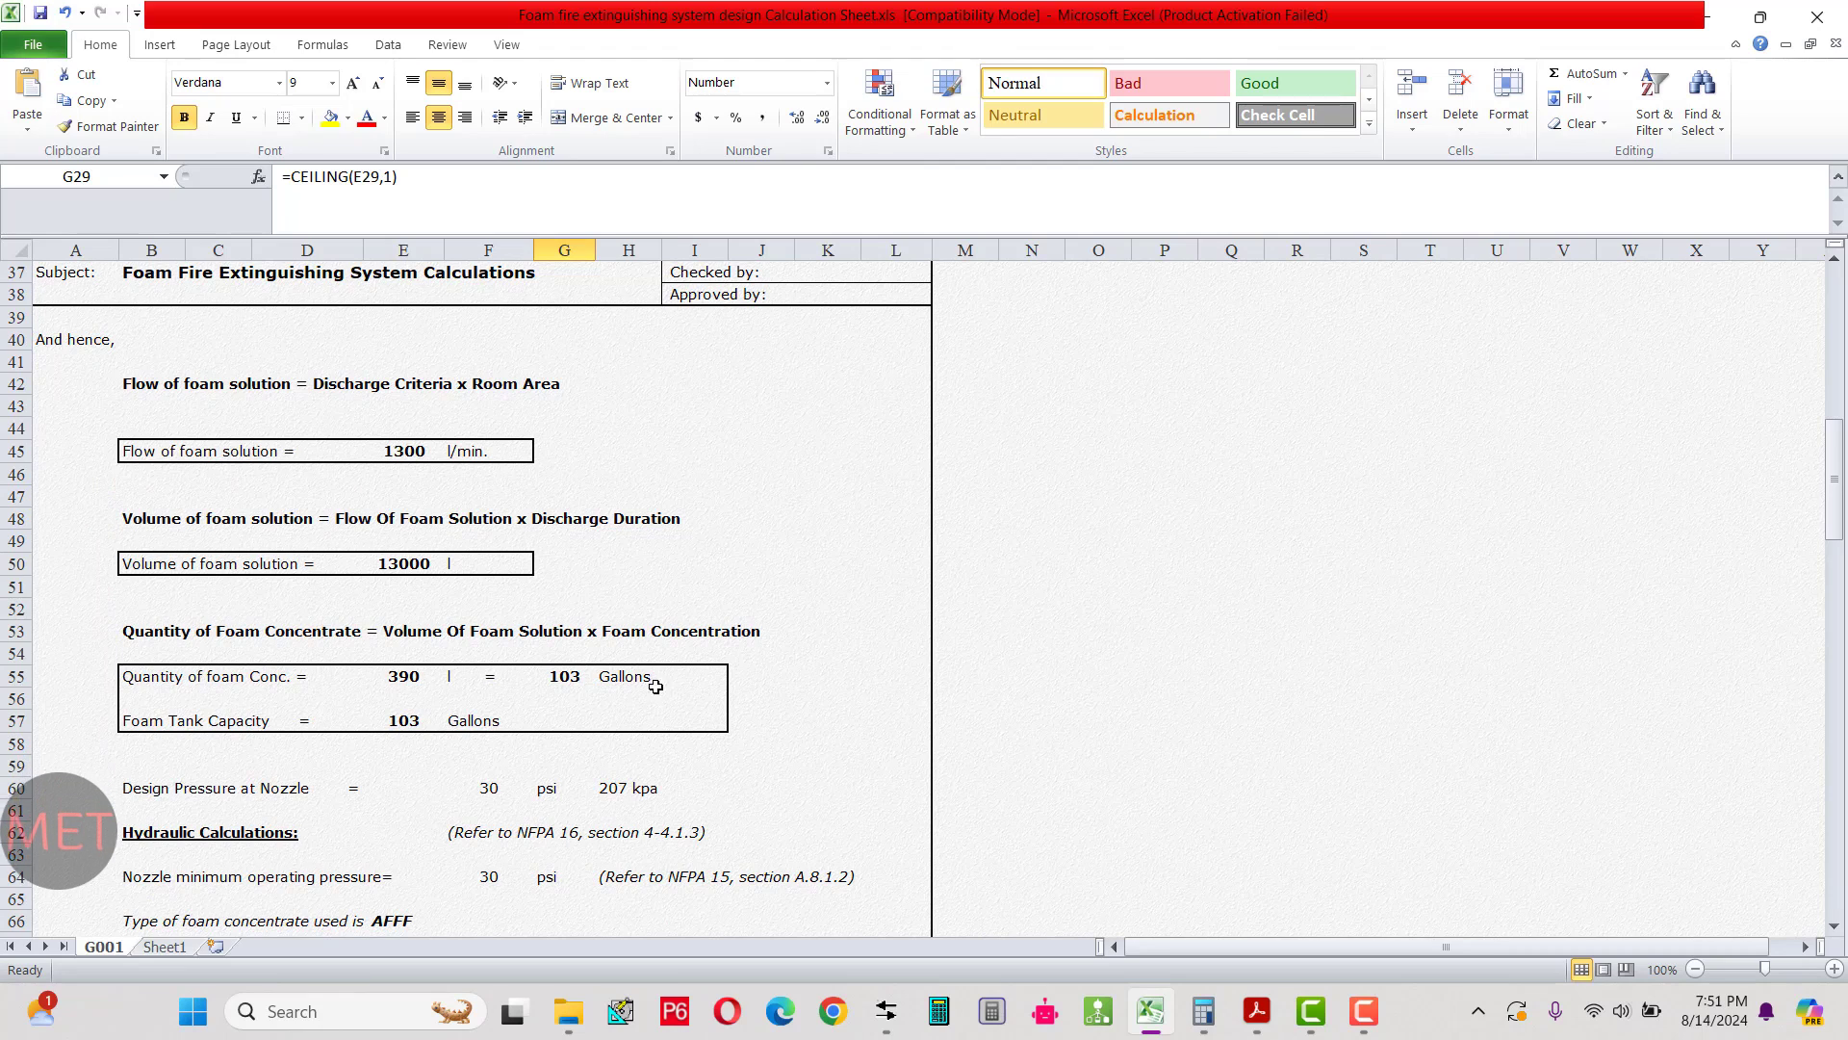
drag(139, 385, 582, 385)
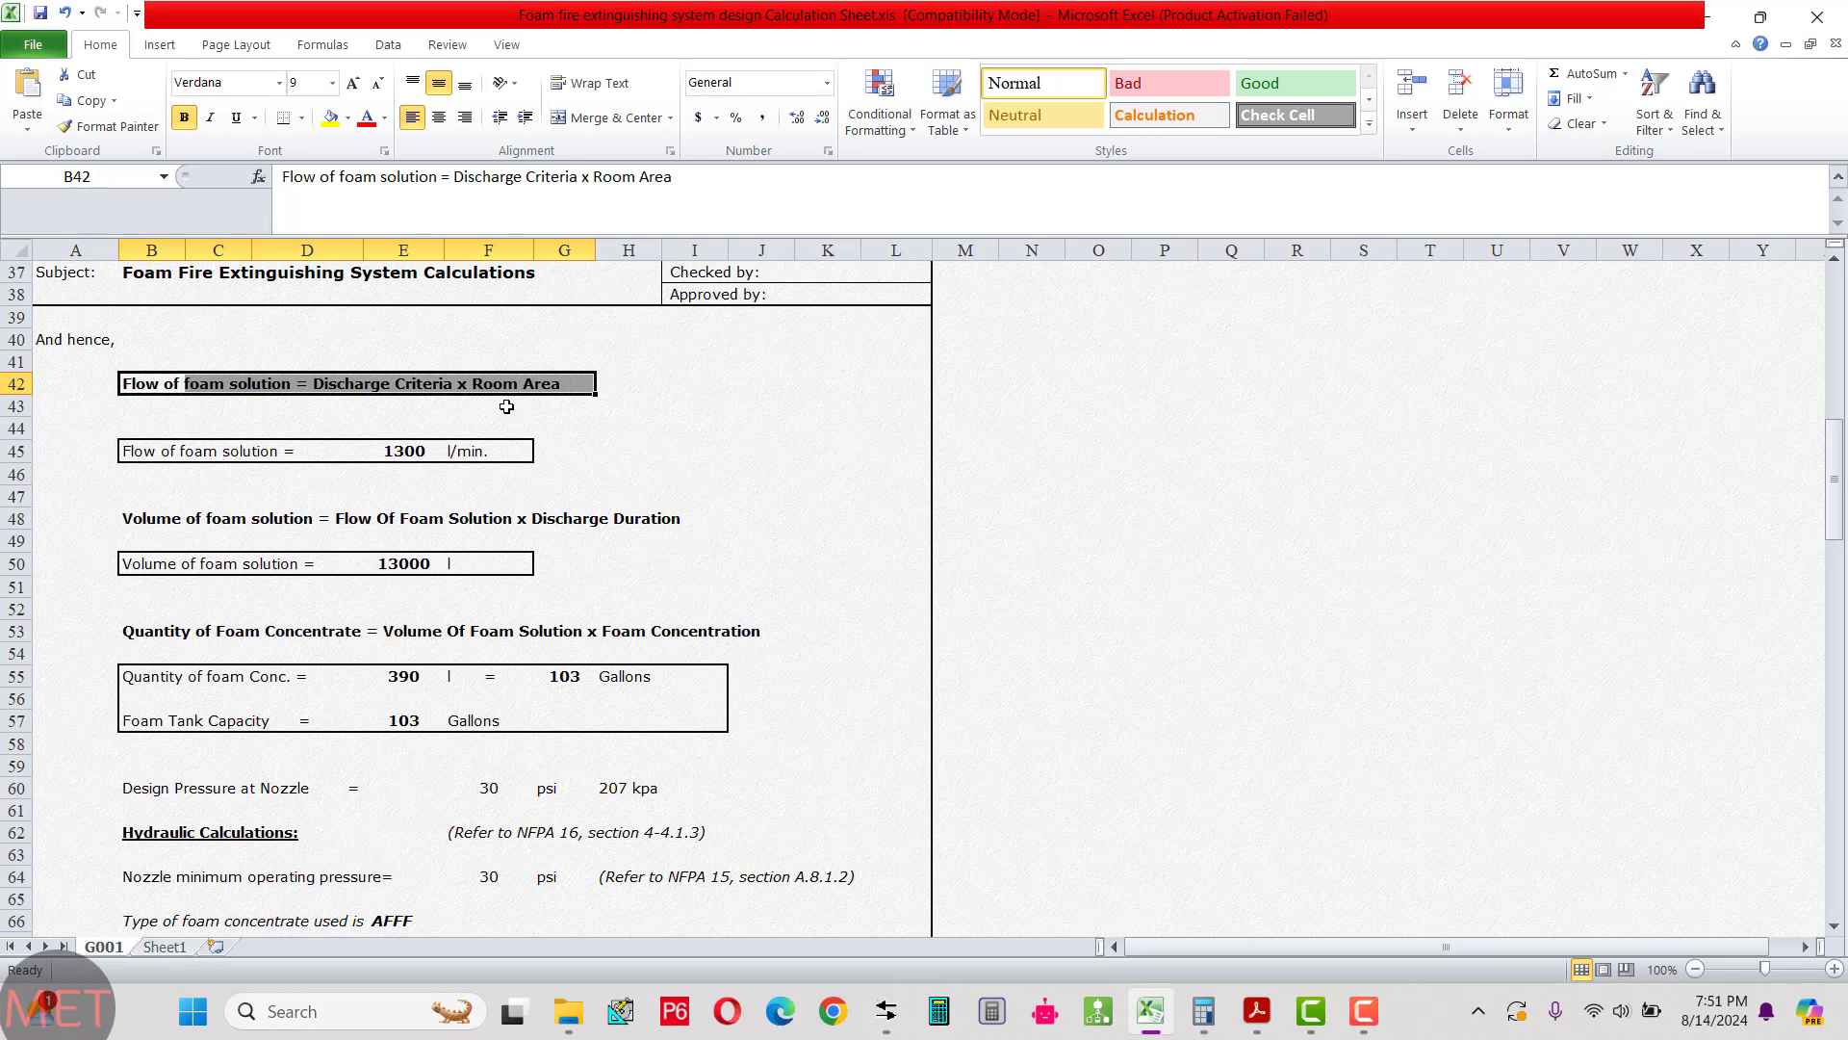
scroll(520, 428, up, 2)
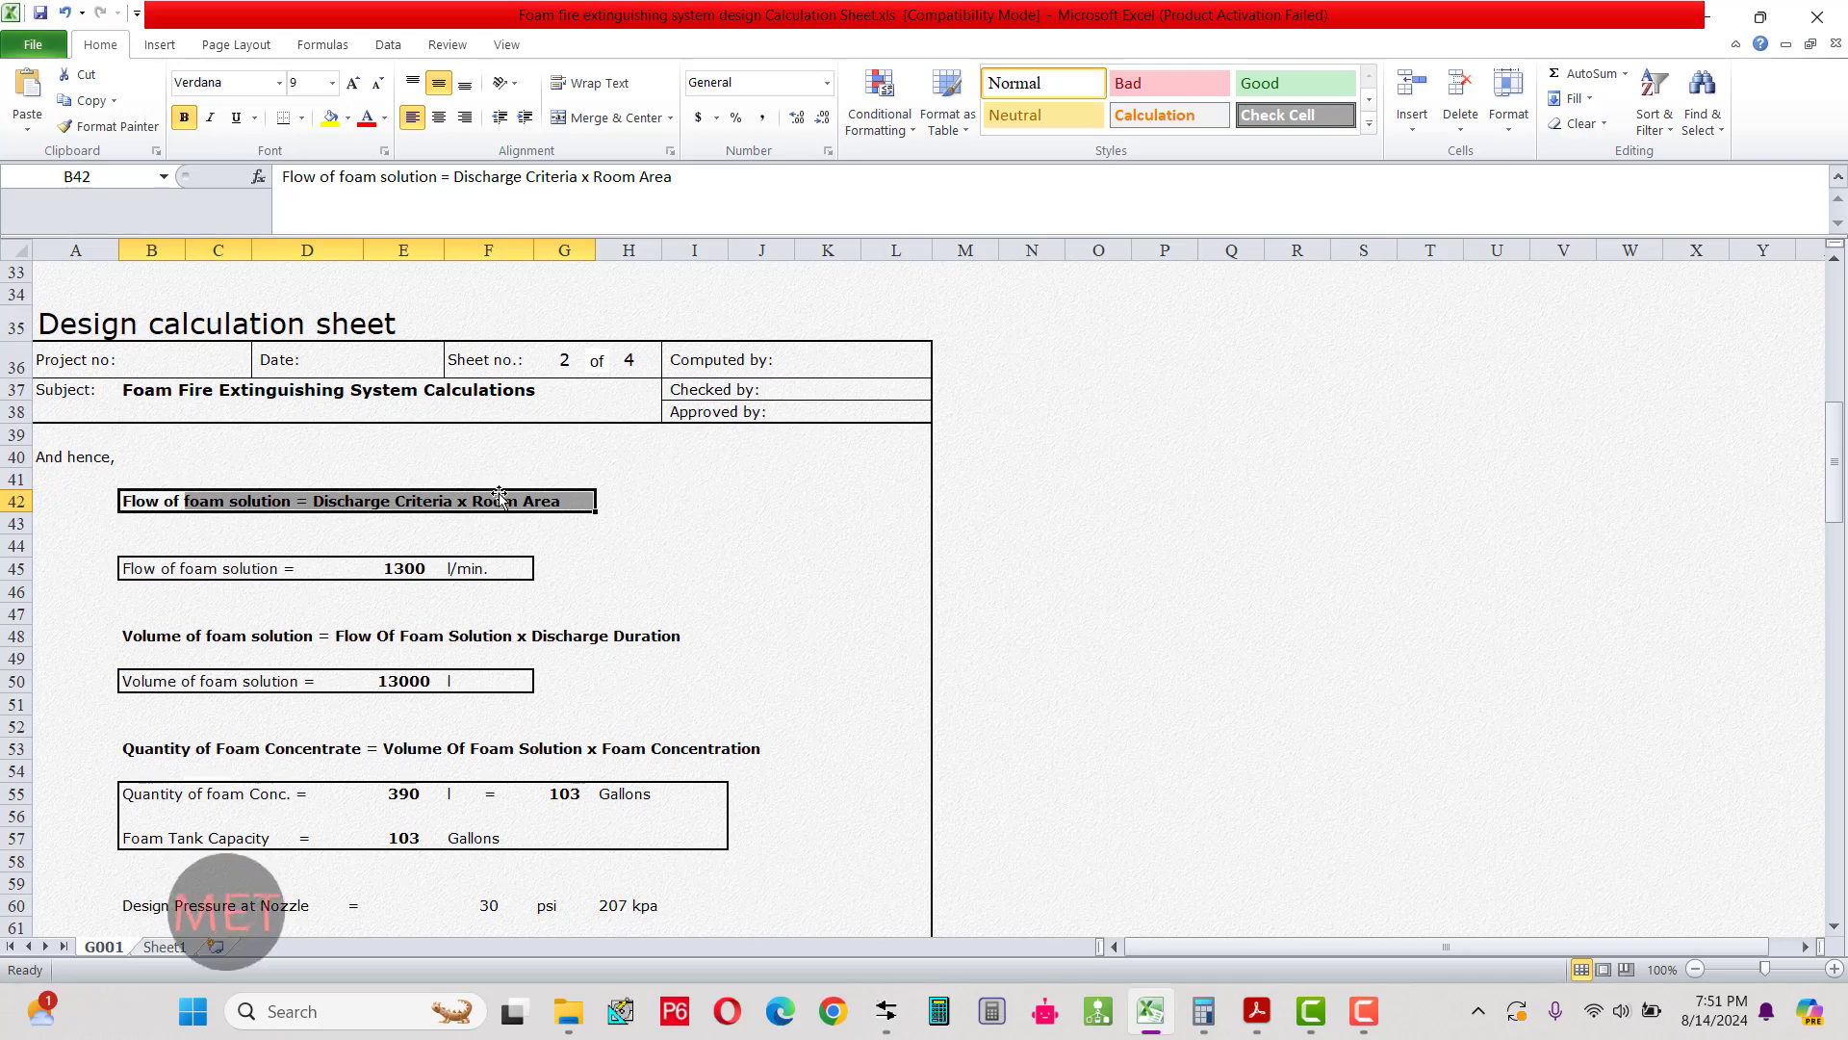
Inspect the Flow of foam solution formula in cell E45 and trace its references to the Discharge Criteria and Room Area values.
click(404, 568)
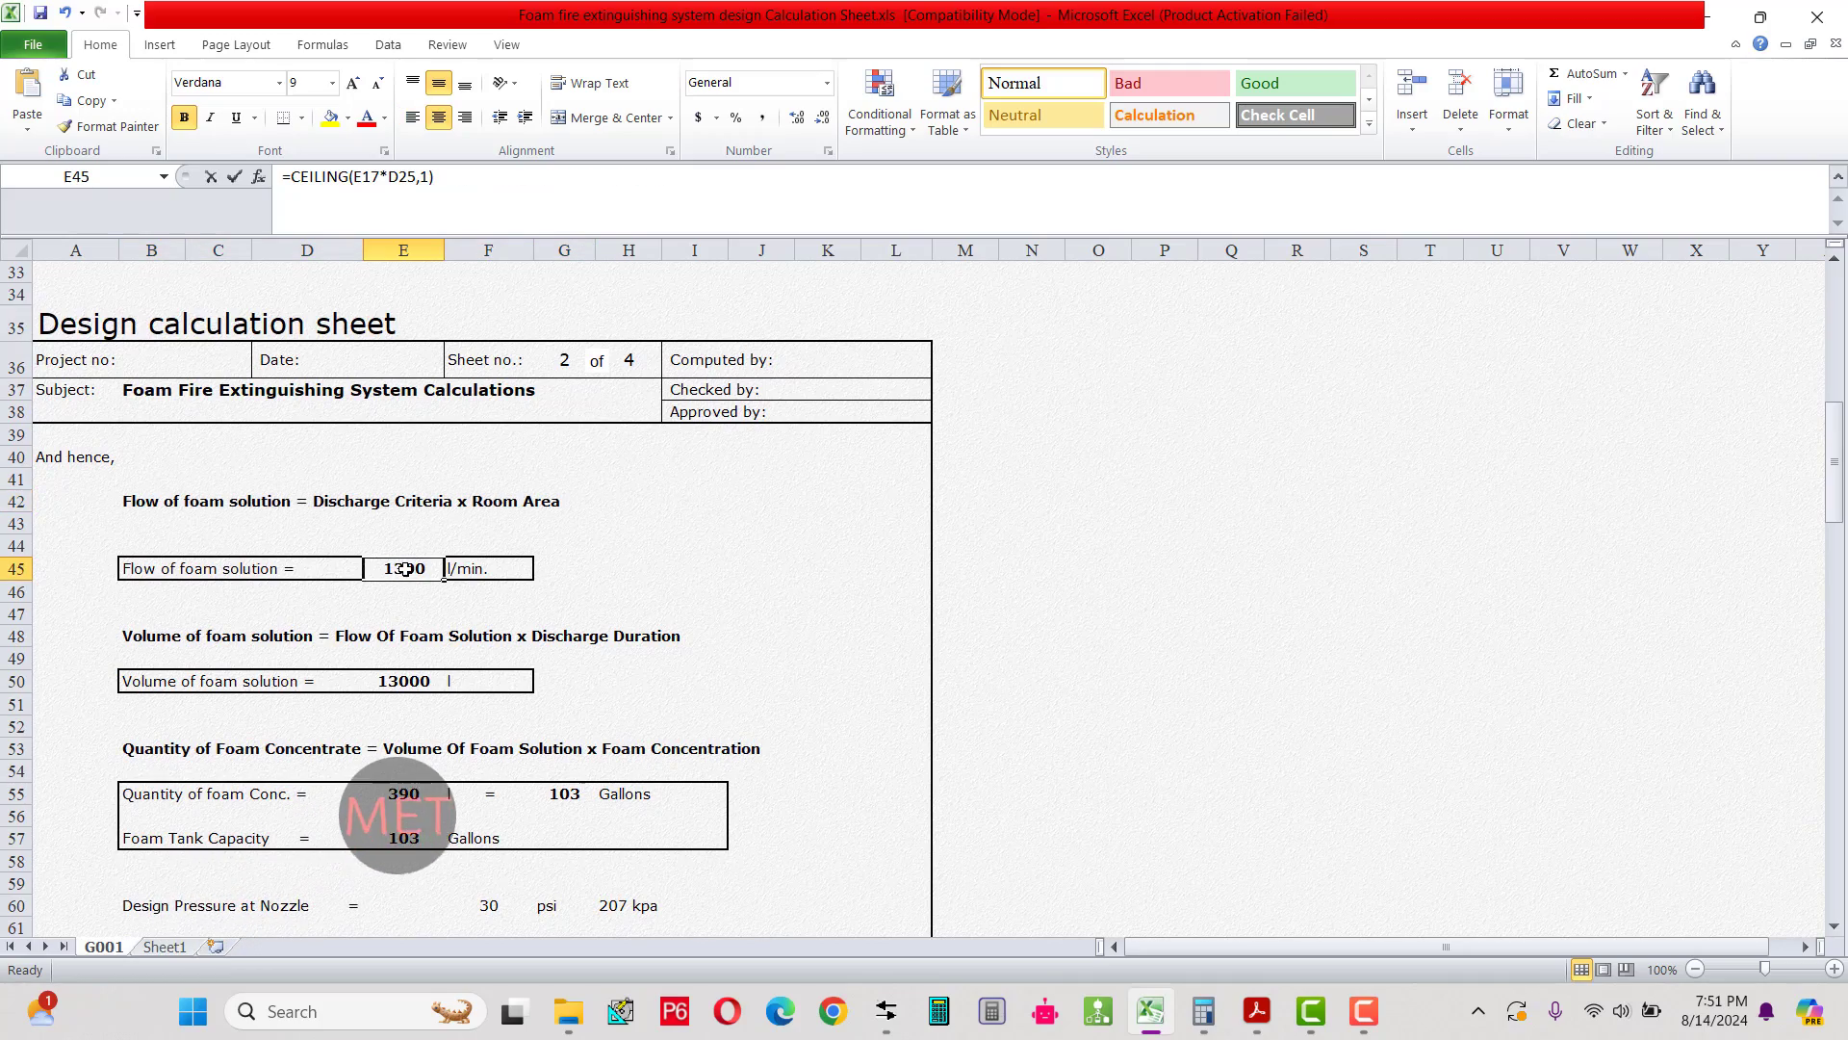
double_click(404, 569)
scroll(454, 452, up, 5)
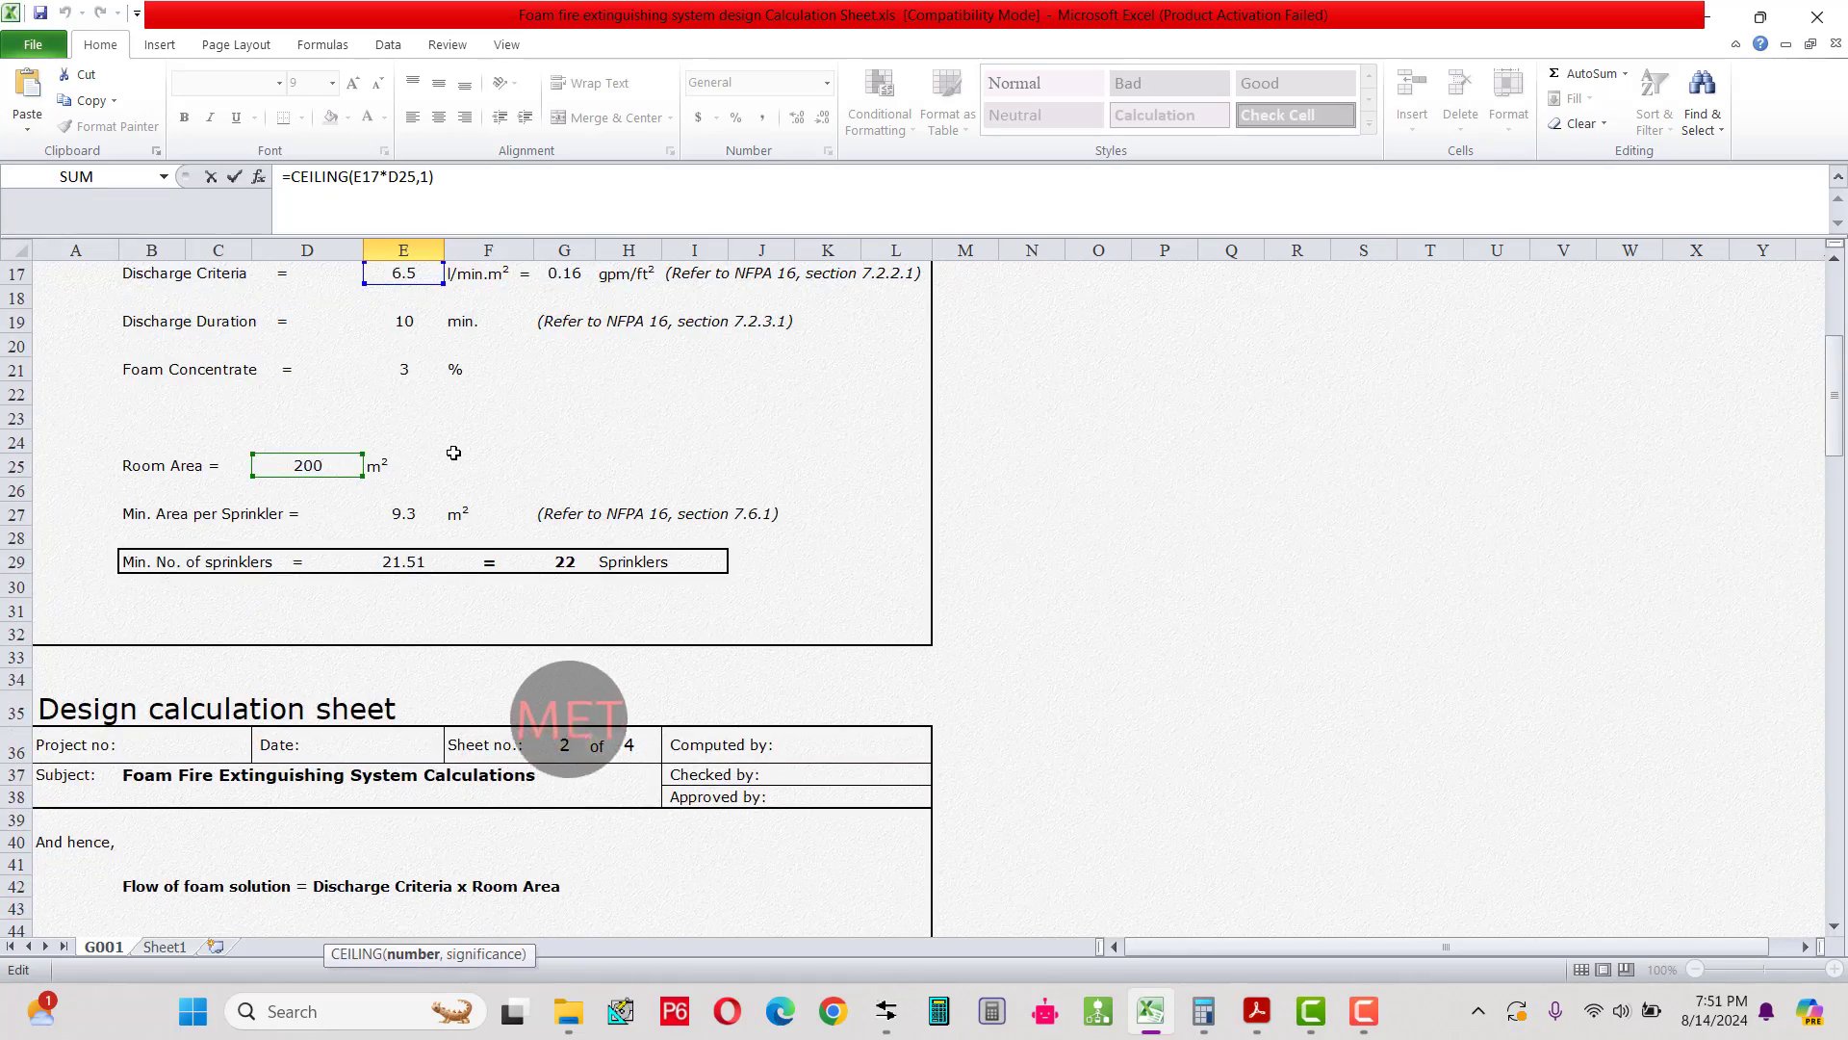
scroll(453, 453, down, 3)
key(Return)
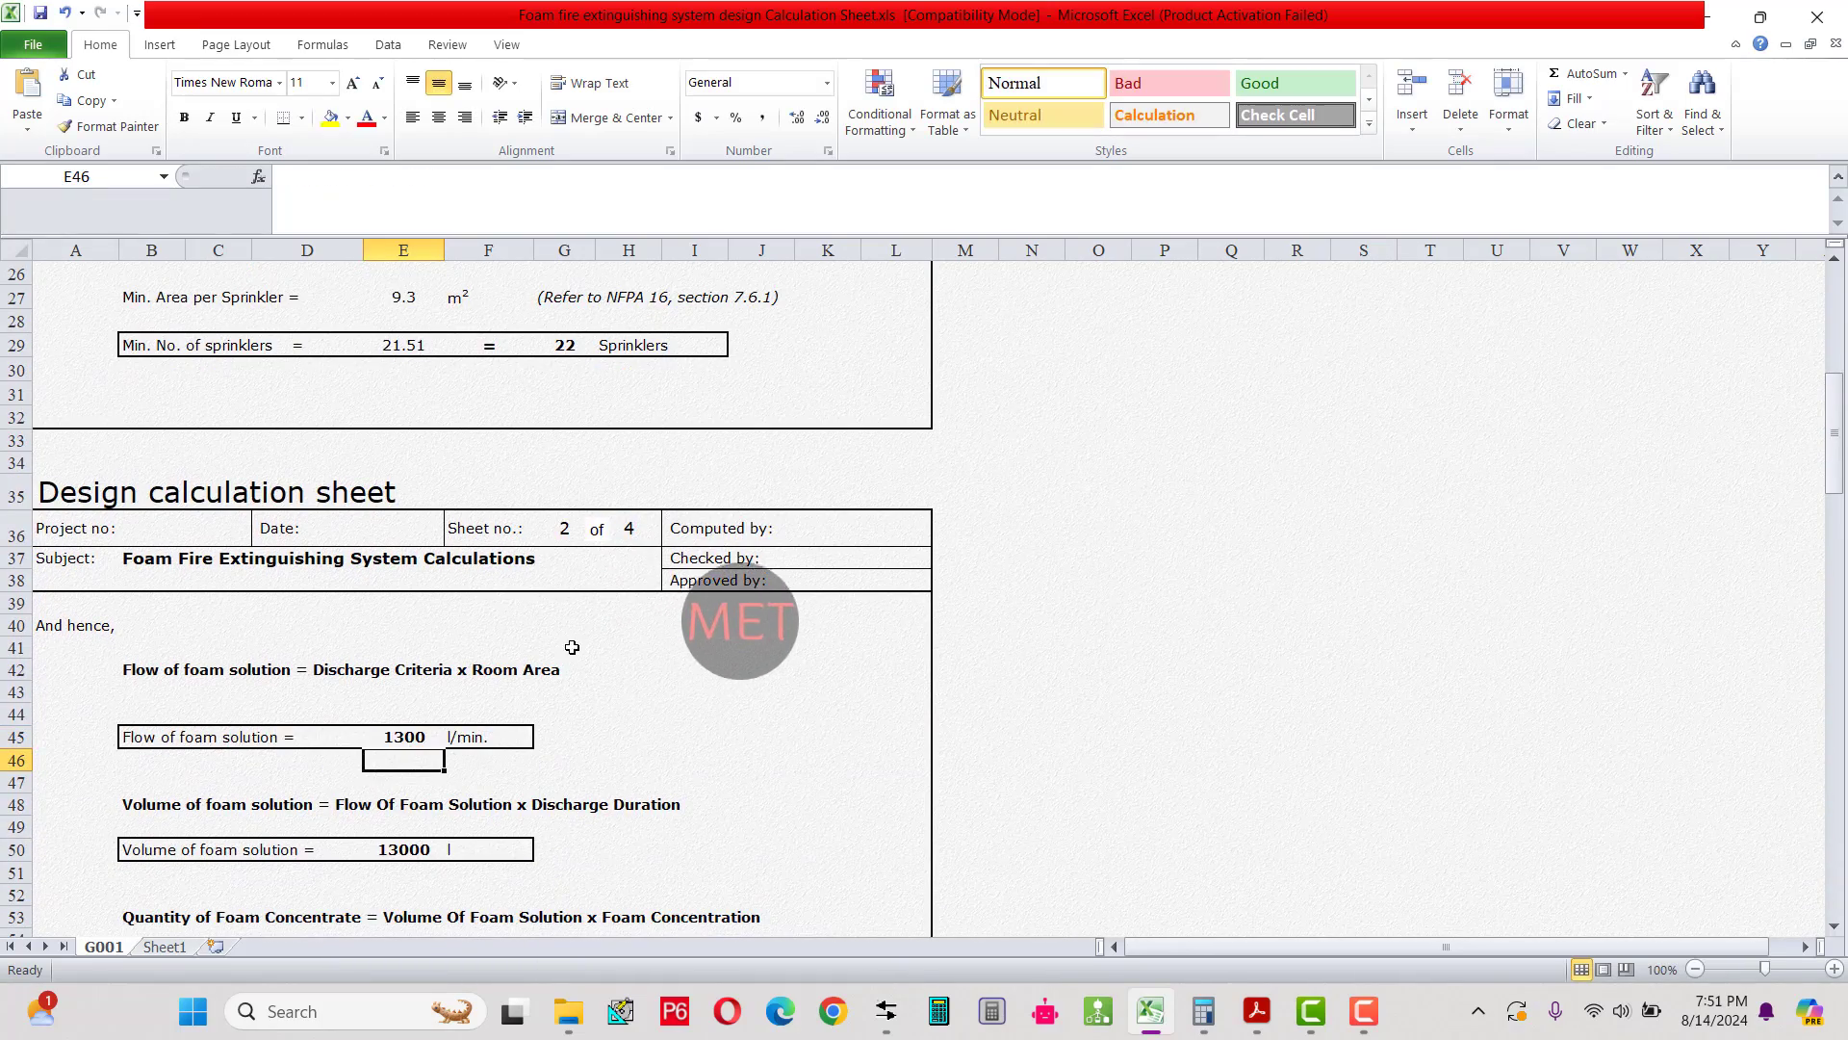
scroll(572, 647, down, 1)
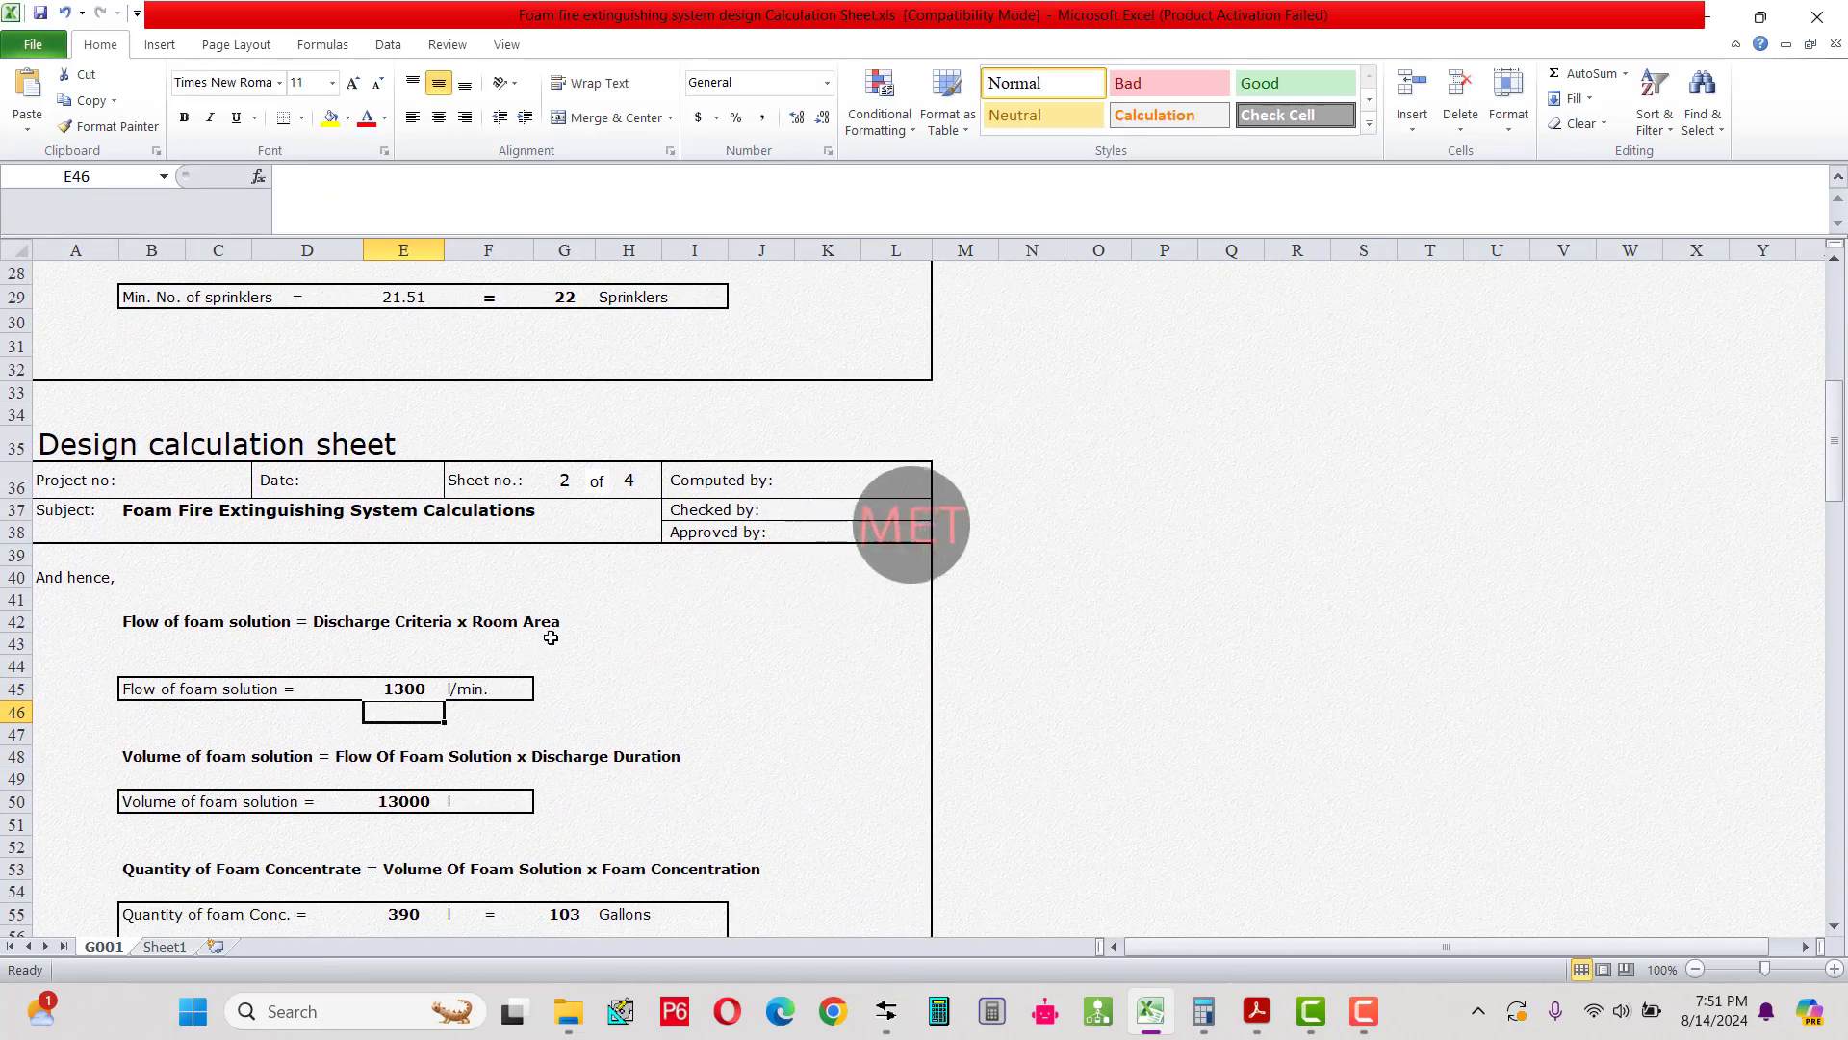
click(409, 689)
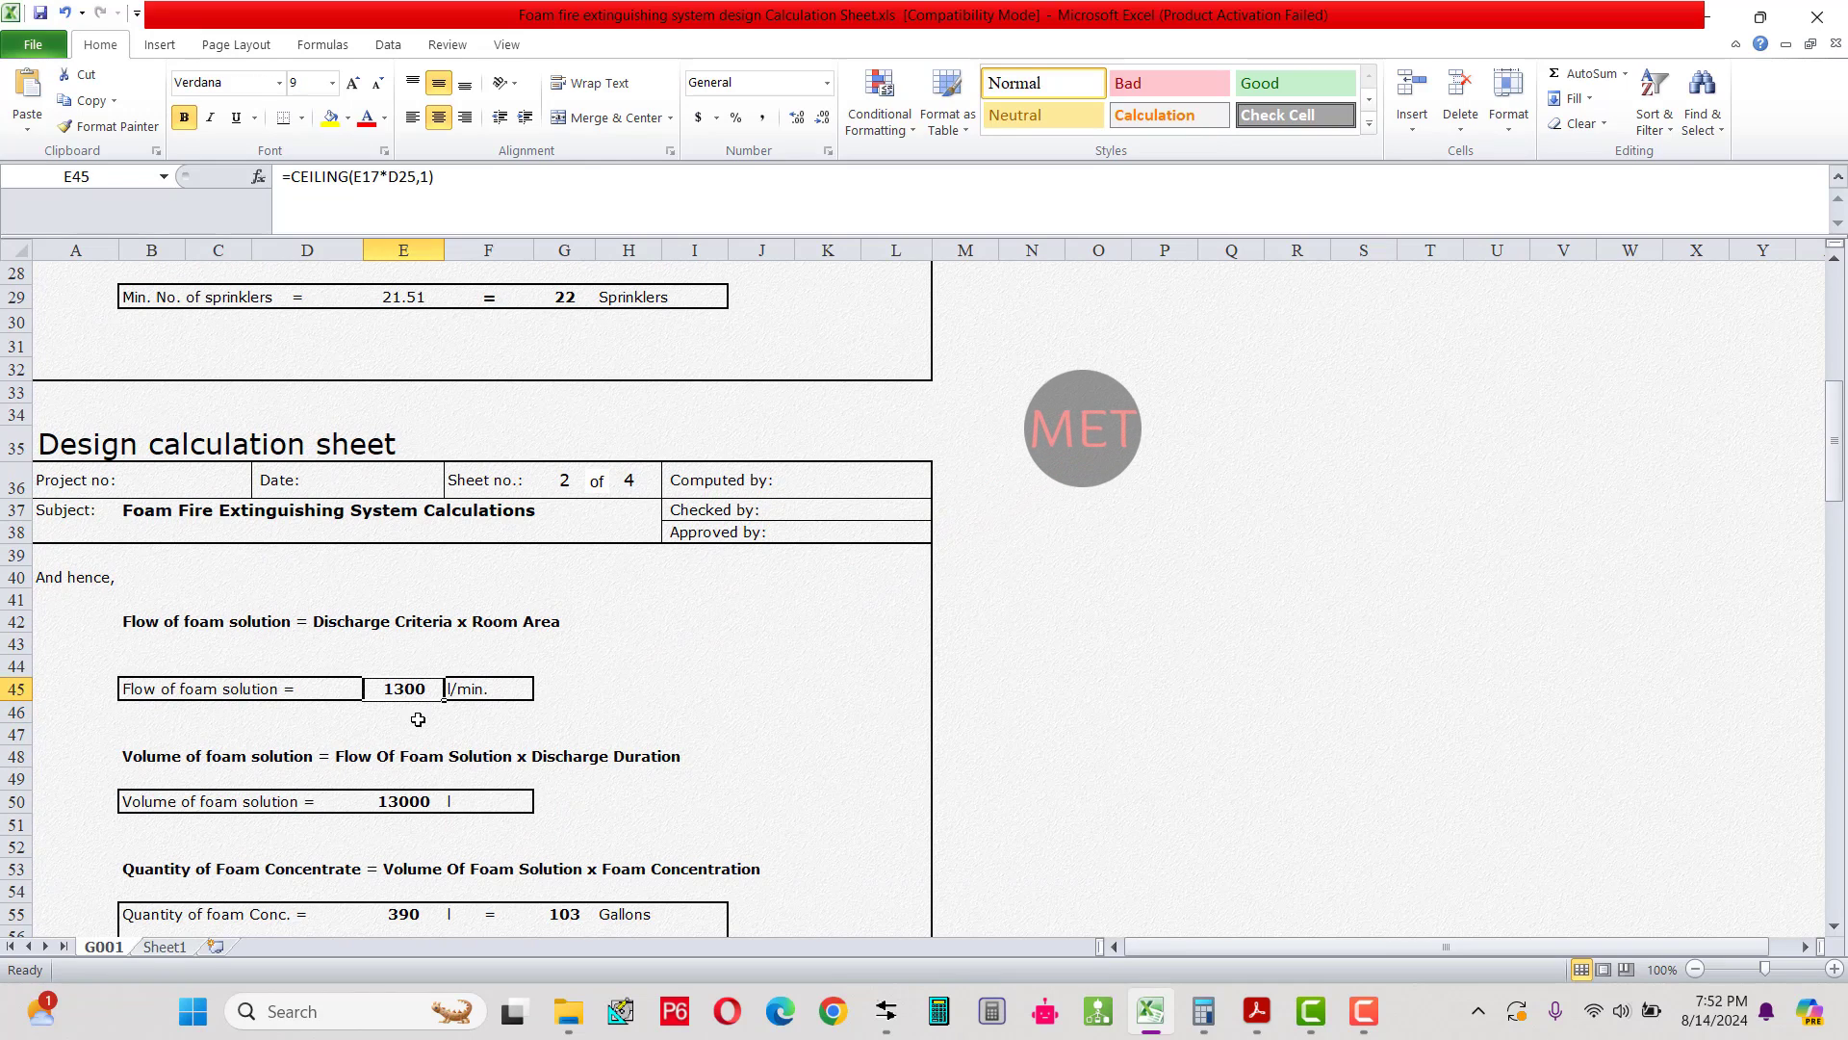
double_click(410, 688)
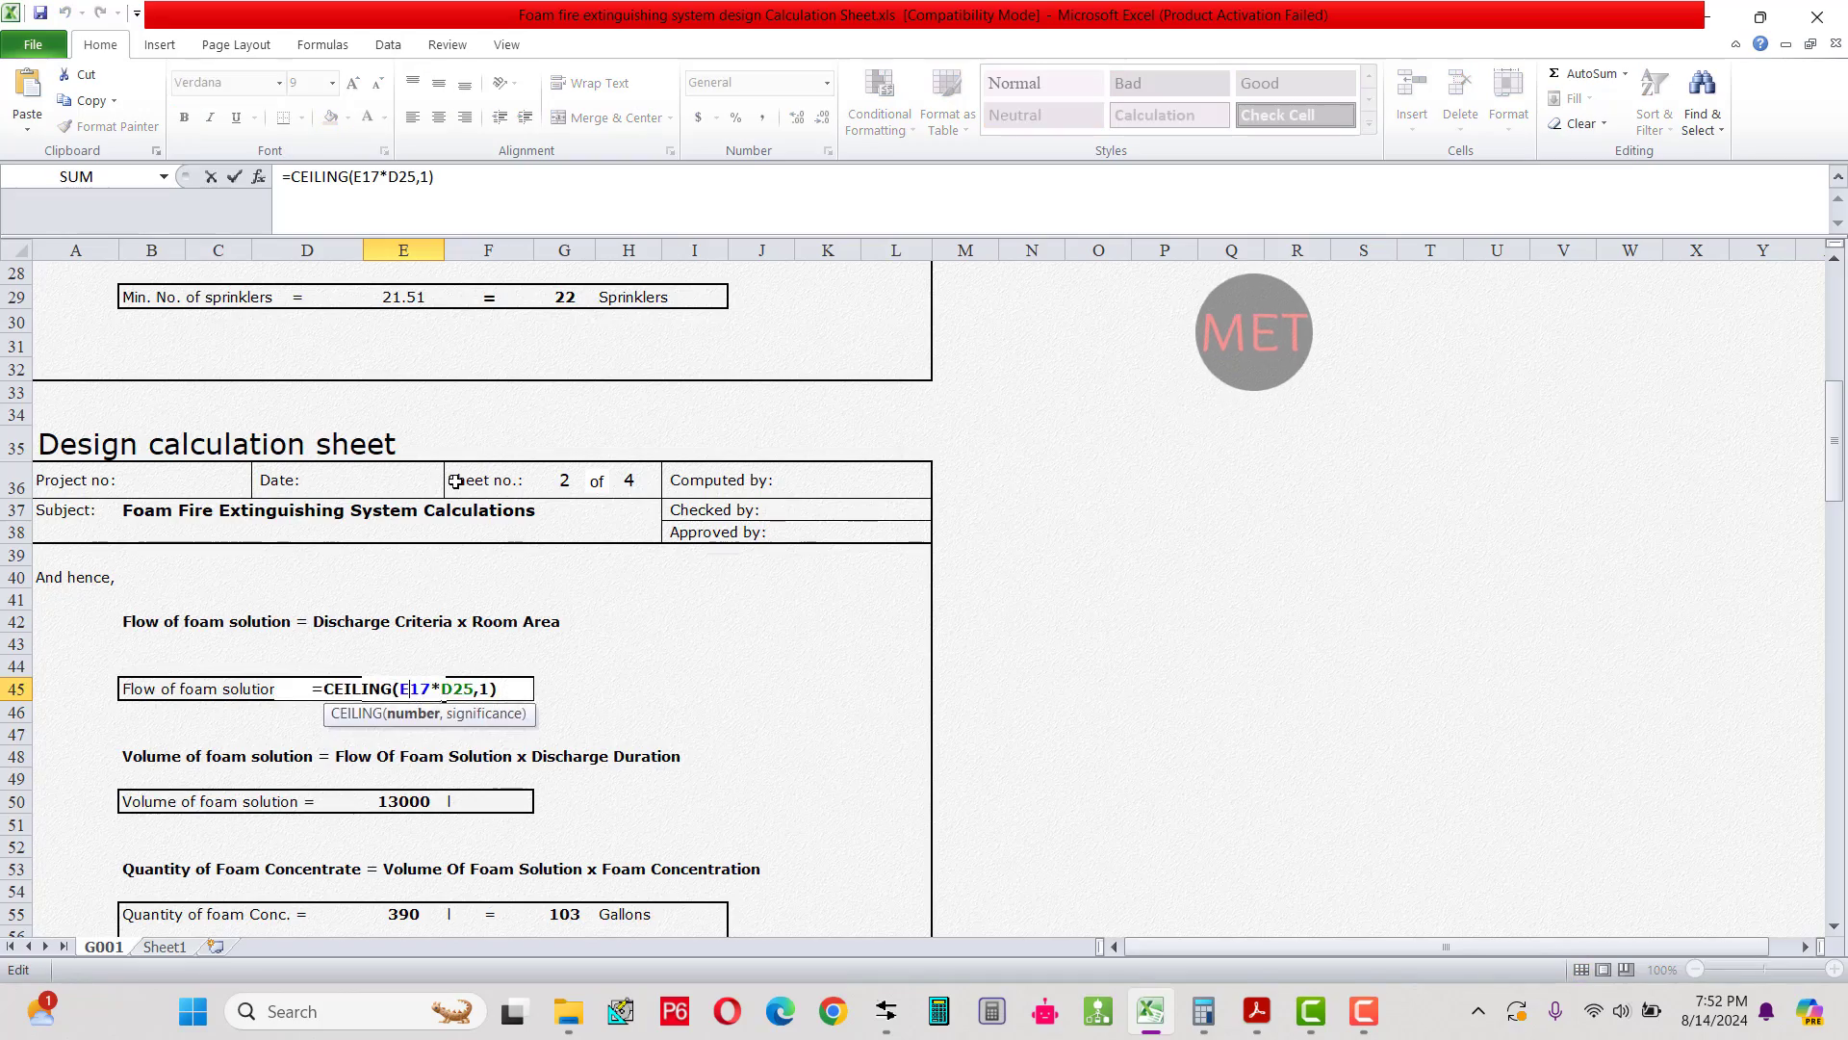
scroll(455, 480, up, 3)
key(Return)
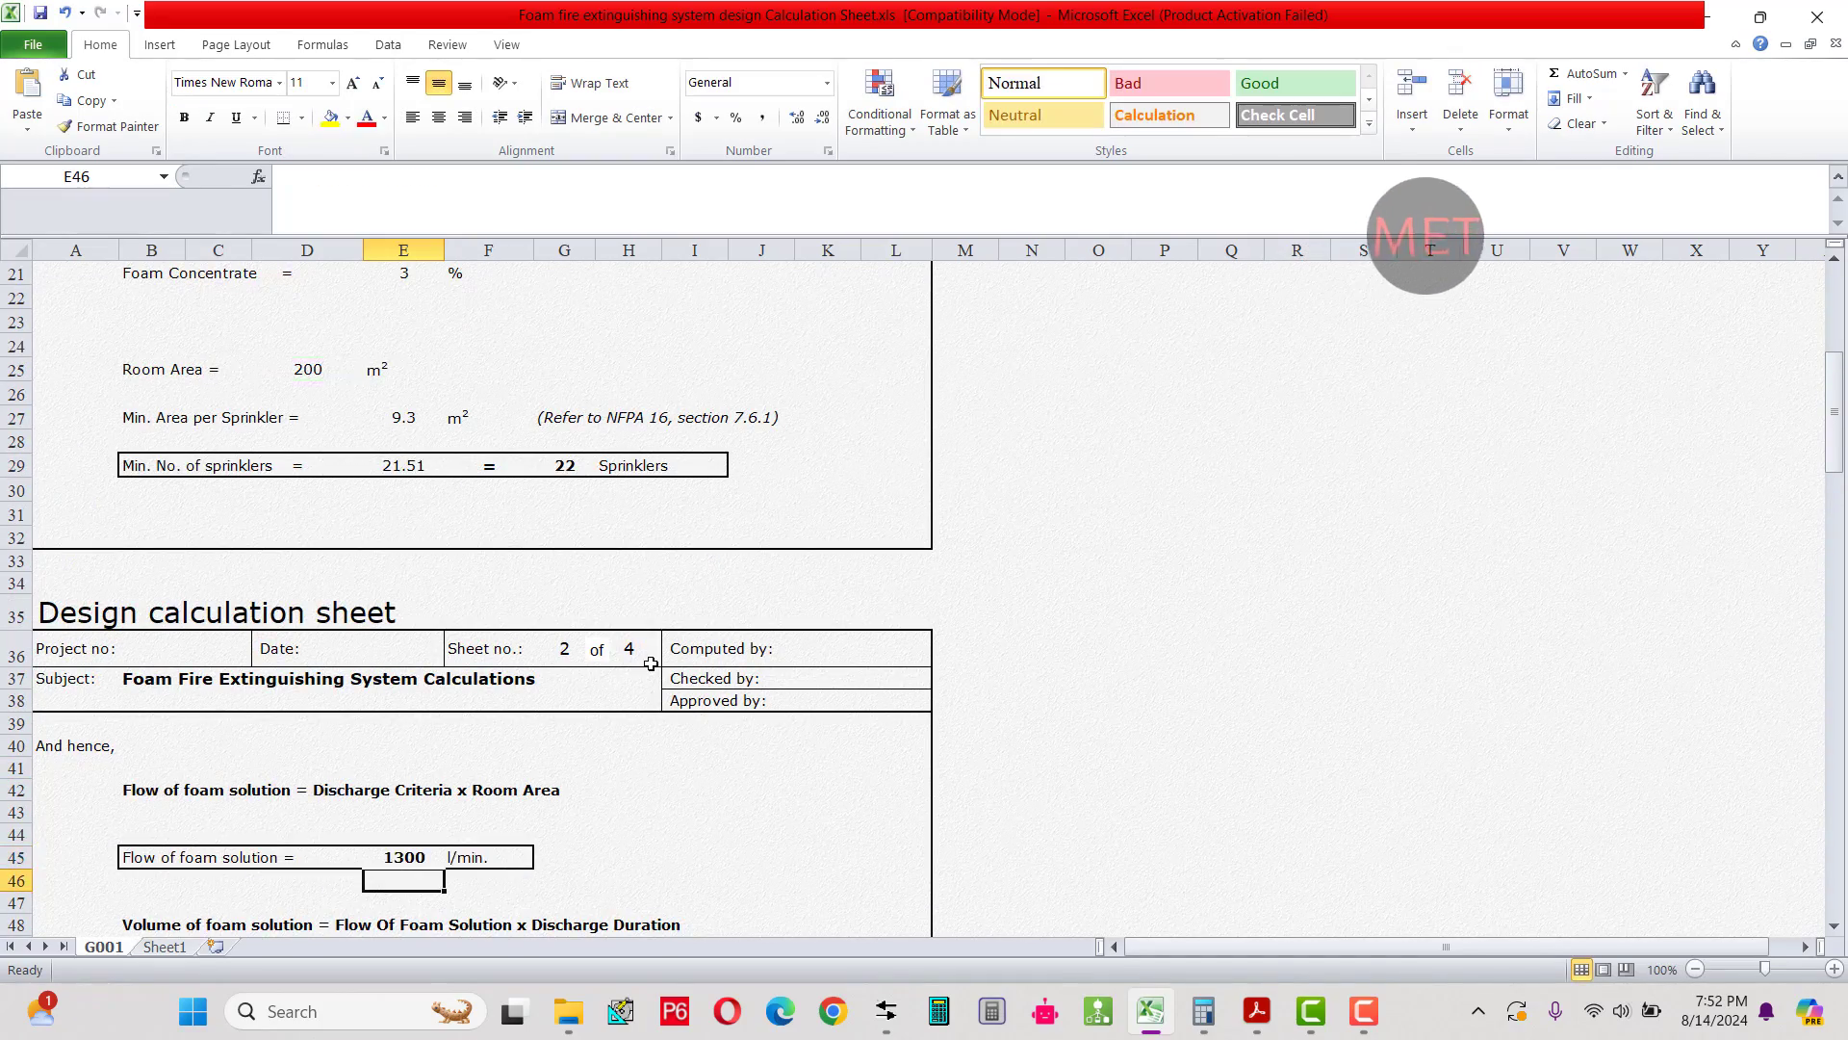
Examine the Volume of foam solution relation in row 48, marking its Flow Of Foam Solution and Discharge Duration terms.
scroll(651, 663, down, 4)
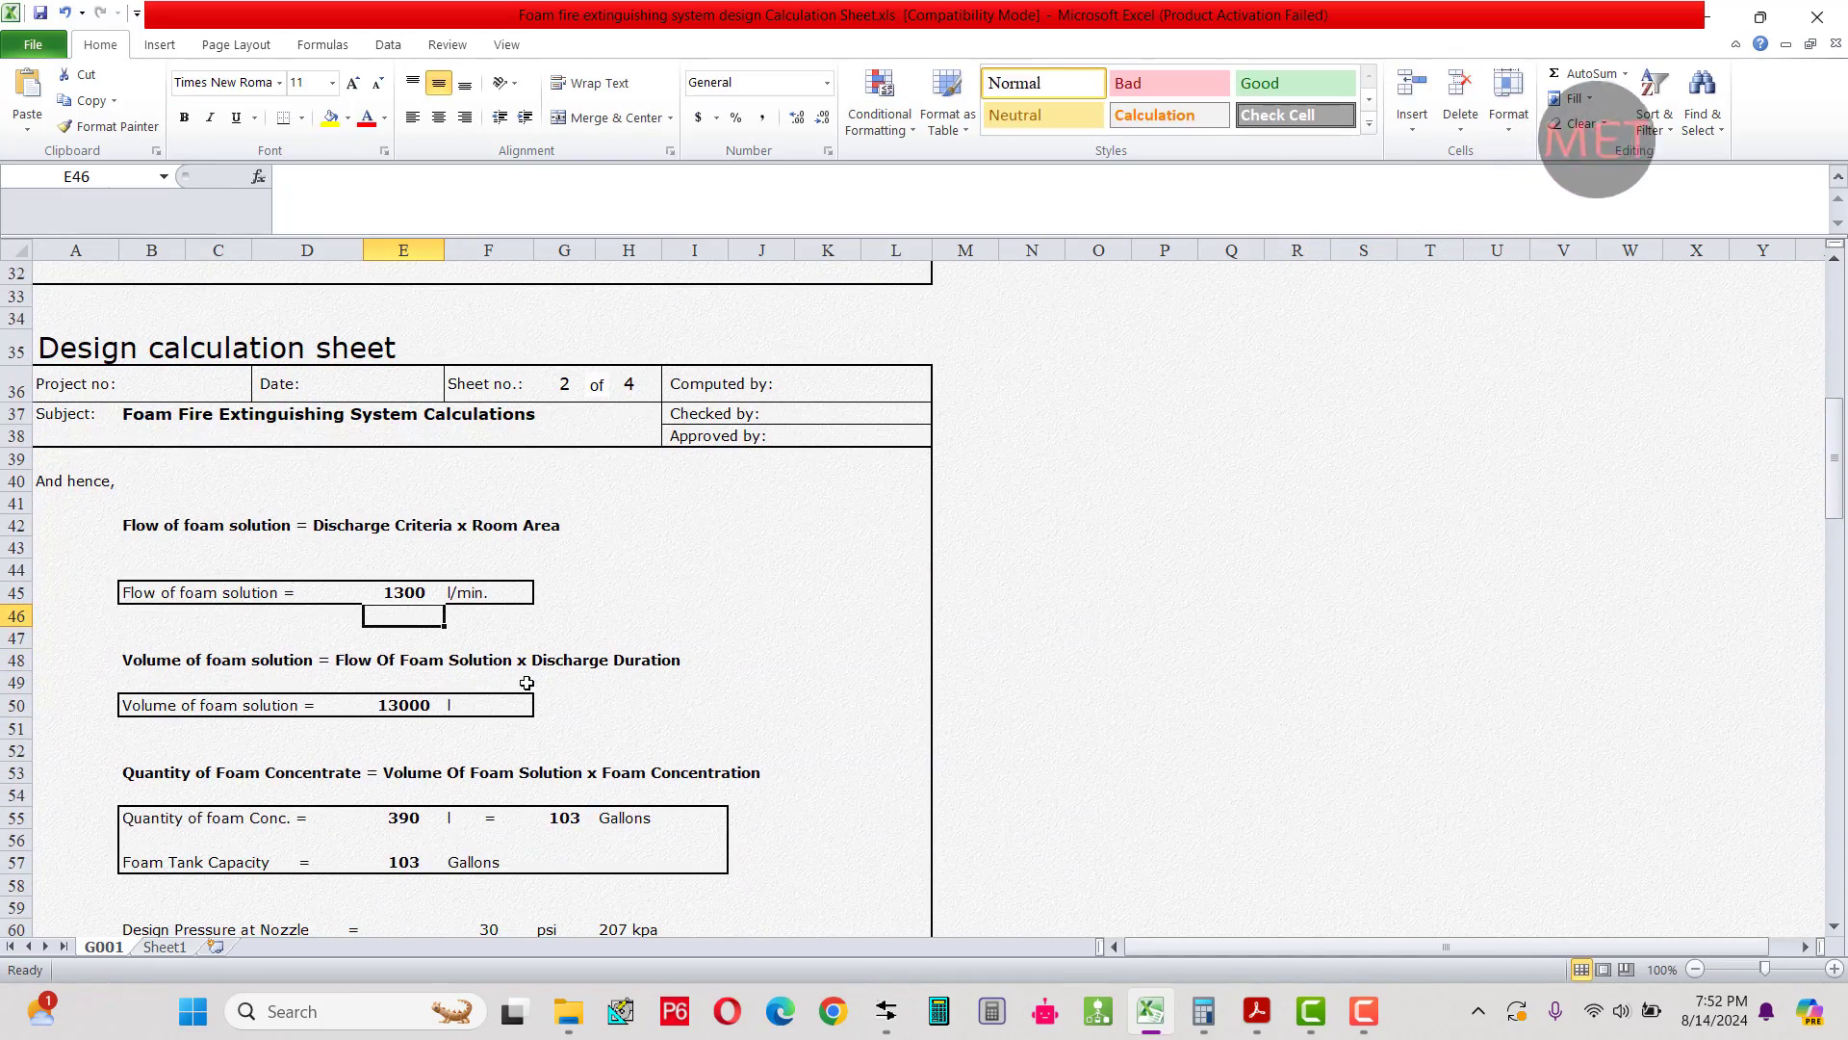
scroll(527, 676, down, 1)
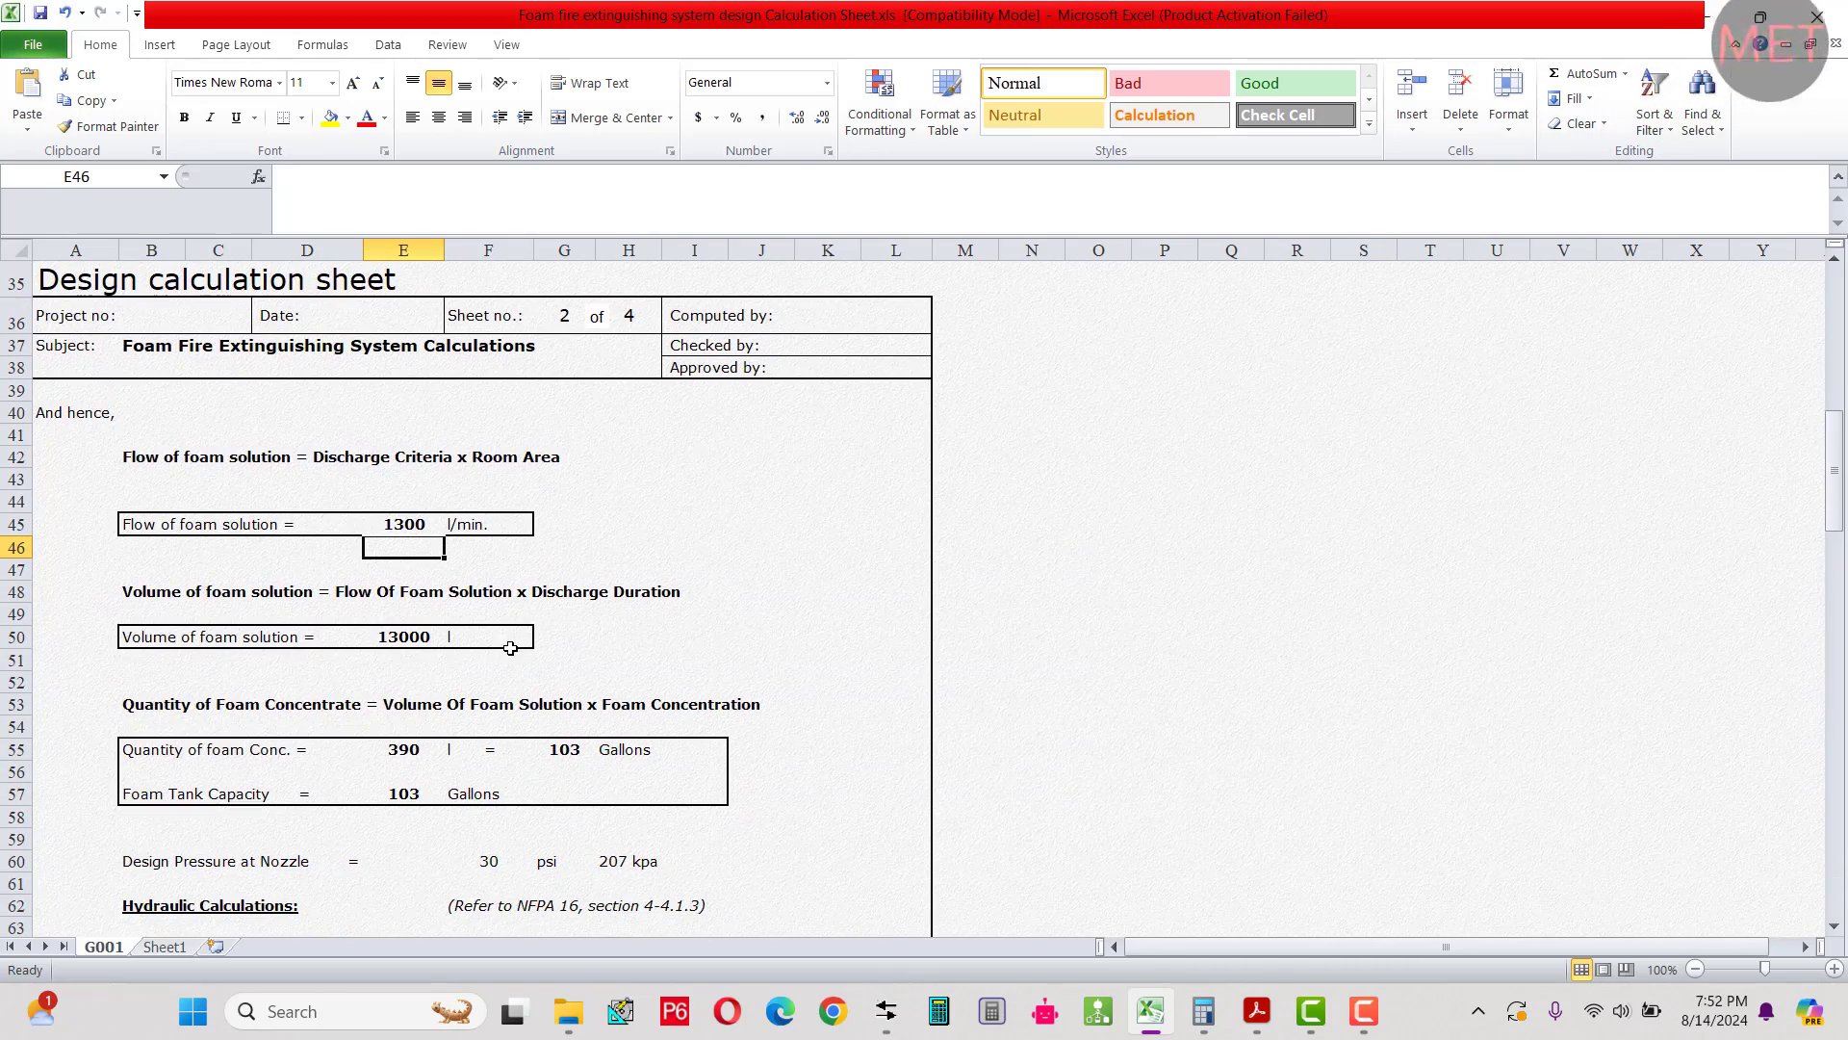
scroll(185, 614, down, 1)
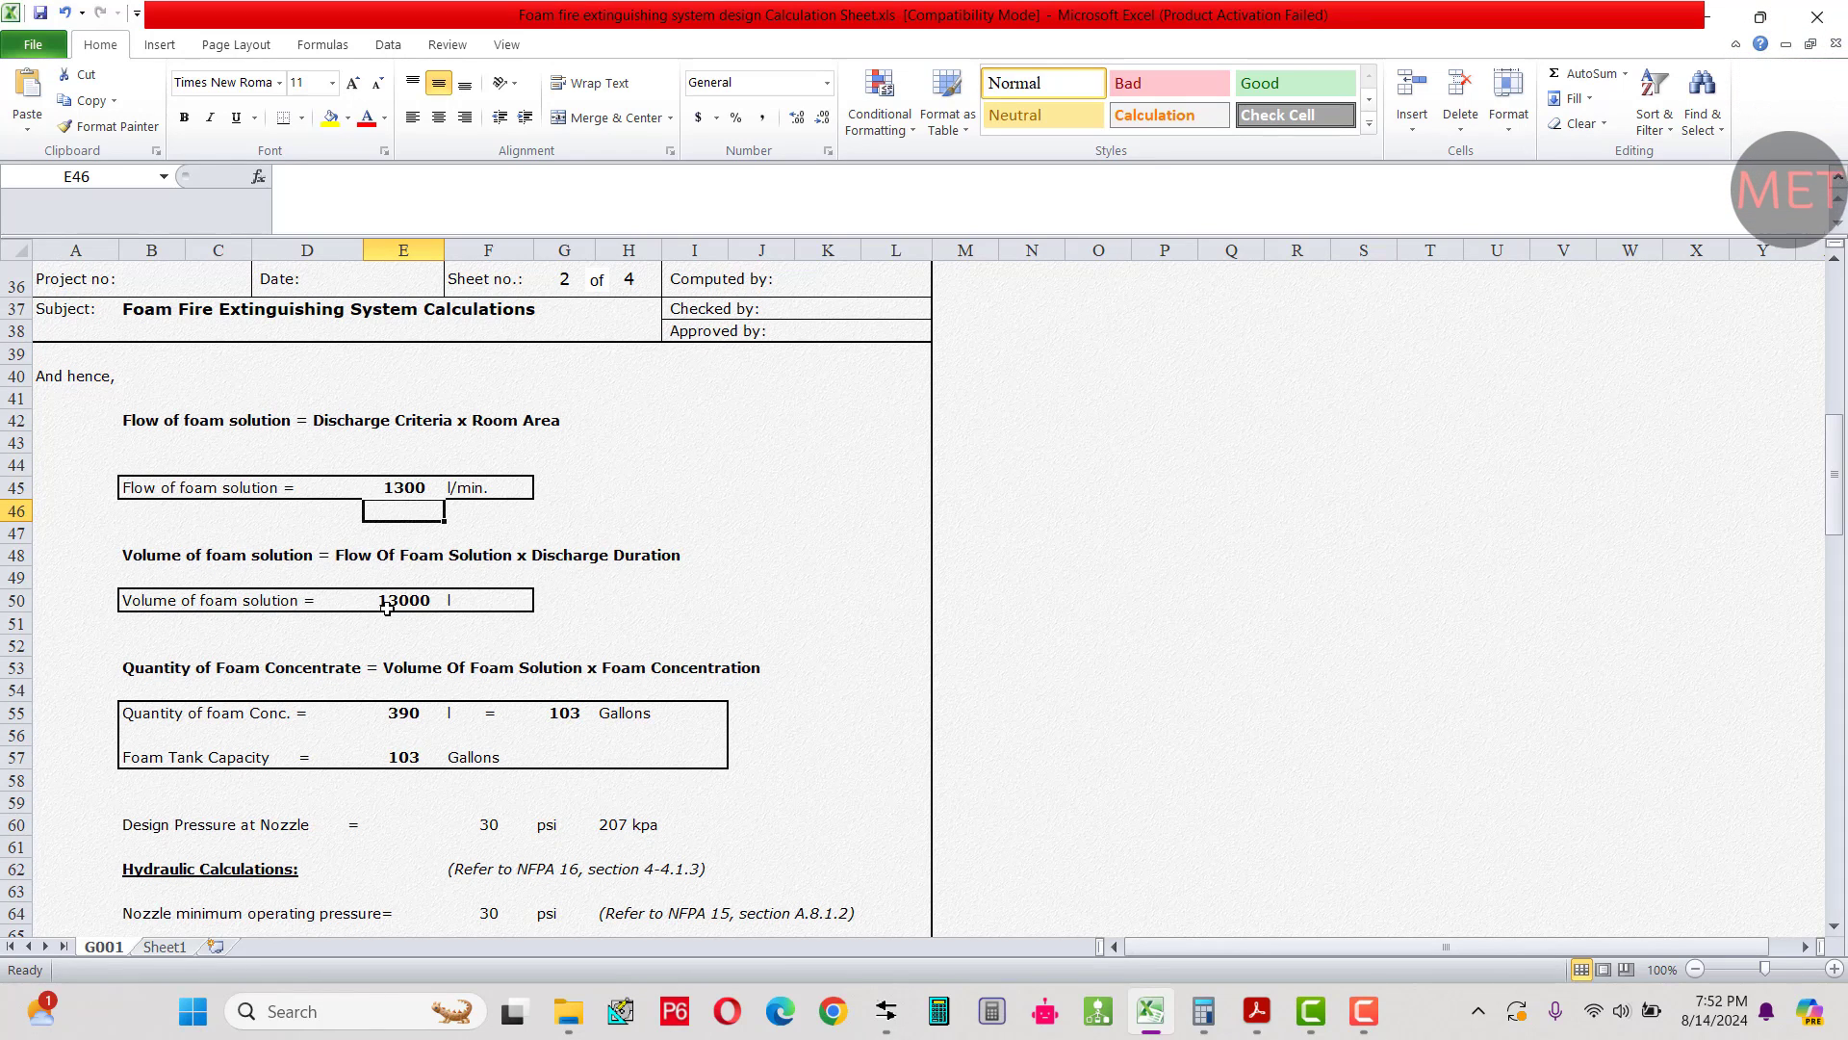
click(433, 558)
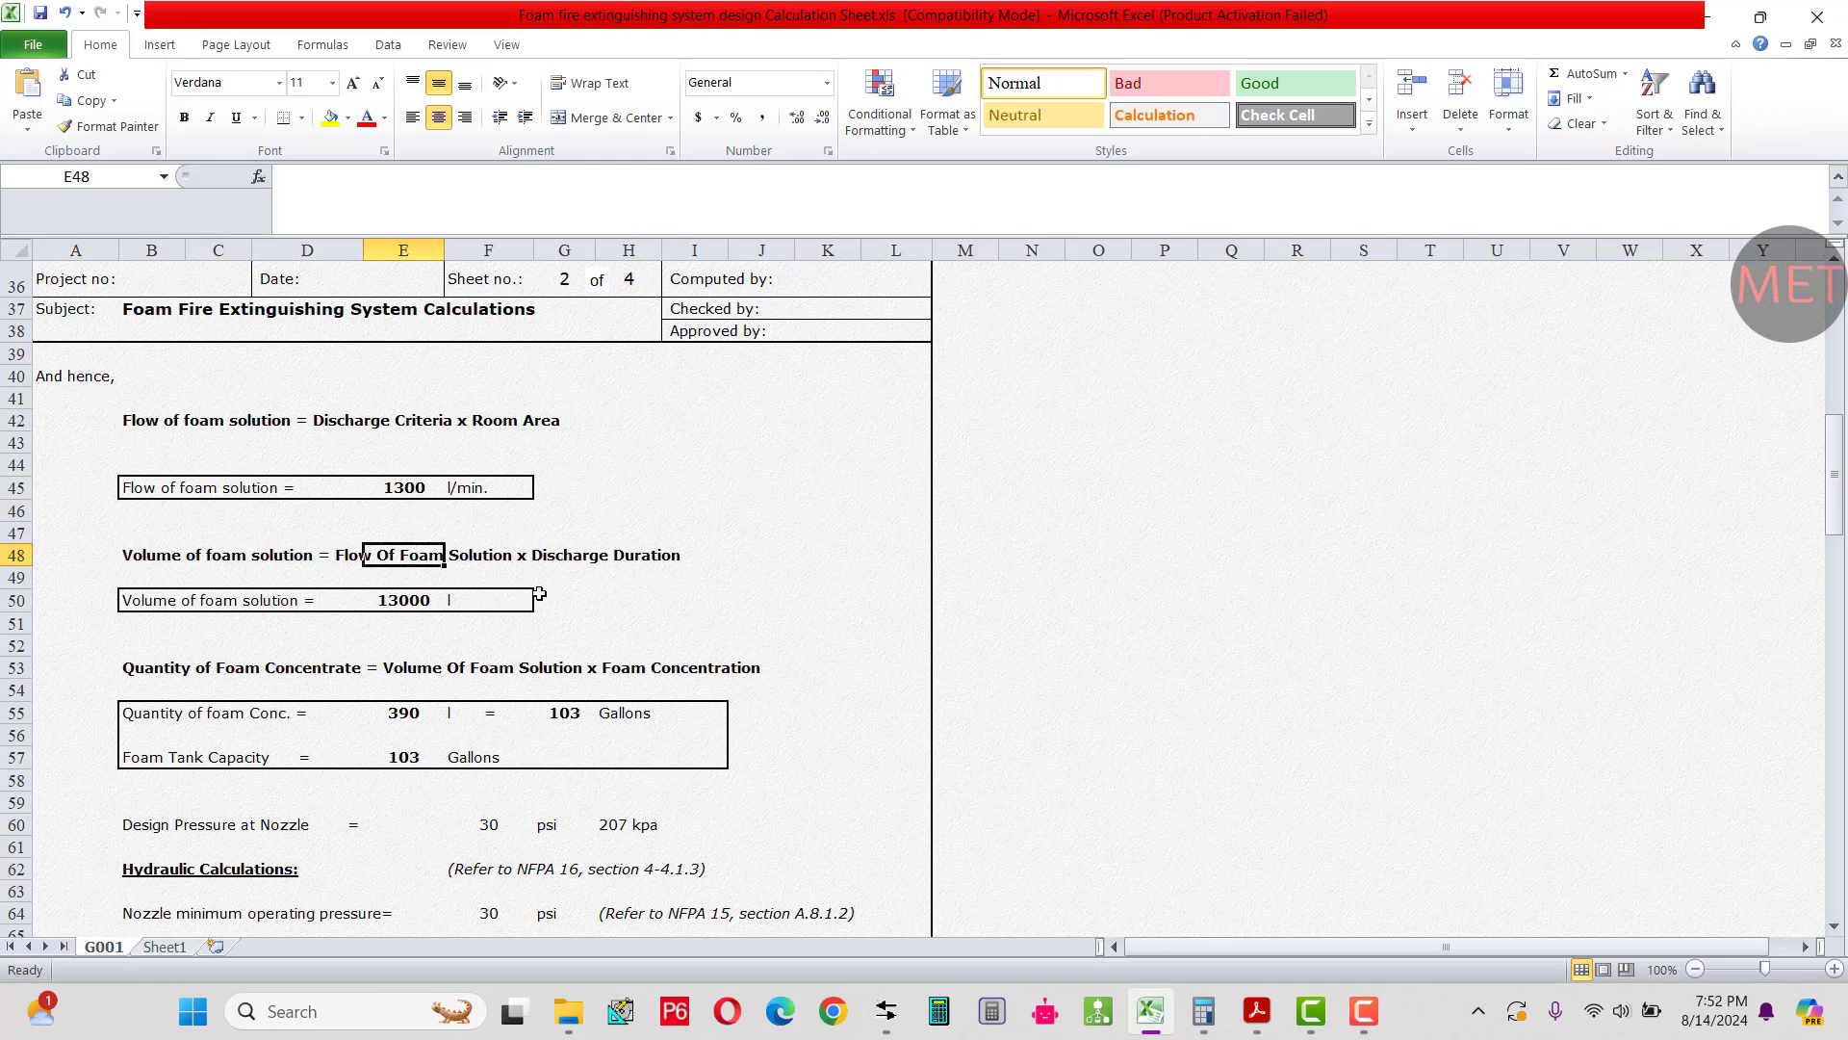
click(585, 557)
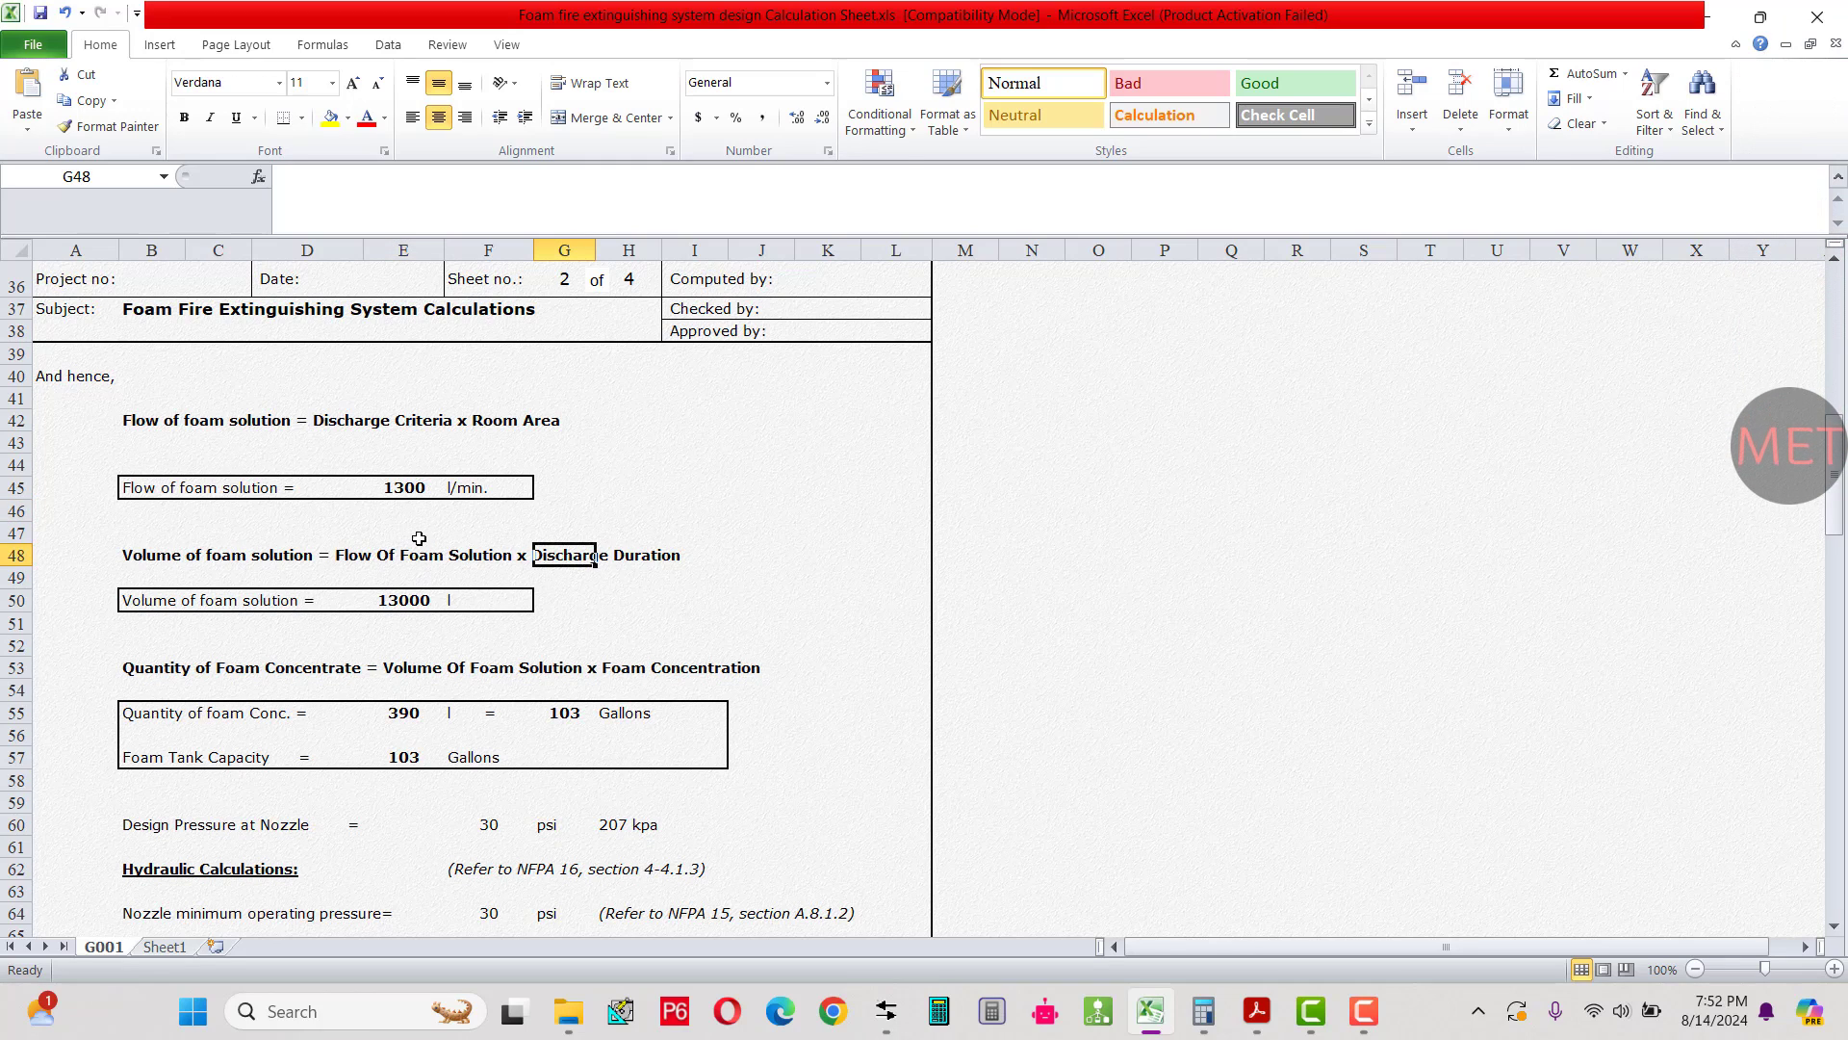
click(222, 488)
click(586, 559)
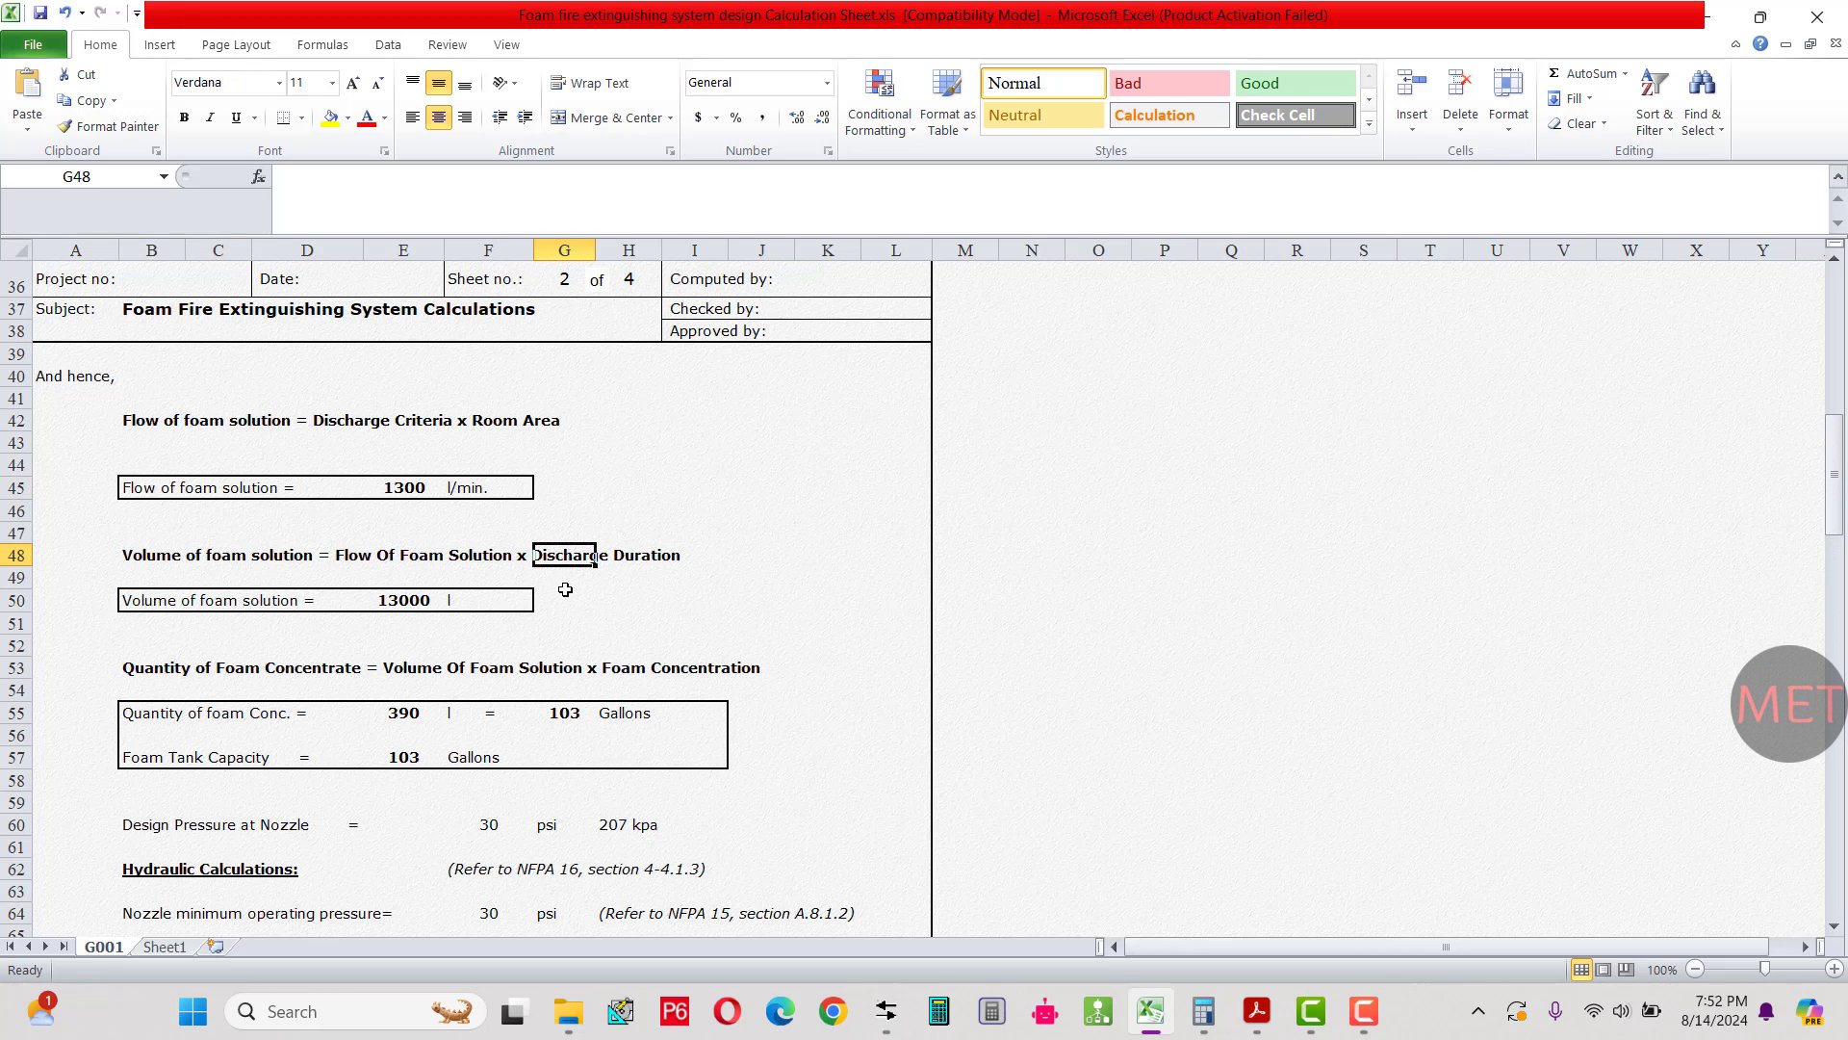
Select the Discharge Duration value across C19:F19 in the design criteria, and return to the volume of foam solution unit in F50.
scroll(557, 607, up, 11)
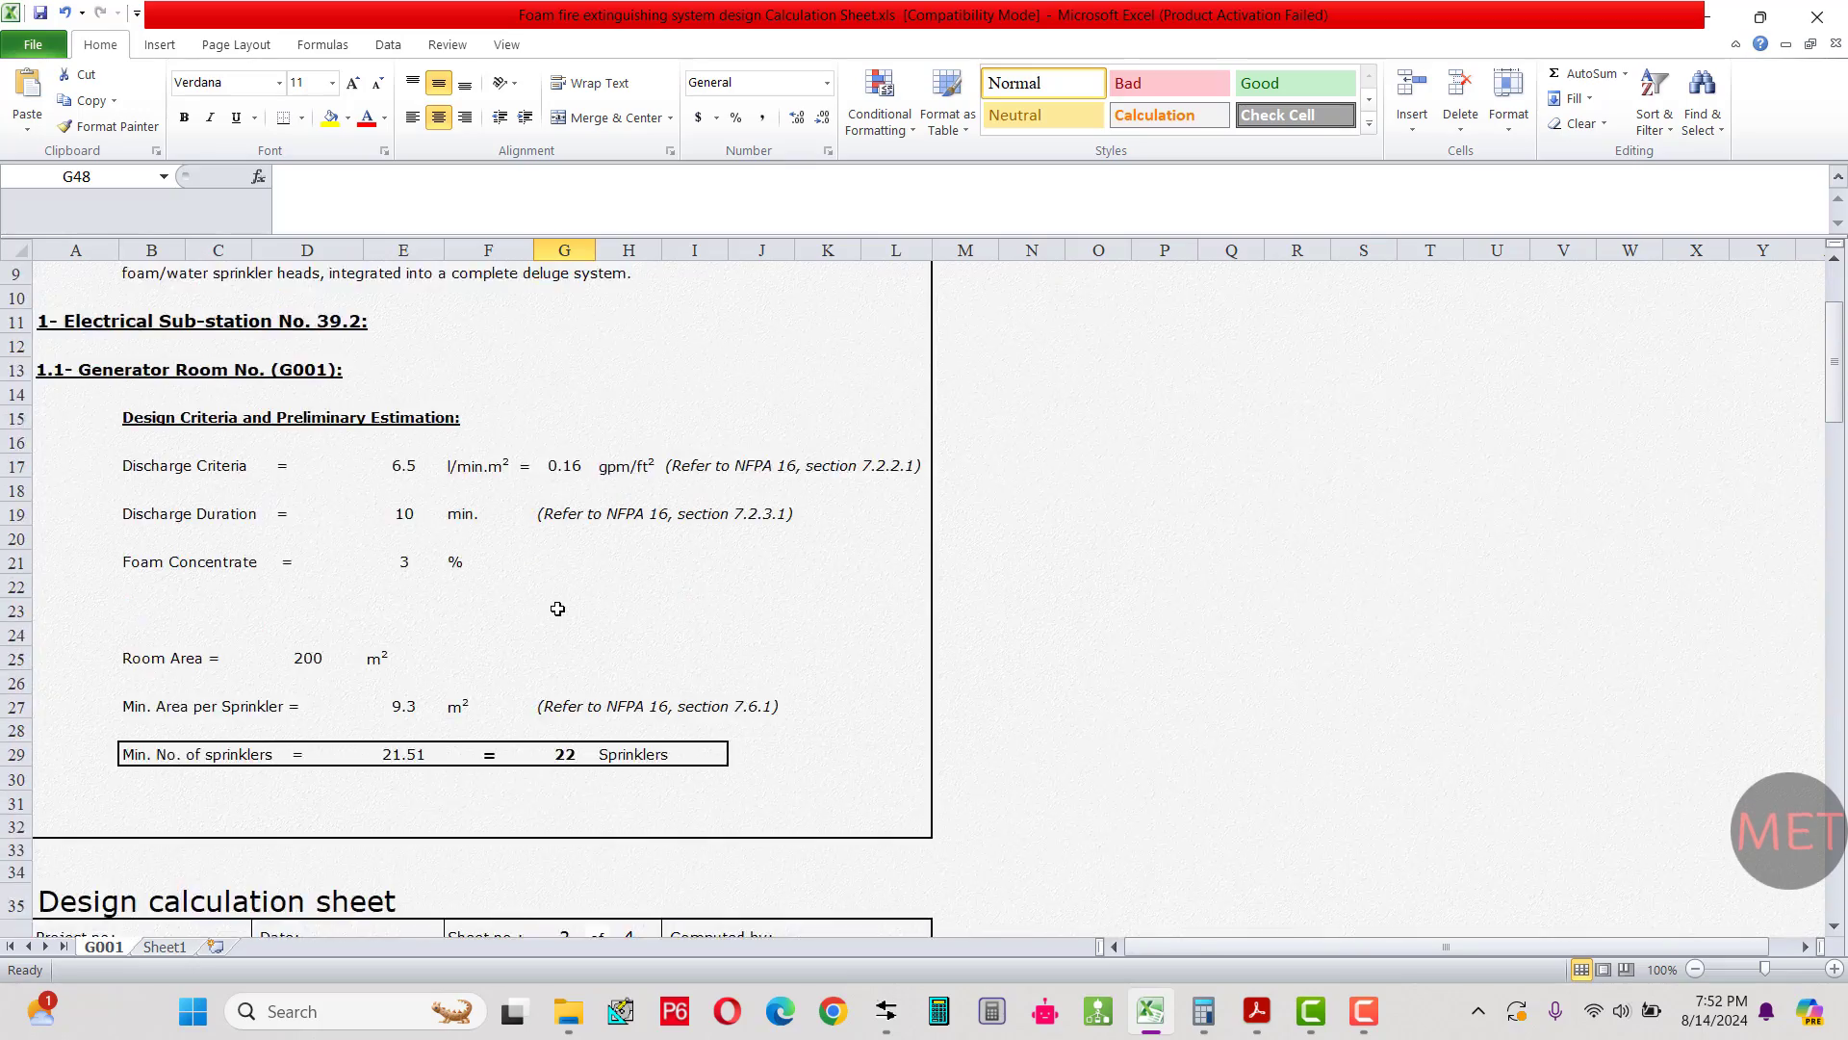
scroll(315, 597, down, 1)
drag(189, 592, 529, 592)
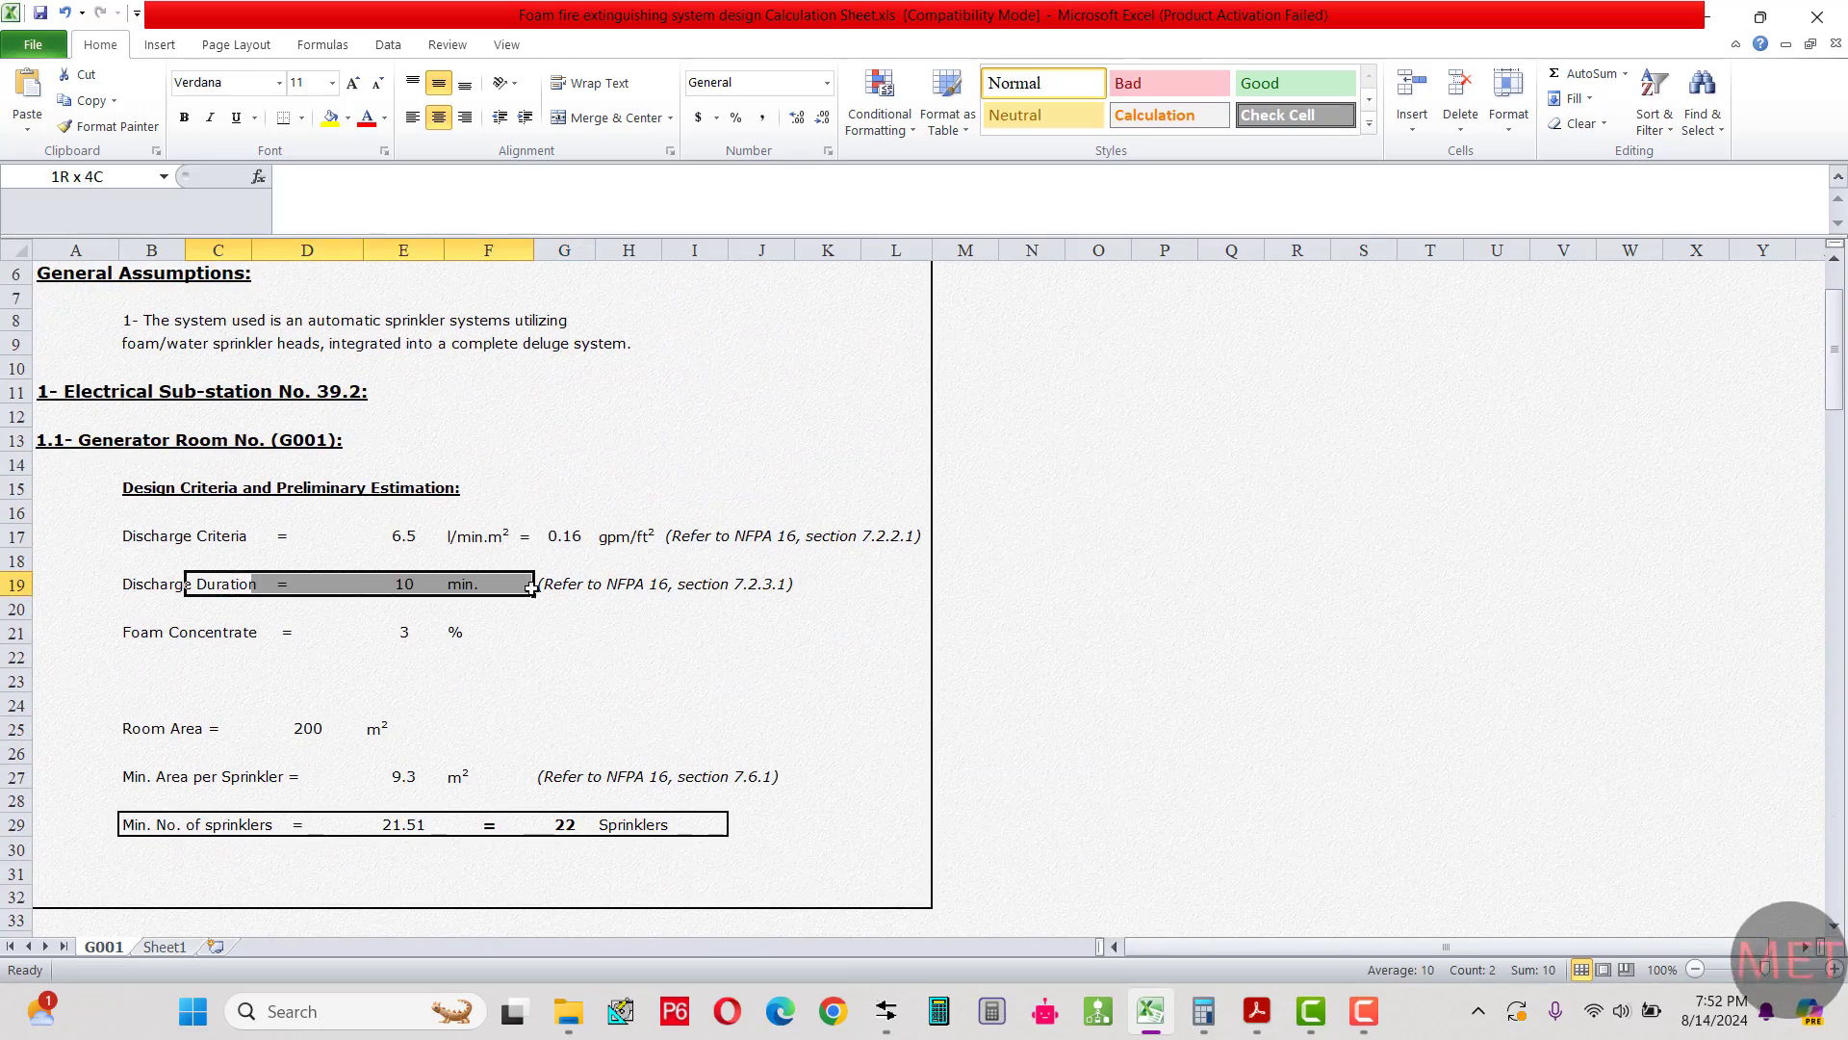
scroll(528, 626, down, 8)
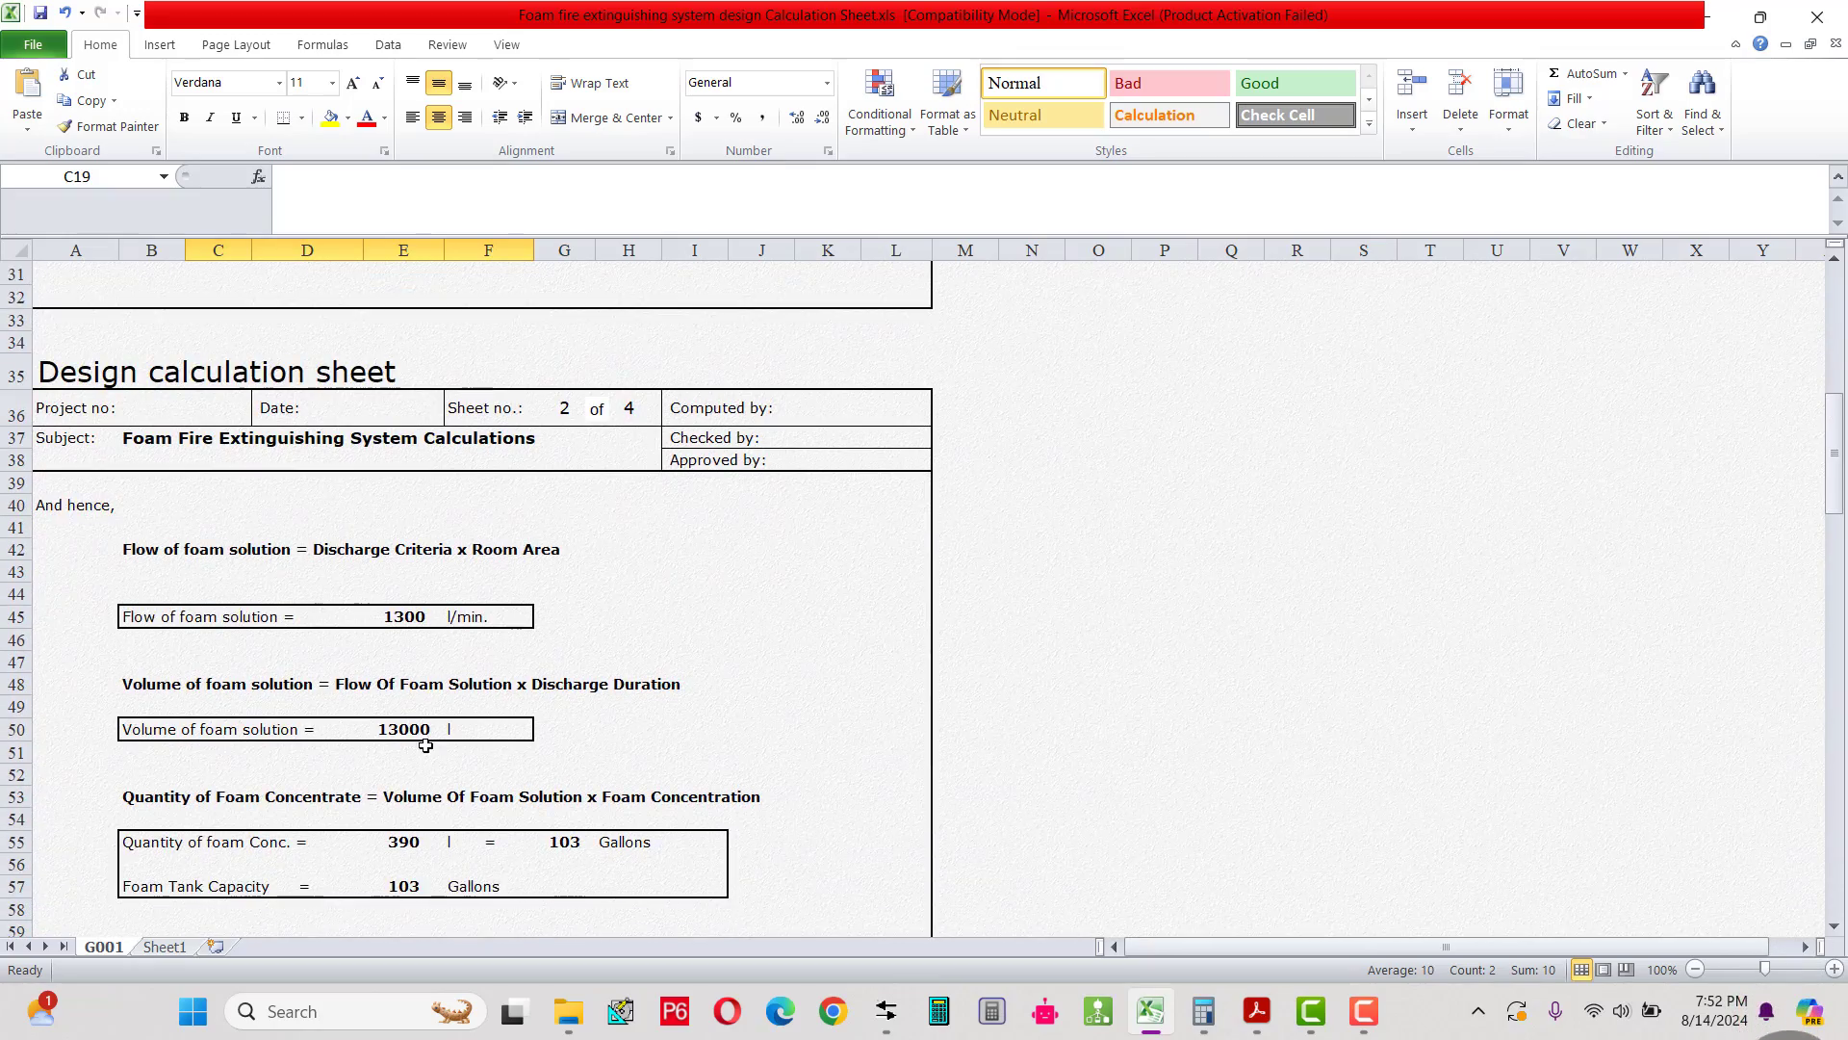
scroll(425, 746, down, 1)
click(478, 689)
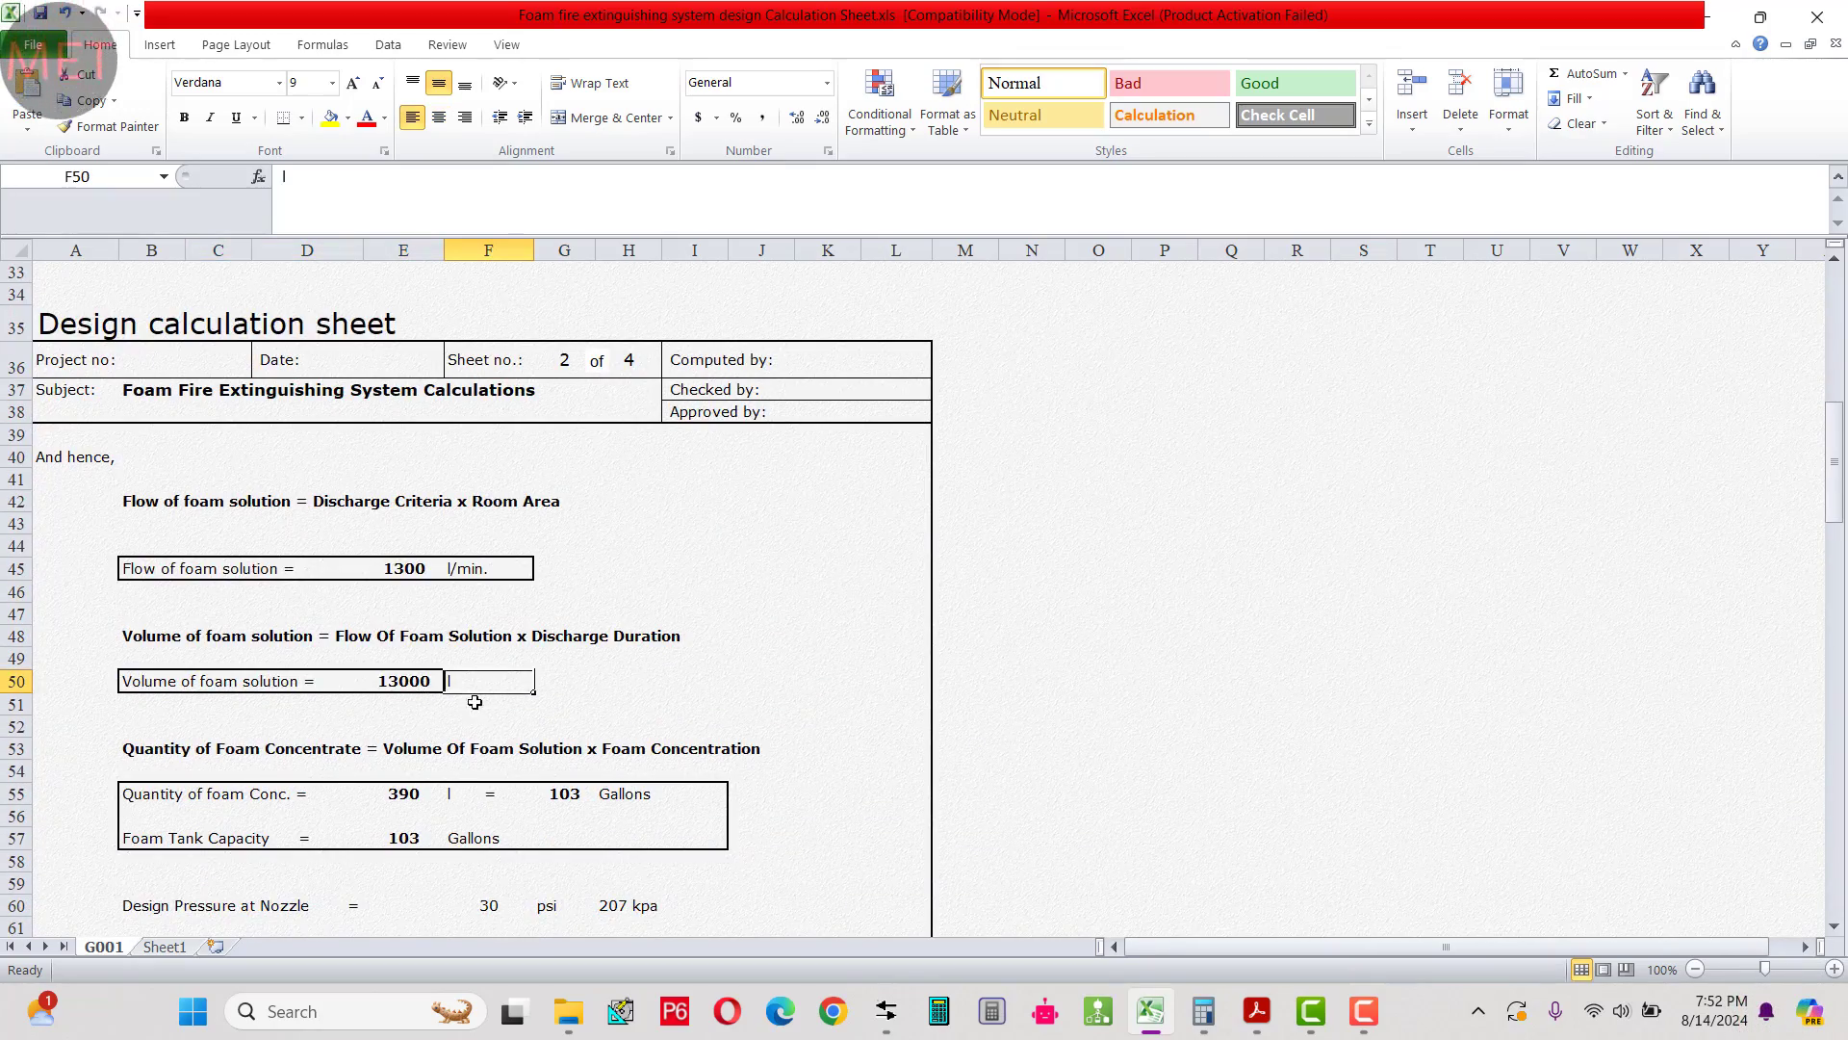
Examine the Quantity of Foam Concentrate relation and trace its concentration to the Foam Concentrate row, selecting B20:F21 in the design criteria.
scroll(474, 701, down, 2)
scroll(471, 701, down, 1)
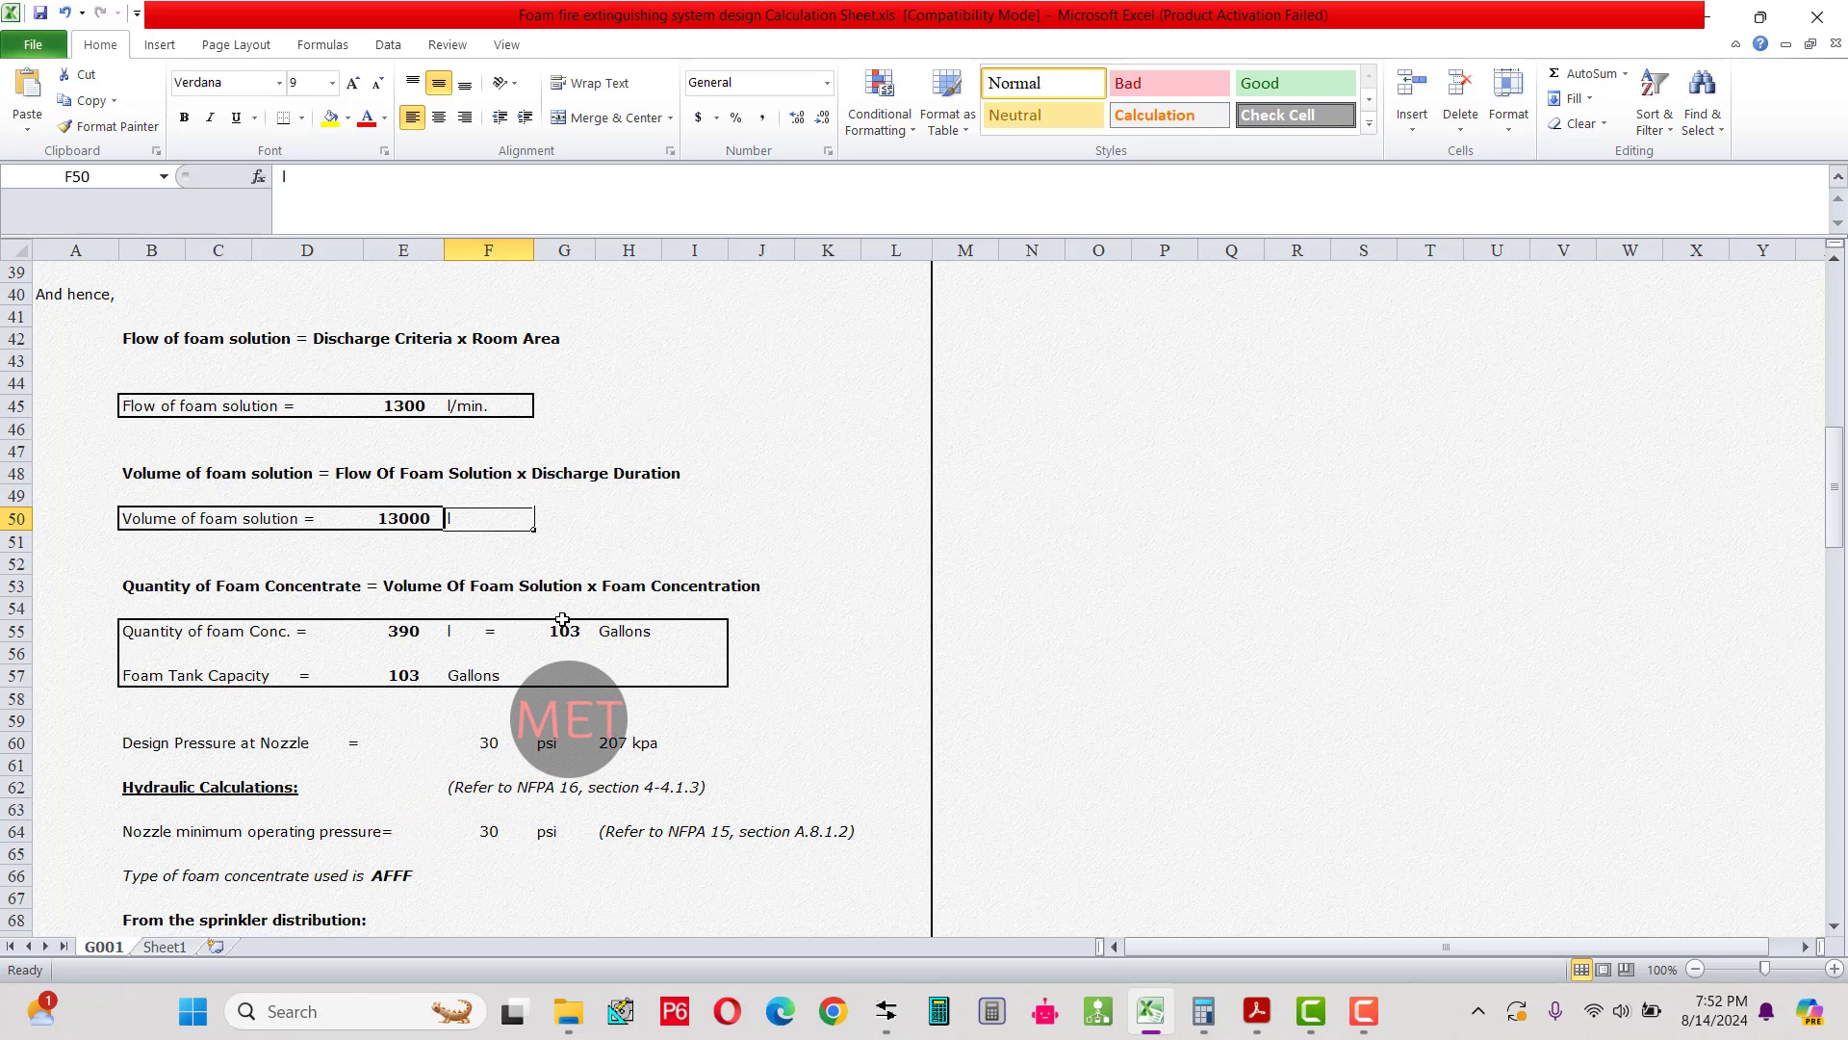
scroll(469, 609, up, 2)
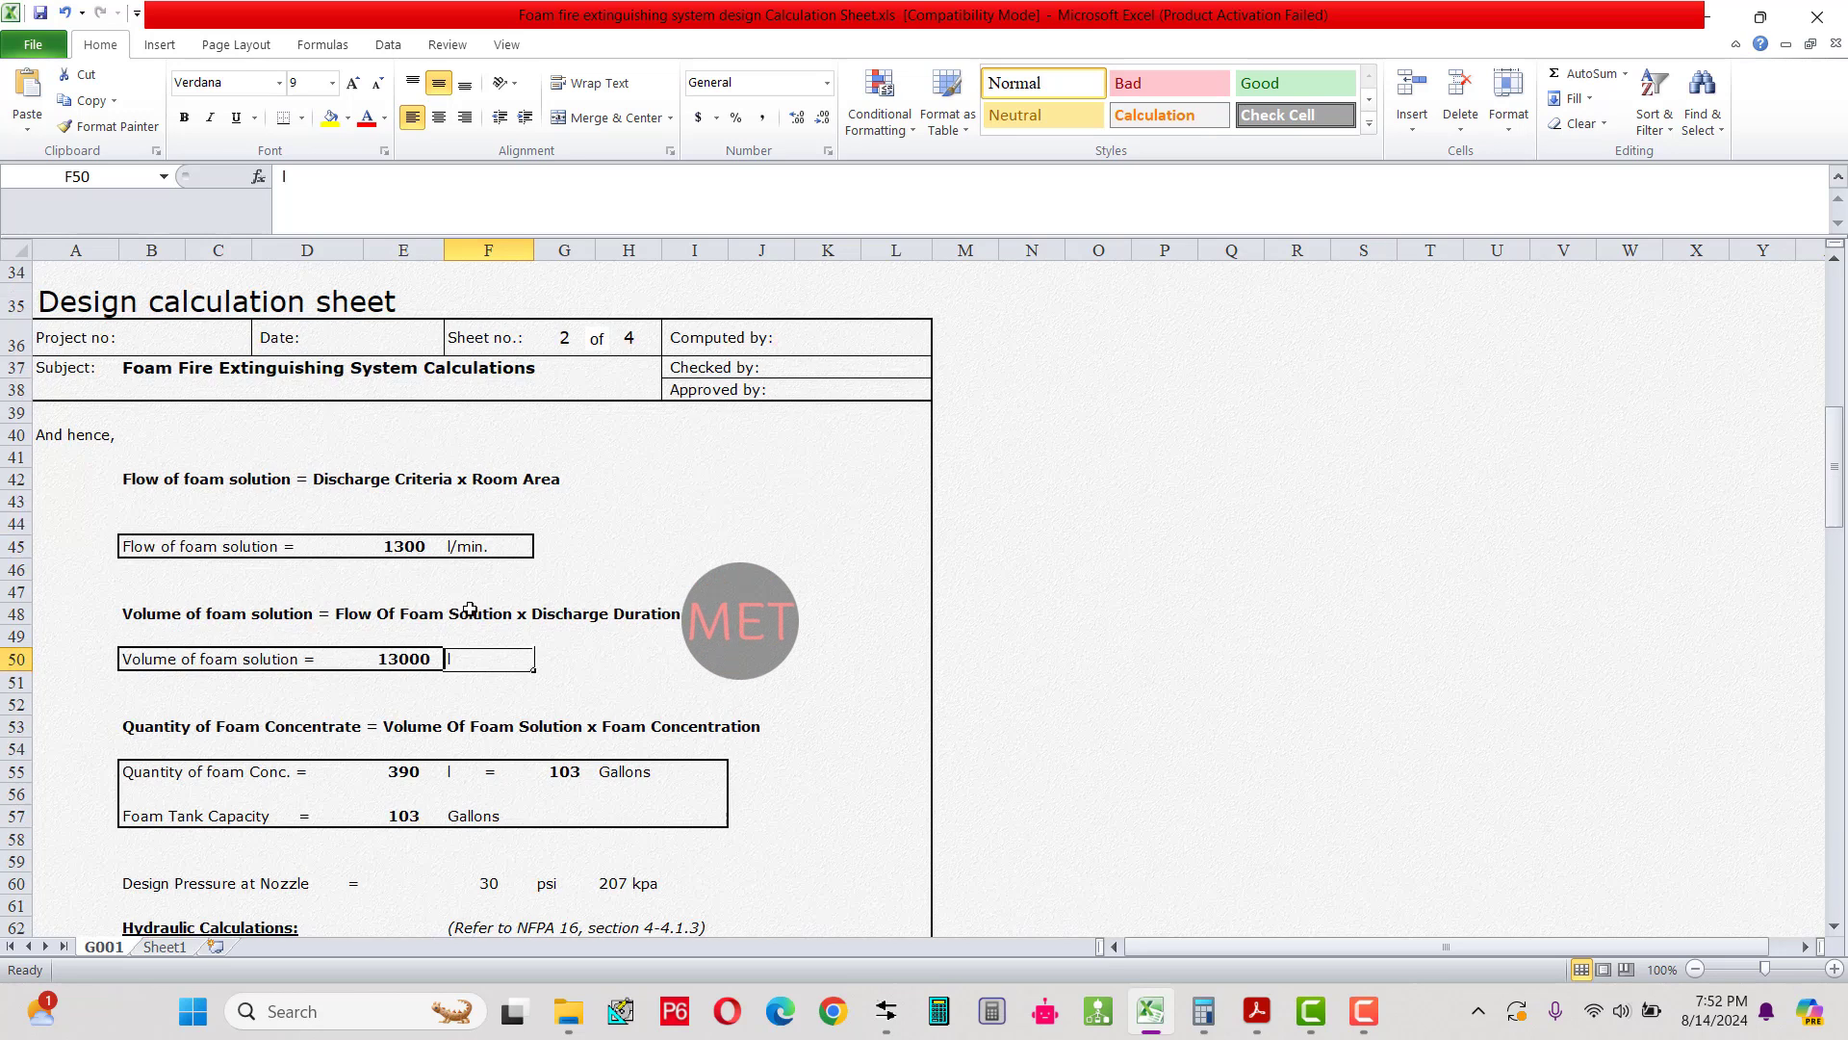
scroll(470, 609, up, 6)
drag(165, 399, 467, 417)
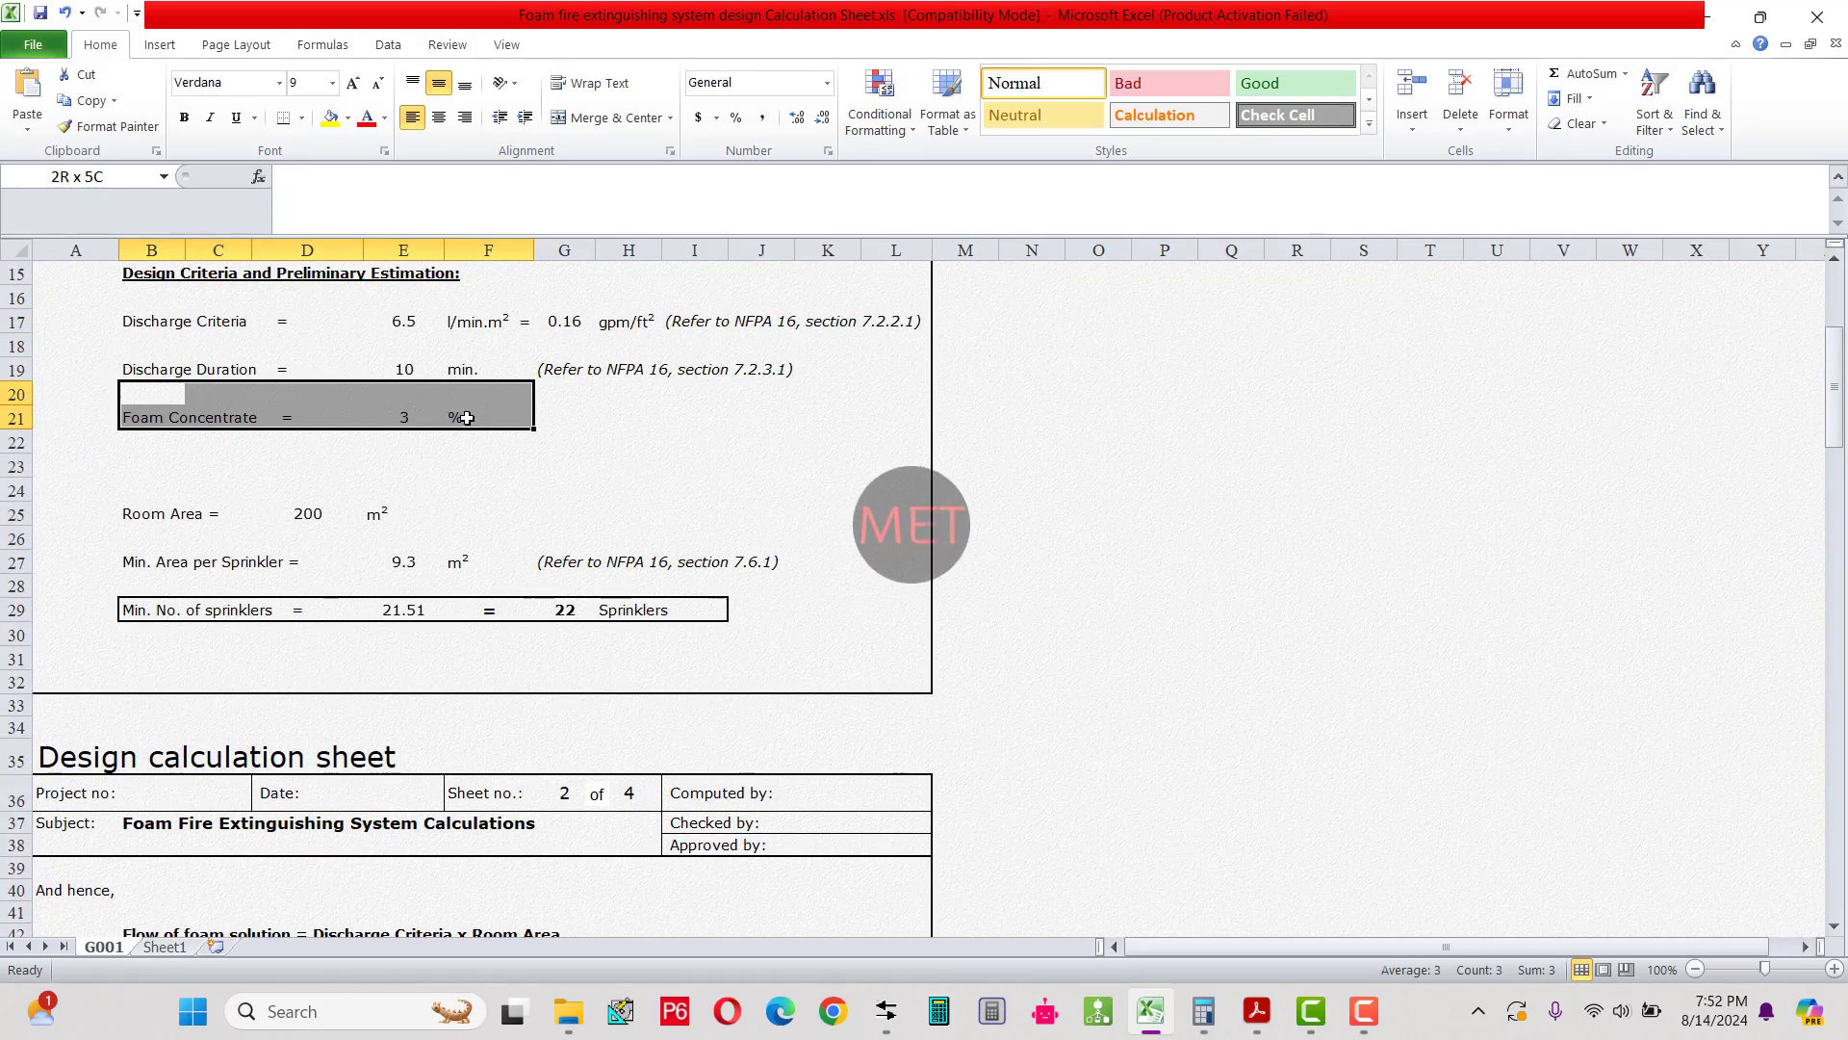
scroll(590, 741, down, 7)
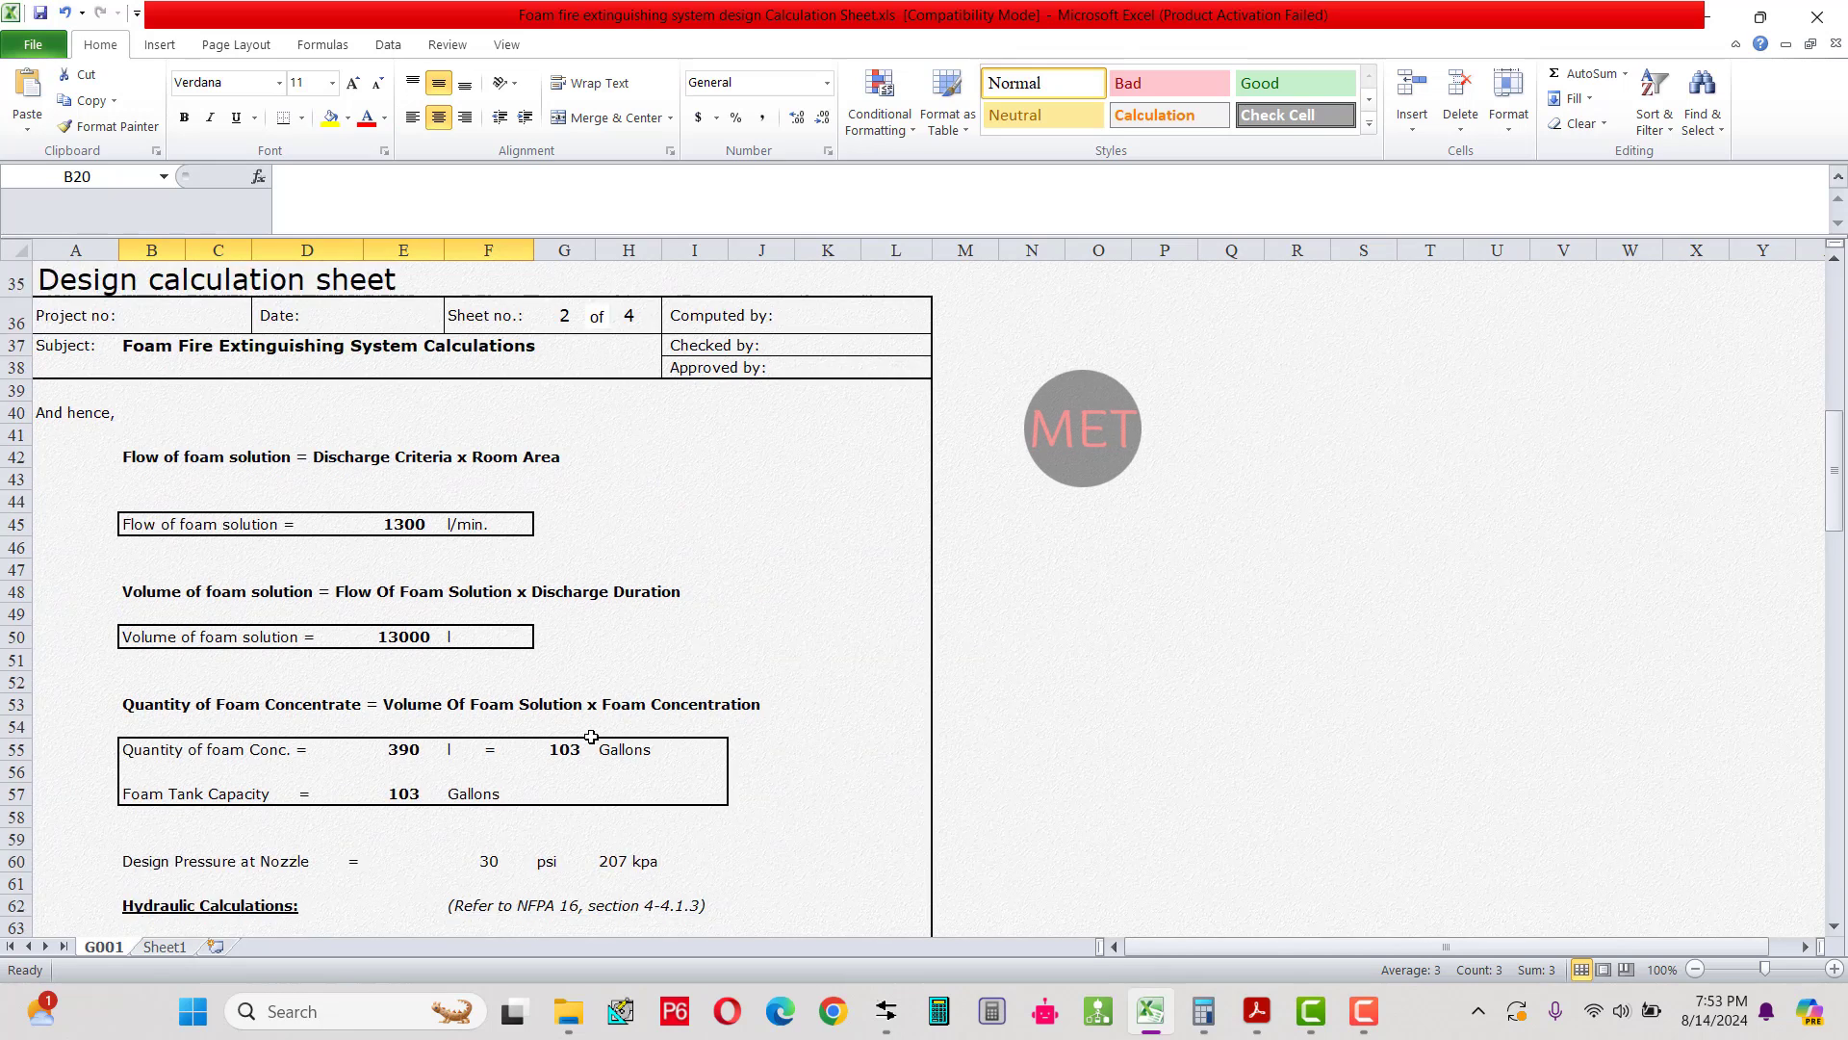
scroll(591, 737, down, 1)
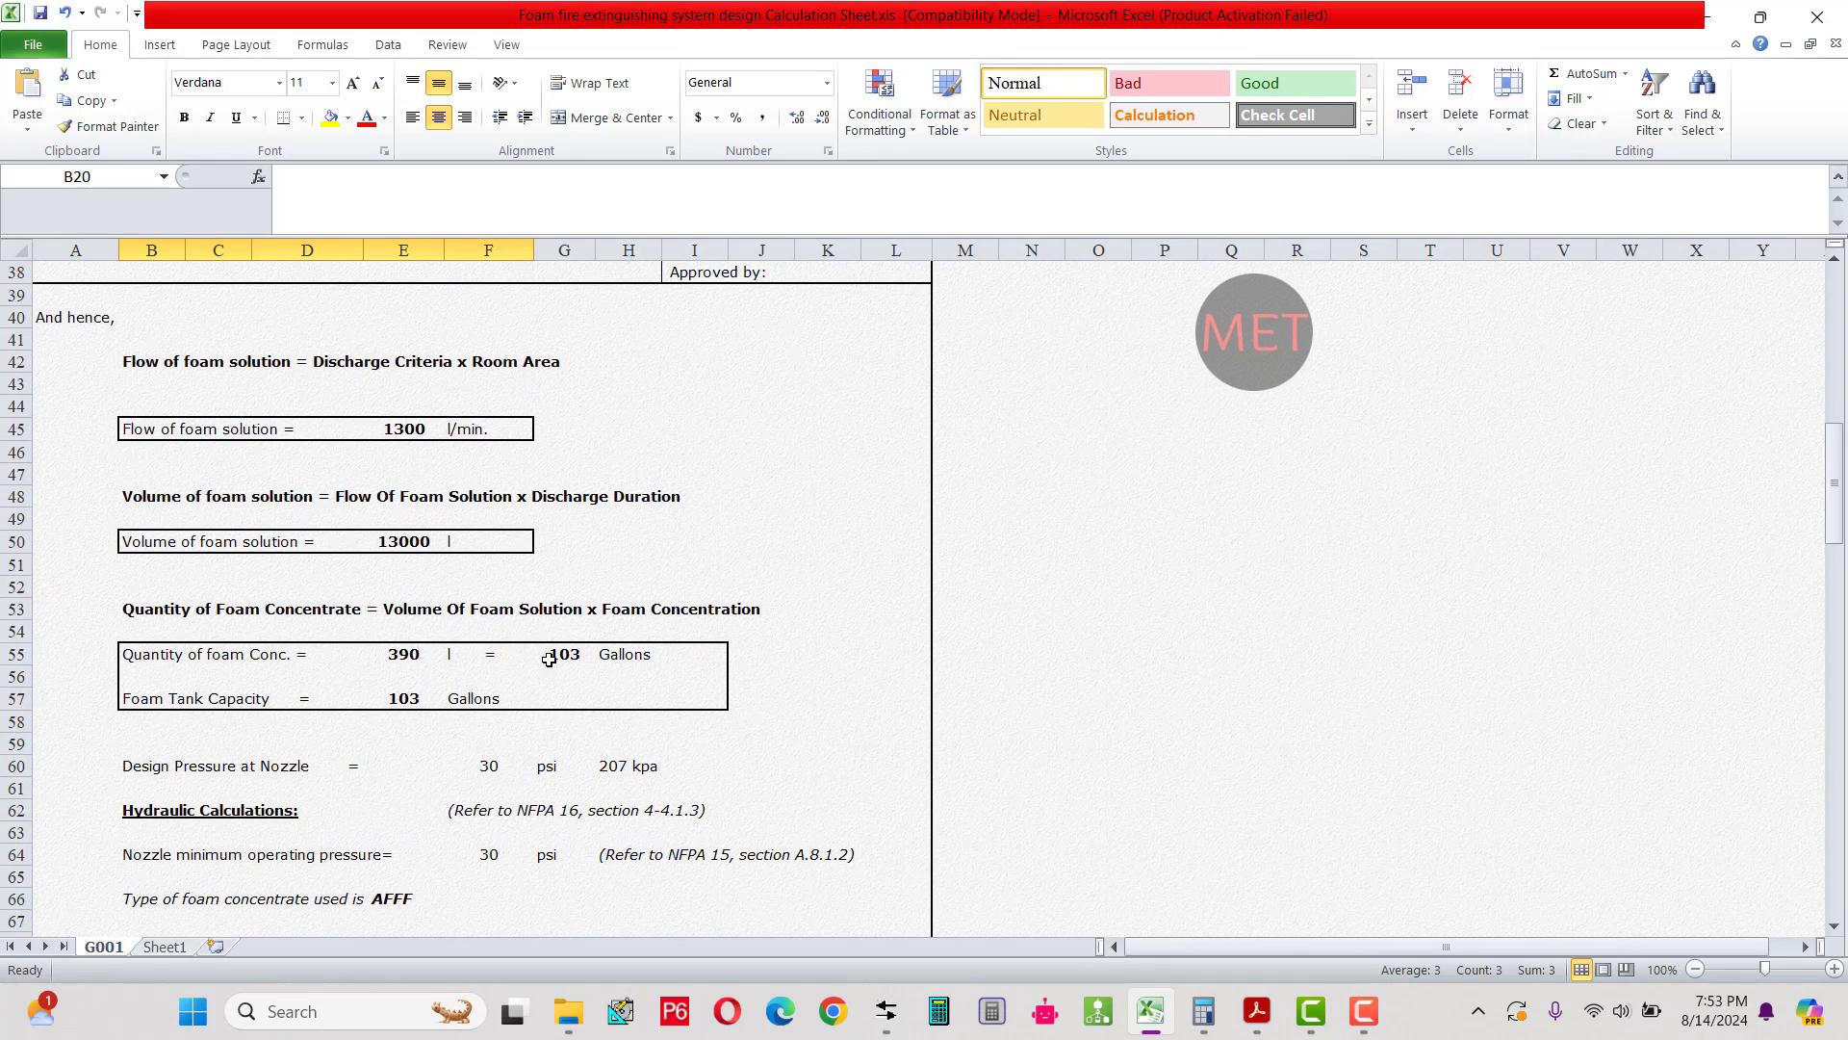
Examine the foam concentrate quantity in litres and gallons, and select the block with the Foam Tank Capacity across B55:H57.
click(450, 659)
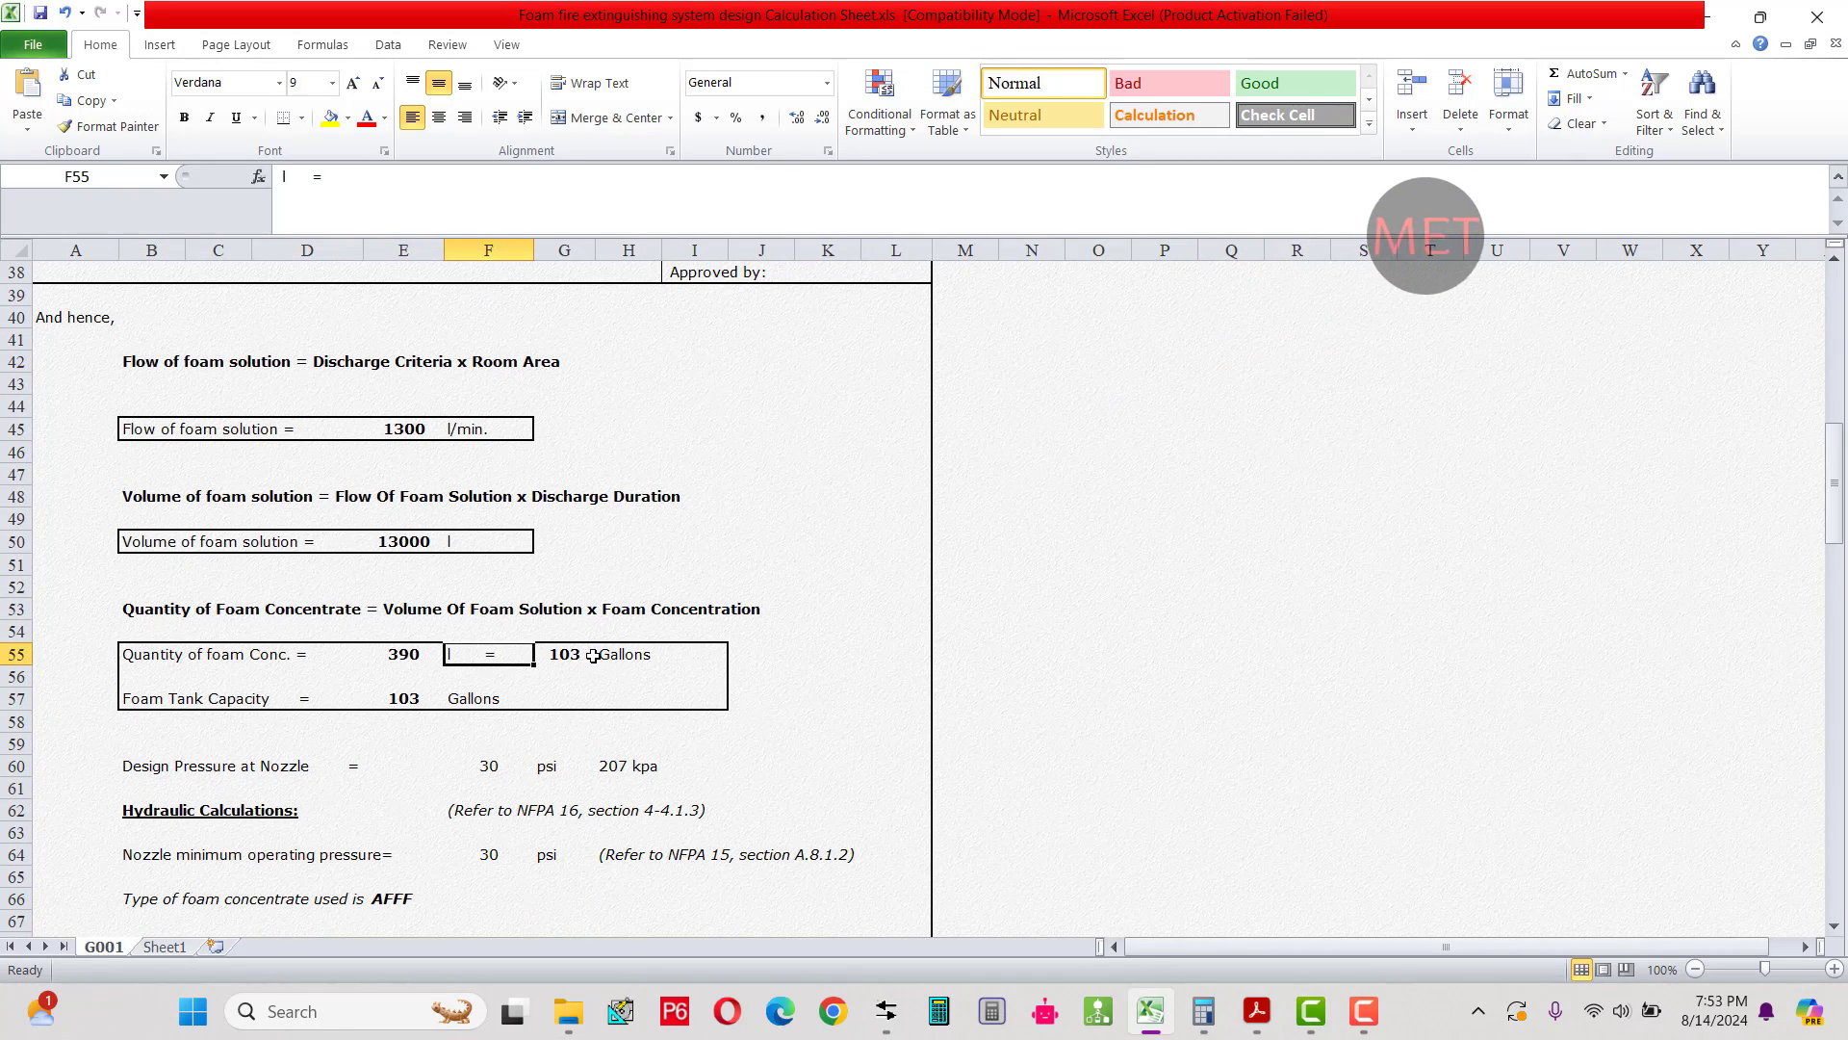
click(630, 655)
scroll(624, 735, down, 1)
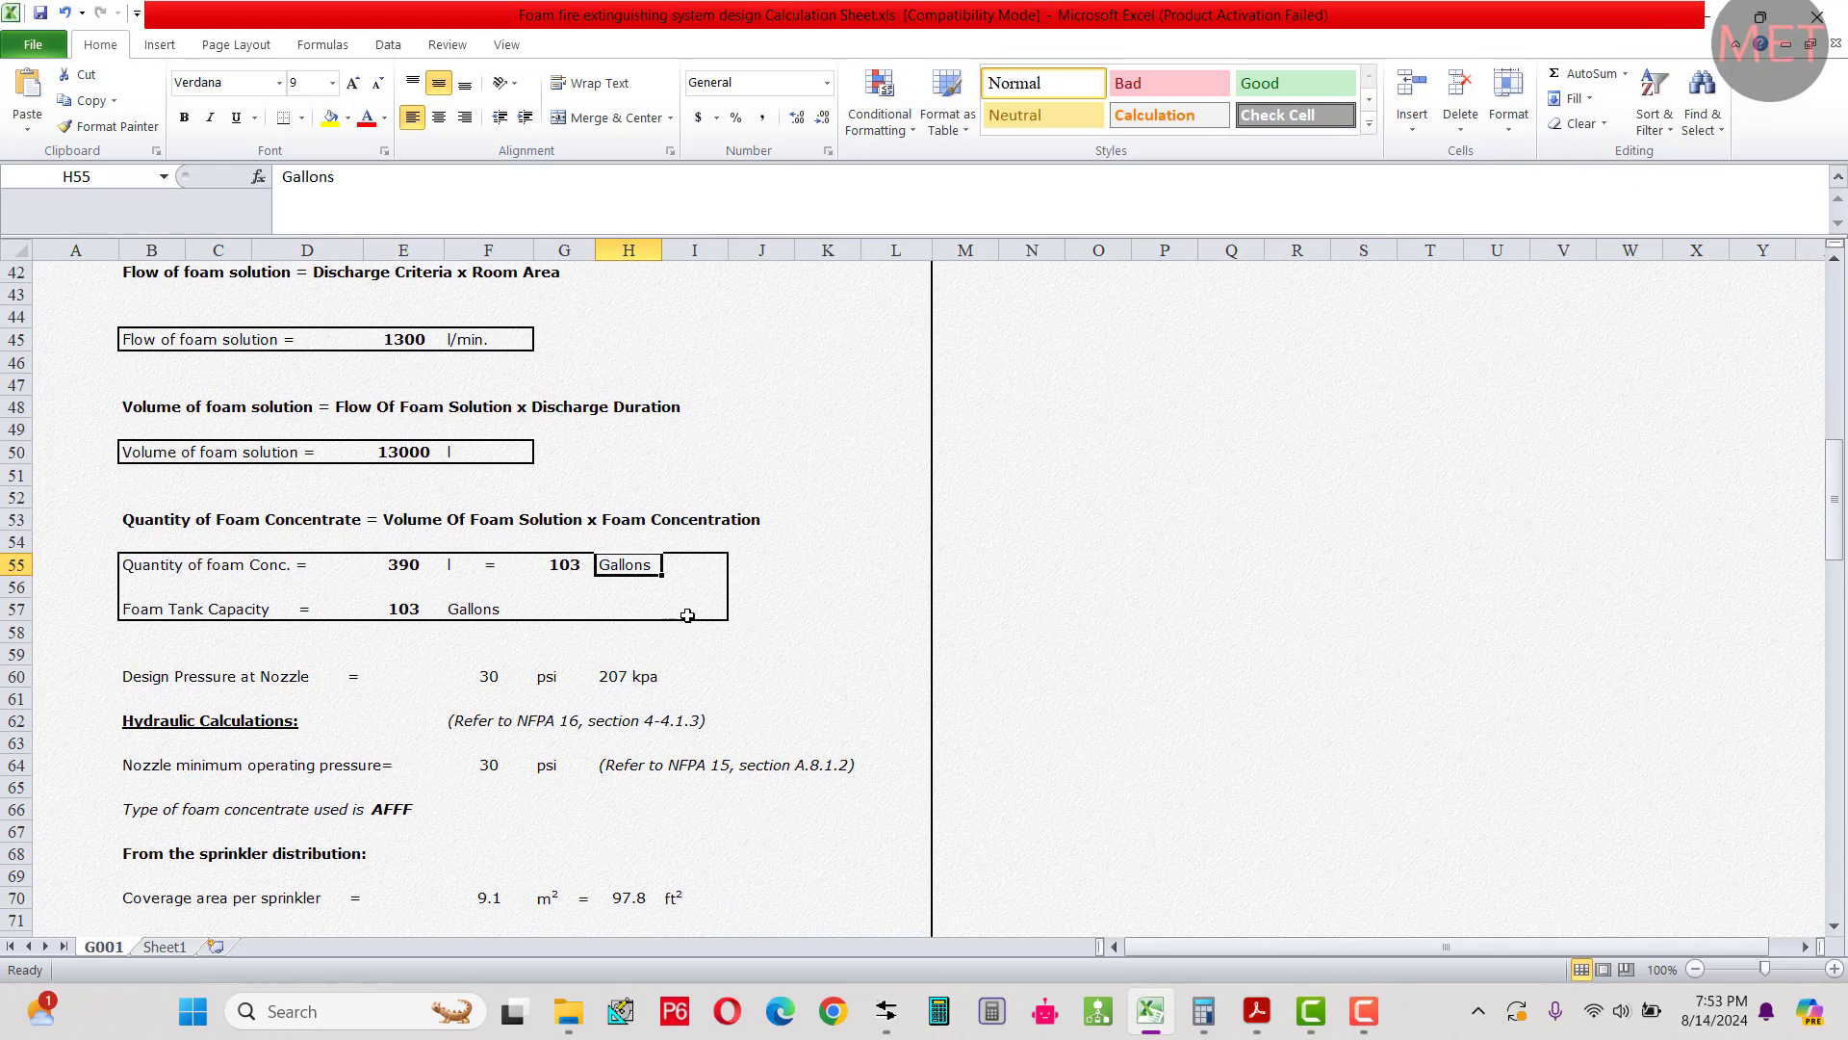
drag(687, 615, 411, 609)
drag(264, 597, 154, 549)
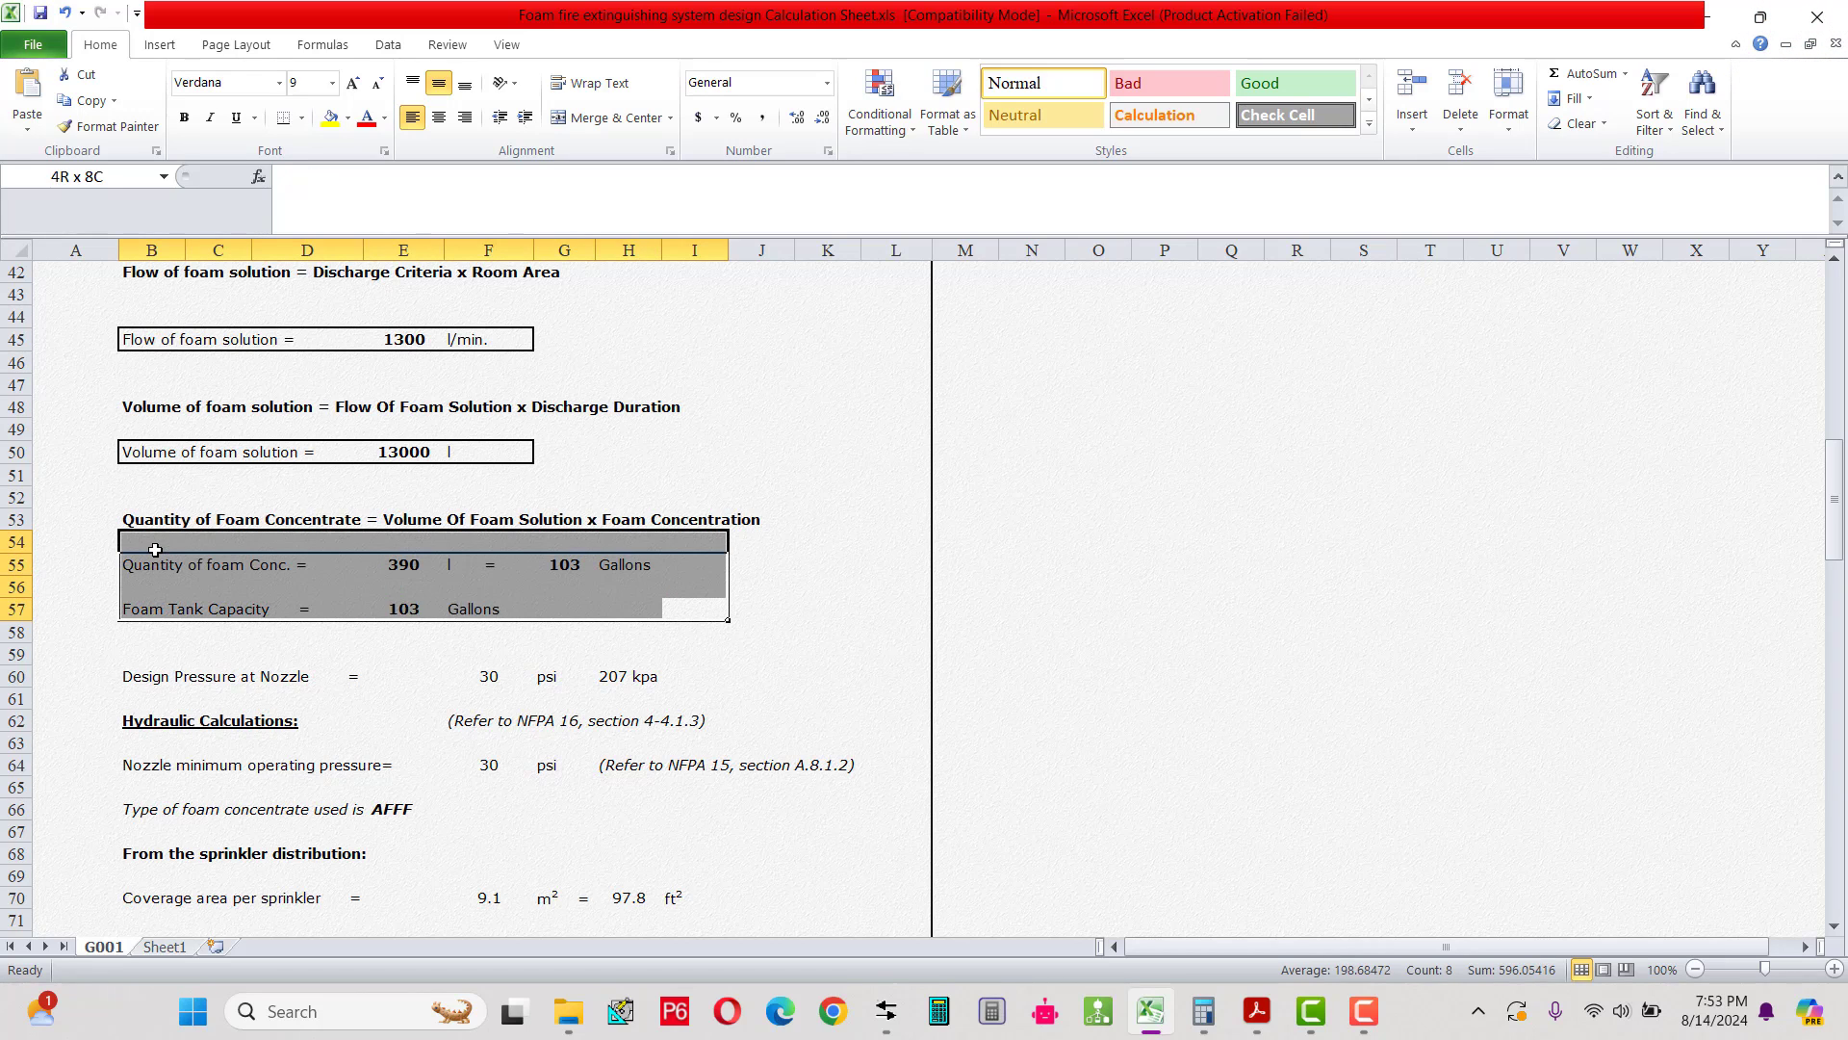
click(394, 658)
drag(648, 607, 211, 626)
scroll(212, 625, down, 1)
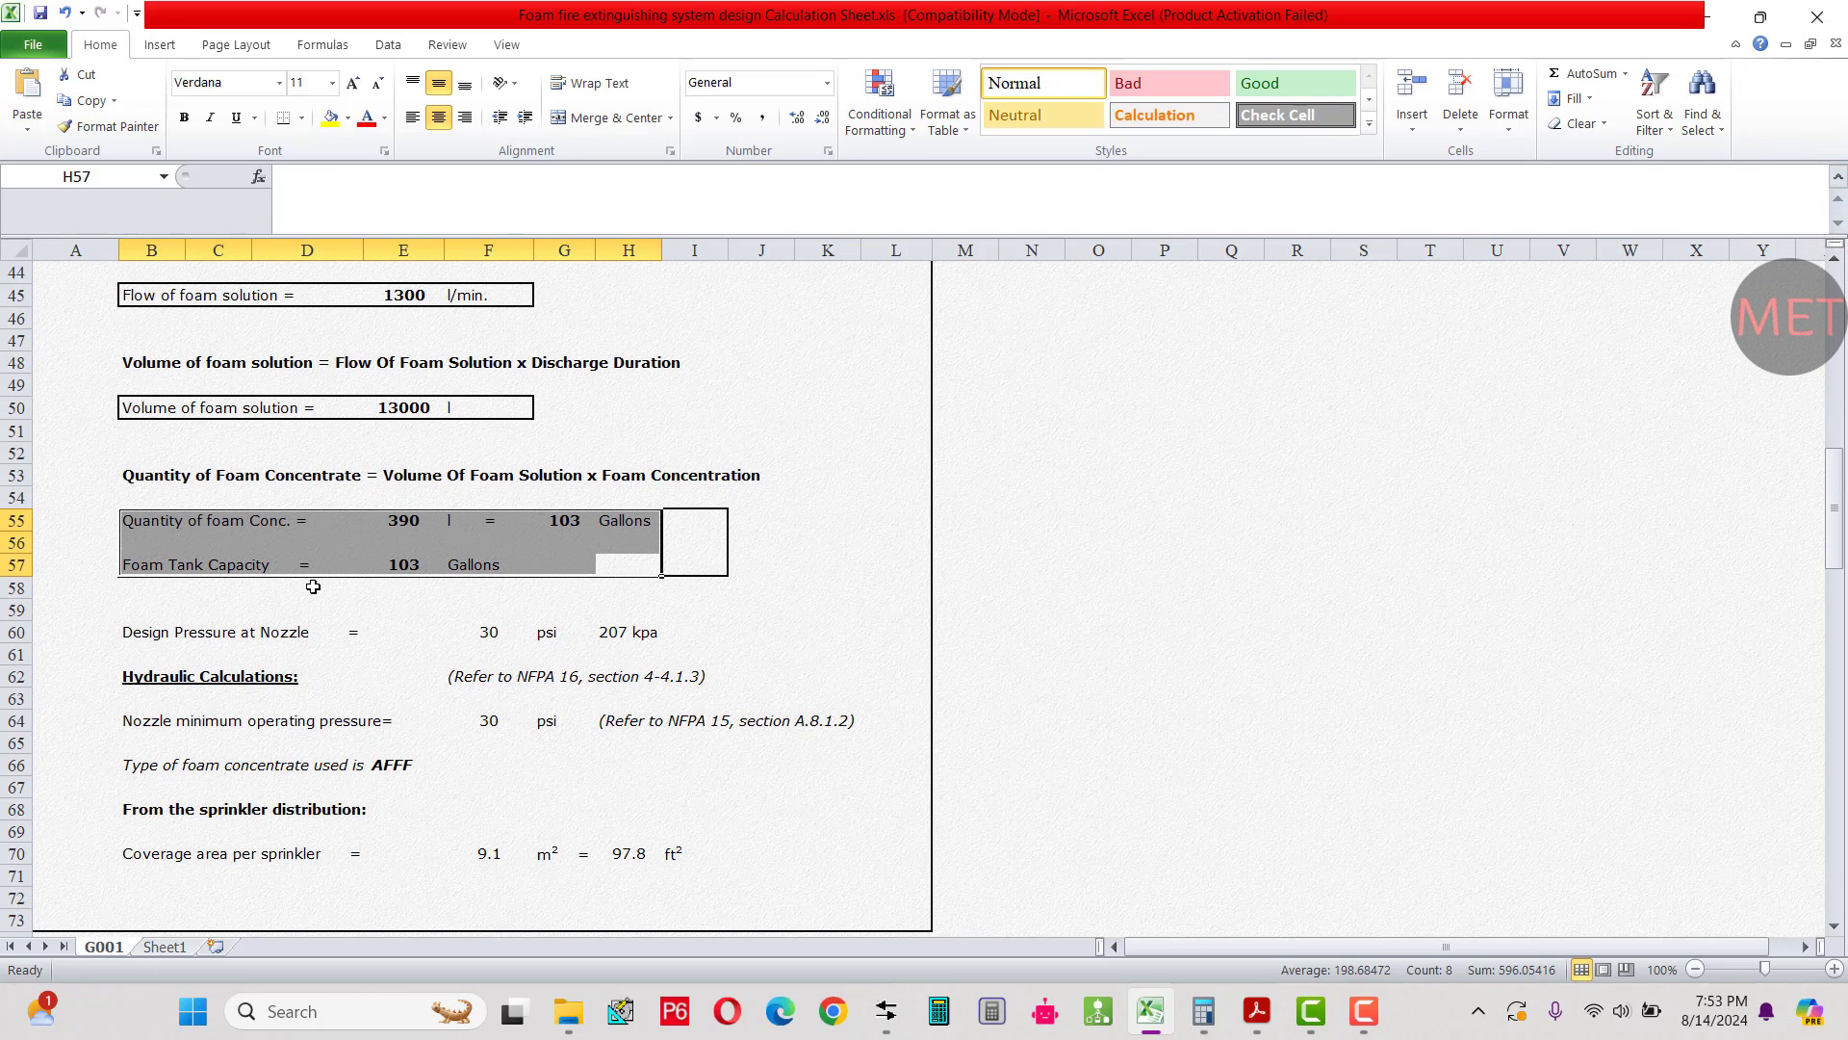
Skim the hydraulic calculations down to sheet 3, return to the Foam Tank Capacity box, and undo the last cell change there.
scroll(318, 585, down, 2)
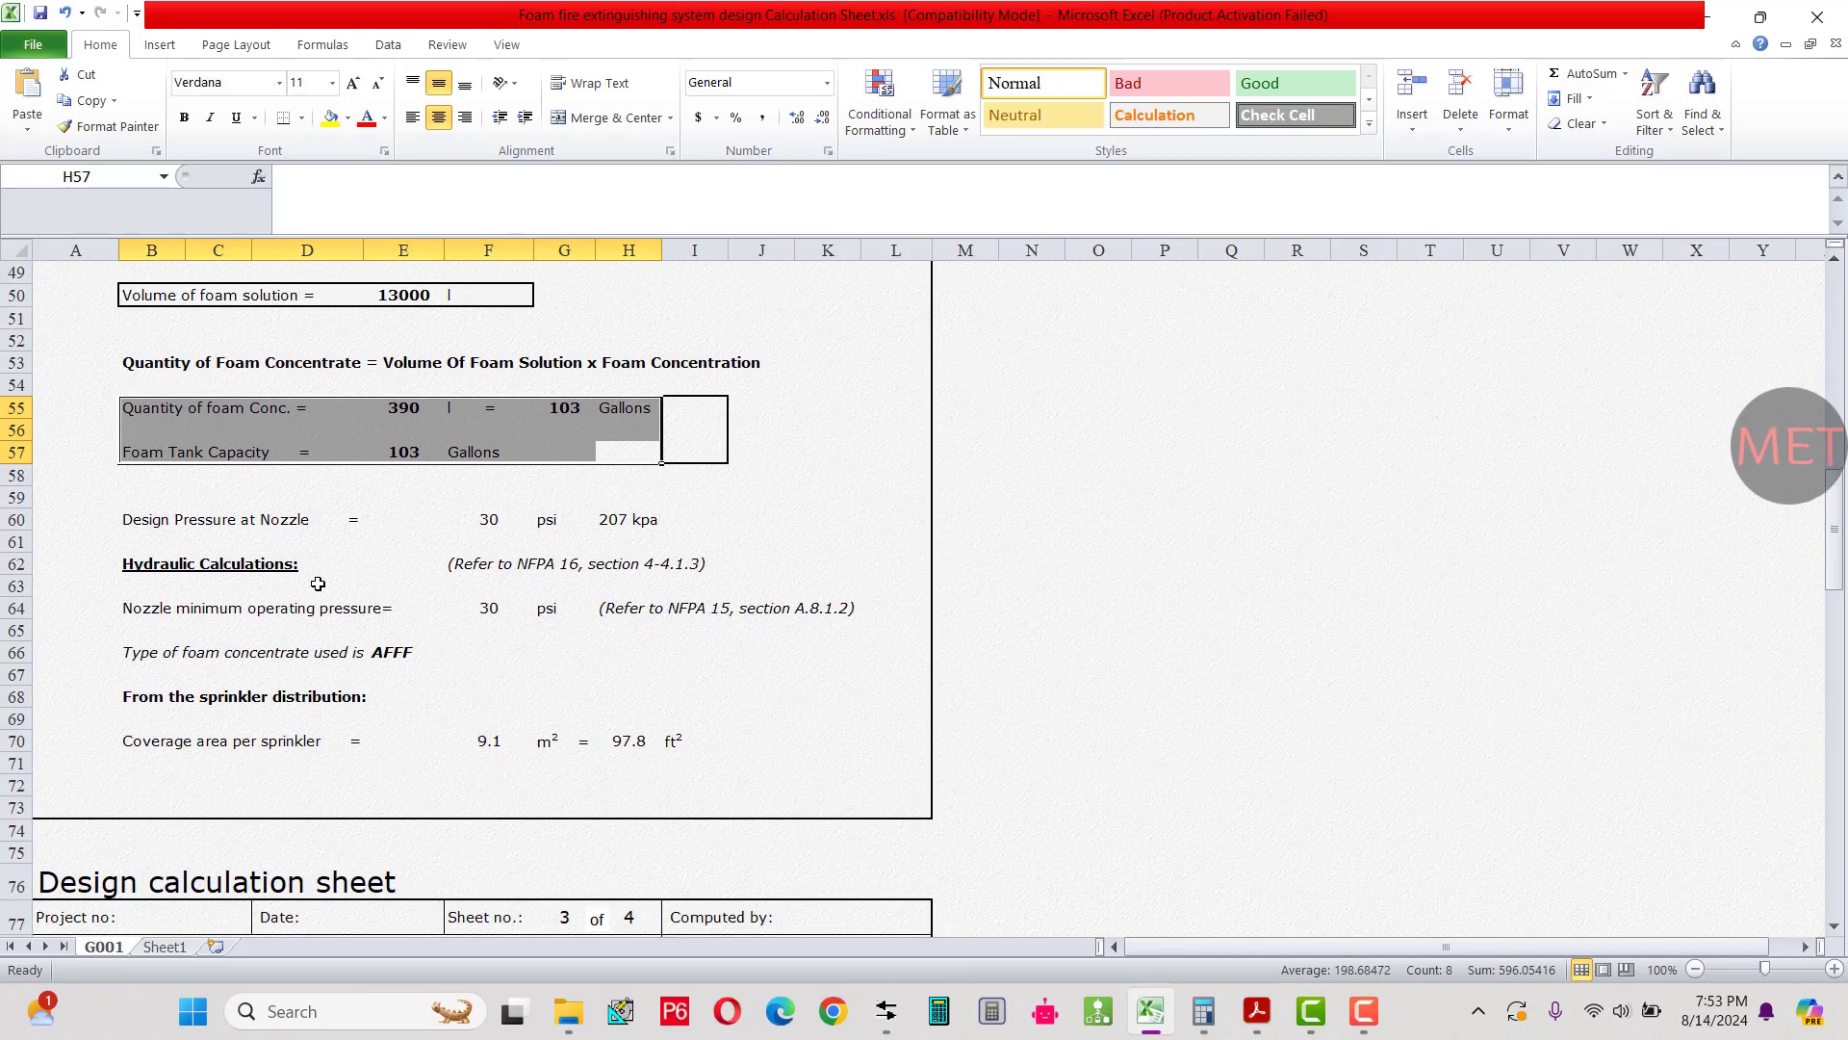
scroll(318, 584, down, 5)
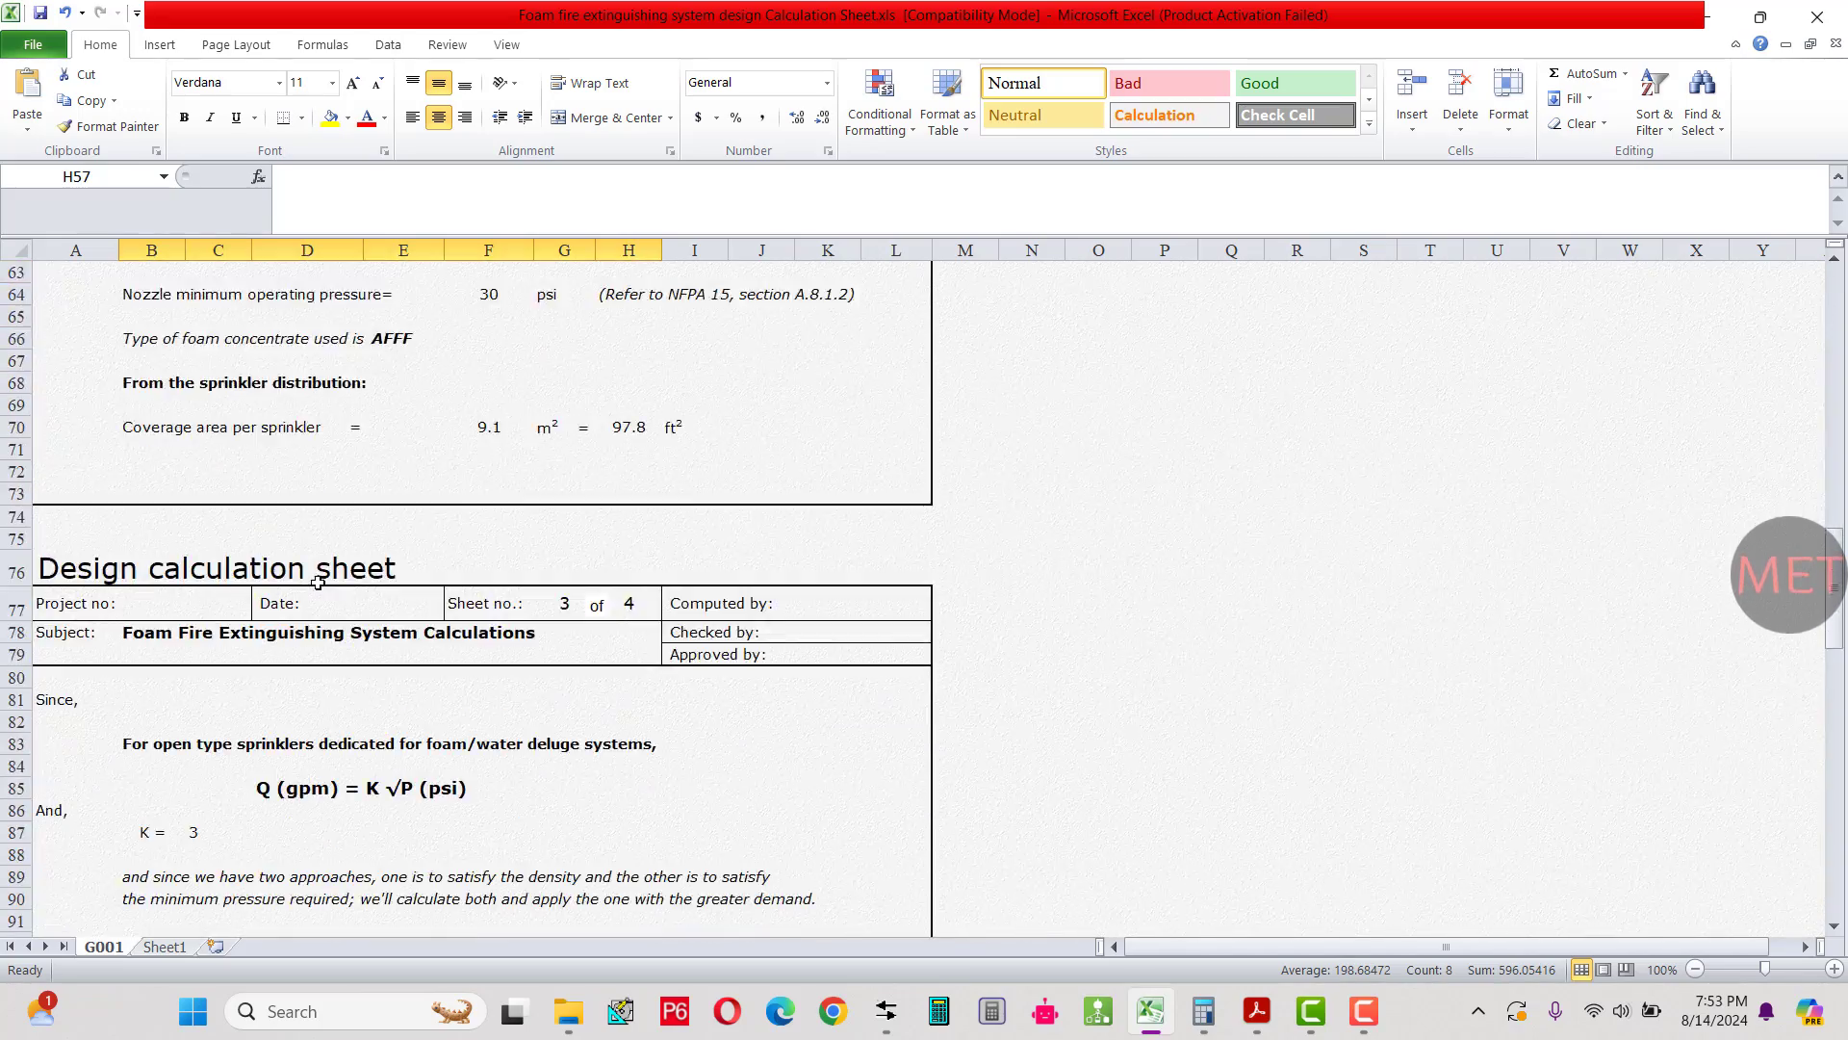
scroll(318, 583, down, 2)
scroll(316, 602, up, 7)
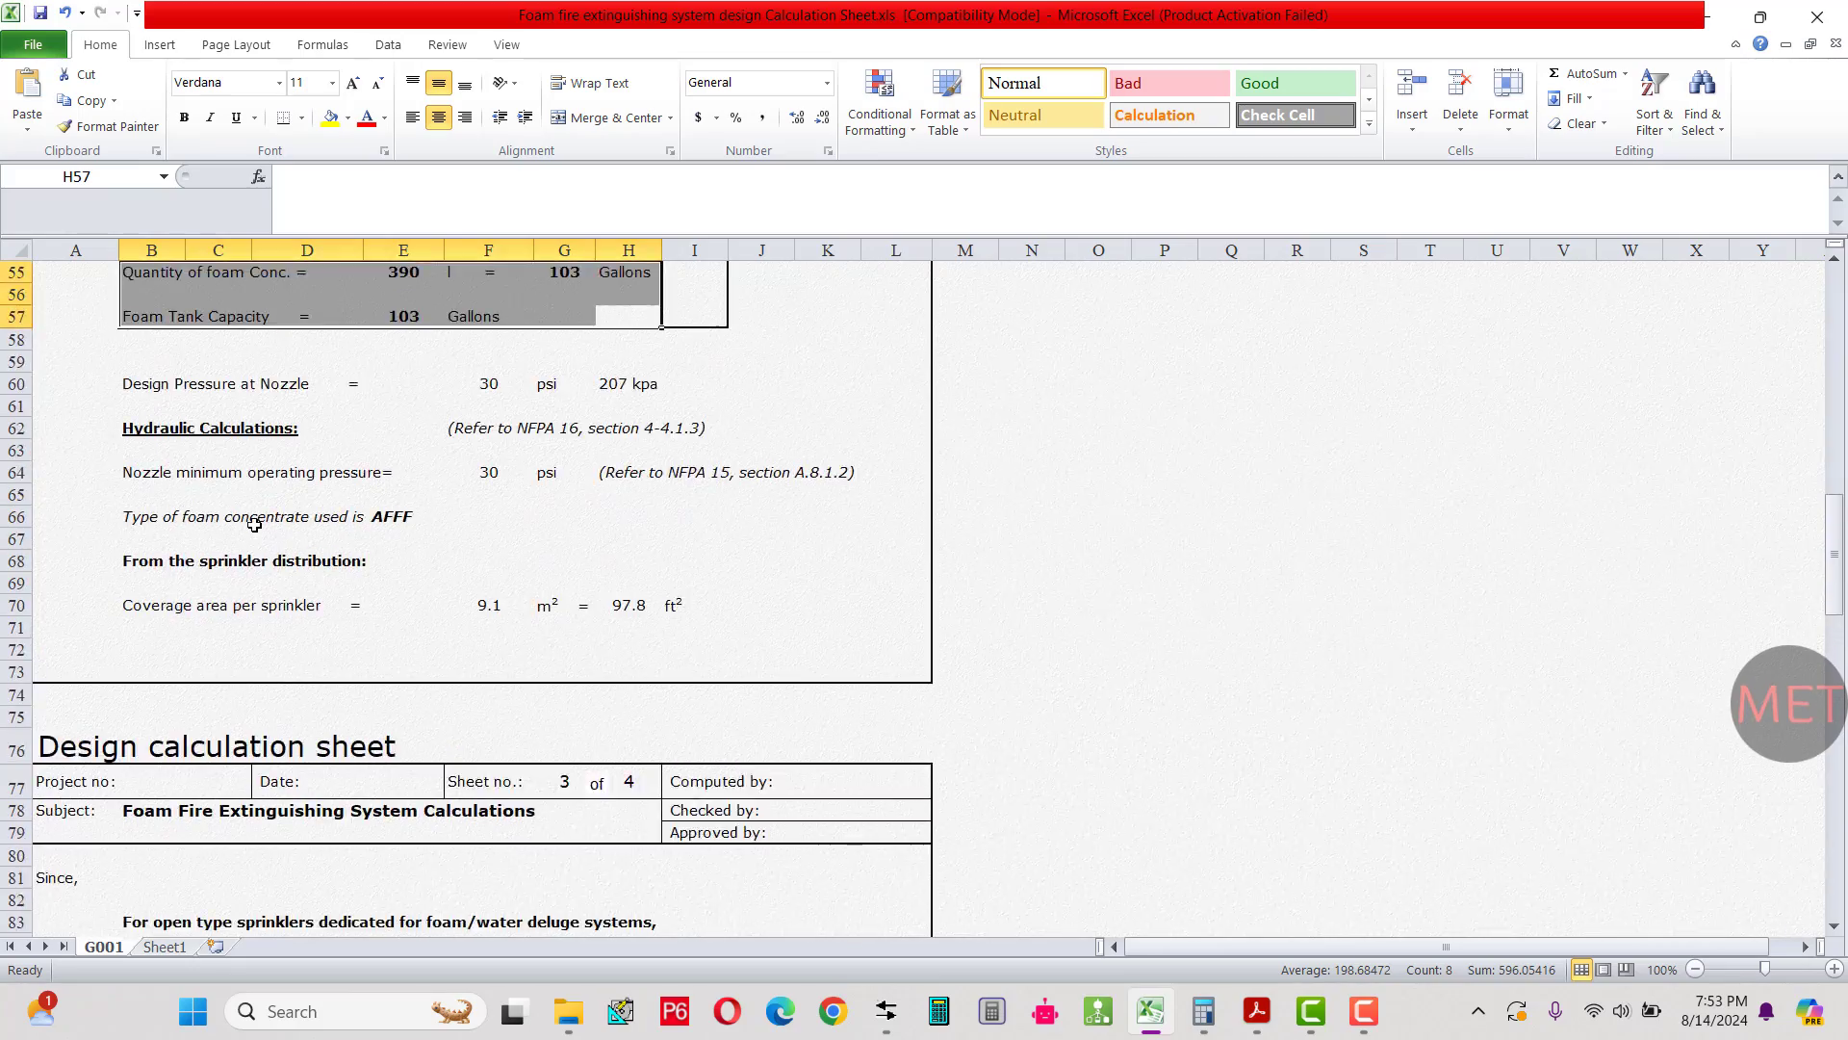
click(565, 519)
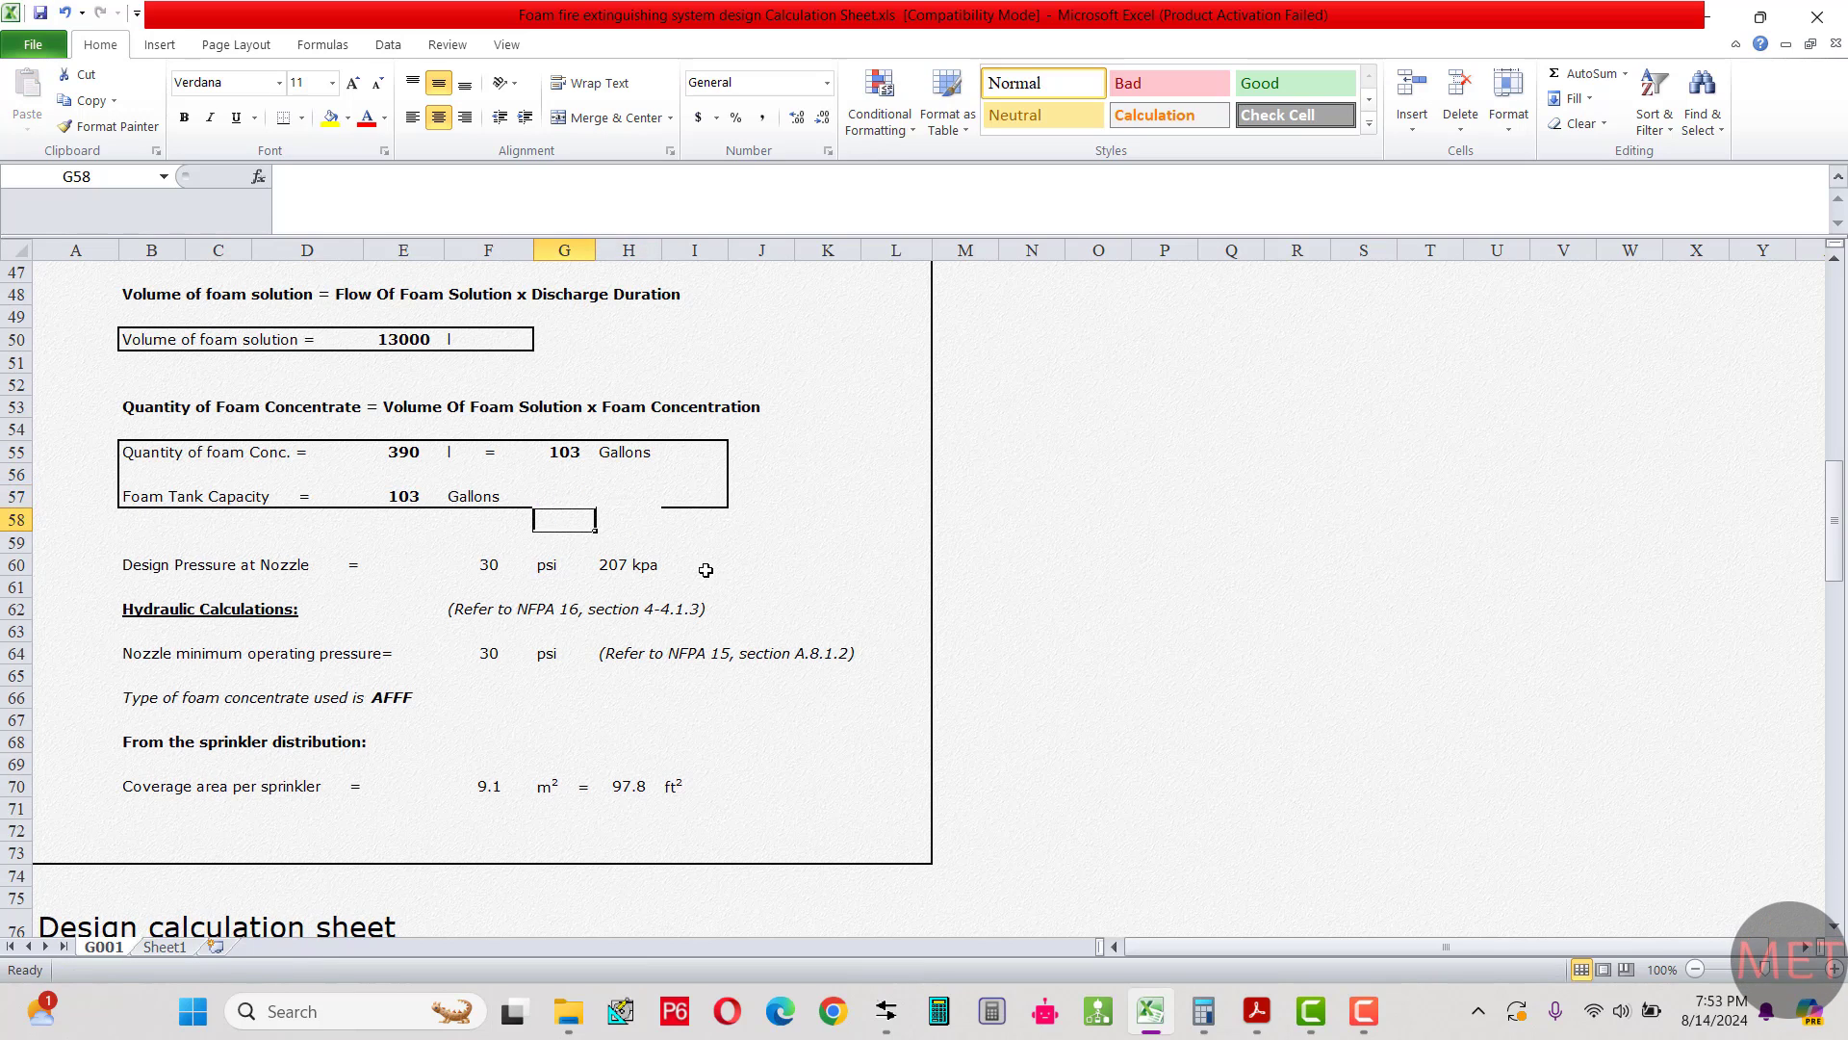
key(ctrl+z)
scroll(381, 621, down, 2)
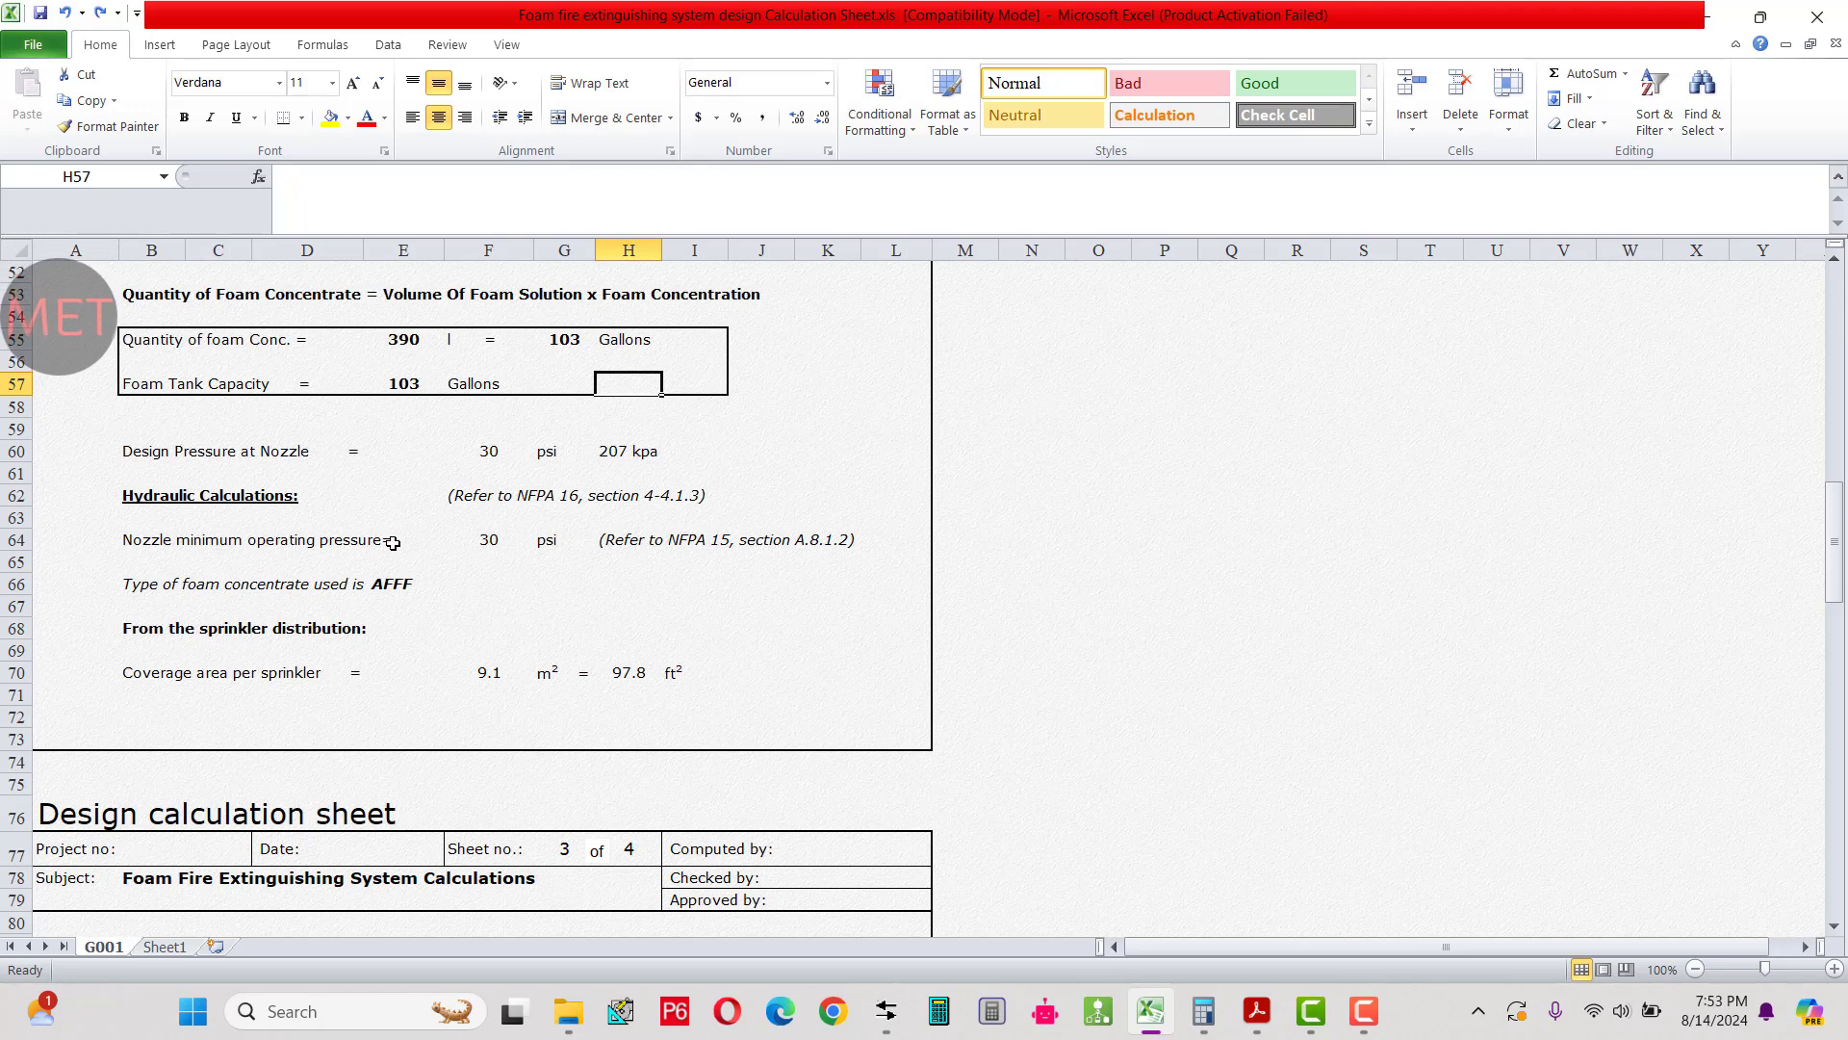
Select the nozzle minimum operating pressure row across B64:K64 and highlight the section number 8.1.2 in its NFPA 15 reference in H64.
drag(164, 539, 852, 545)
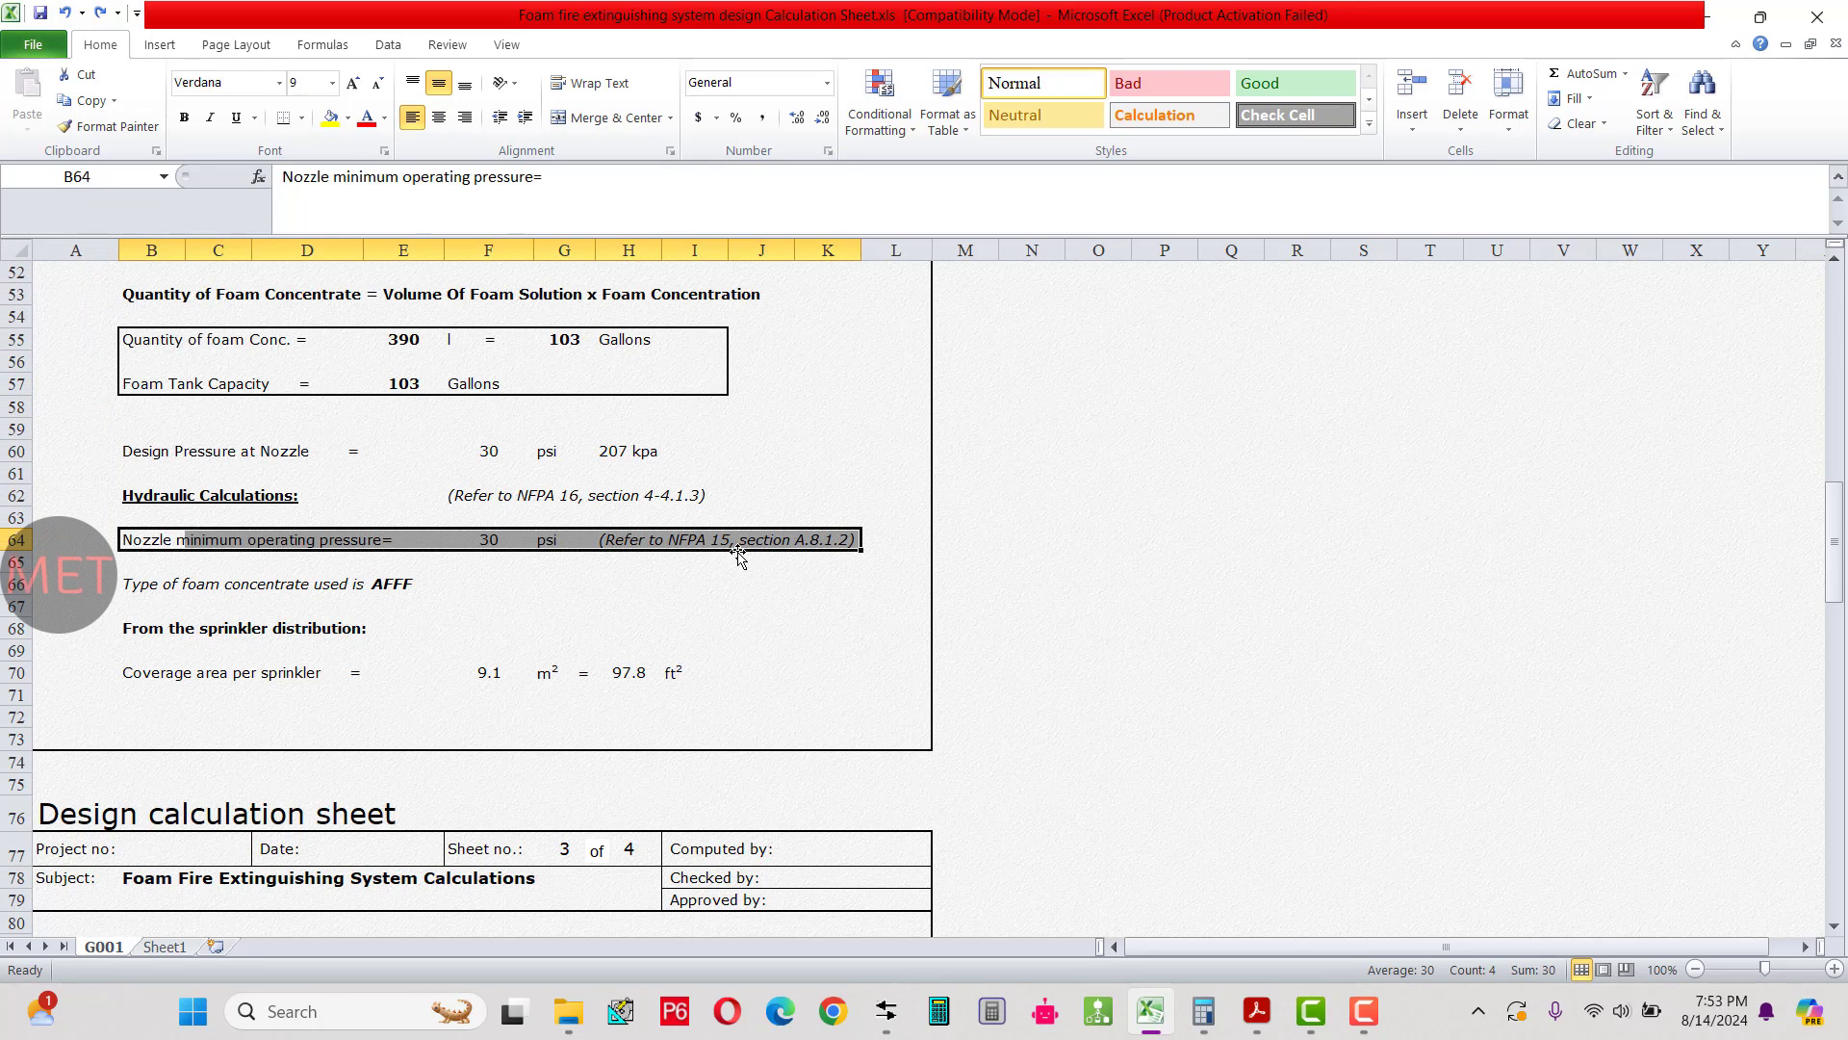
click(647, 545)
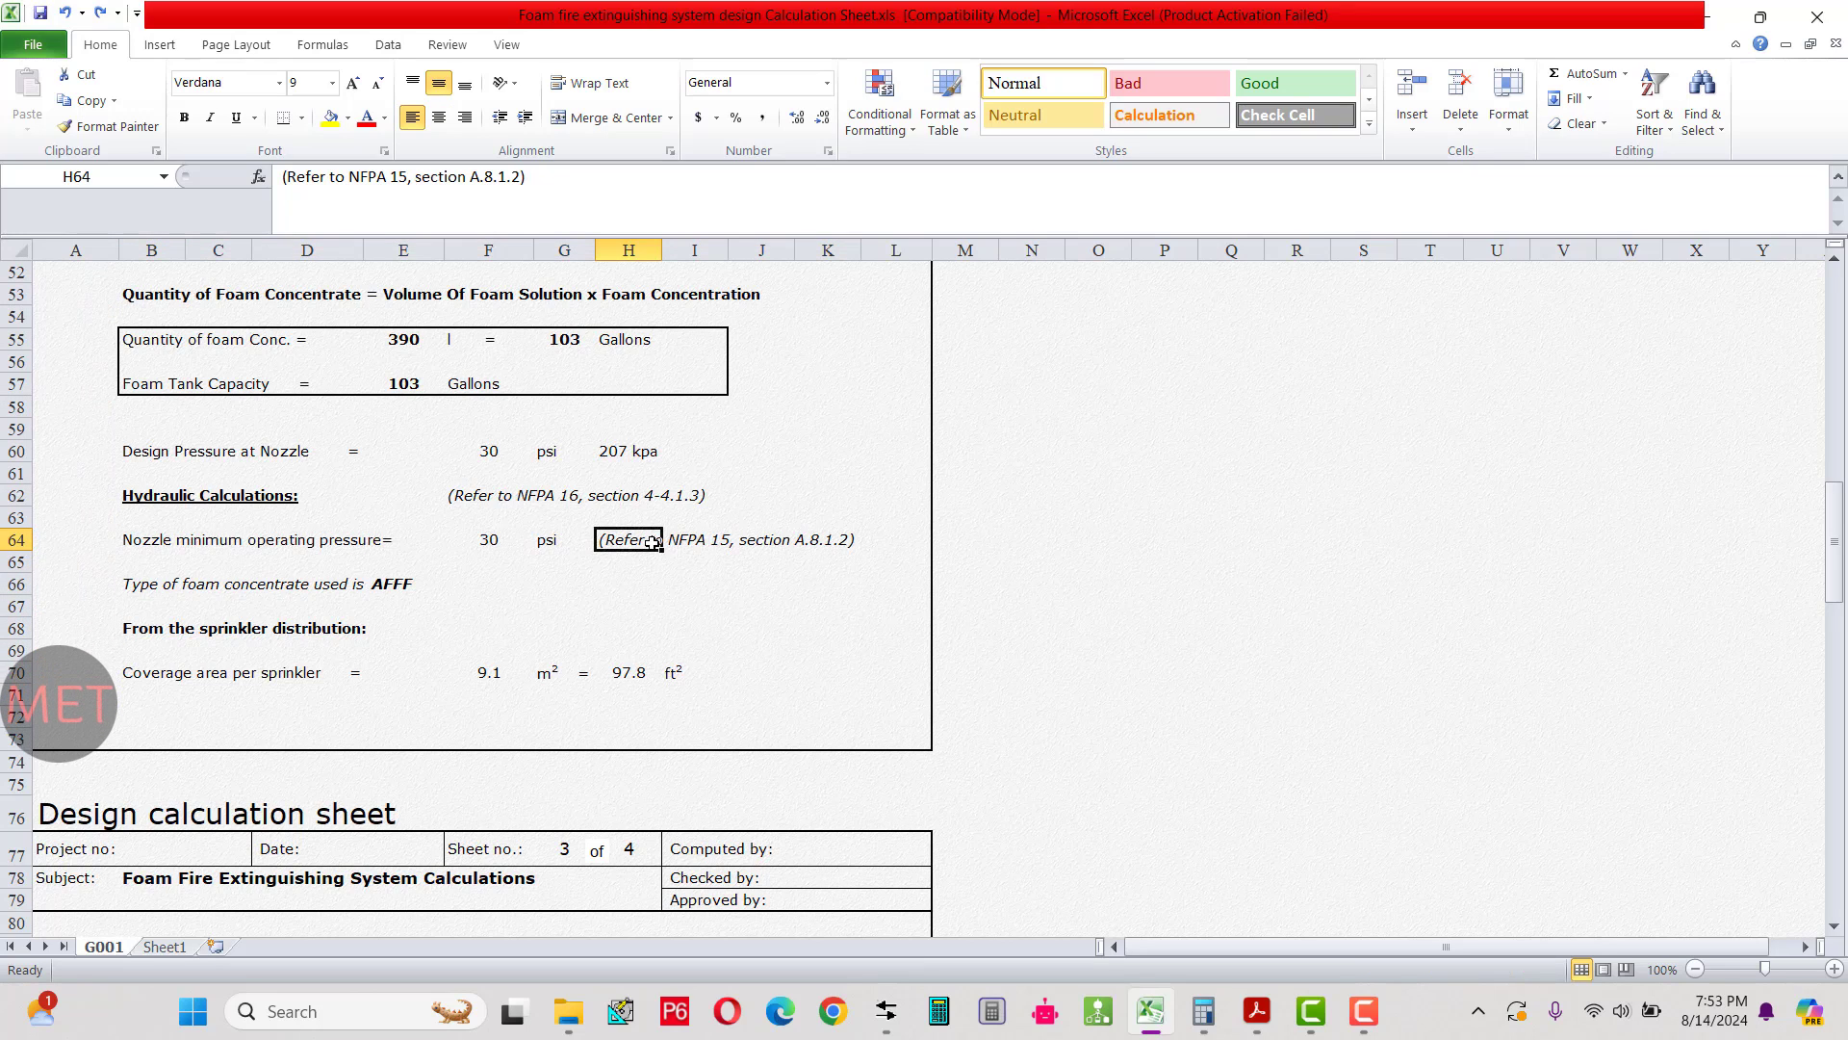
click(520, 177)
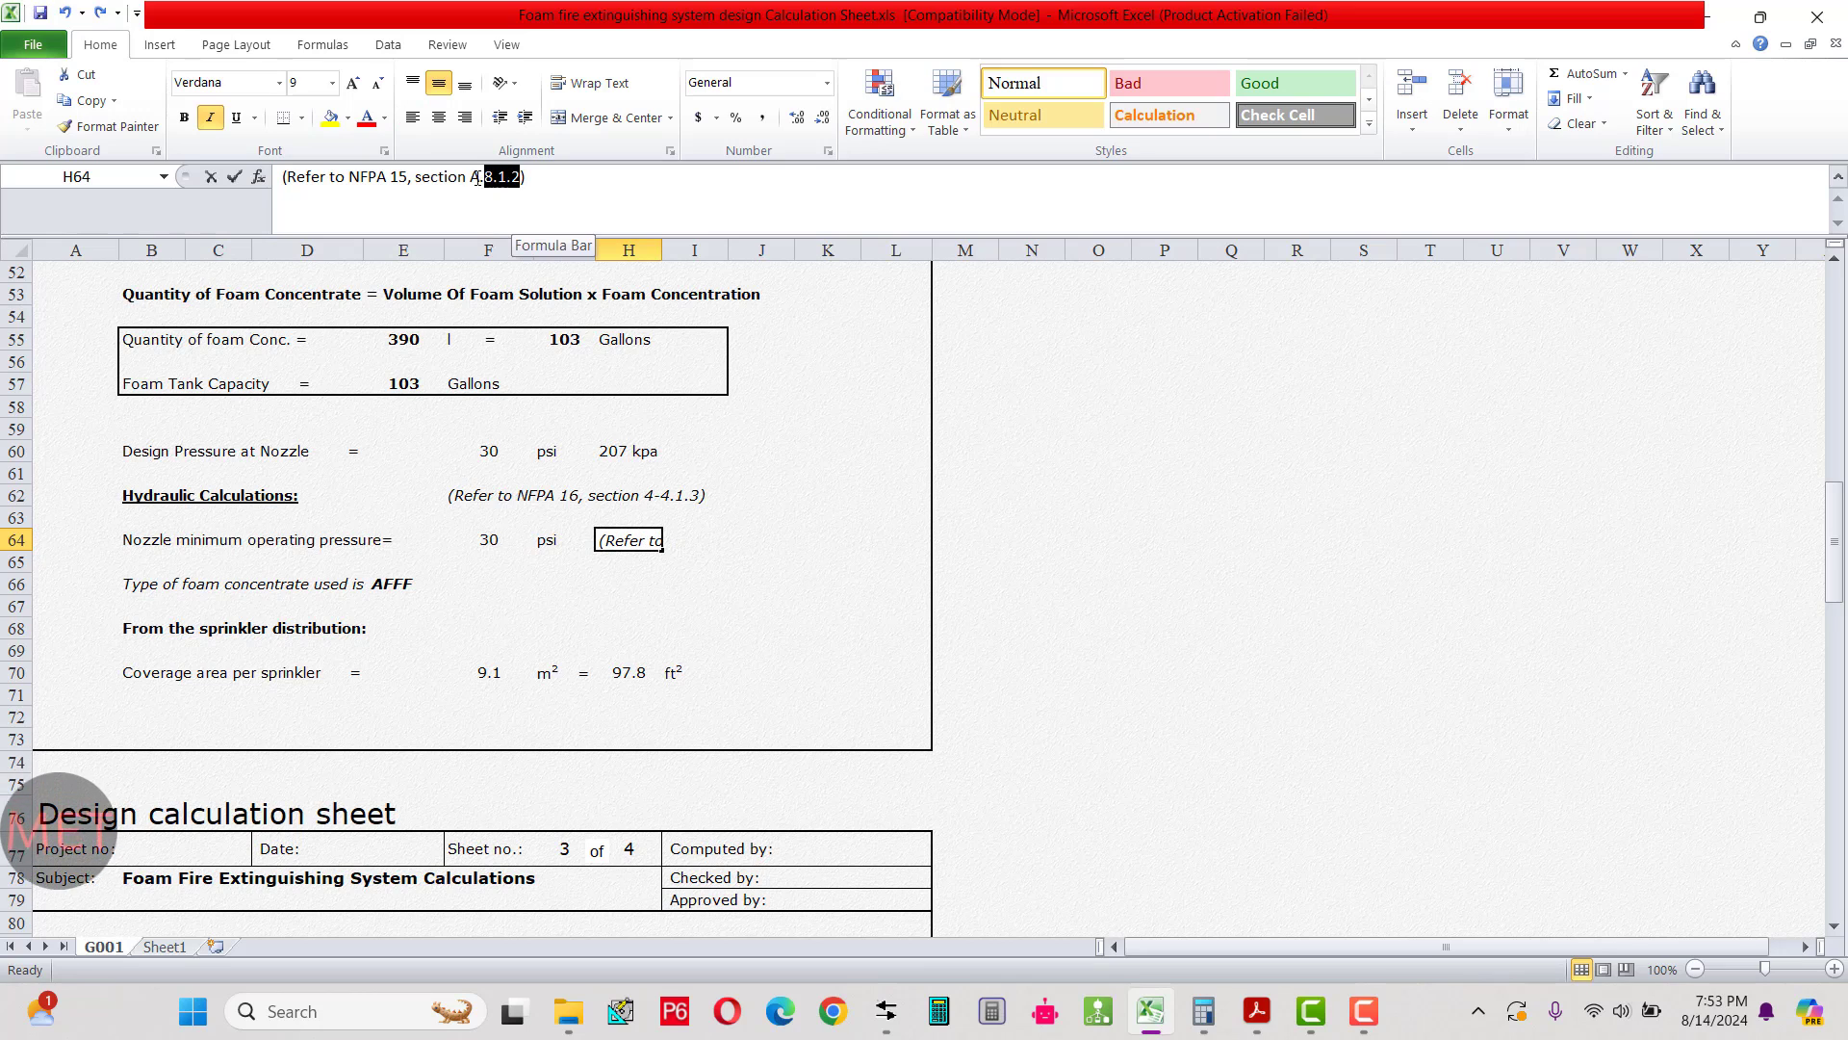
click(463, 569)
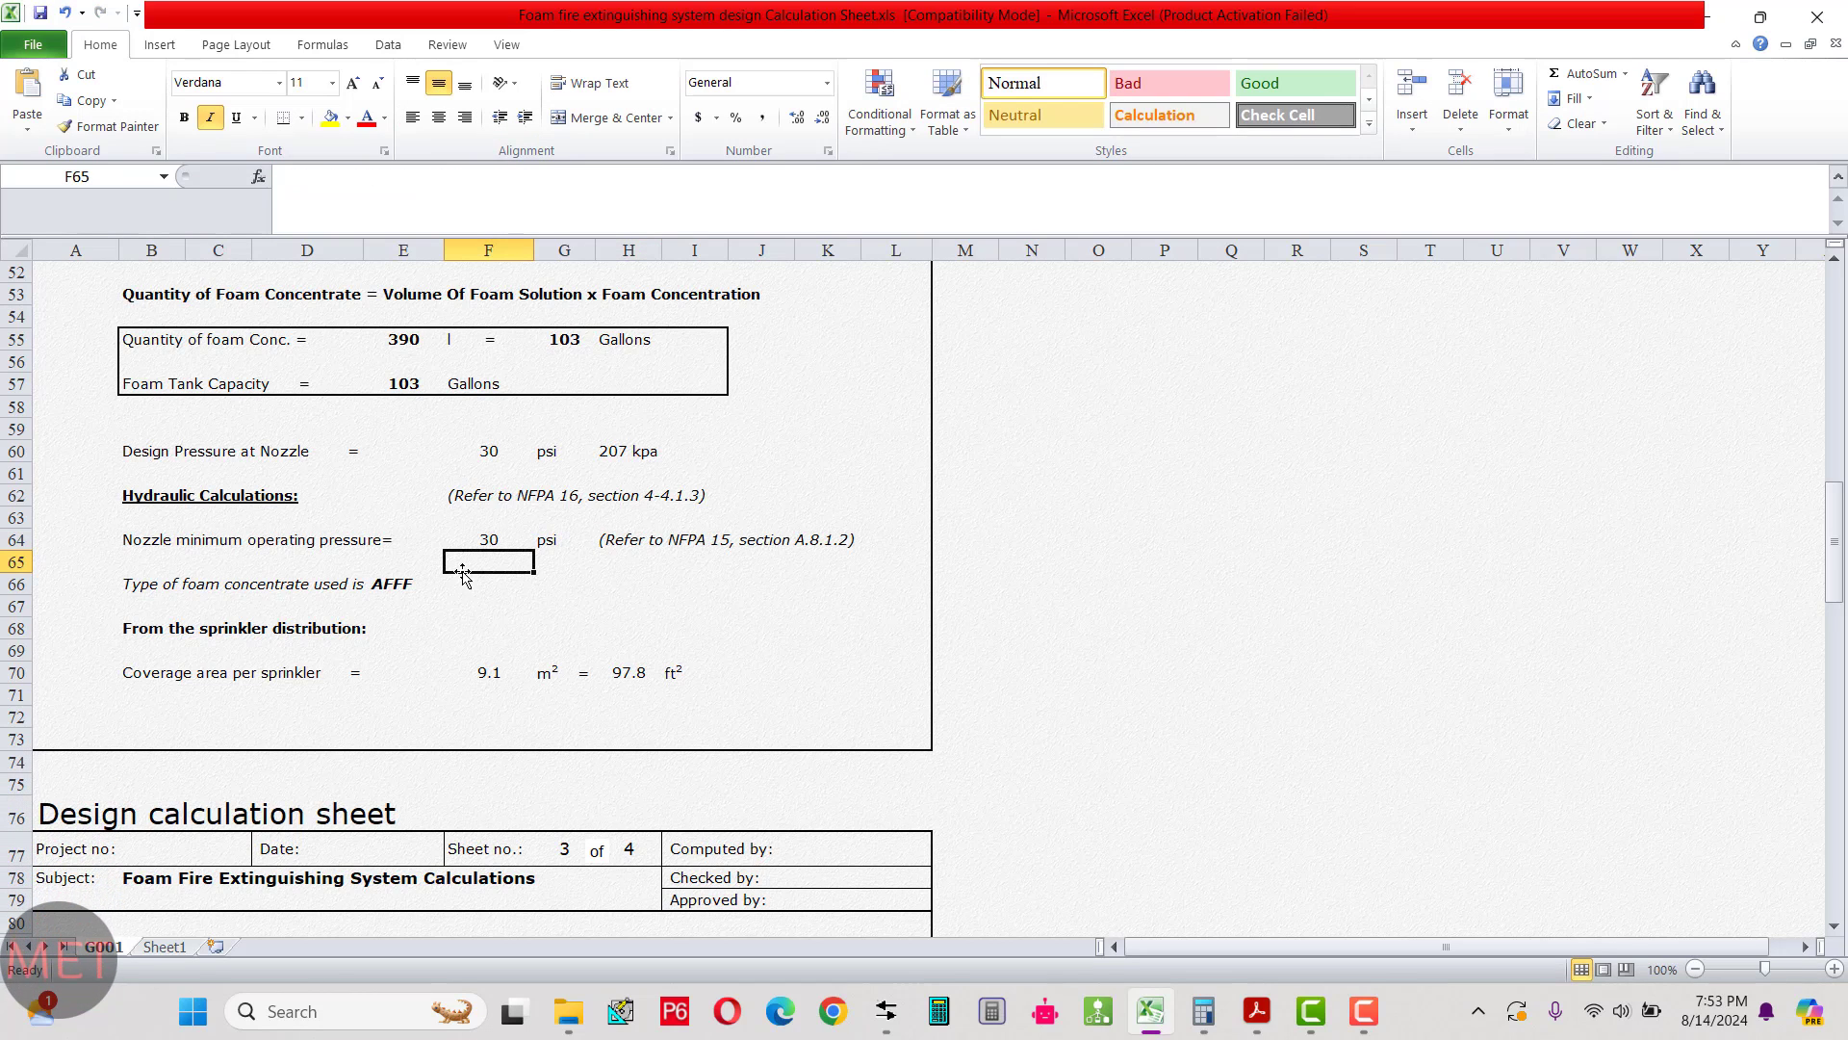
Switch to NFPA 15-2022.pdf in Acrobat, search for A.8.1.2 and read the paragraph on minimum operating pressure.
mouse_move(1264, 1019)
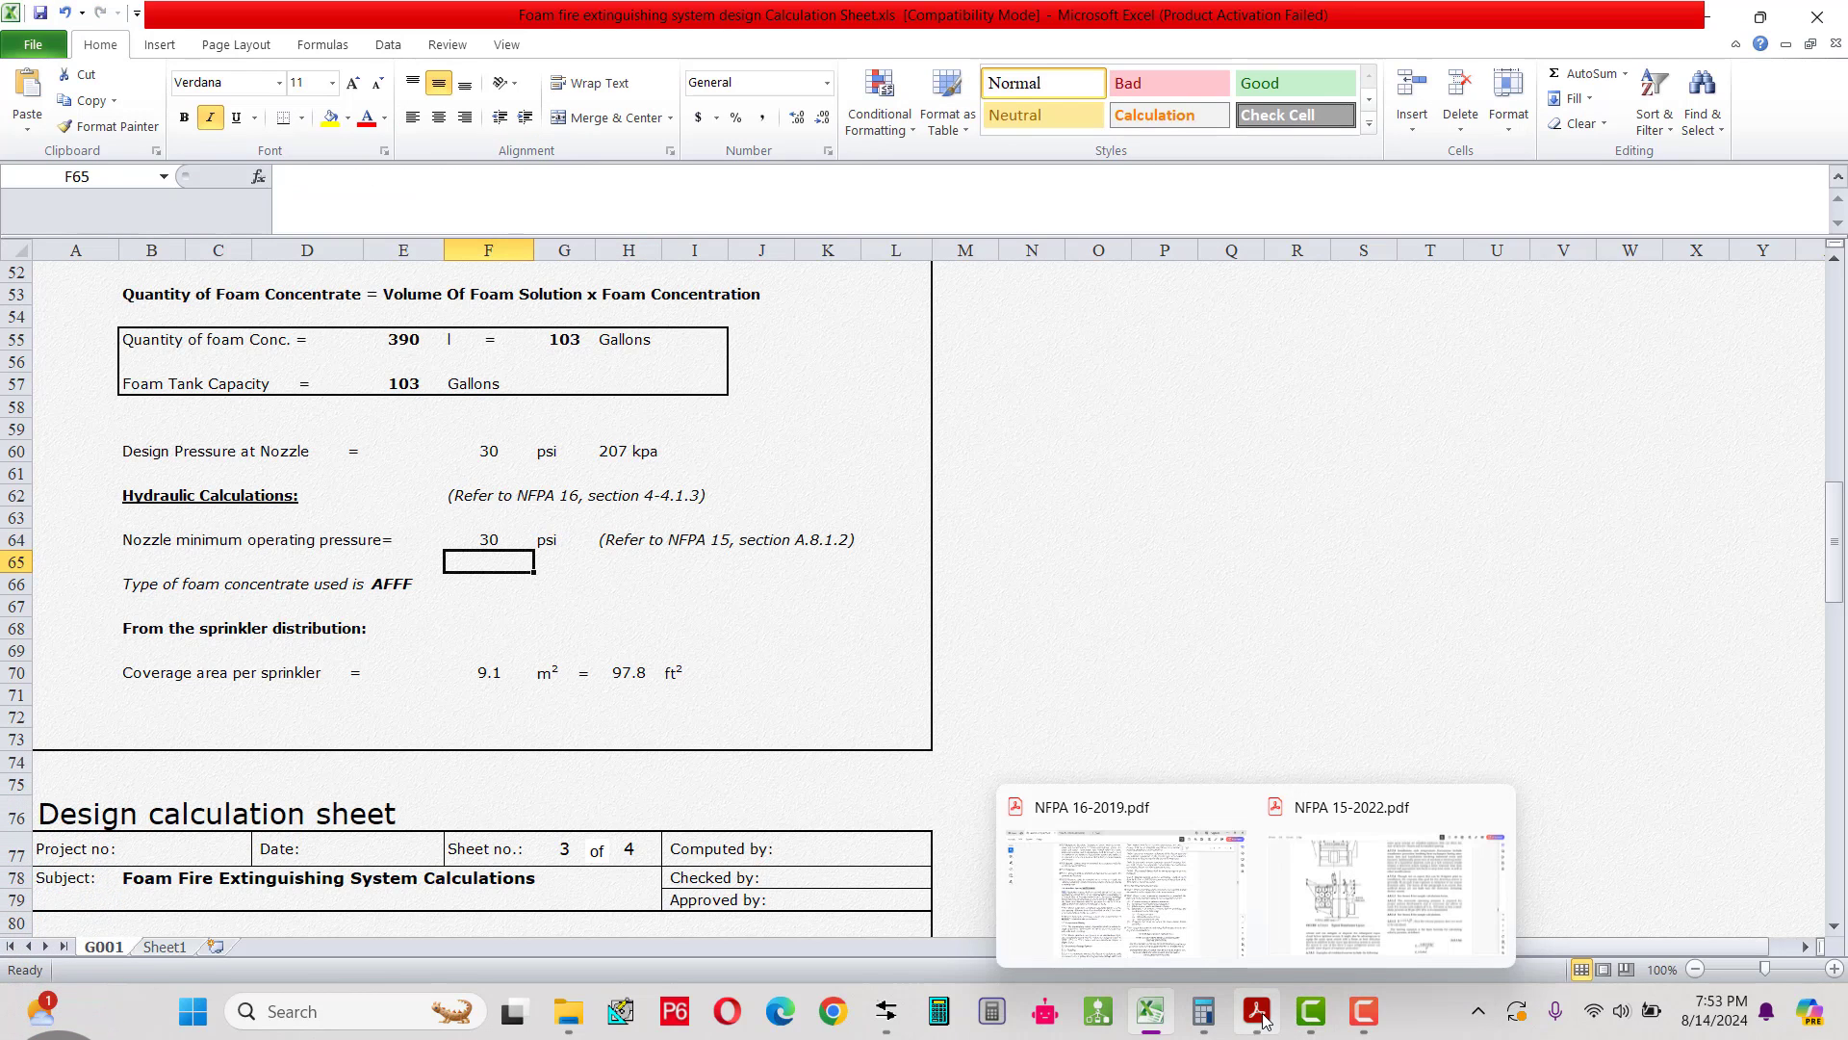
click(1402, 888)
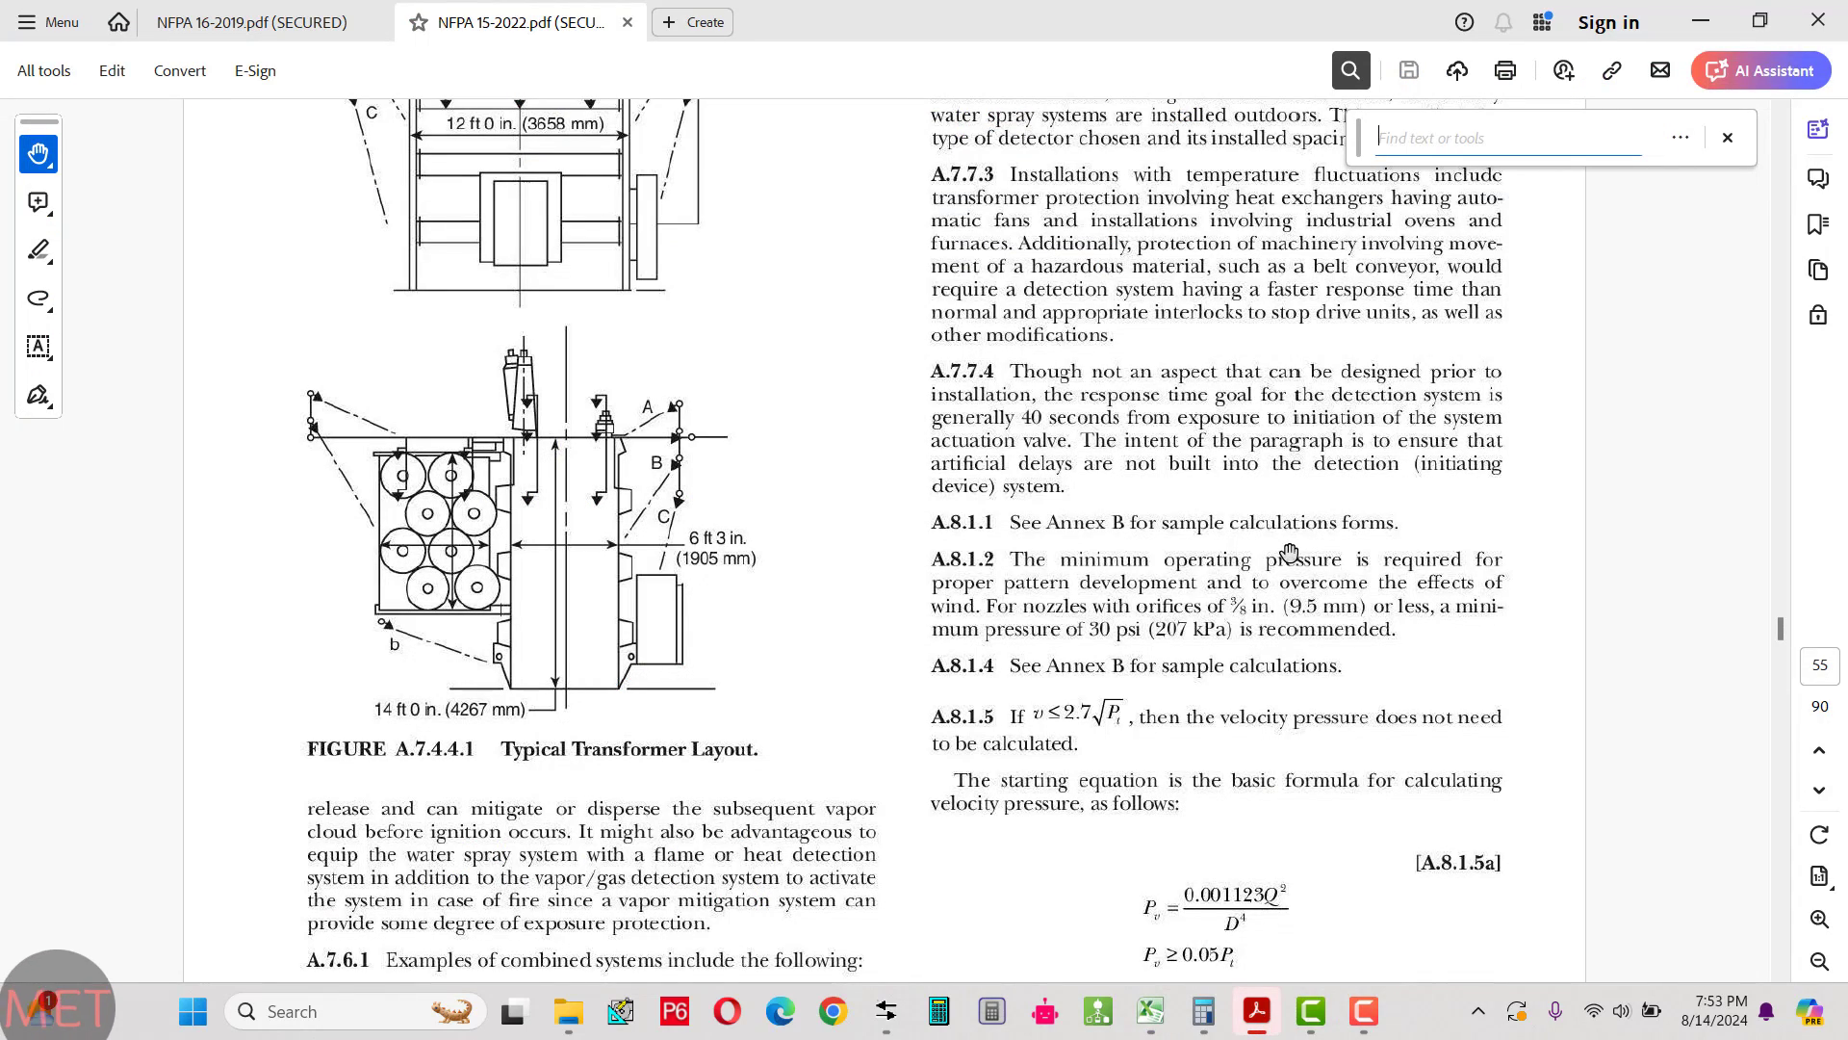
text(A.8.1.2)
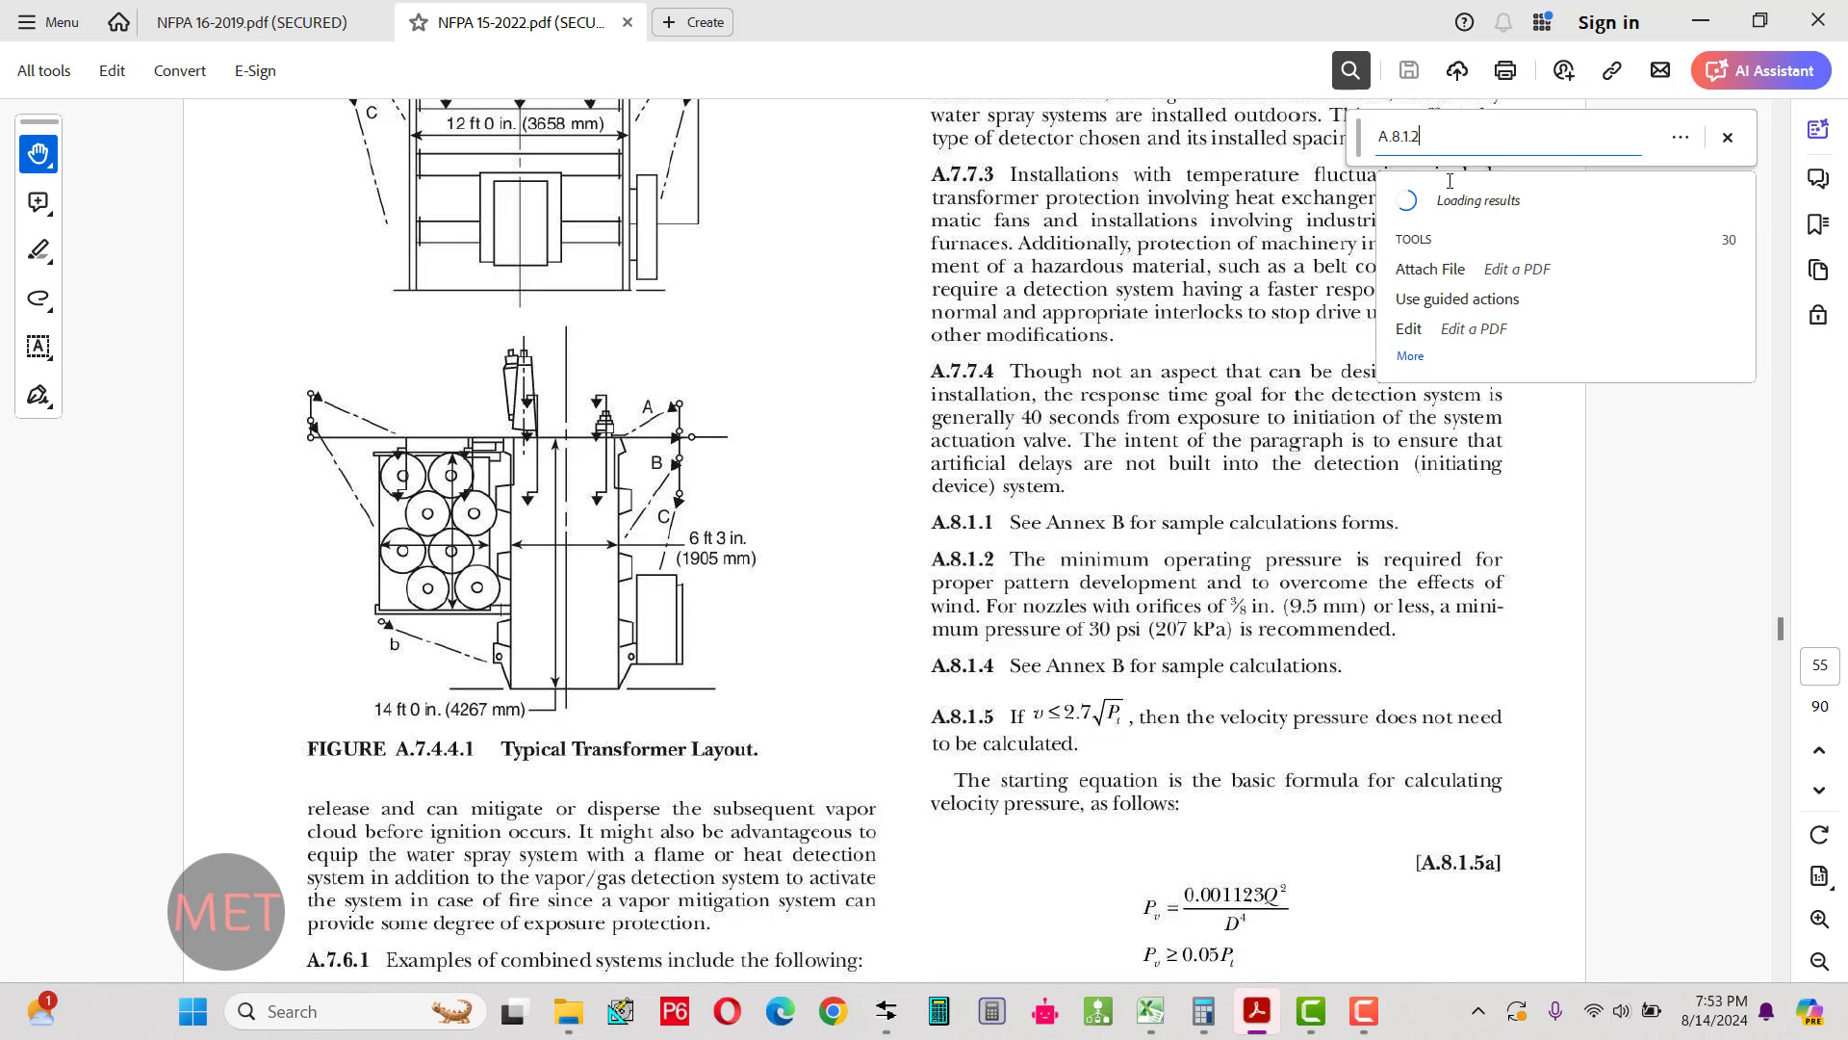
key(Return)
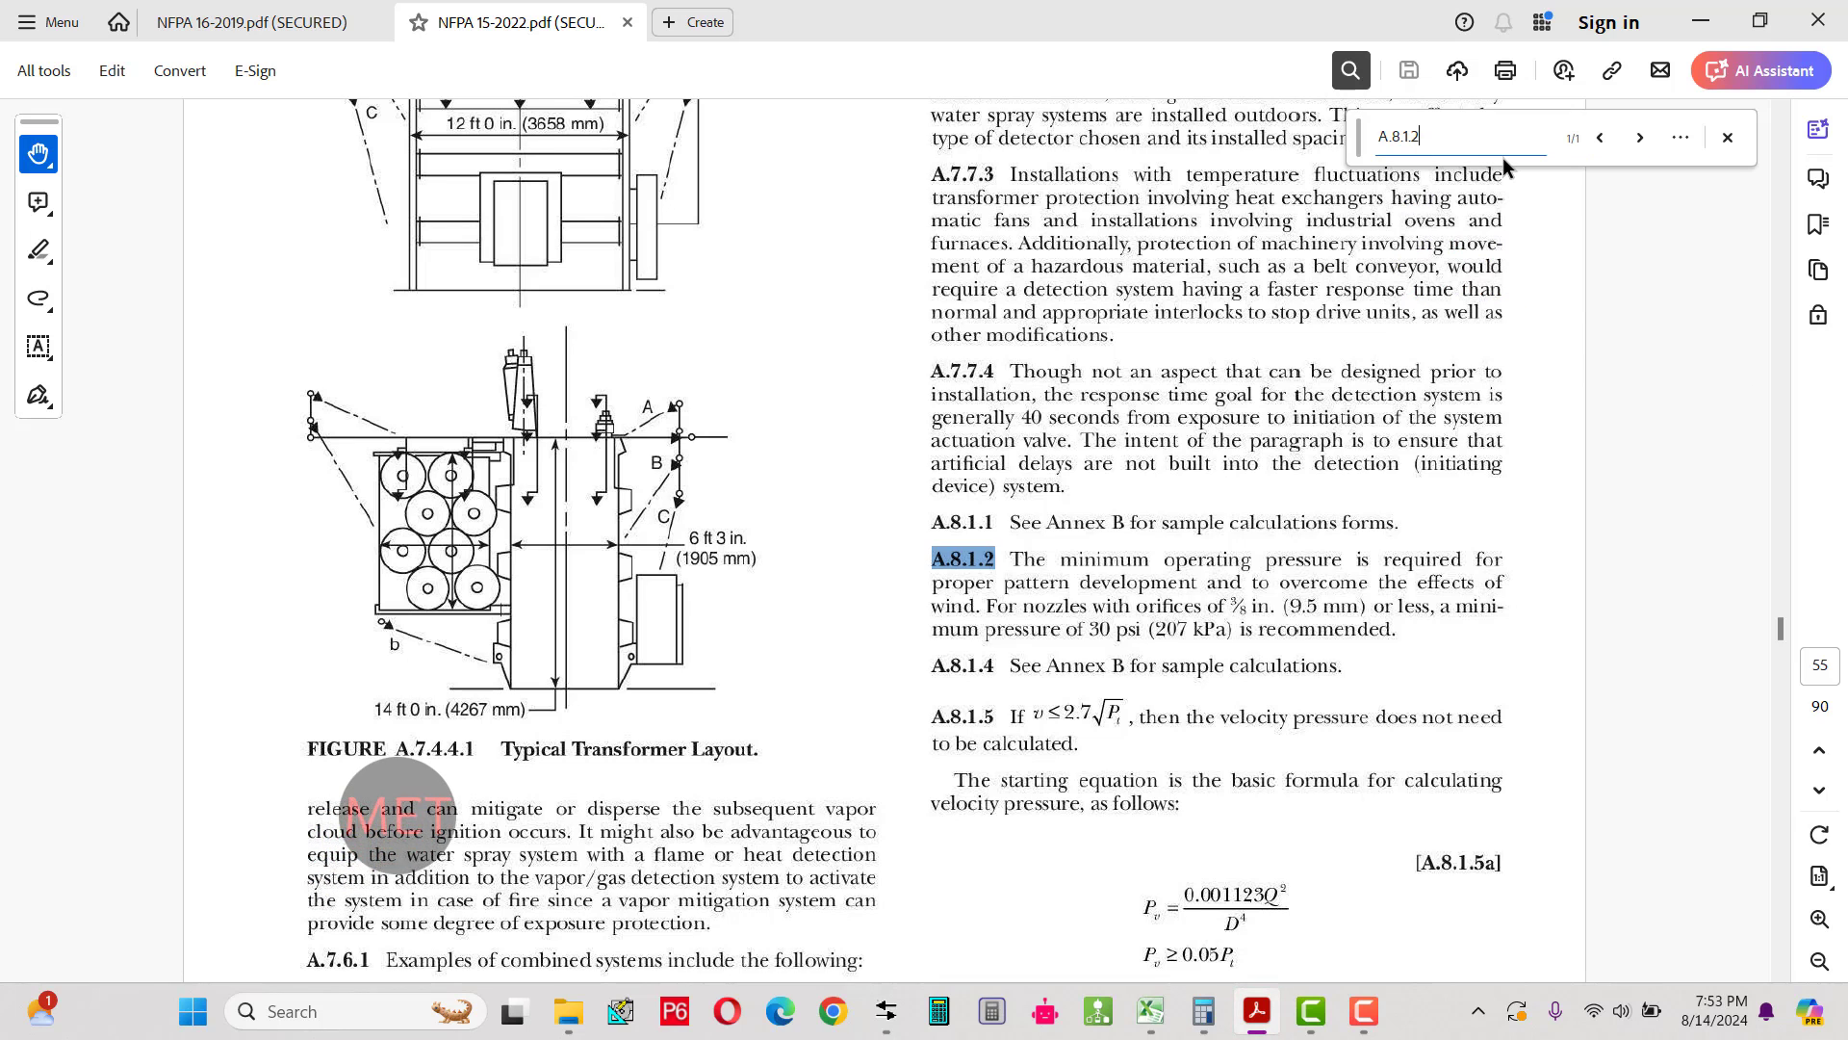
scroll(1145, 558, down, 1)
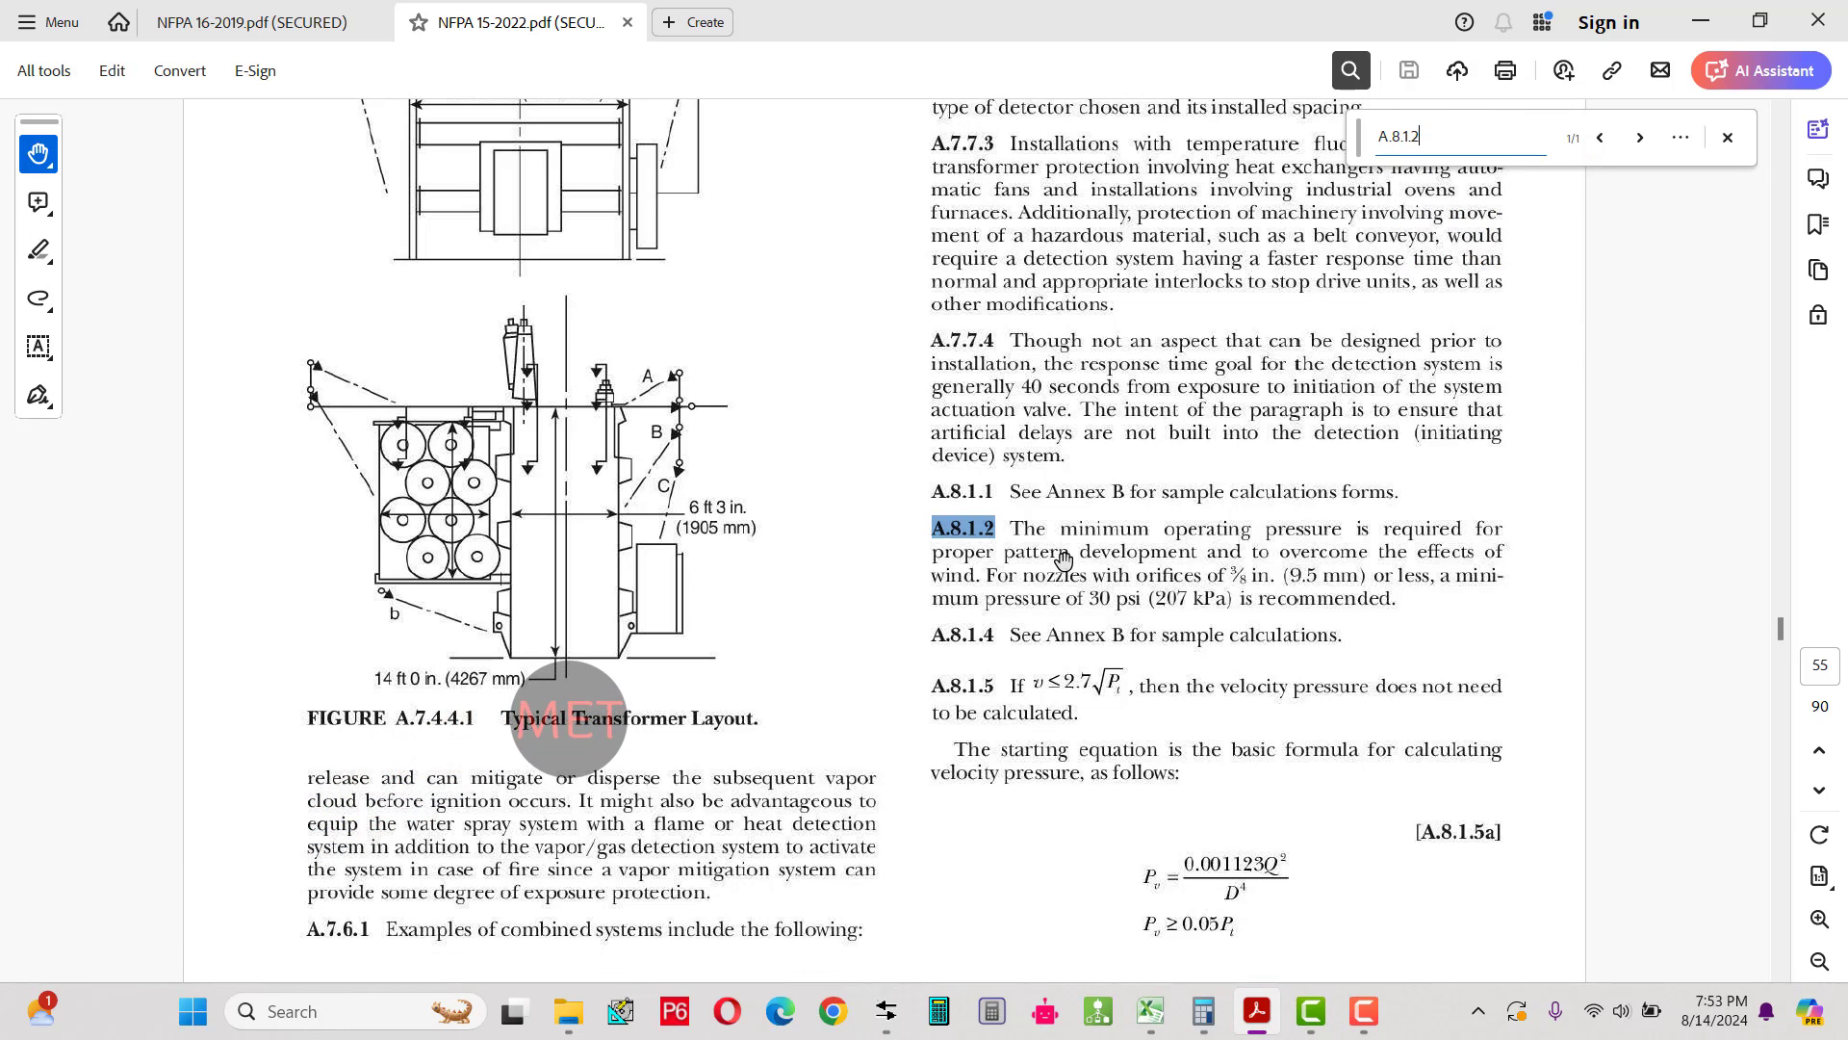
scroll(1060, 559, down, 1)
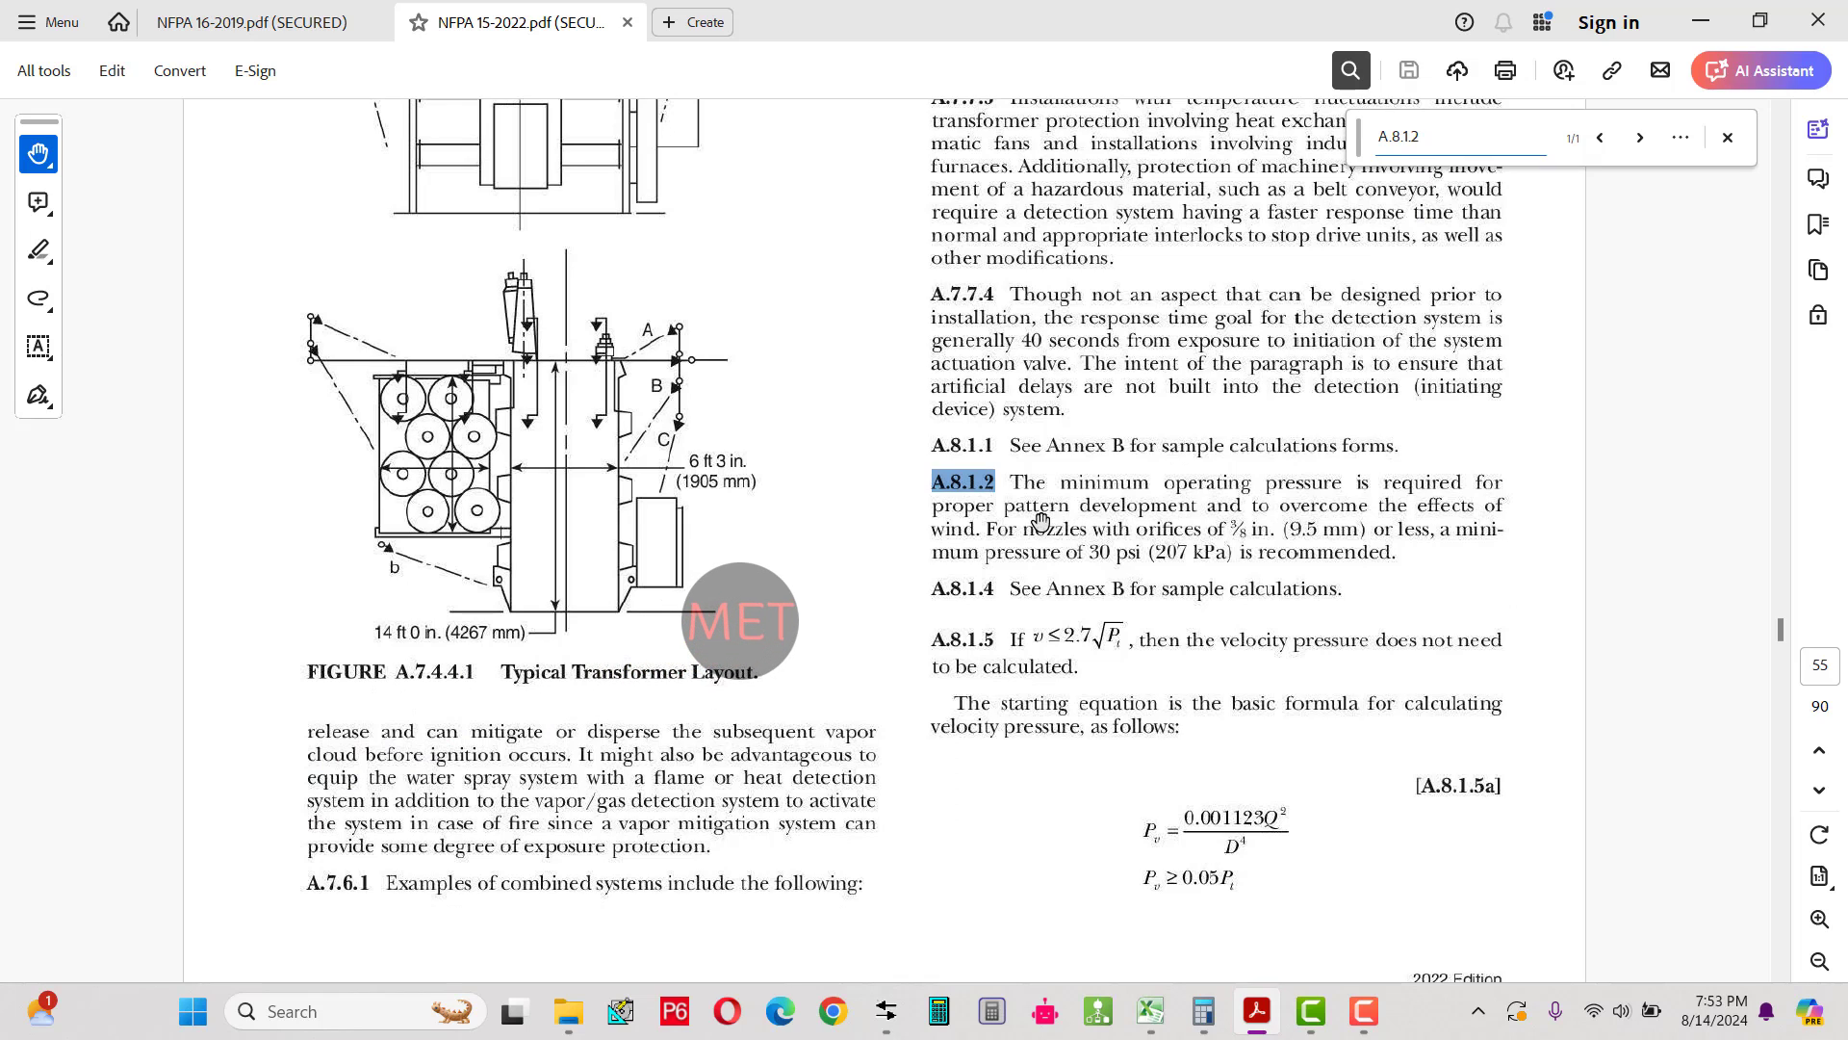
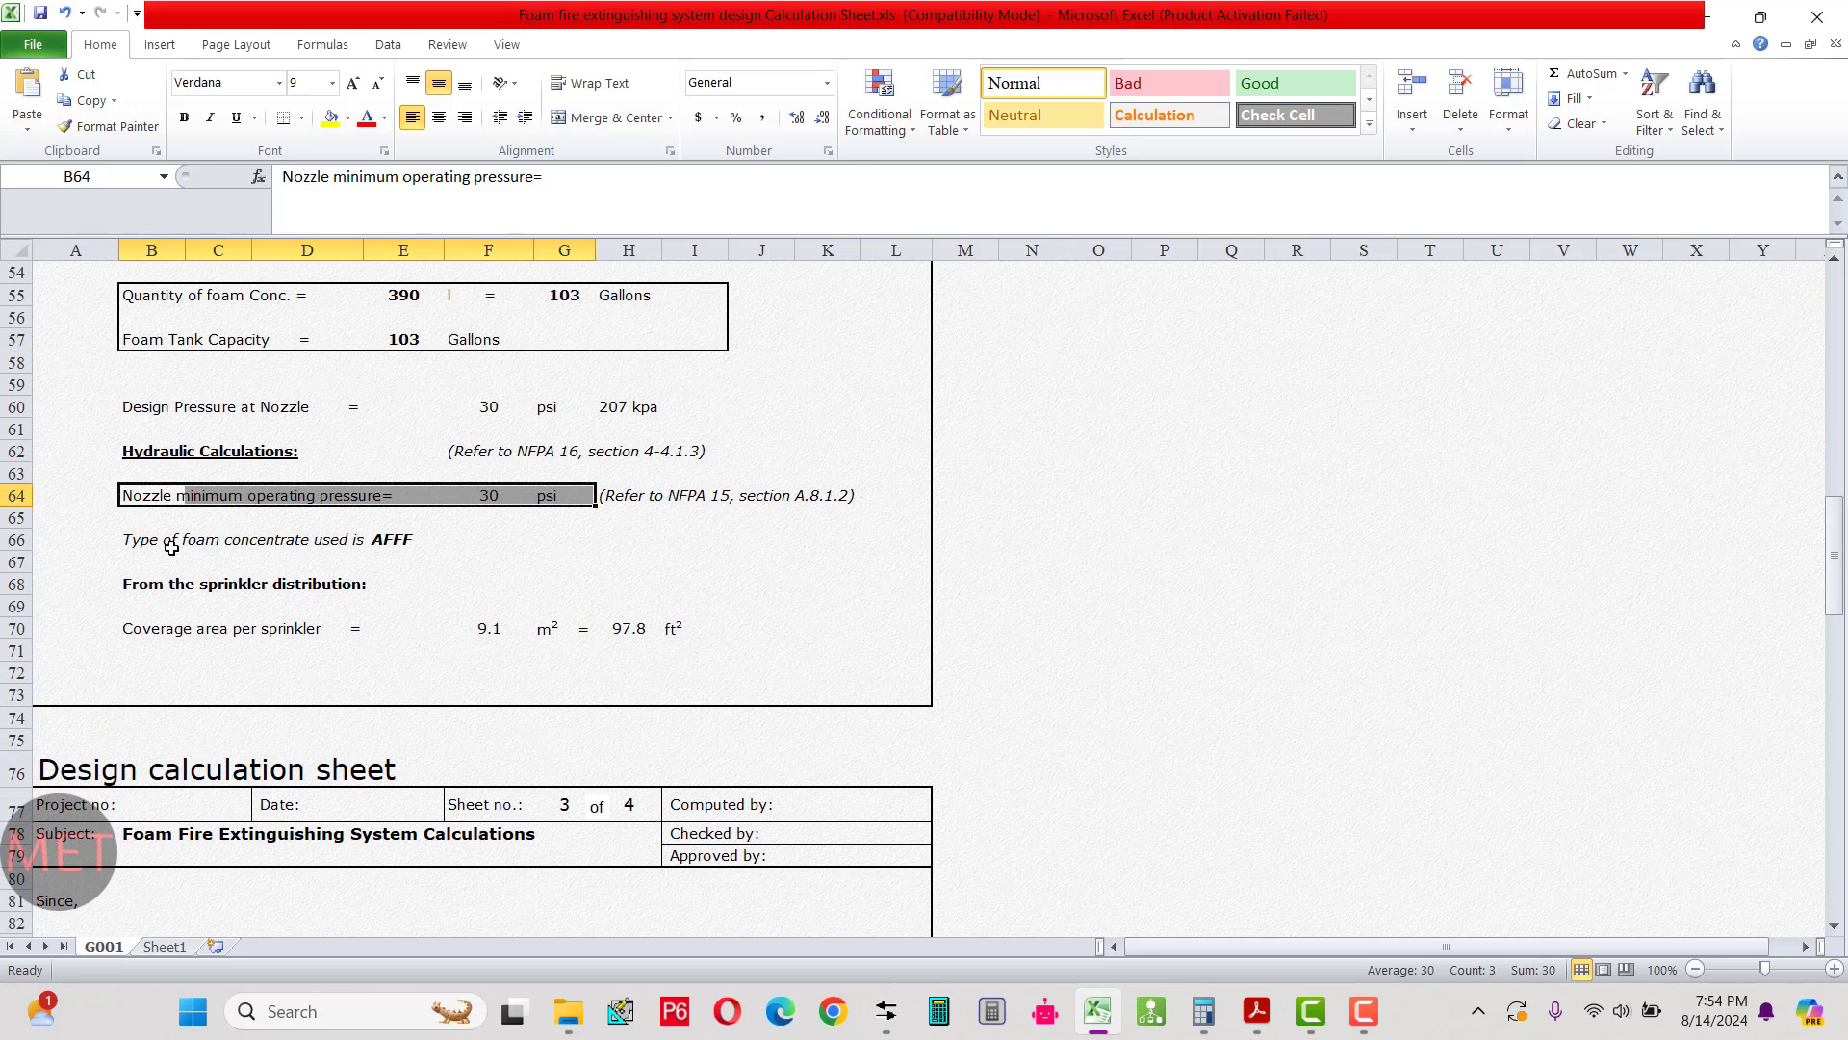
Select the foam concentrate type in row 66, and highlight AFFF and "1%, 3% or 6% type concentrate" in Sheet1's list of foam concentrates.
drag(171, 546, 377, 545)
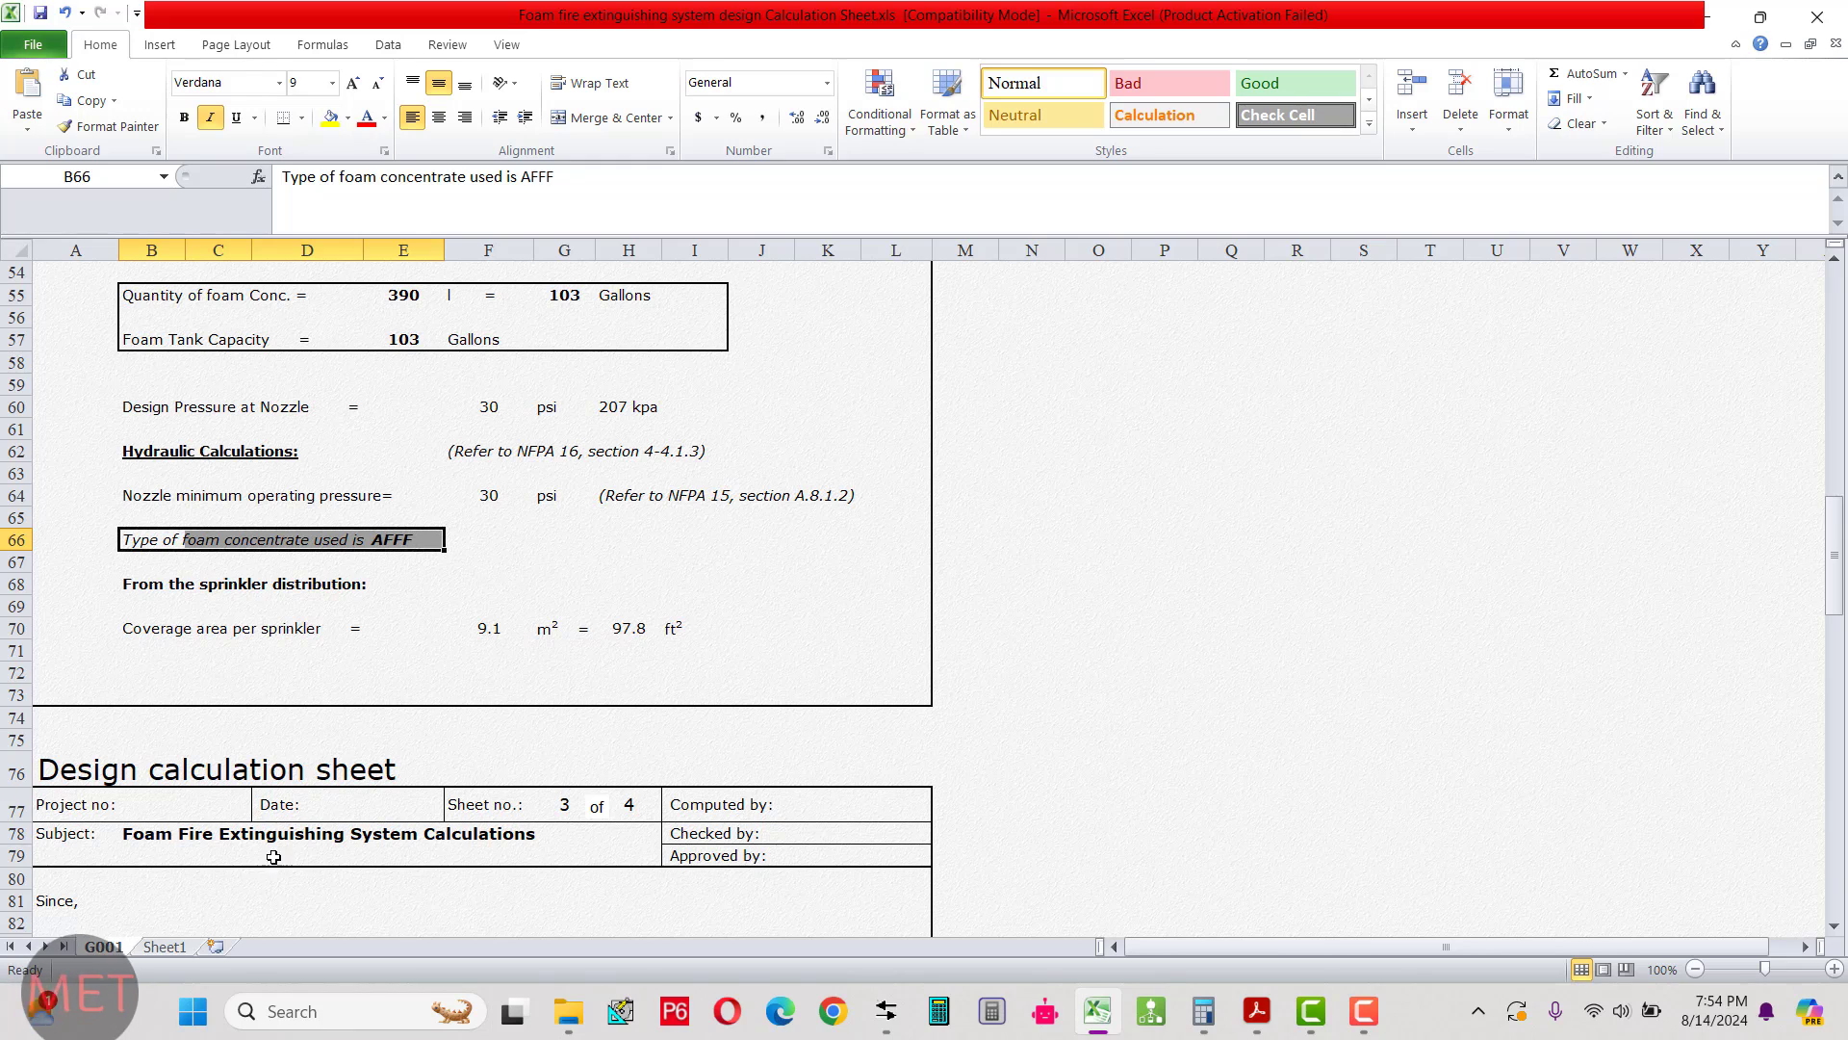
click(164, 946)
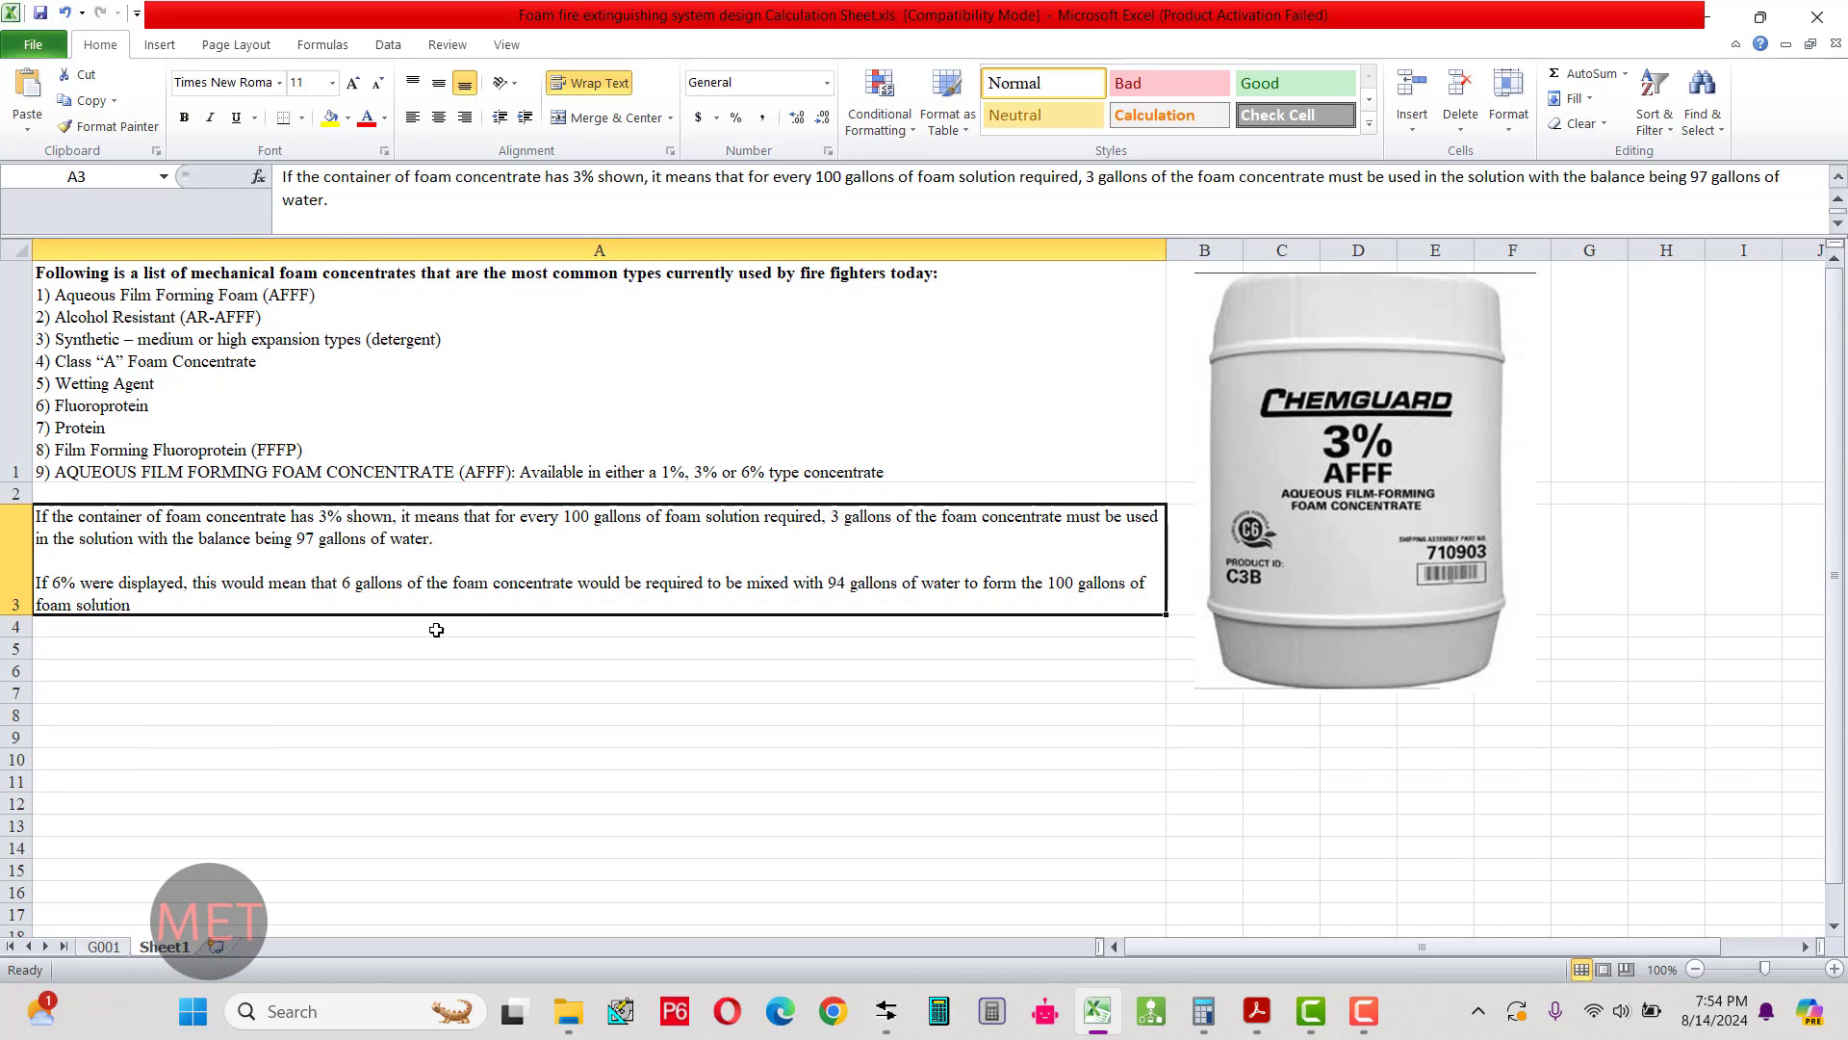
click(407, 472)
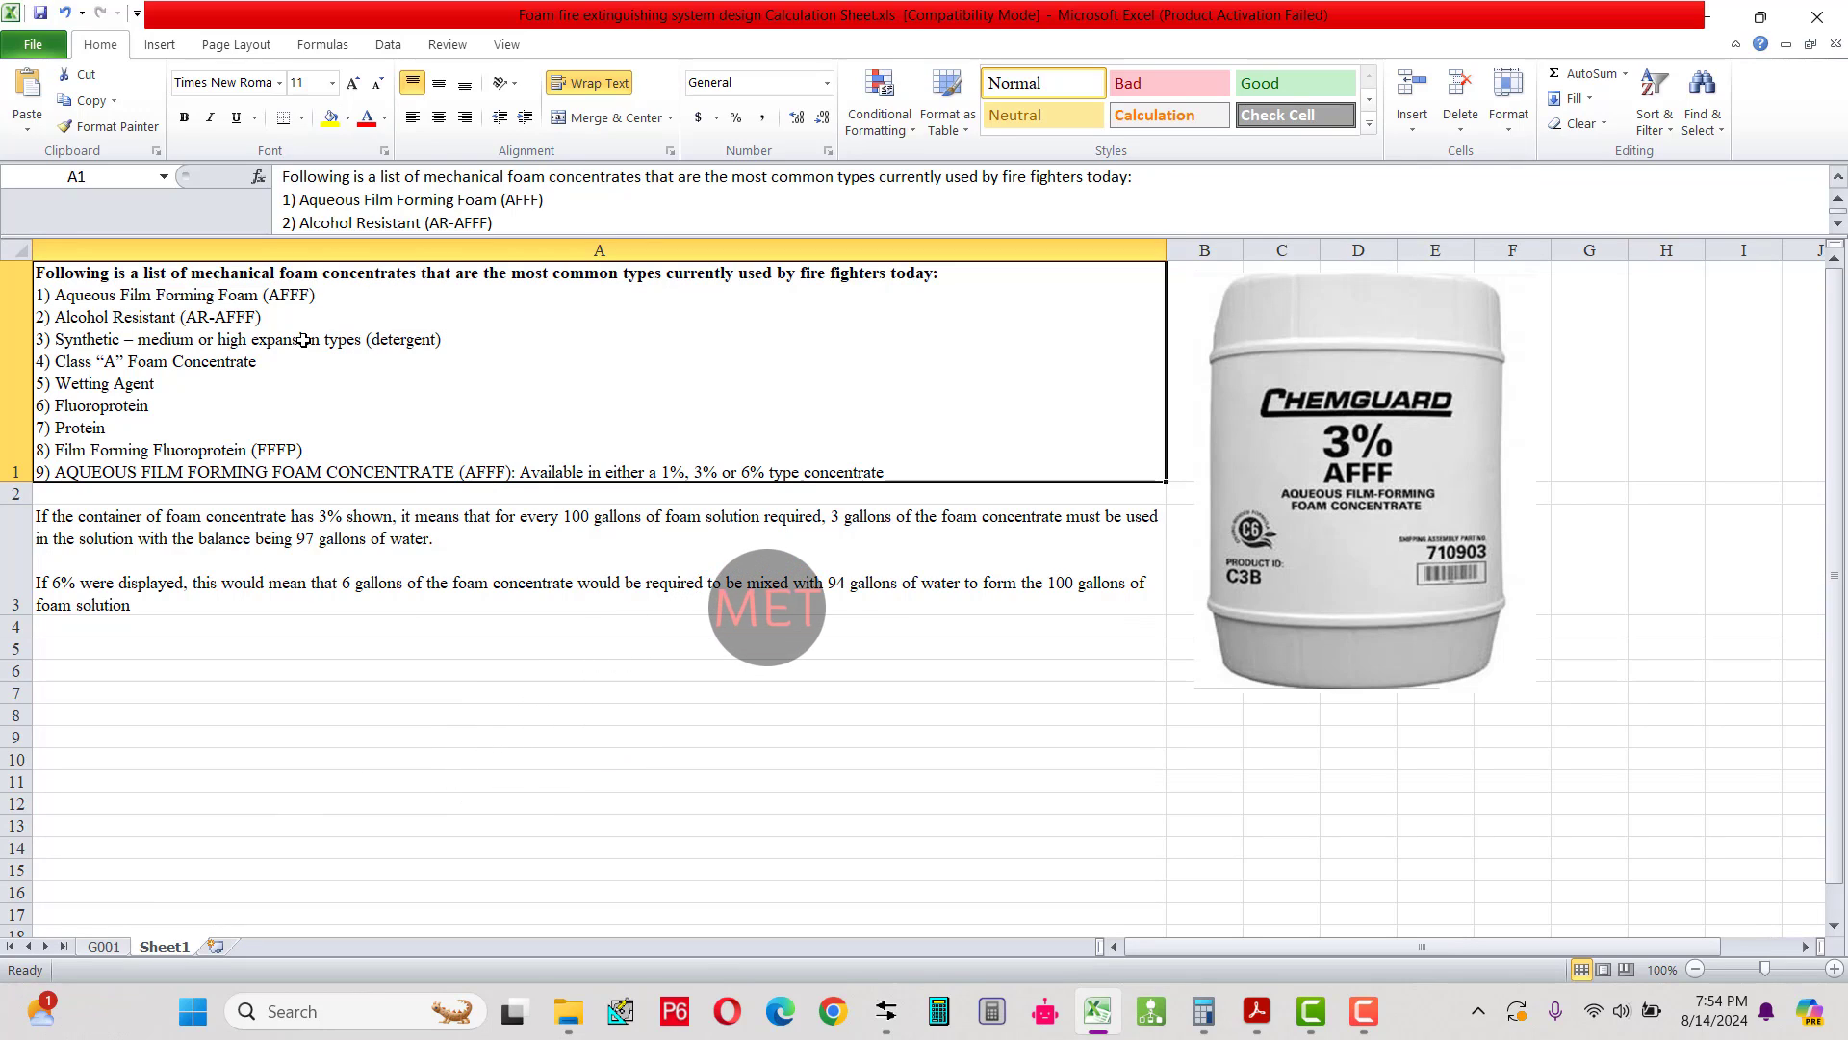
double_click(321, 304)
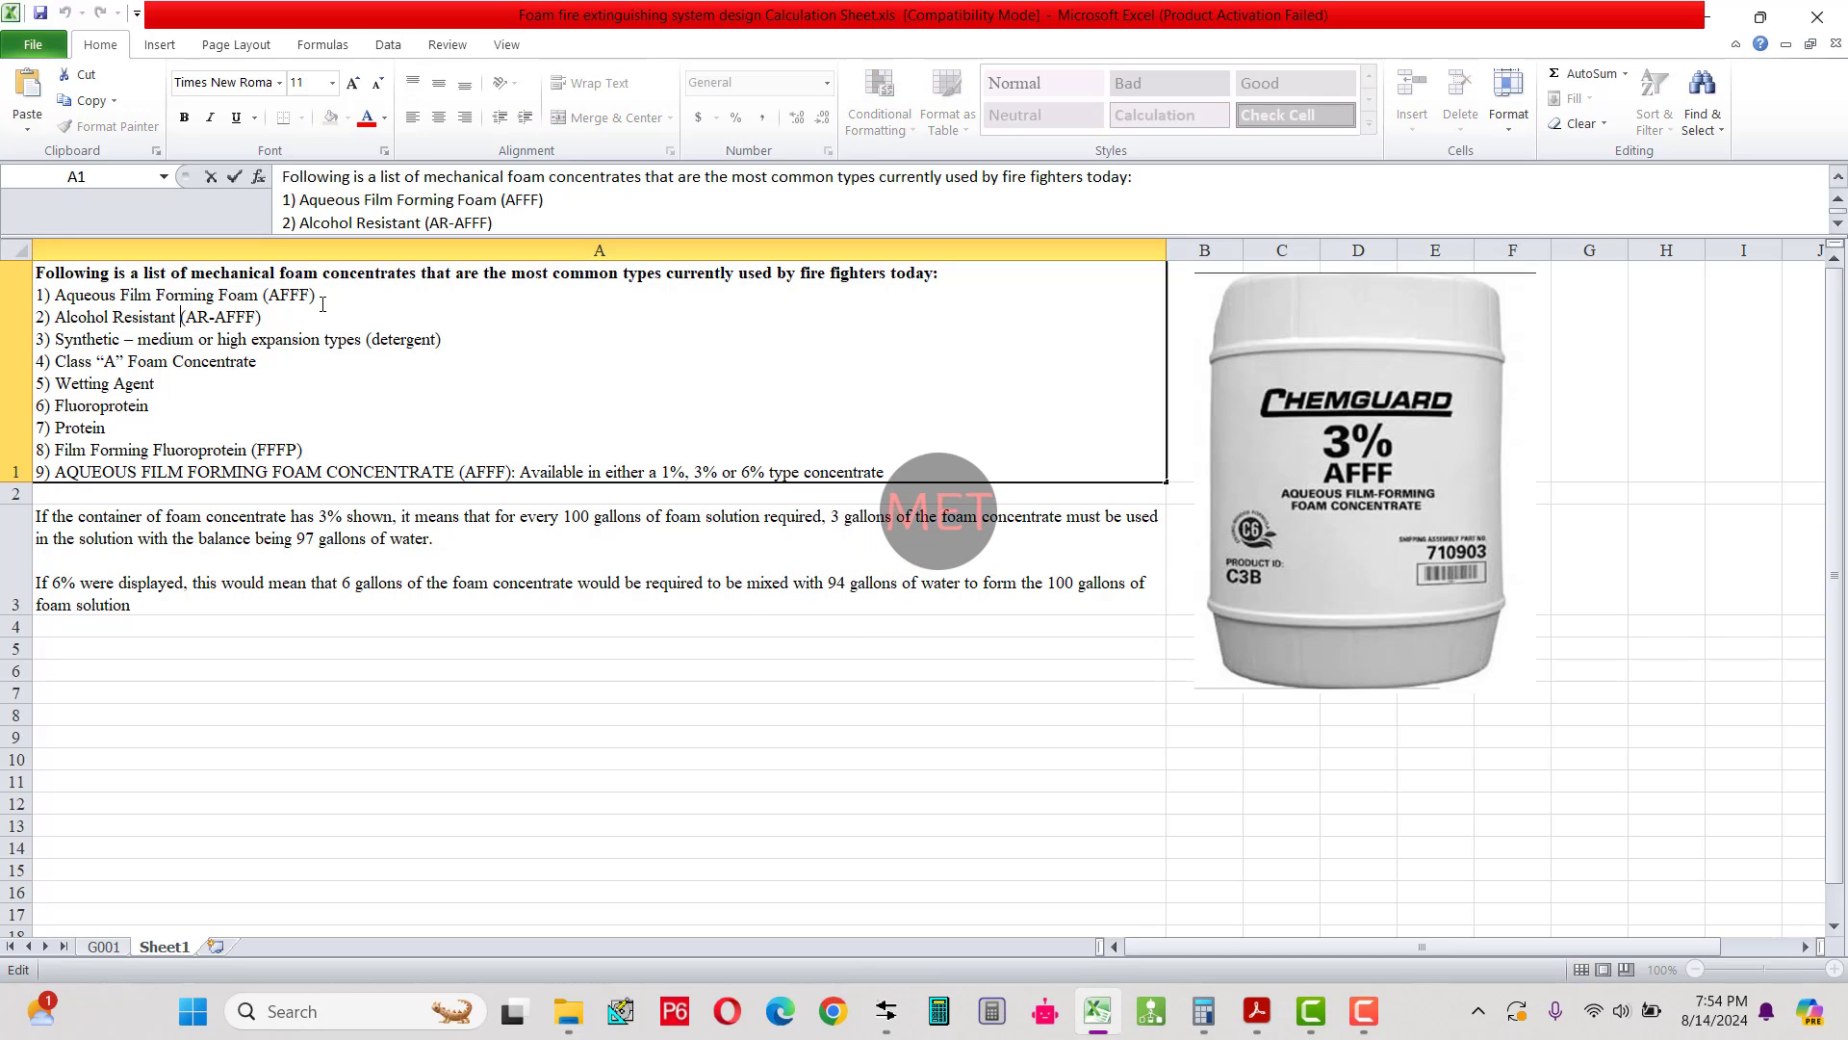
drag(316, 297, 268, 297)
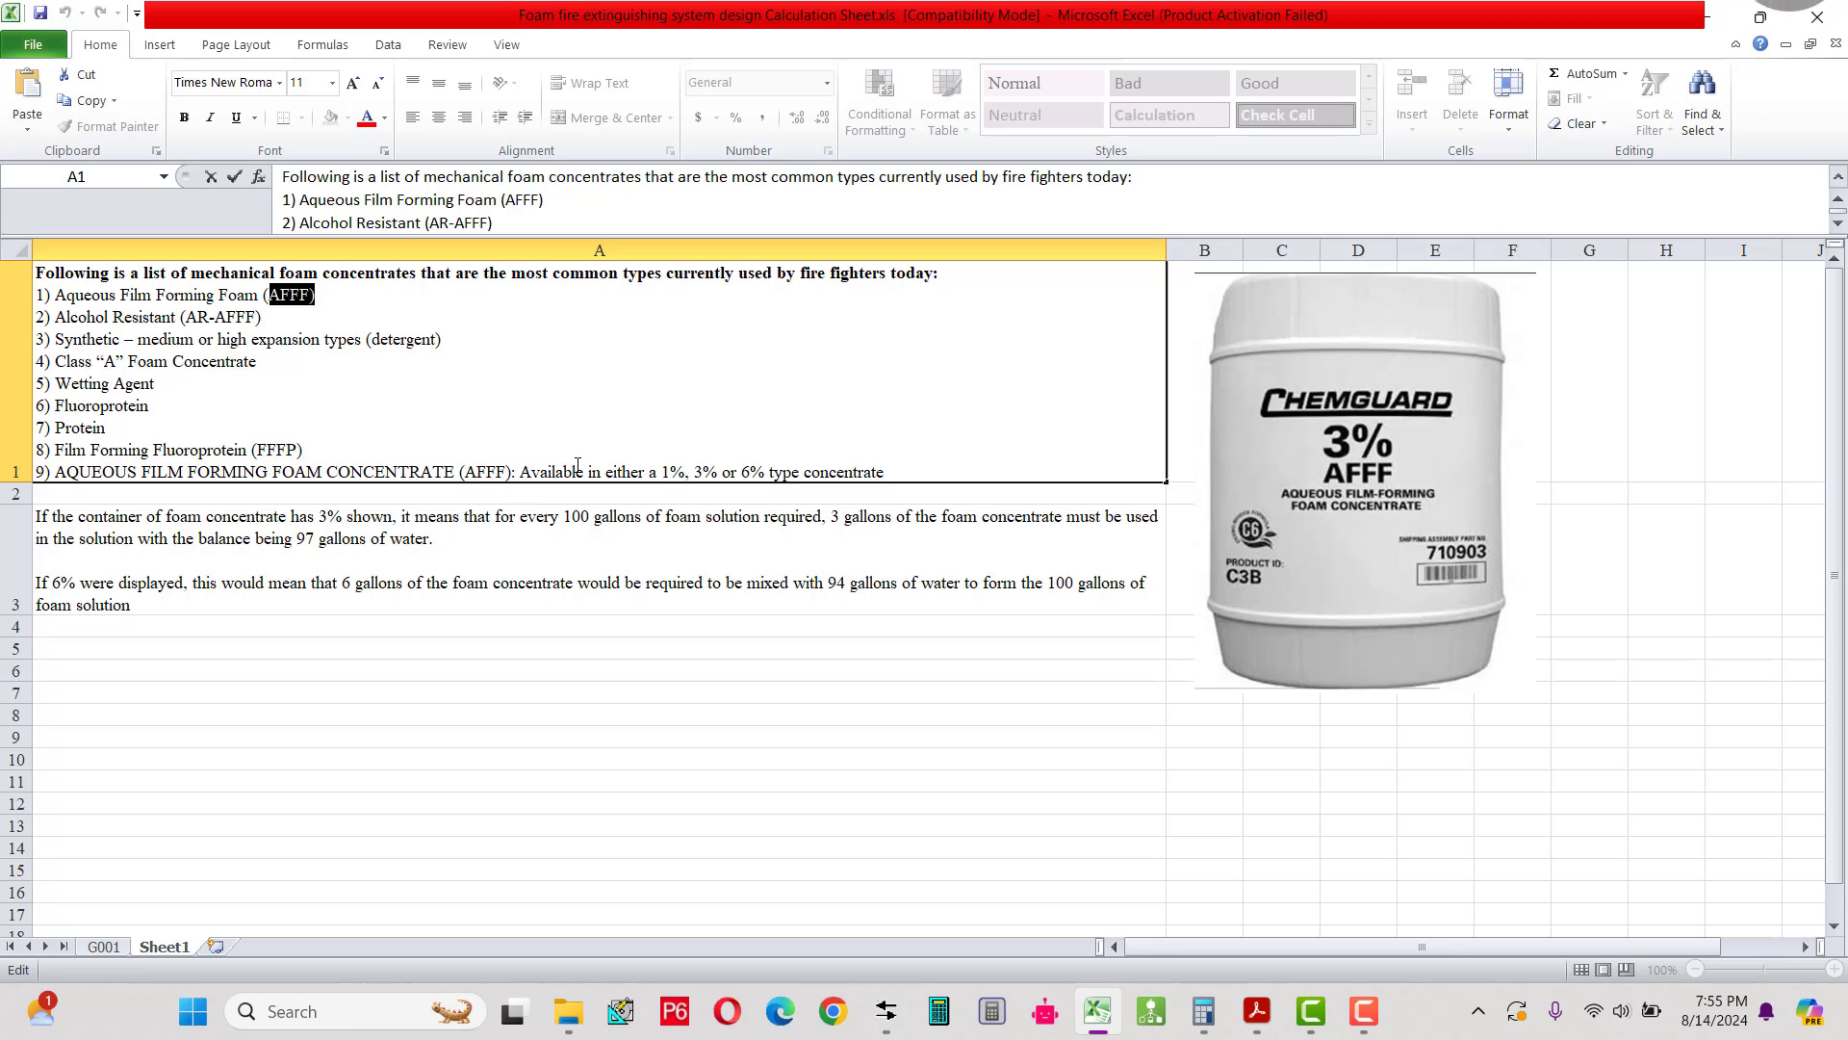
drag(665, 470, 897, 477)
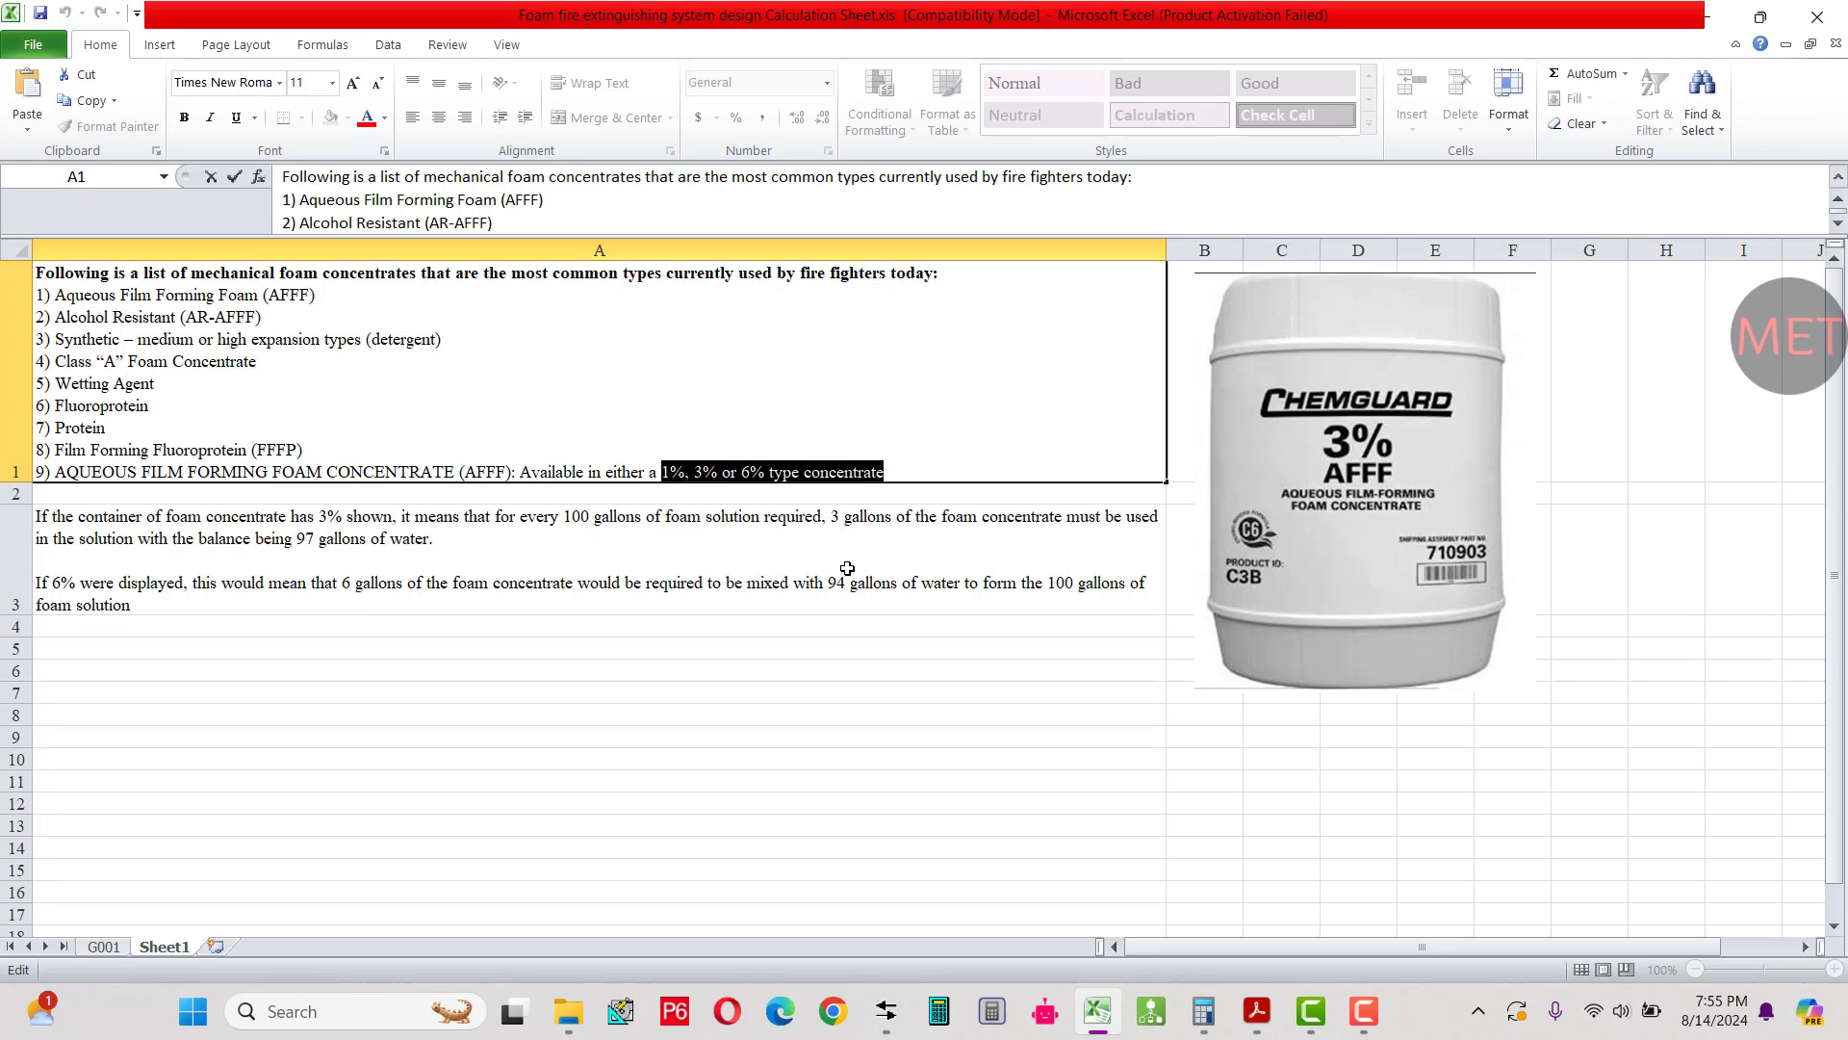
Examine the 3% concentrate explanation in A3 of Sheet1, highlighting the 100 gallons of foam solution and the 97 gallons of water balance.
click(524, 547)
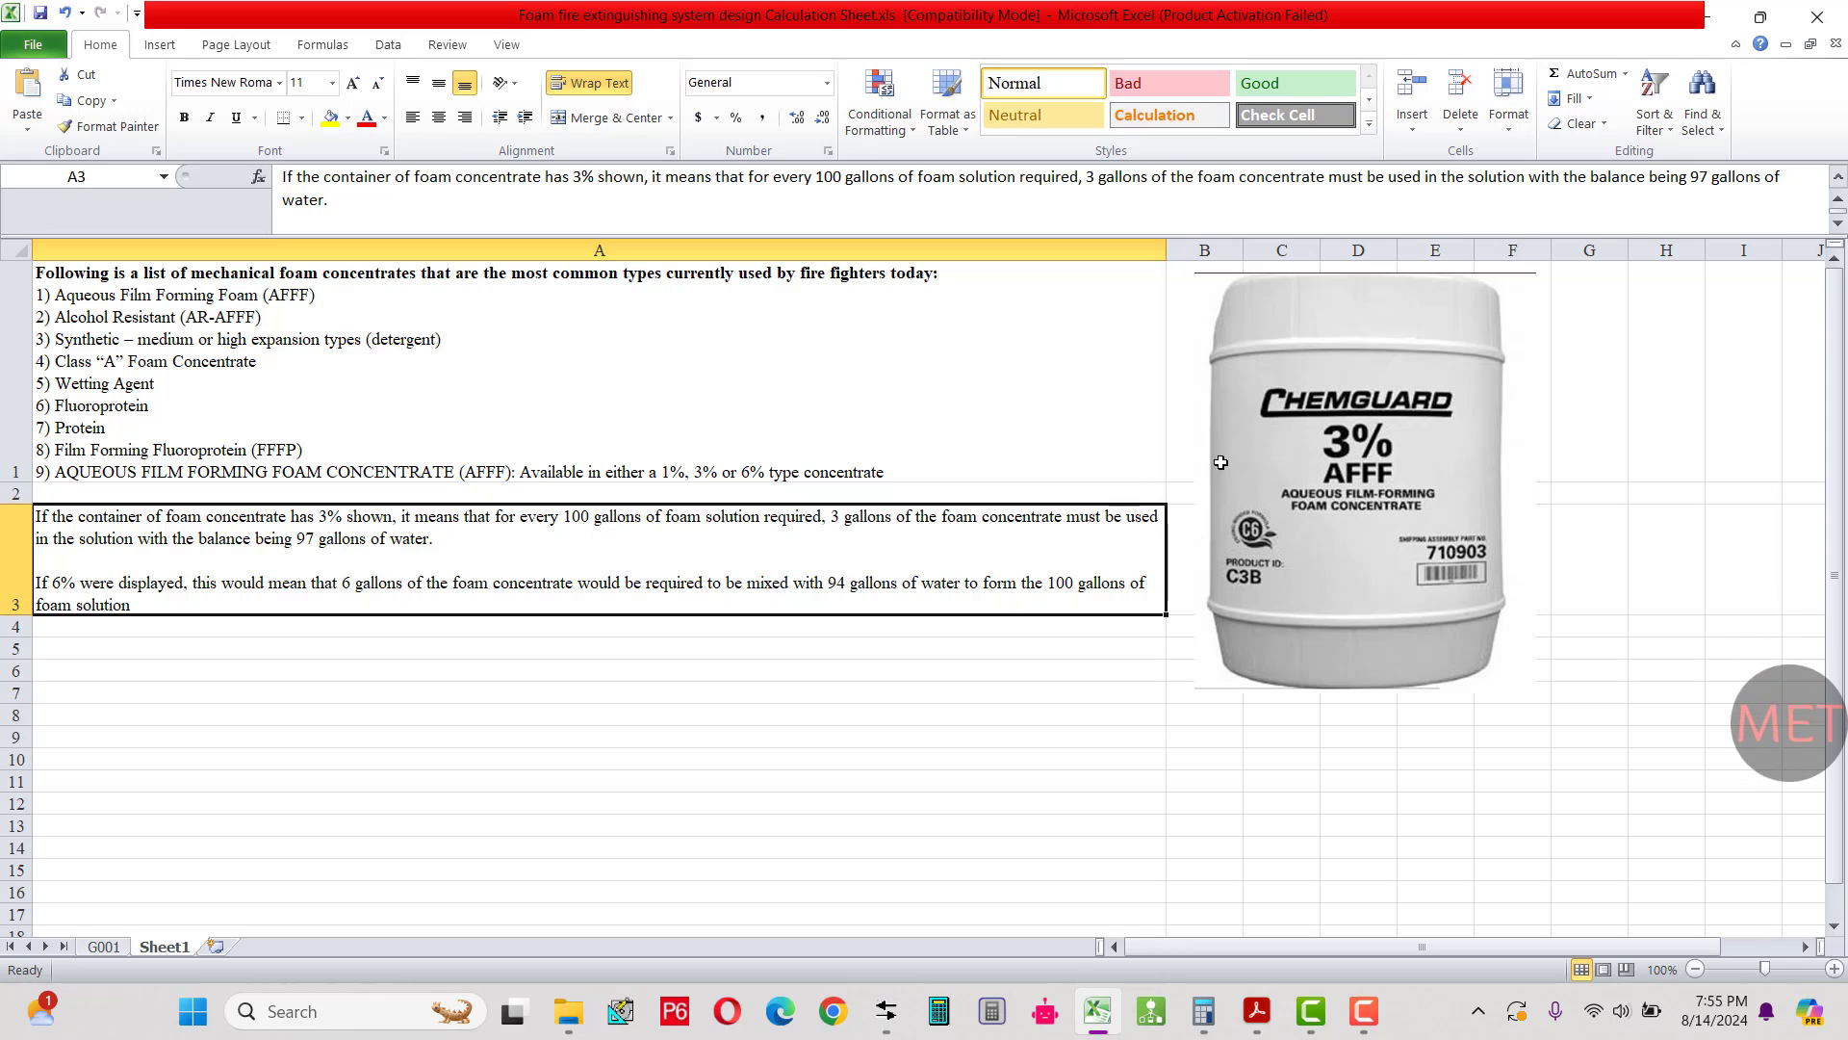
key(Down)
key(Down)
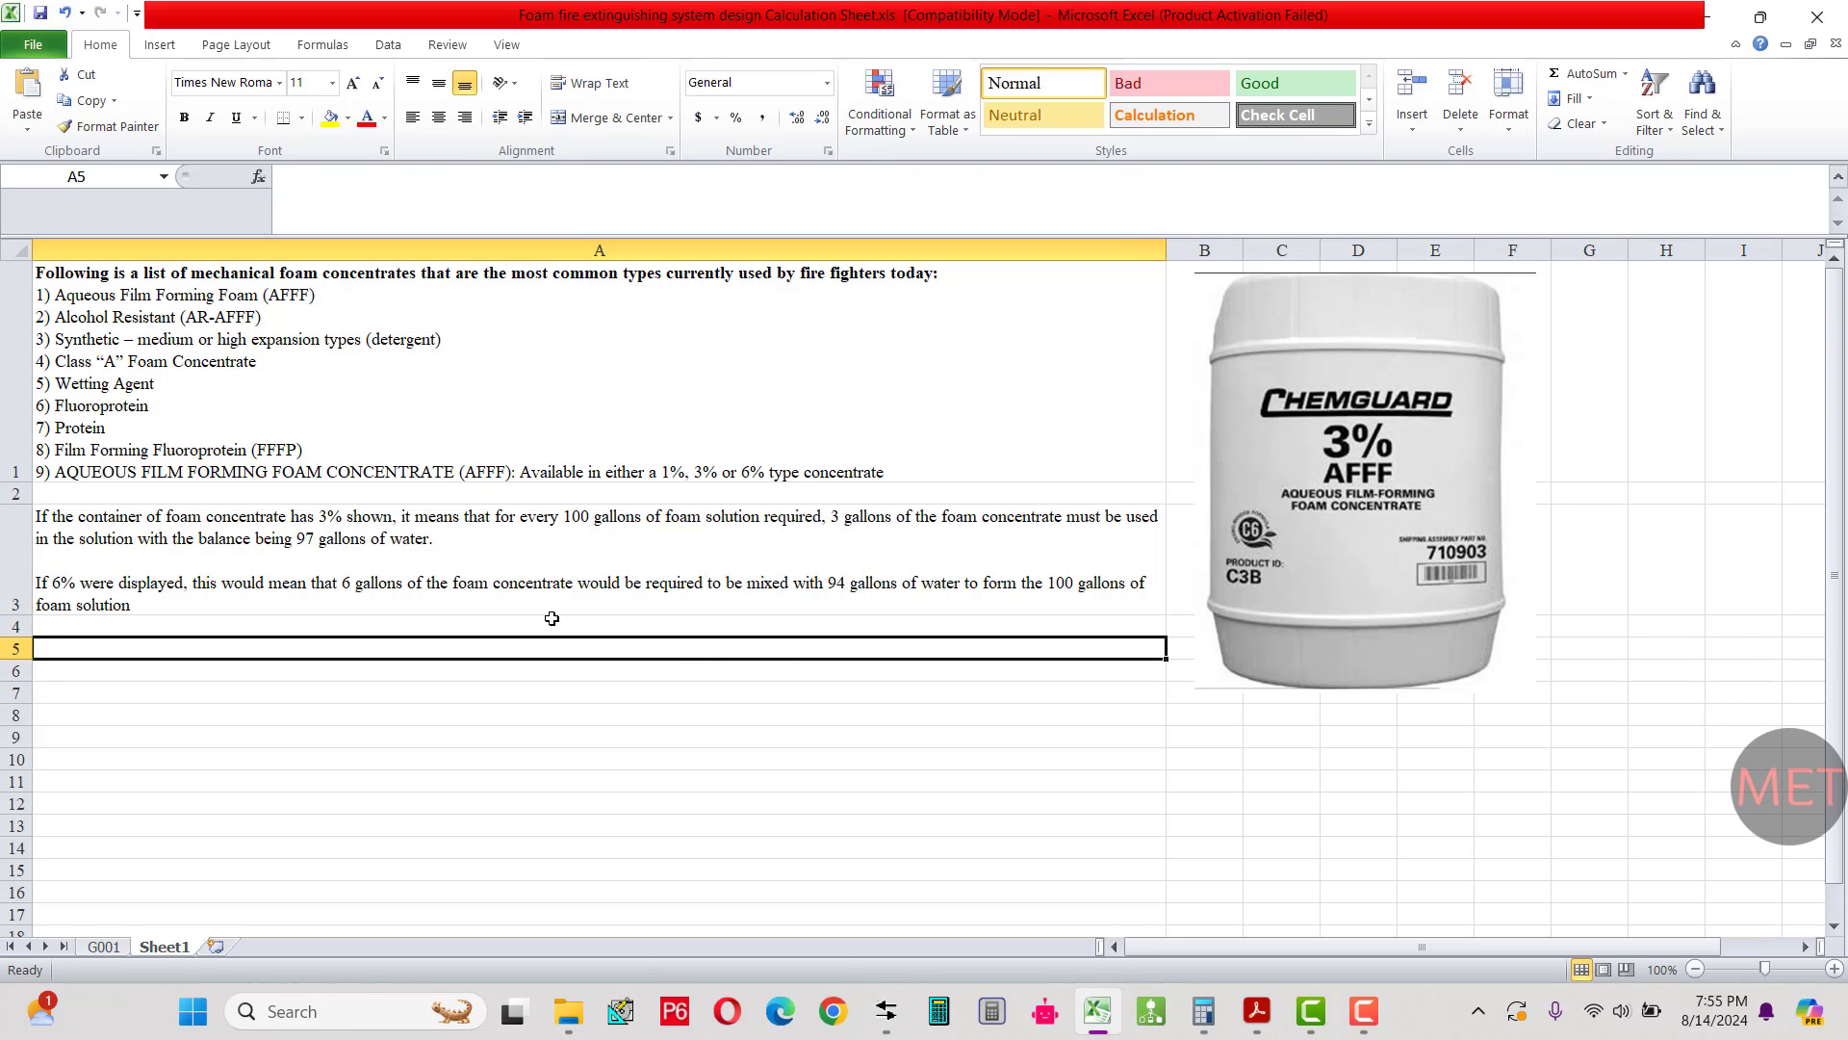
double_click(332, 518)
drag(109, 521, 242, 520)
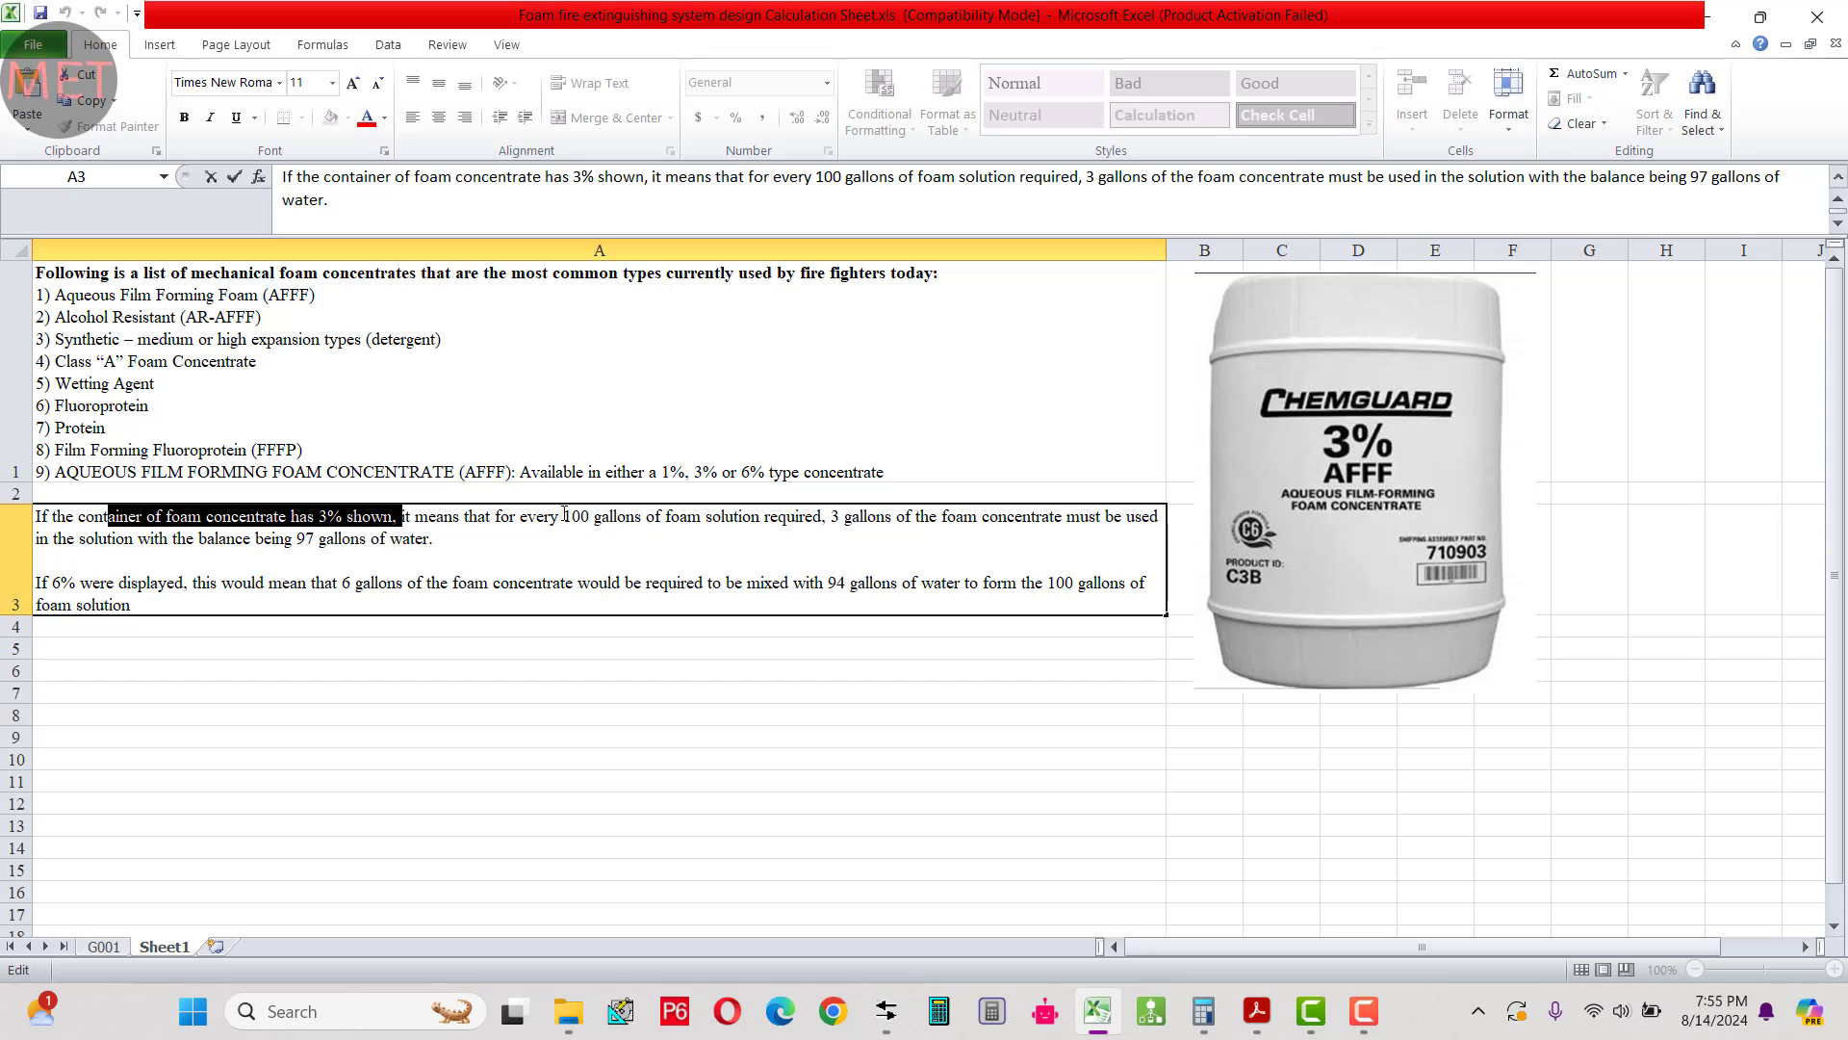
drag(565, 515, 1107, 539)
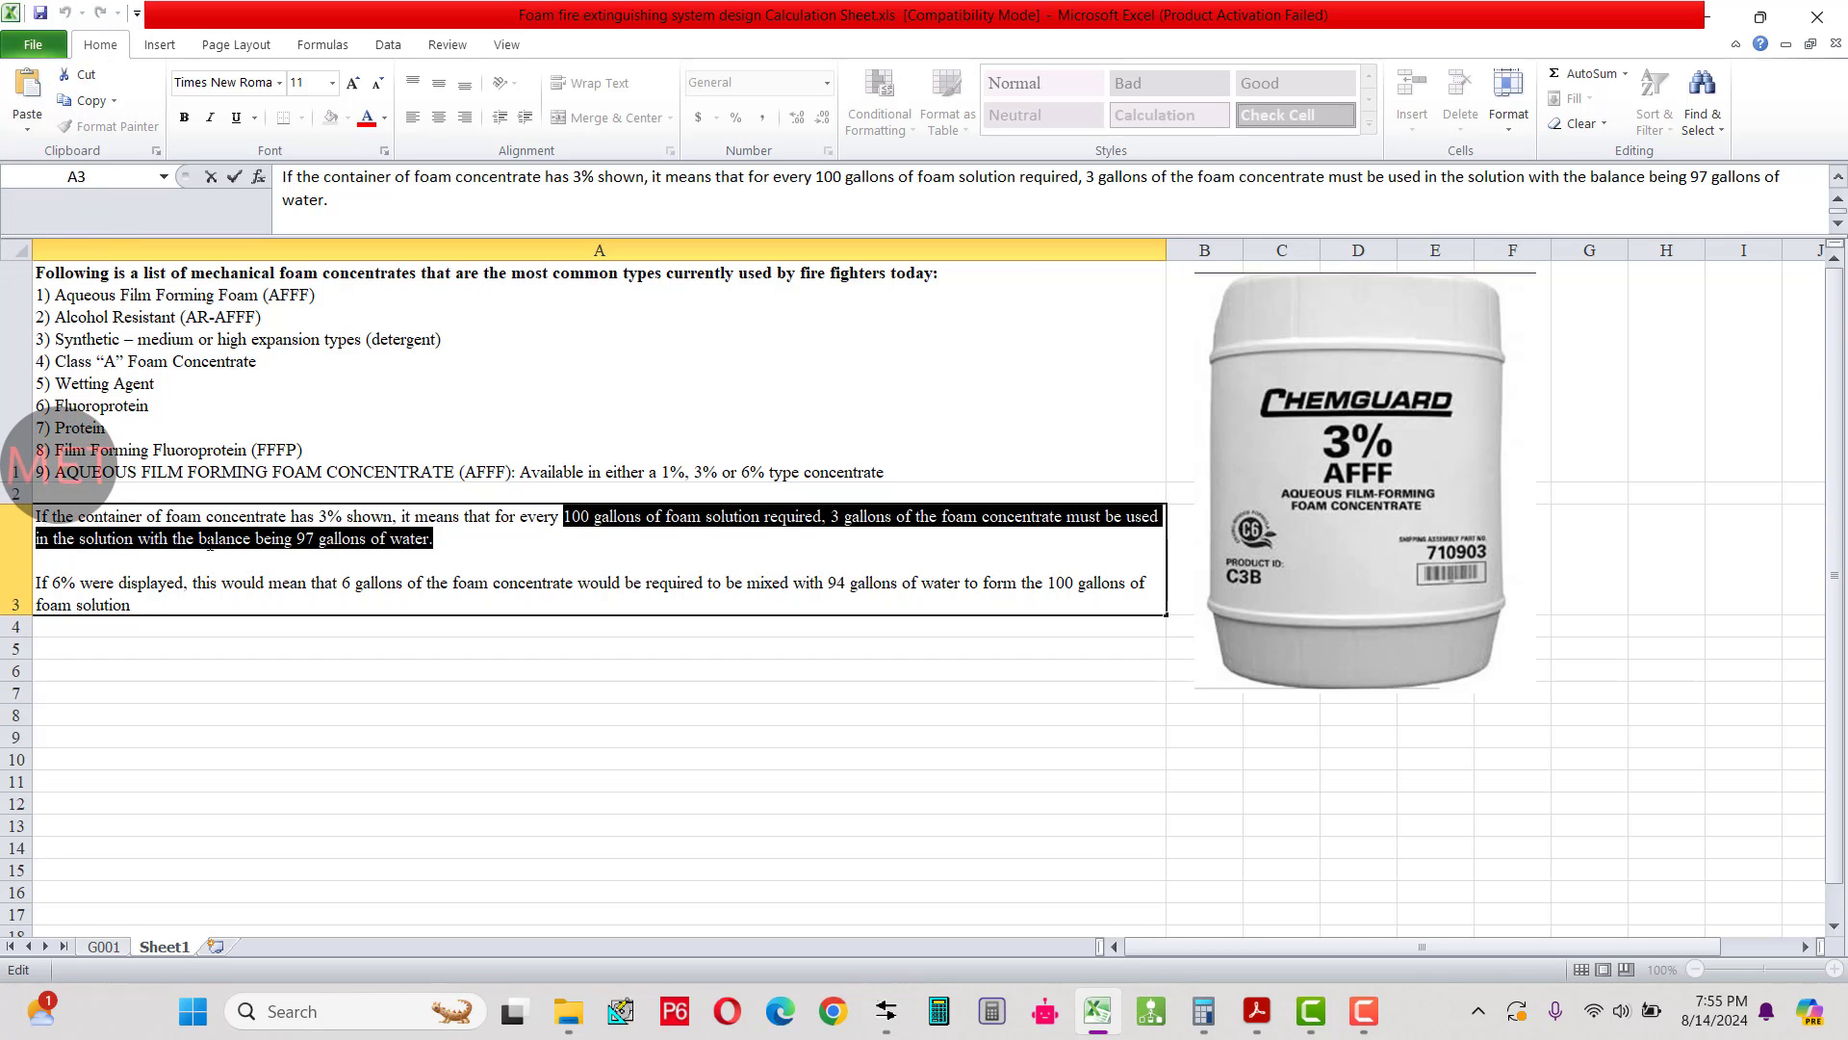
drag(435, 539, 151, 539)
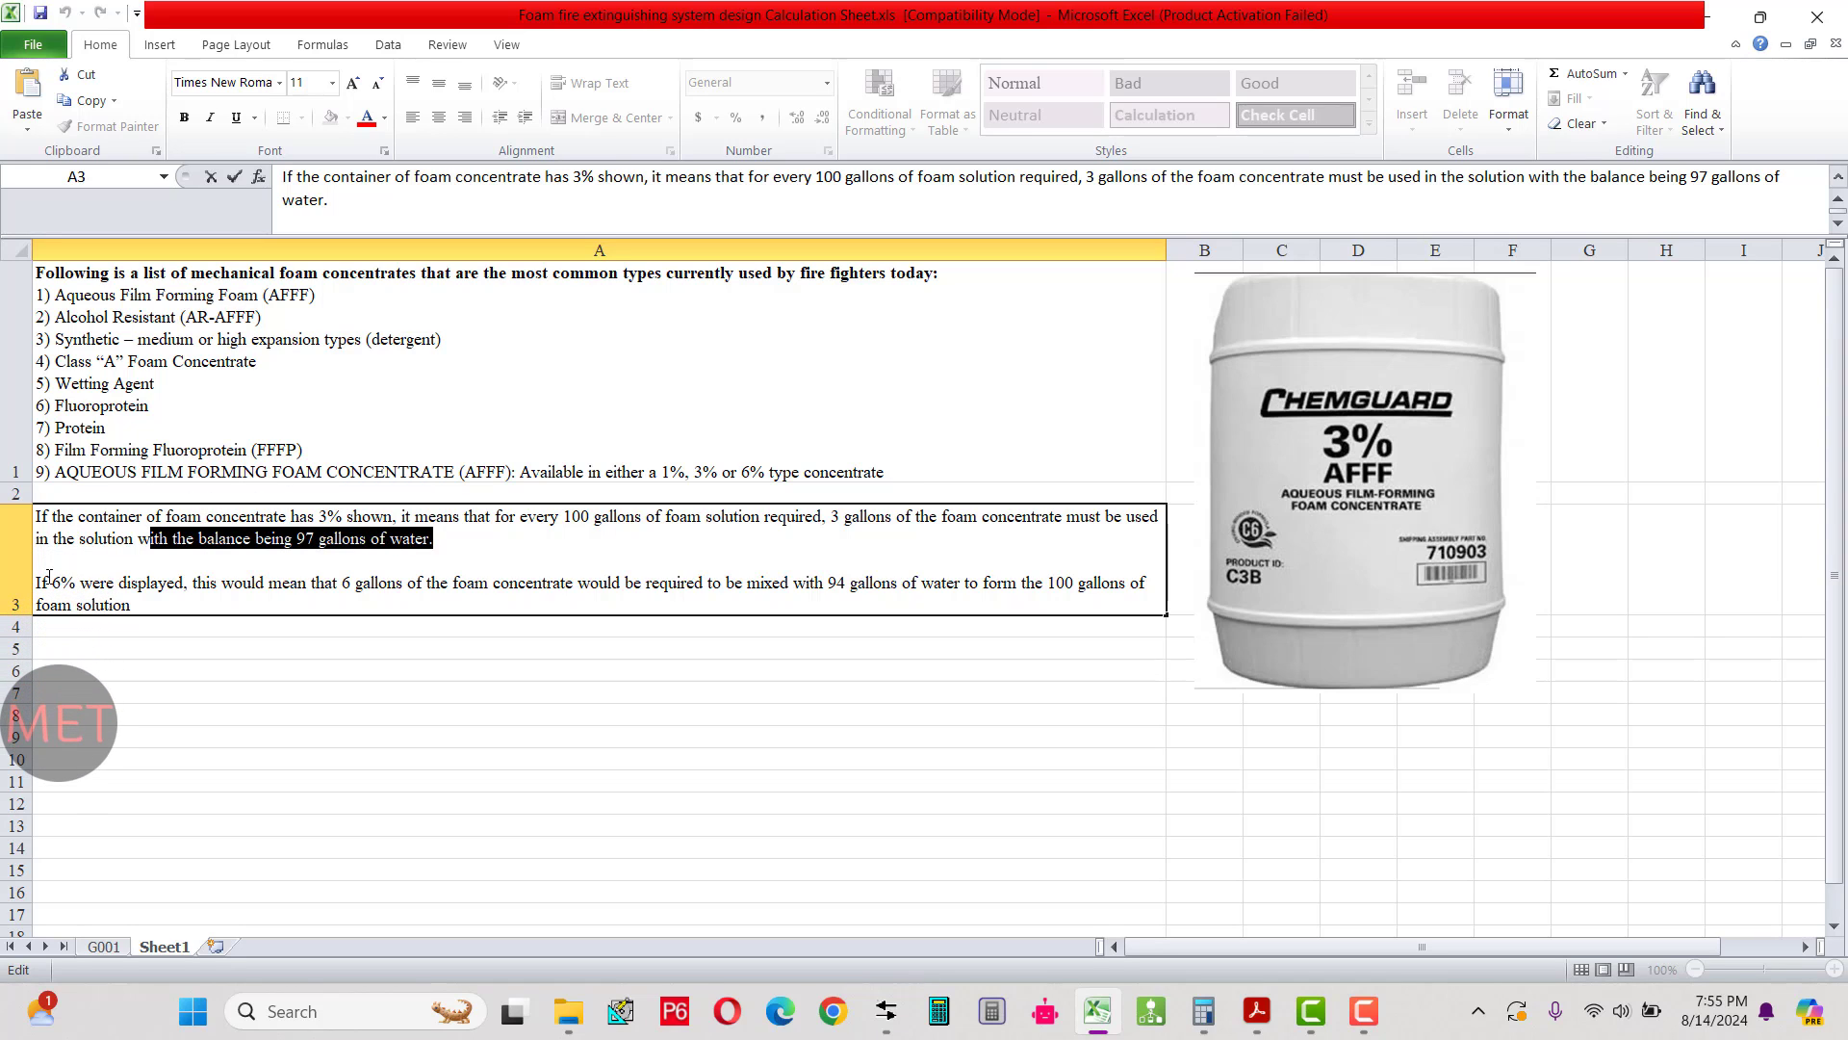
Highlight the 6% concentrate explanation in A3, select the cell's whole text, and return to the foam concentrate list in A1.
drag(49, 575, 698, 583)
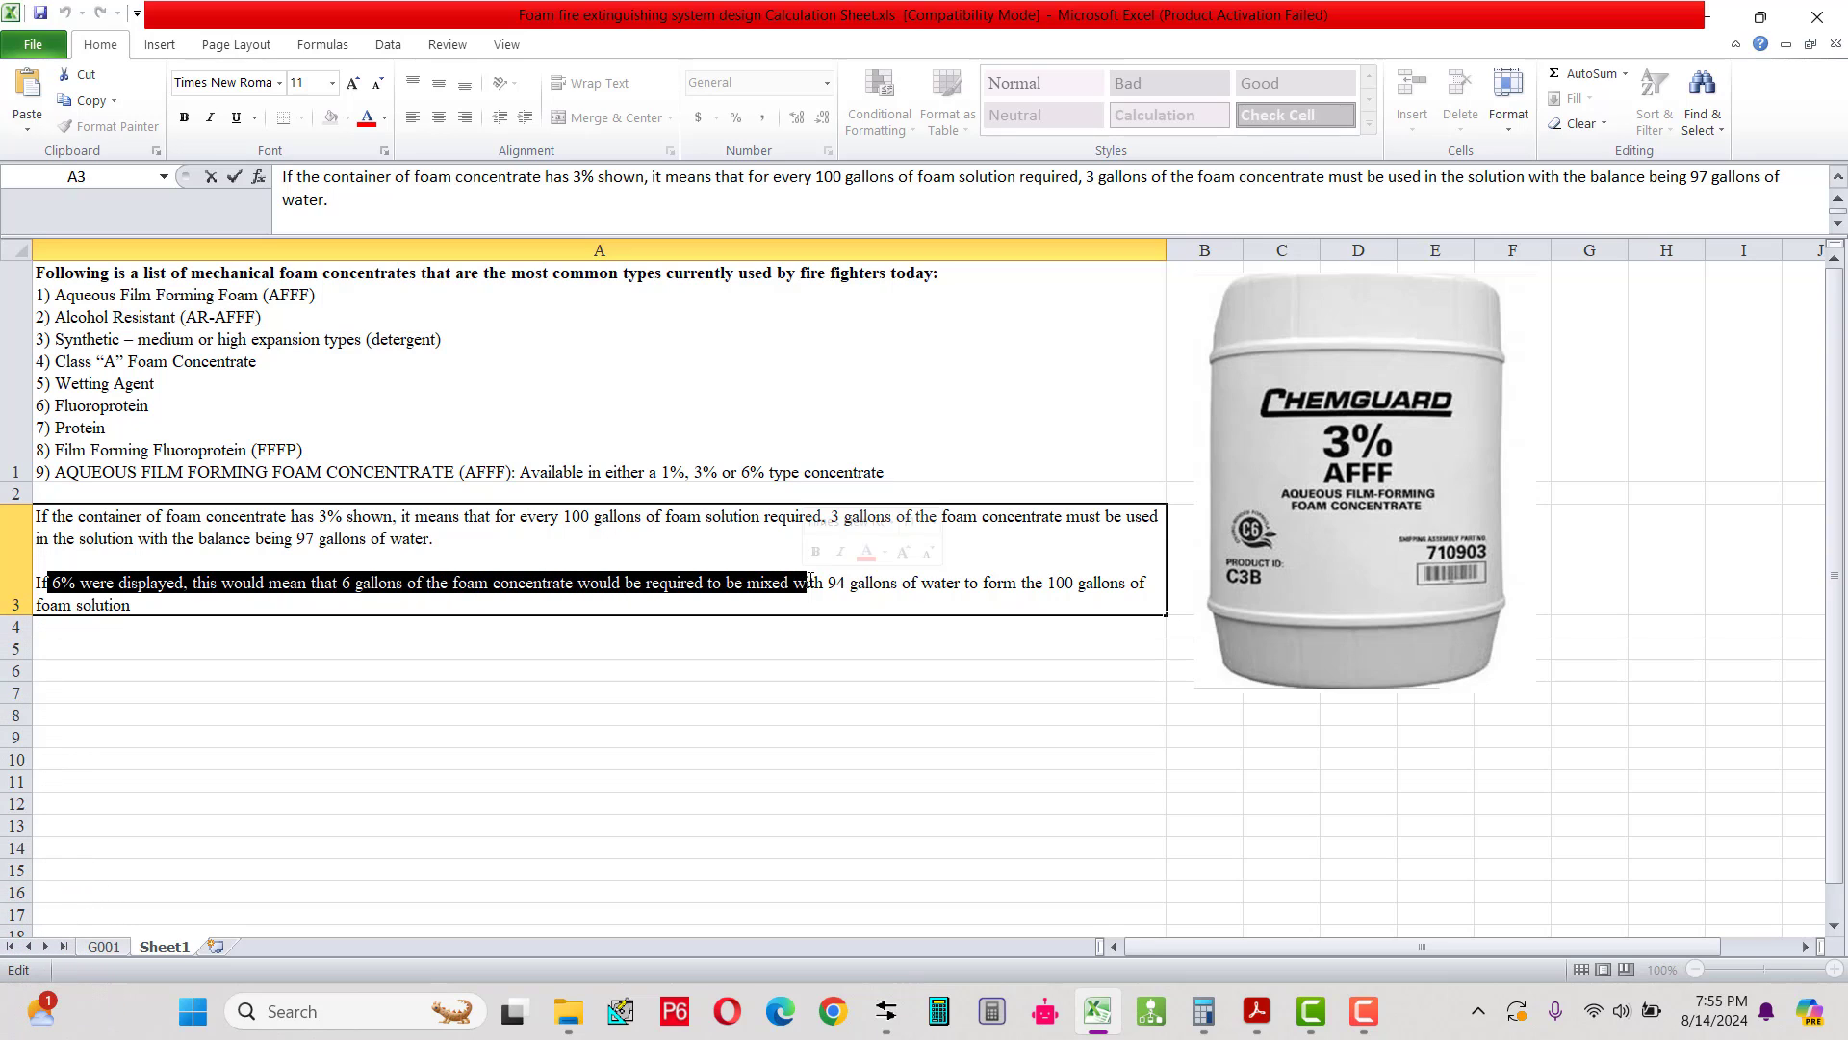
drag(829, 582, 1150, 582)
click(158, 605)
drag(158, 605, 106, 449)
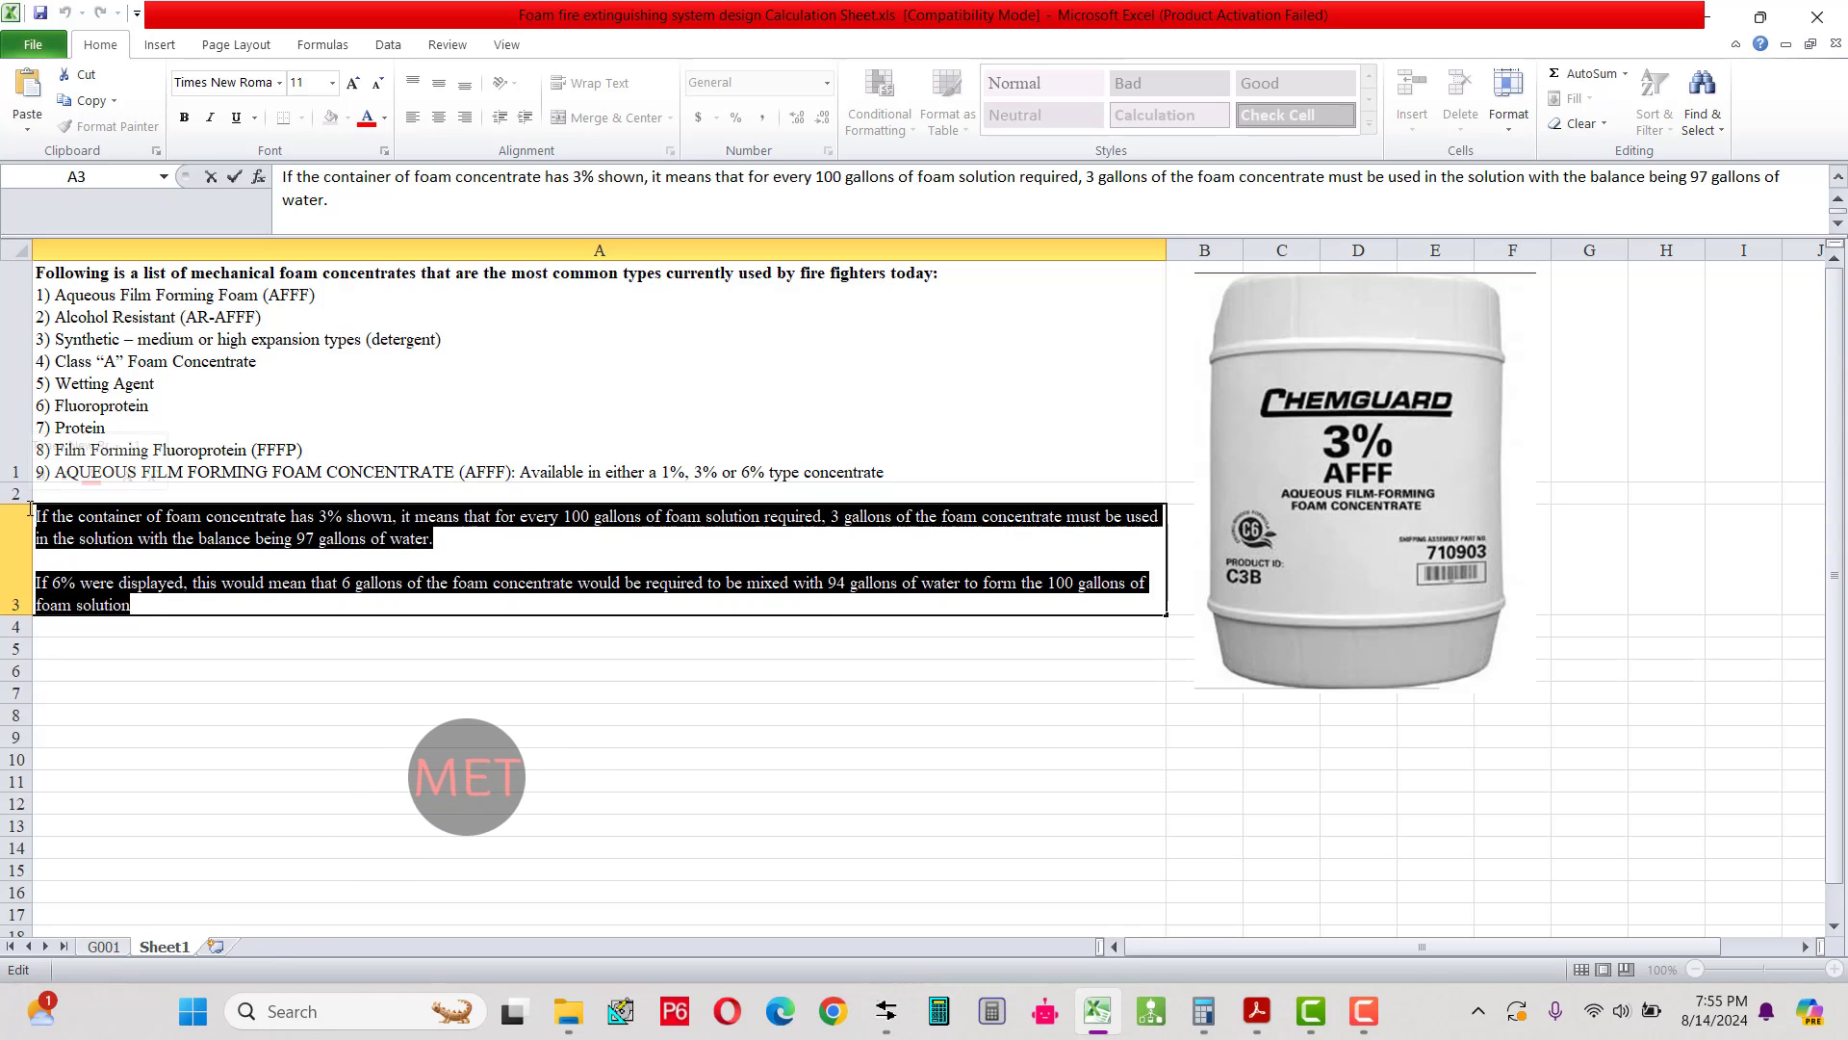
click(698, 671)
click(639, 449)
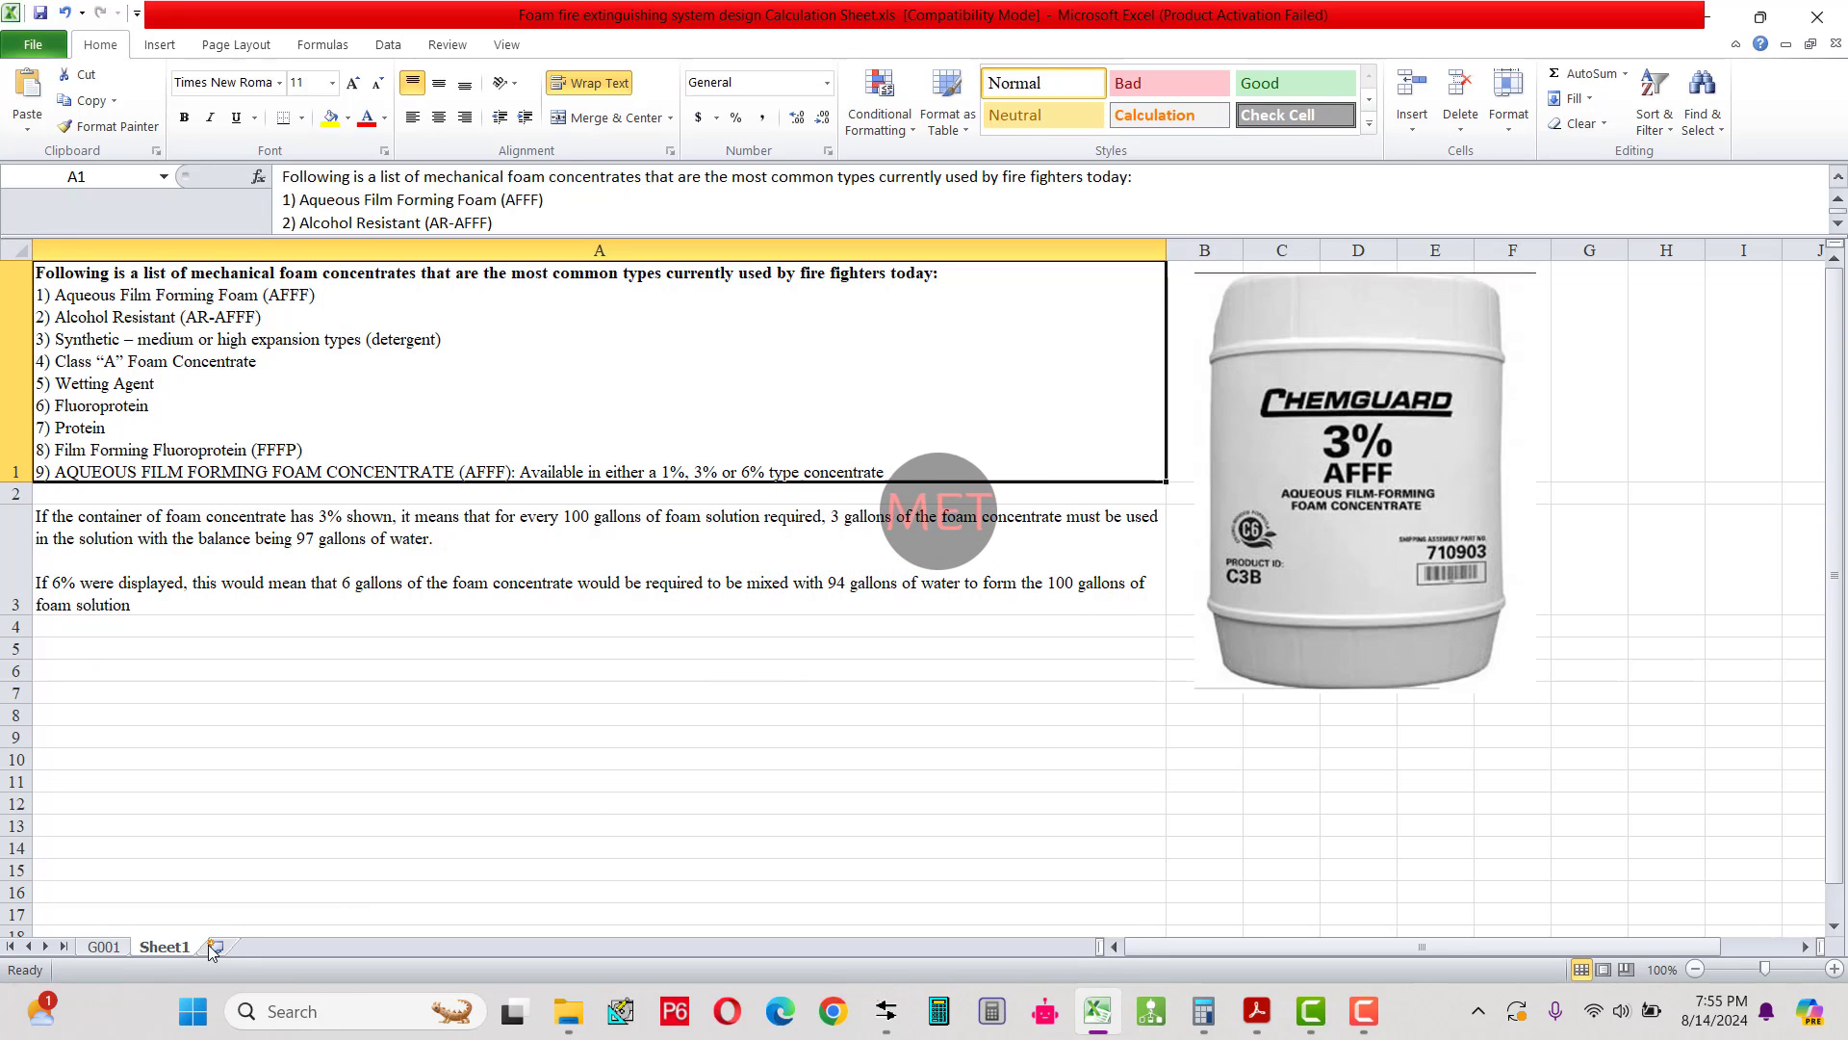
Return to sheet G001 and review the calculations from the flow of foam solution down to the sprinkler distribution section.
click(104, 946)
click(317, 607)
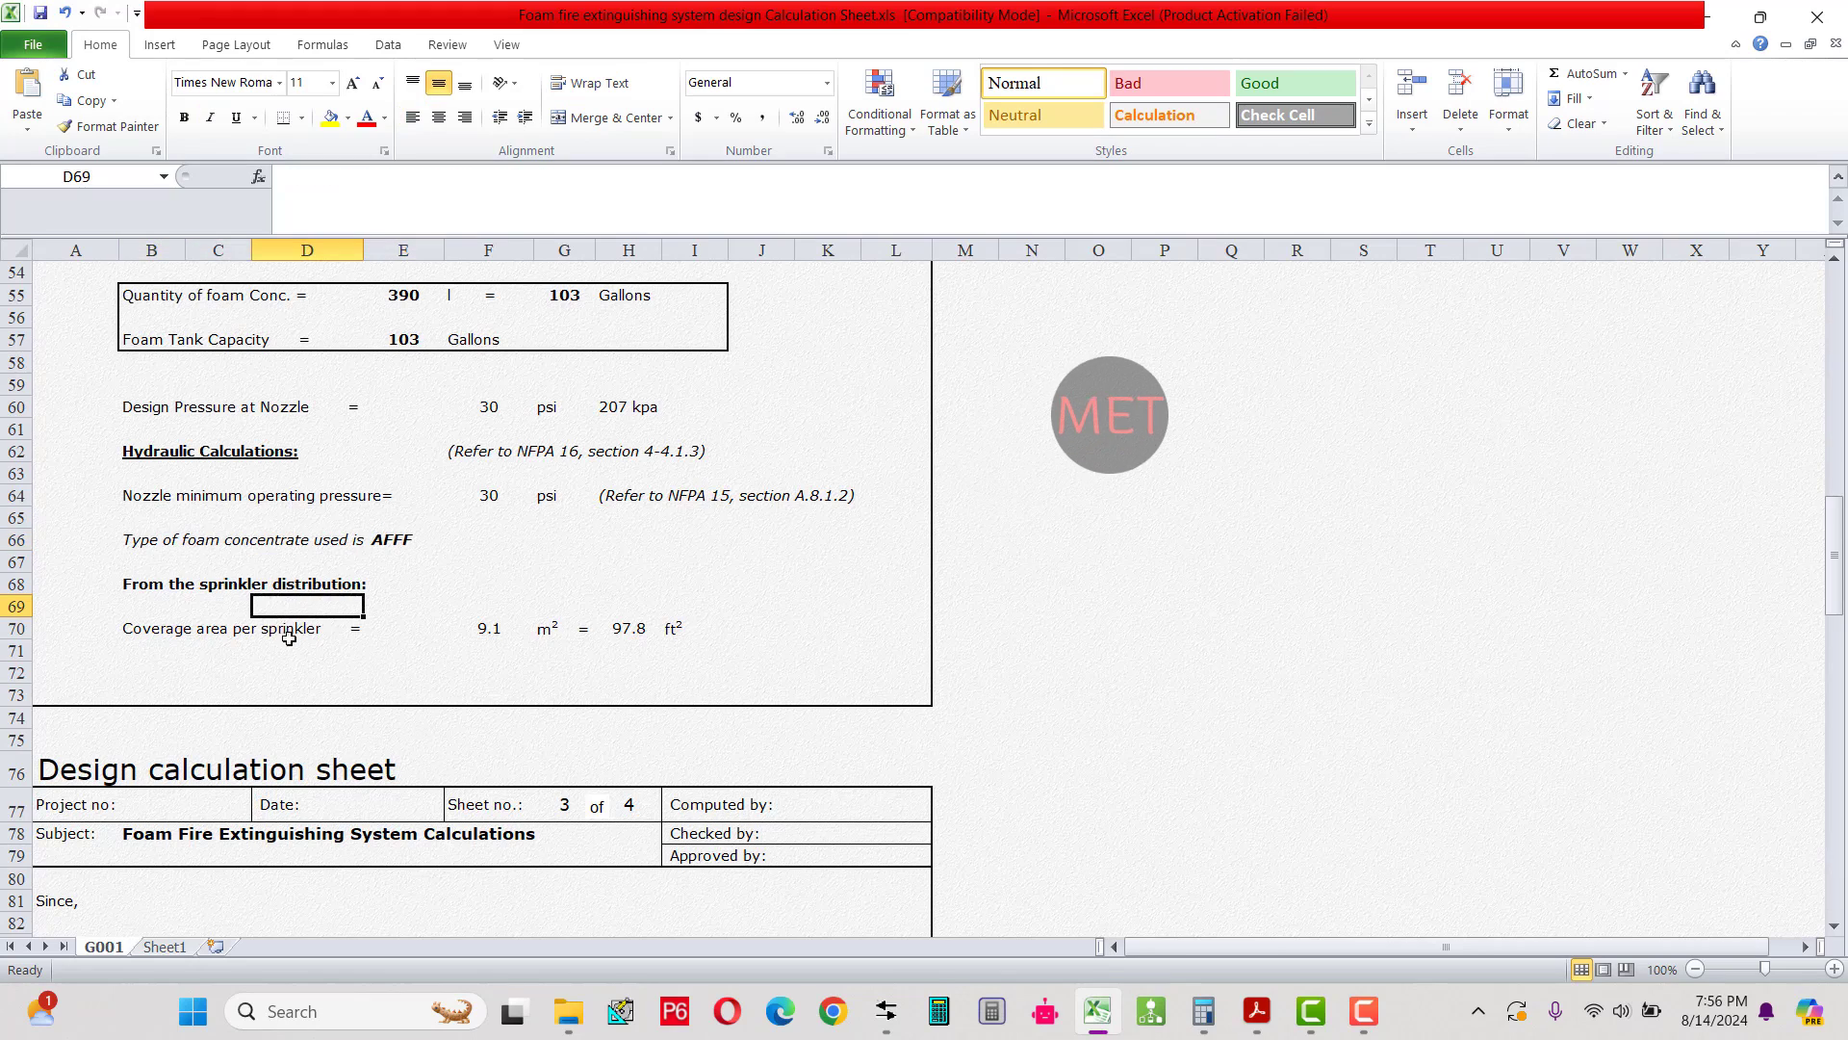
scroll(293, 616, down, 2)
scroll(289, 522, down, 1)
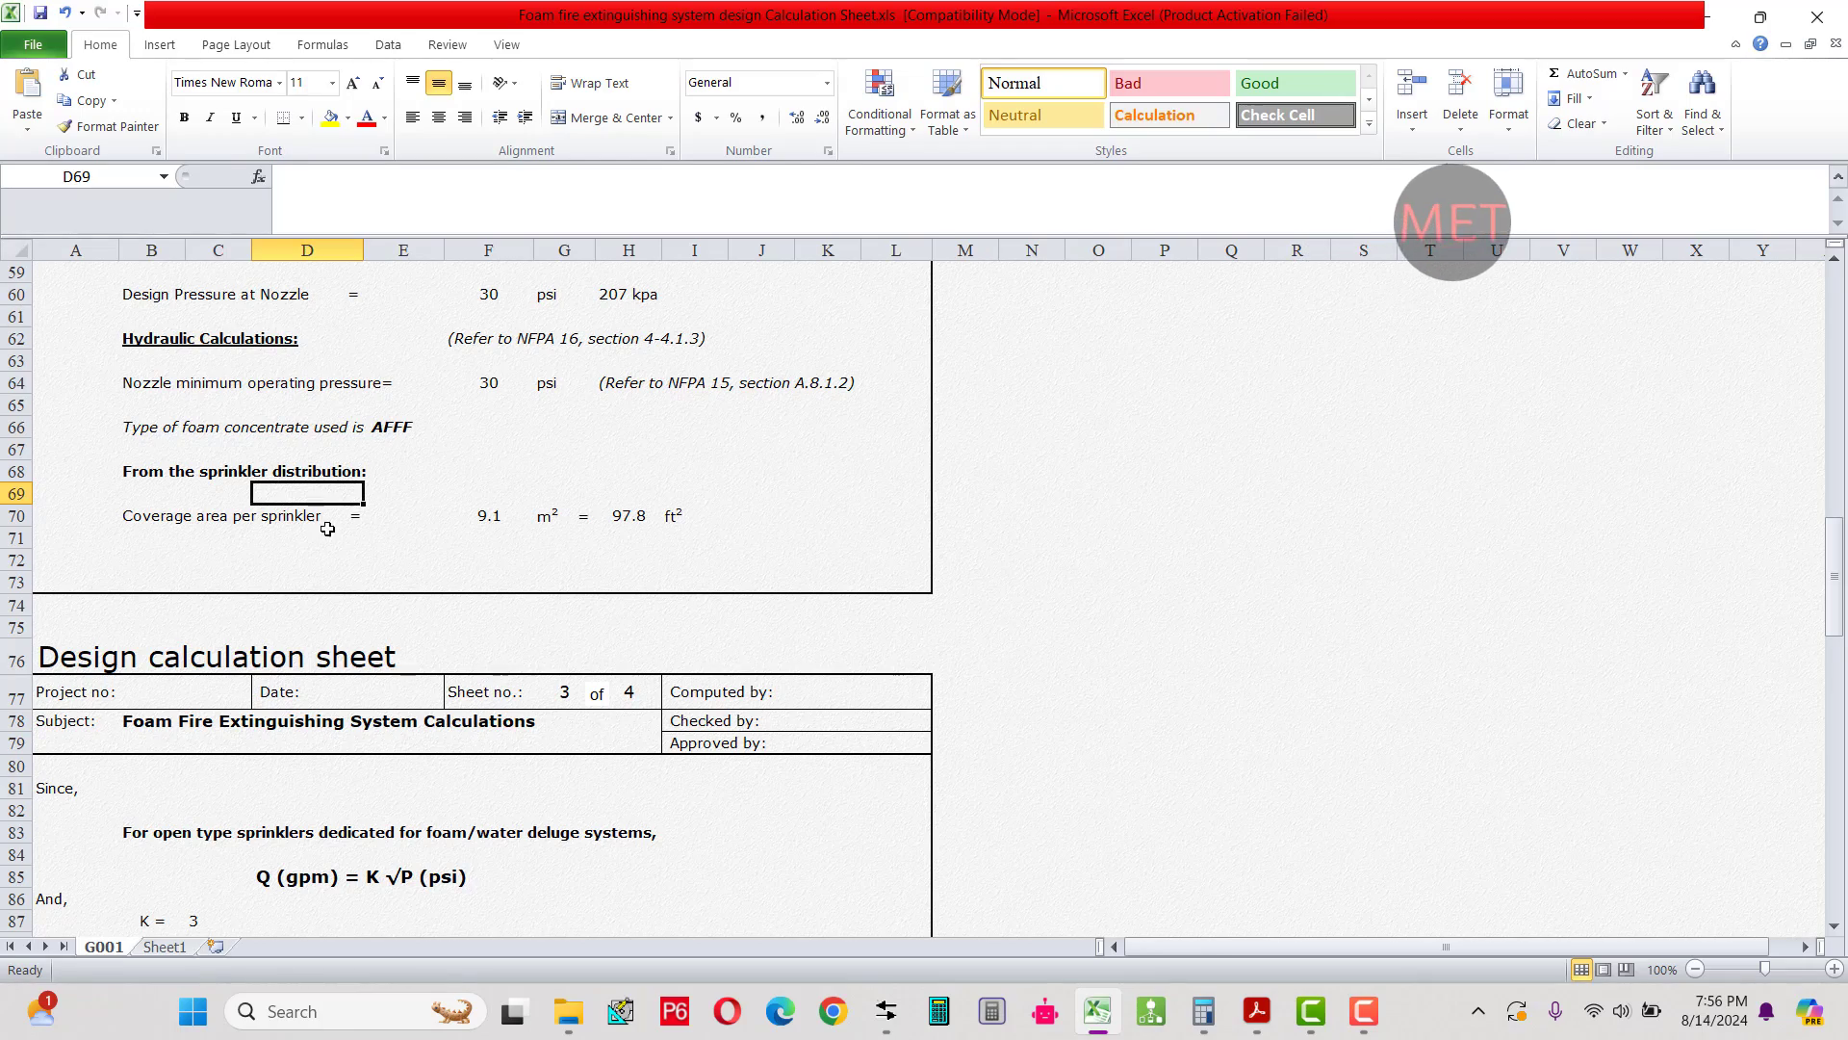
scroll(347, 532, up, 8)
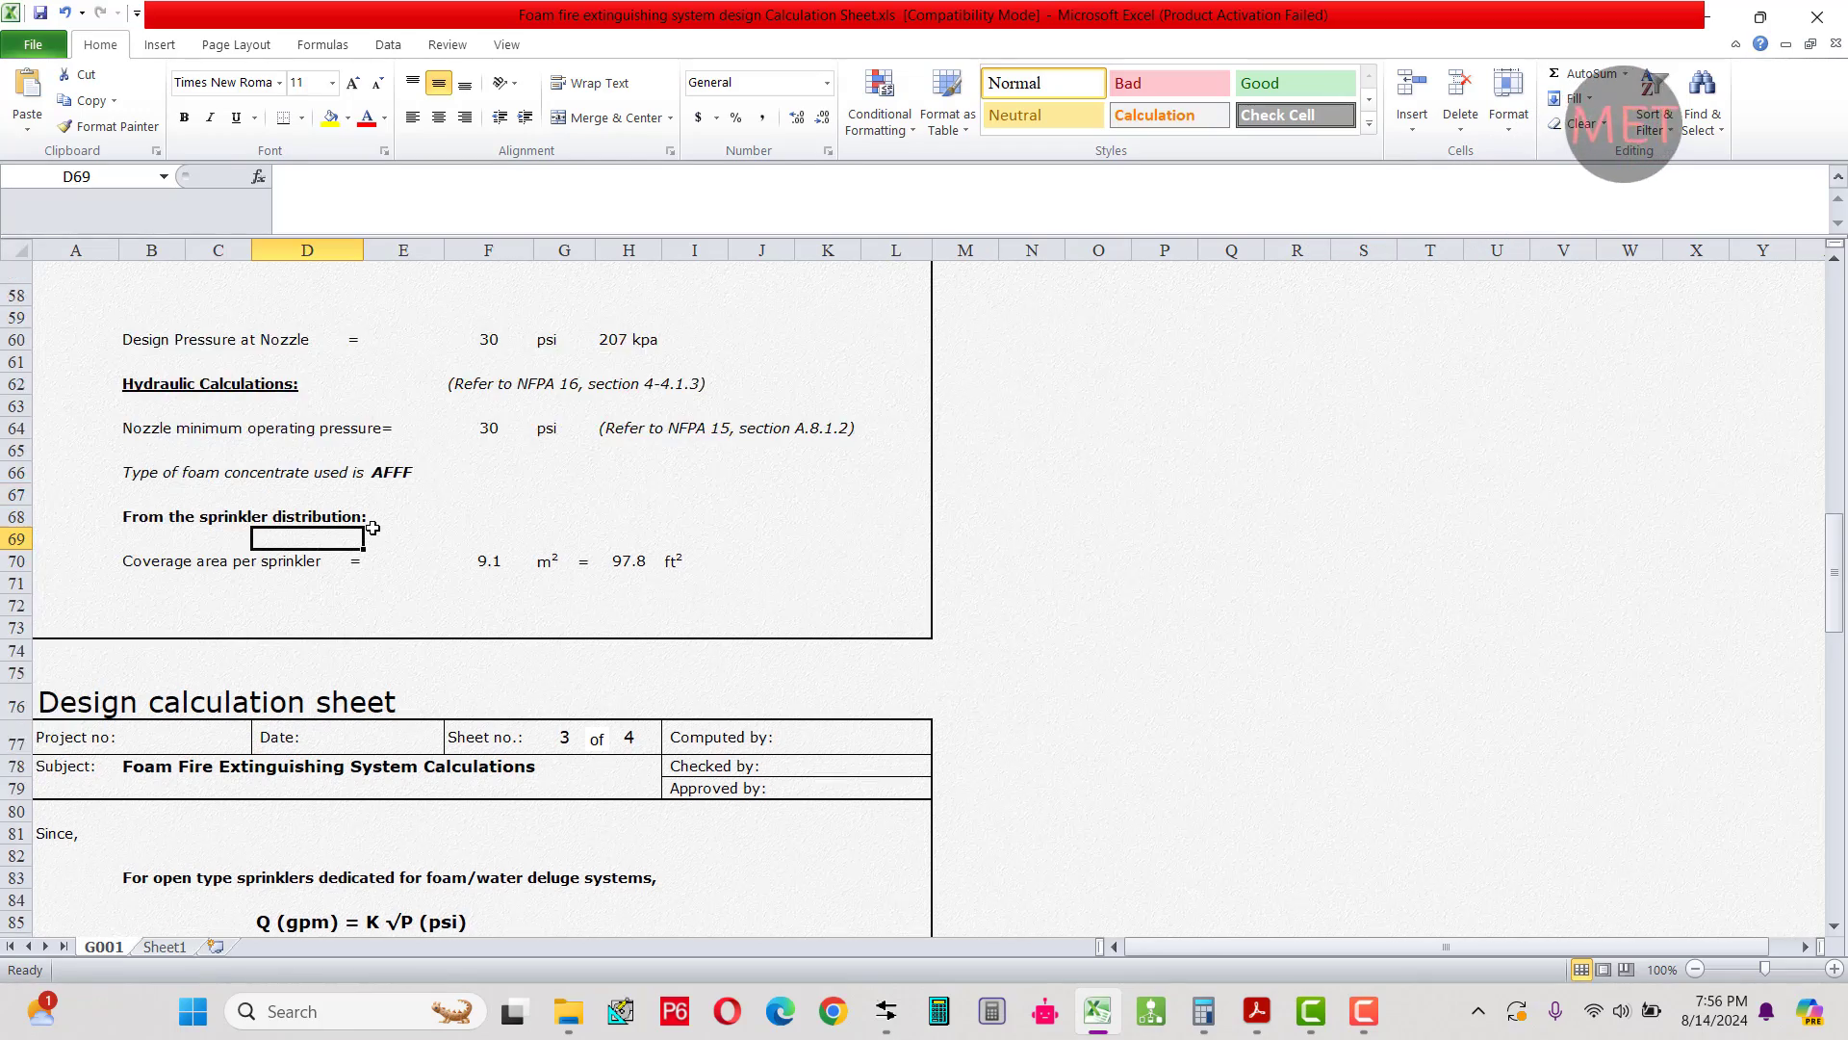
scroll(373, 527, up, 3)
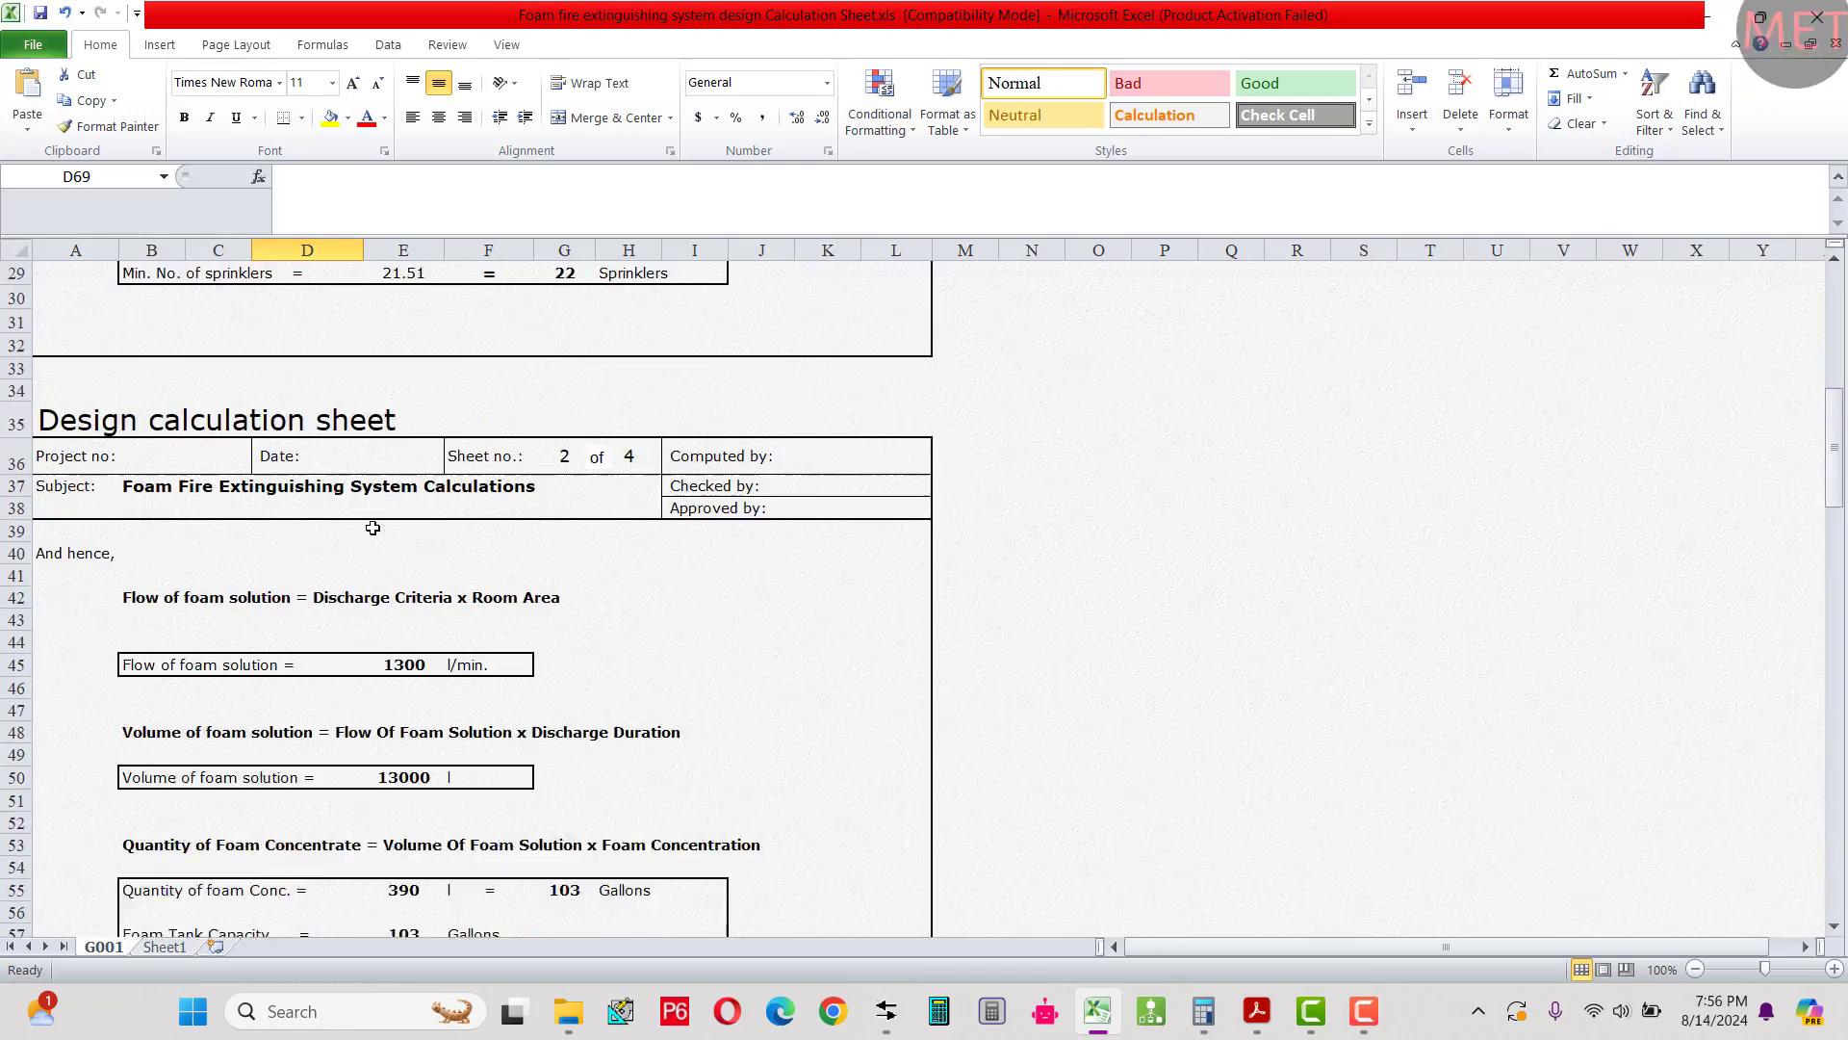
scroll(445, 568, down, 7)
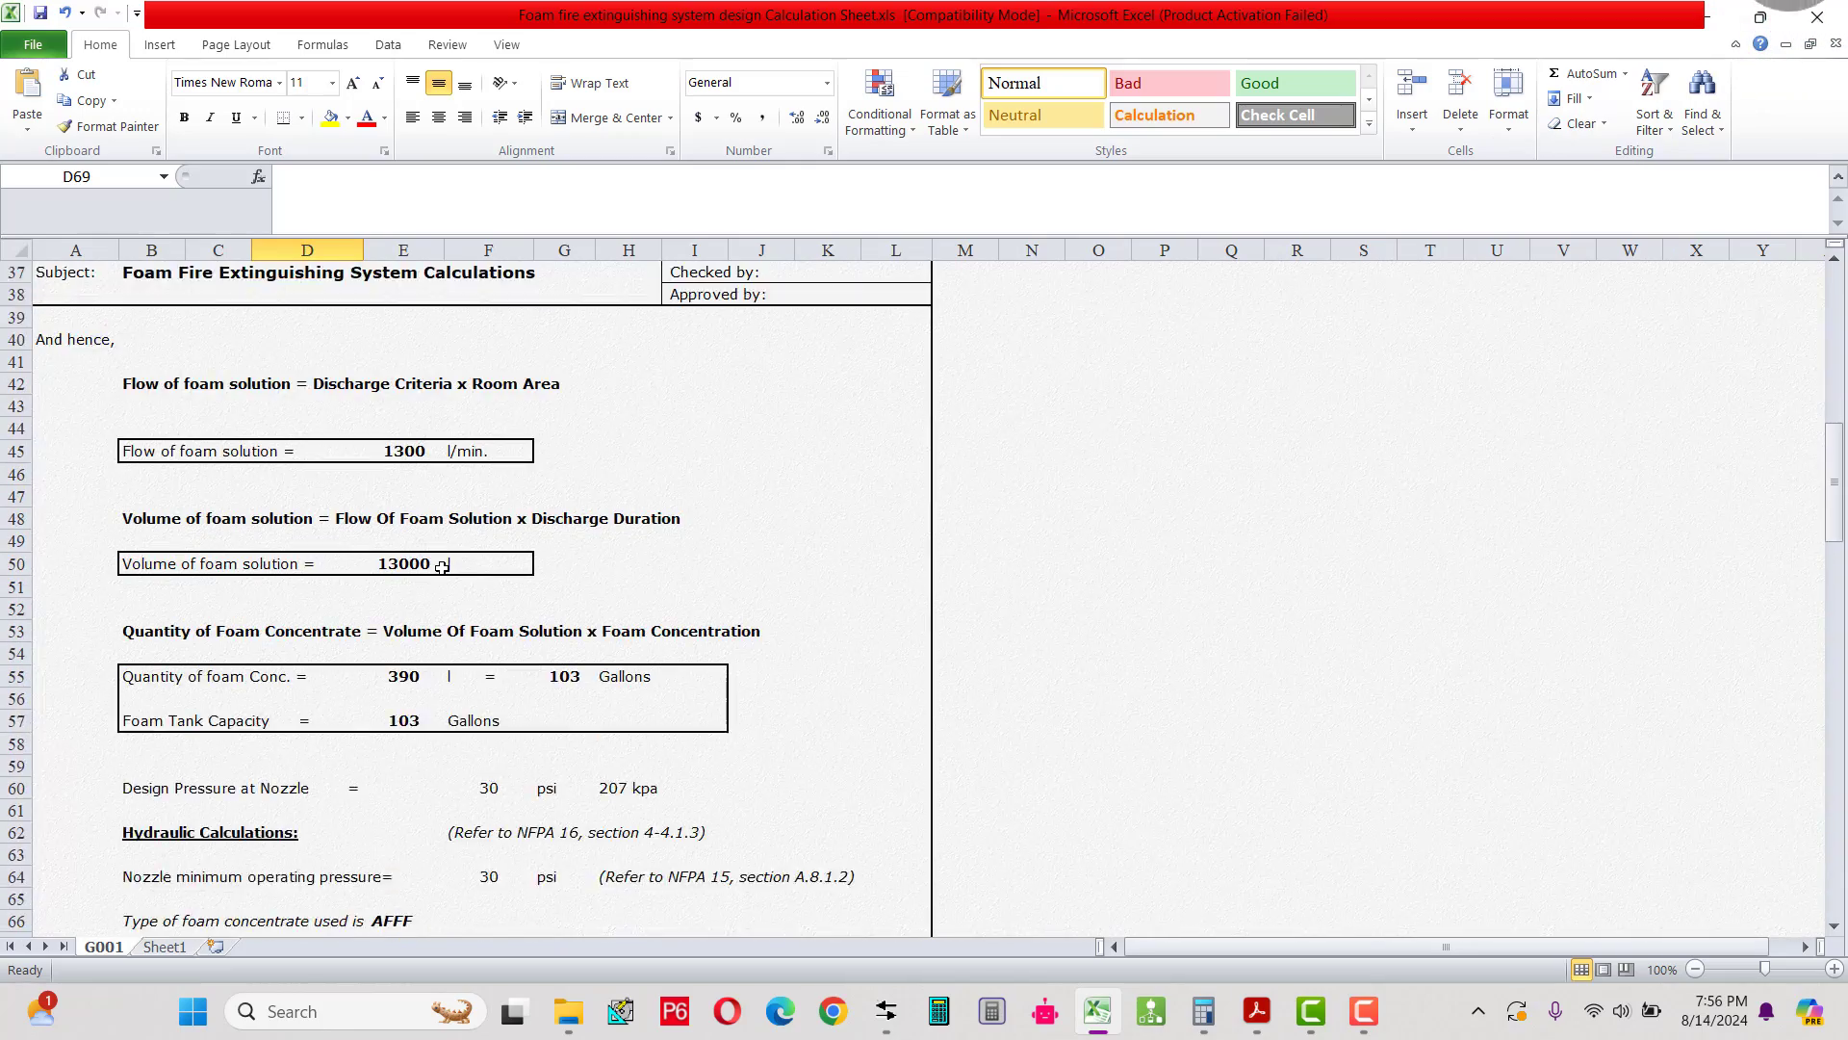
scroll(440, 567, down, 2)
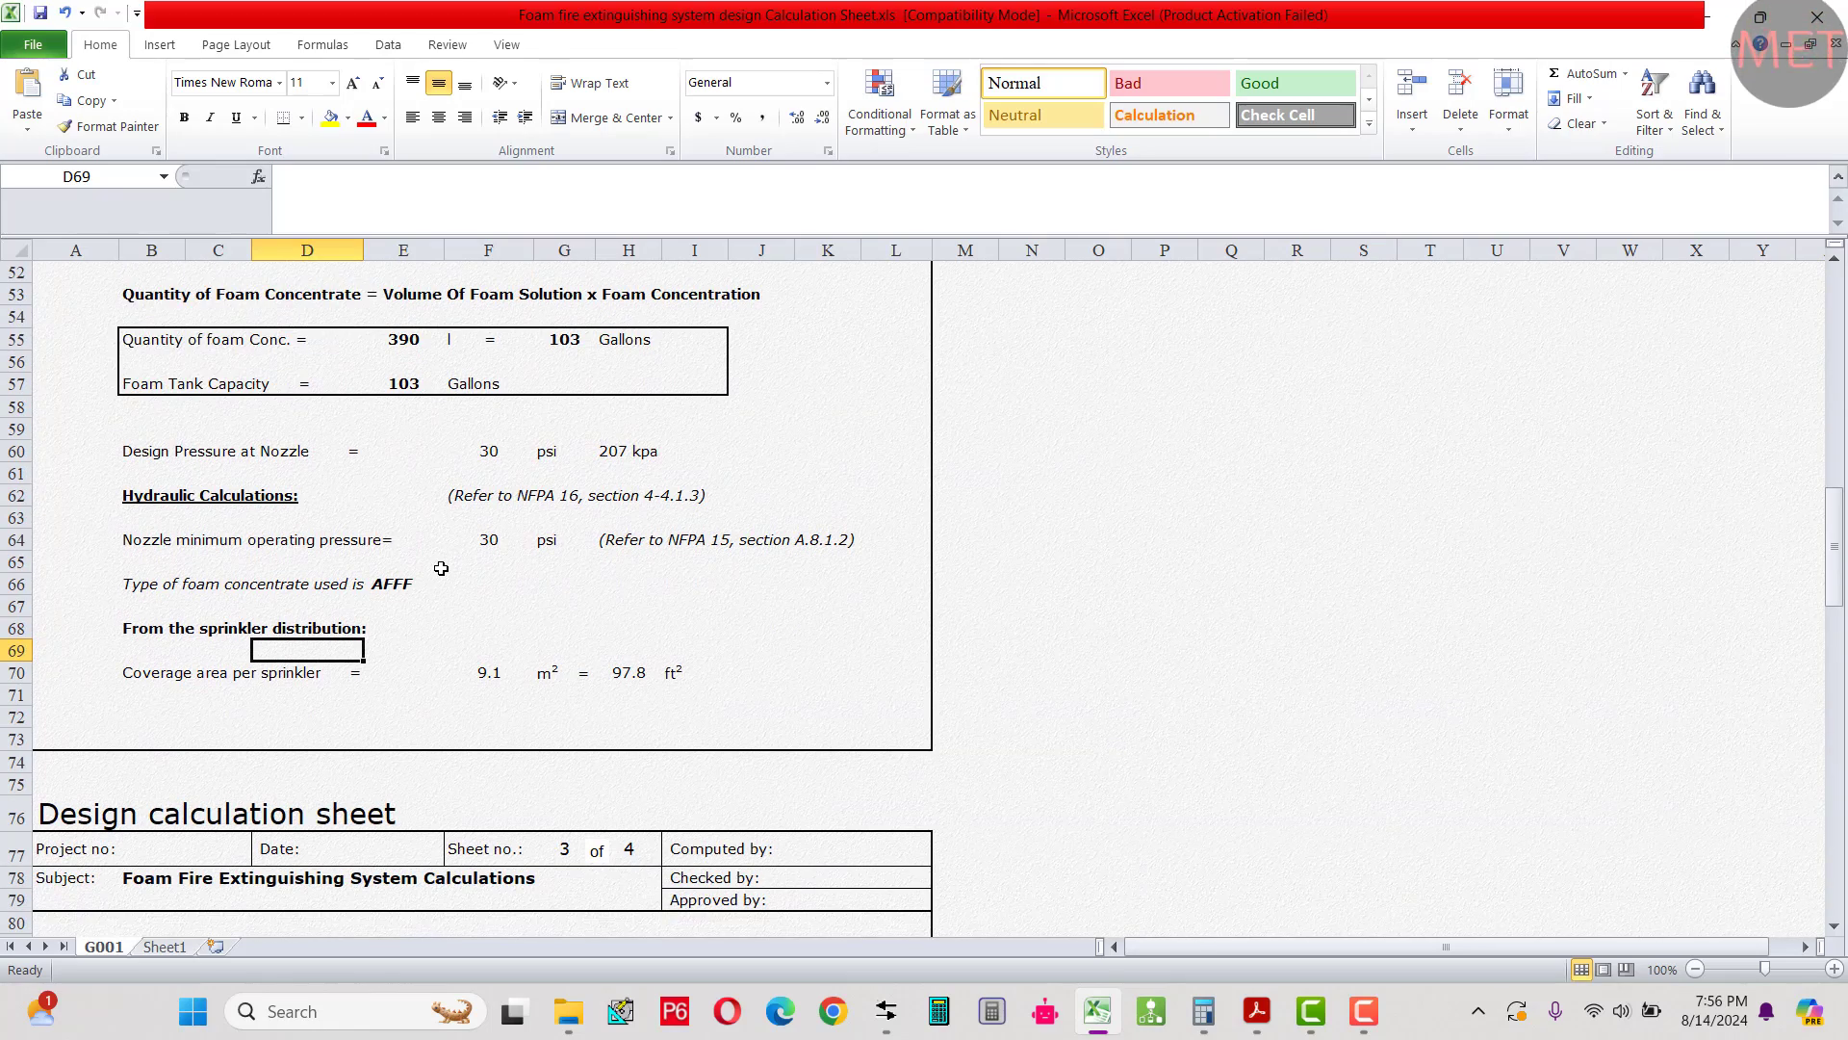
Inspect the coverage area per sprinkler formula in F70, tracing its references to room area D25 and sprinkler count G29, and close it unchanged.
click(480, 674)
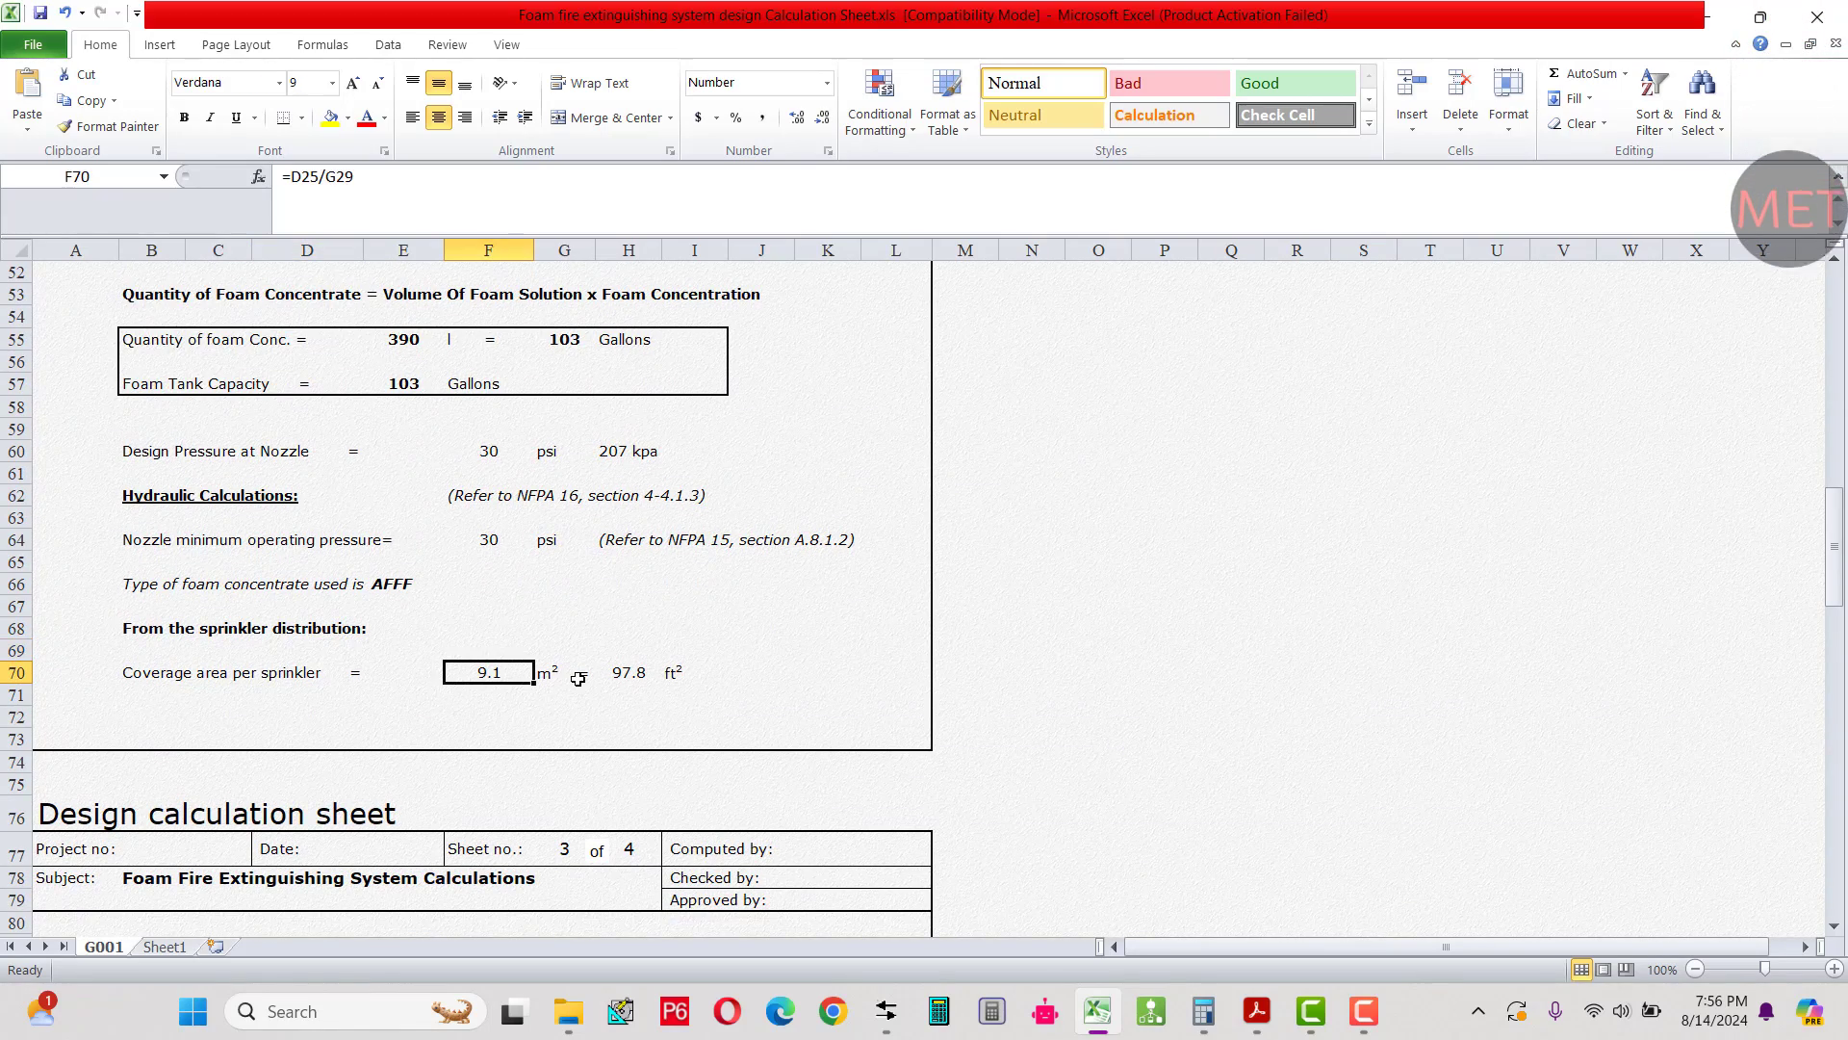
scroll(569, 680, up, 3)
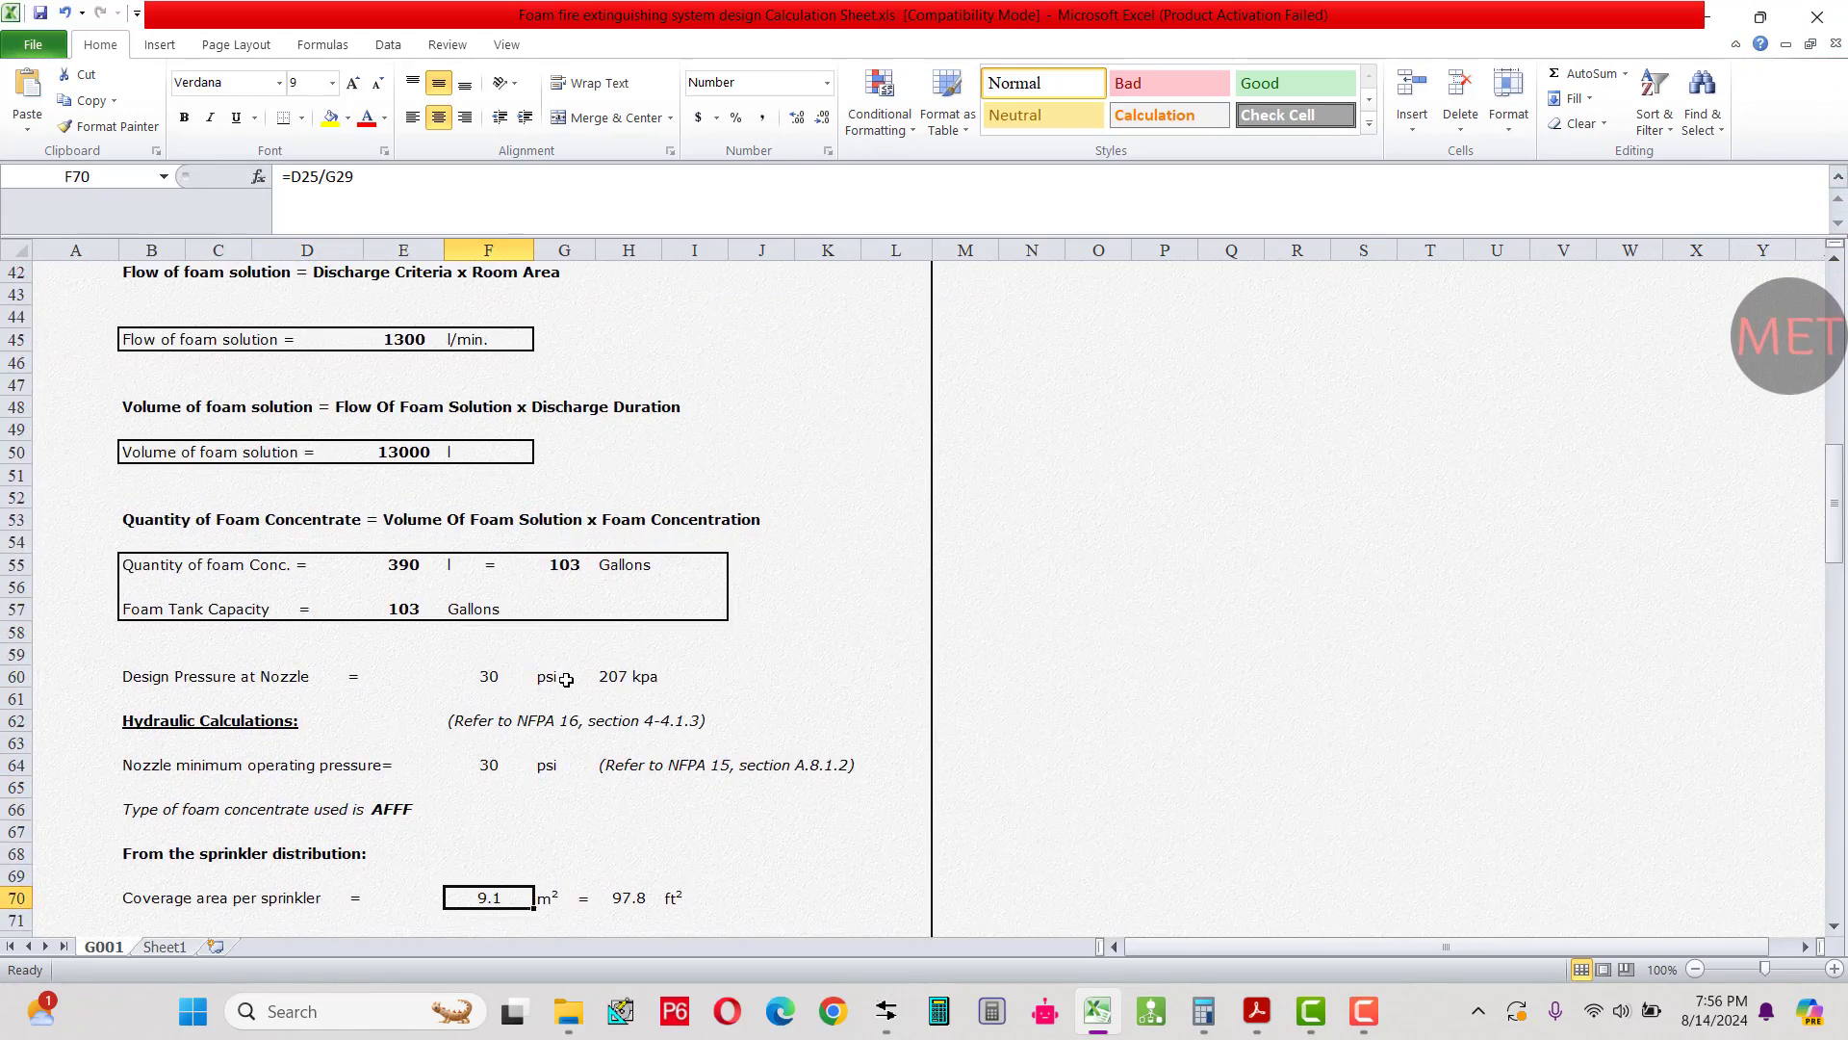
scroll(566, 680, down, 3)
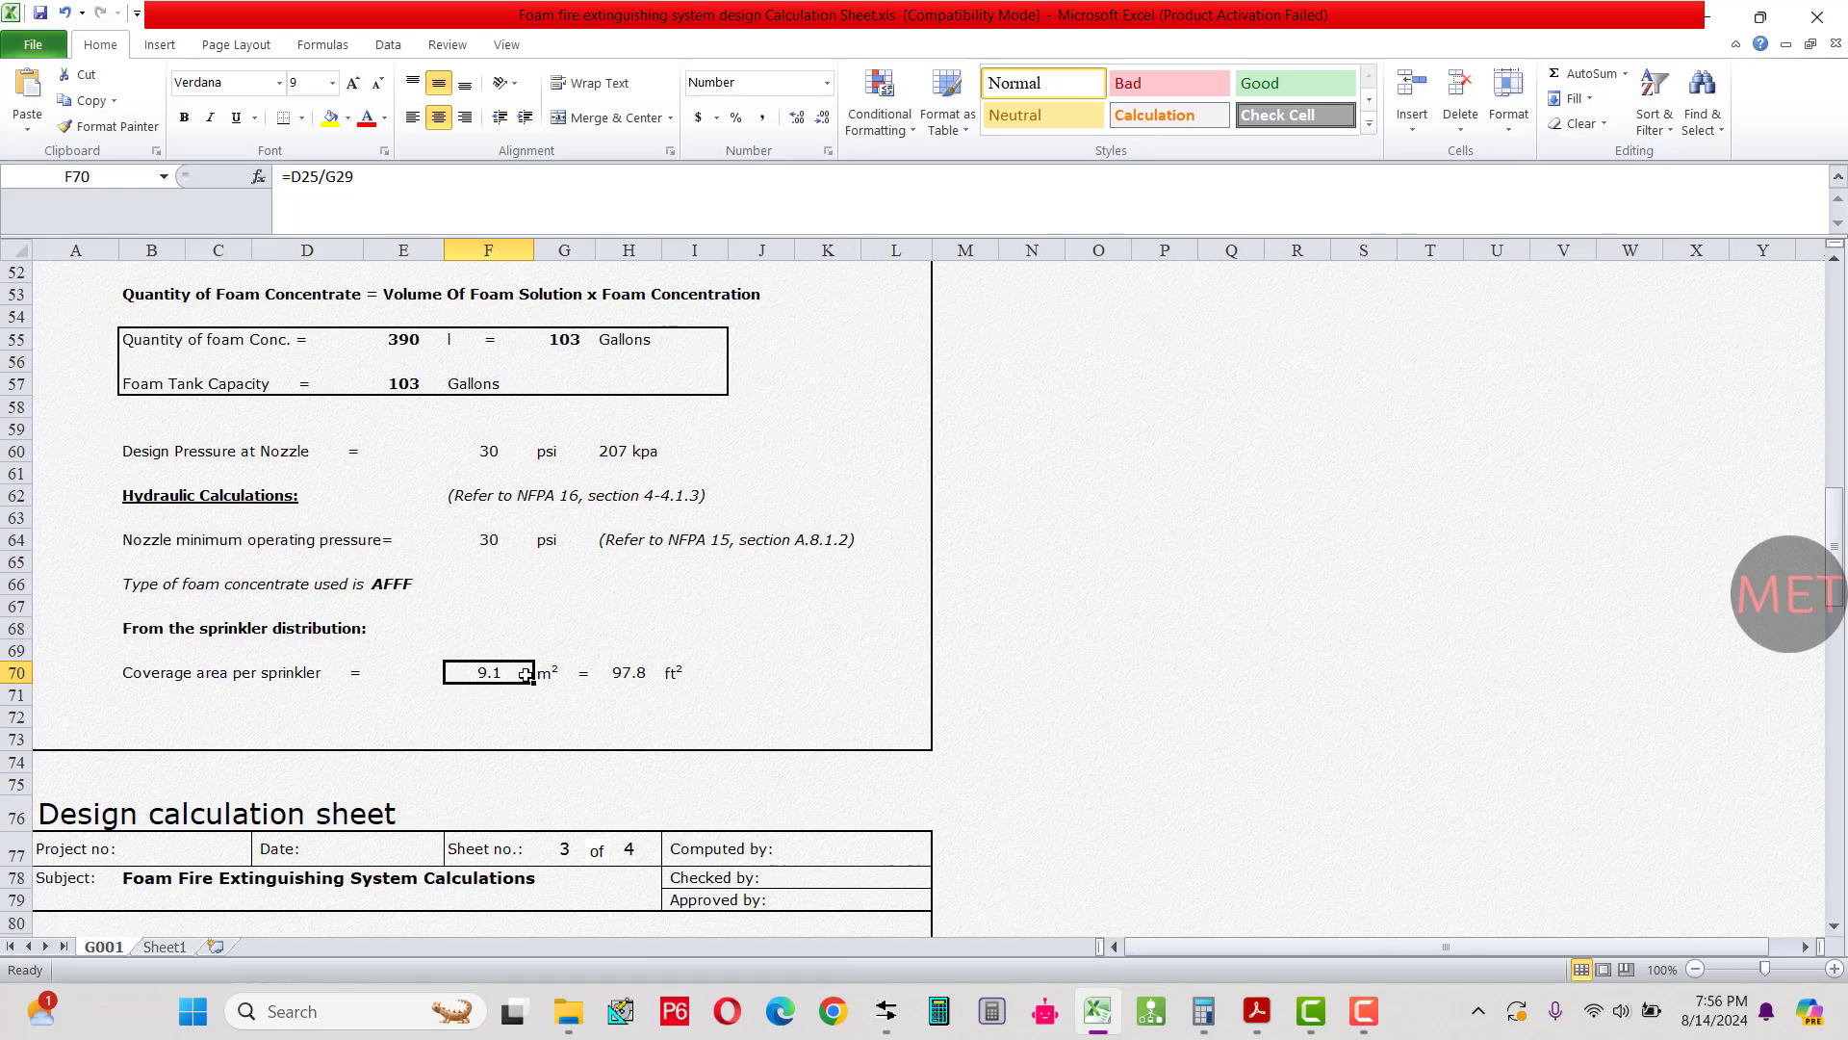
double_click(499, 674)
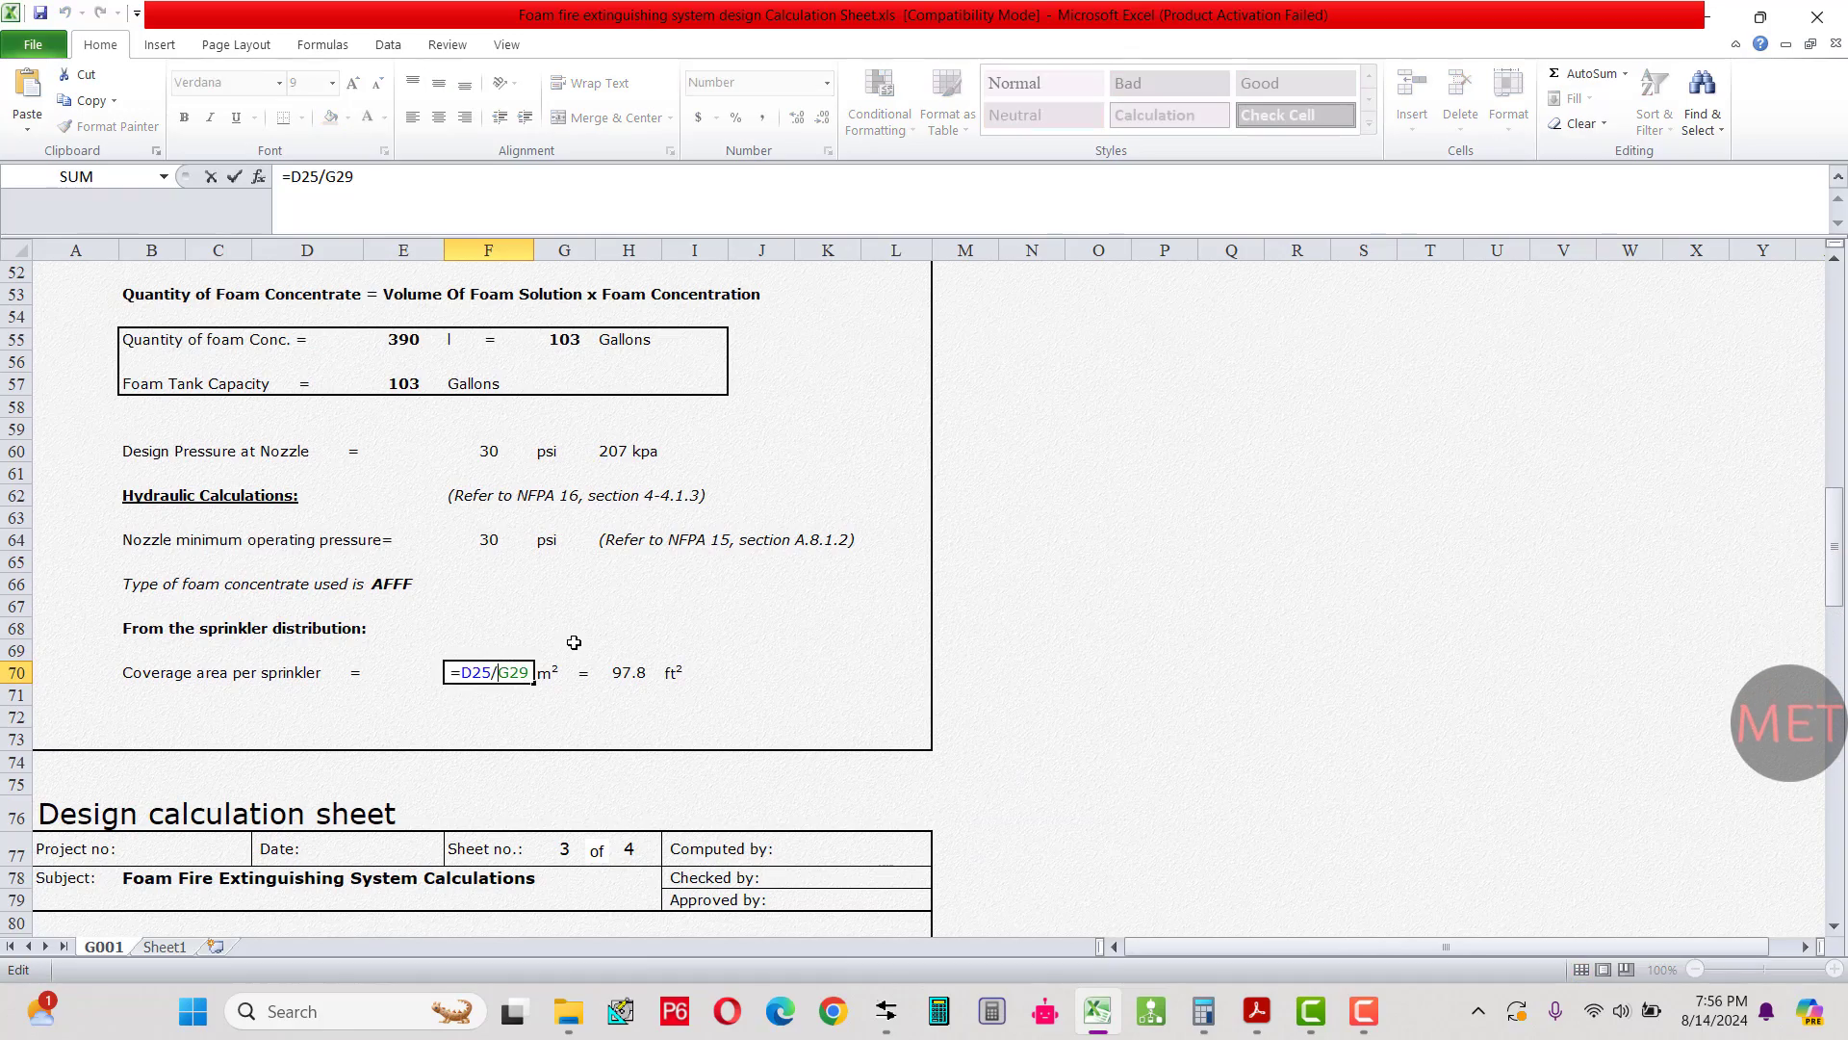
scroll(539, 665, up, 8)
scroll(571, 648, up, 3)
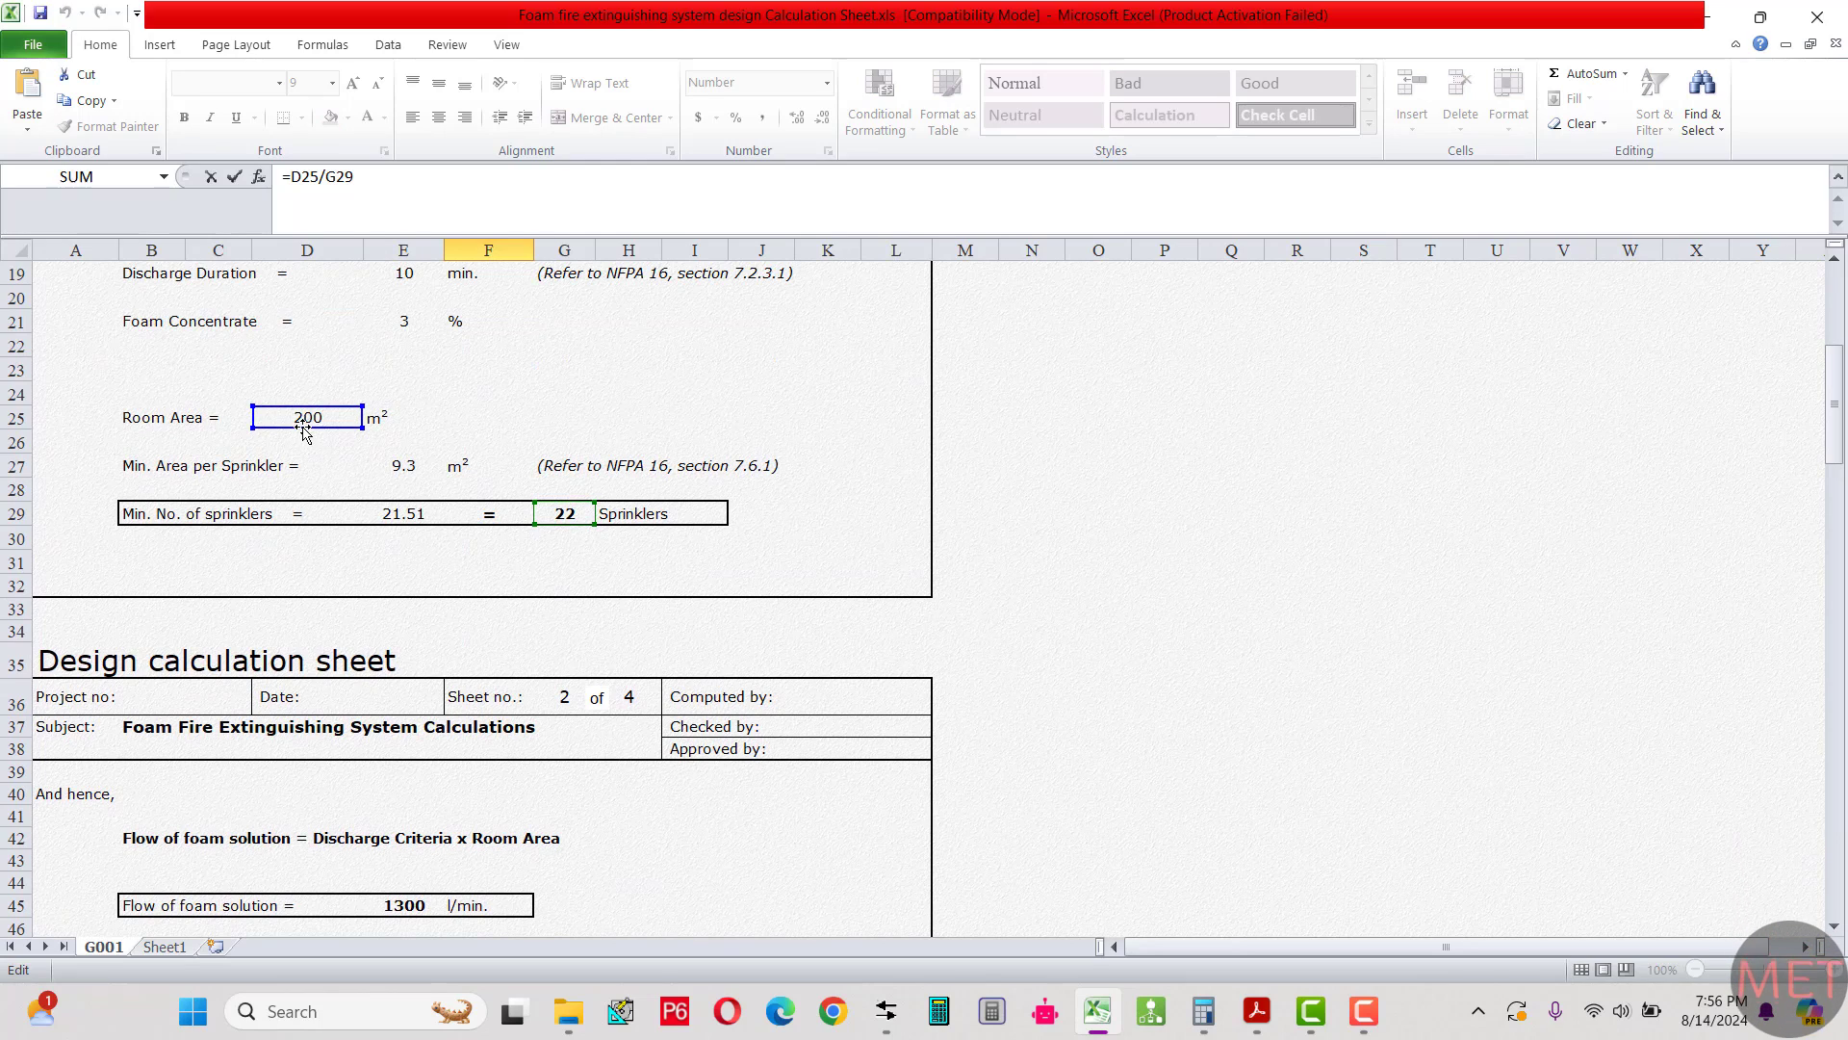
scroll(402, 531, down, 4)
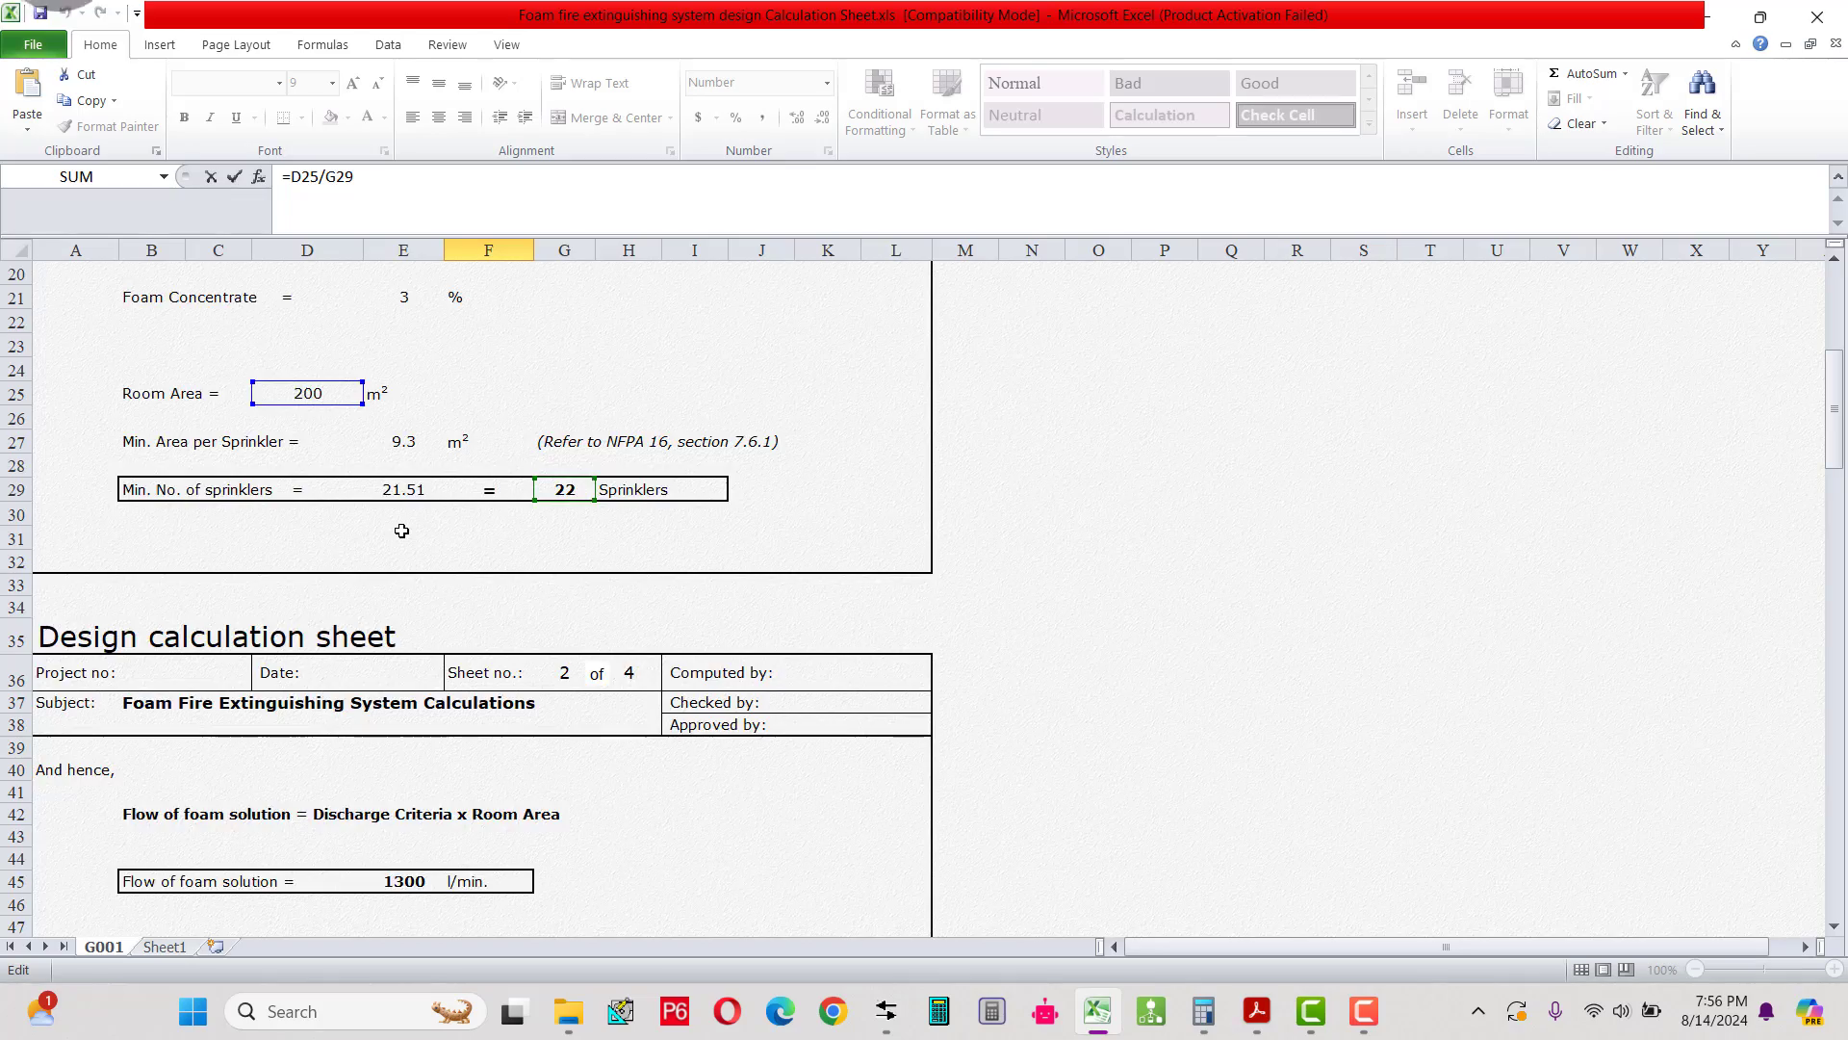
scroll(399, 530, down, 5)
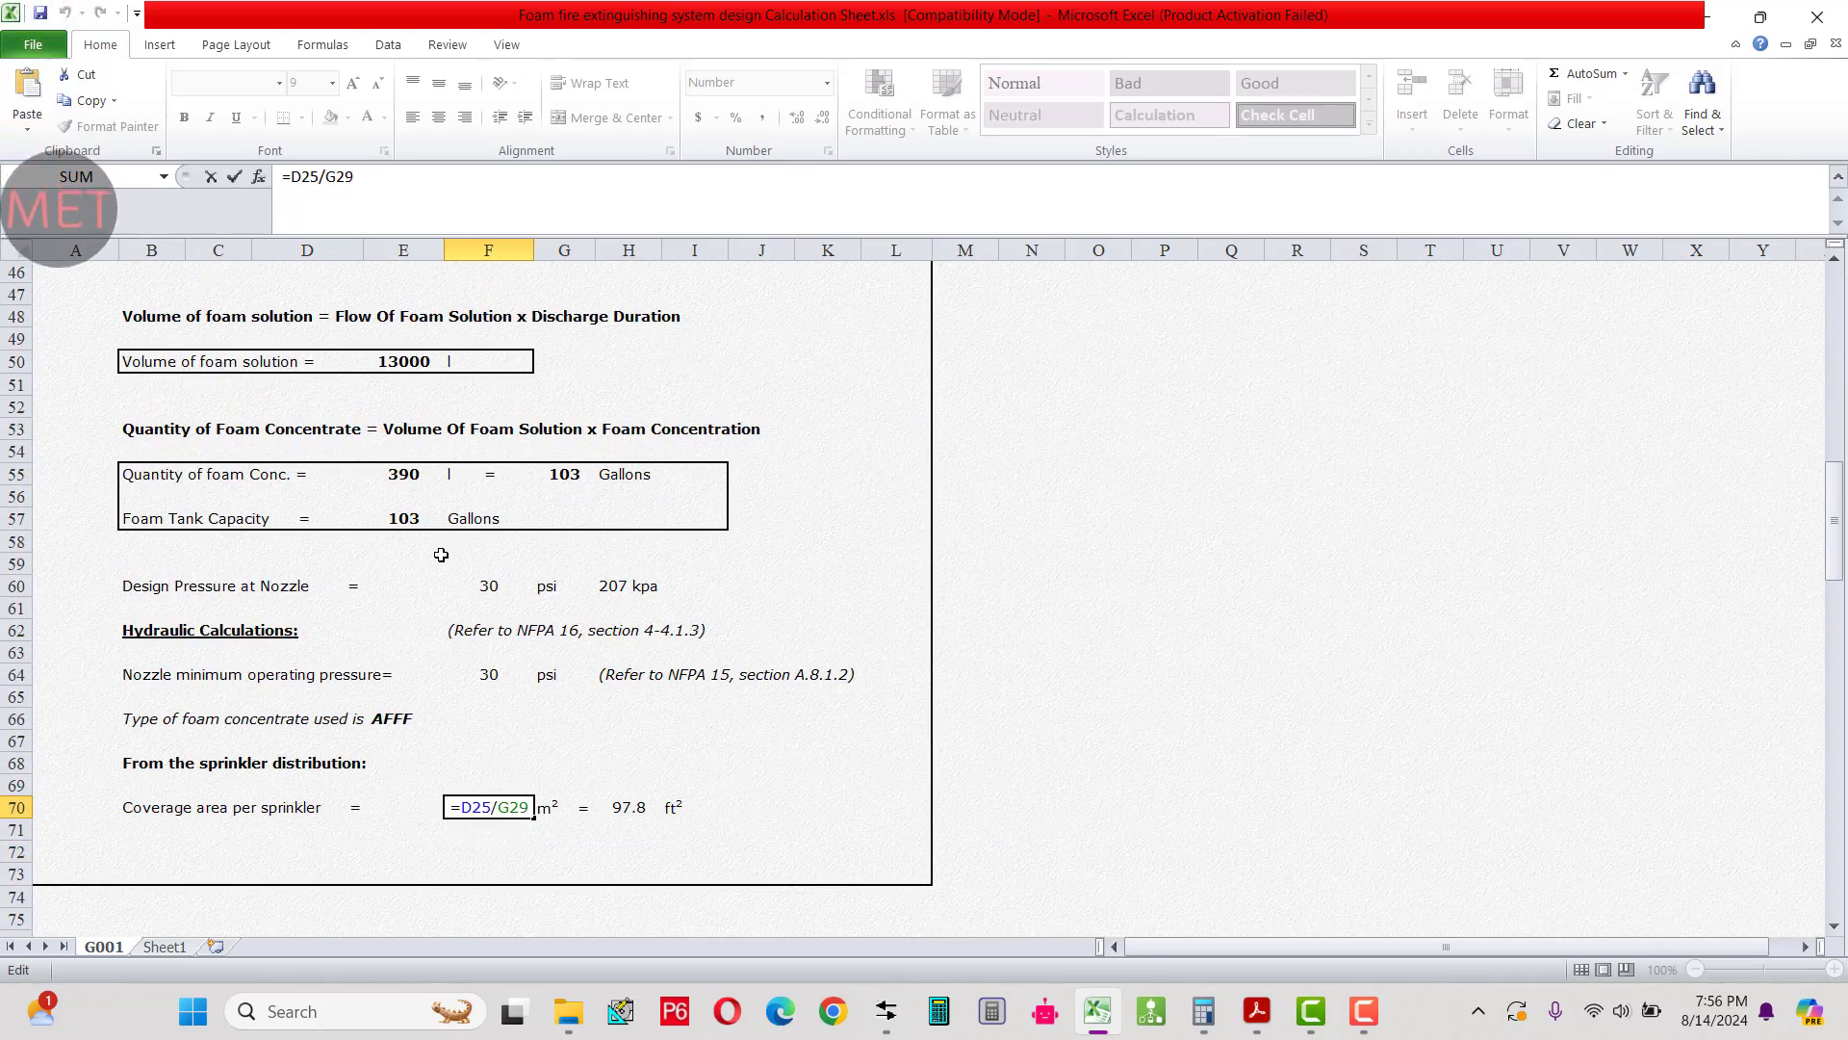
key(Return)
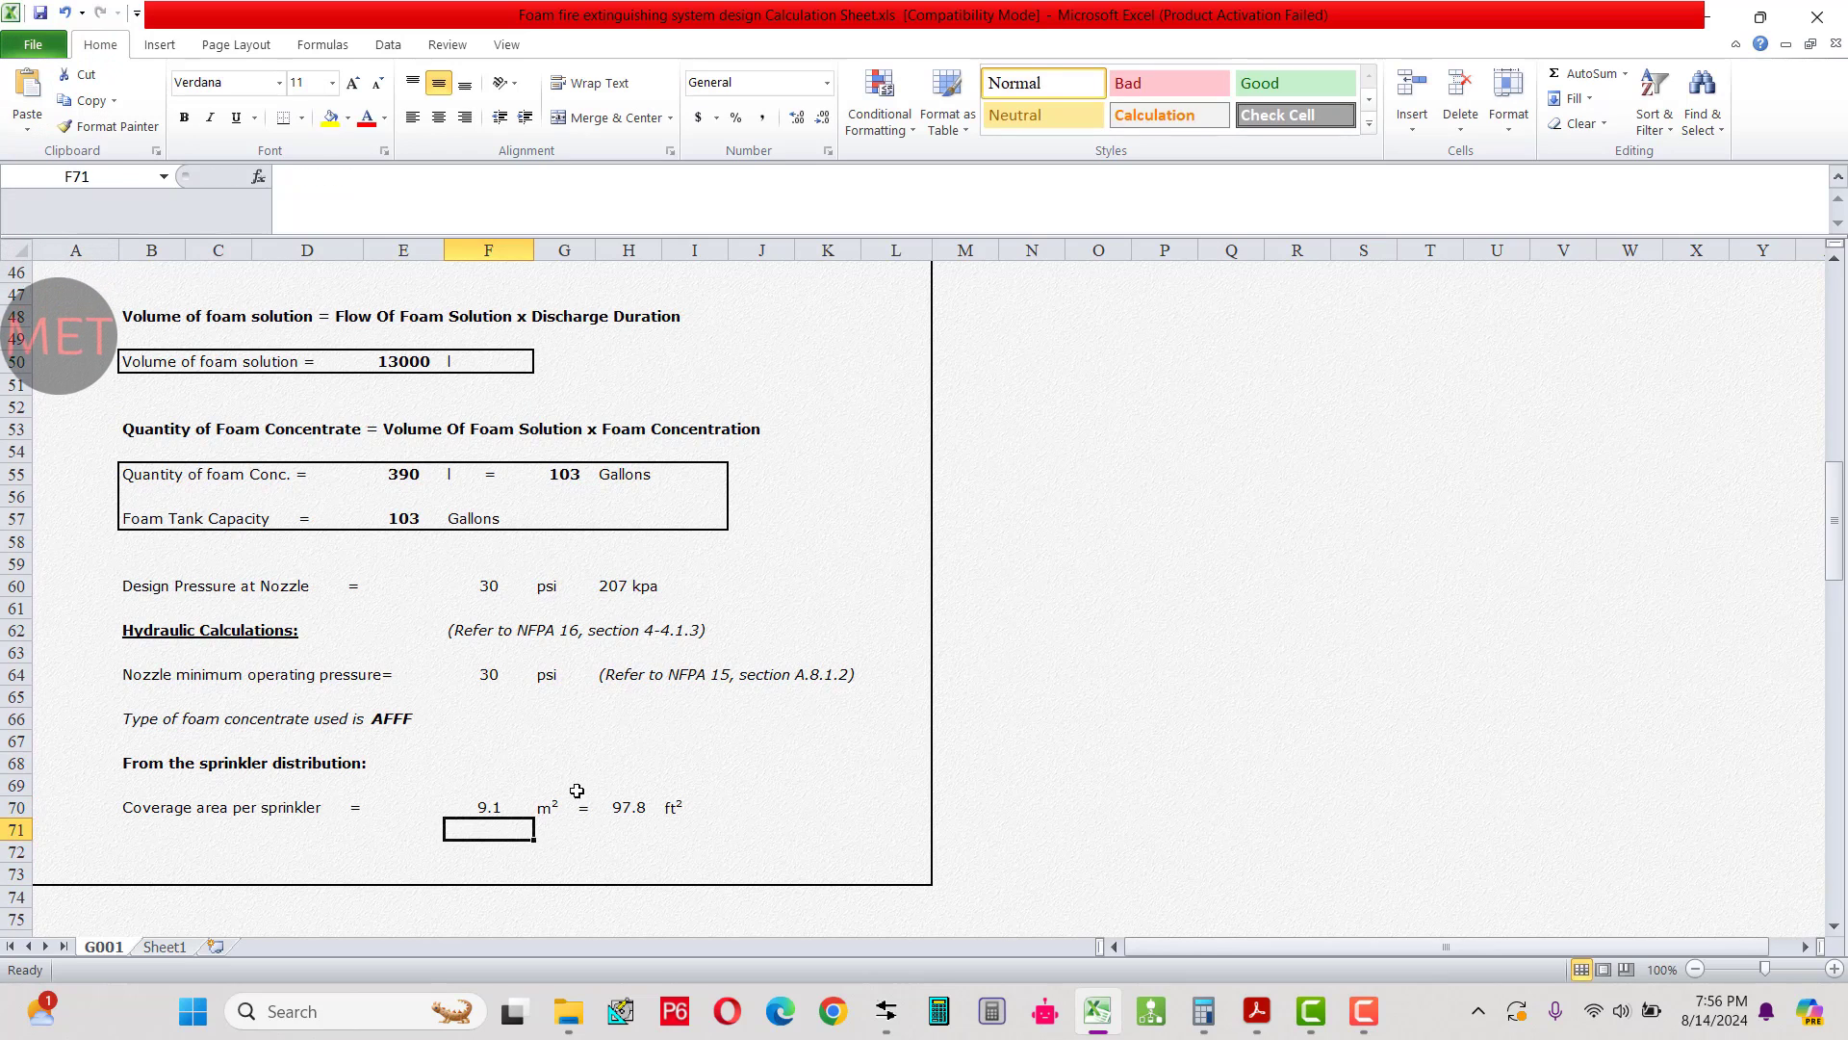
Highlight the coverage area per sprinkler row and select H70 to show its square-foot conversion formula.
click(511, 805)
drag(135, 806, 658, 809)
scroll(652, 807, down, 1)
click(630, 745)
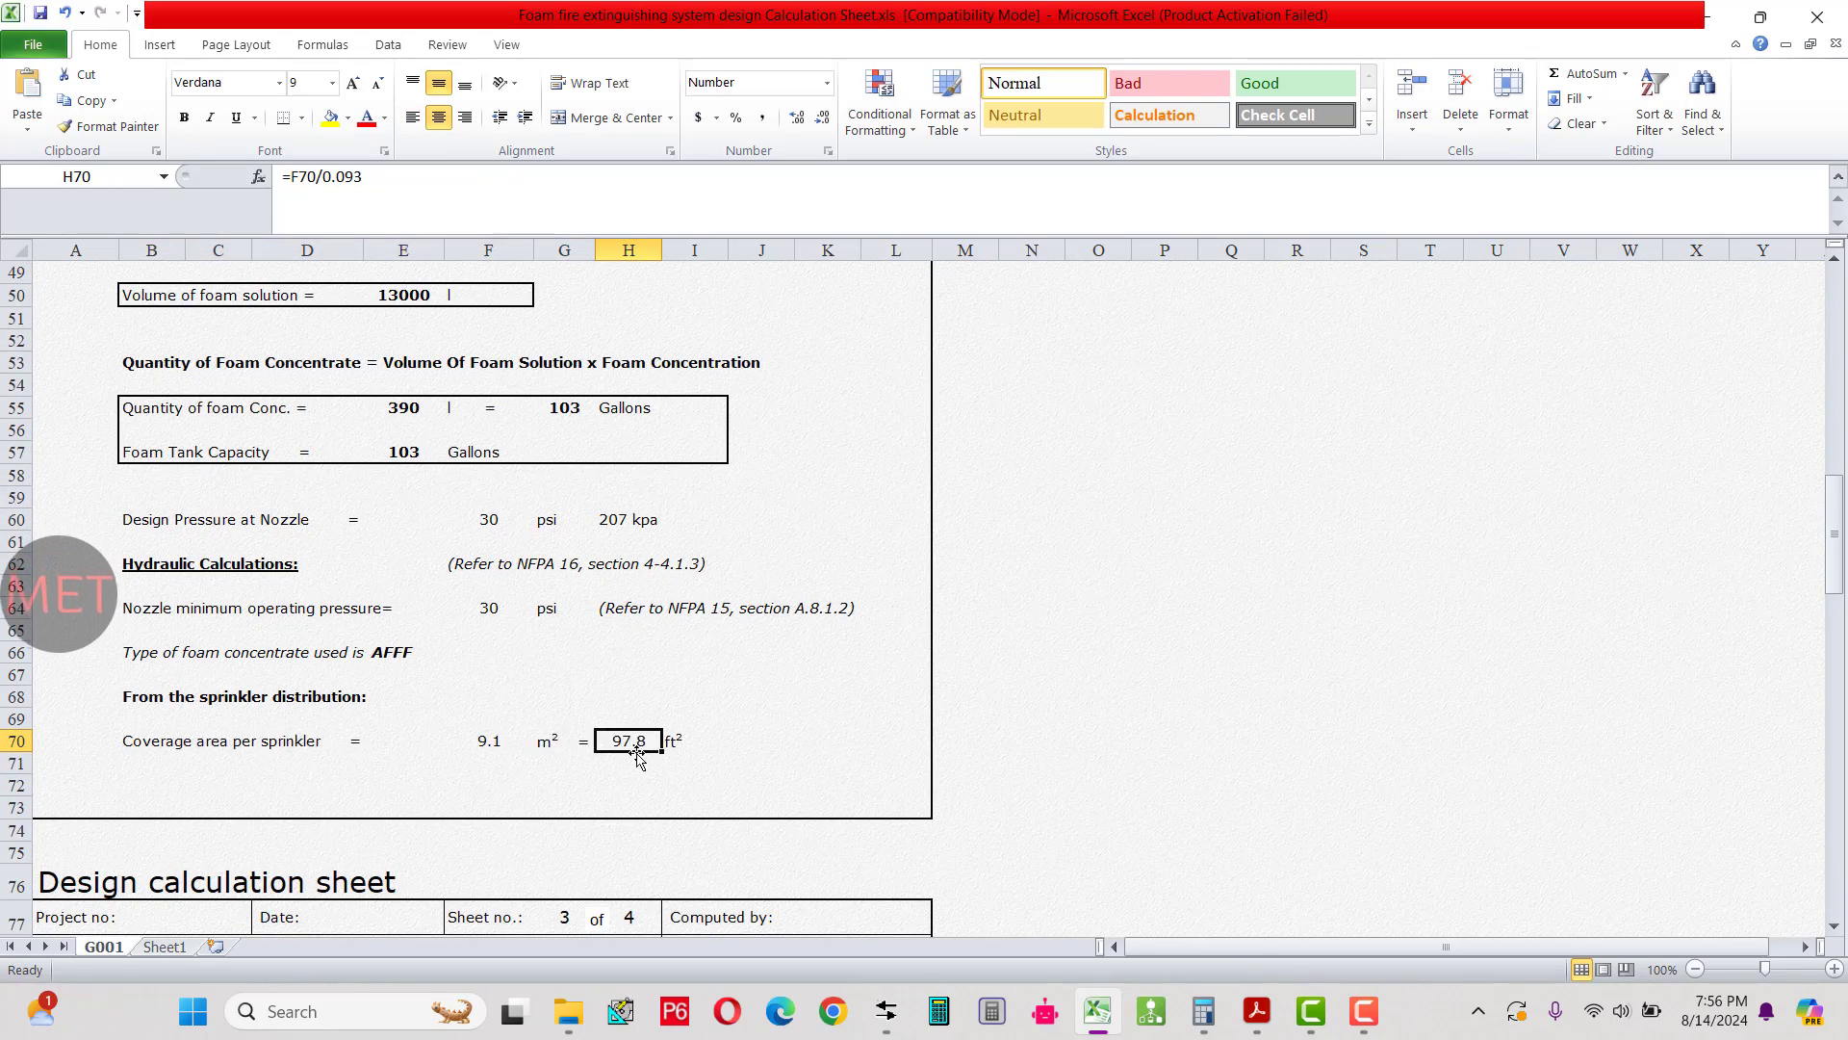
Review the calculations on sheet 3 of 4 and select the open-type sprinkler flow equation Q (gpm) = K √P (psi) in D85.
scroll(634, 762, down, 1)
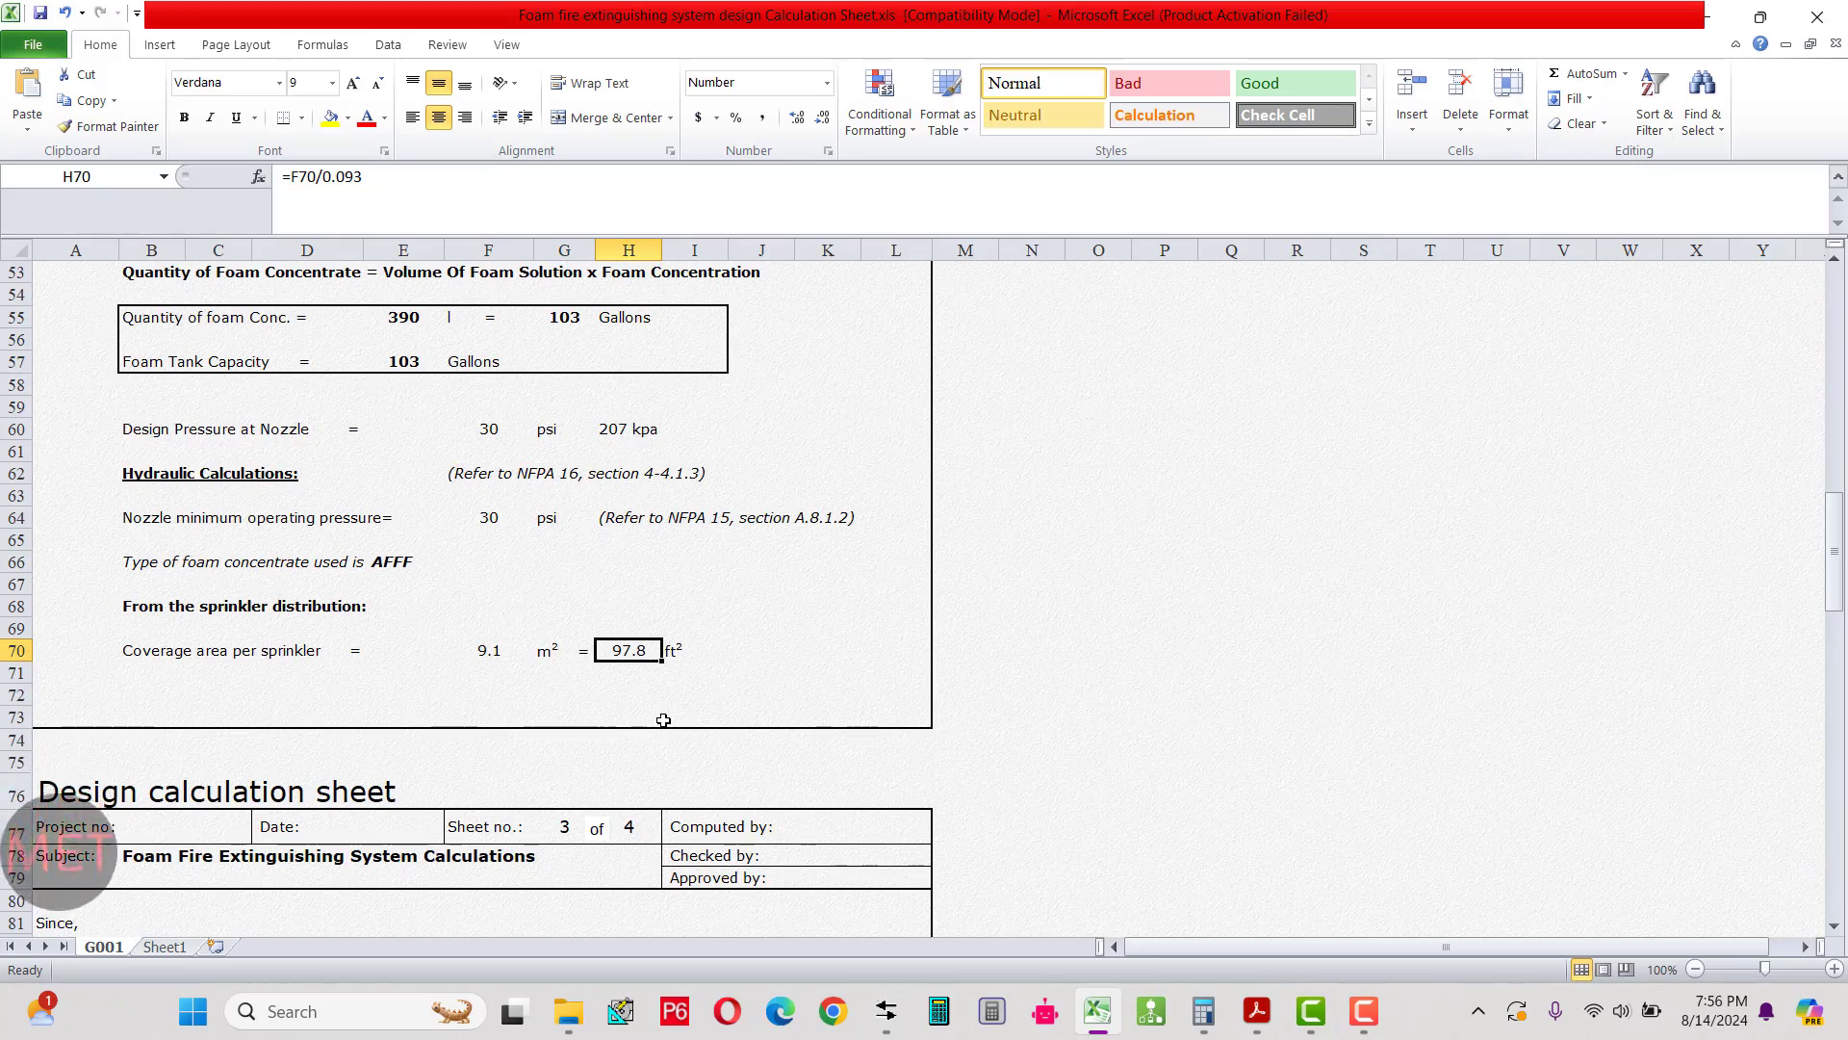
scroll(663, 721, down, 2)
scroll(659, 720, down, 5)
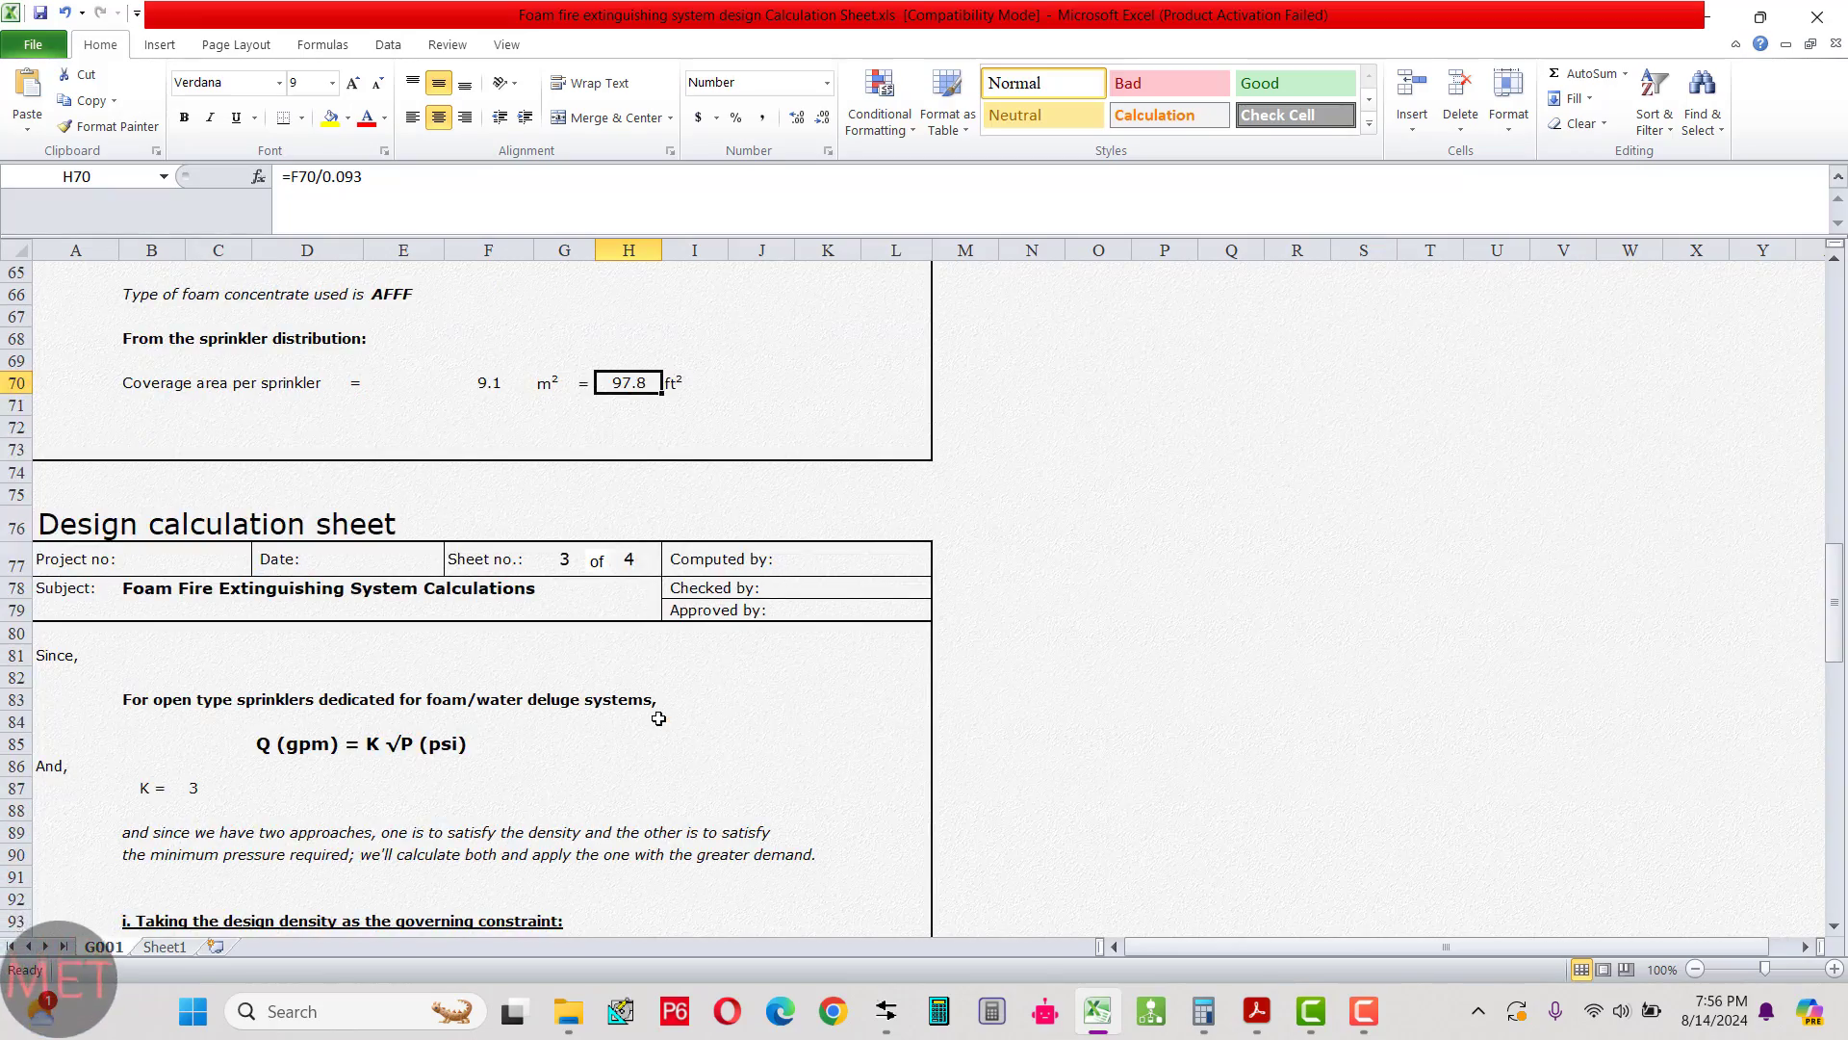
scroll(658, 719, down, 1)
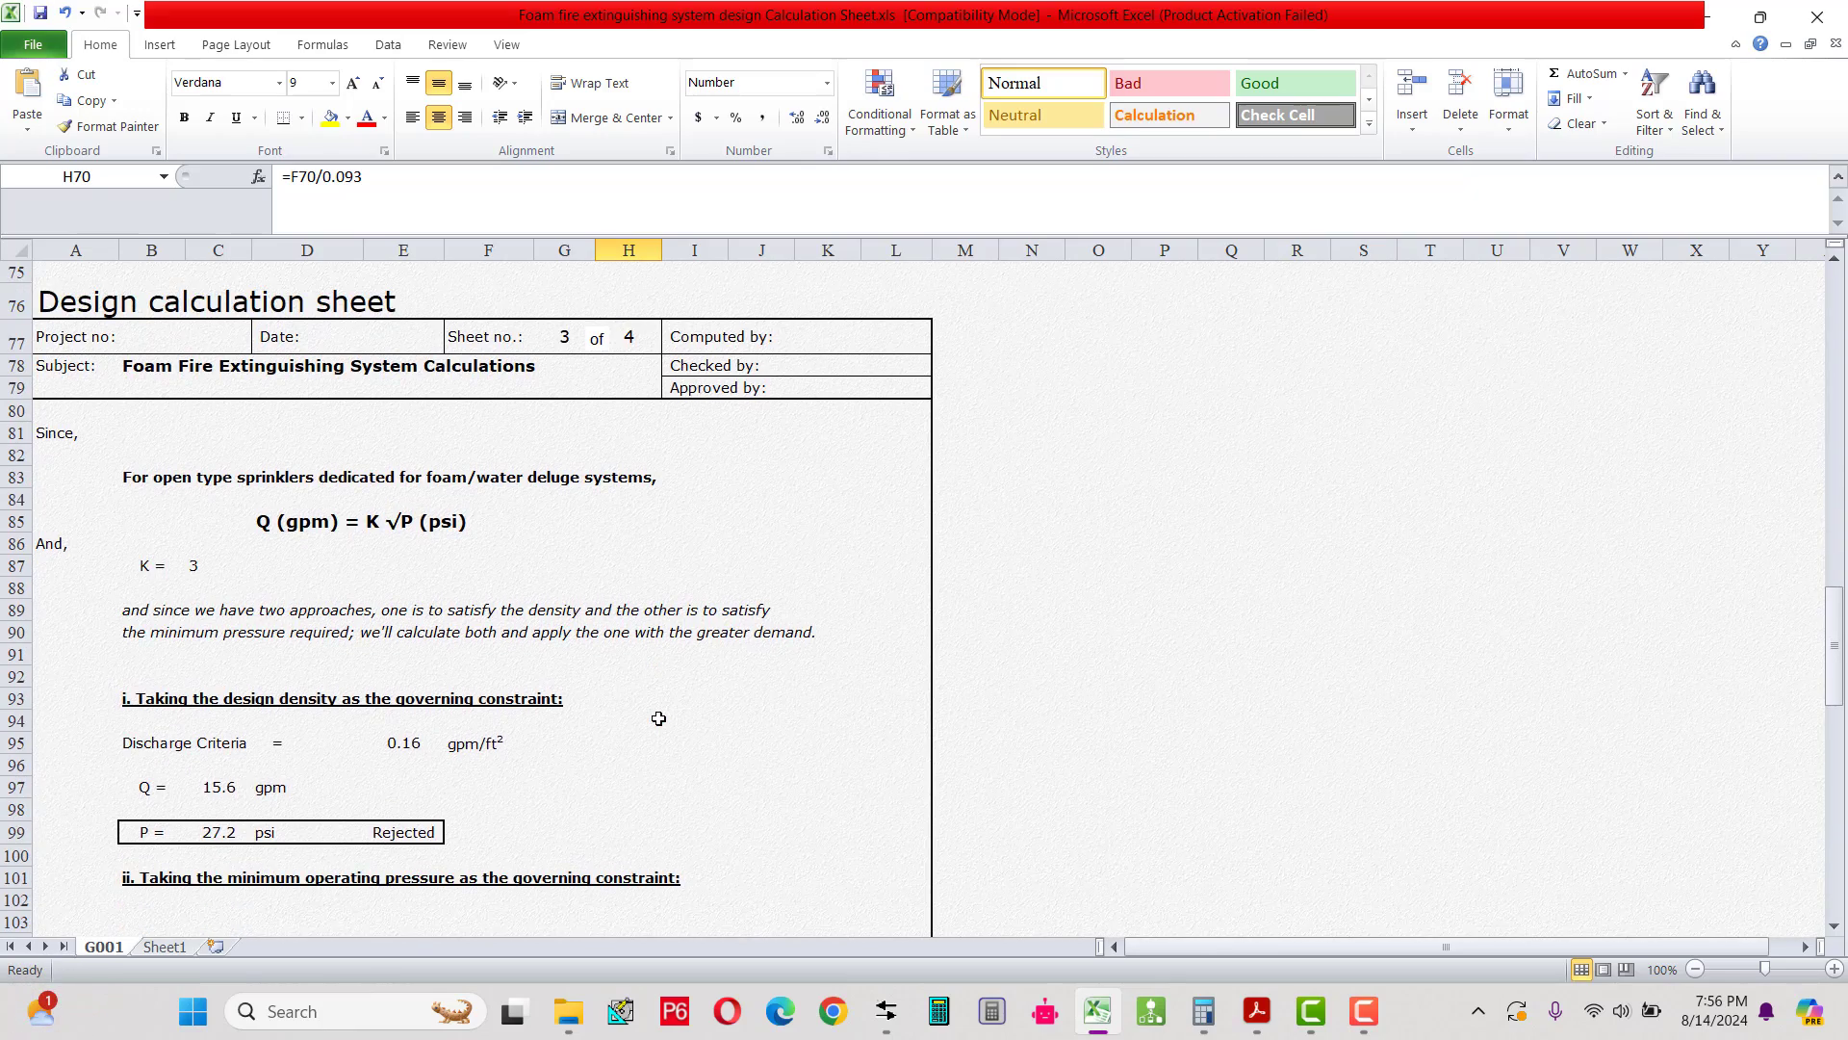
scroll(659, 719, down, 3)
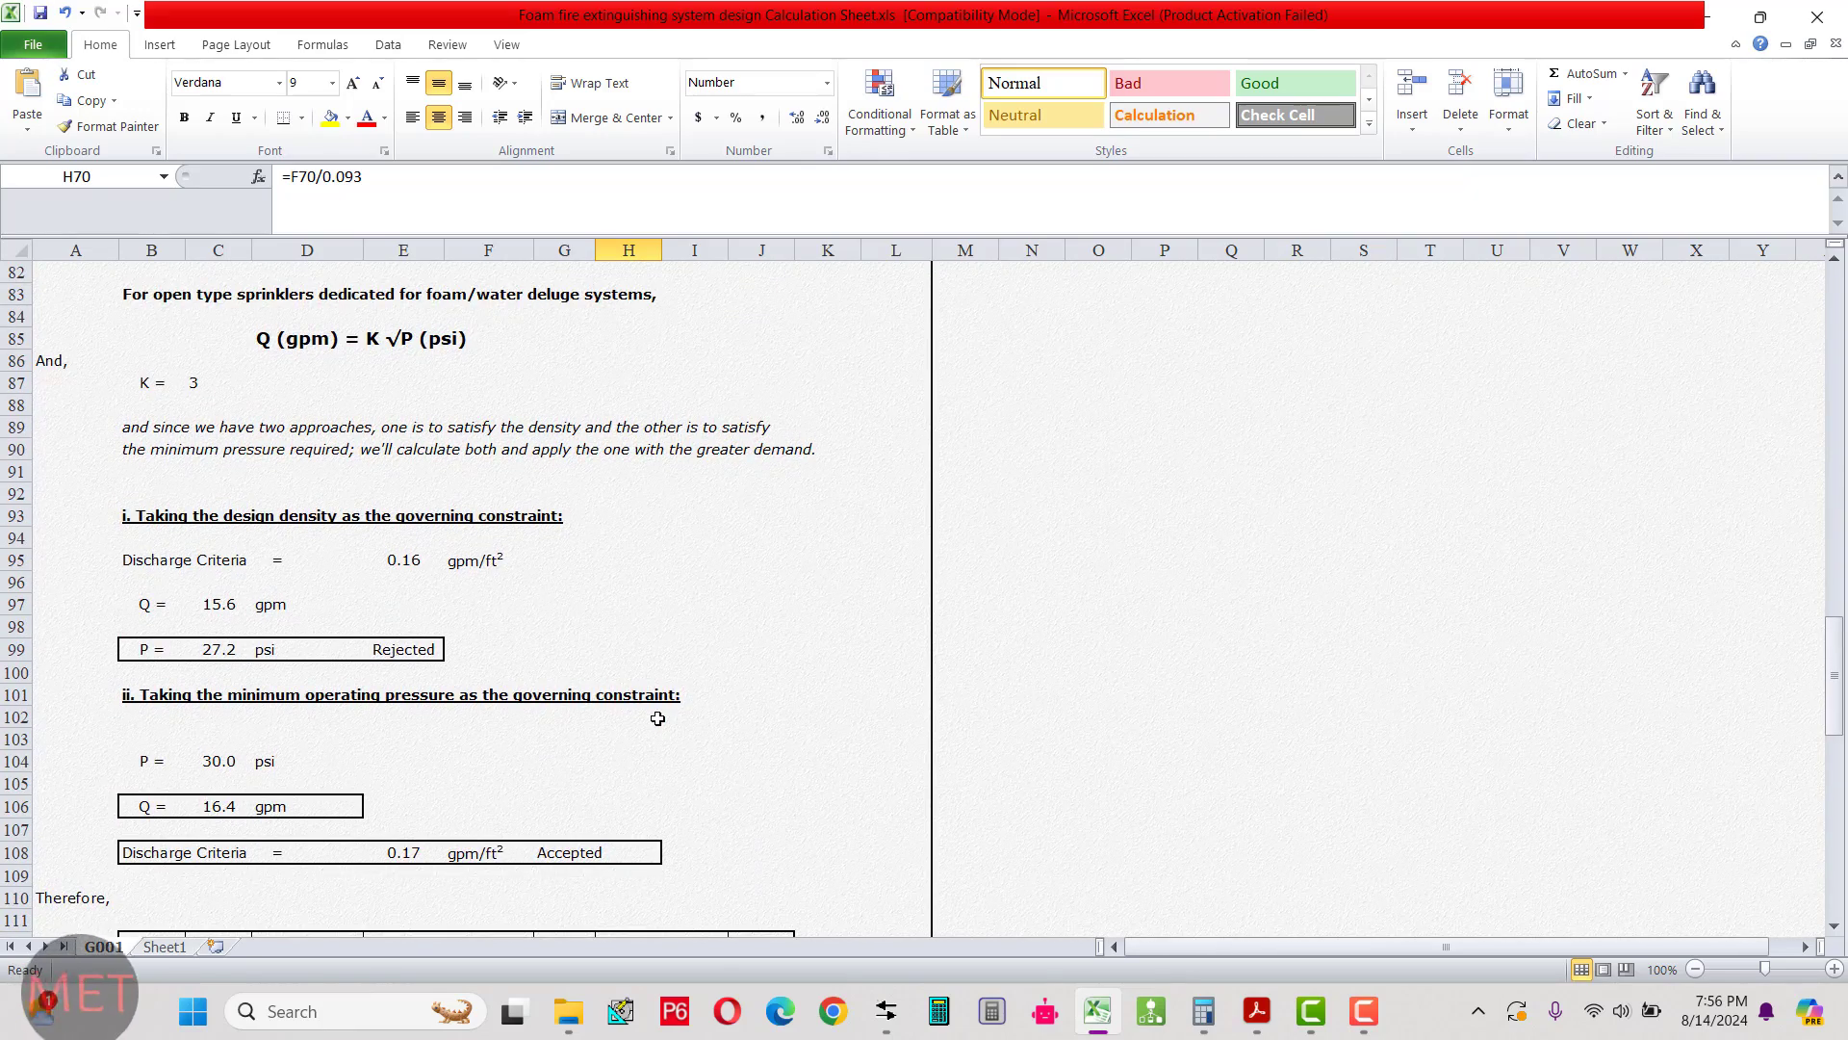
scroll(404, 433, up, 1)
click(388, 408)
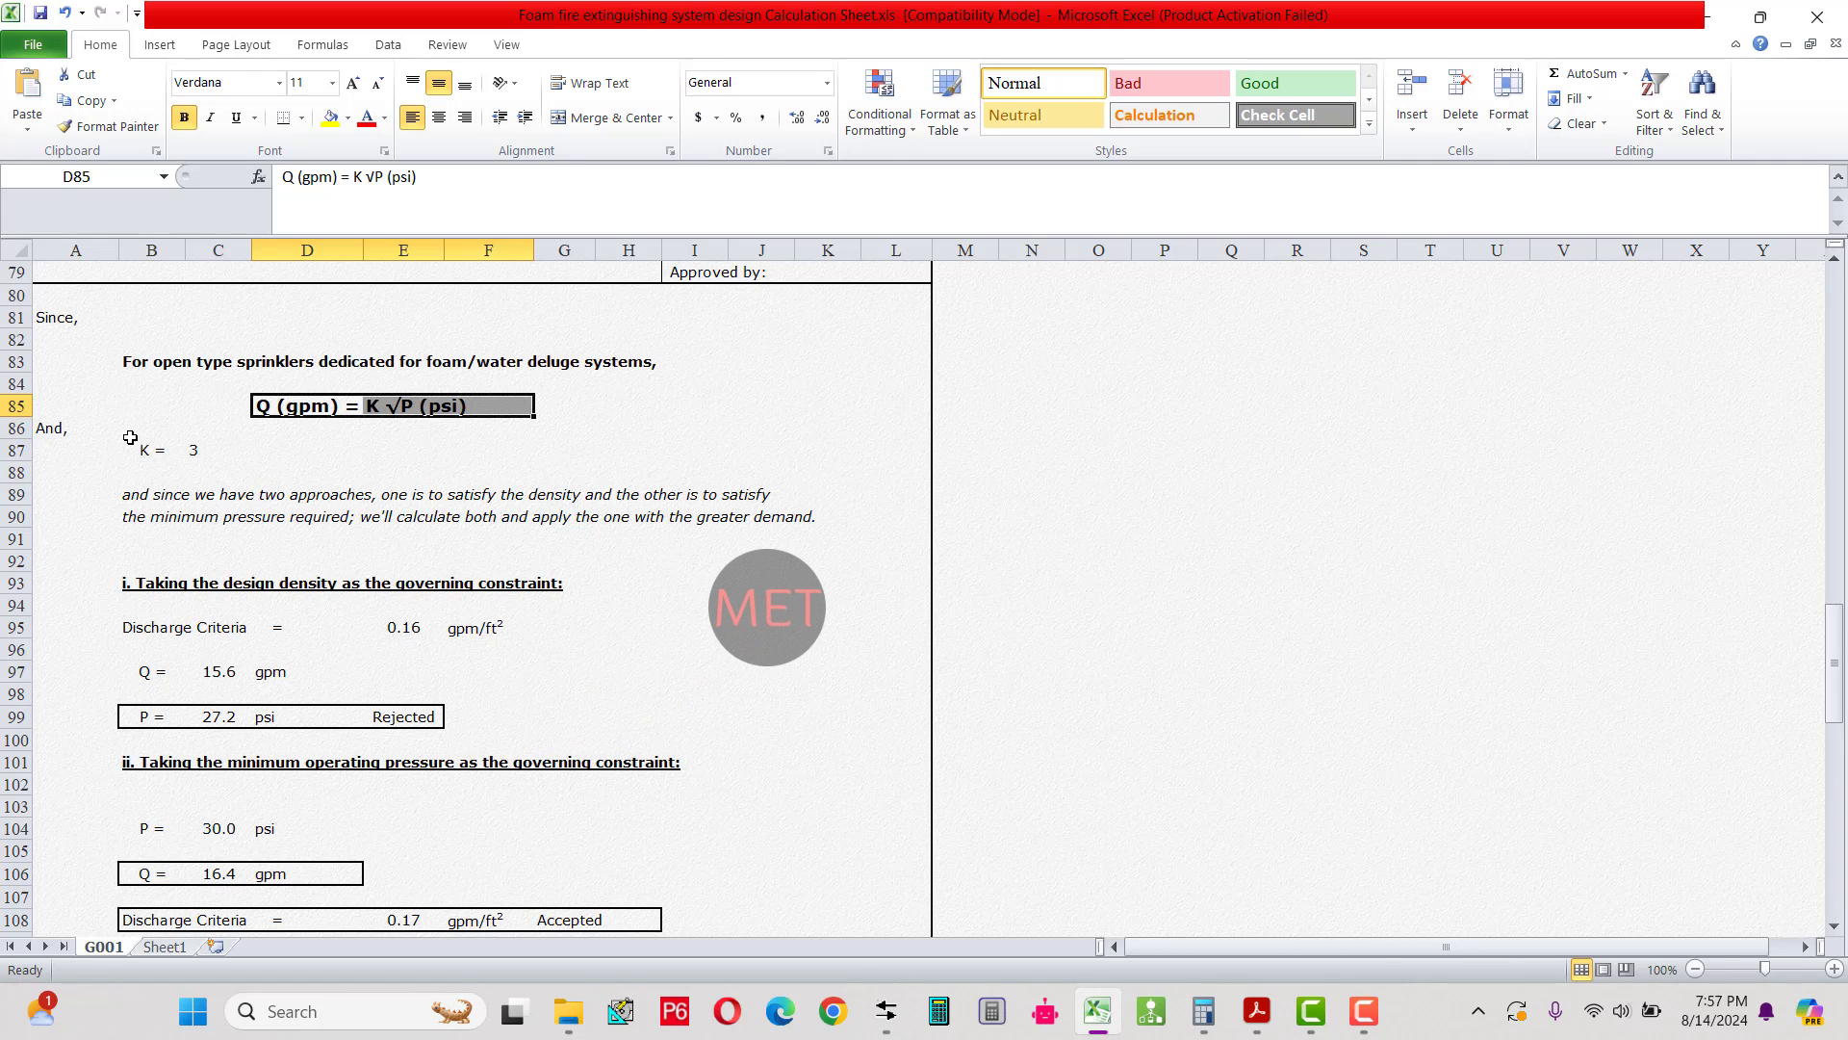
Highlight the sprinkler K factor and its value in row 87 below the flow equation.
drag(124, 427, 582, 456)
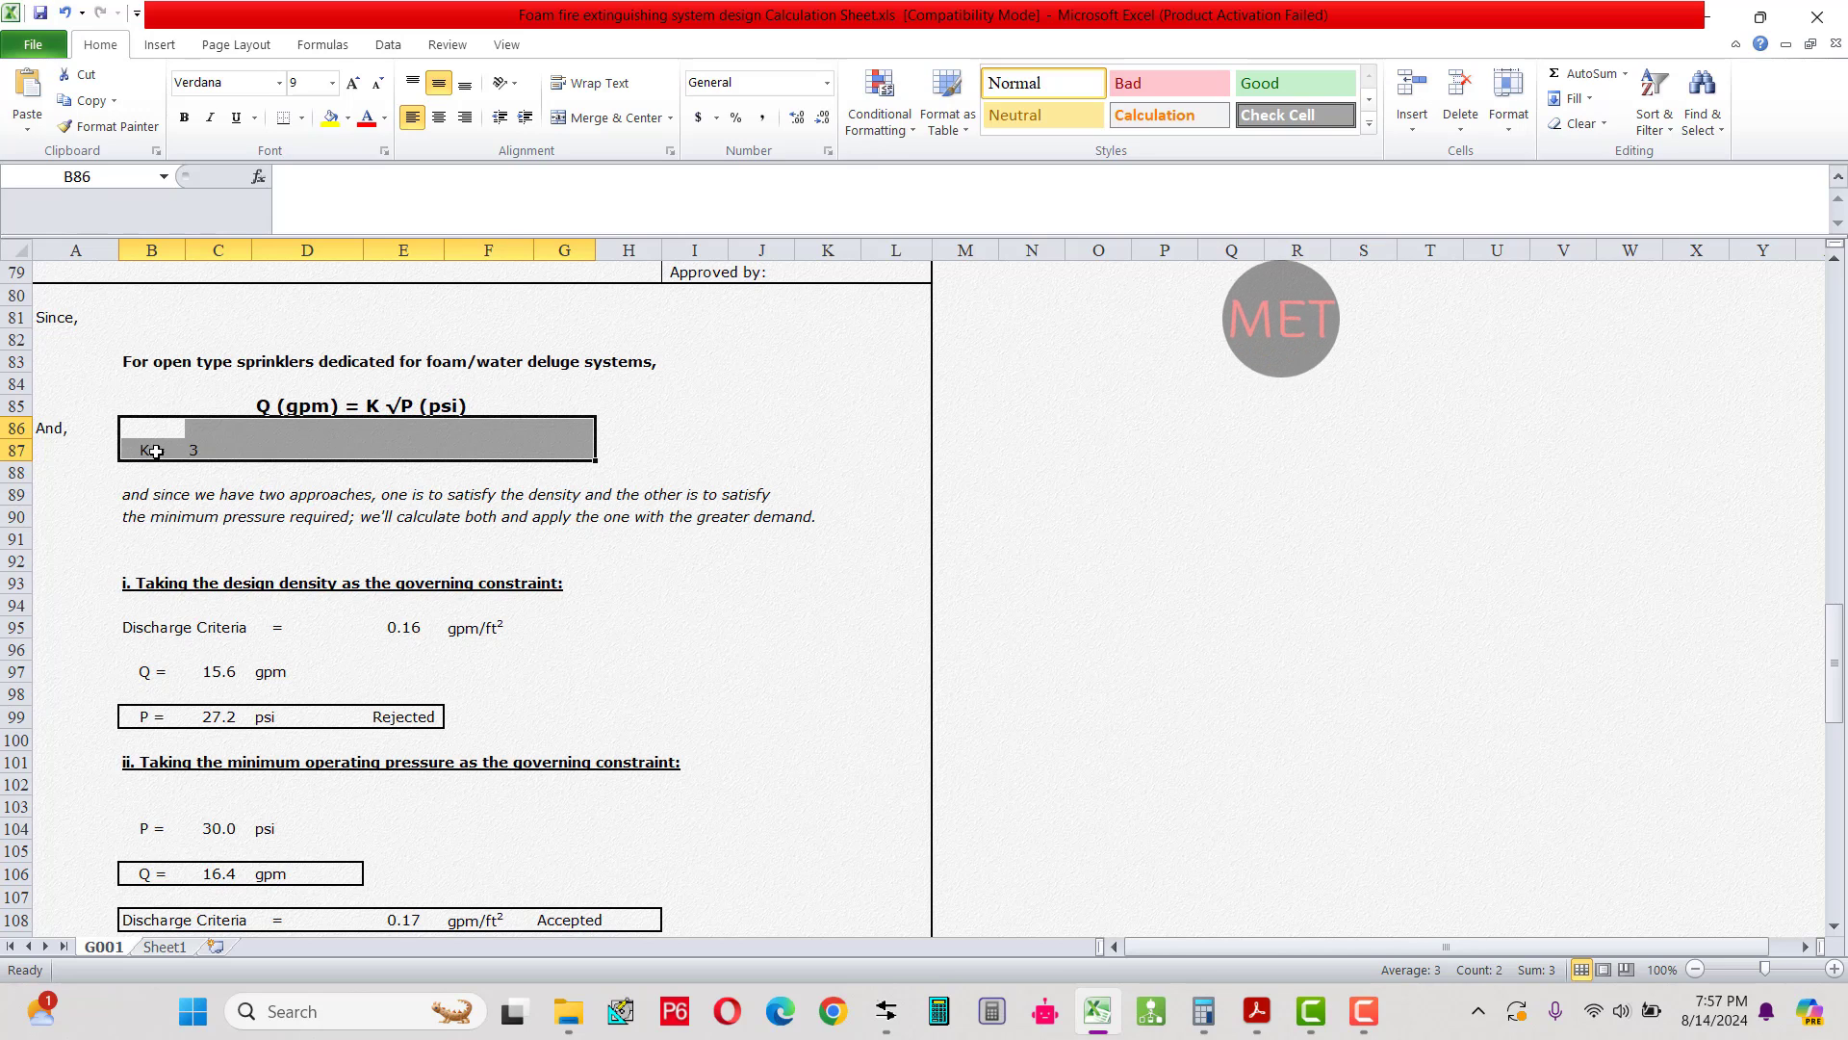
drag(154, 450, 292, 444)
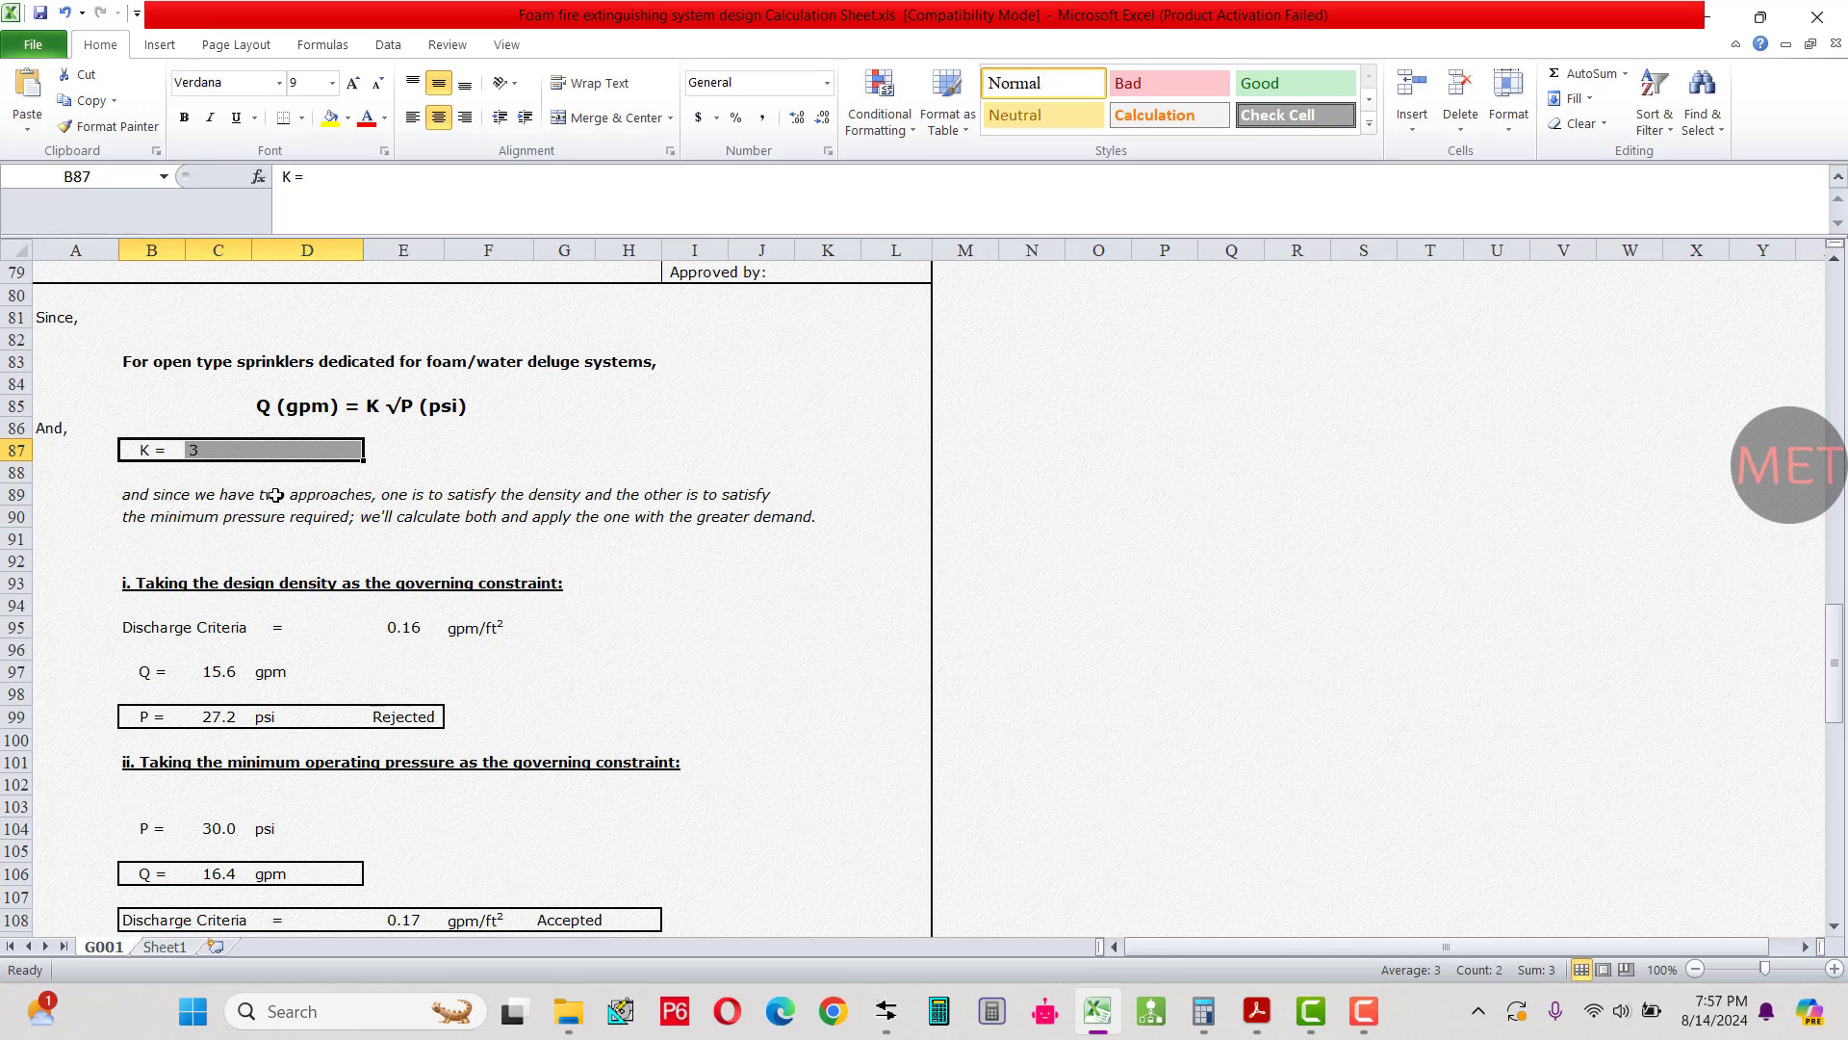
click(191, 475)
drag(142, 448, 314, 451)
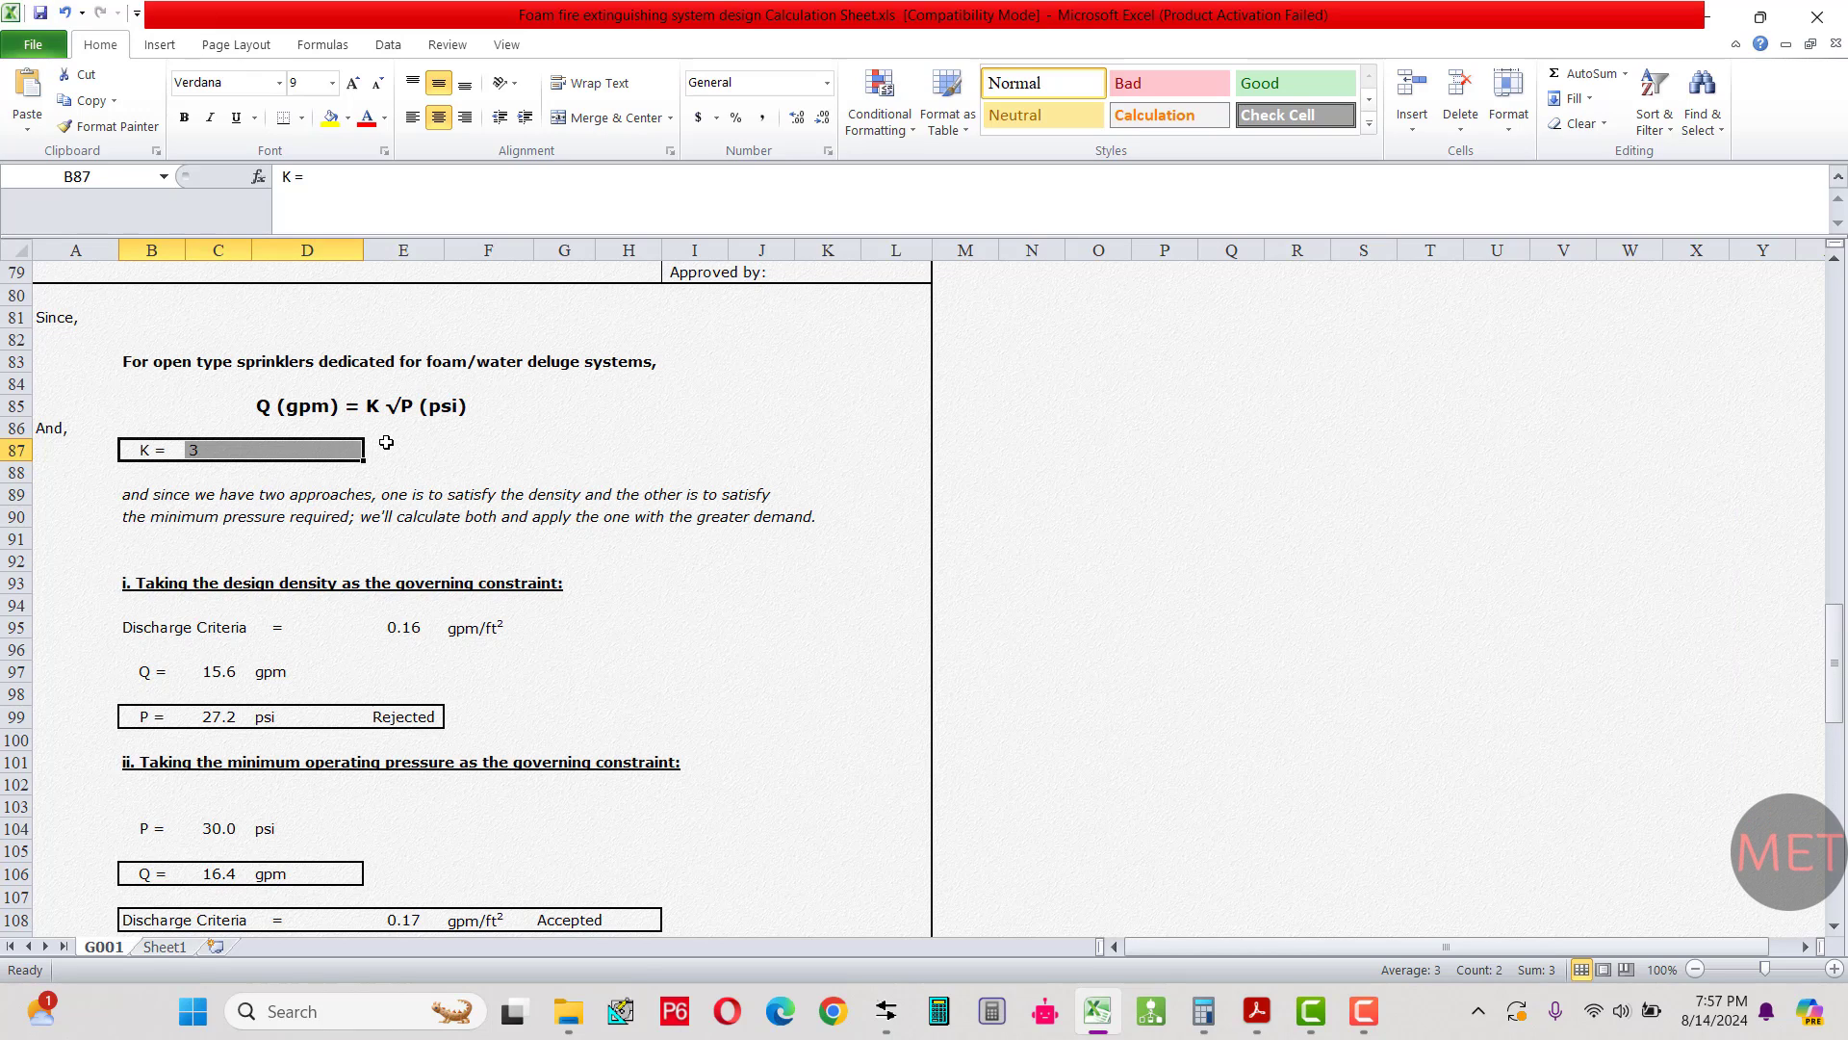
click(448, 455)
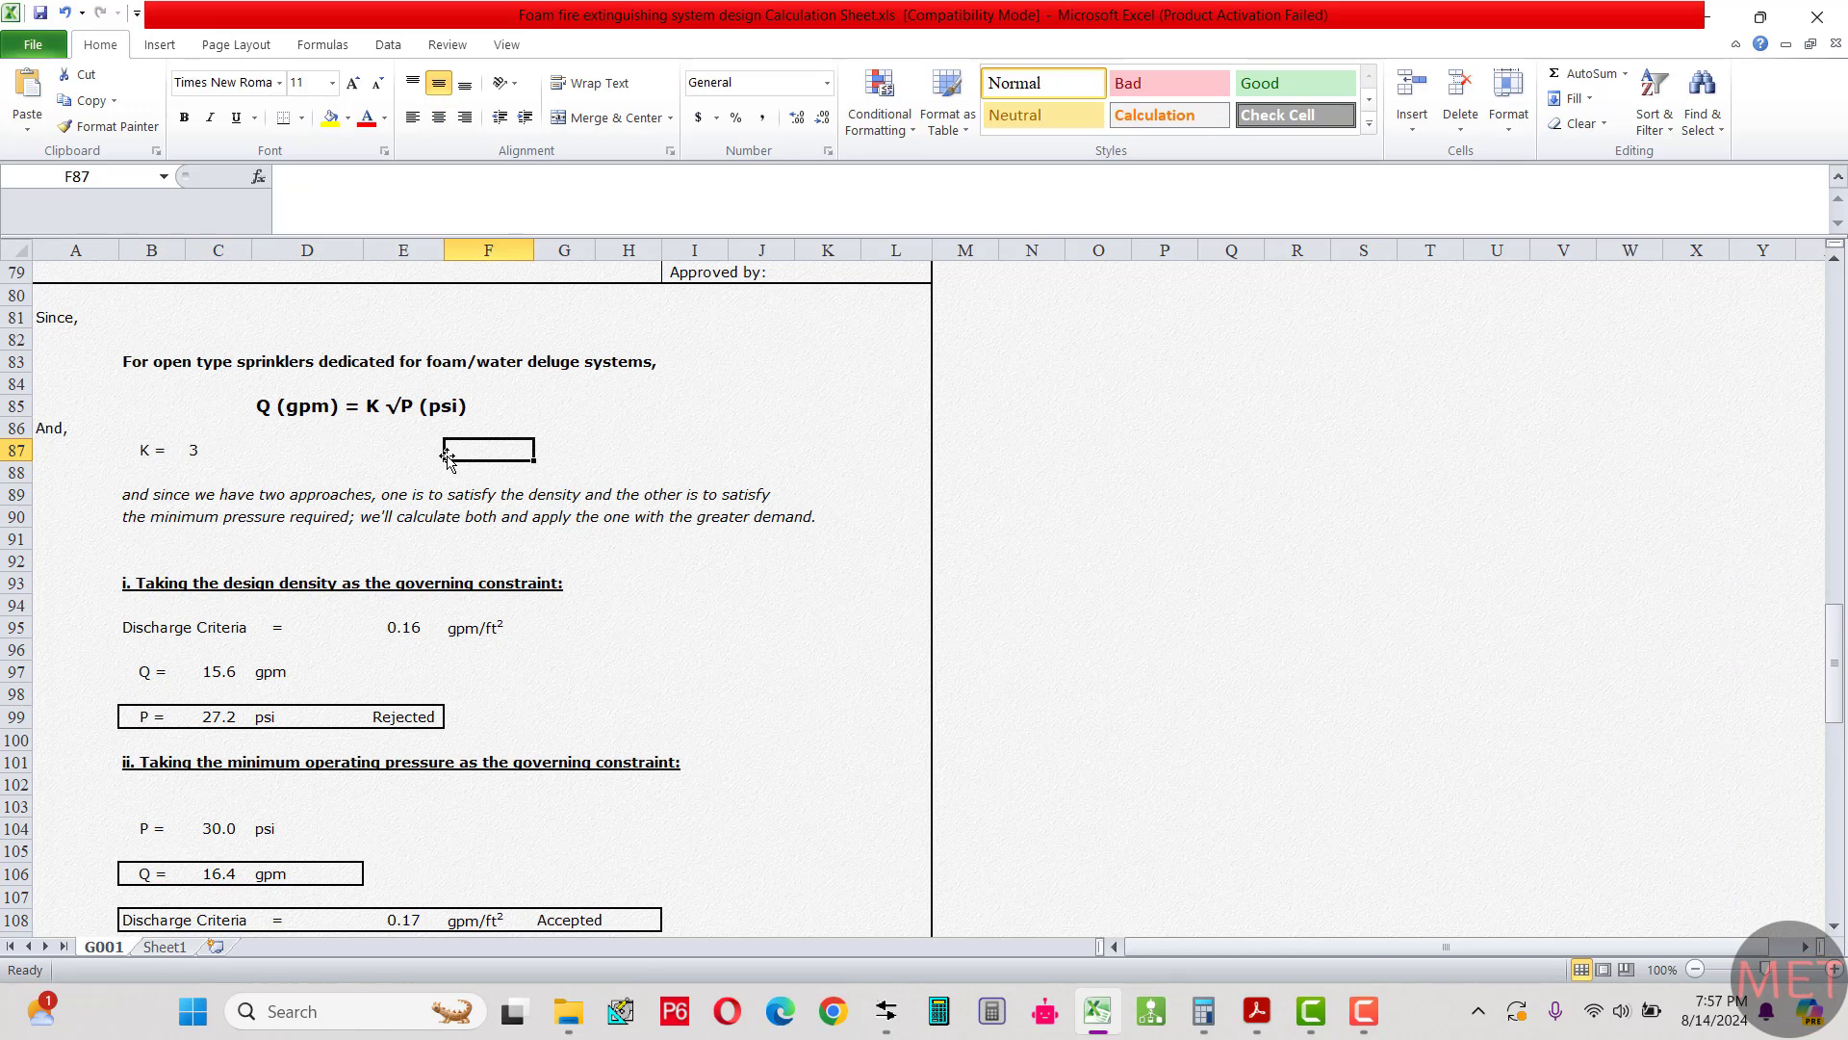
drag(149, 449, 298, 444)
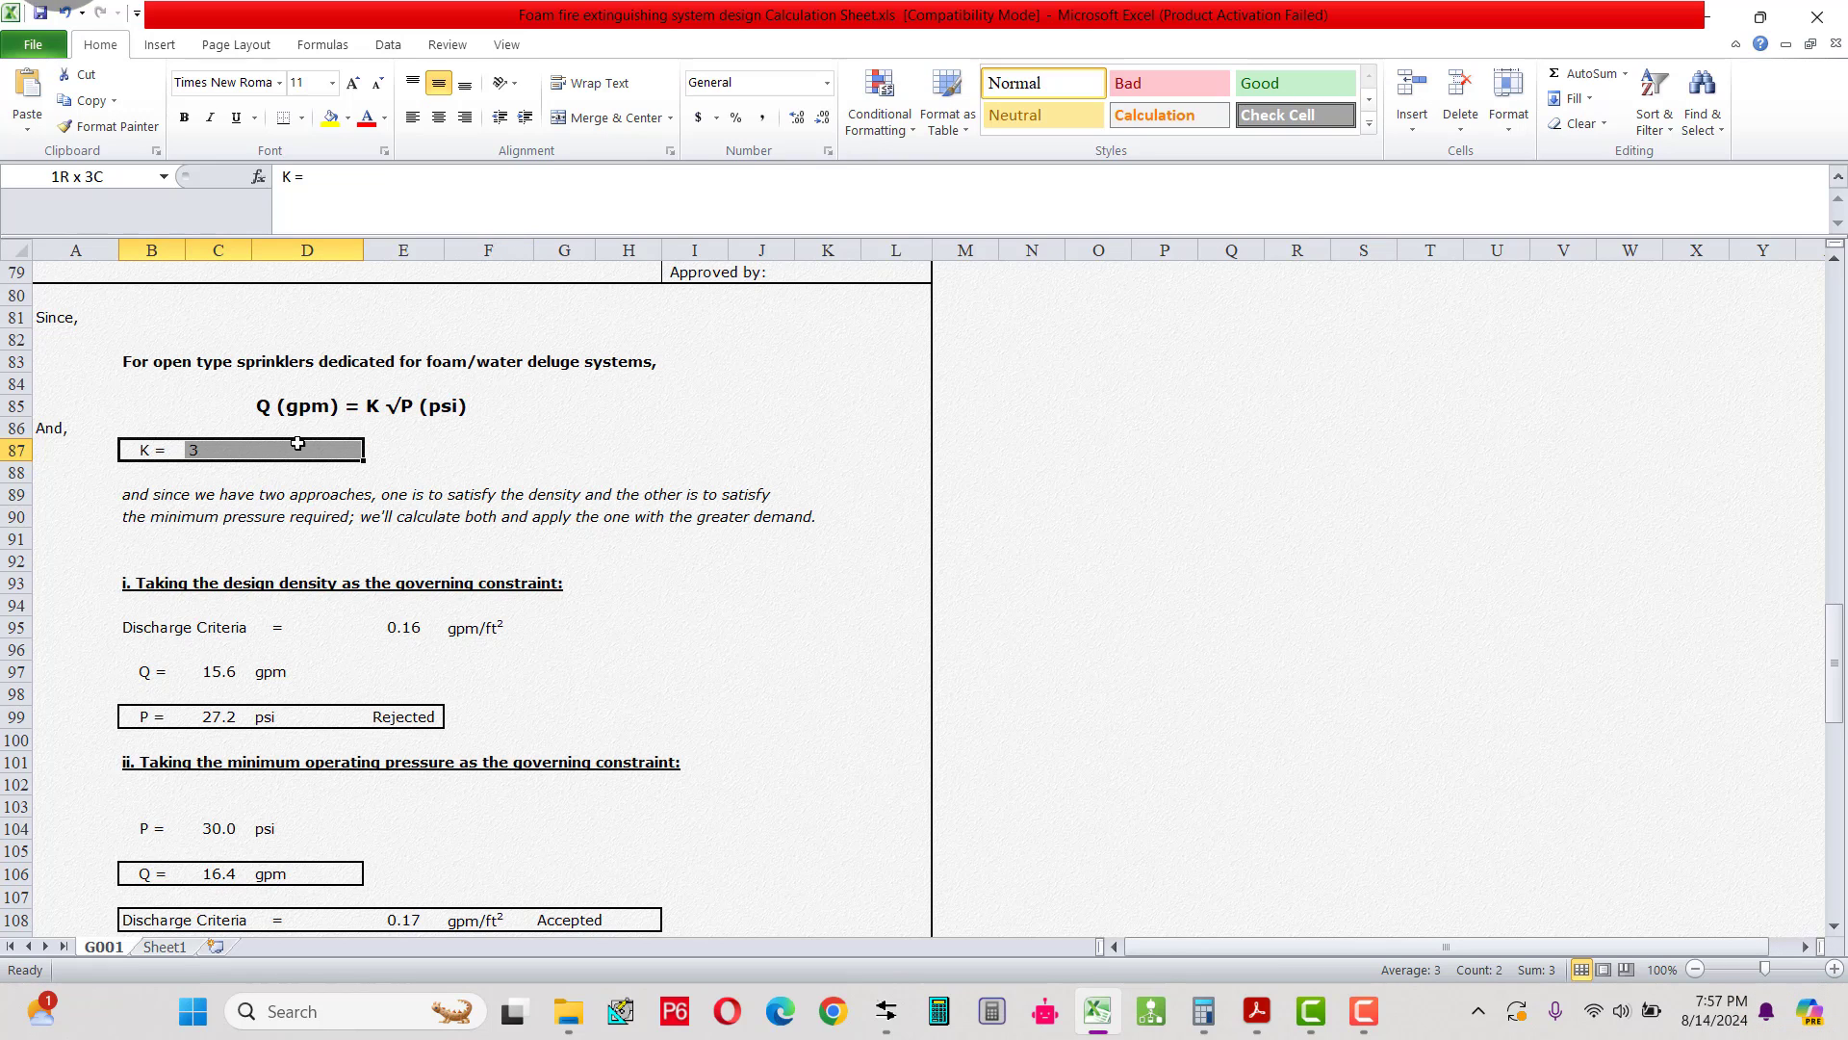
Review the two approaches, design density and minimum operating pressure, from the row 89 explanation down to the pressure unit in D104.
scroll(401, 452, down, 1)
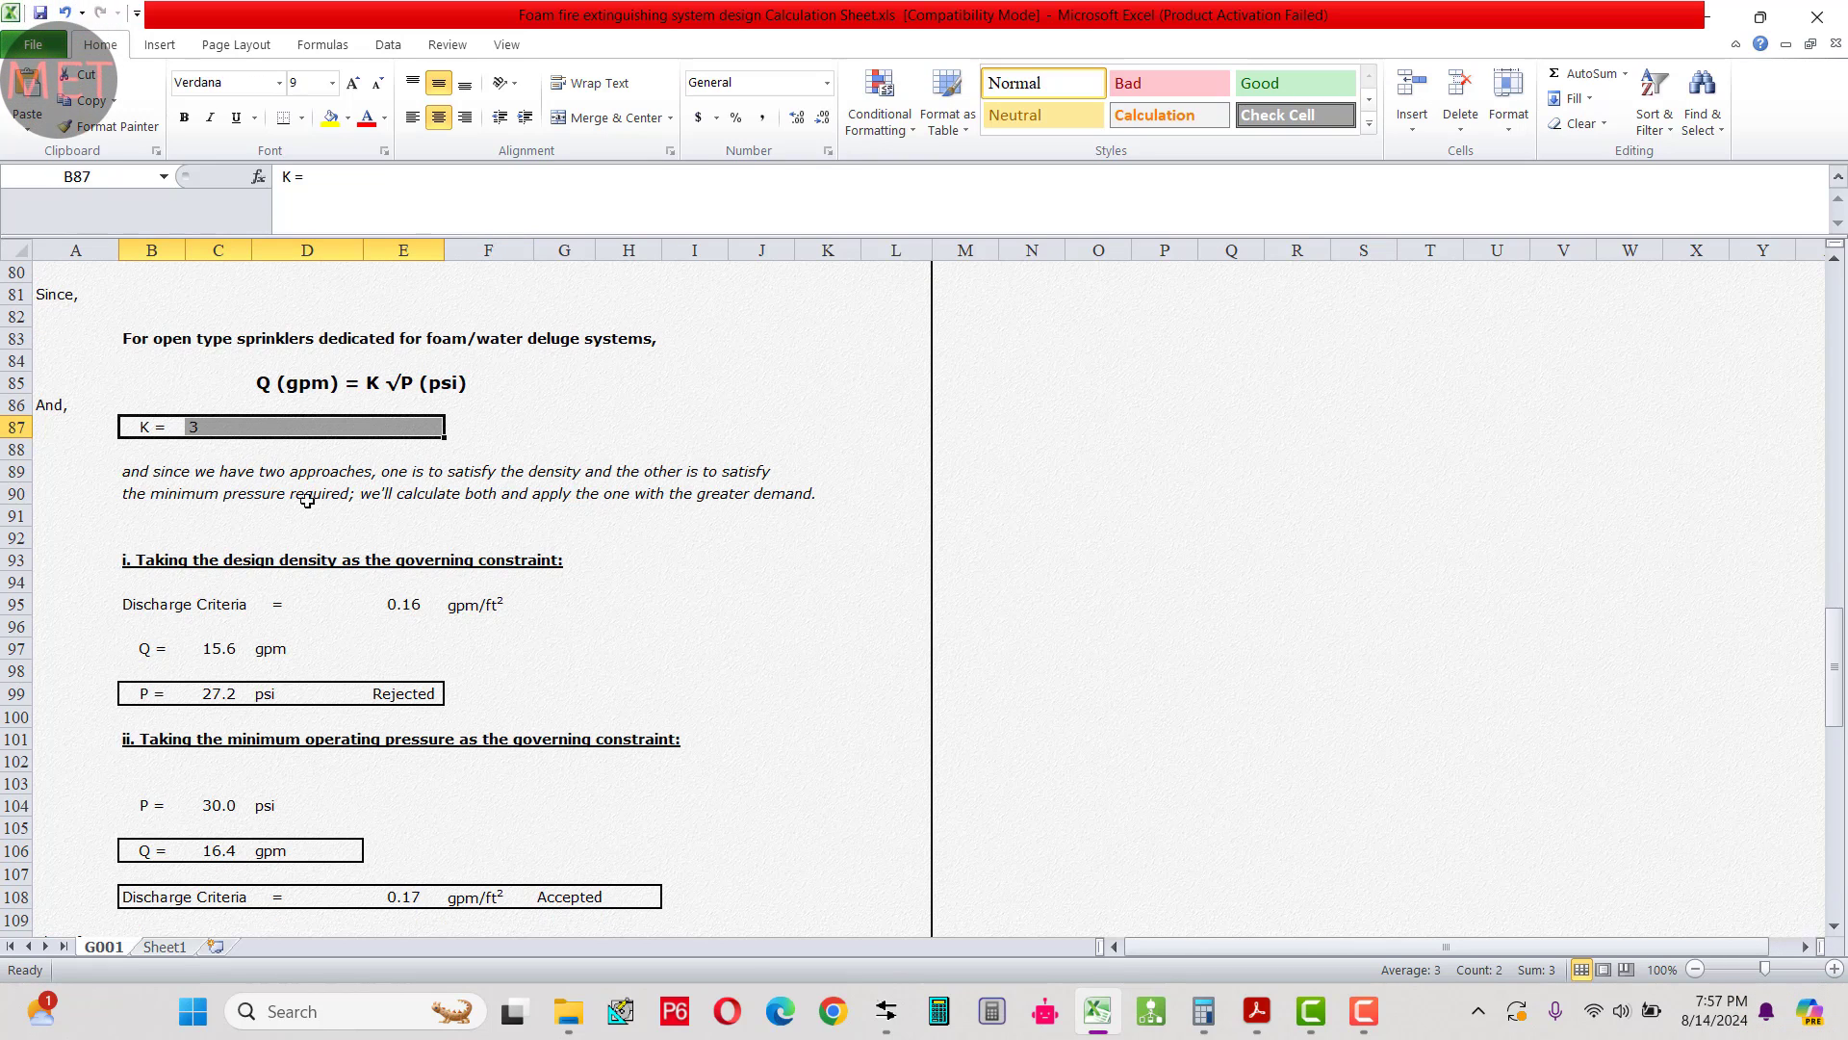
scroll(207, 495, down, 3)
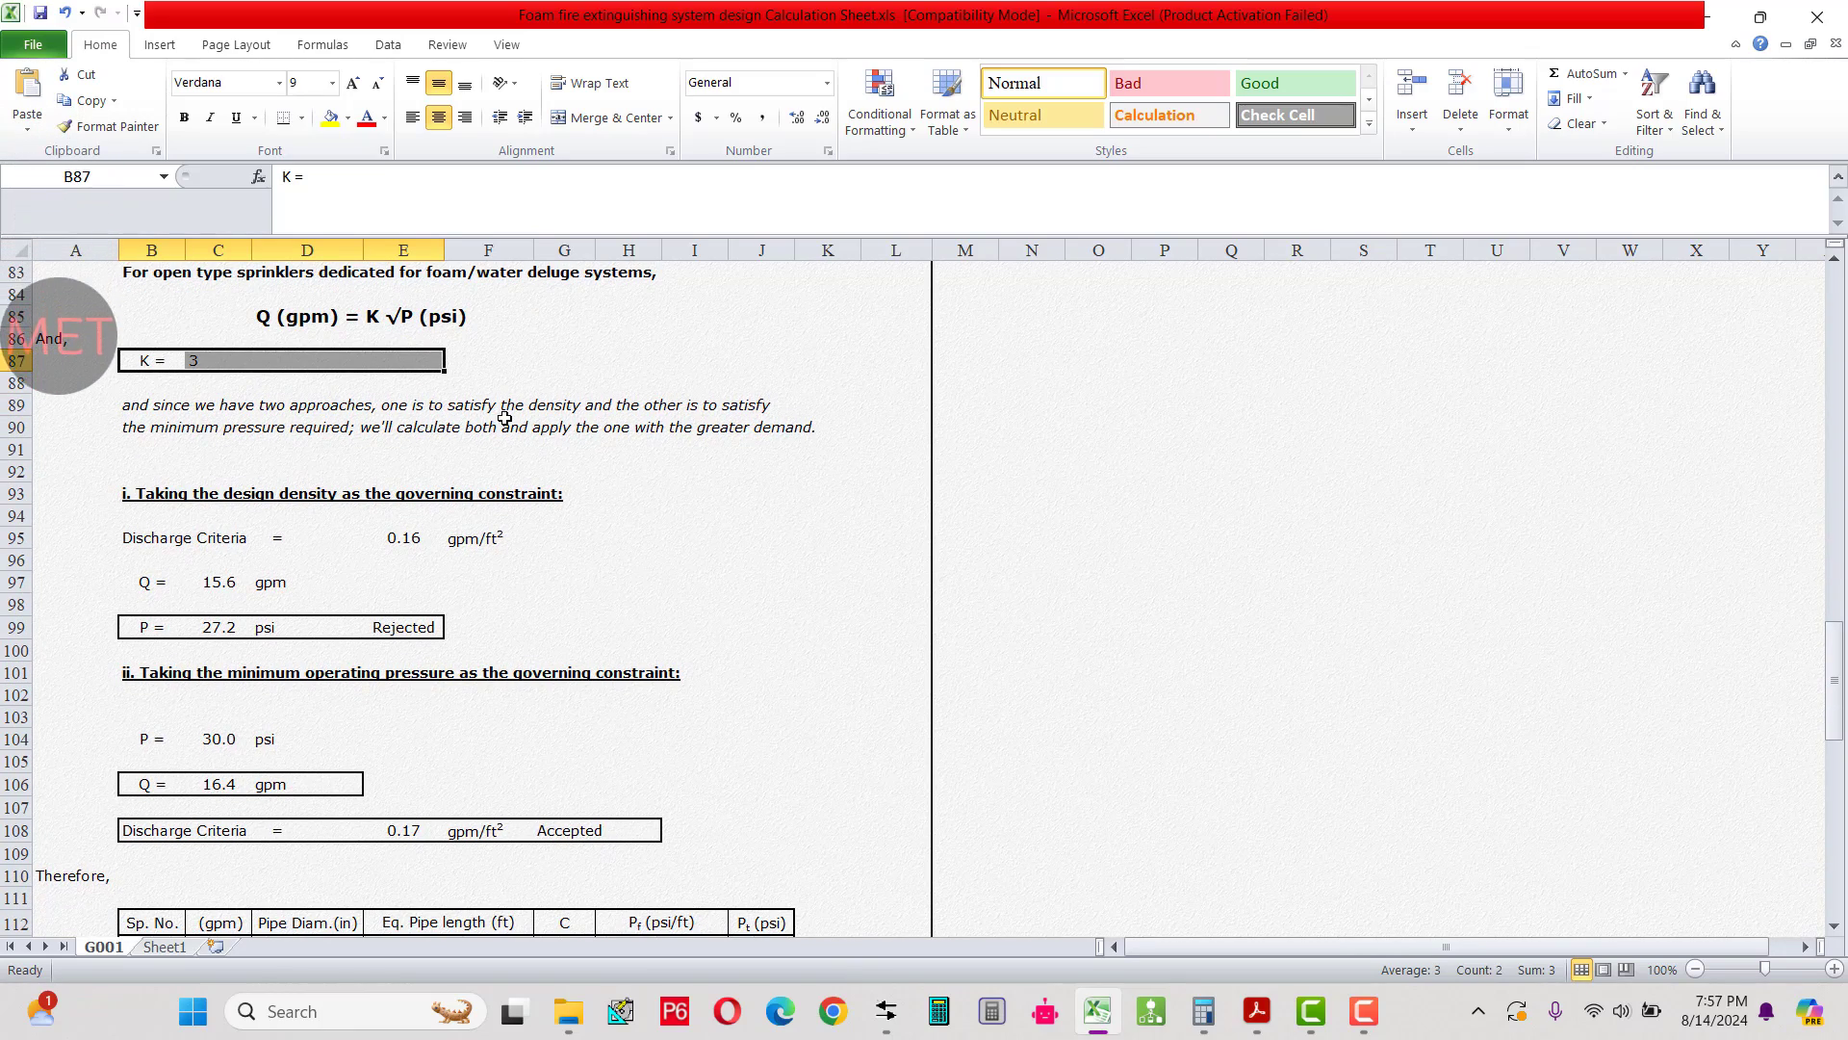
scroll(538, 436, down, 1)
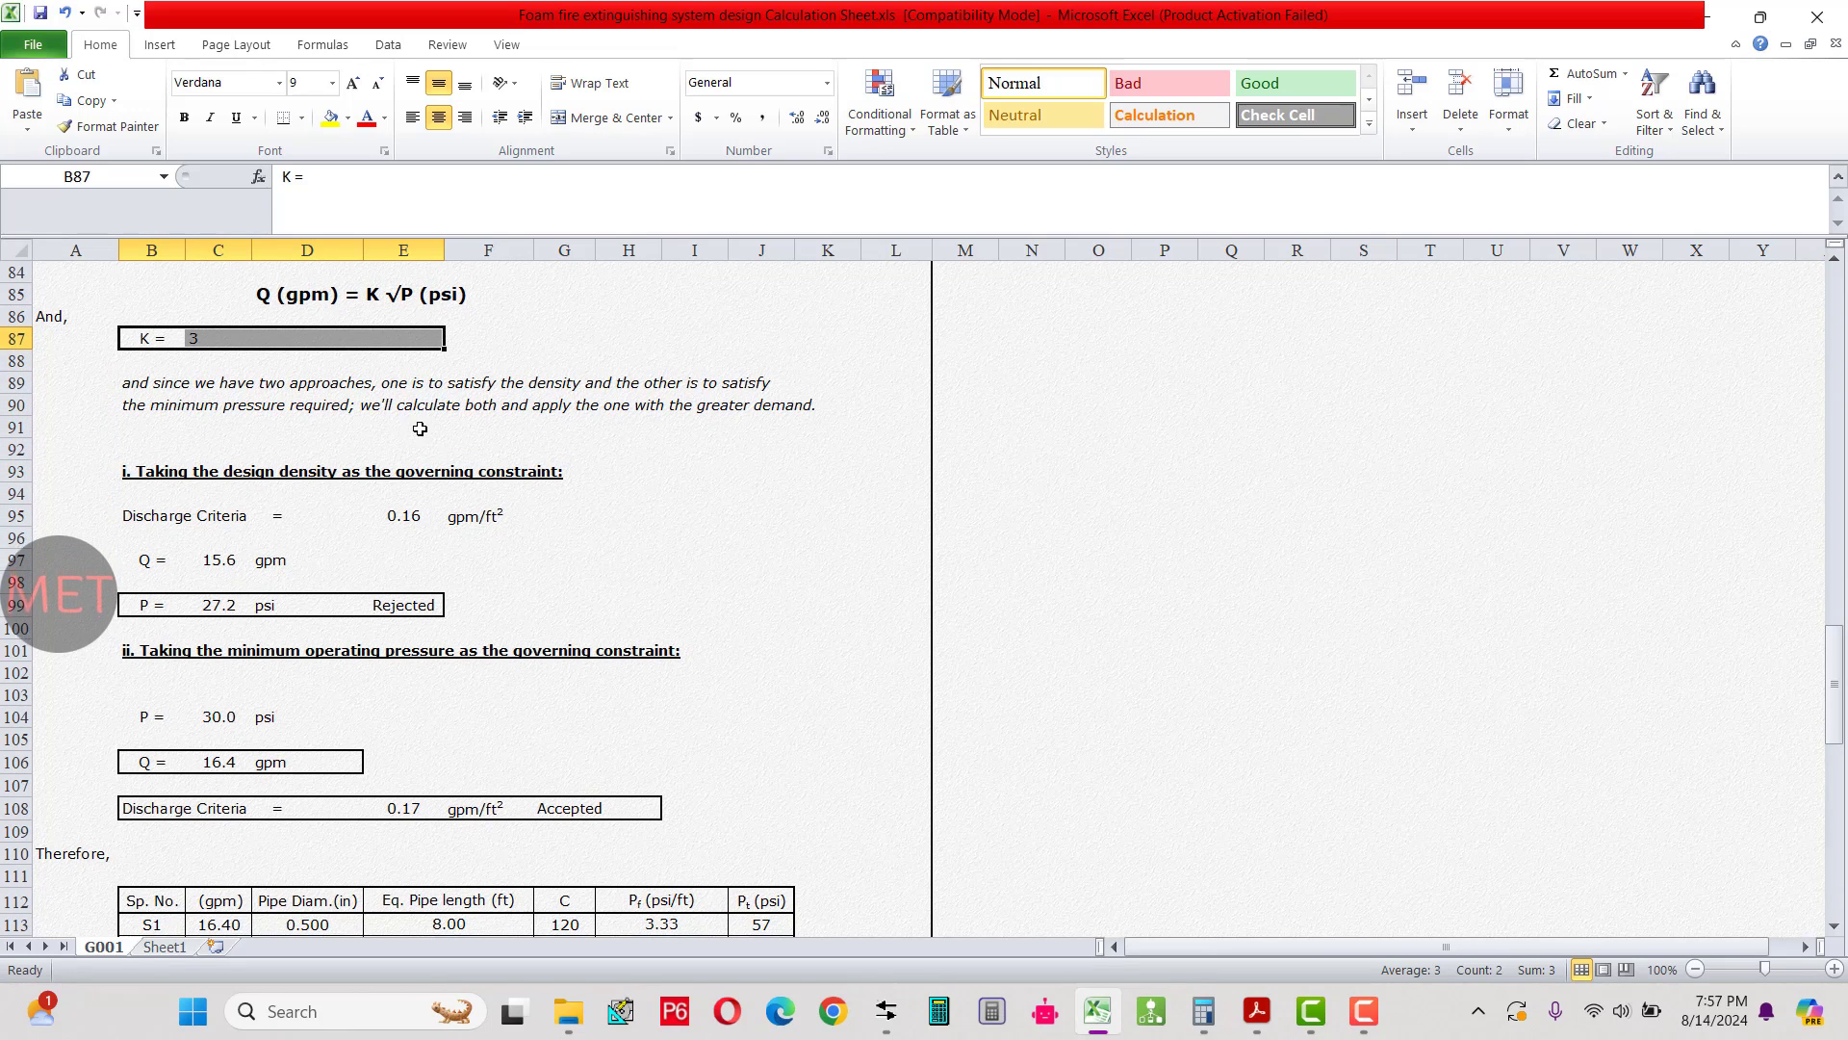
drag(244, 469, 289, 717)
click(289, 717)
scroll(325, 611, down, 1)
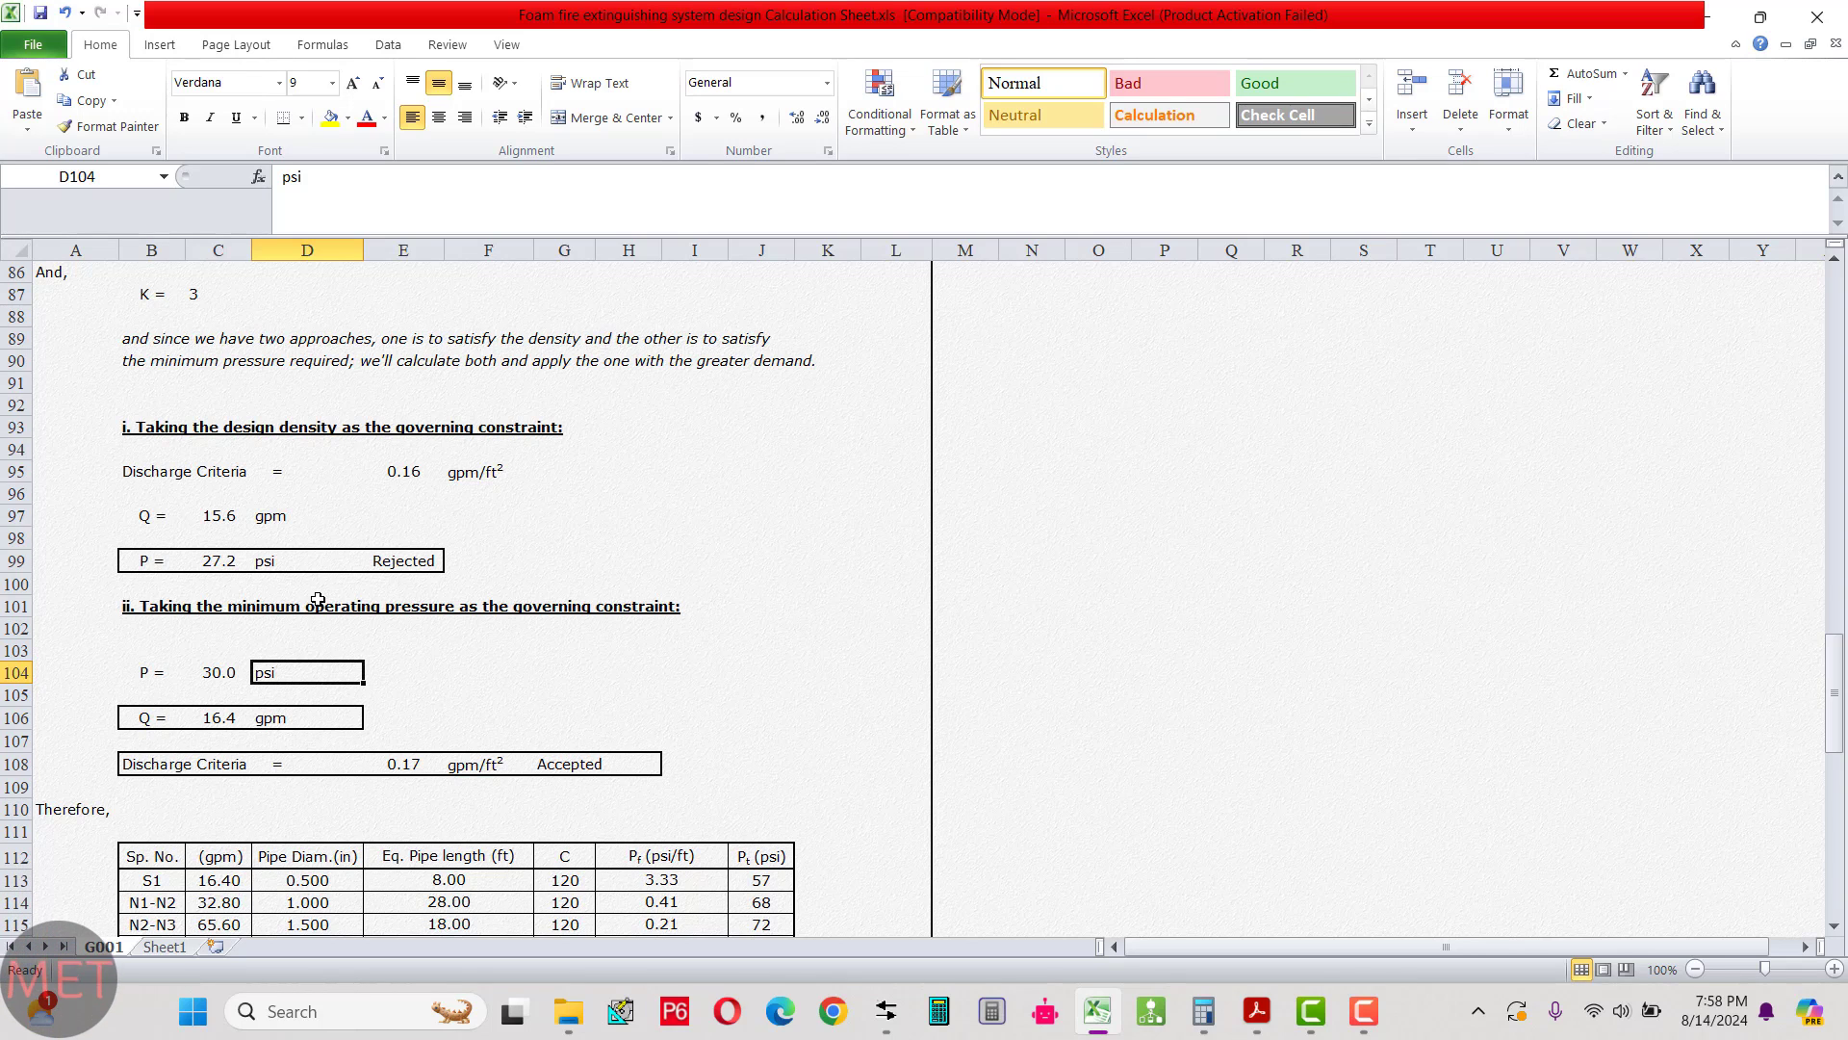
Highlight the design density heading in row 93 and the discharge criteria in row 95, and select E95 to show its reference.
drag(145, 429, 339, 424)
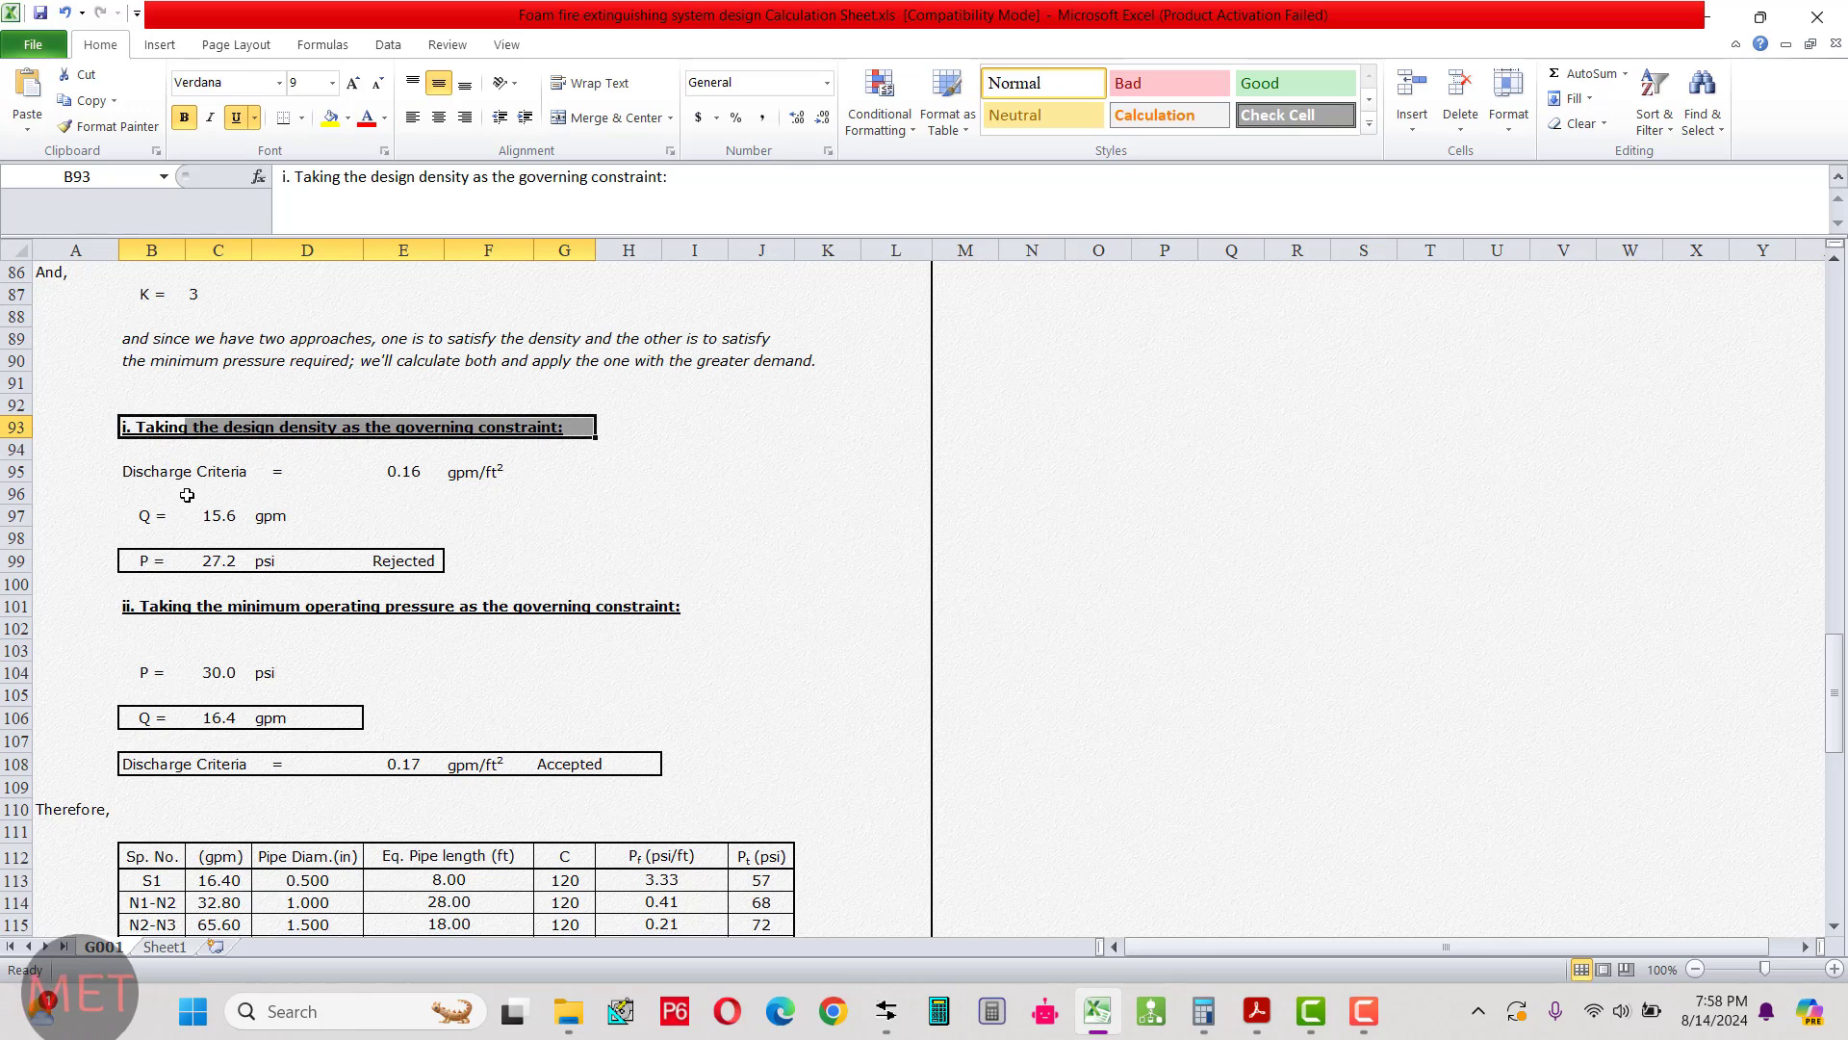
drag(141, 477, 487, 474)
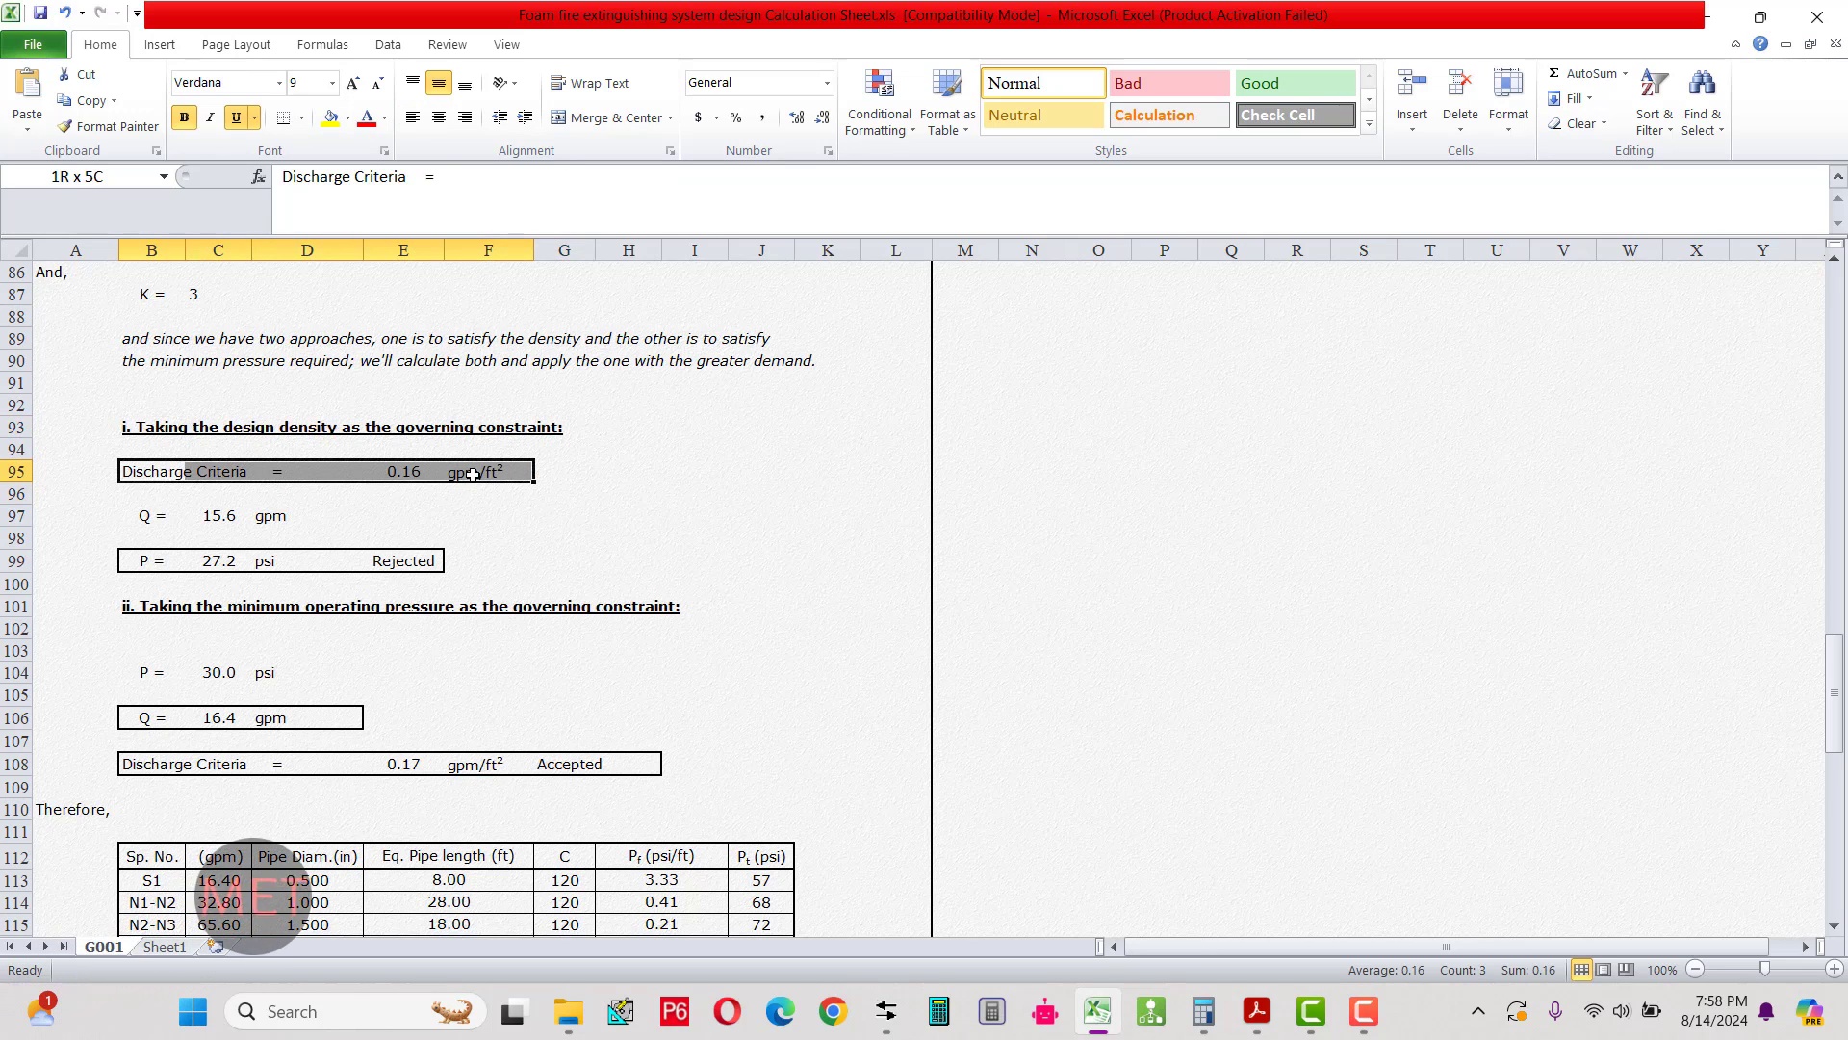
scroll(453, 501, up, 1)
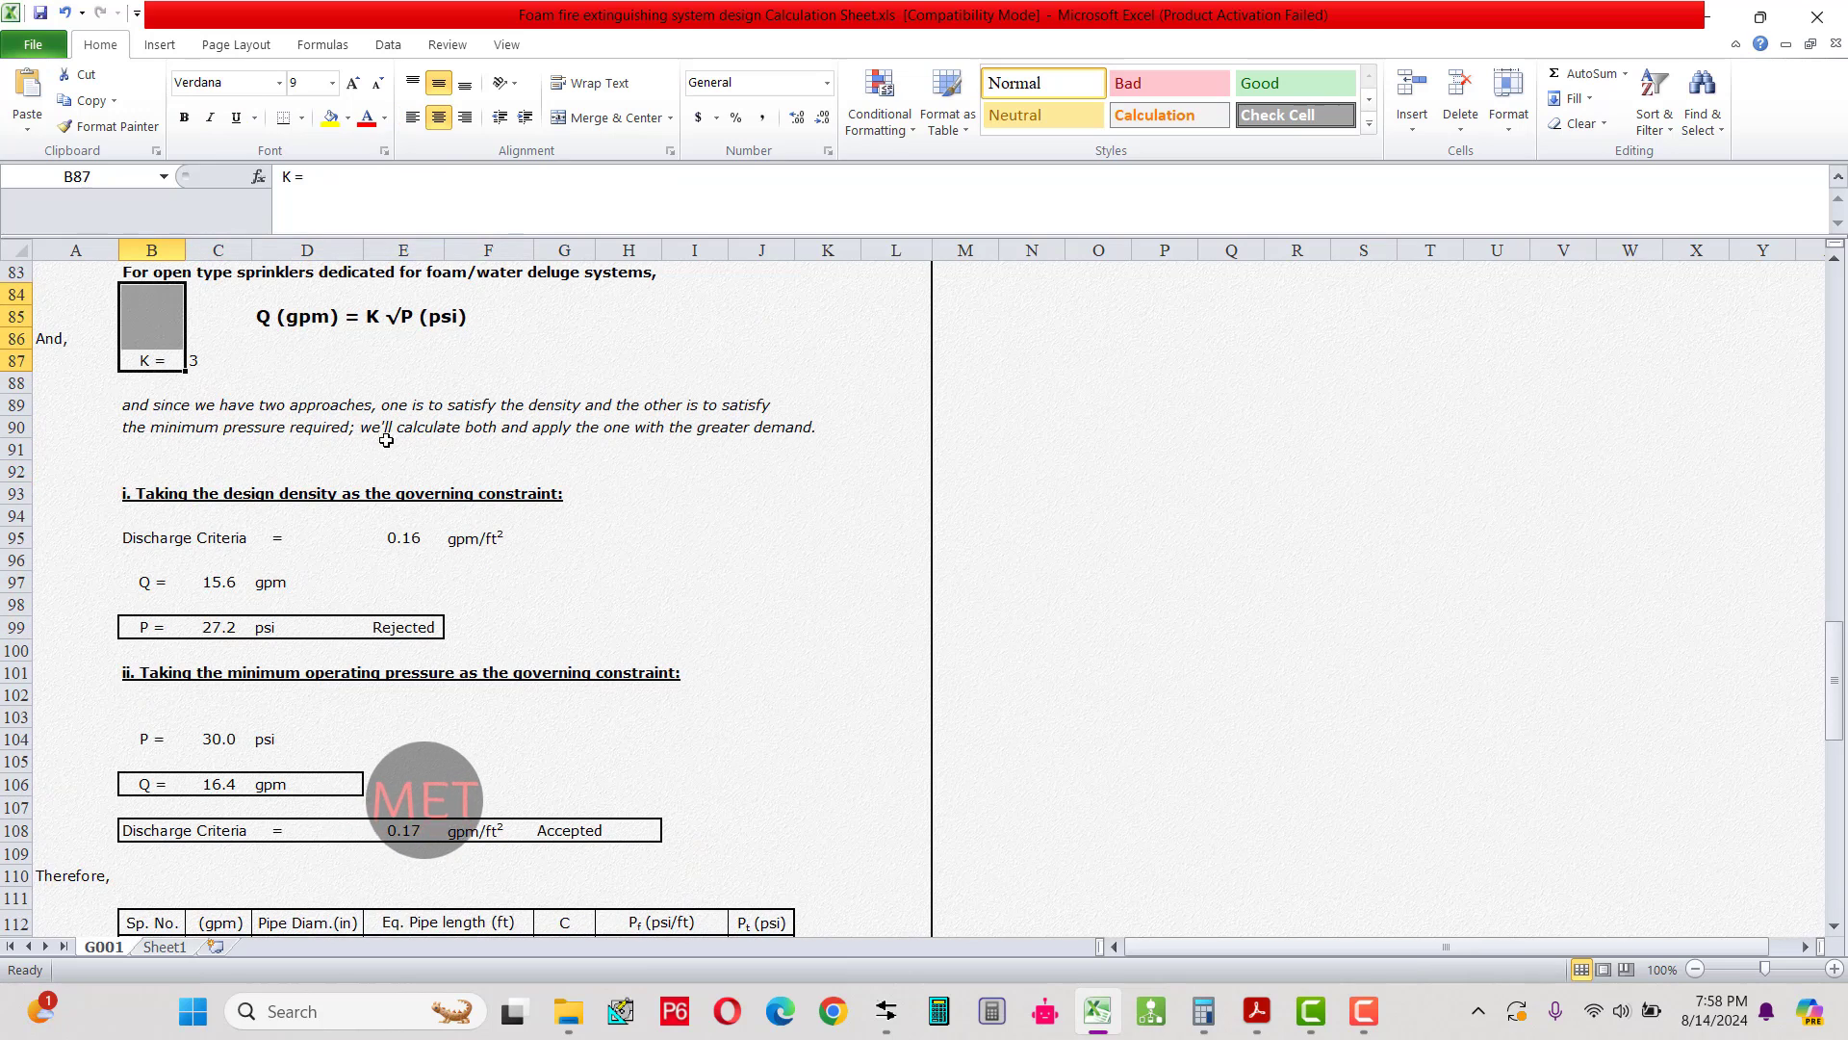
click(405, 538)
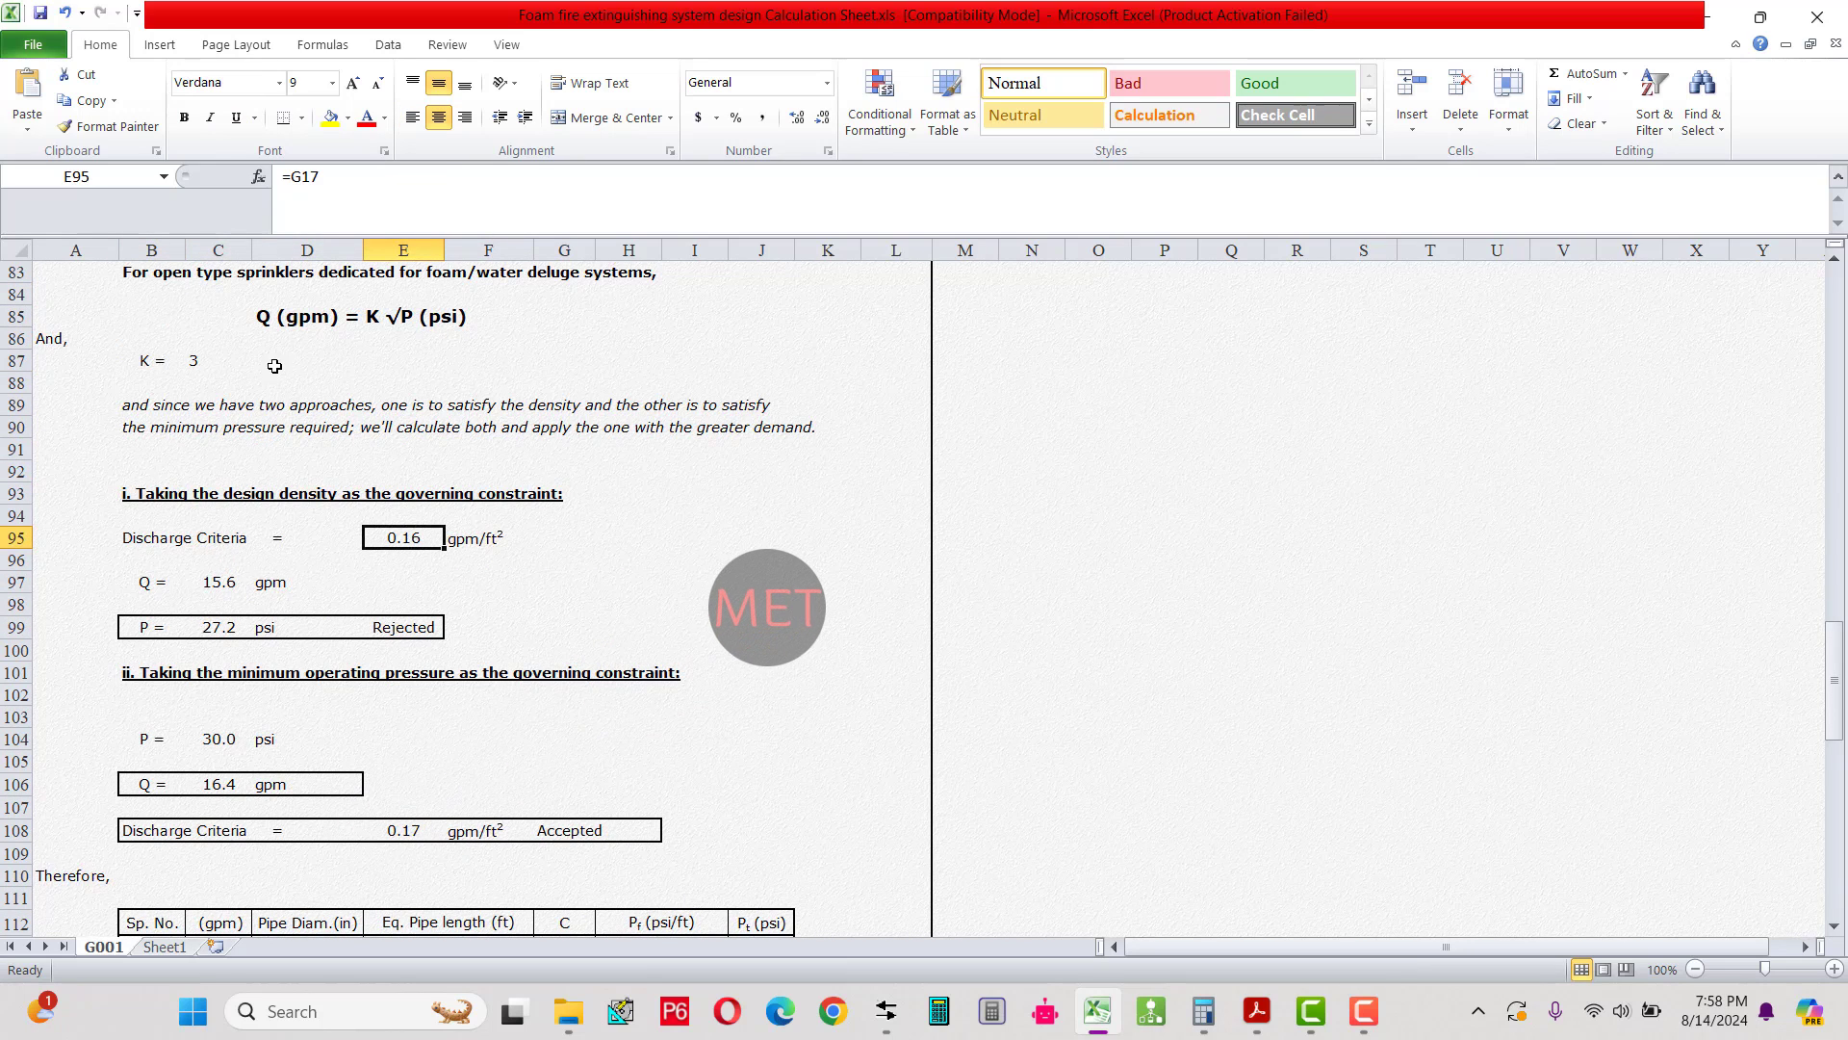
Highlight the flow equation in row 85 and inspect the Q formula in C97, leaving it unchanged.
drag(258, 316, 515, 316)
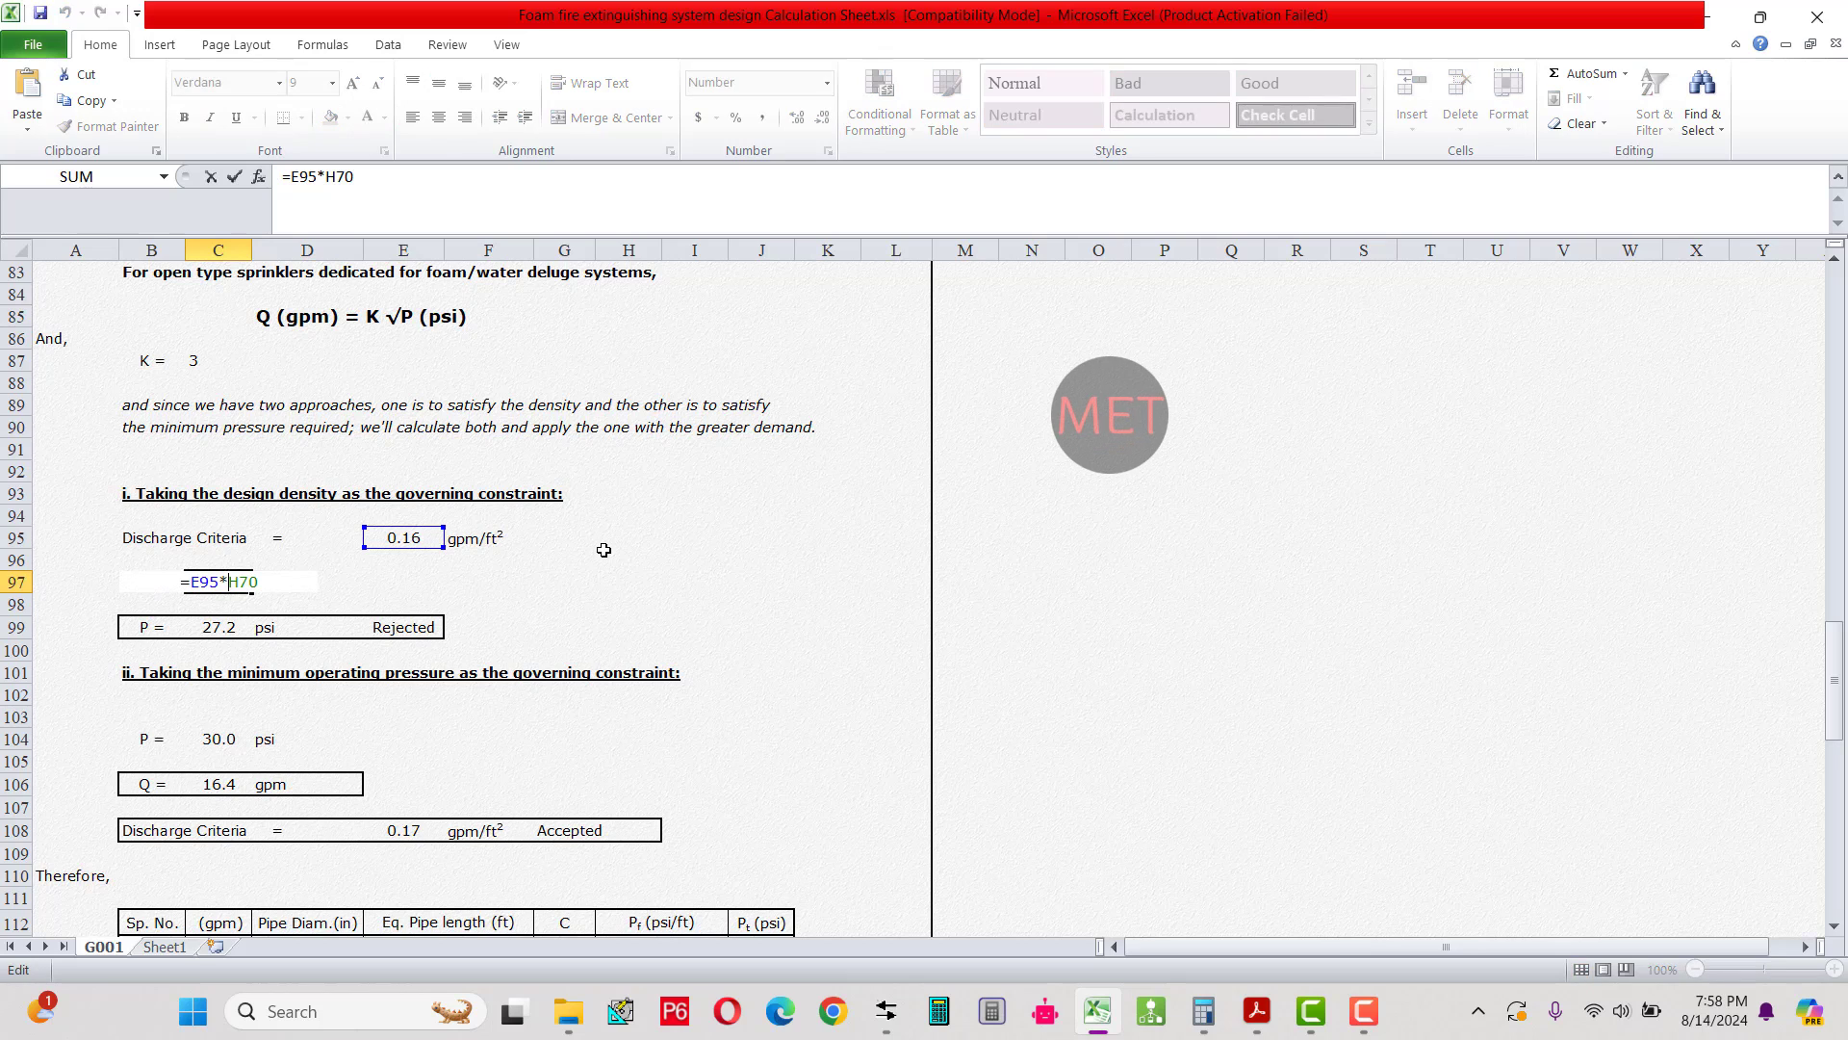
key(Return)
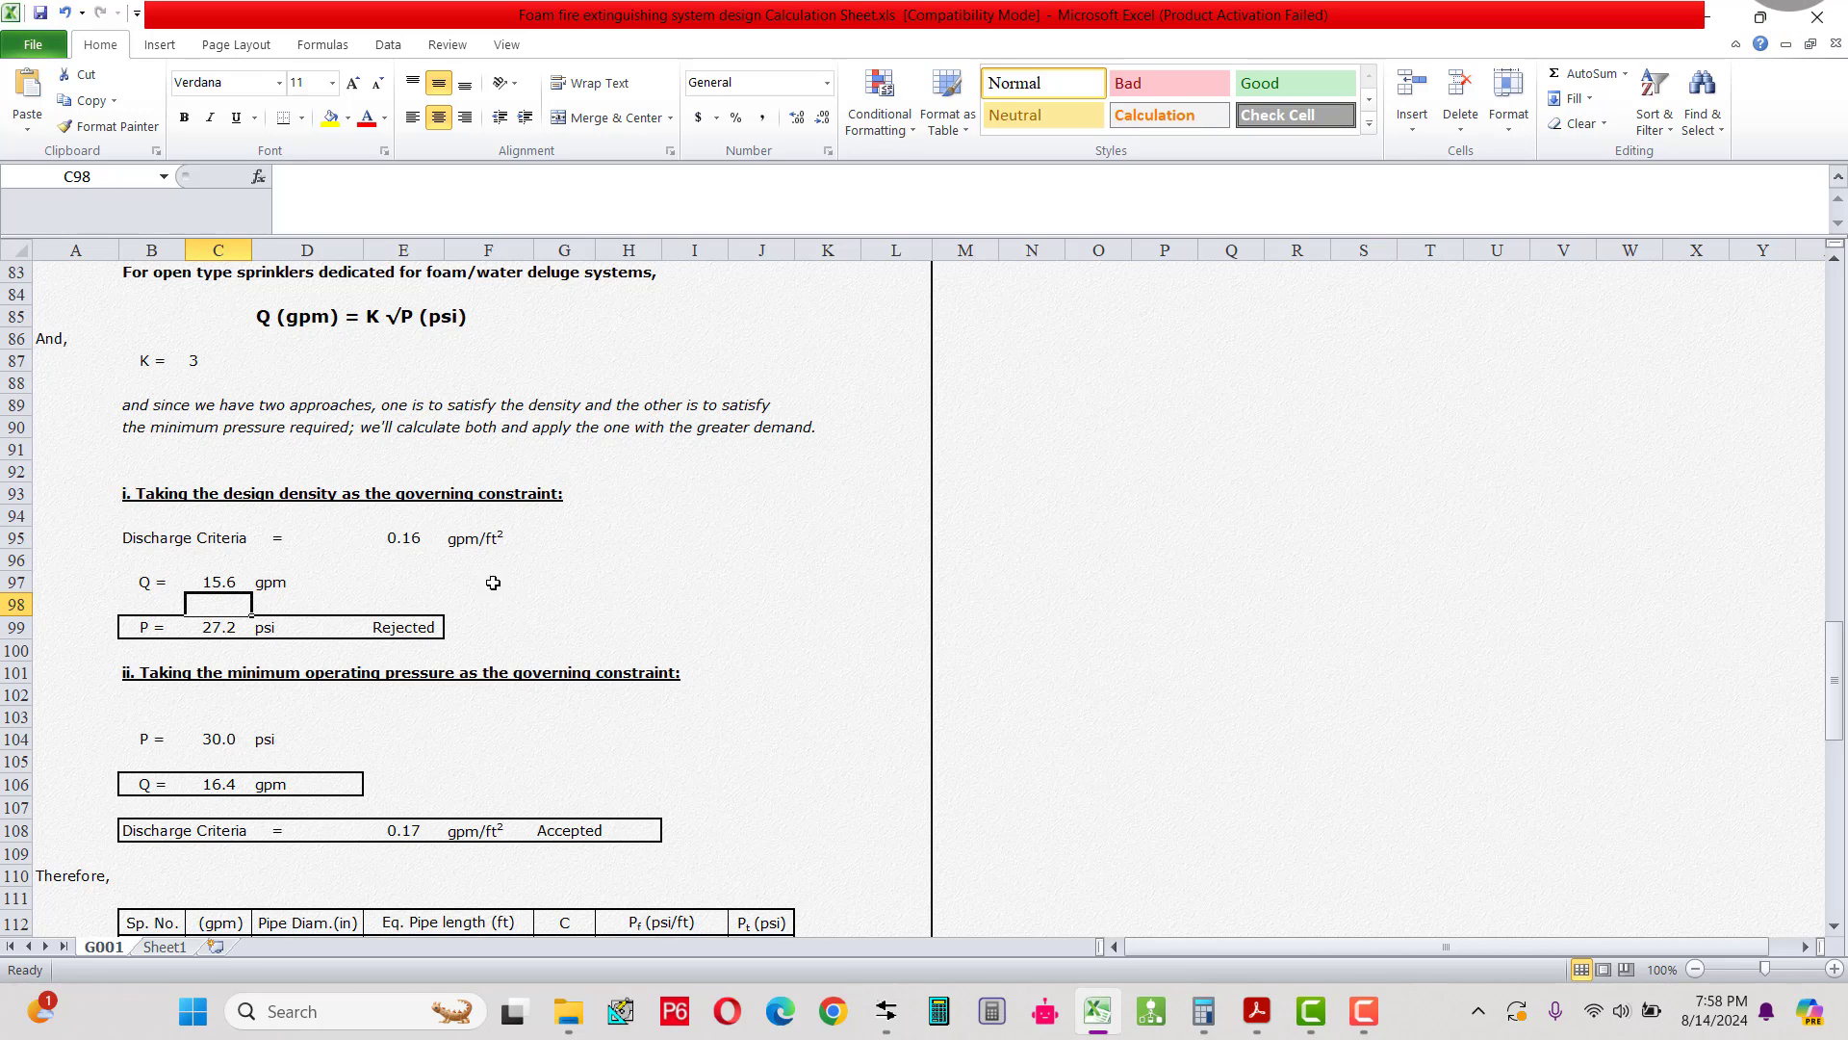
double_click(224, 581)
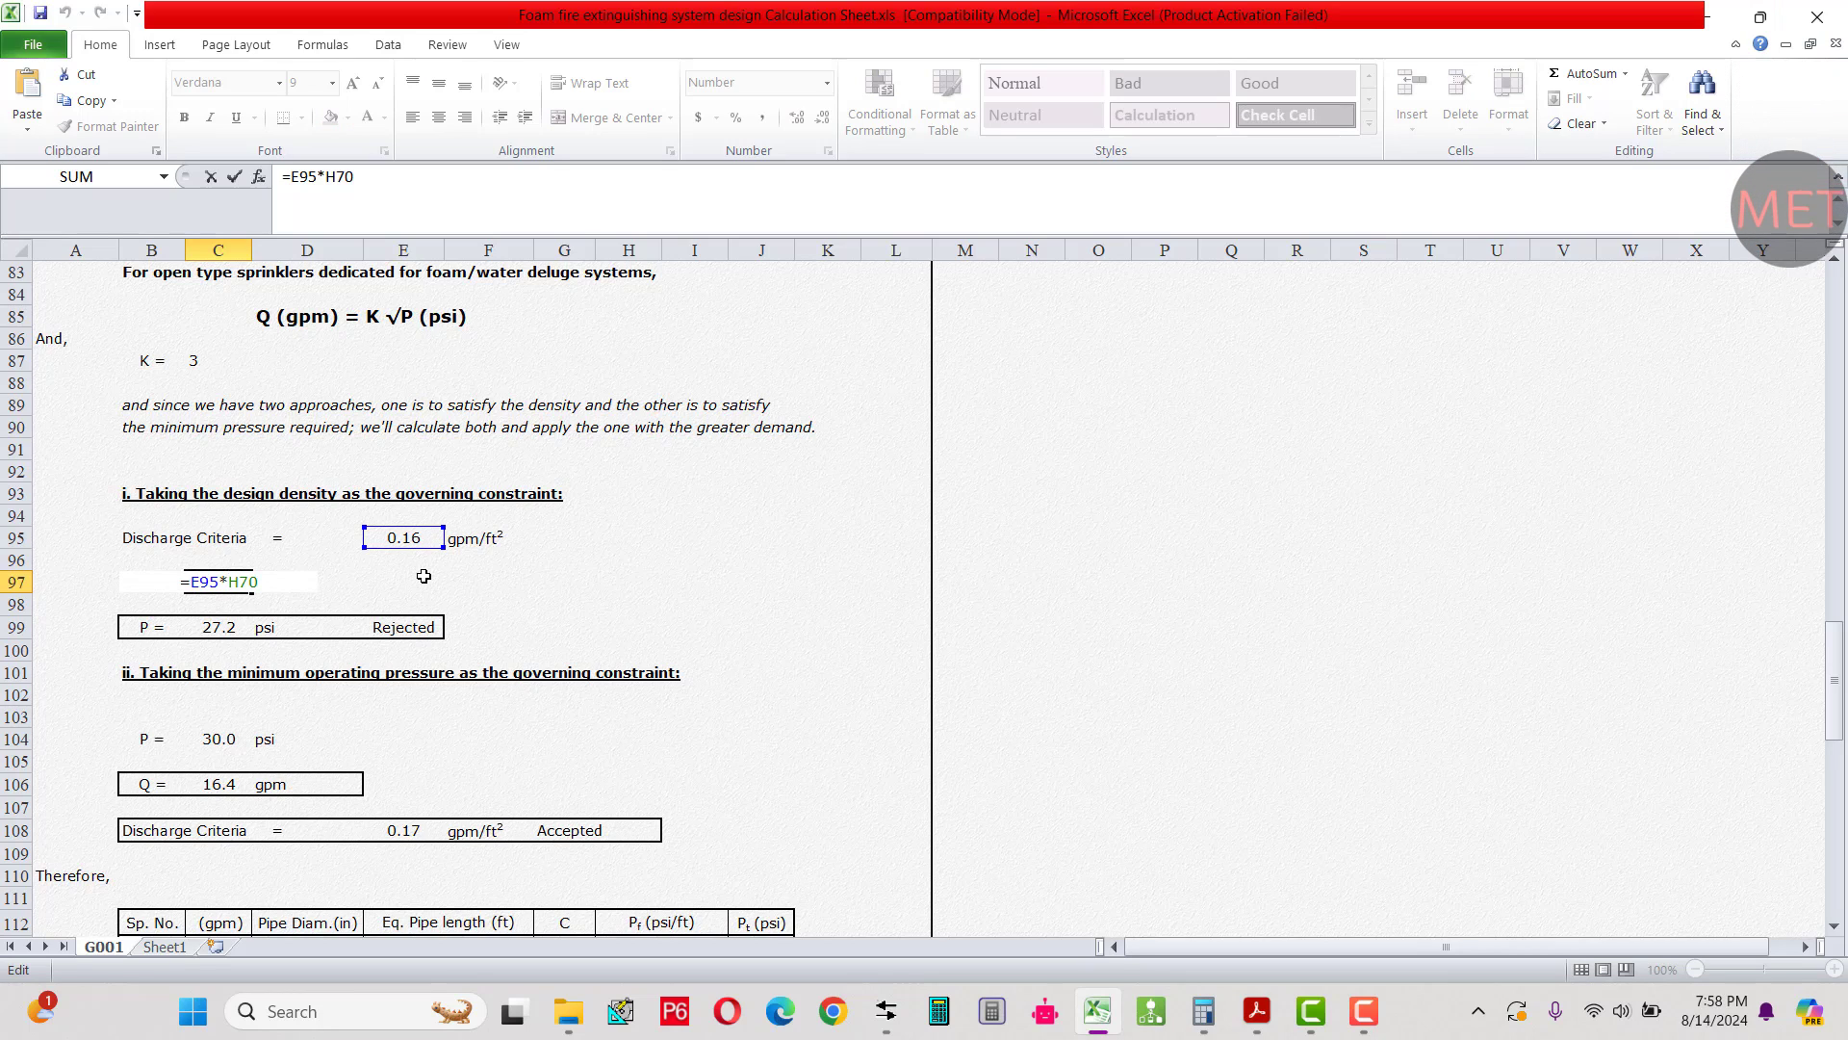
key(Return)
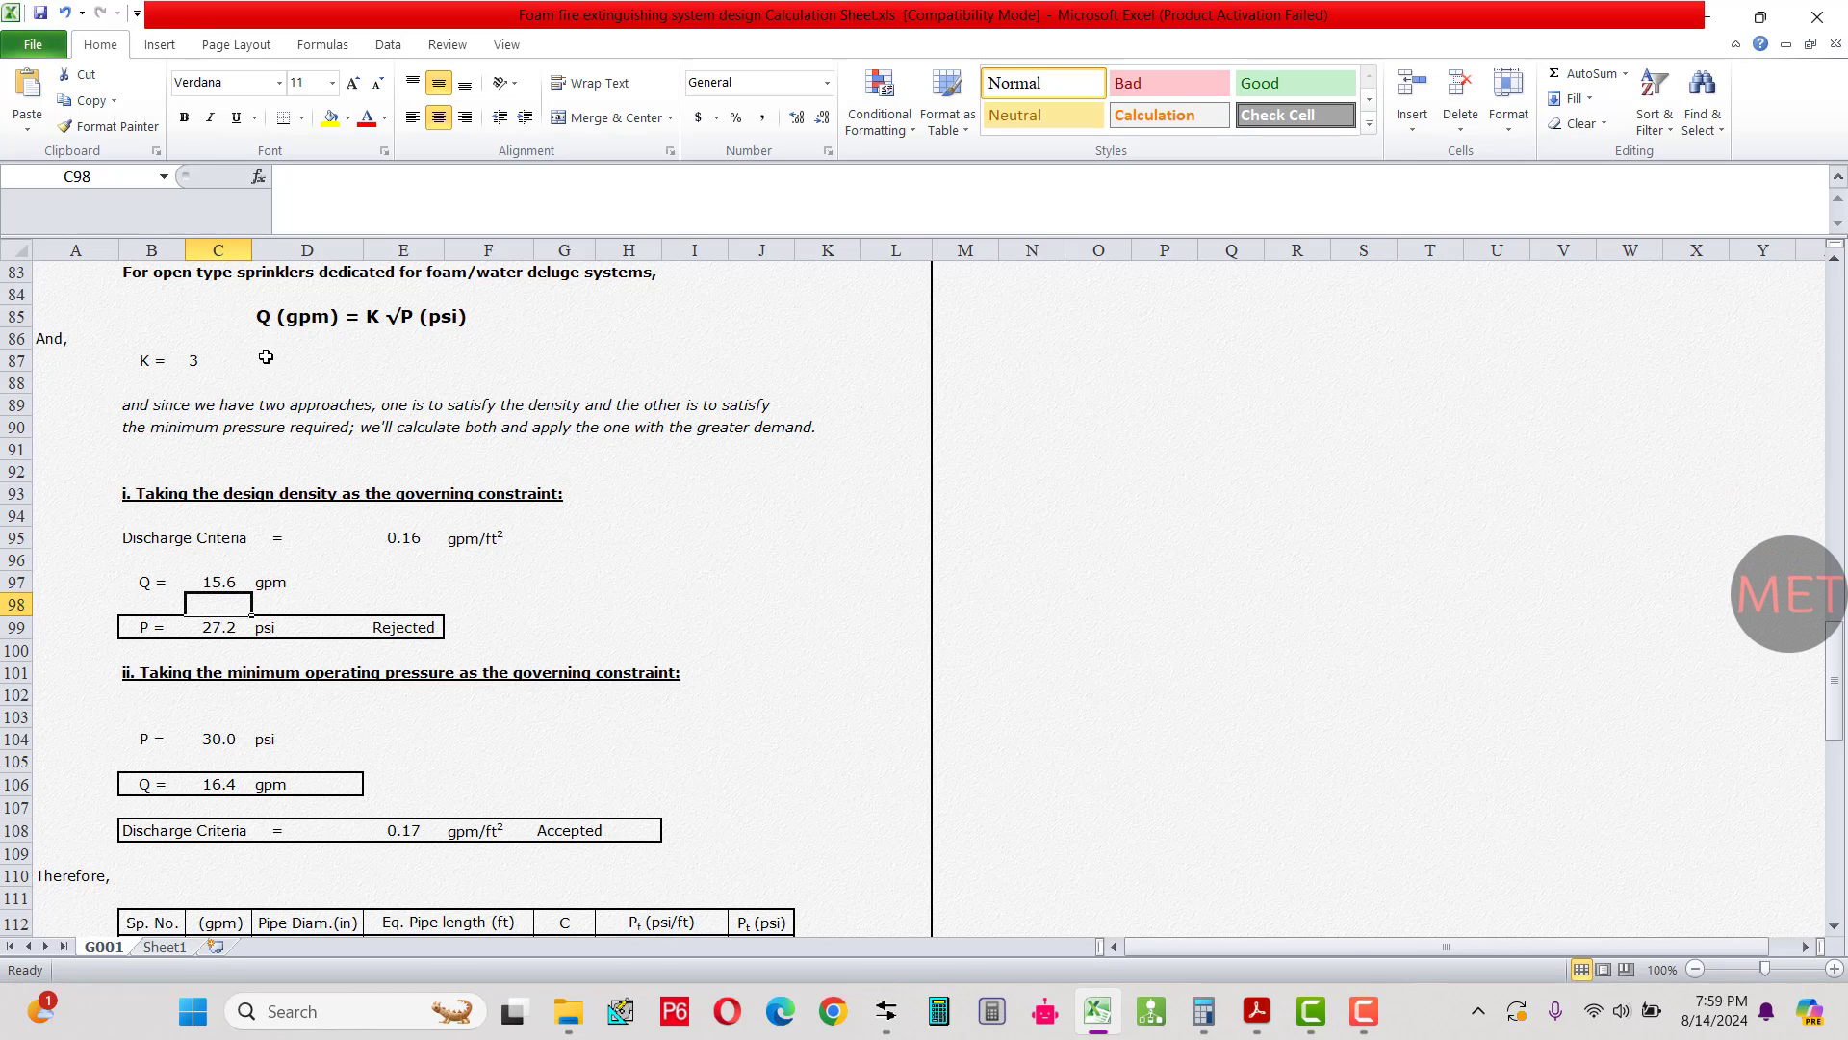
Highlight the flow equation and row 95 discharge criteria, and trace the Q formula in C97 to the sprinkler coverage area in H70.
drag(248, 318, 511, 339)
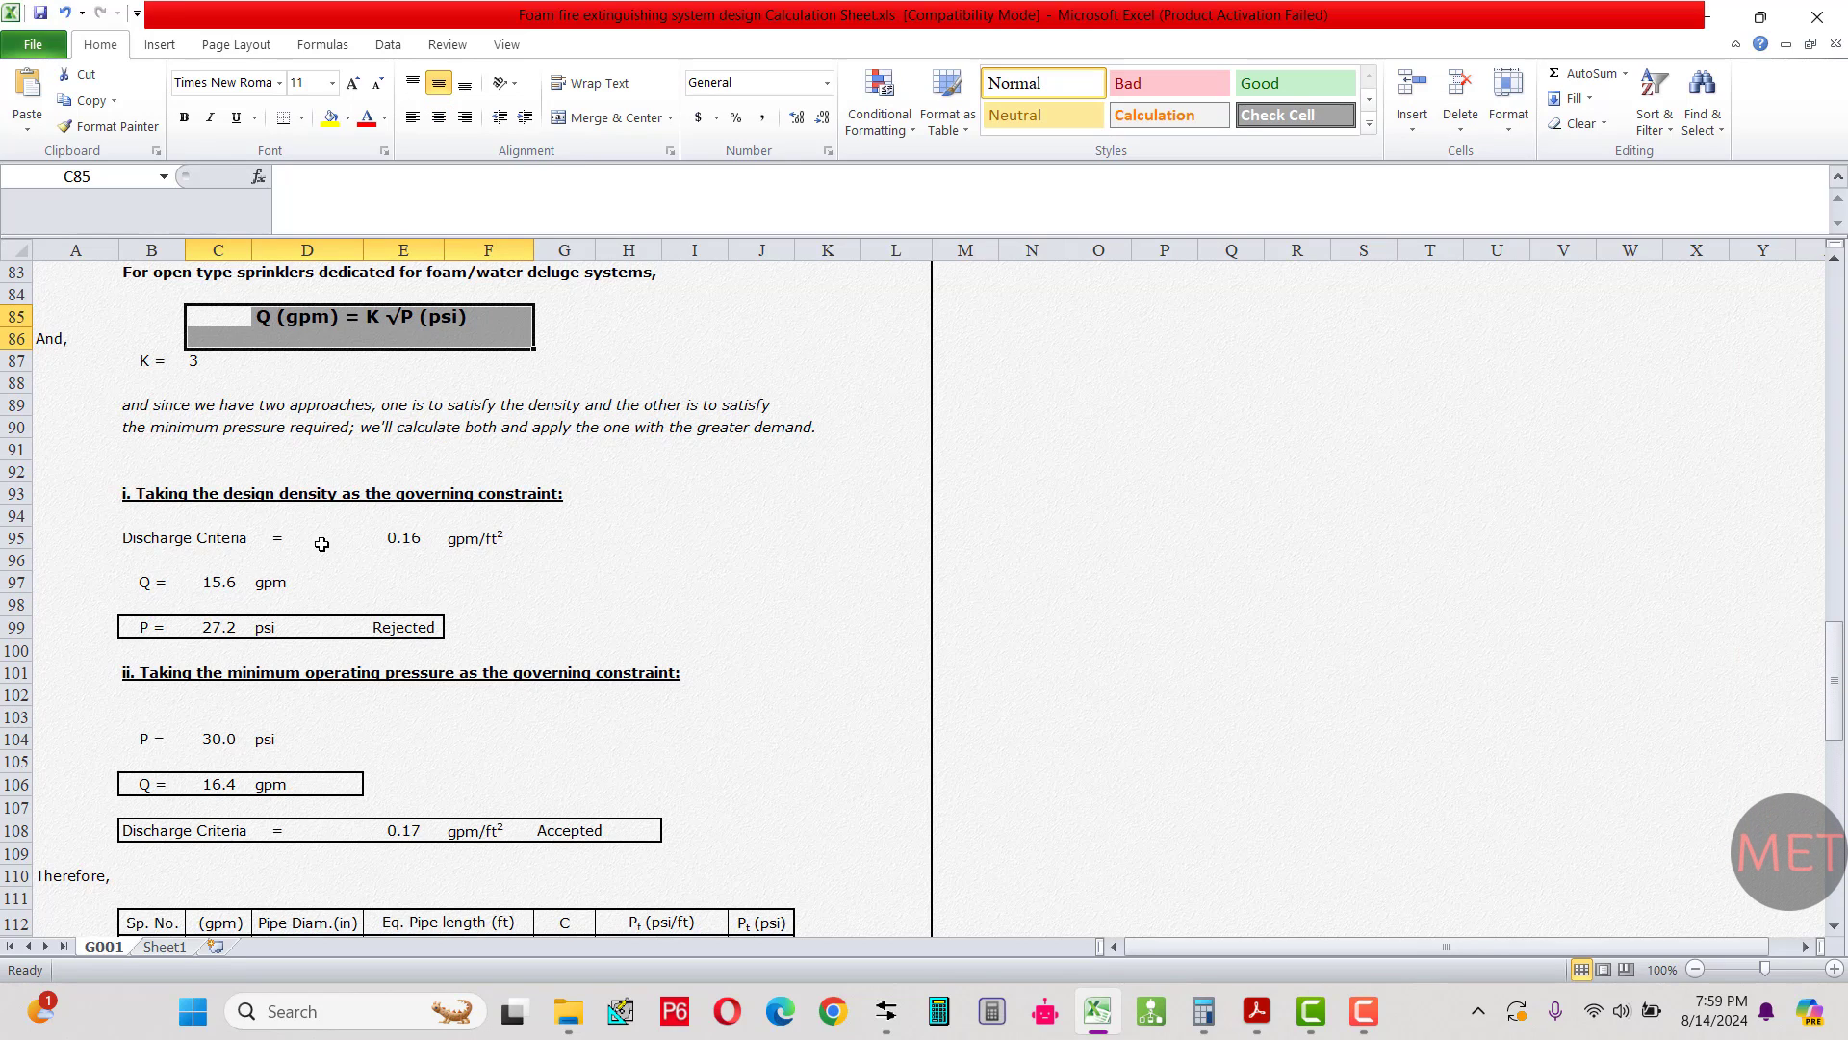
drag(162, 542, 493, 530)
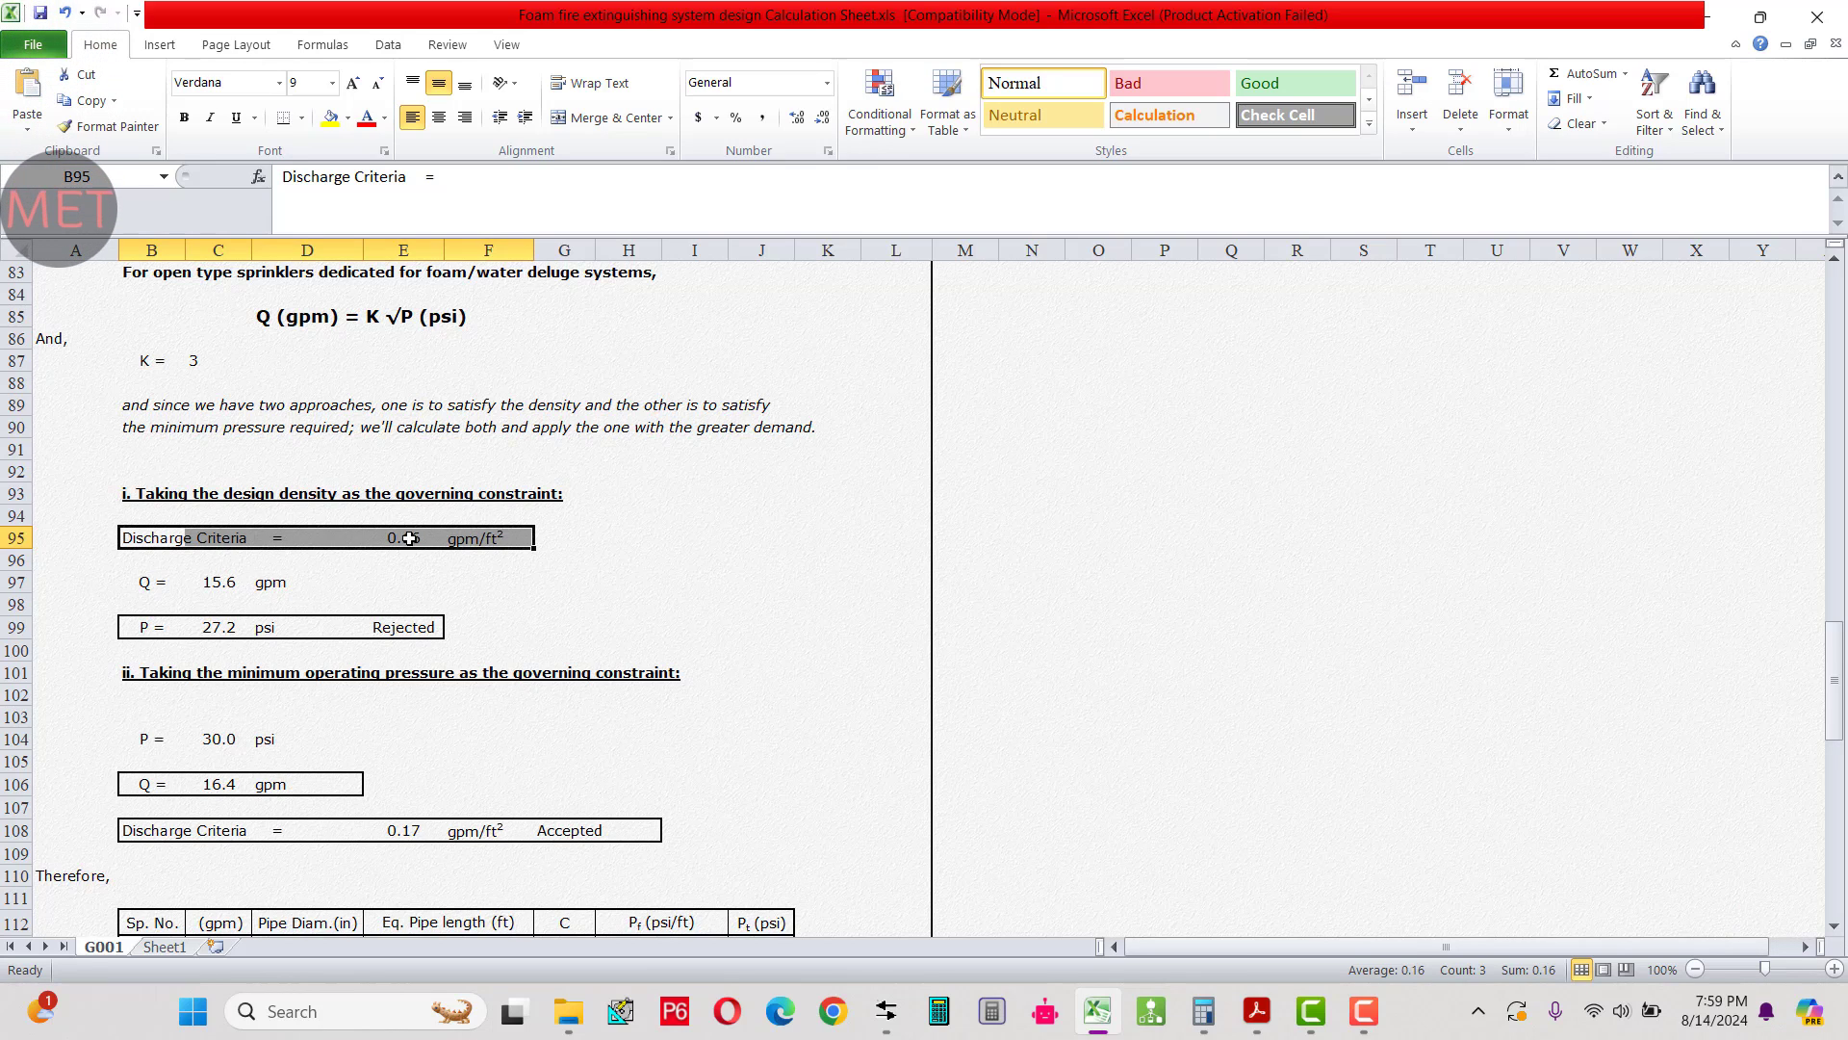
click(225, 582)
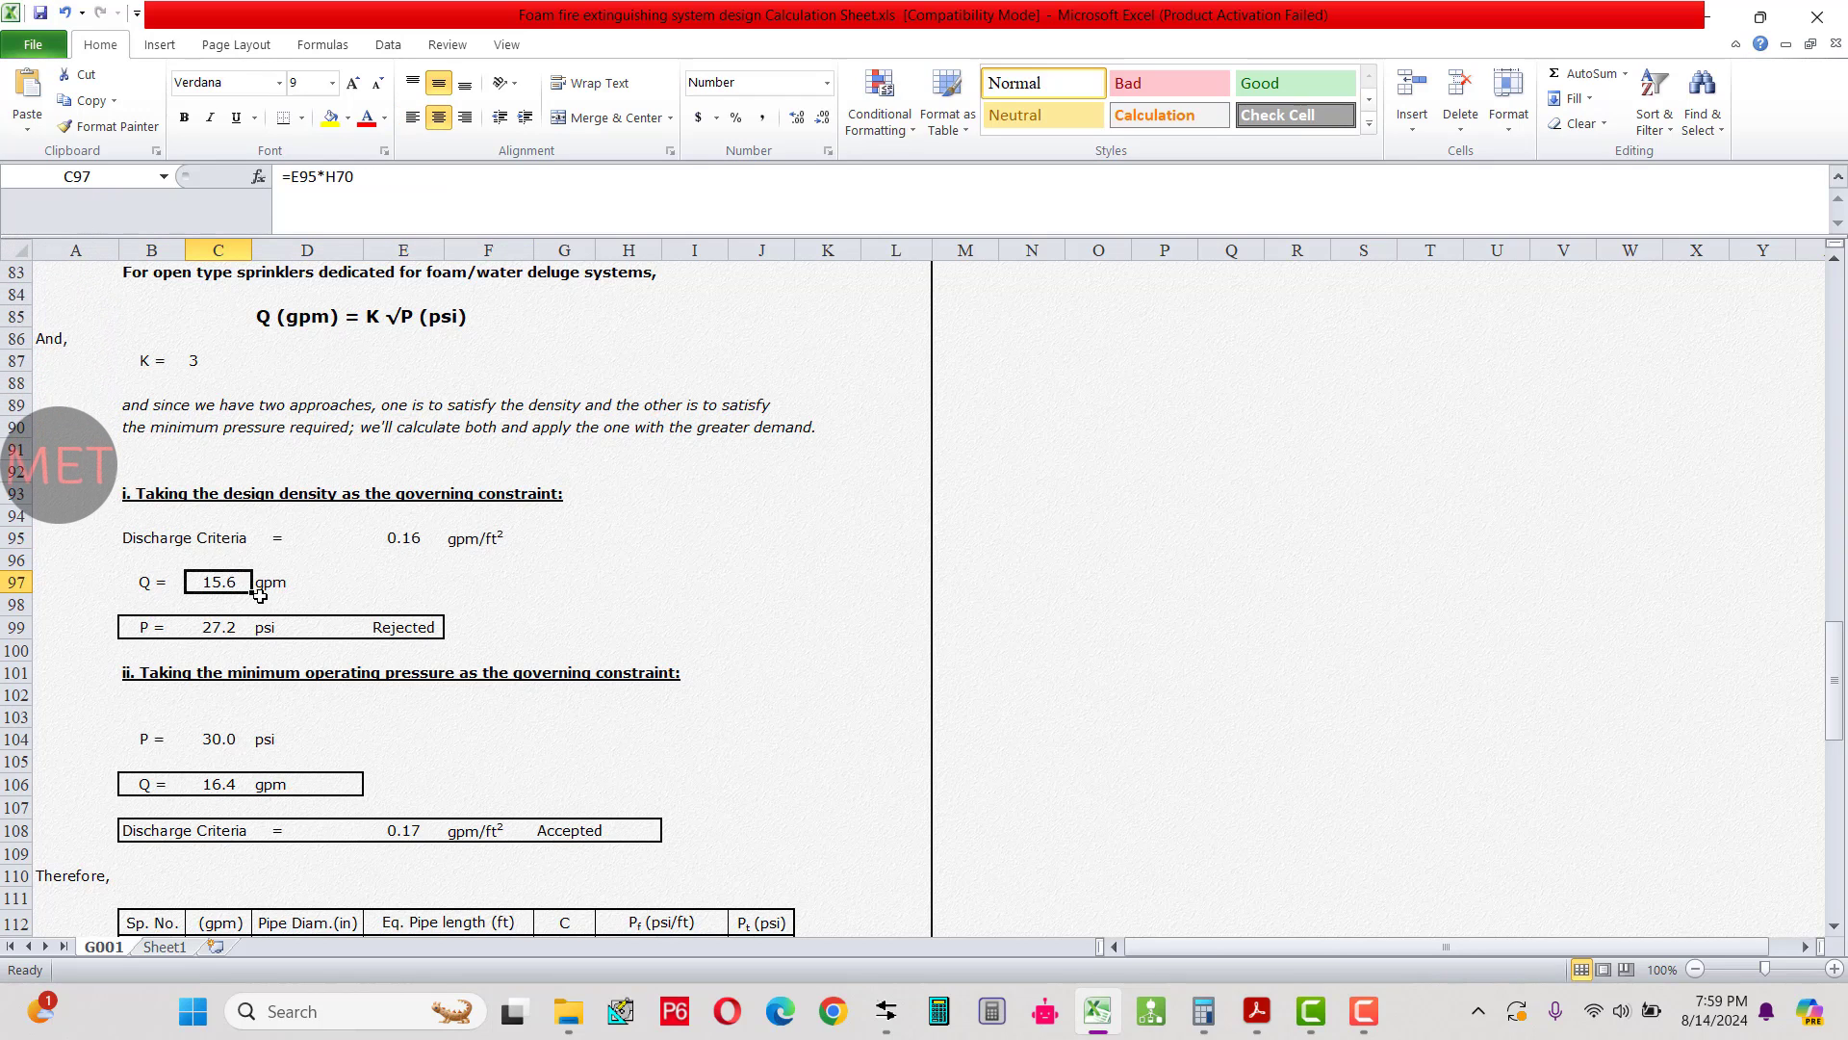
double_click(227, 580)
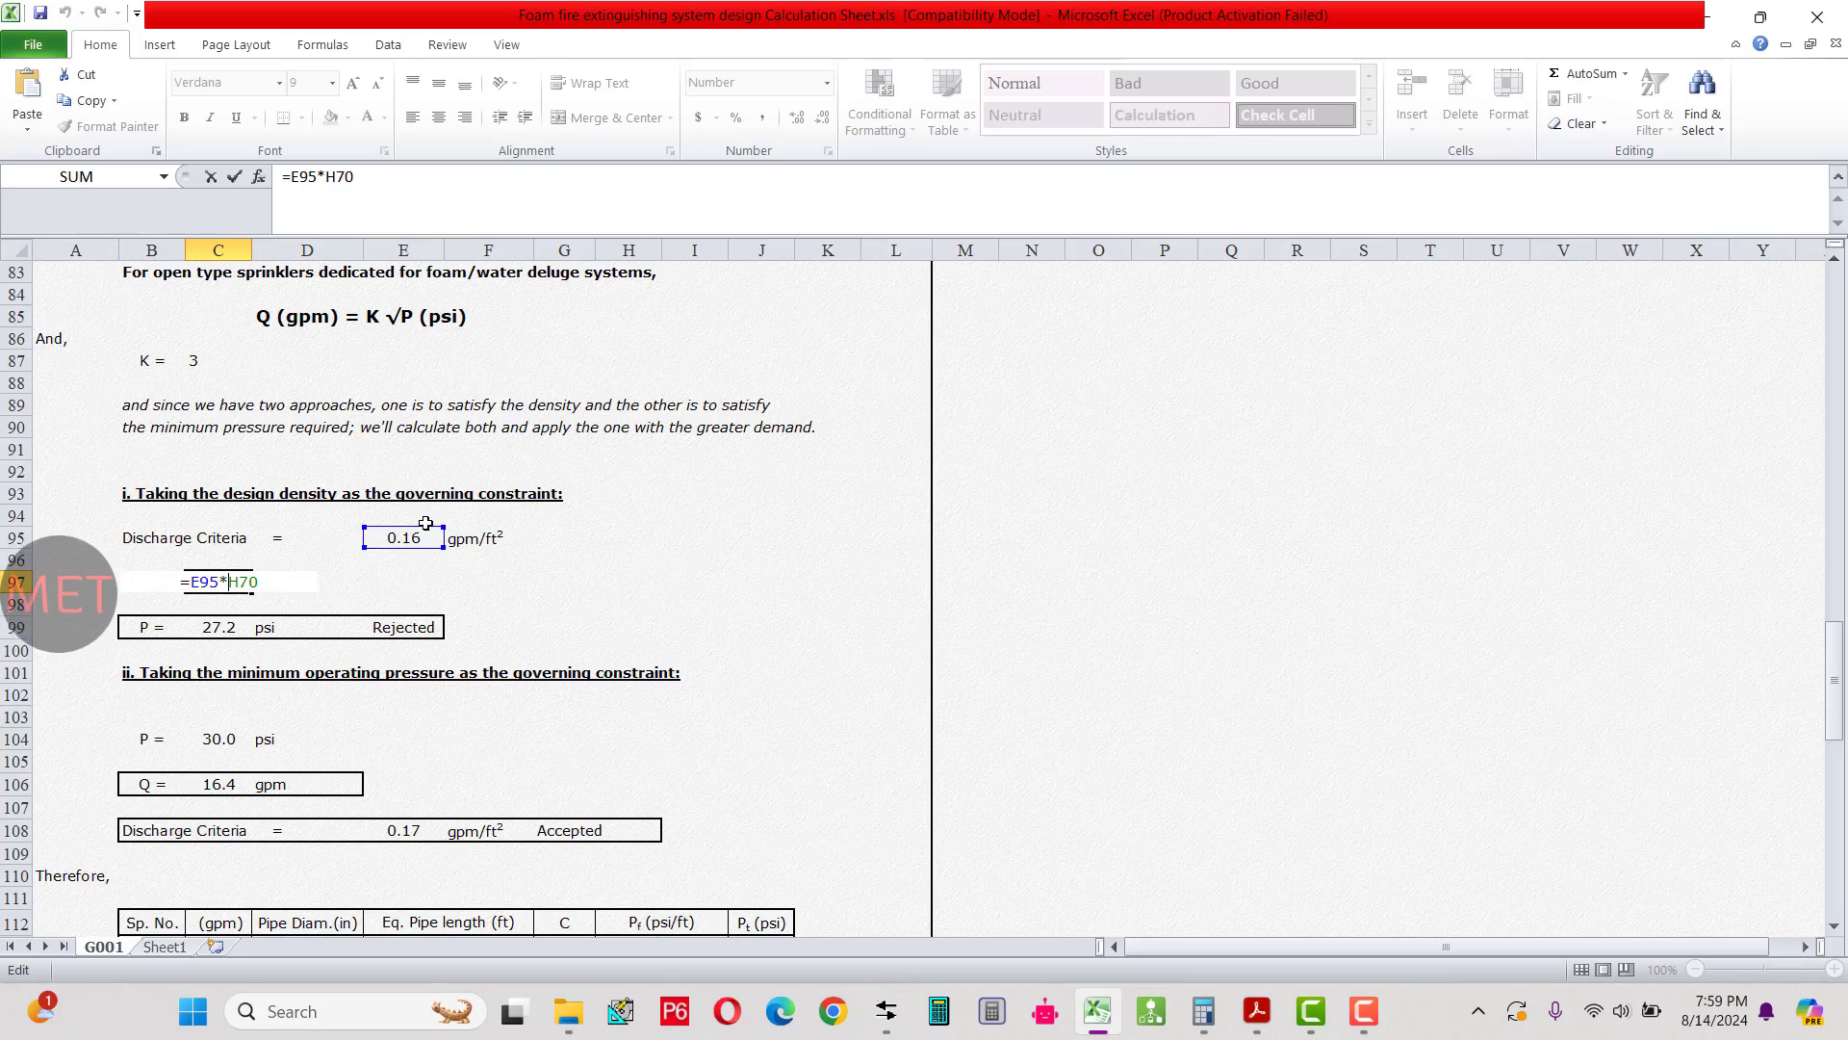
scroll(404, 606, up, 10)
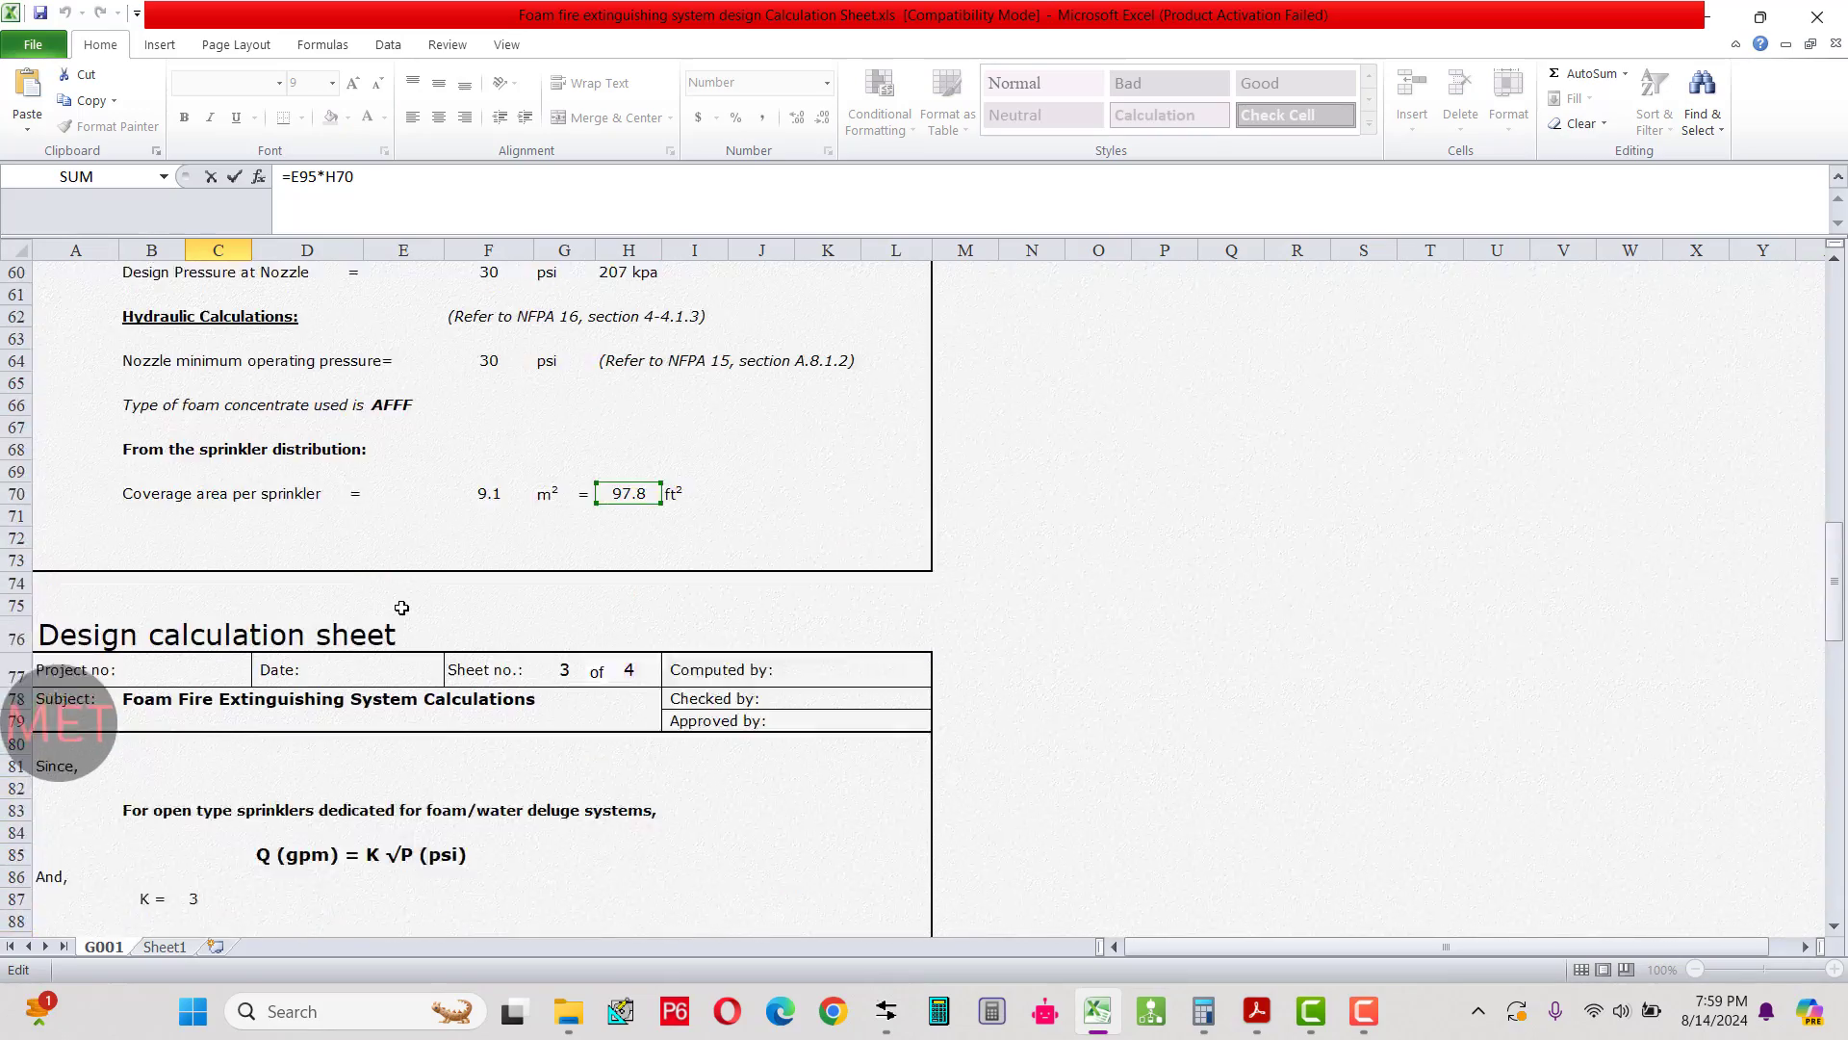
scroll(402, 606, up, 2)
scroll(476, 711, down, 1)
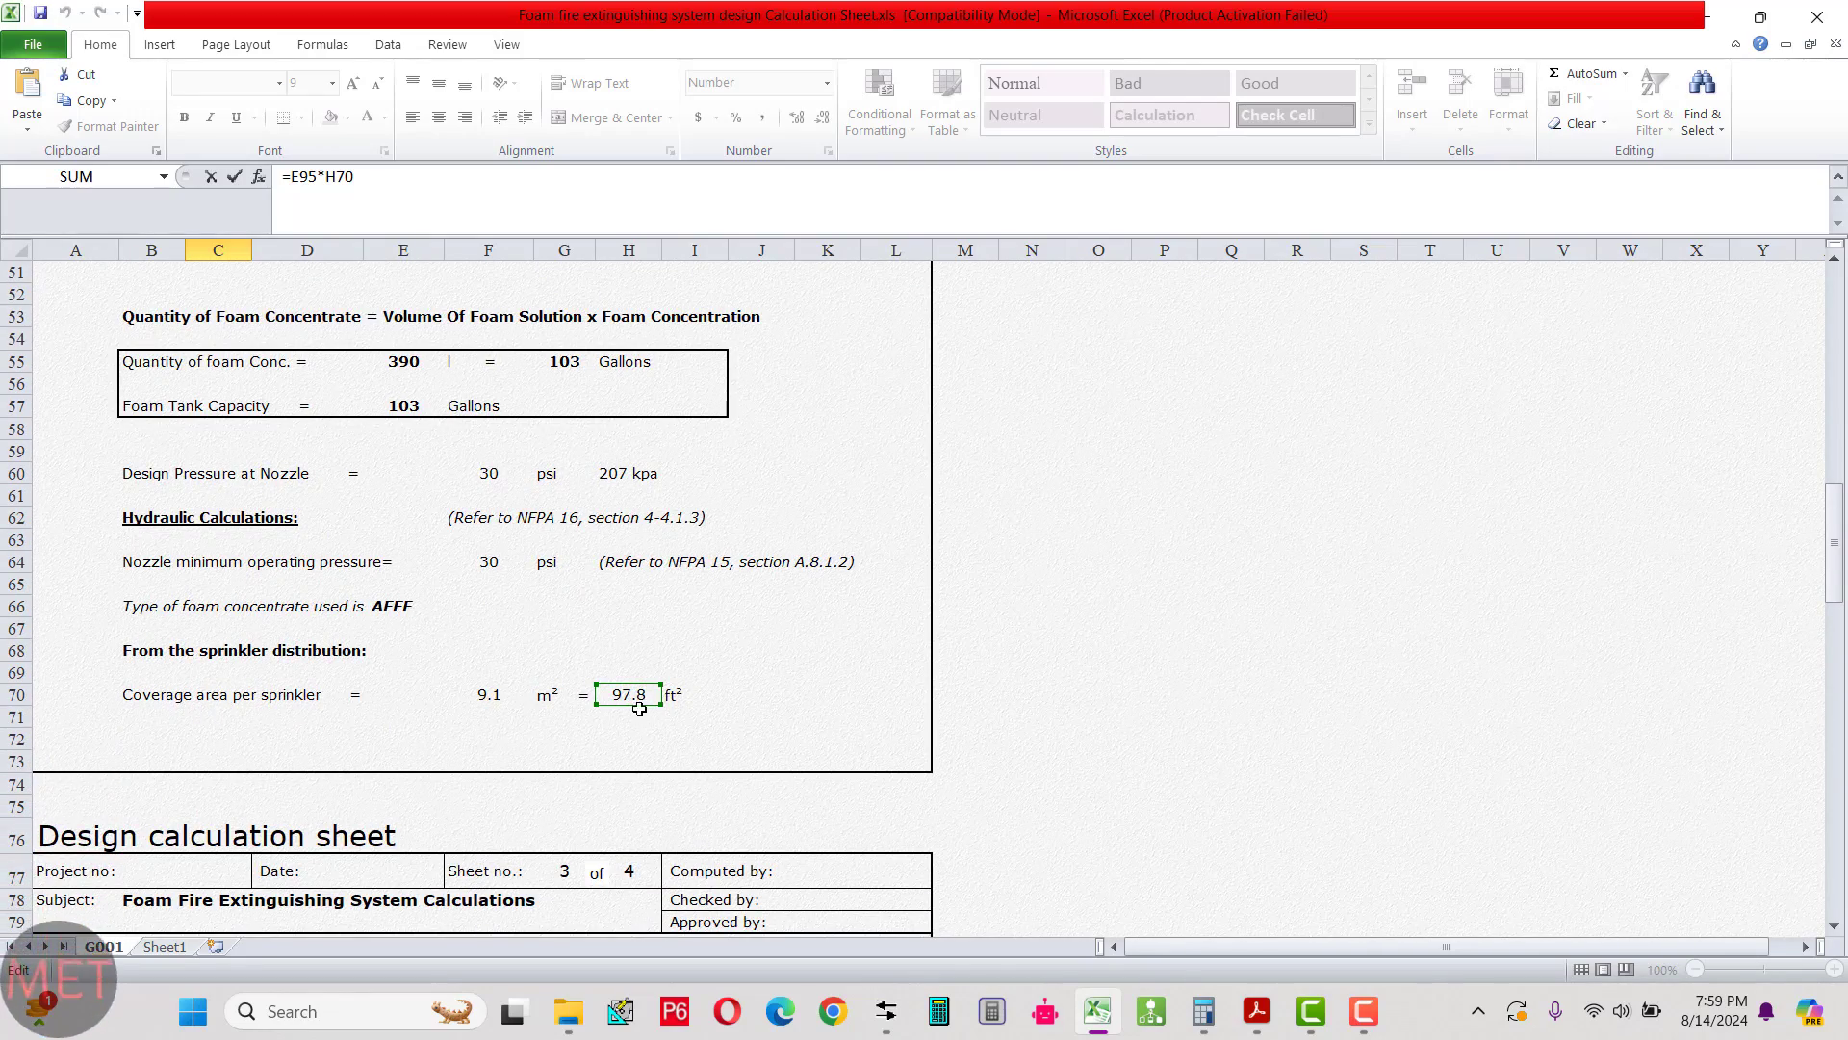
scroll(655, 712, down, 7)
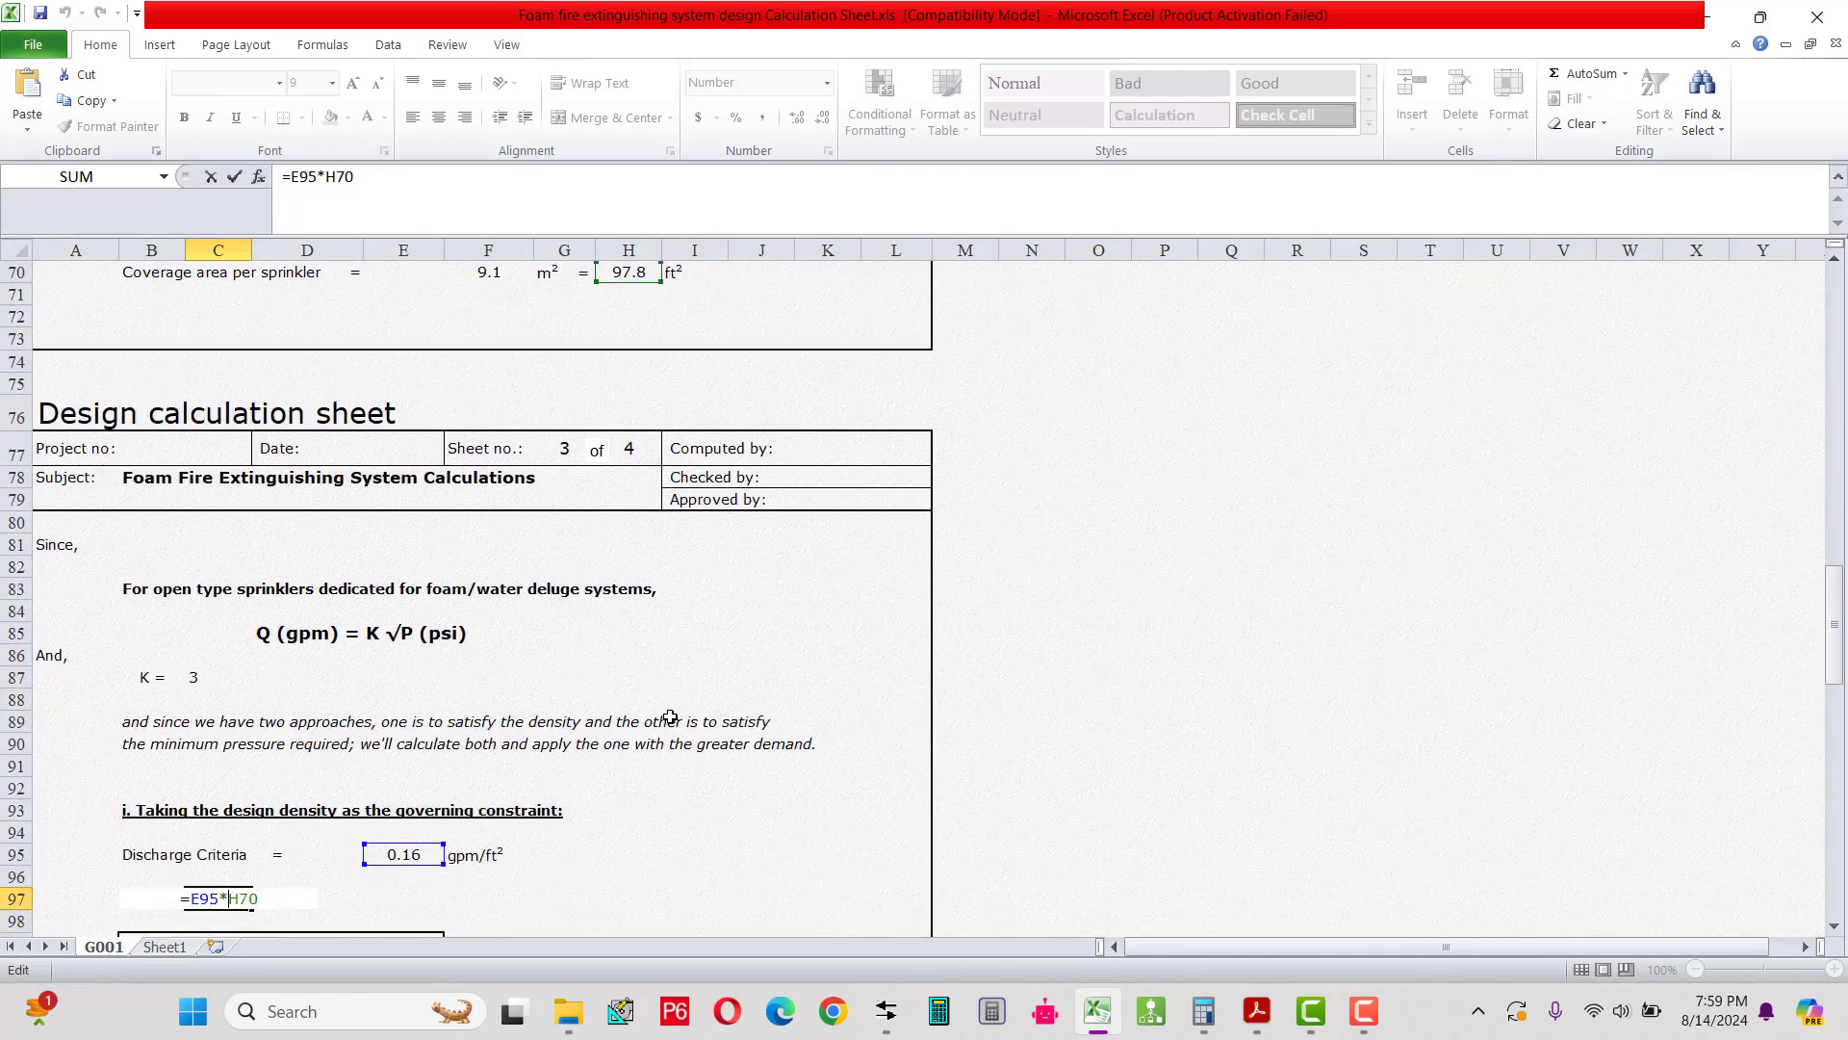
scroll(671, 716, down, 2)
key(Return)
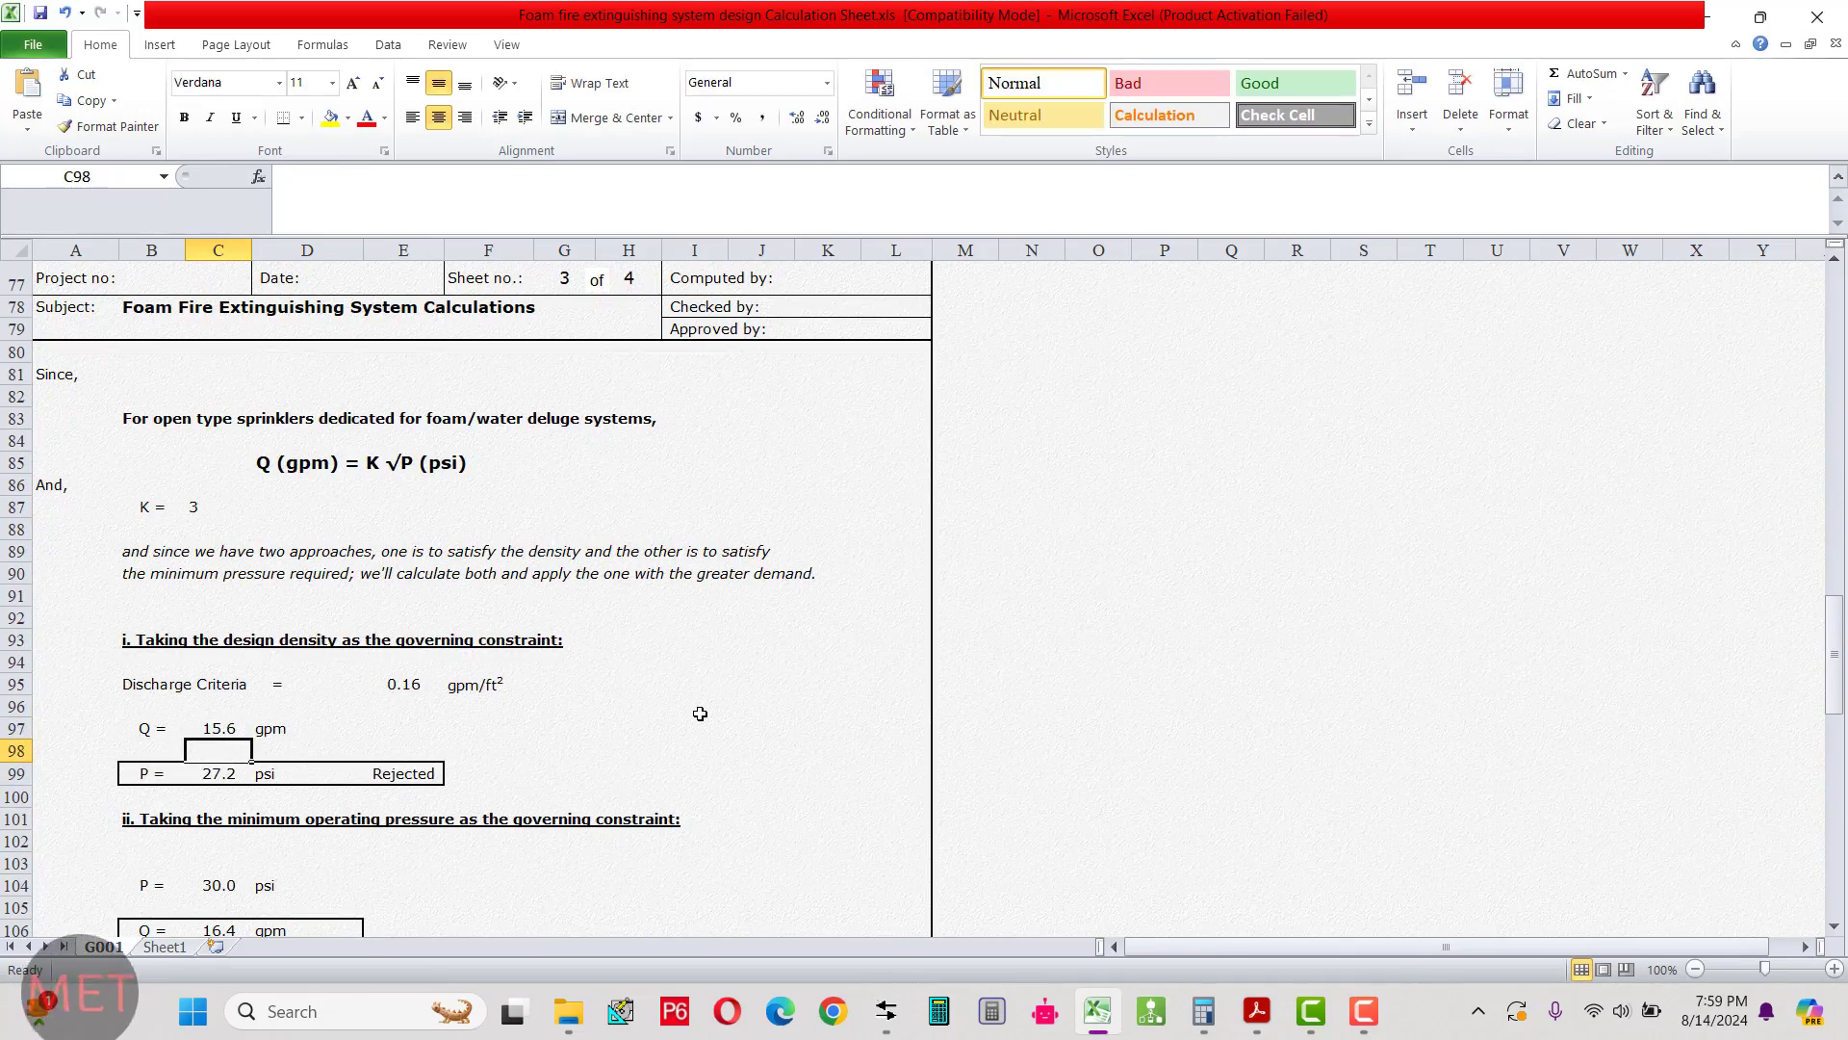
Switch to Calculator and multiply 16 by 97.8.
scroll(700, 713, down, 2)
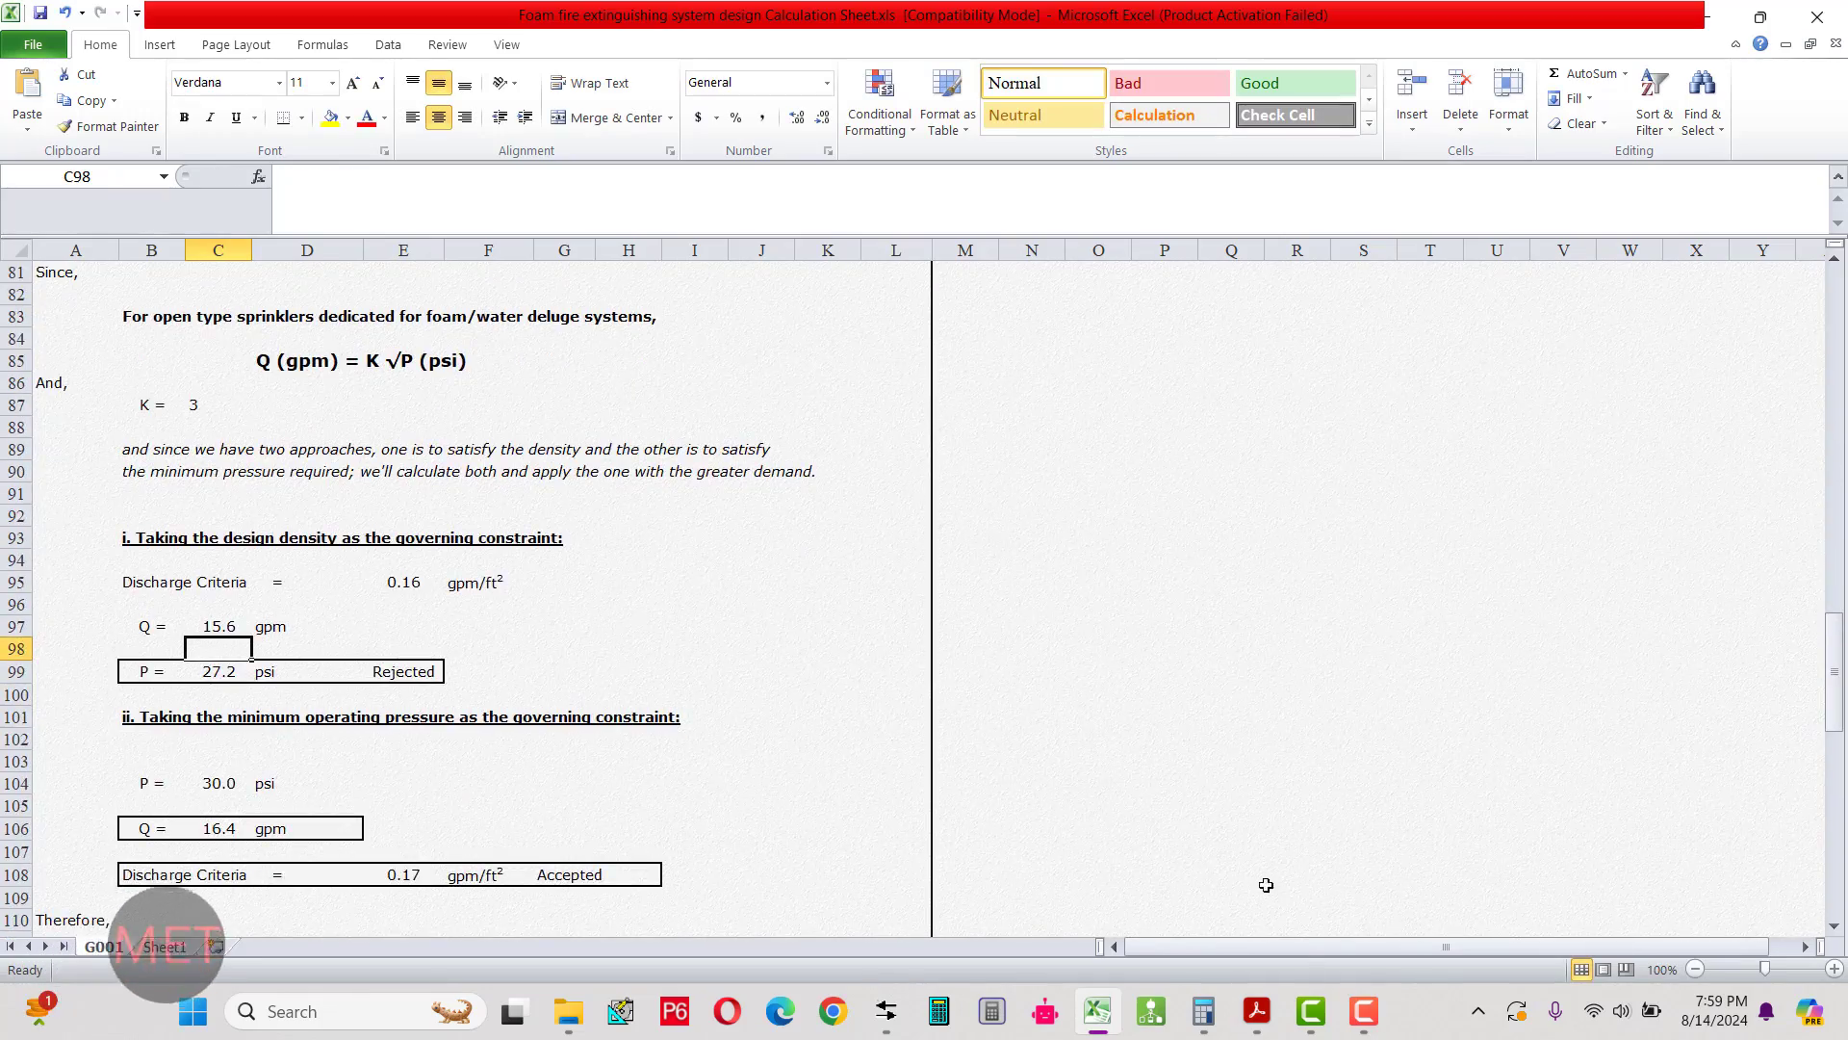
click(1204, 1011)
text(16)
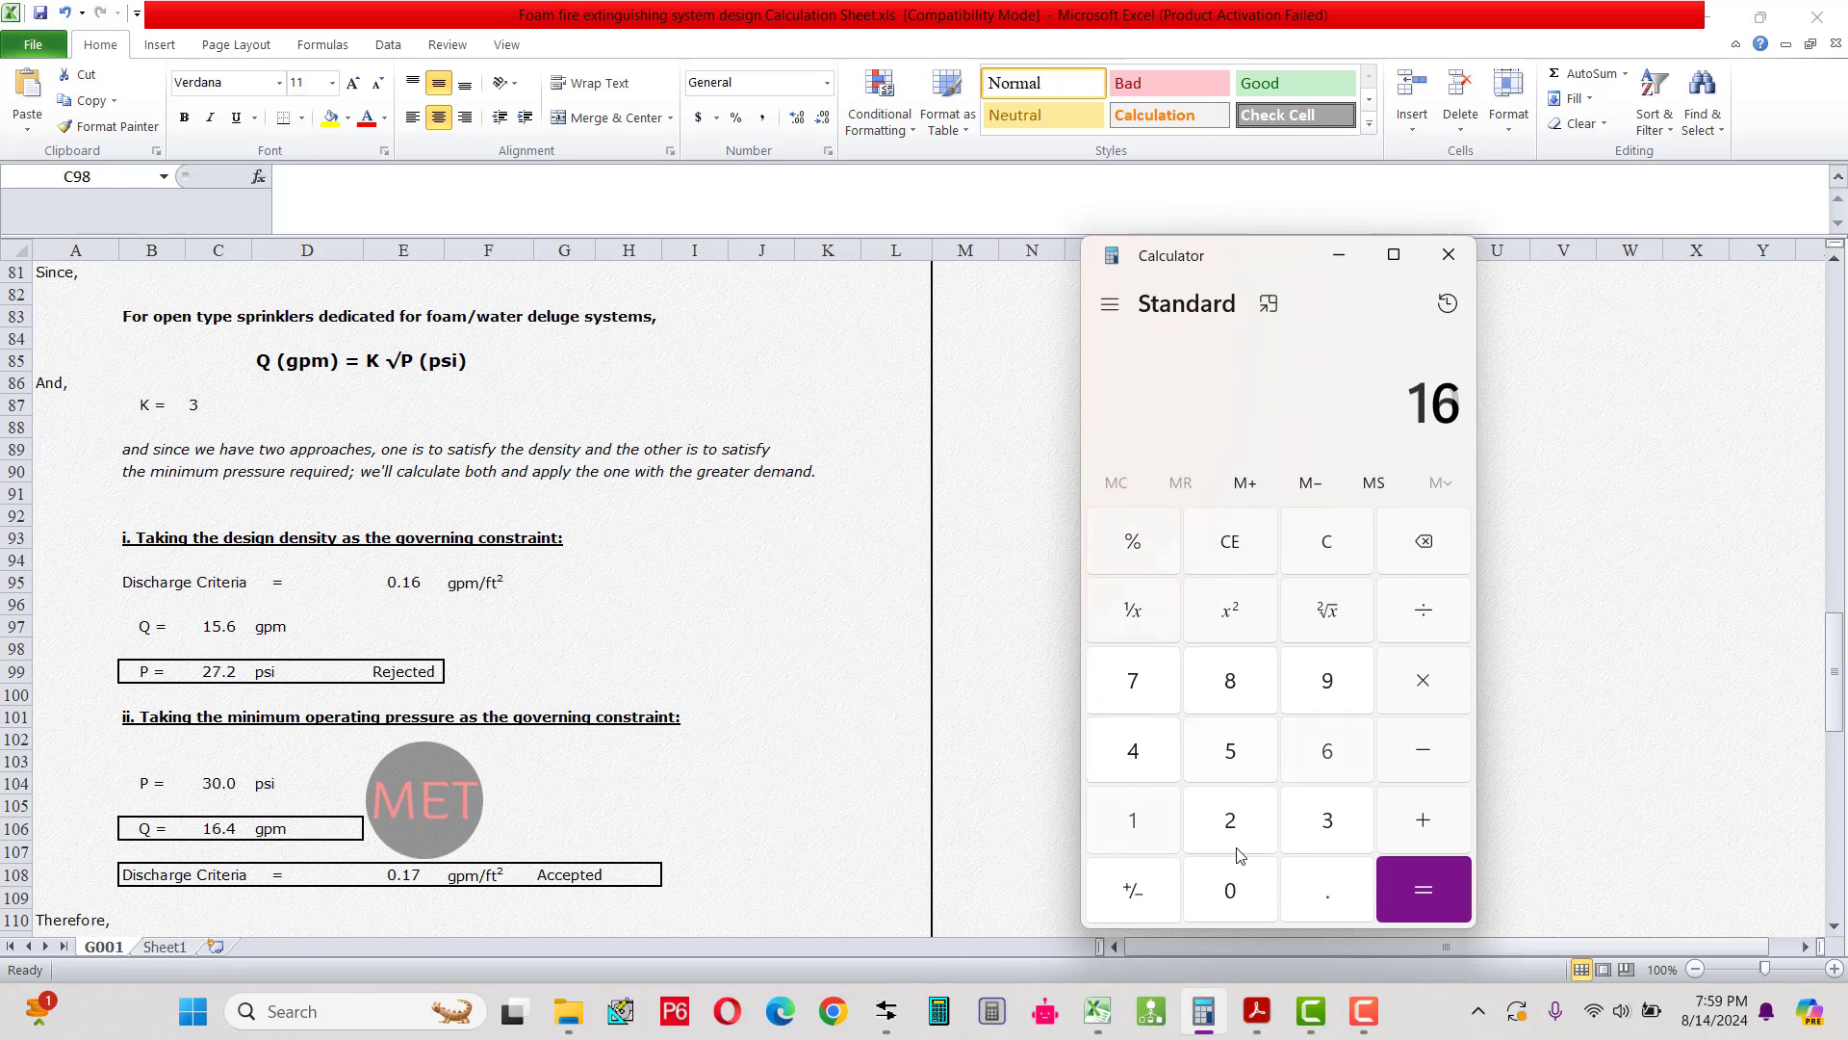
text(*97.8)
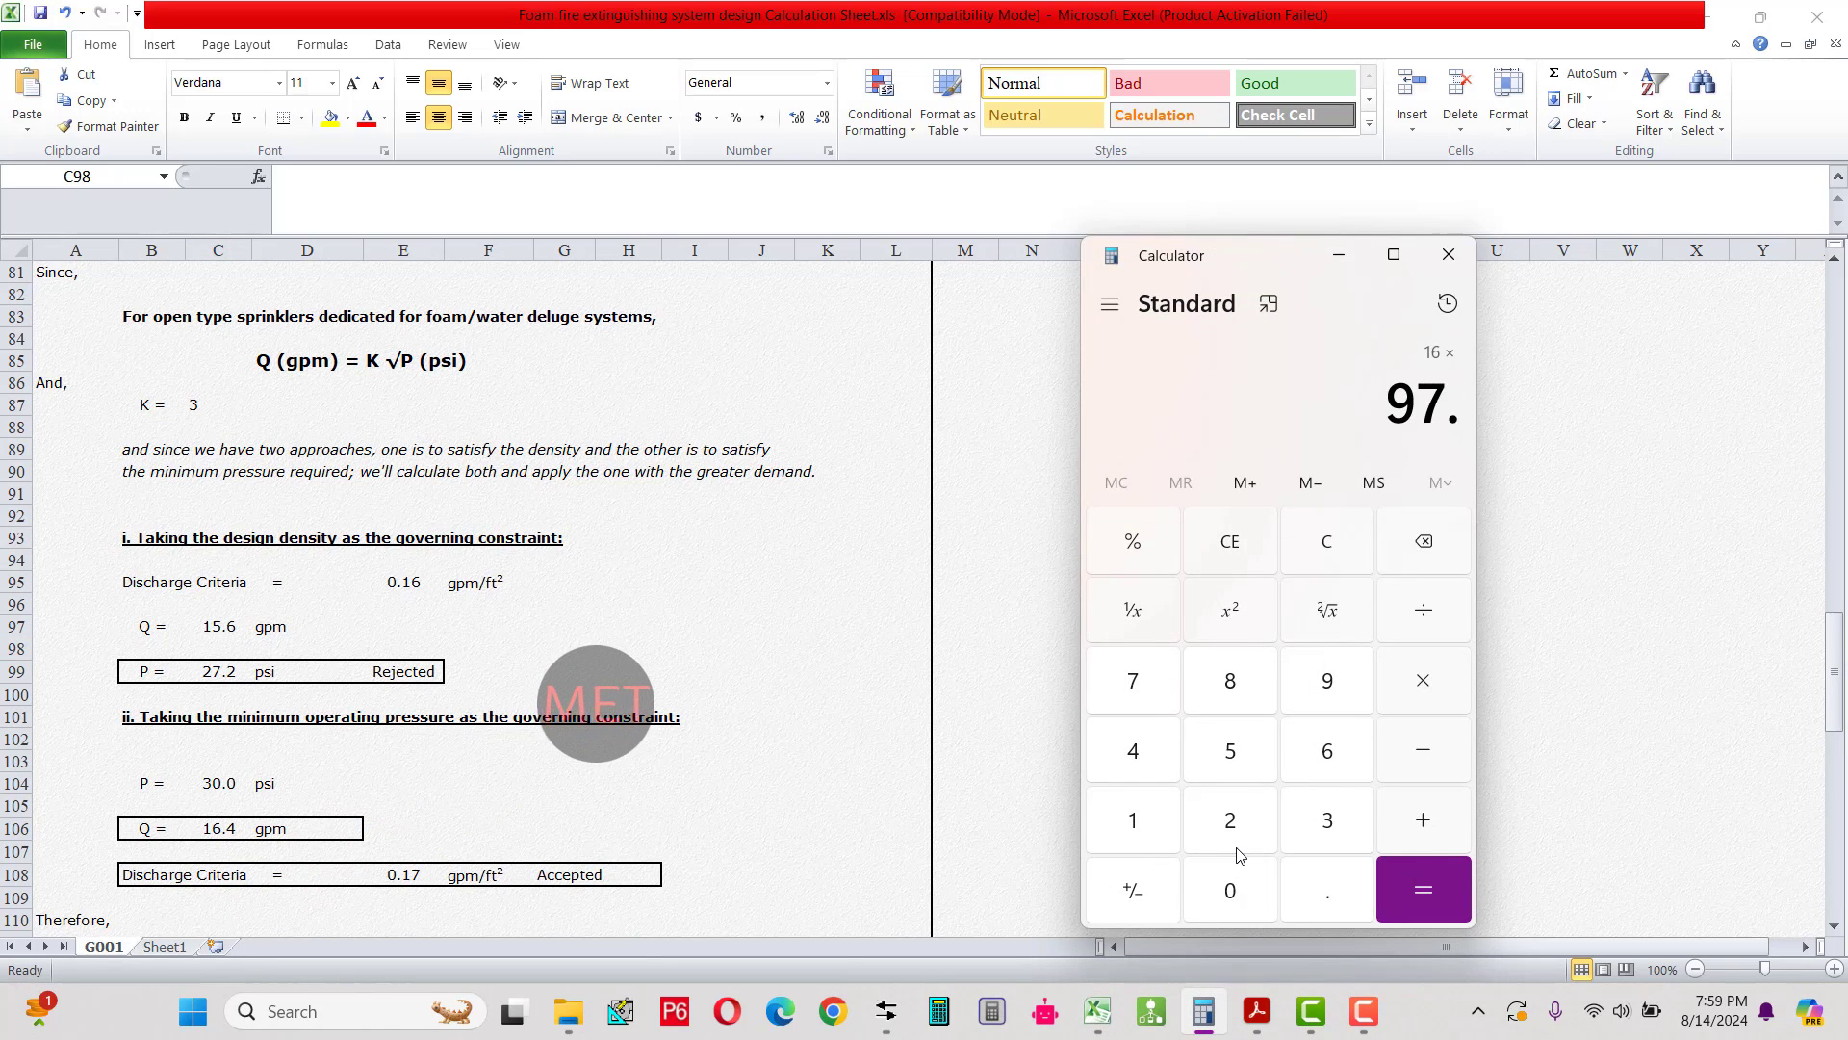
key(Return)
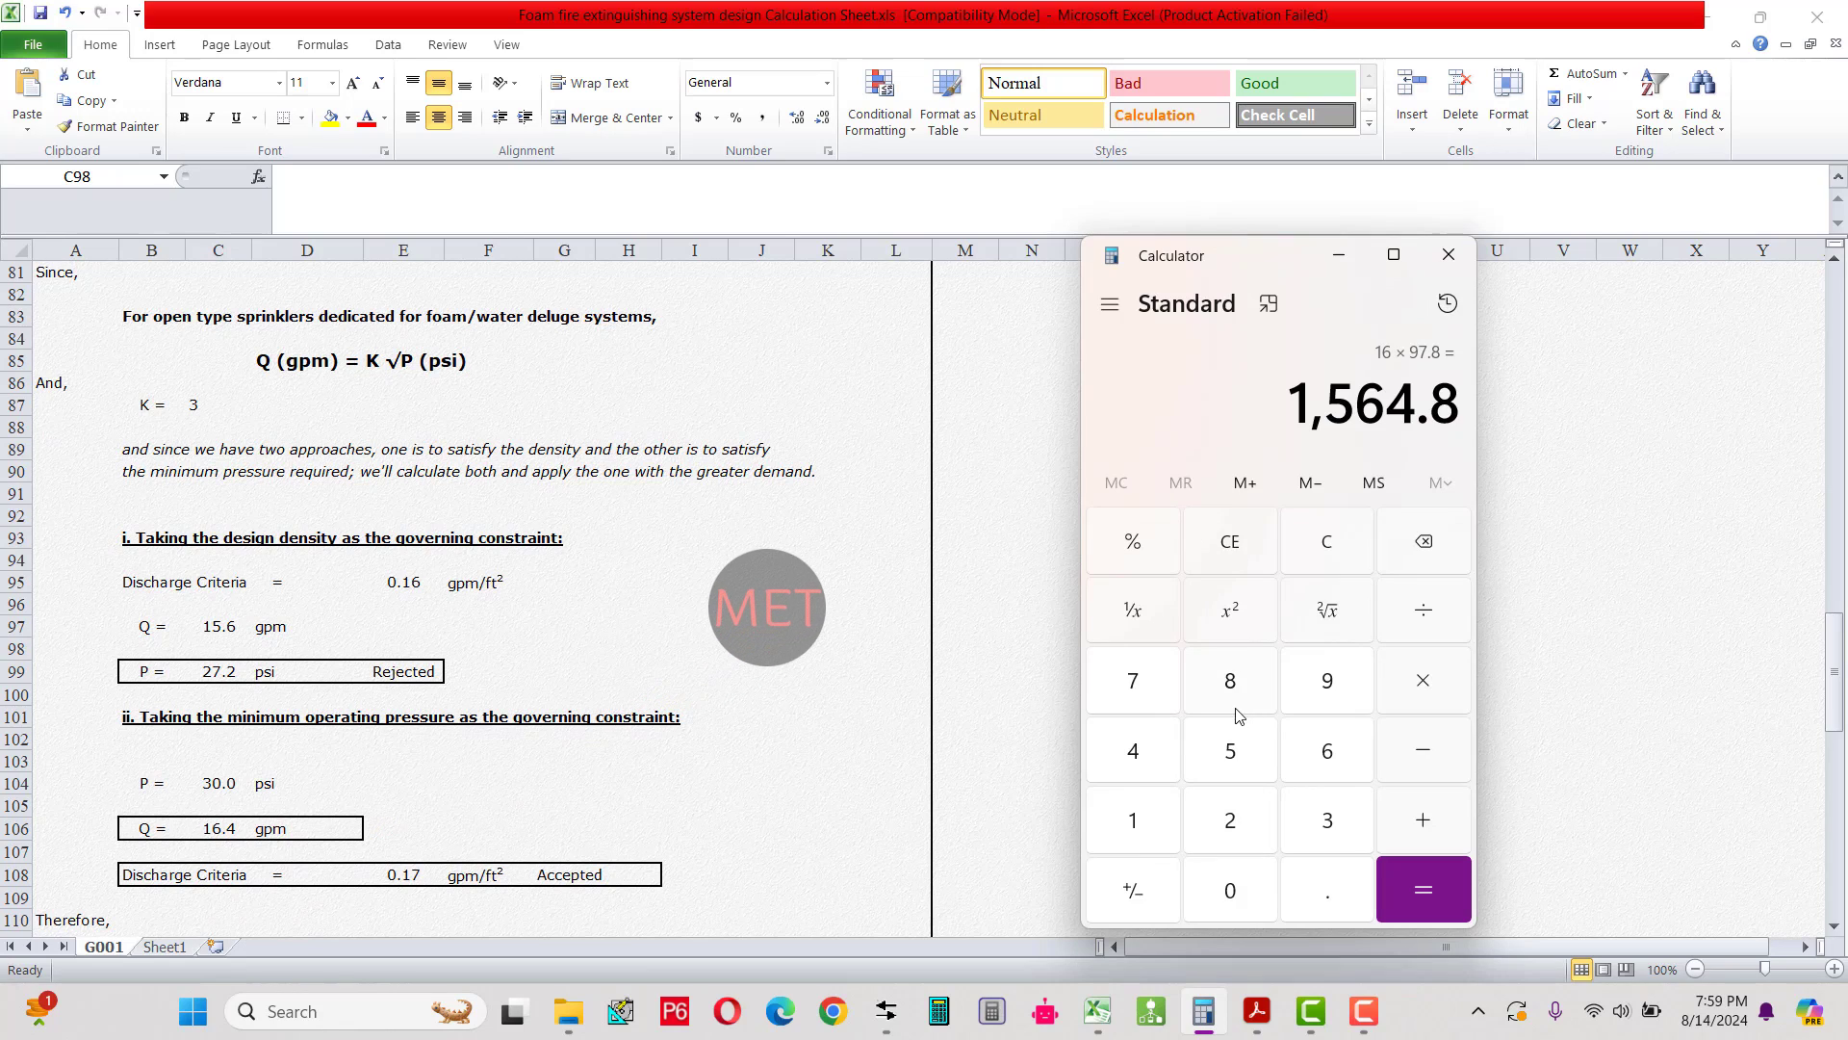
Clear the calculation and multiply 97.8 by 0.16 to check the Q value in row 97.
click(1330, 542)
text(97)
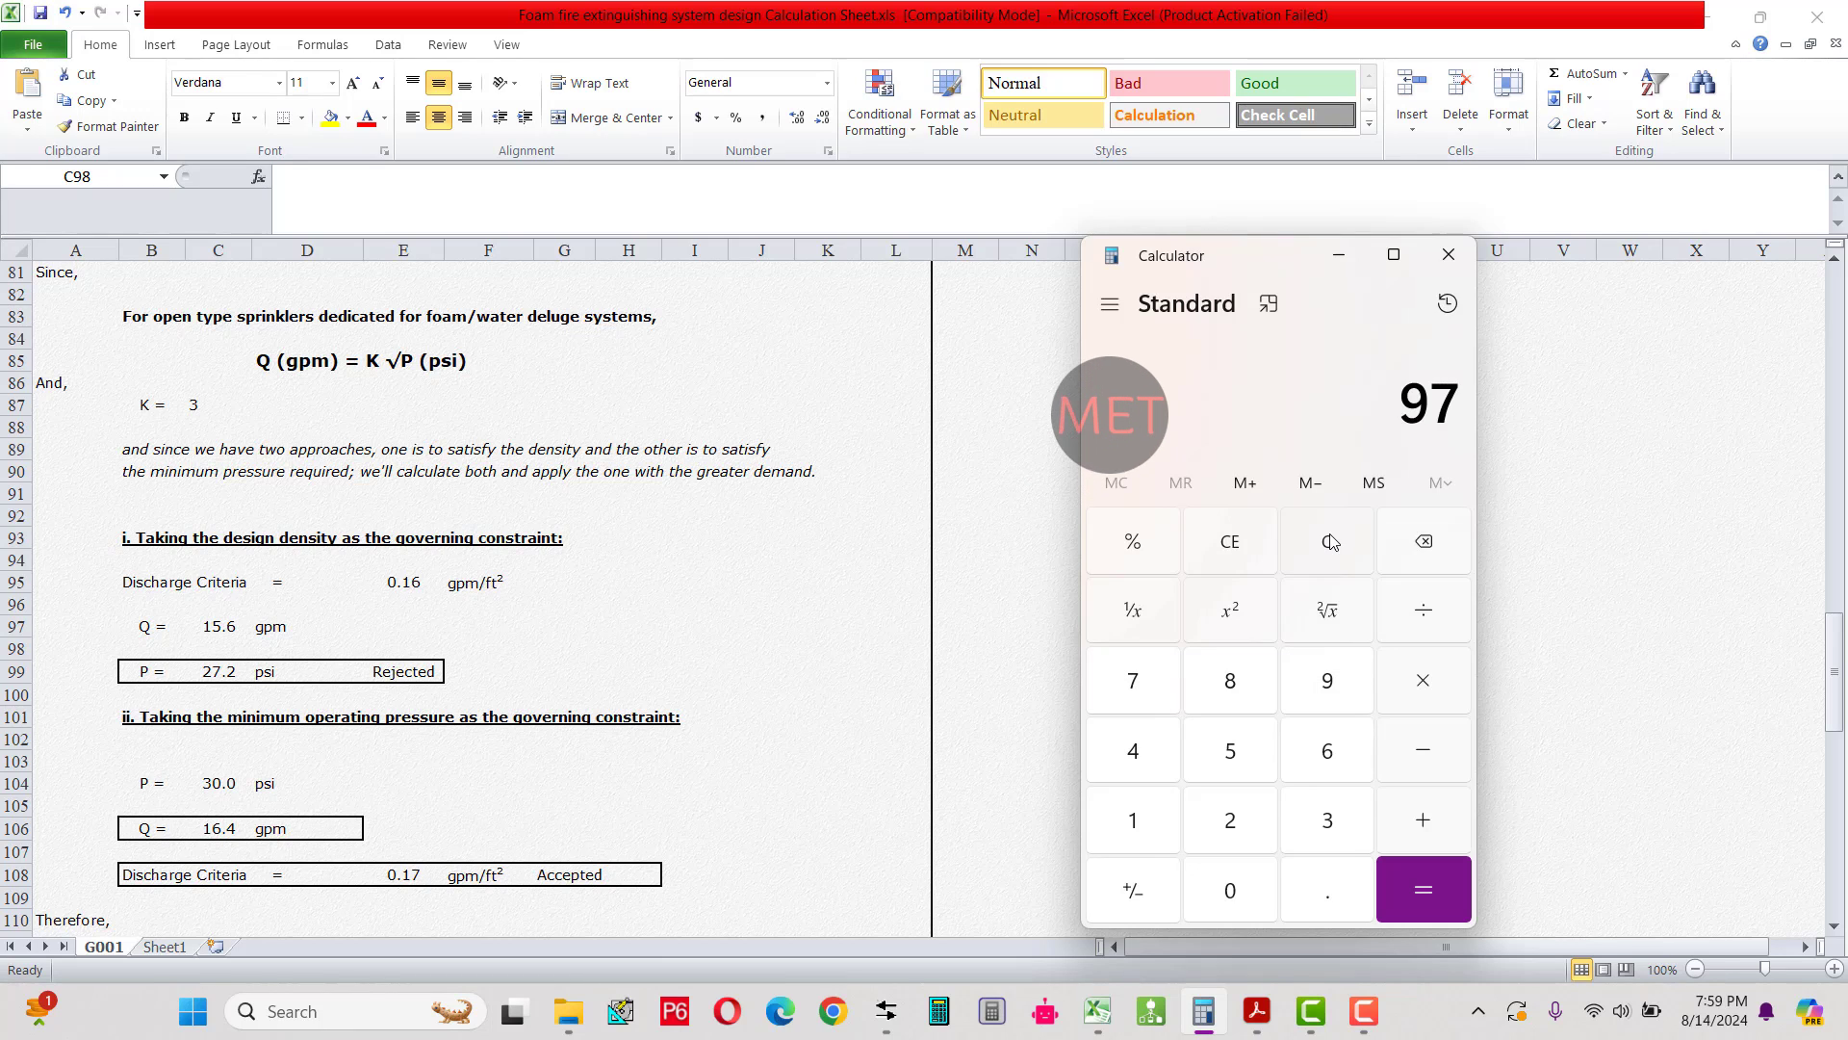
text(.8*0.16)
key(Return)
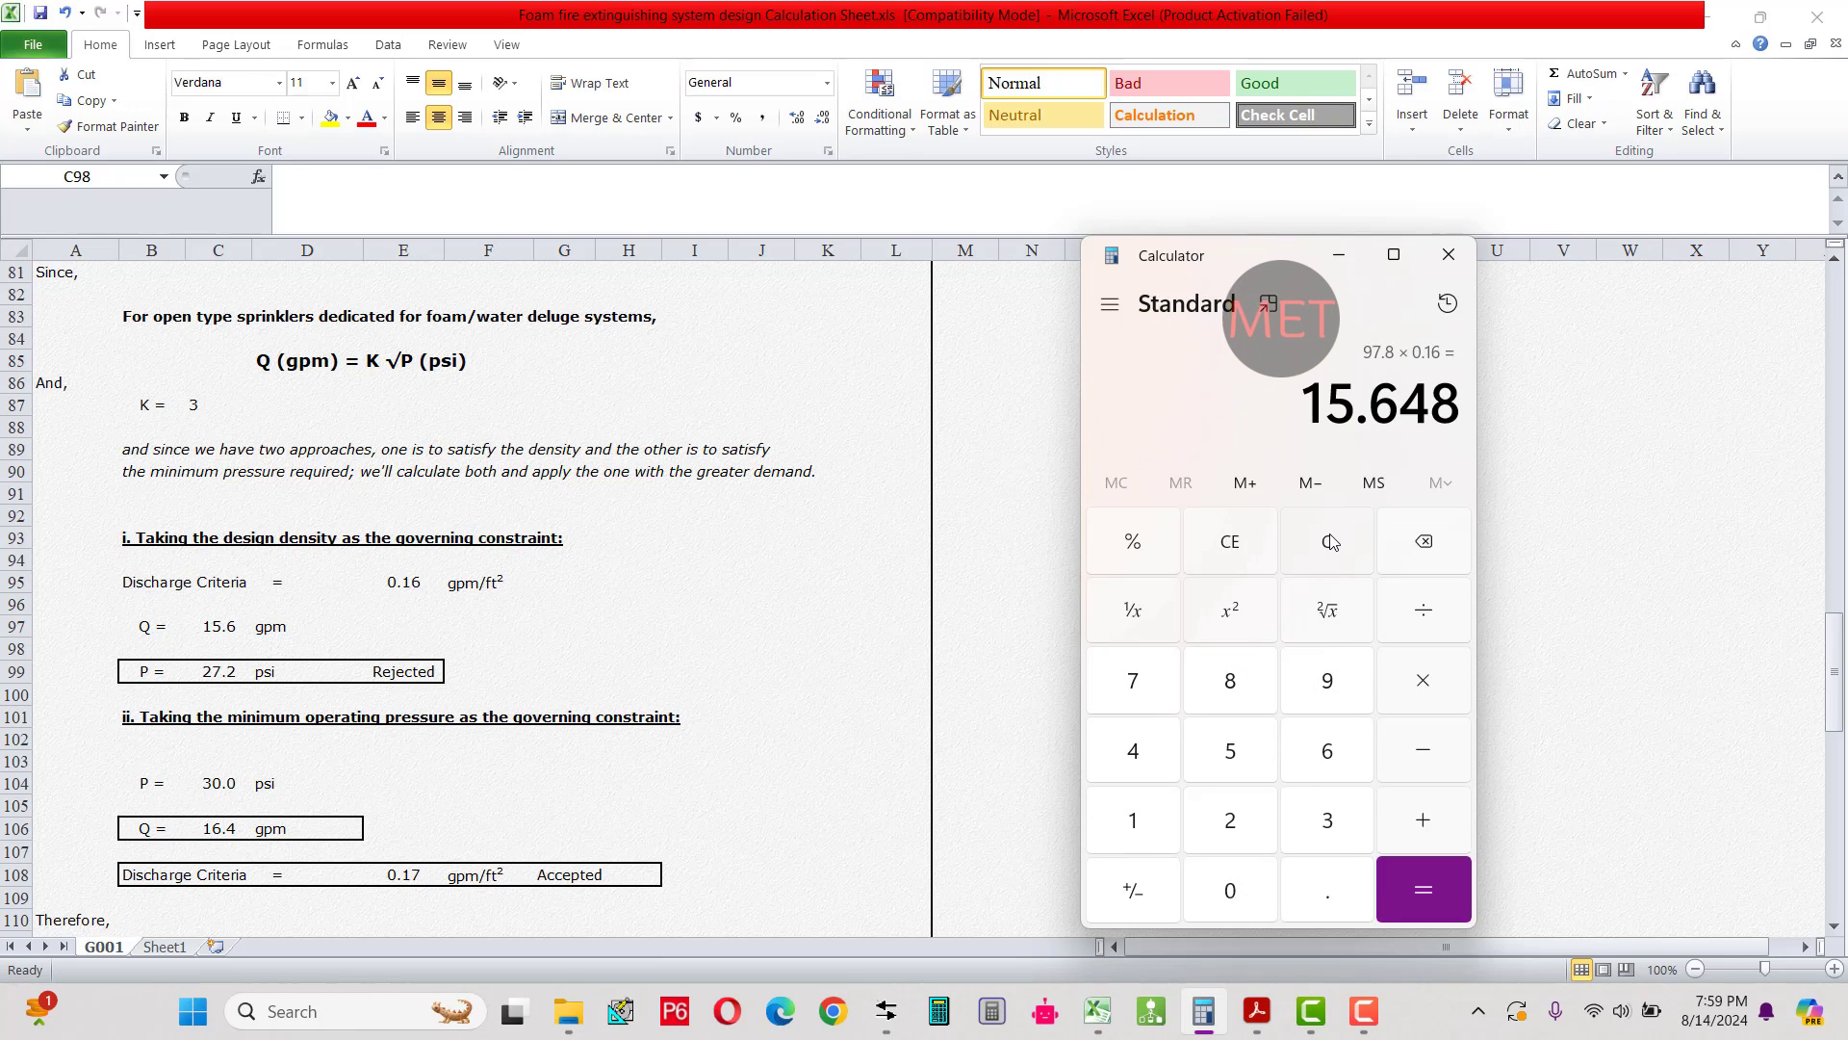
Return to the Excel sheet and highlight Q in row 97, K in row 87, P in row 99 and the row 85 flow equation.
click(308, 656)
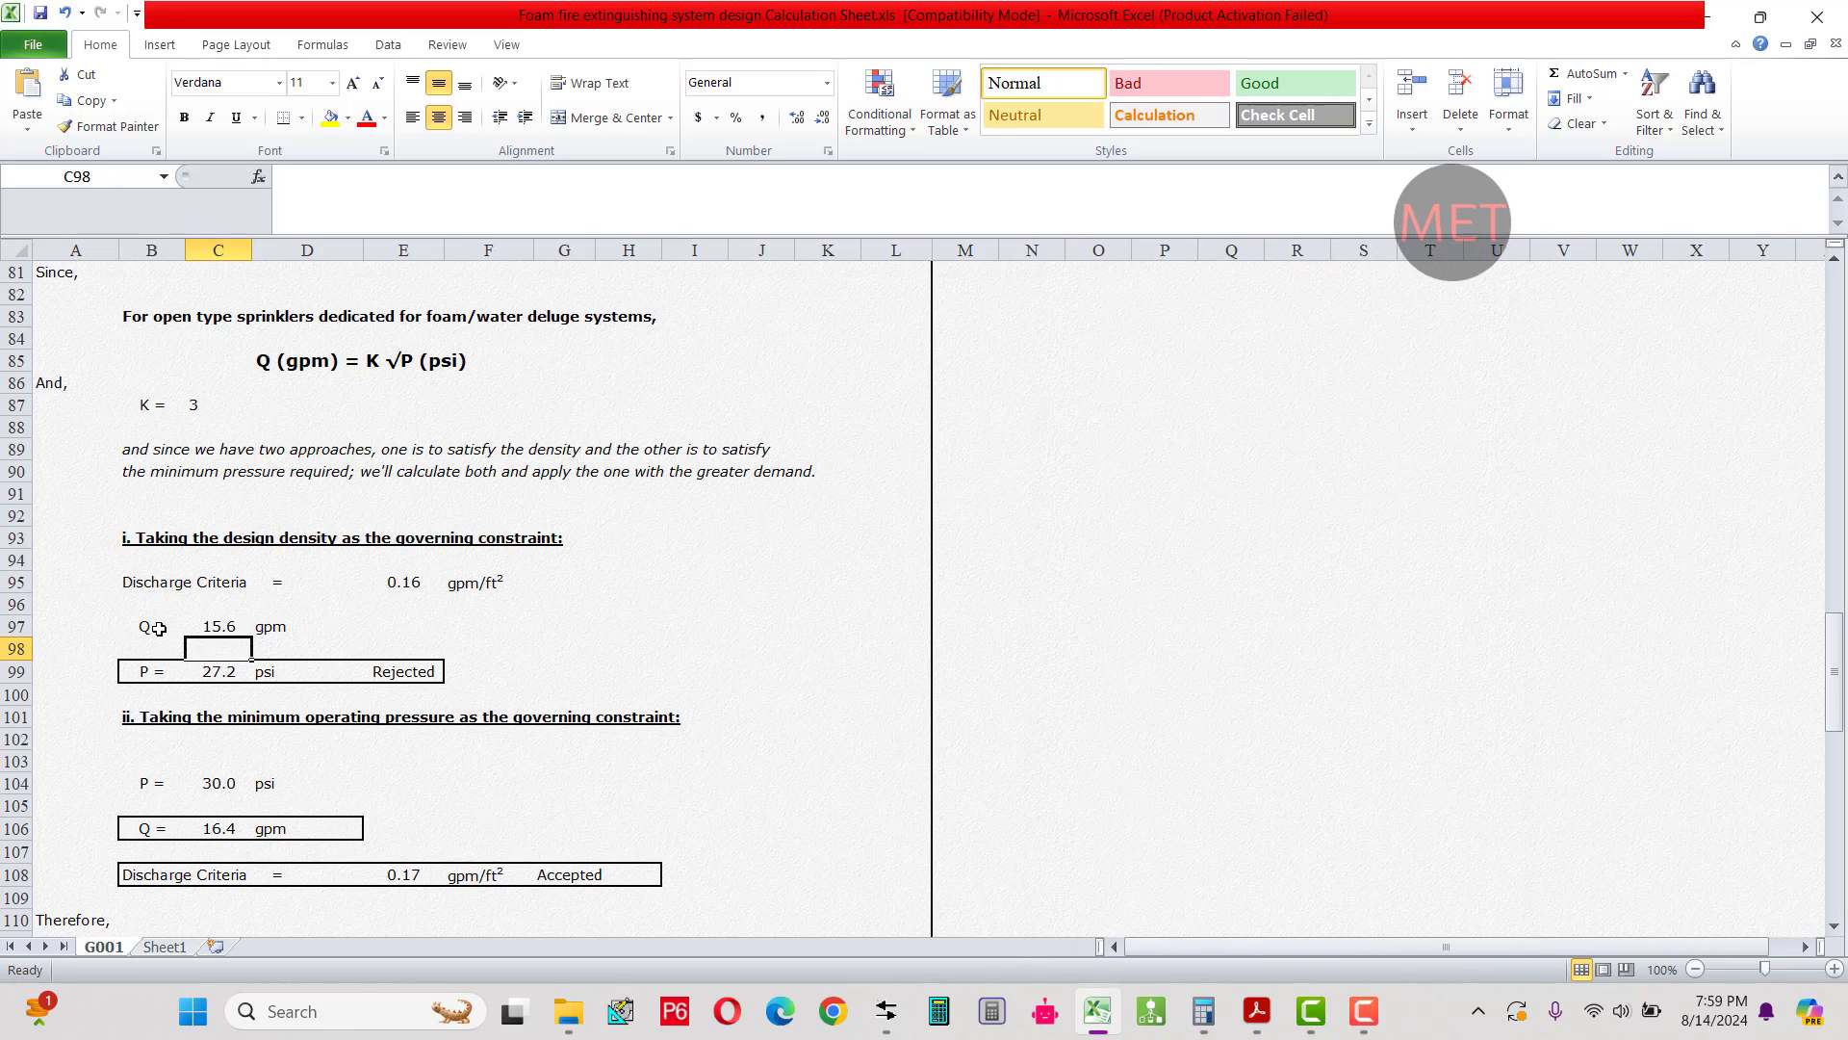
drag(185, 627, 234, 627)
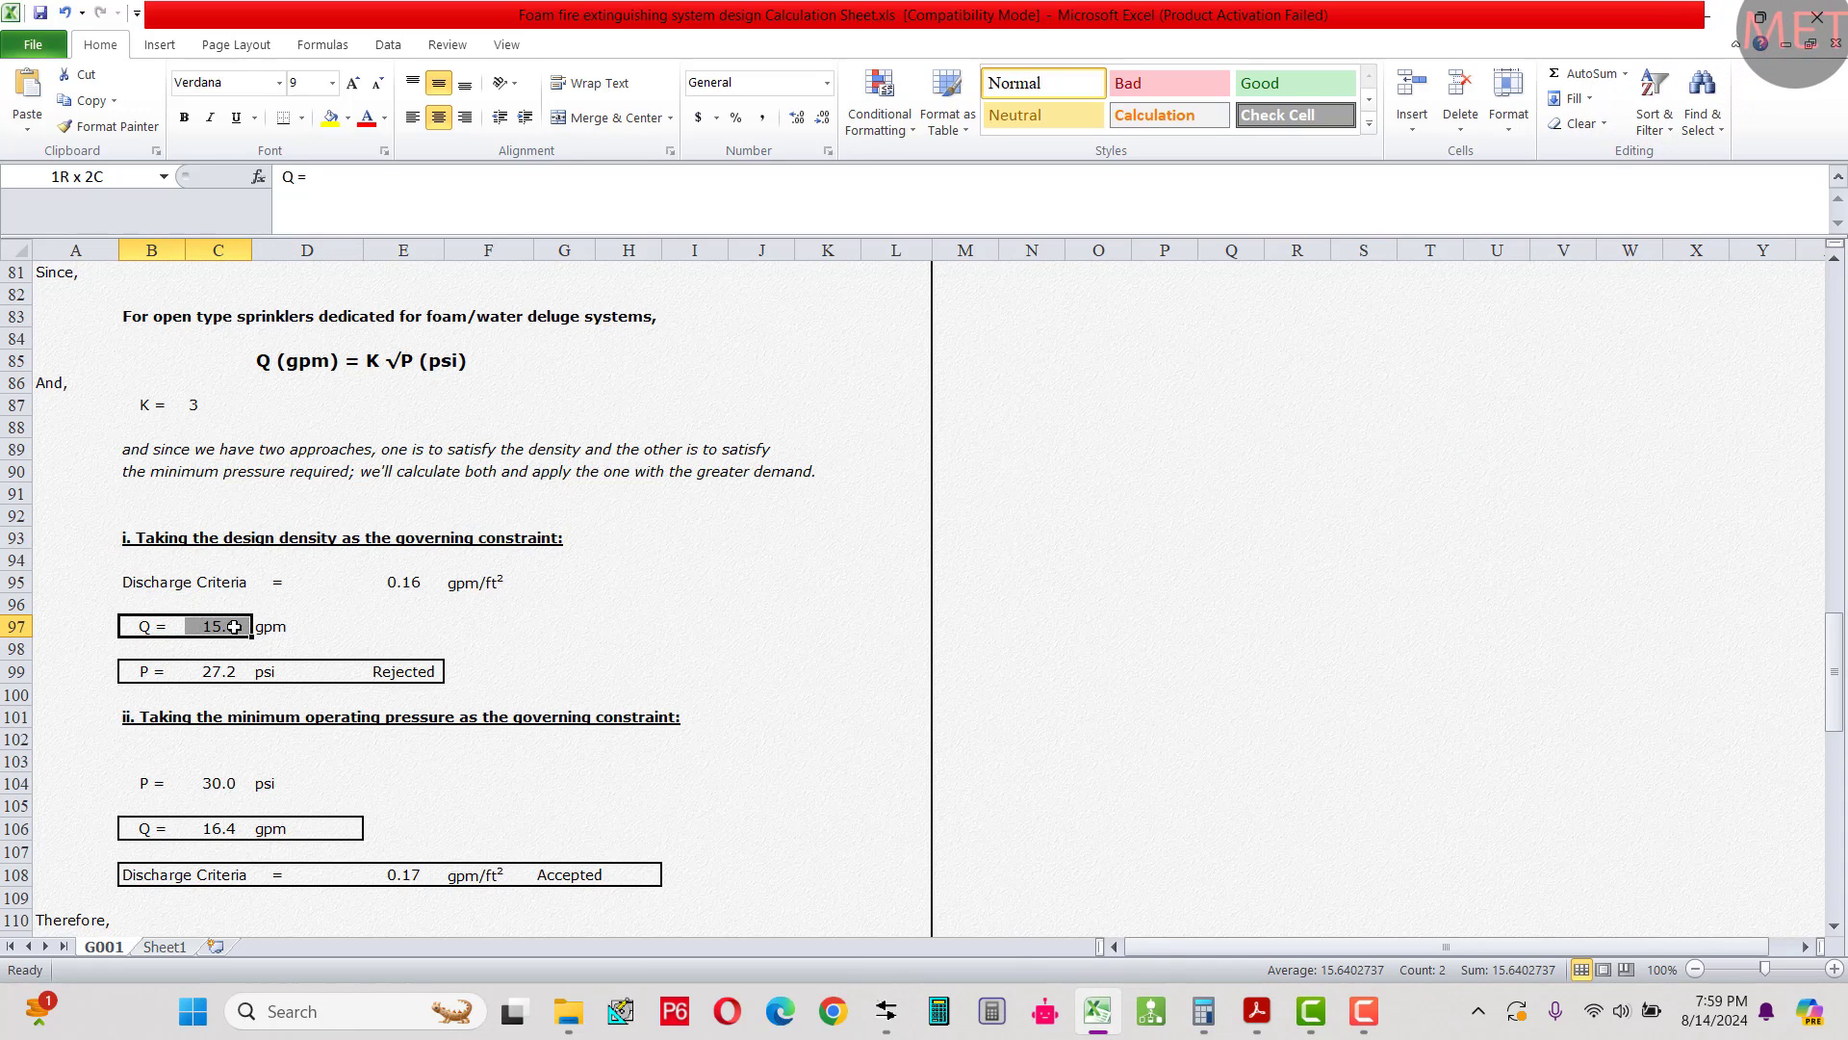
drag(141, 408, 197, 412)
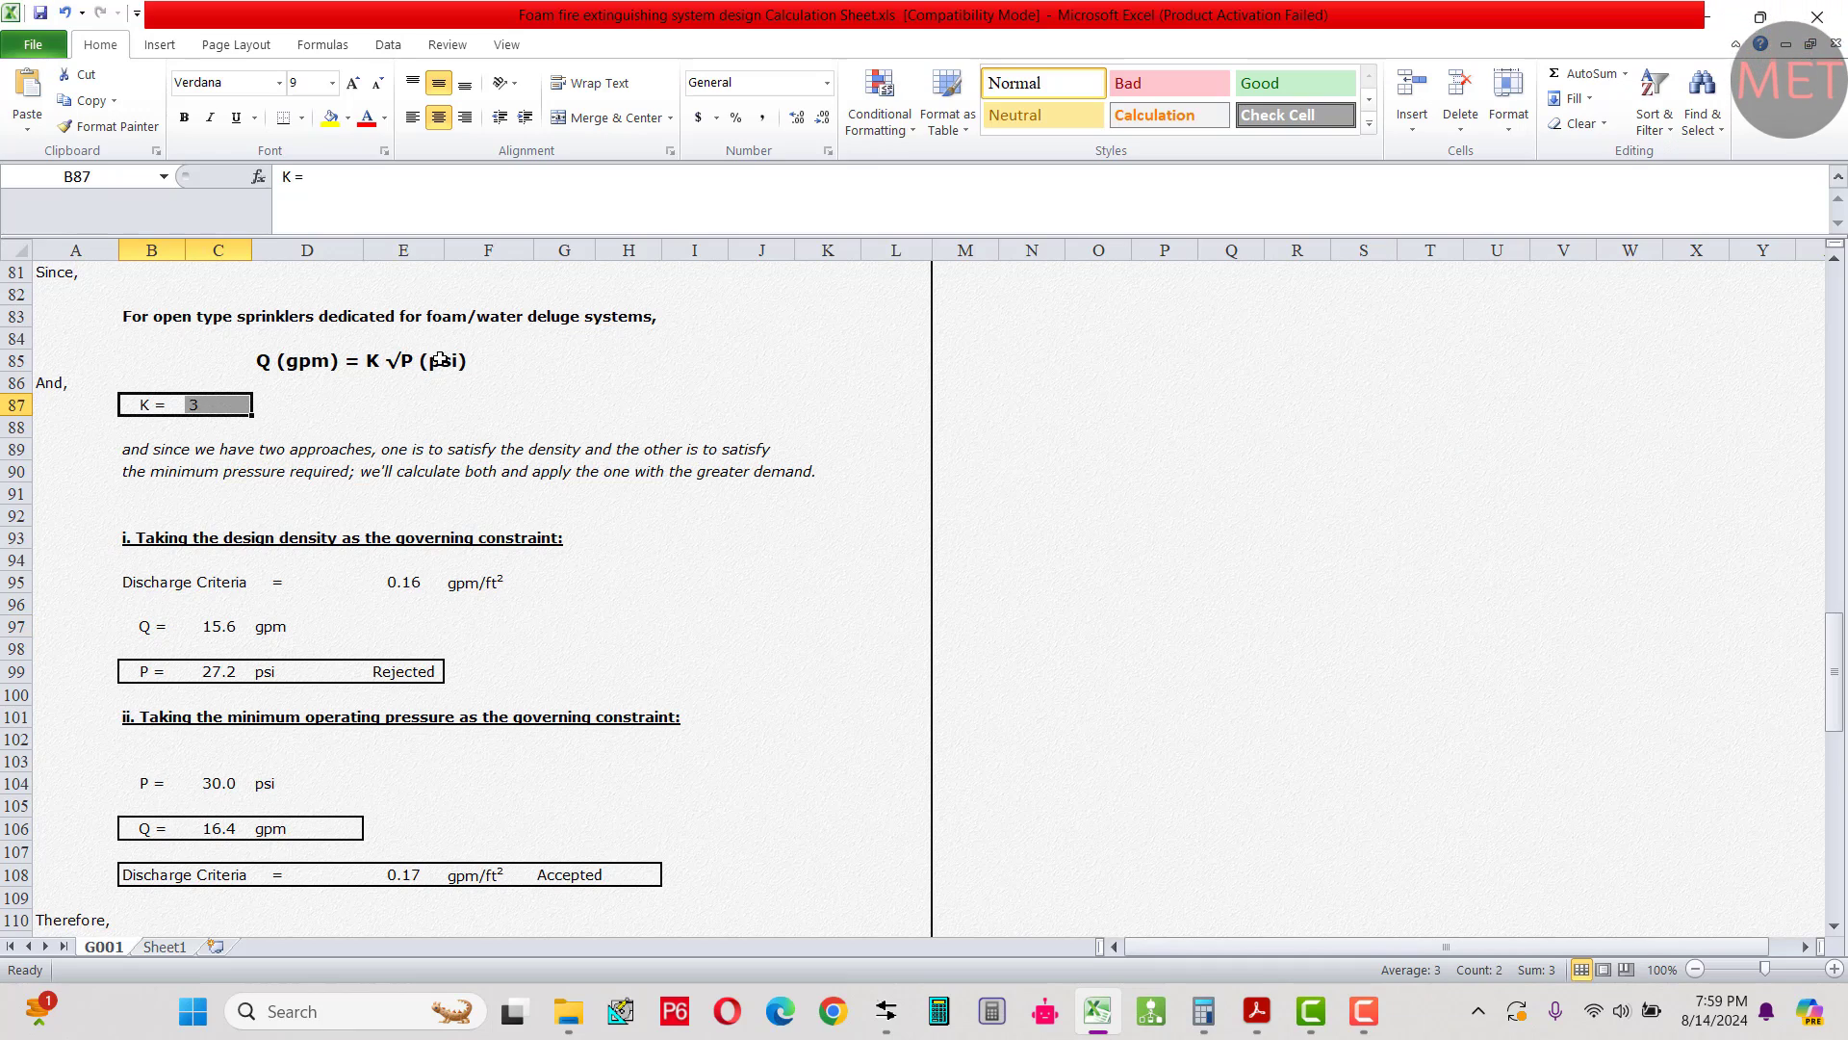
drag(153, 670, 374, 667)
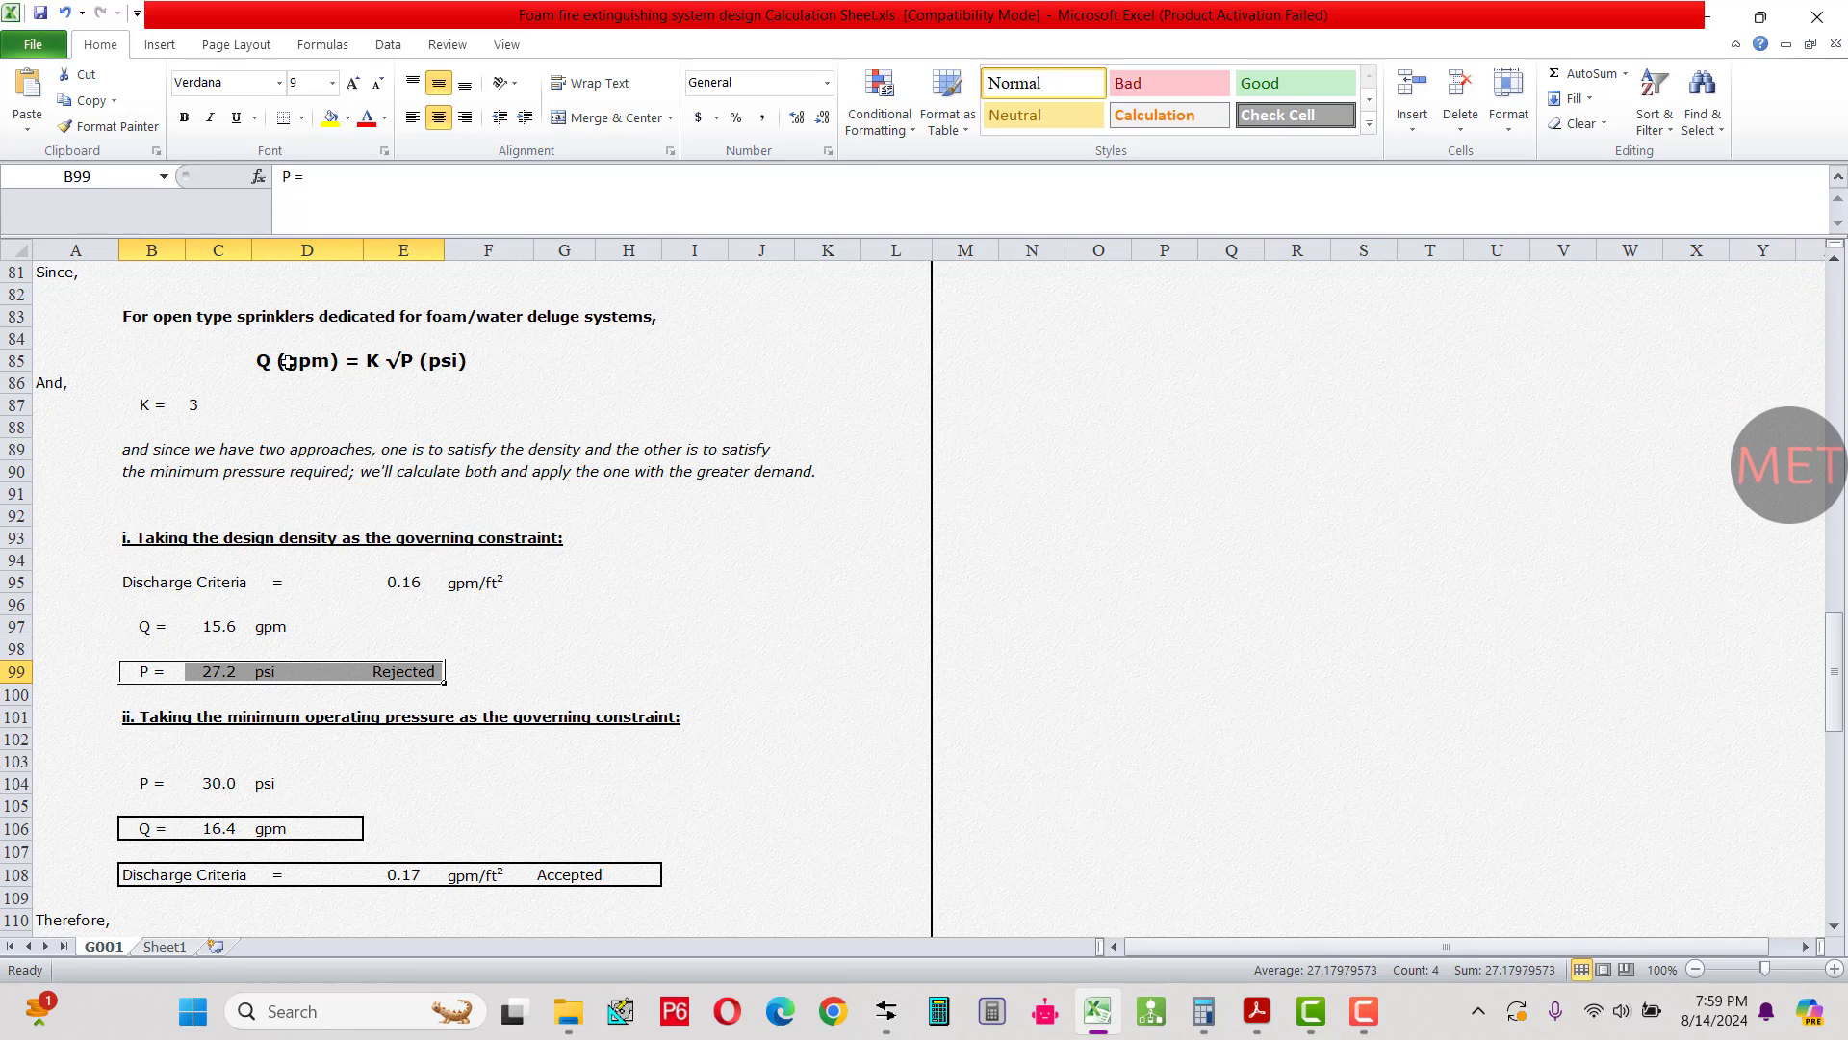
drag(288, 362, 424, 383)
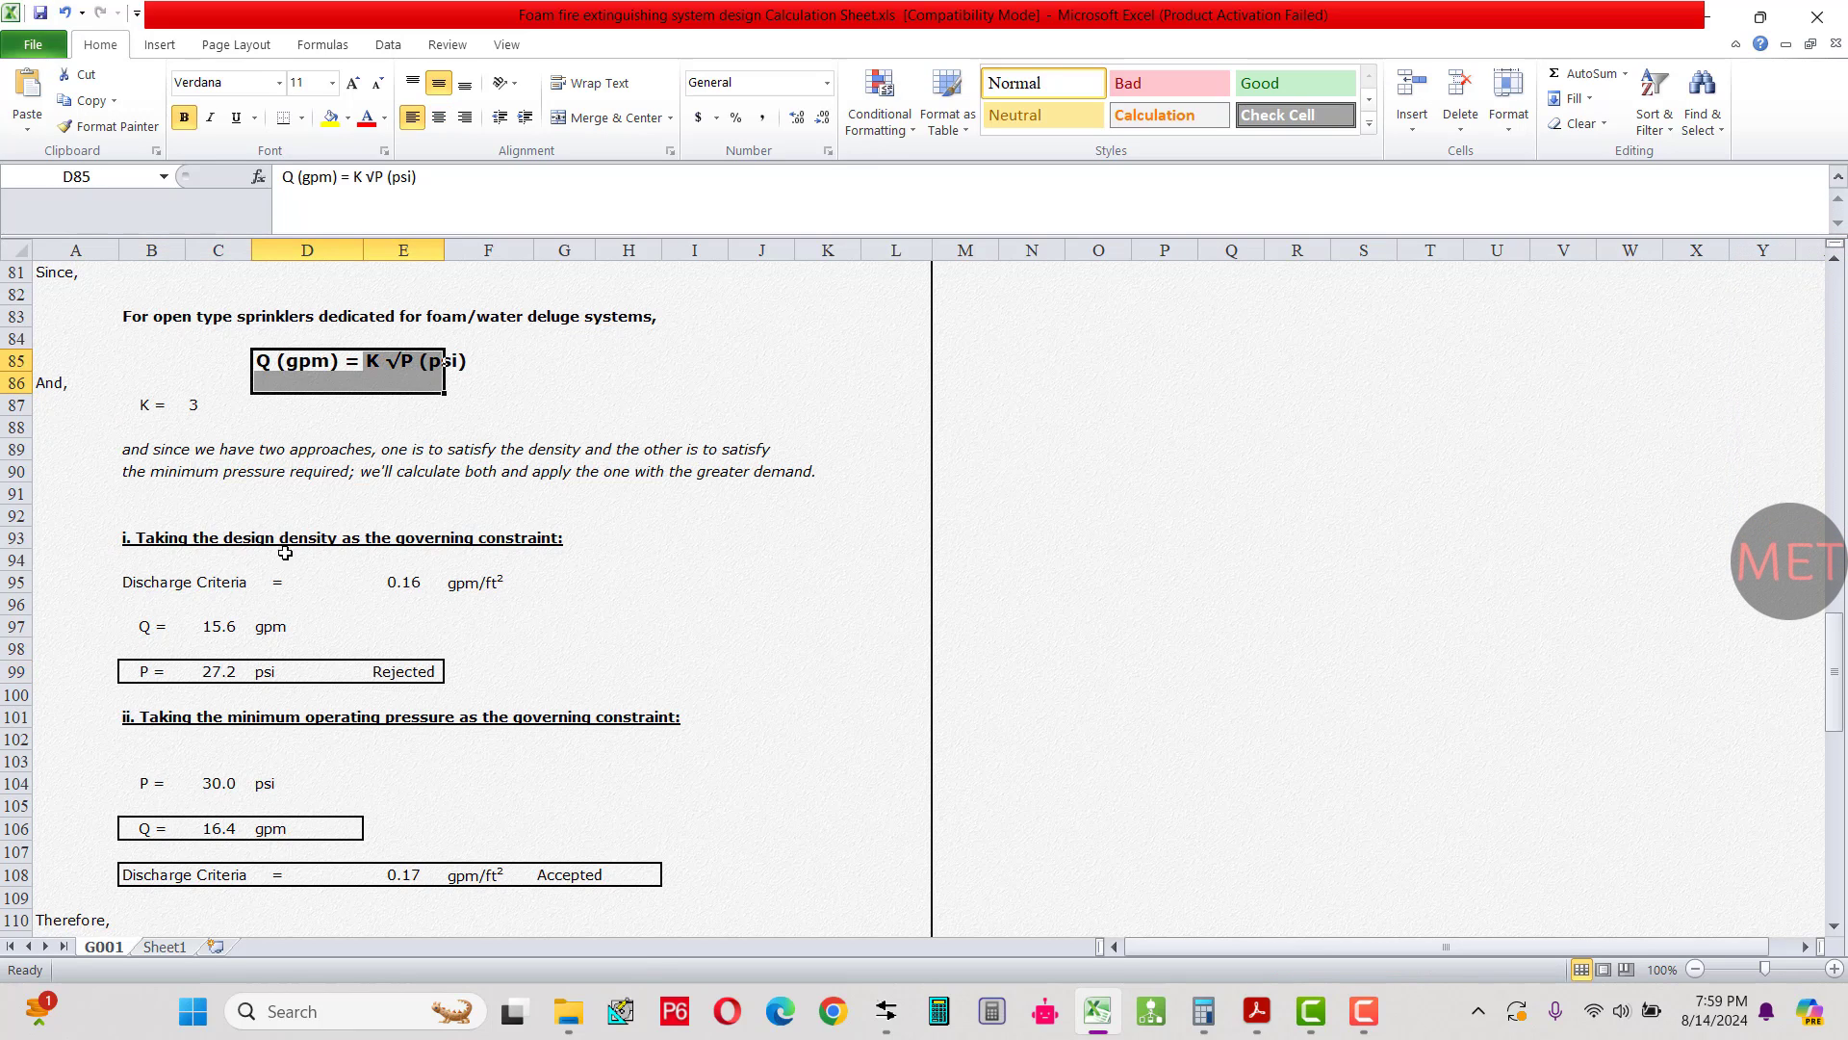
Compare the pressure result in row 99 with the nozzle minimum operating pressure and its NFPA 15 reference in row 64.
click(227, 675)
drag(146, 681, 289, 676)
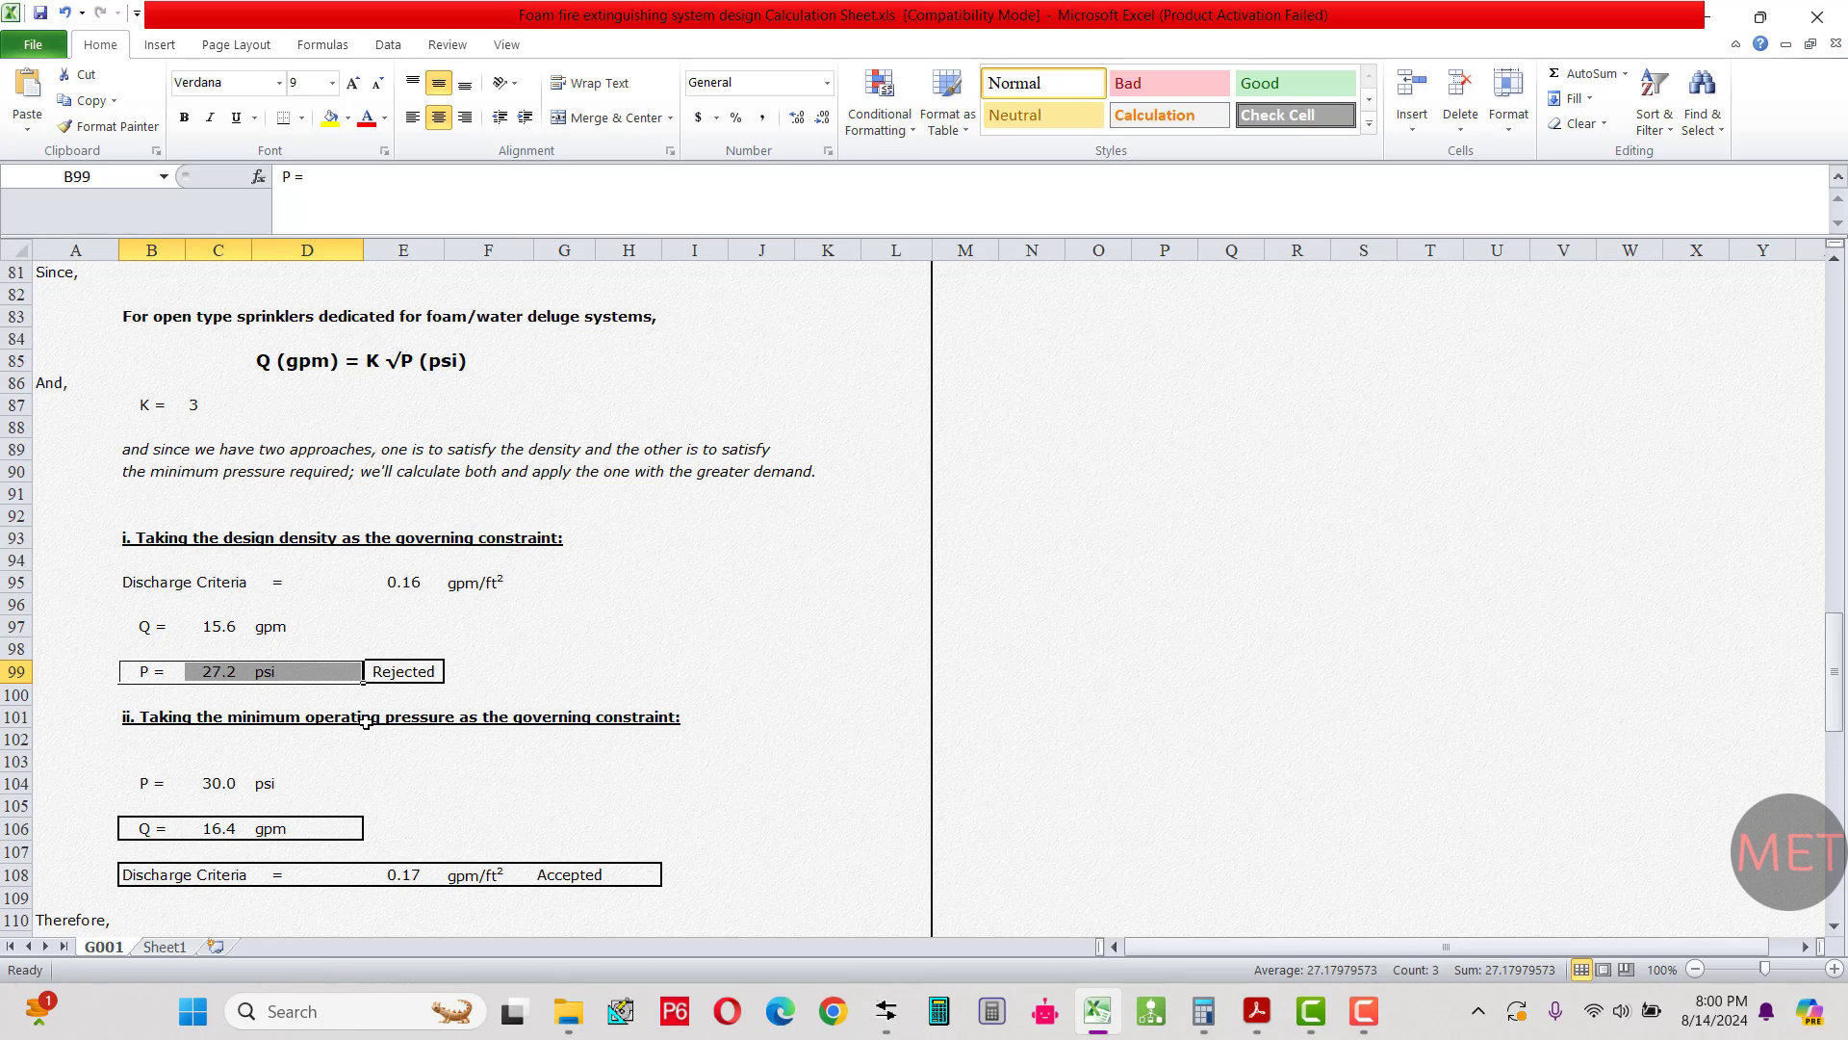
drag(499, 673, 175, 678)
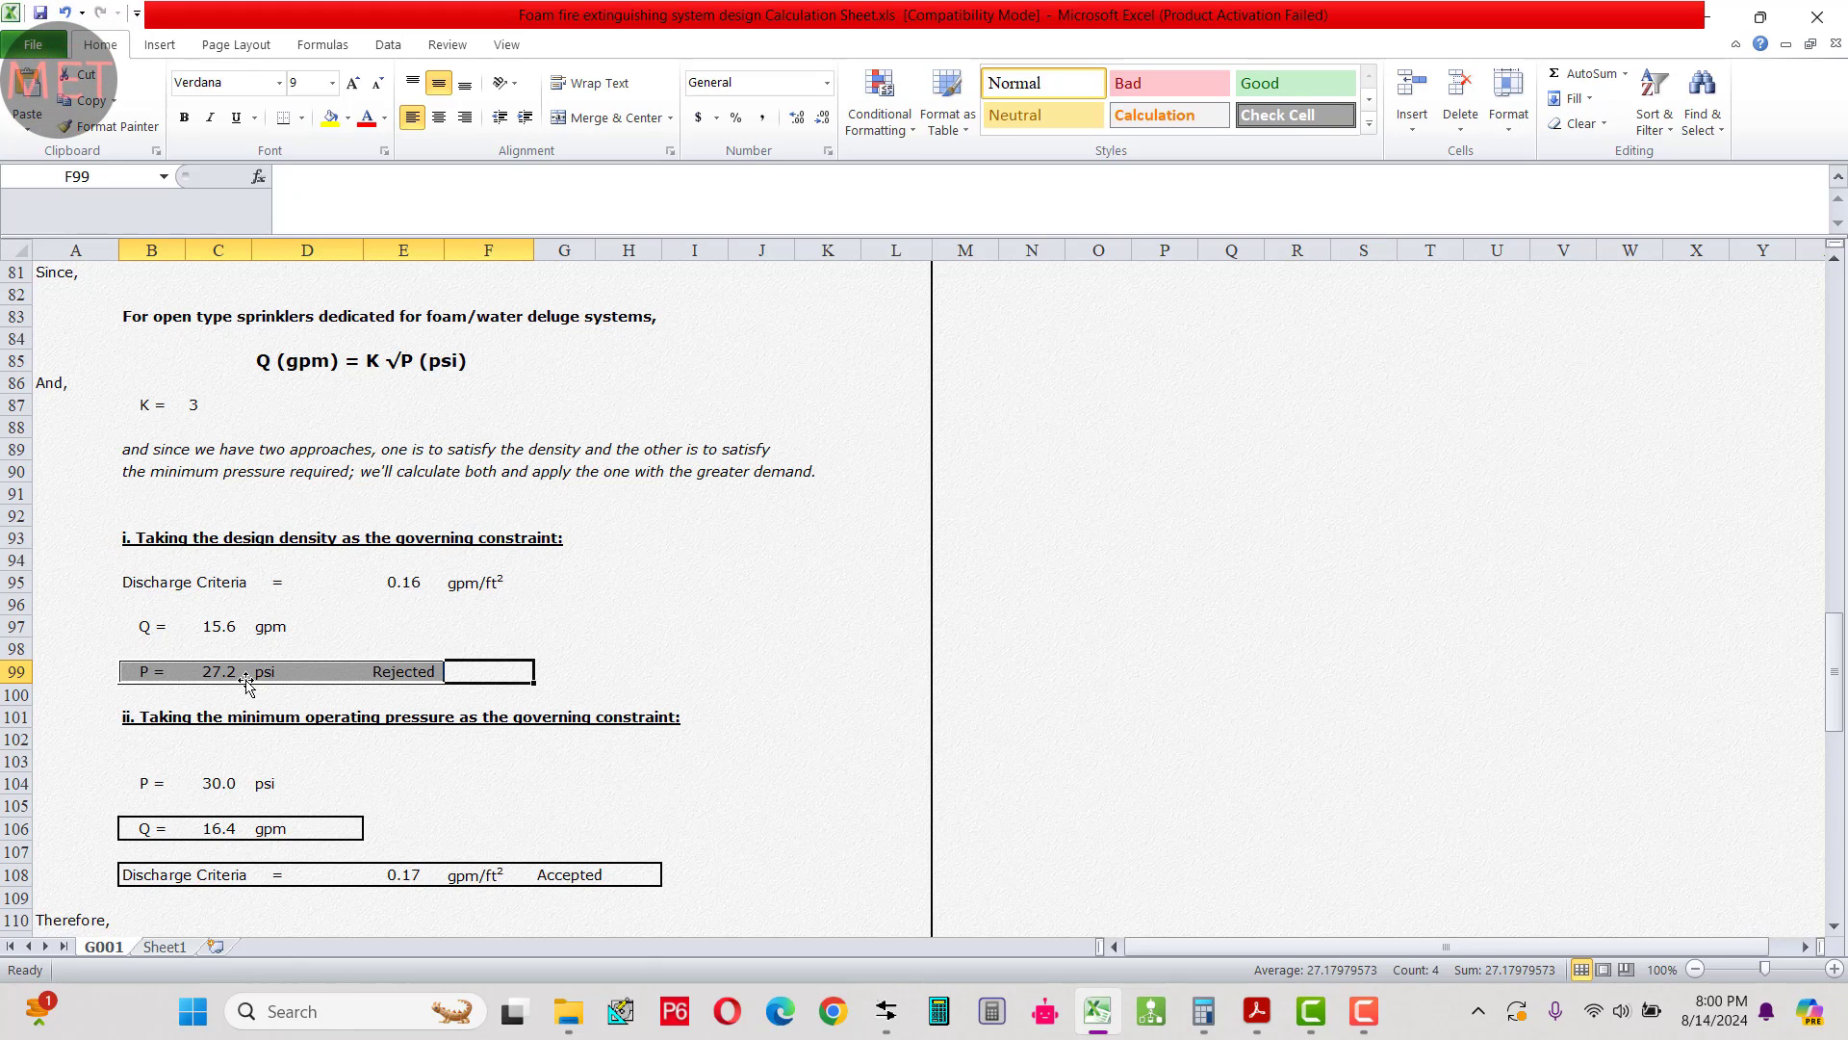
scroll(431, 606, up, 9)
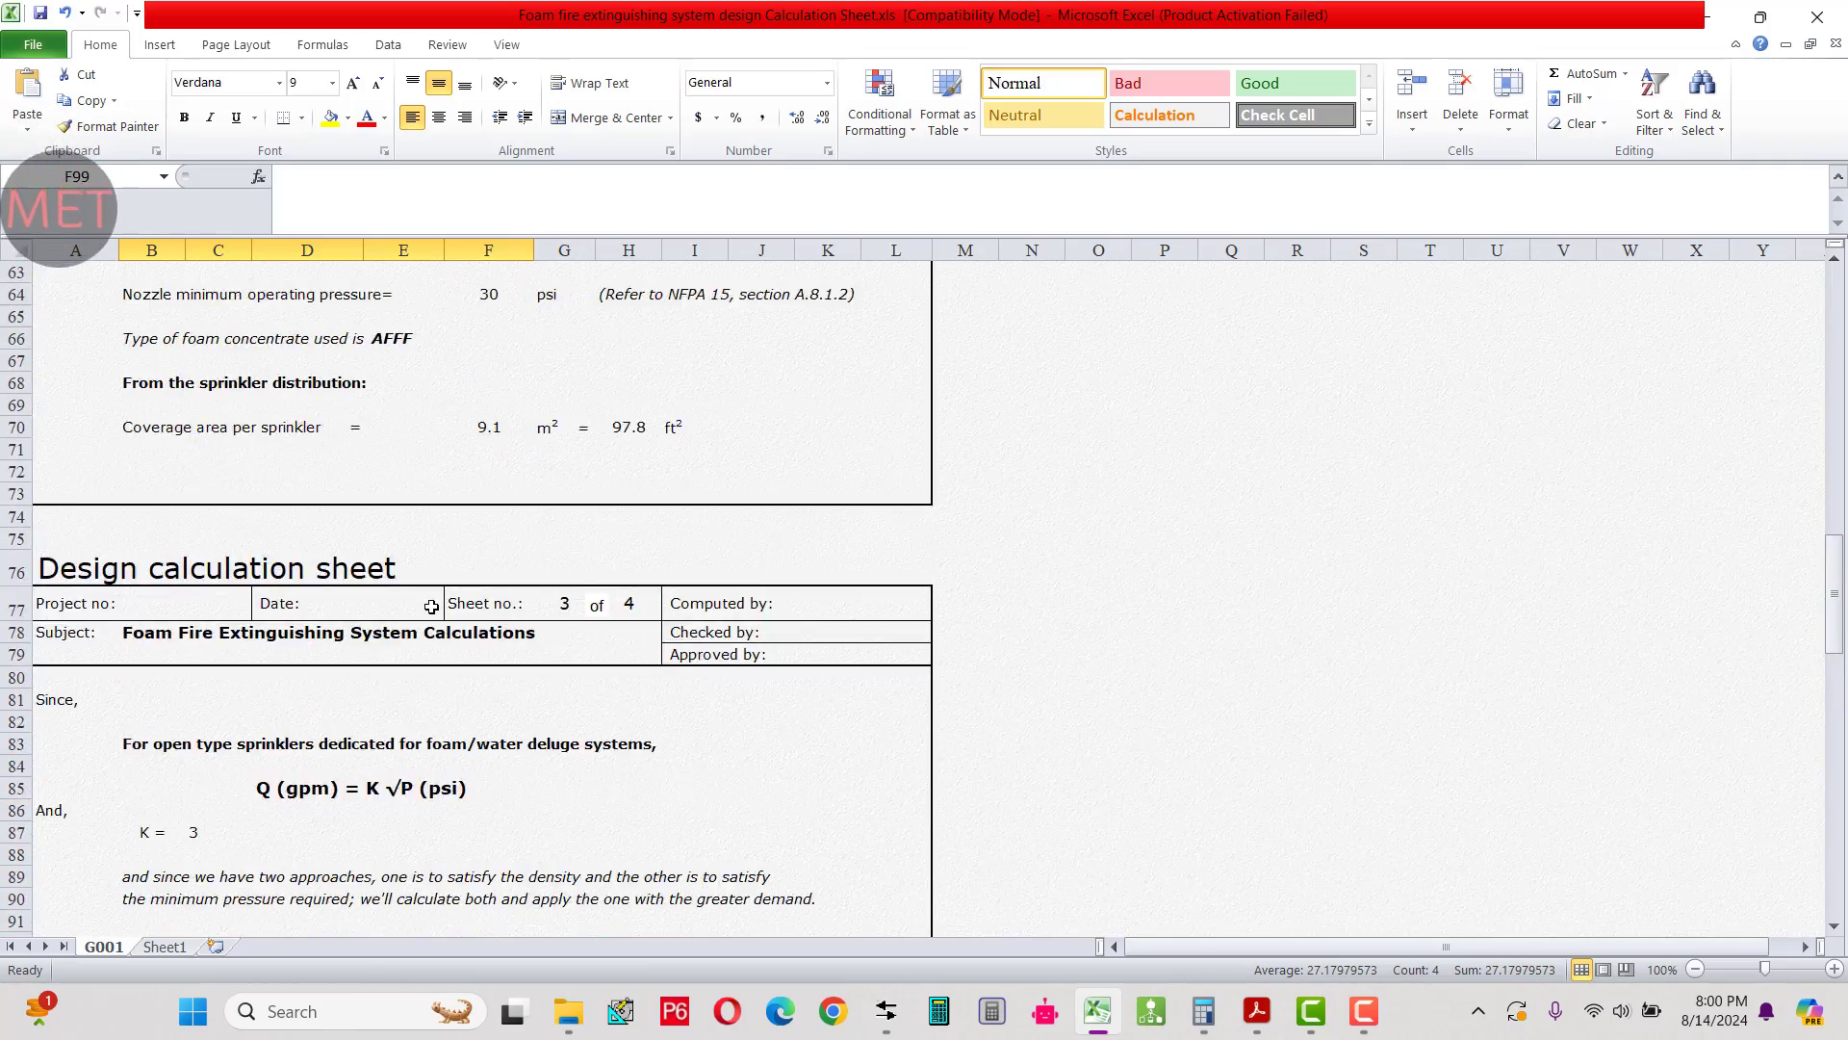
drag(157, 475, 657, 472)
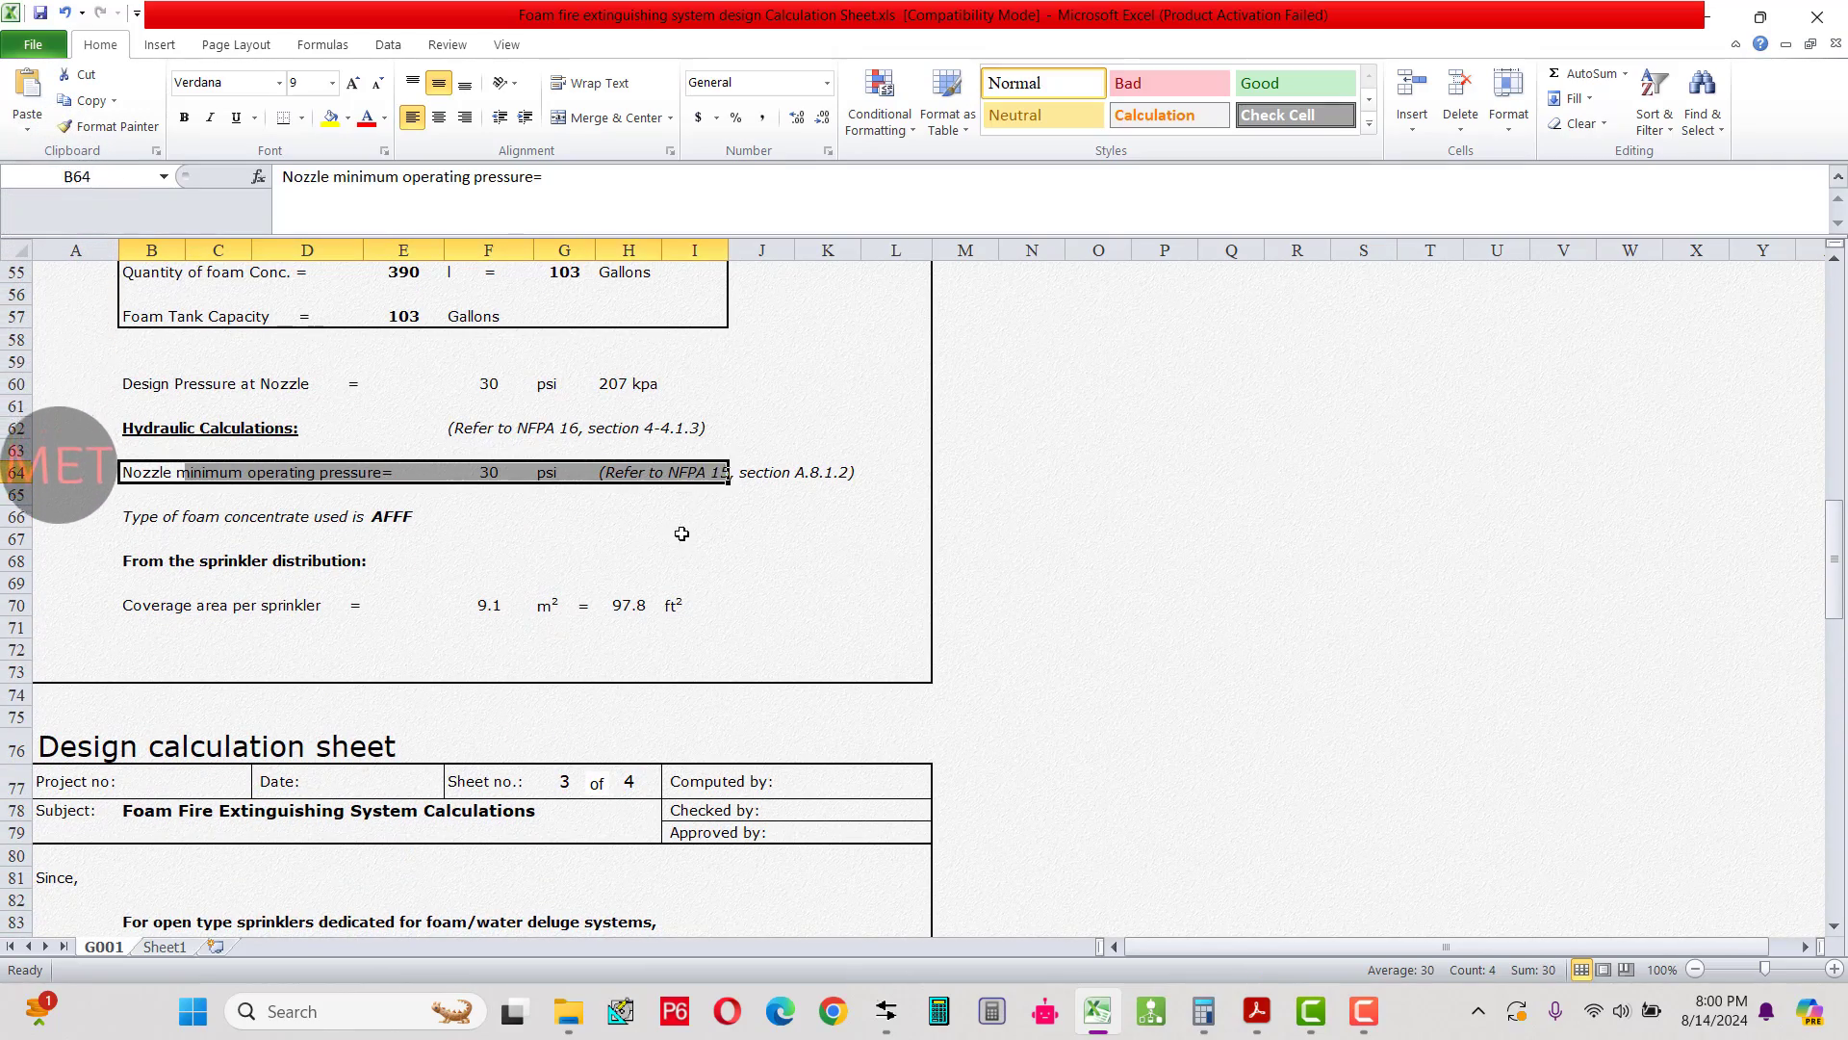
scroll(578, 682, down, 7)
scroll(574, 686, down, 1)
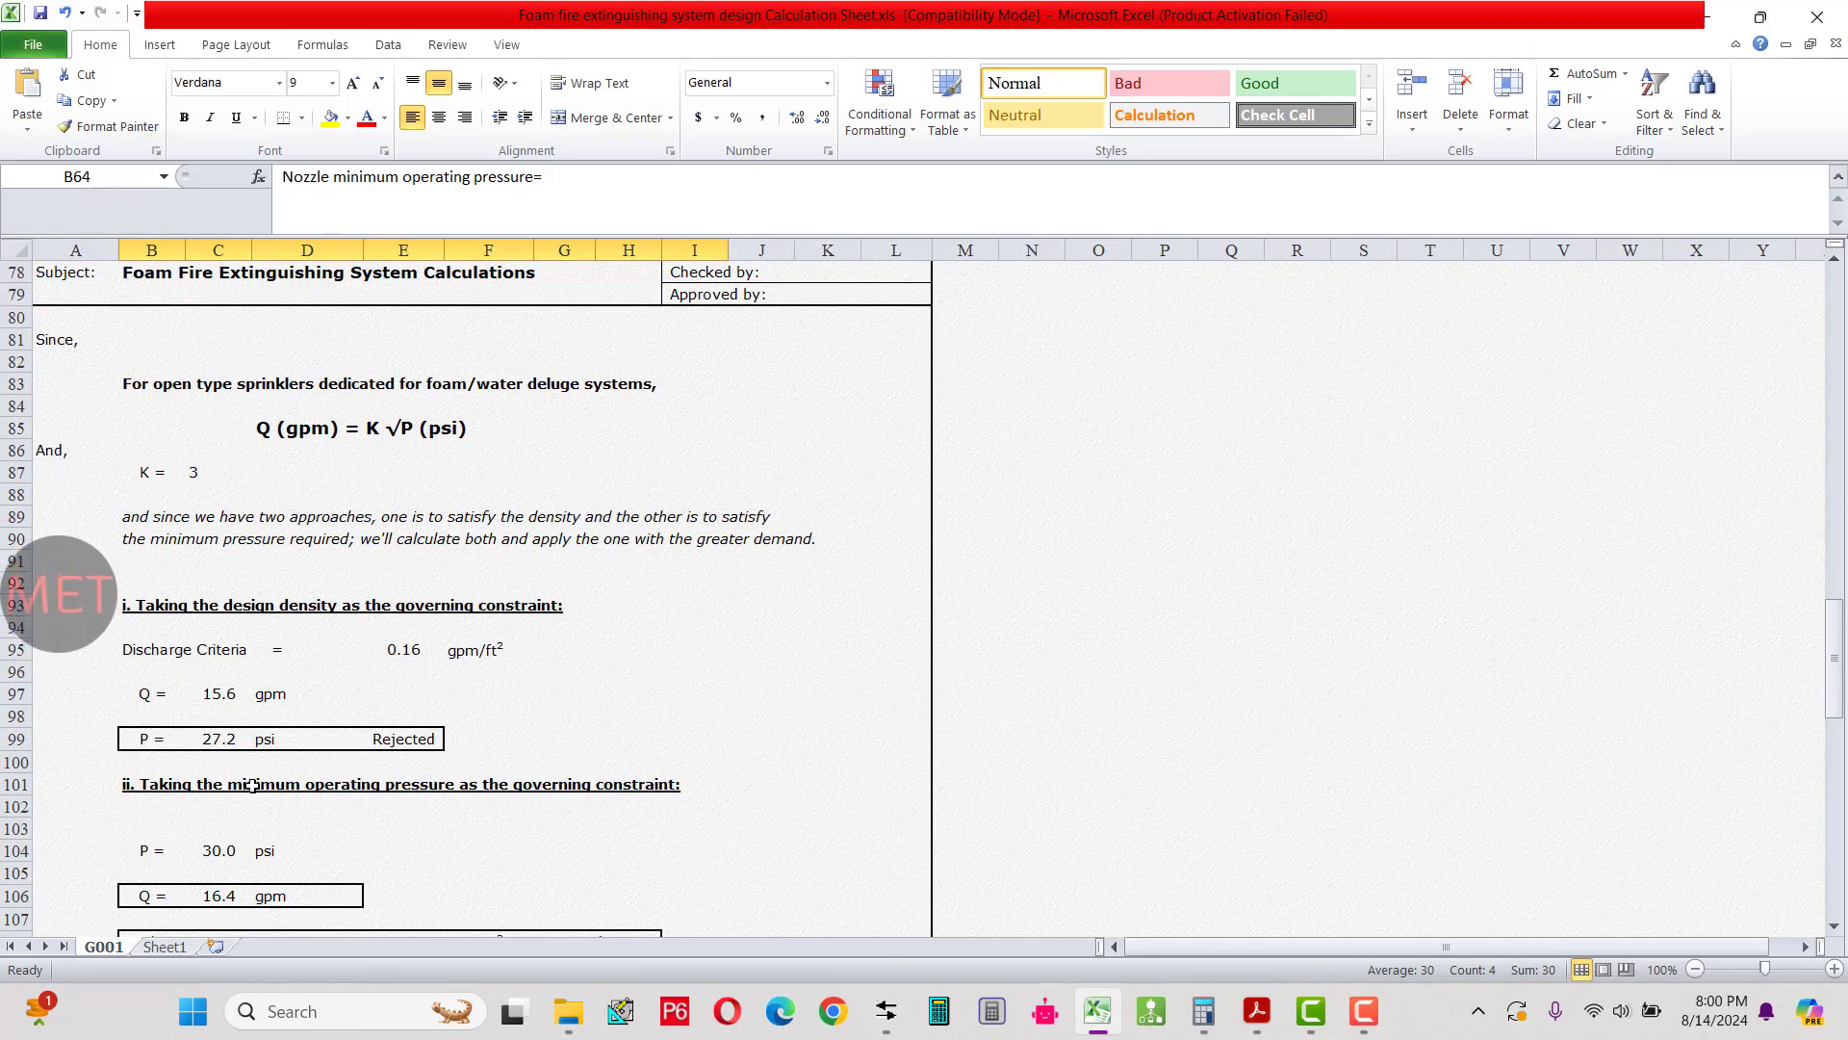
drag(161, 741, 501, 740)
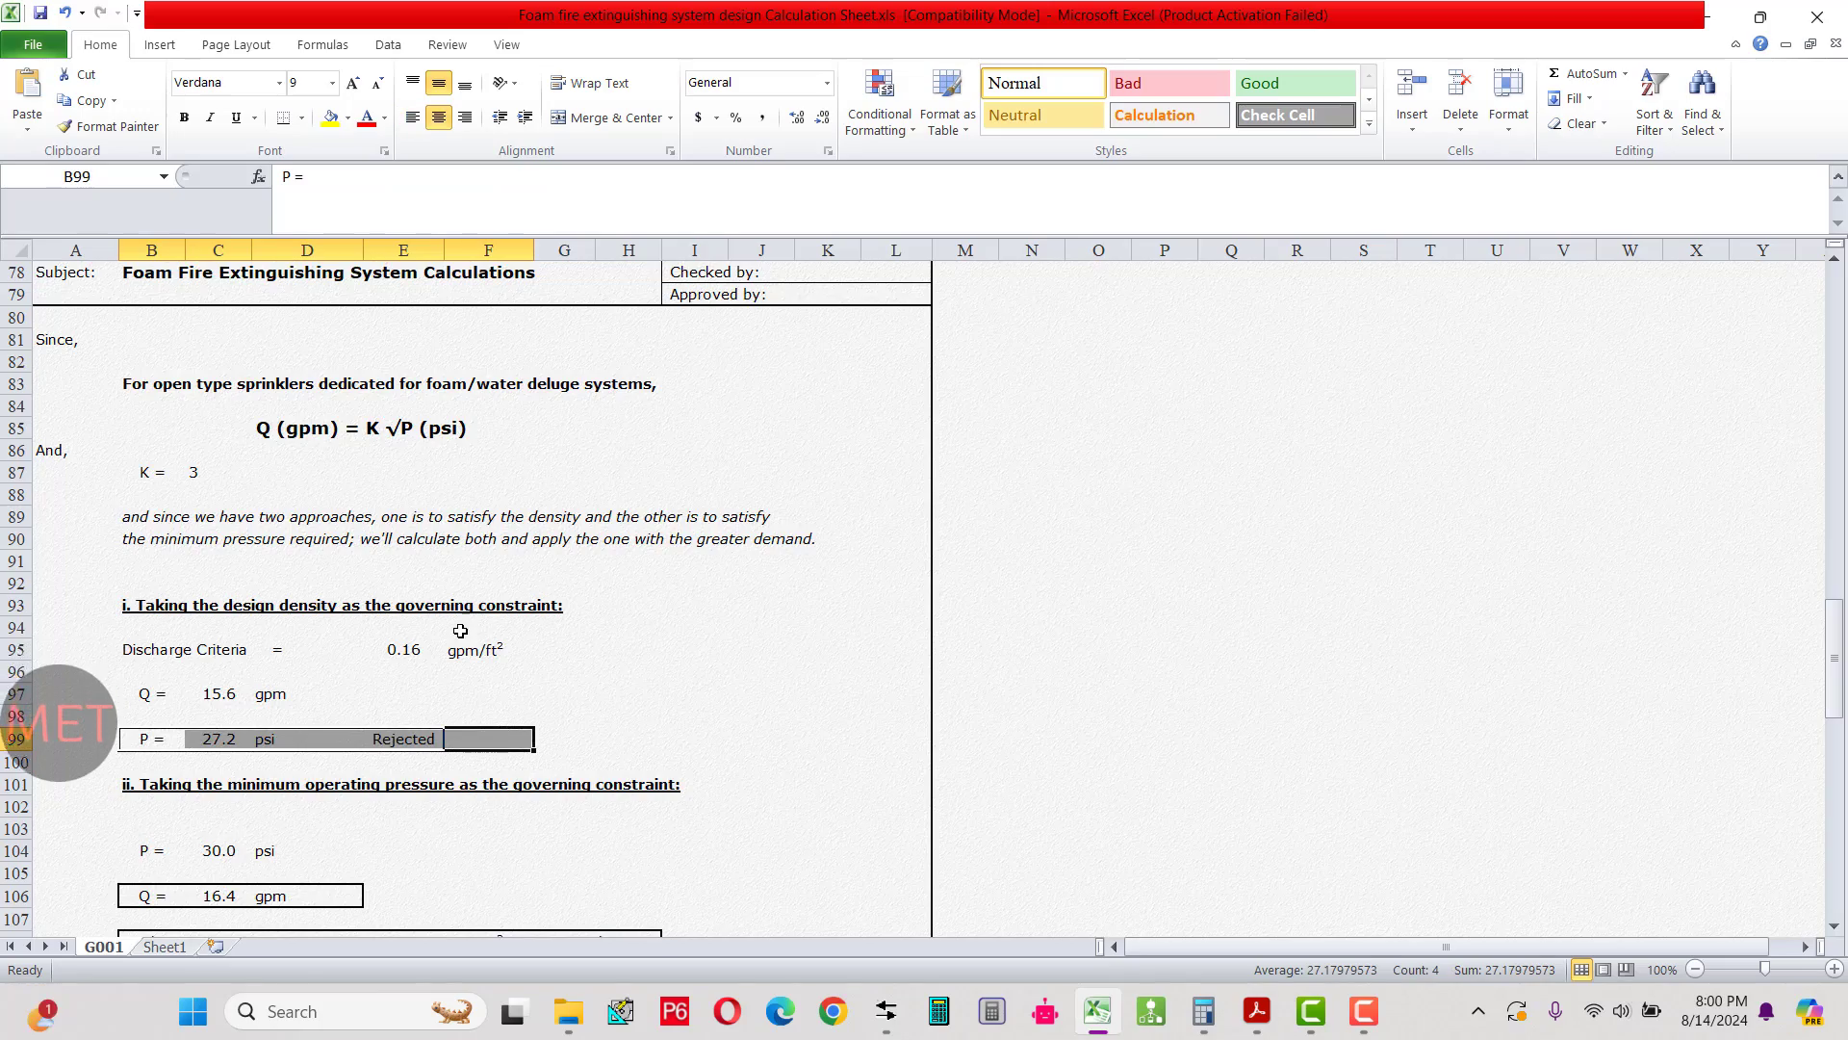
Review the minimum operating pressure approach below row 101 and highlight P and its value in row 104.
scroll(449, 445, up, 1)
scroll(449, 446, up, 1)
scroll(449, 446, down, 5)
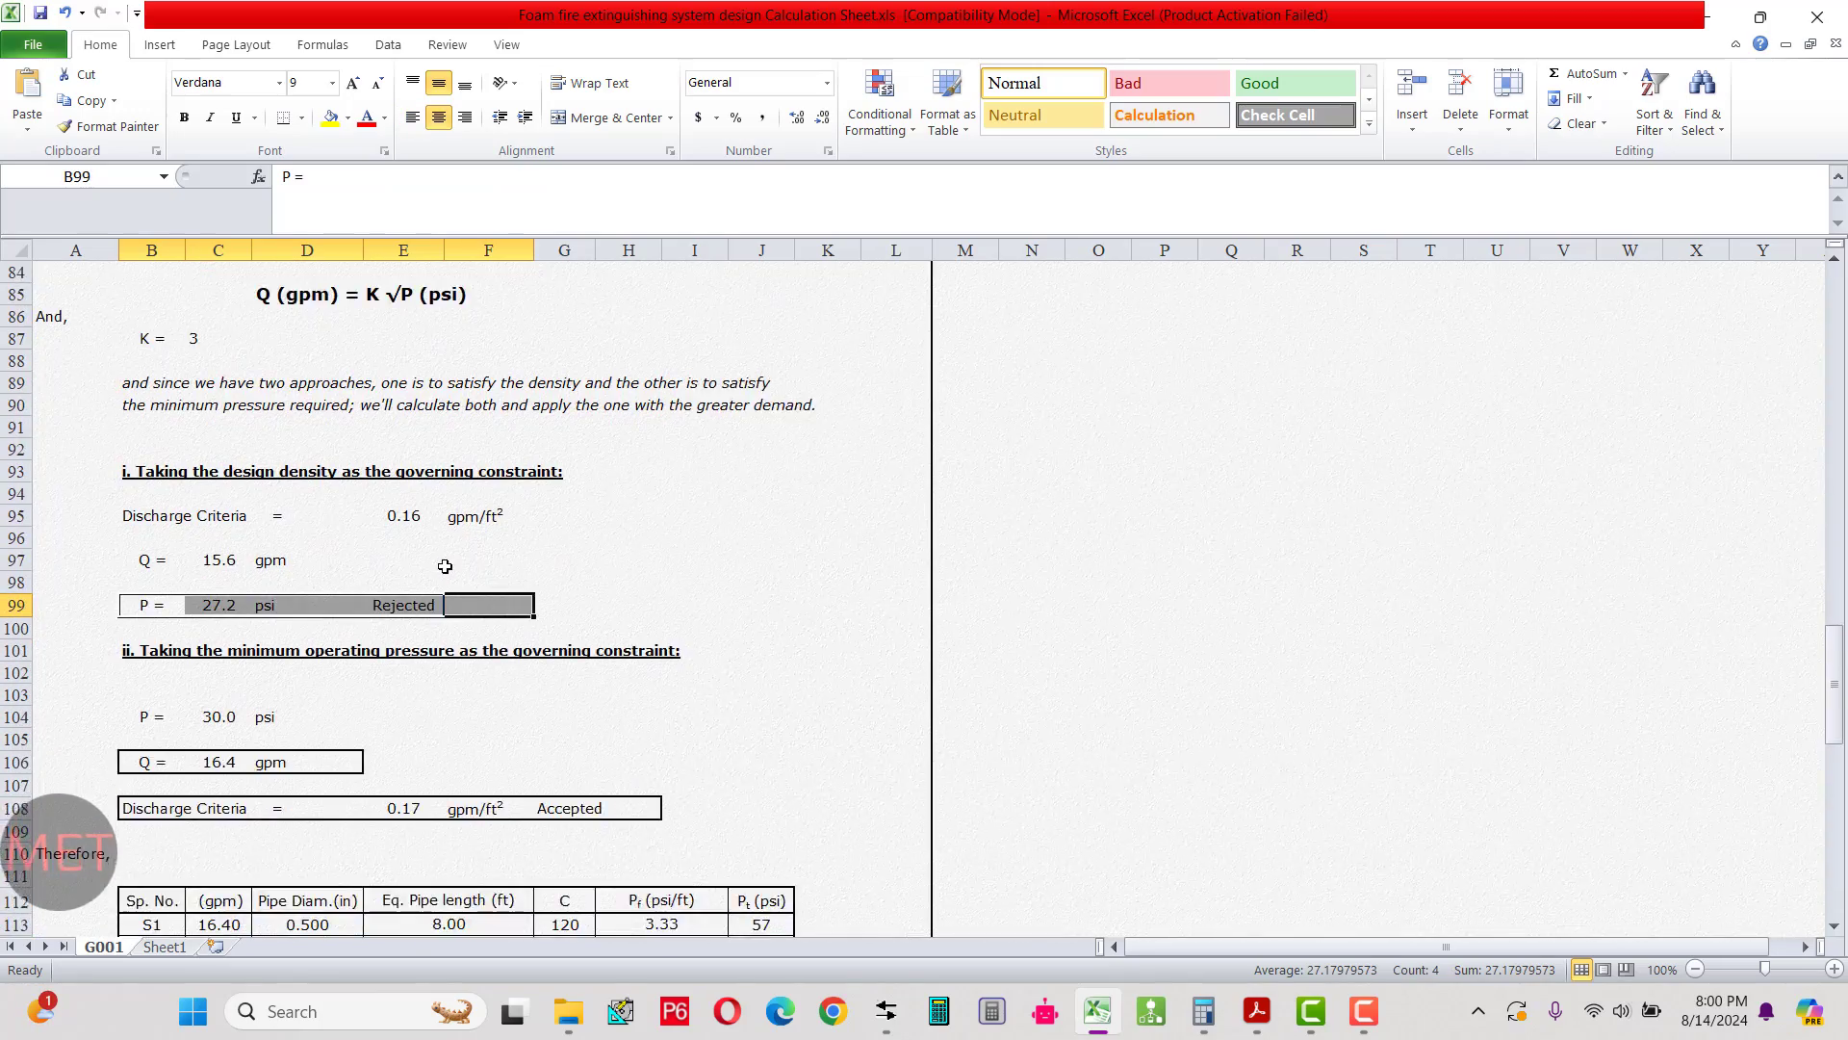
scroll(547, 607, down, 1)
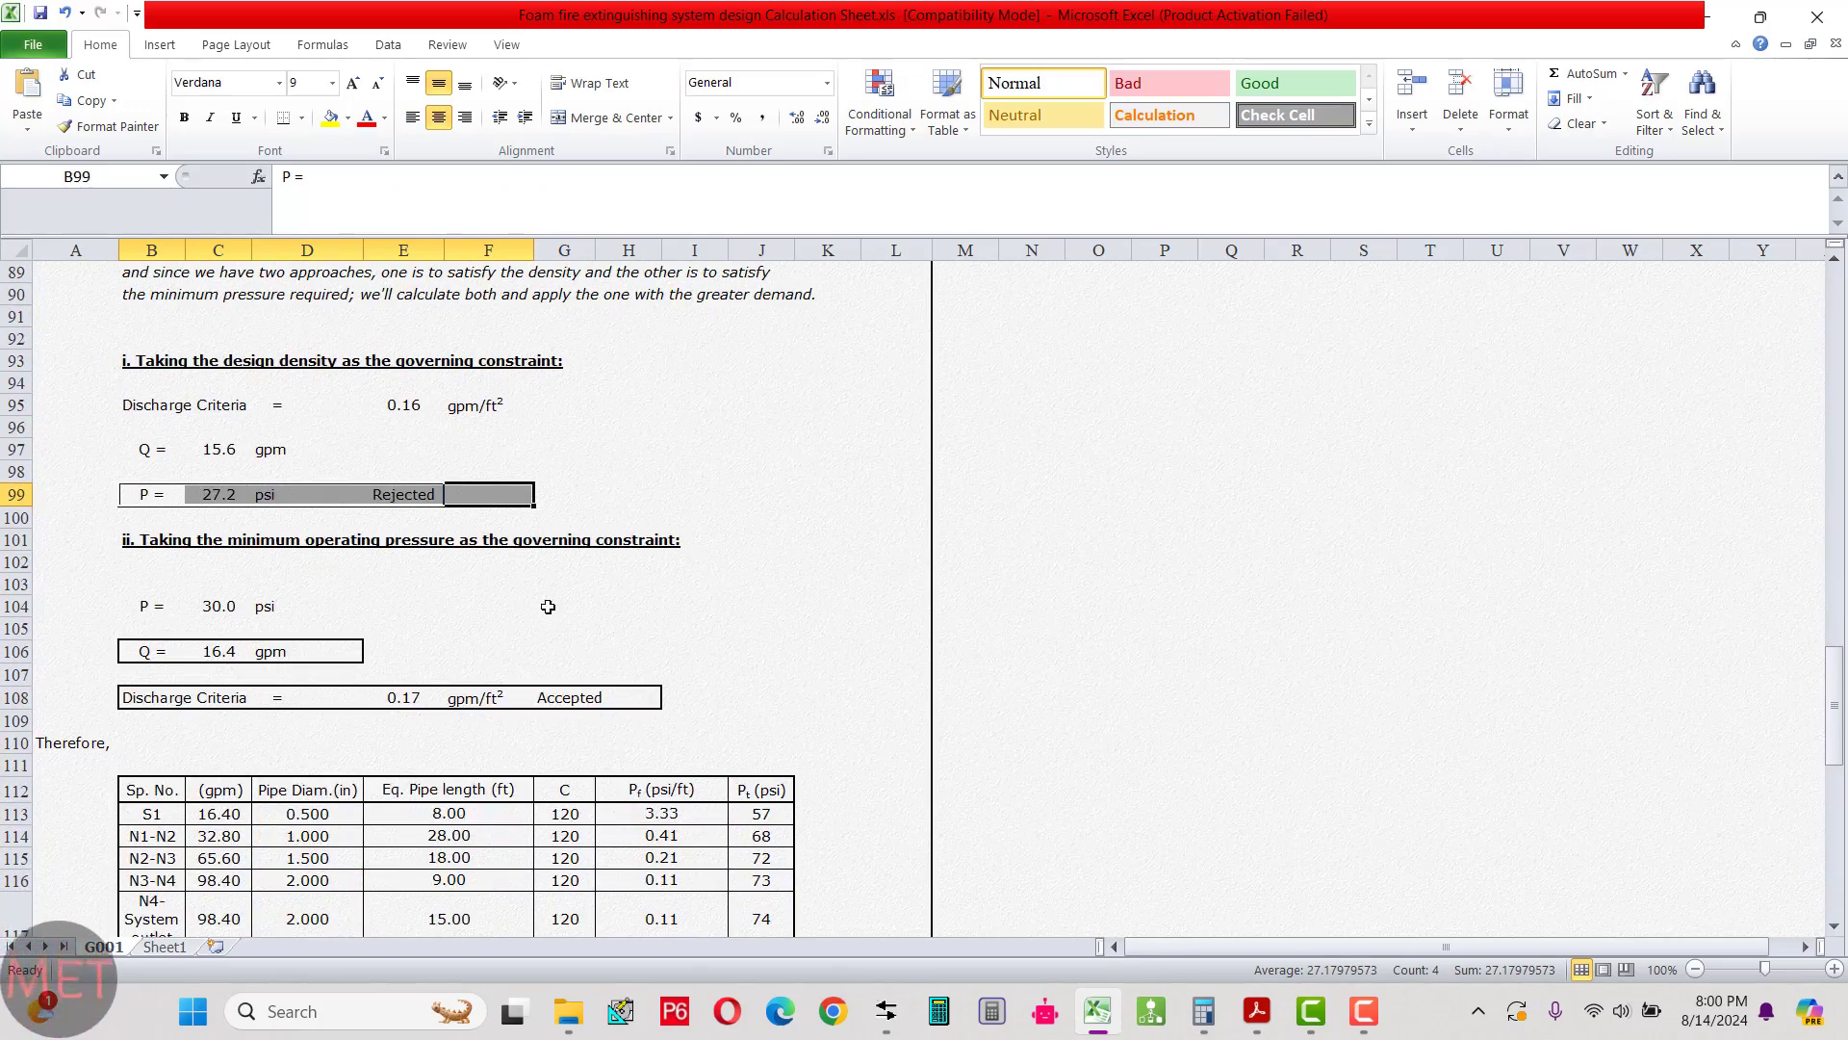
scroll(399, 609, down, 1)
click(189, 539)
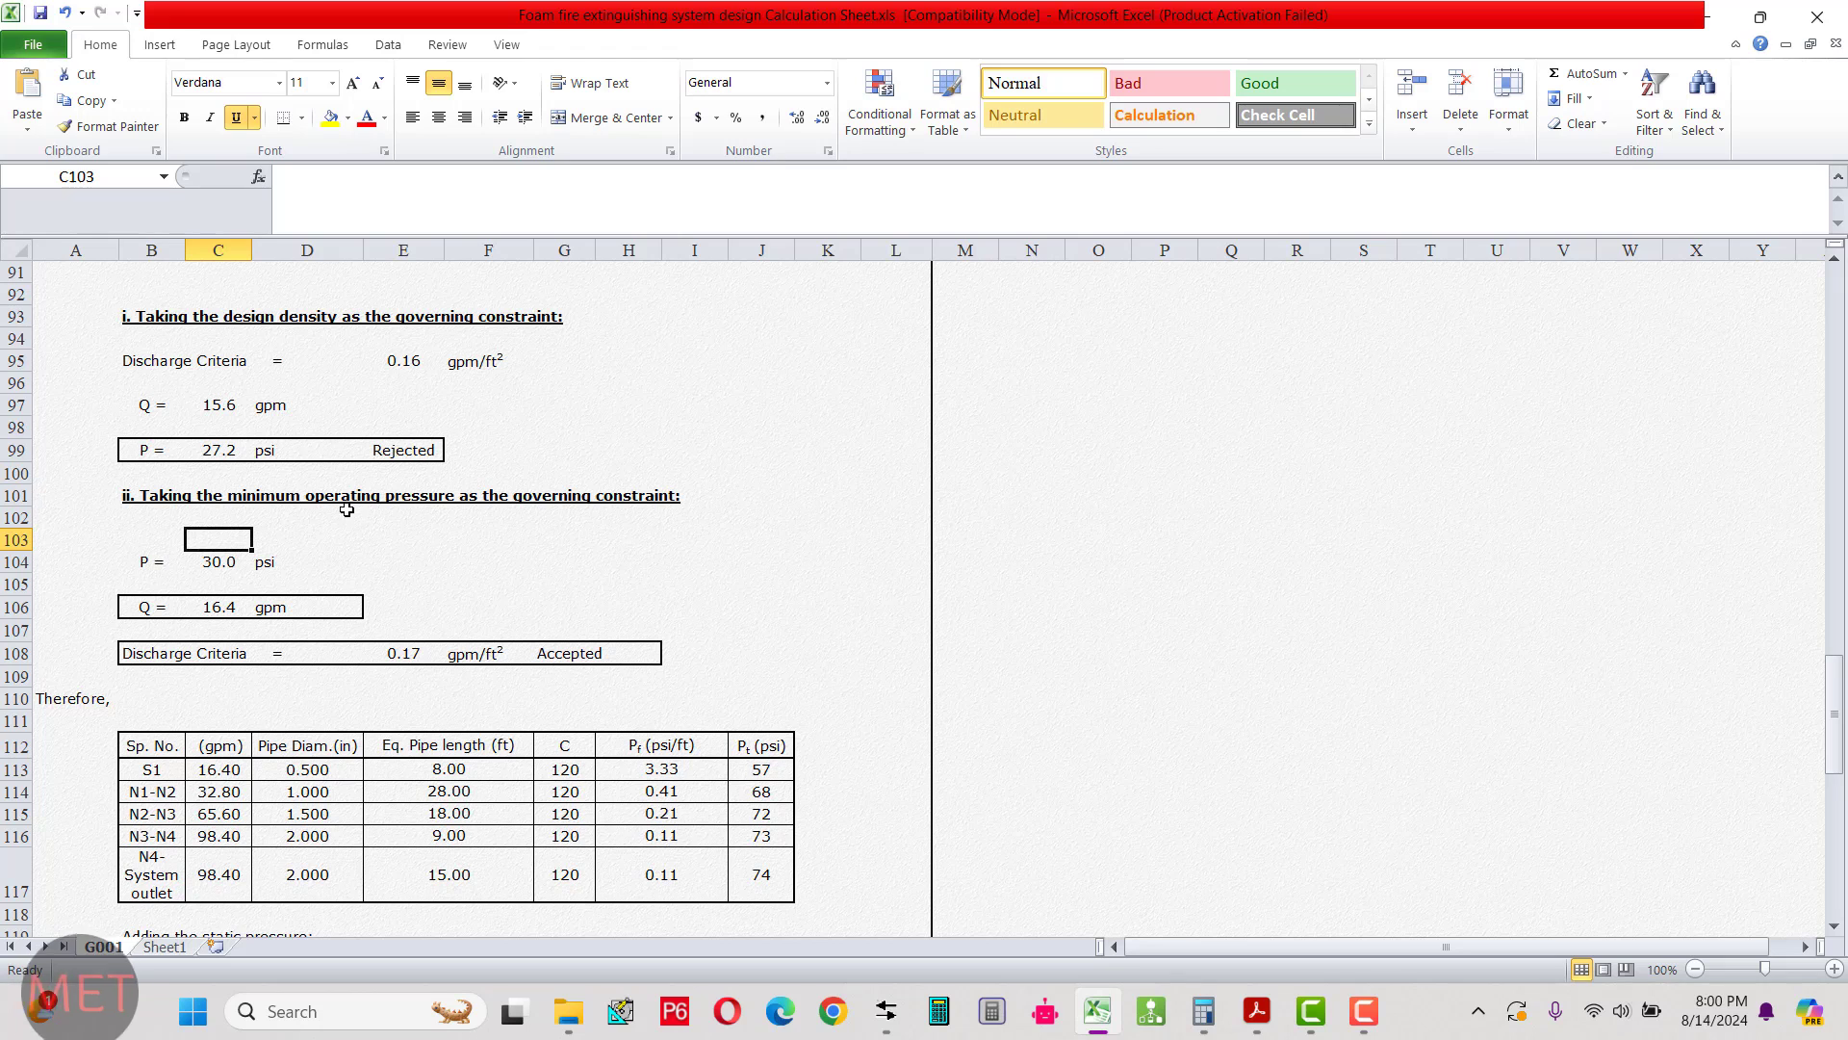
scroll(590, 524, down, 1)
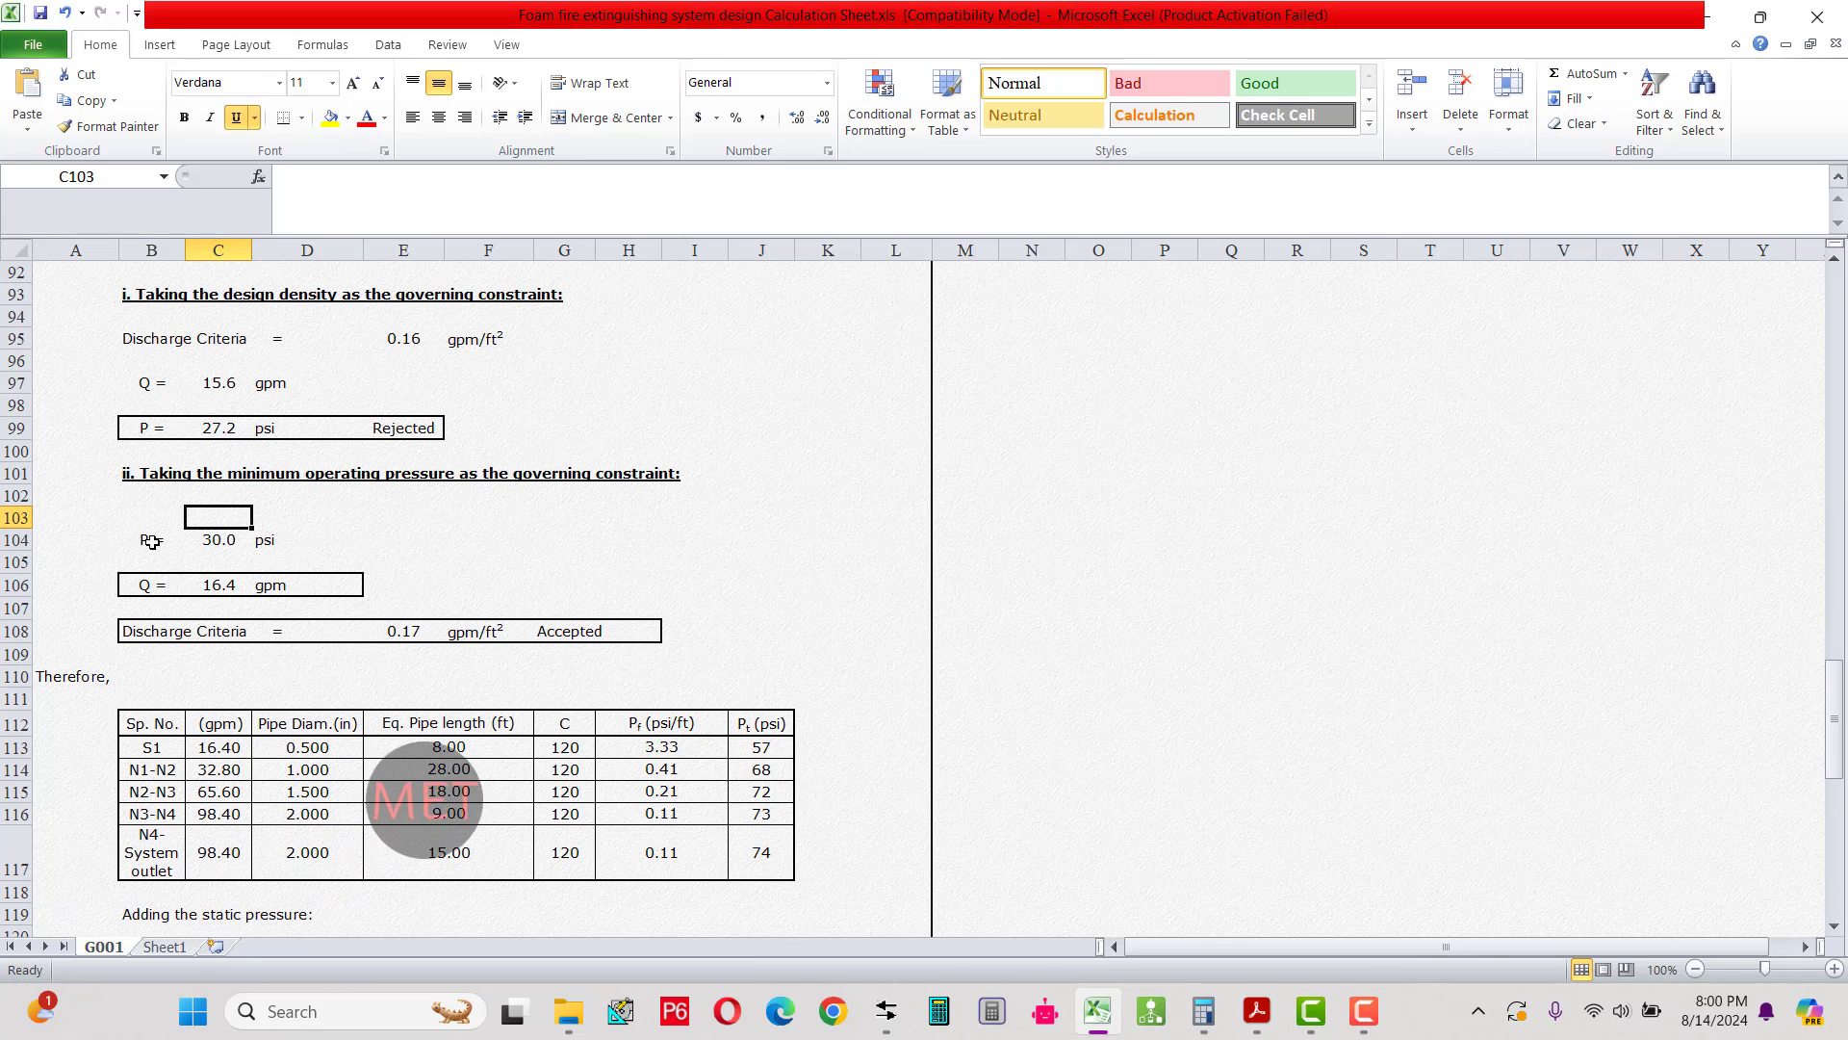
drag(144, 539, 220, 539)
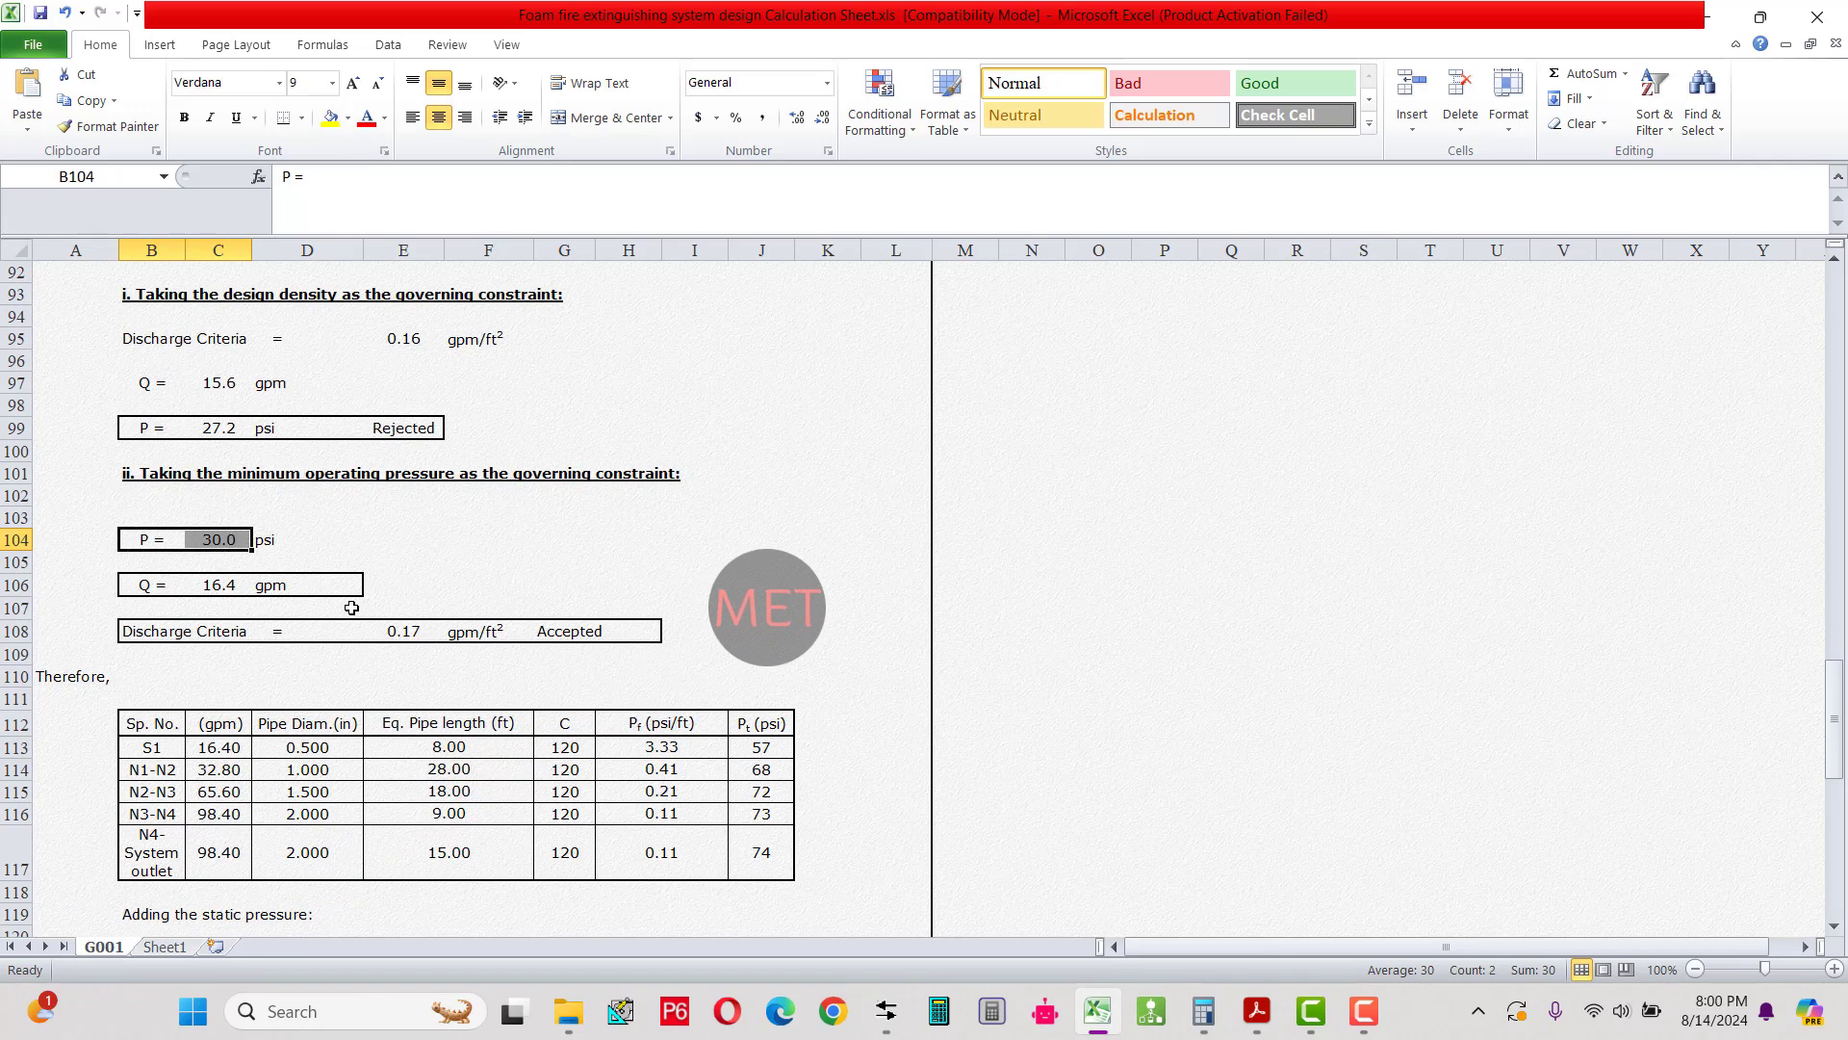
Highlight the K factor in row 87 and the flow equation in row 85, and return to the minimum operating pressure section.
scroll(352, 607, up, 3)
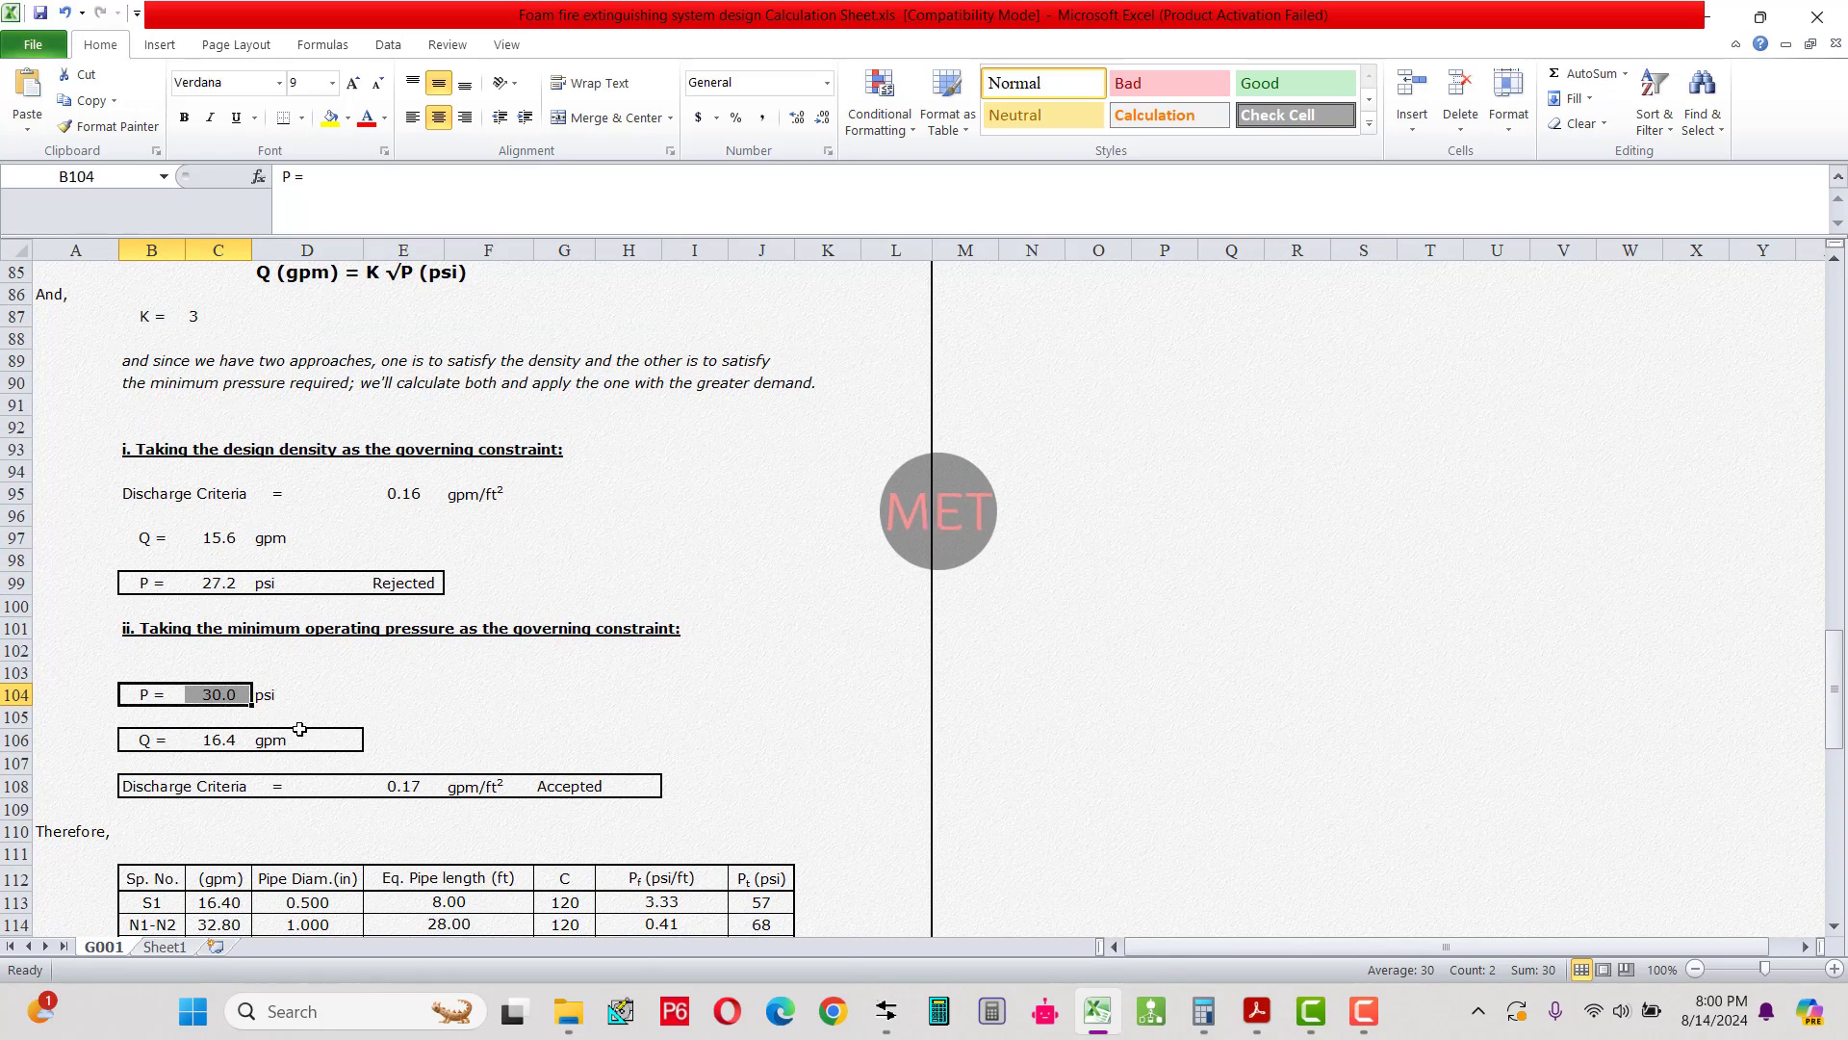
scroll(212, 674, up, 1)
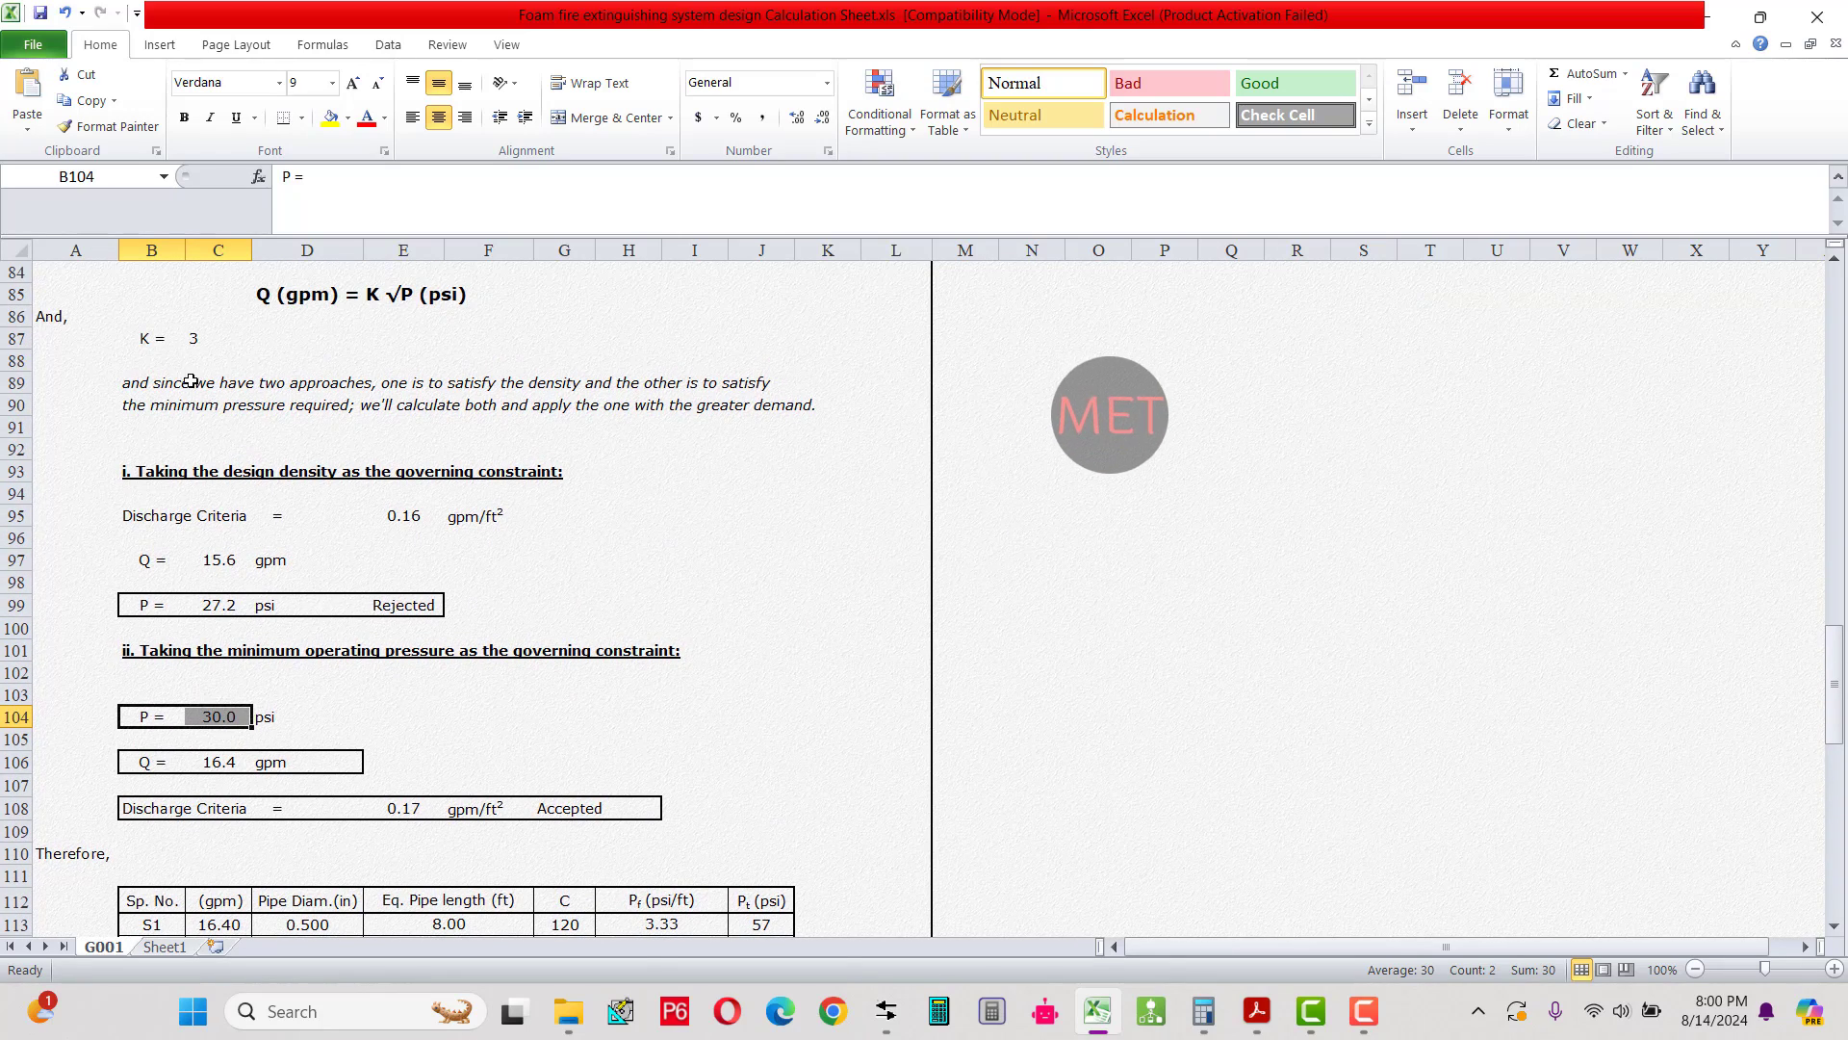
click(154, 337)
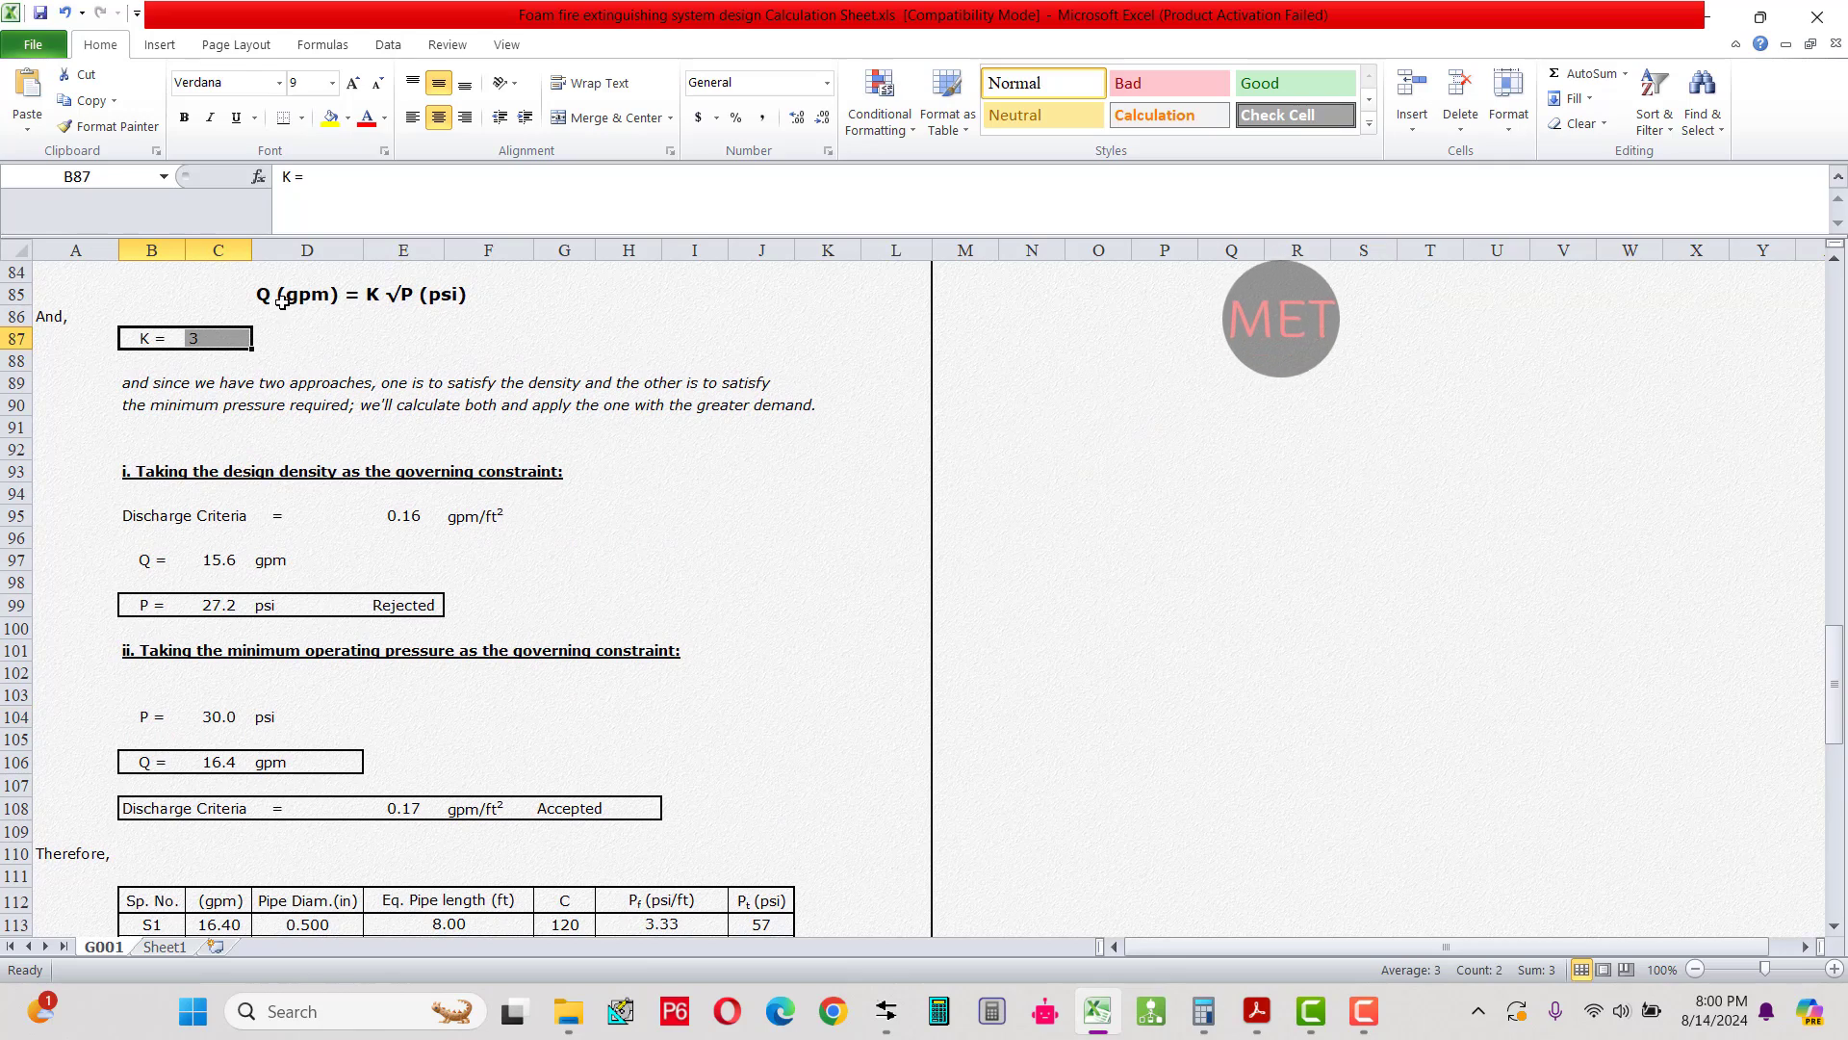
drag(274, 293, 448, 294)
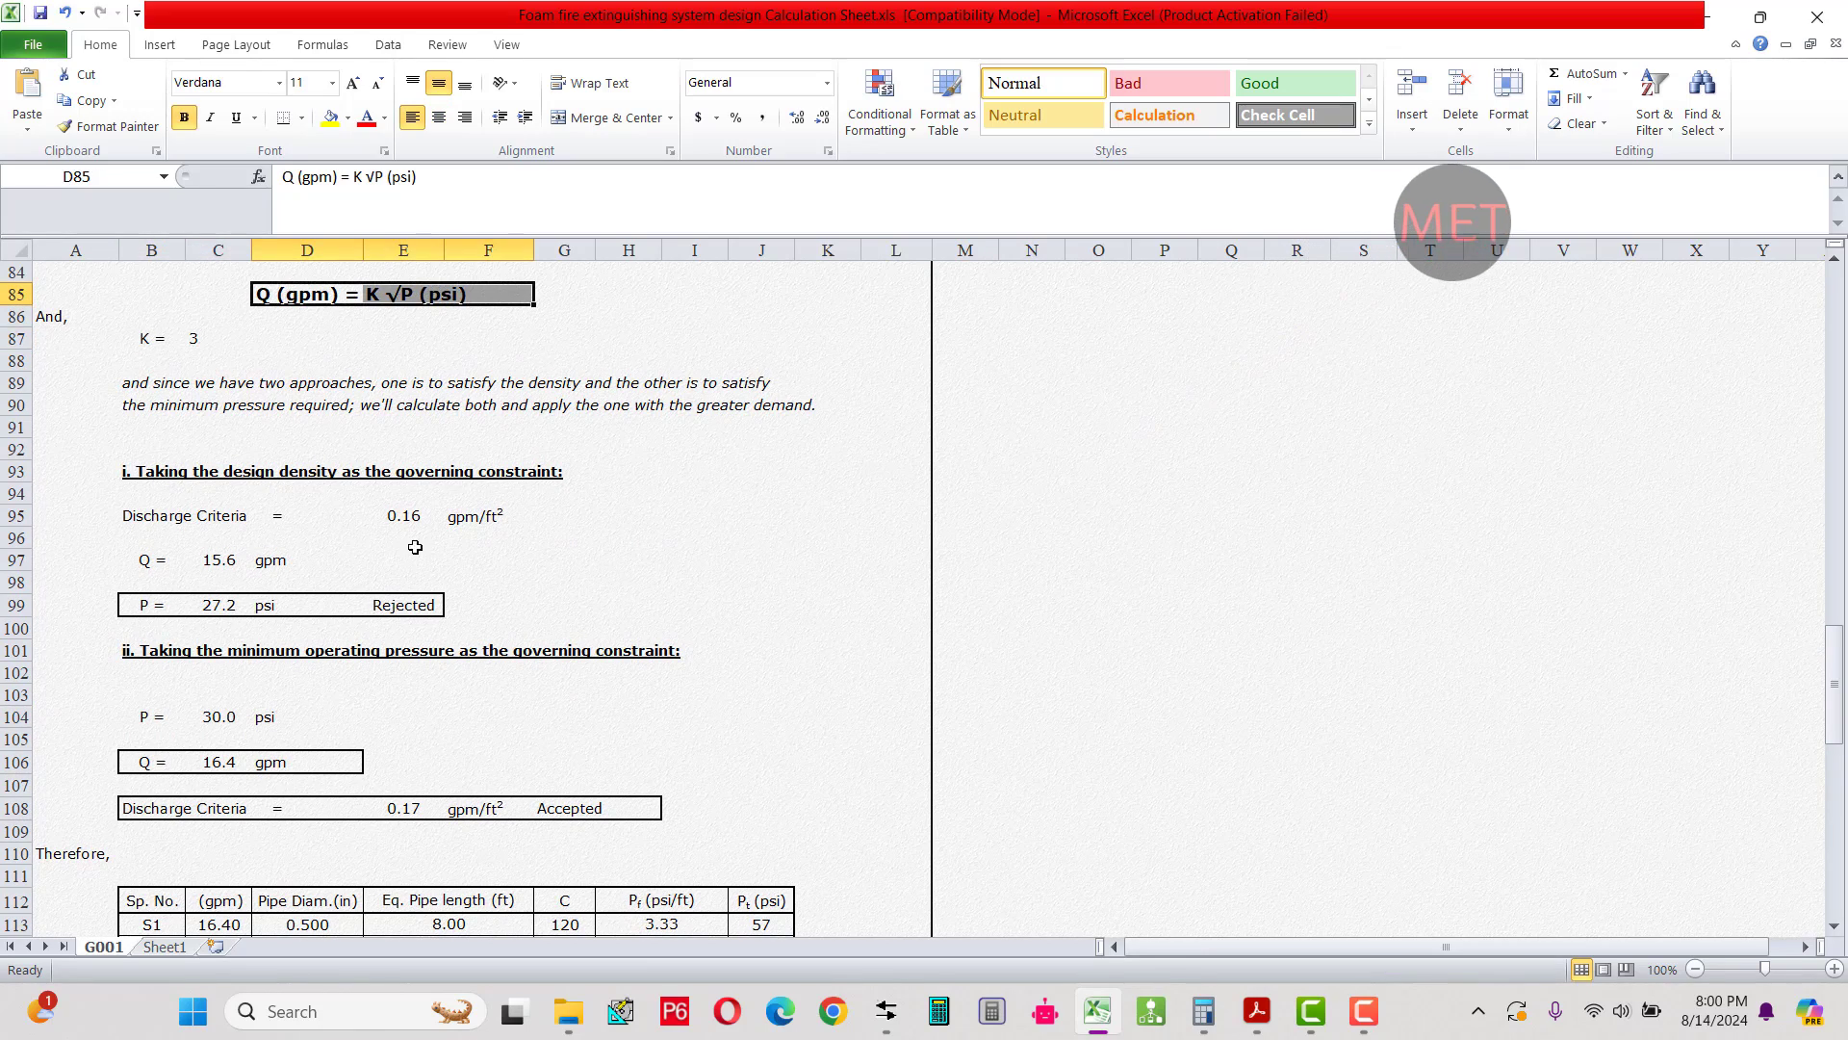
scroll(322, 719, down, 2)
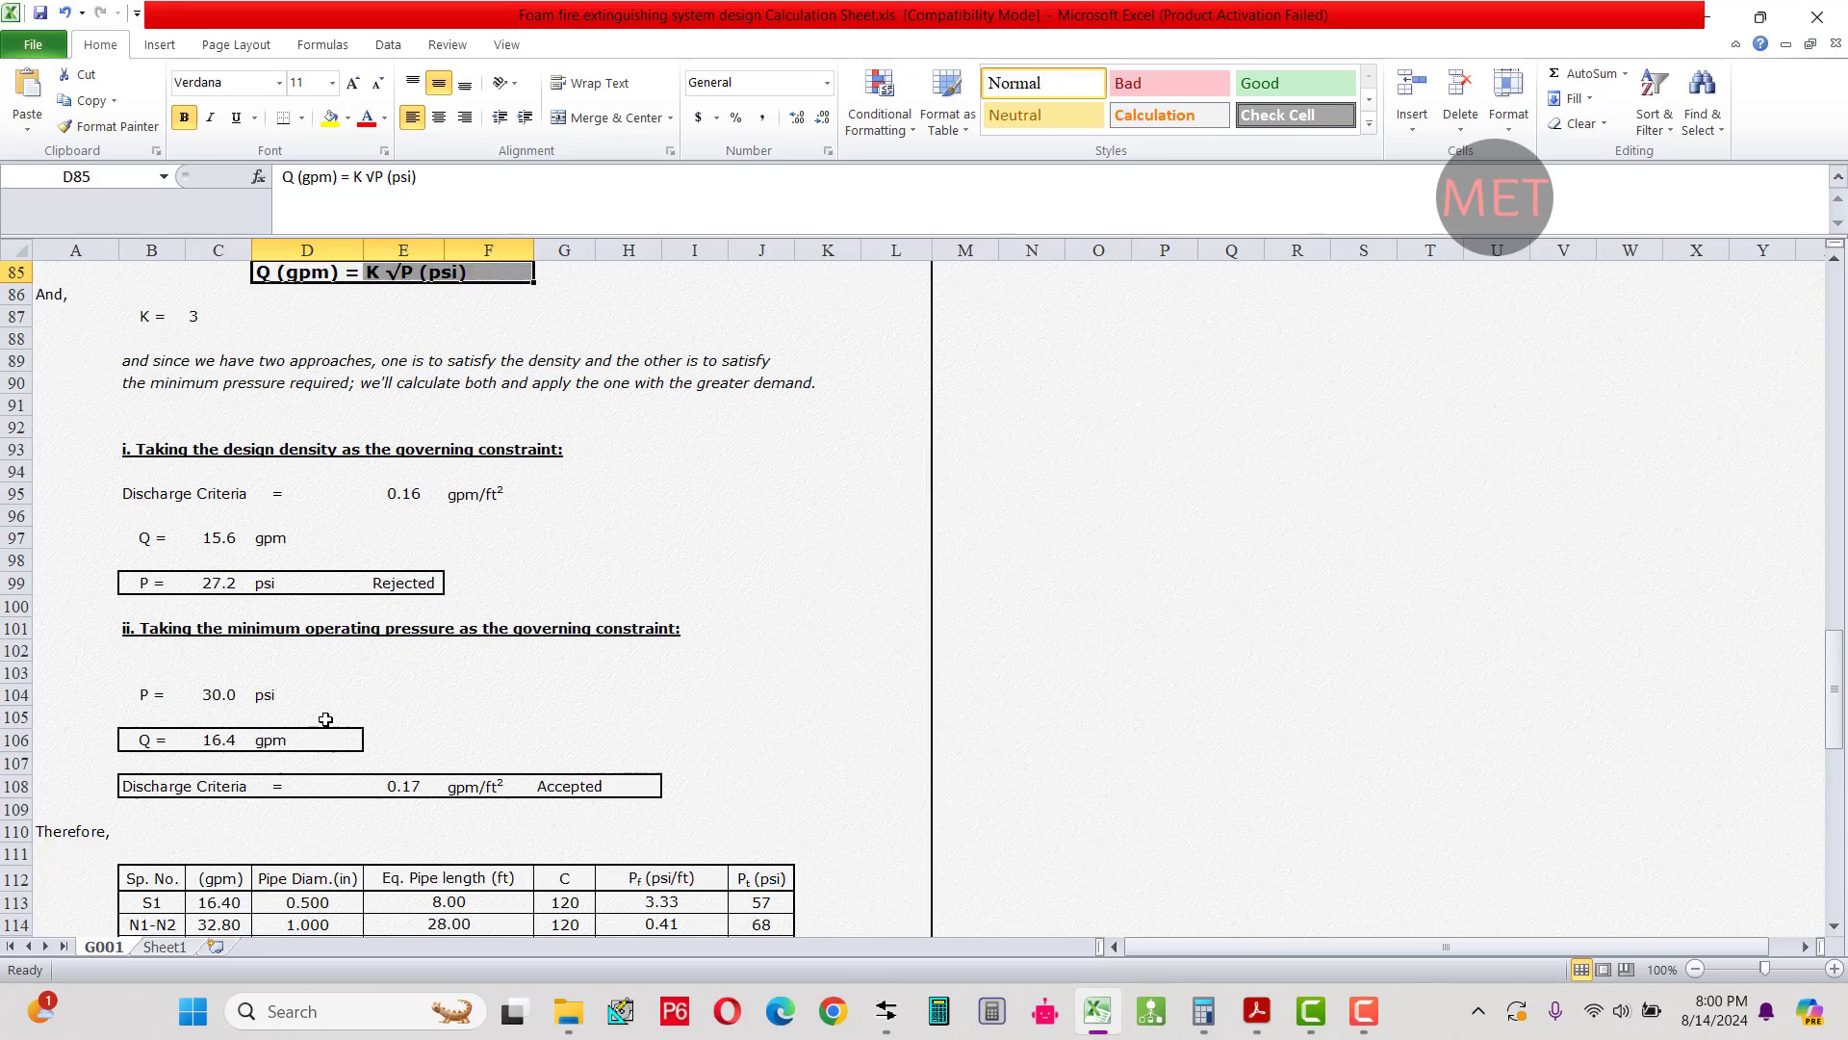
Highlight the flow Q in row 106 and the accepted discharge criteria in row 108.
click(227, 724)
scroll(231, 731, up, 4)
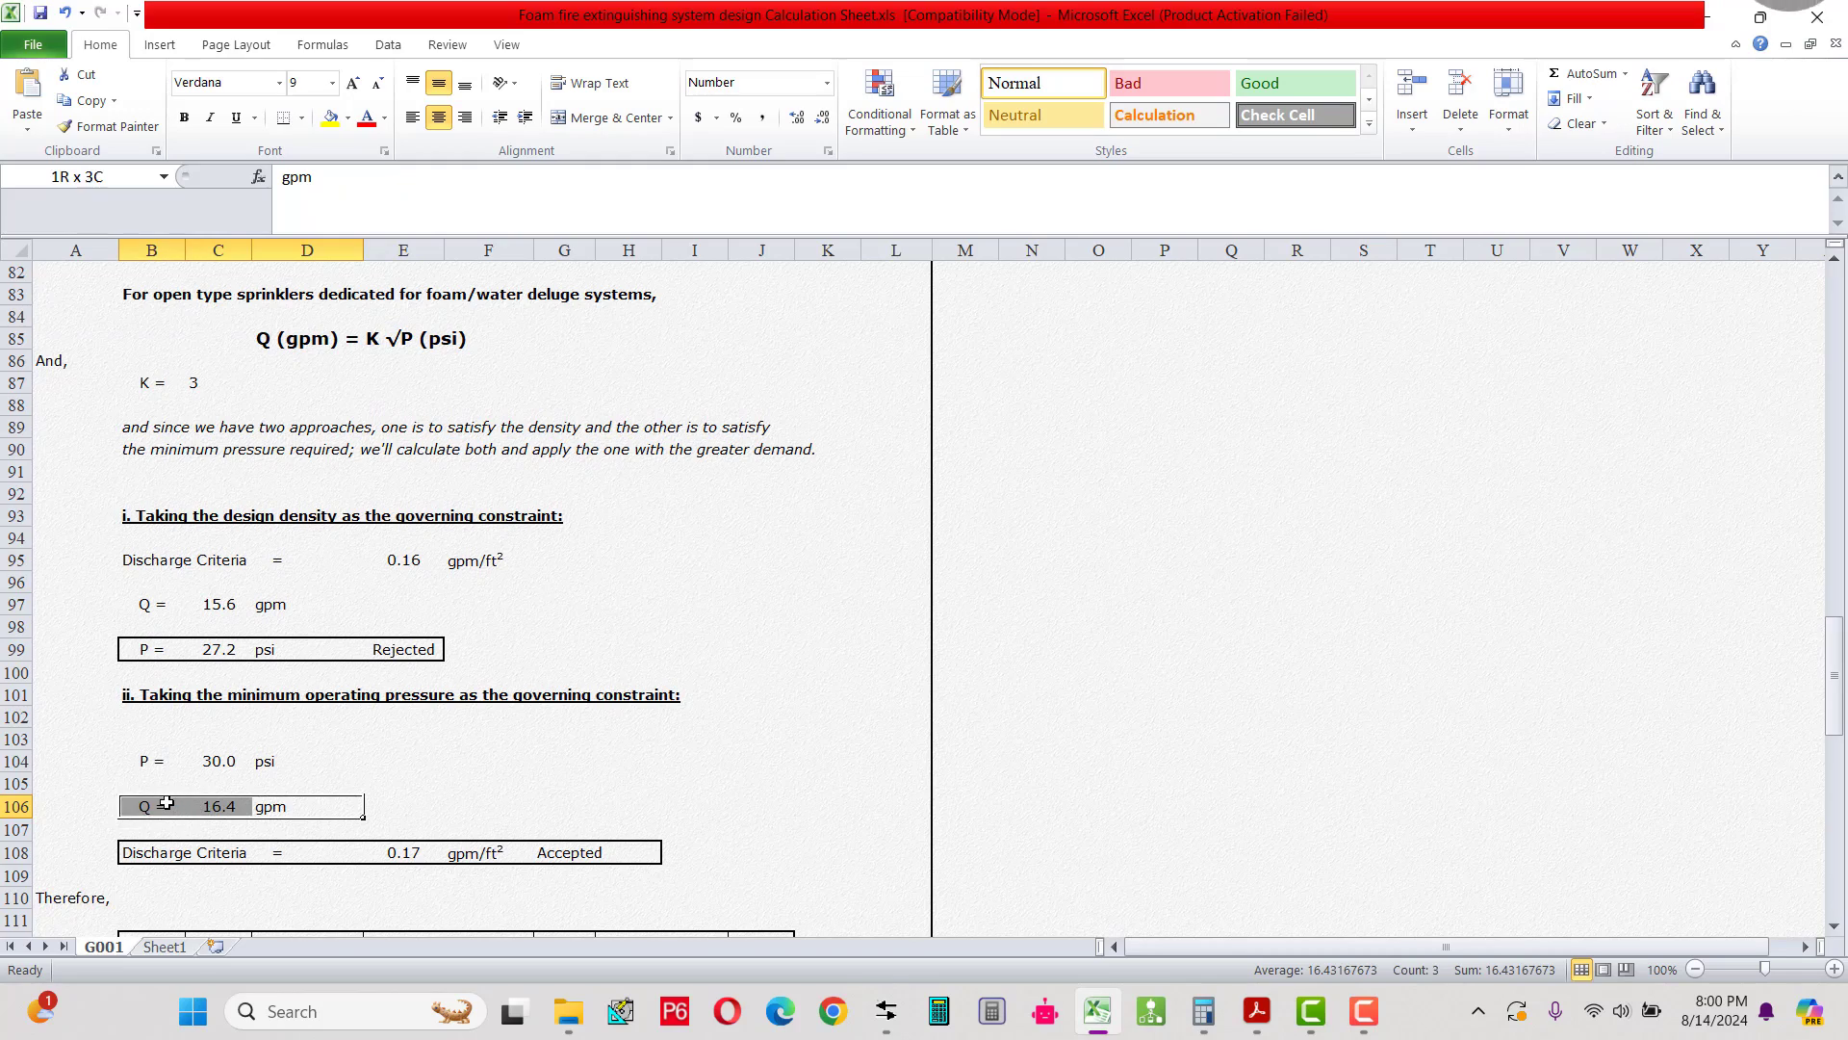
drag(165, 802, 165, 802)
scroll(166, 802, down, 2)
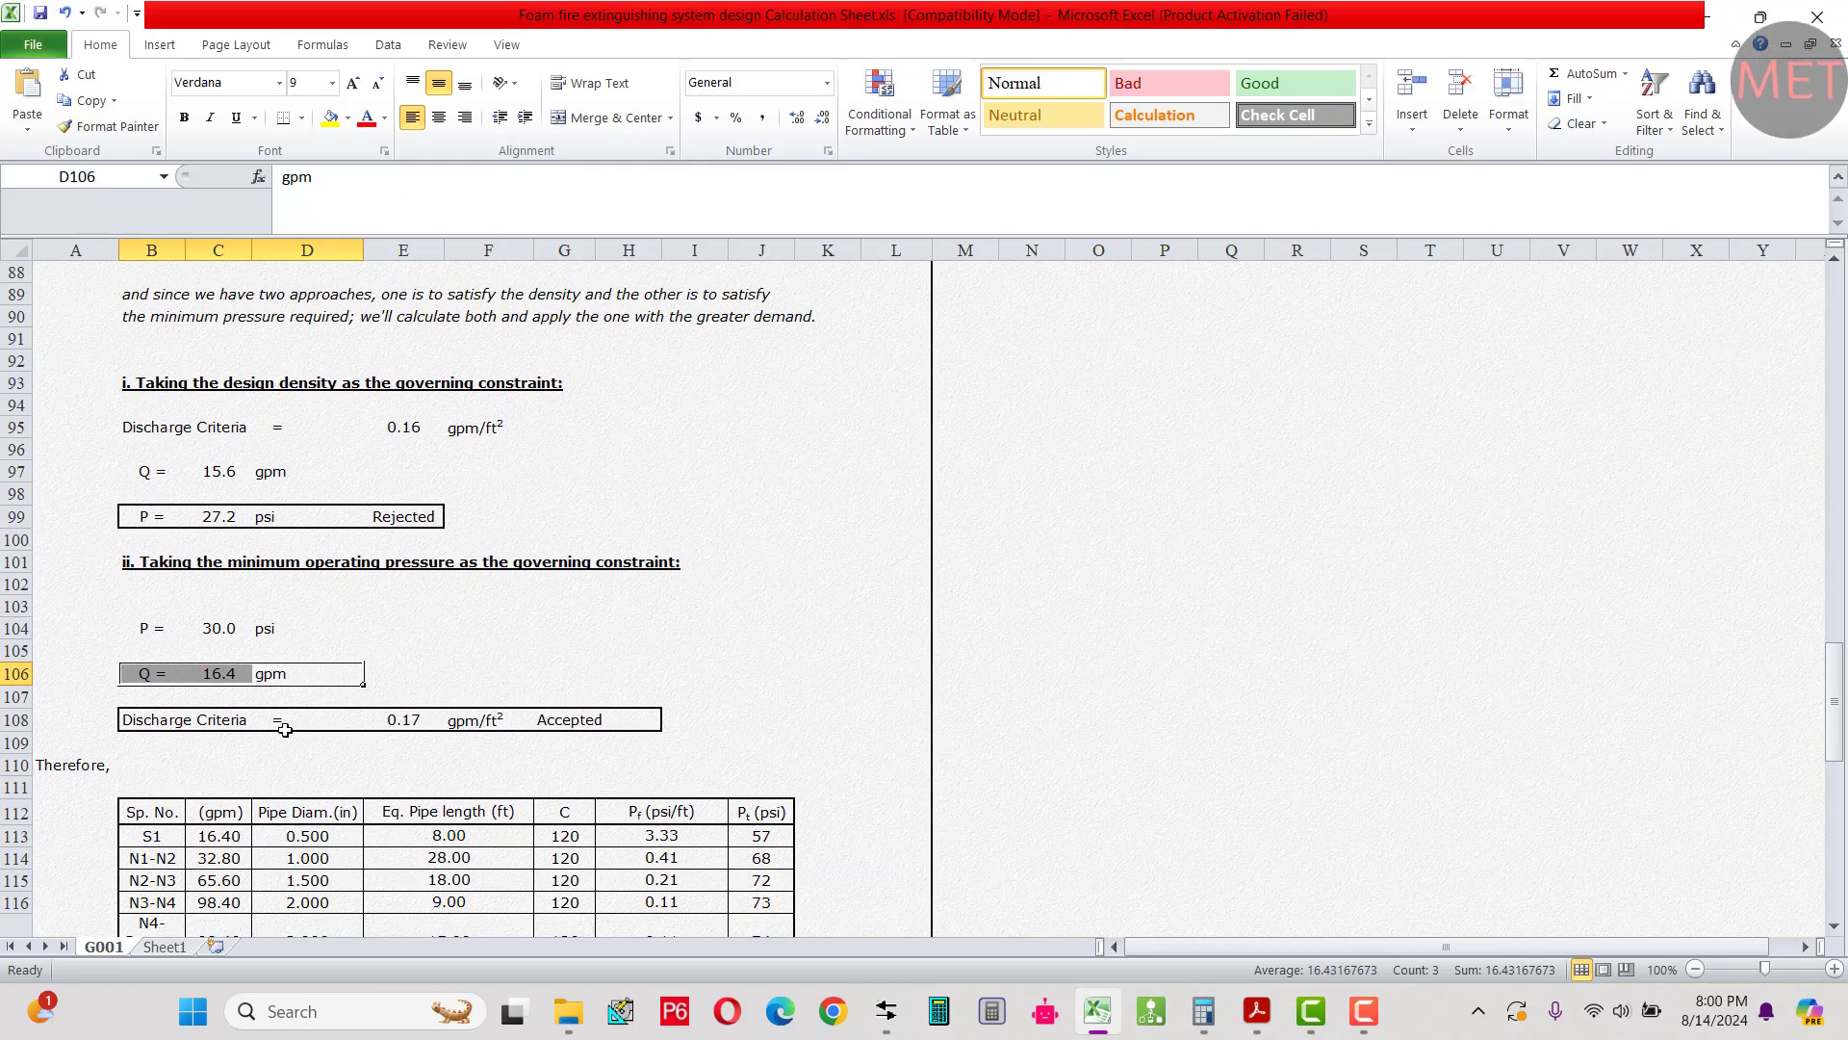
drag(274, 719, 601, 718)
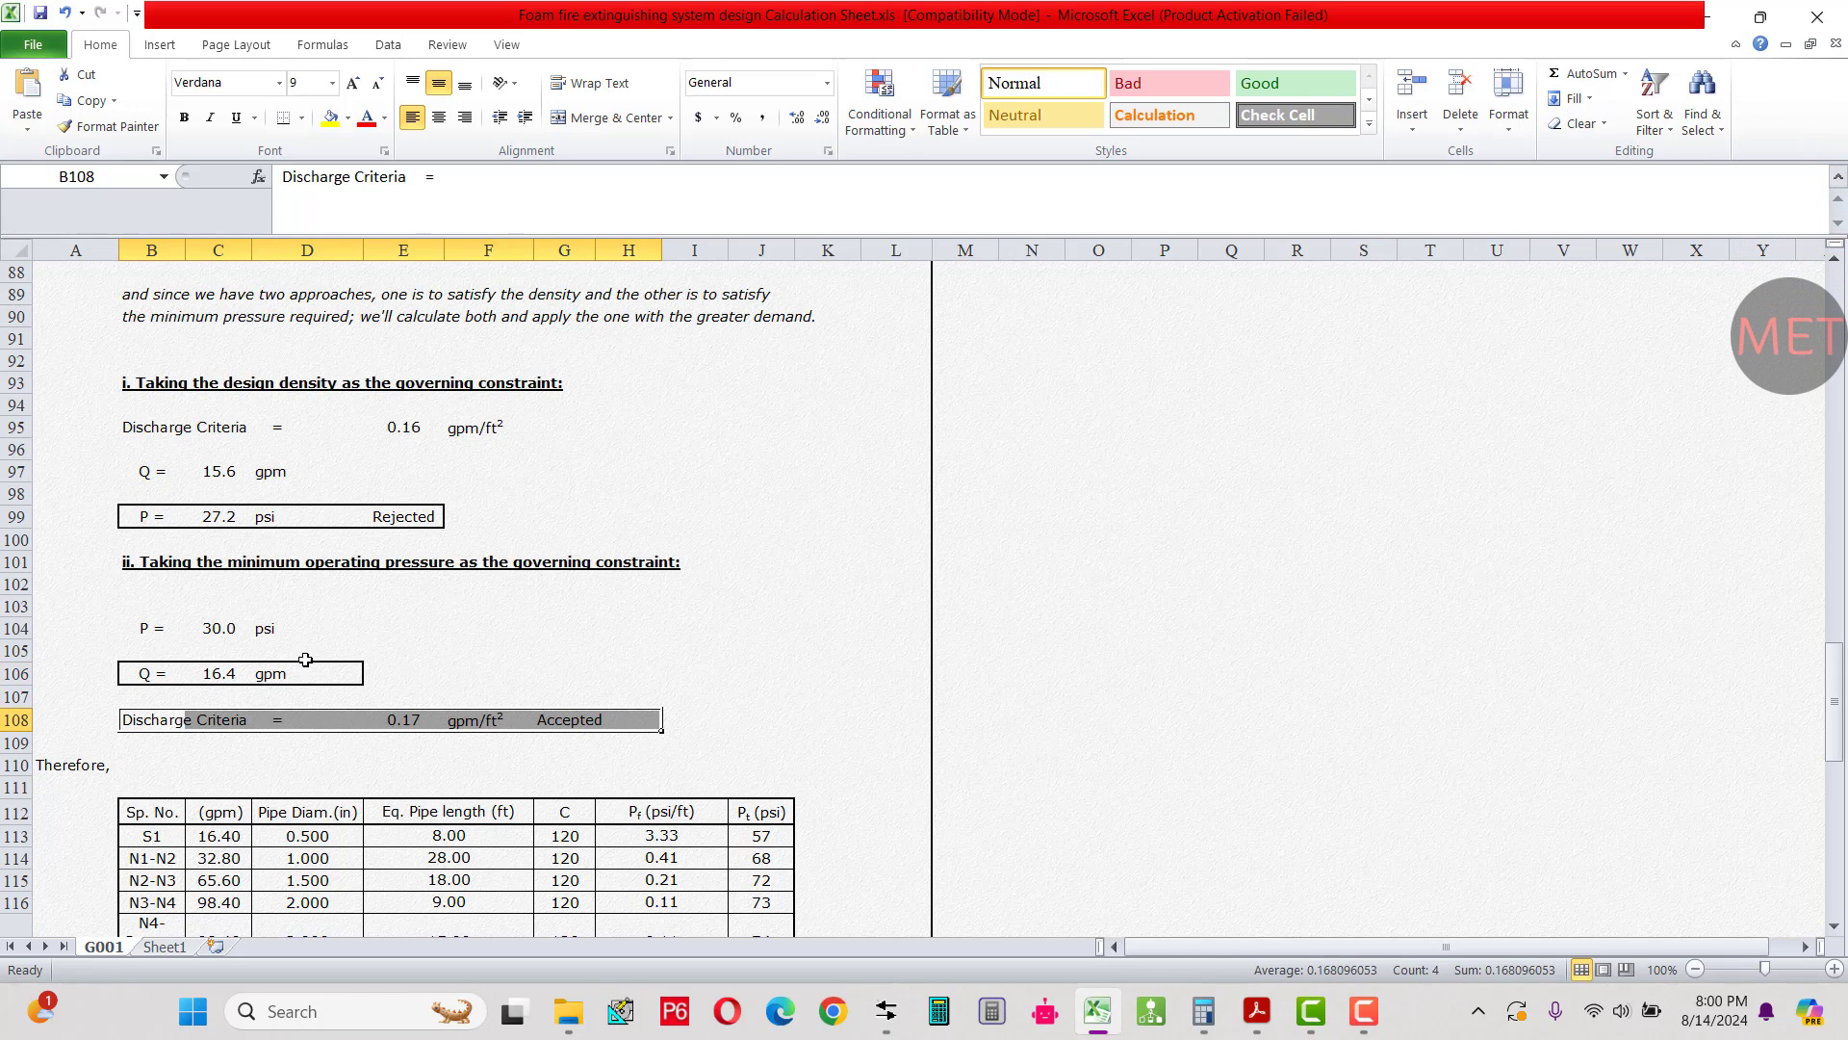
click(380, 683)
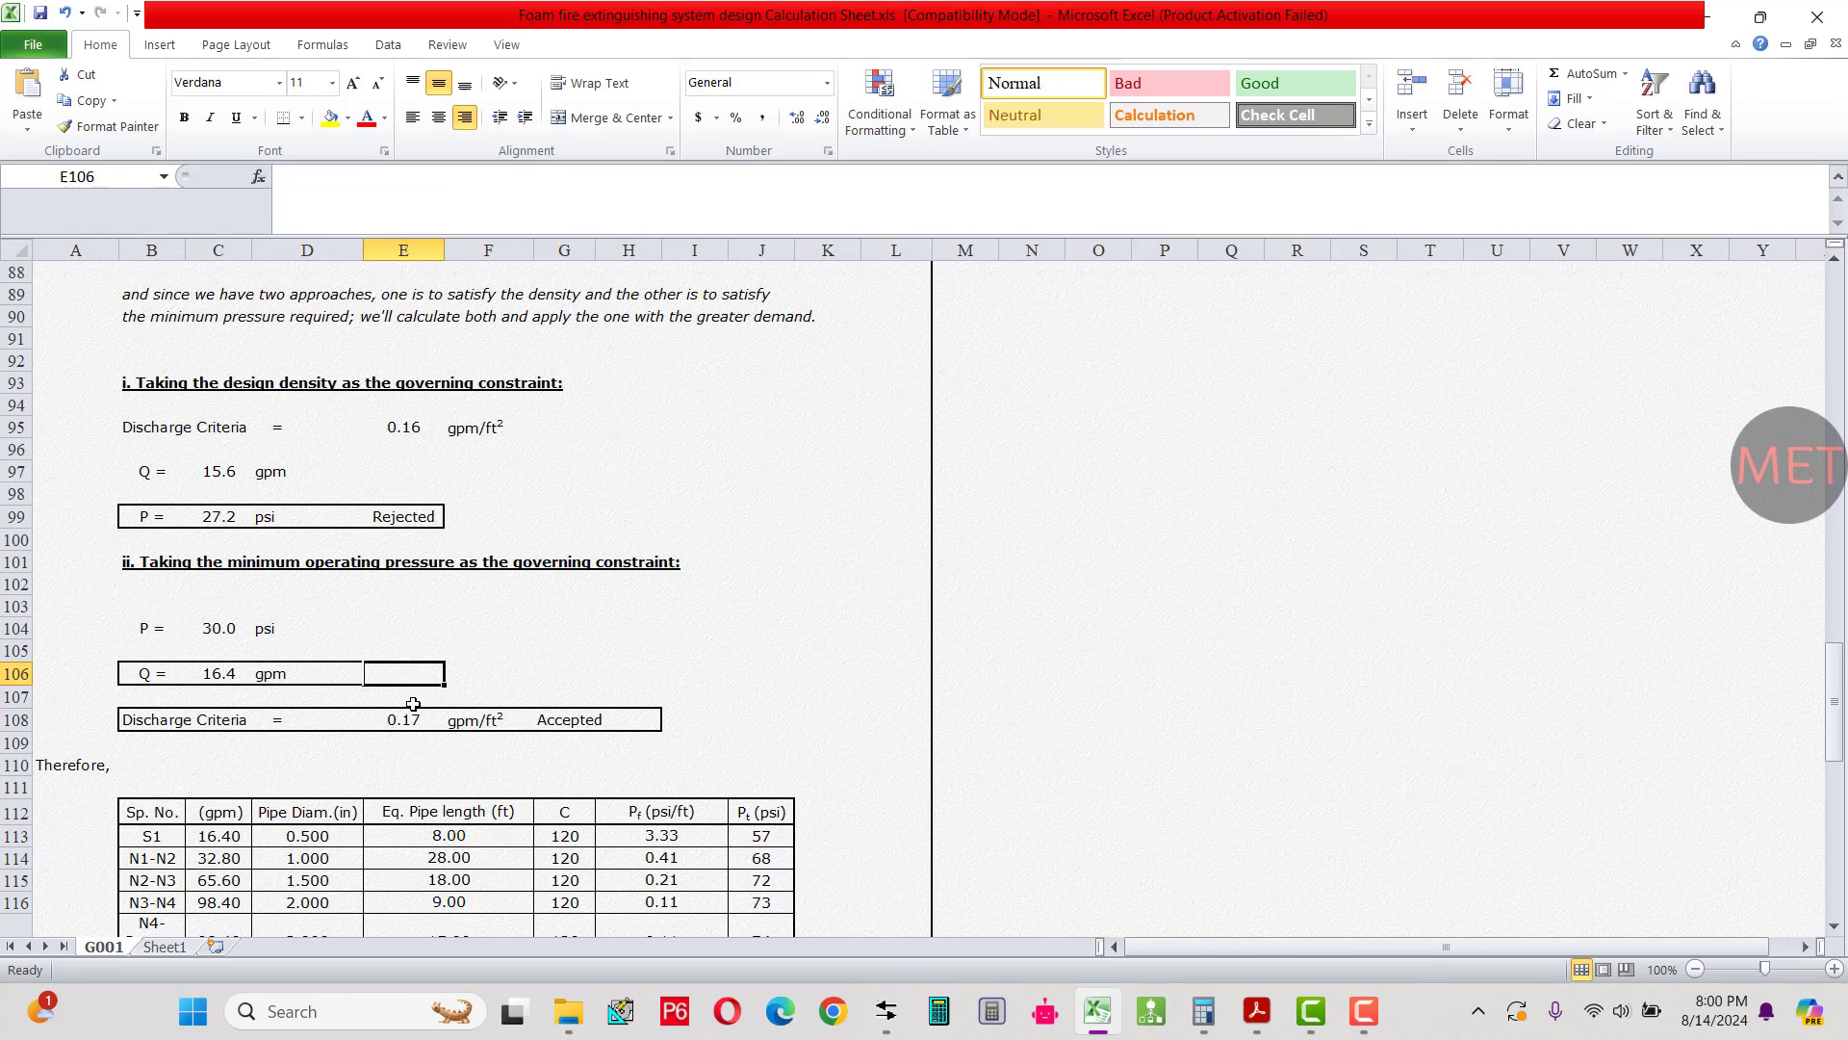
Inspect the discharge criteria formula in E108 and trace its reference to the coverage area per sprinkler in H70.
double_click(412, 722)
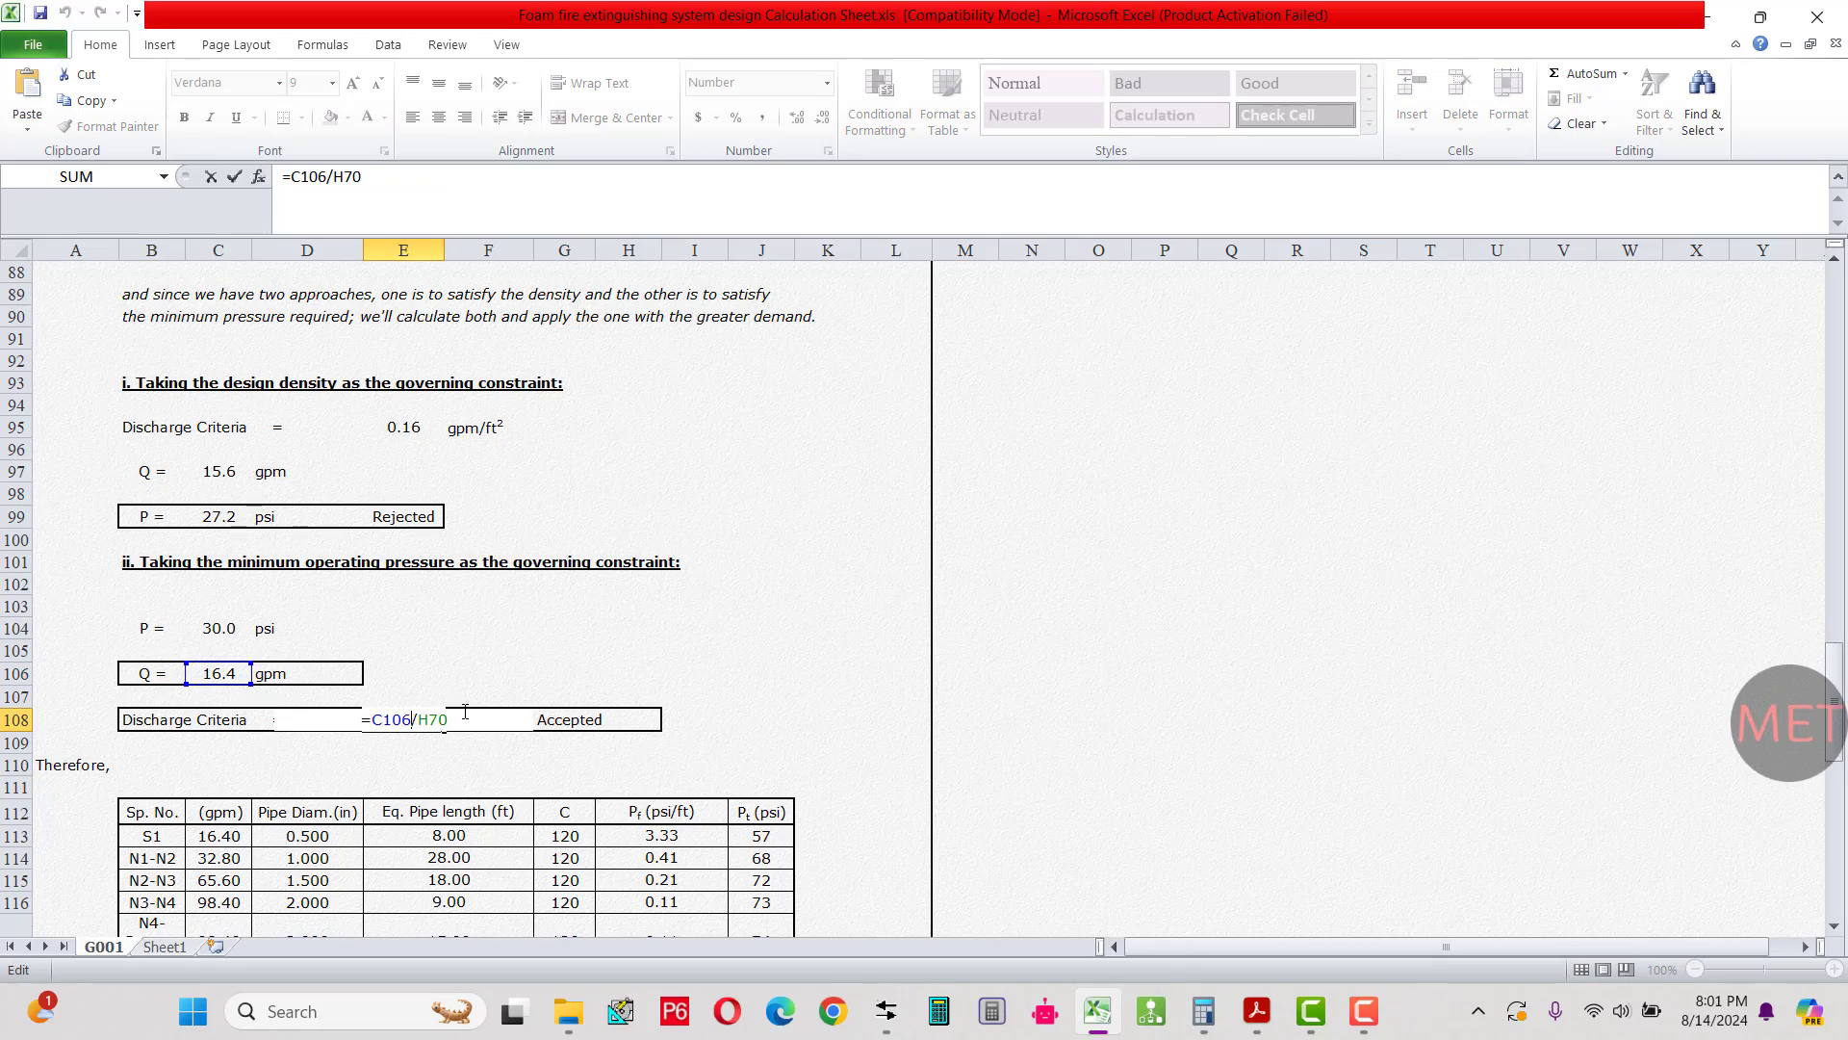
scroll(465, 712, up, 9)
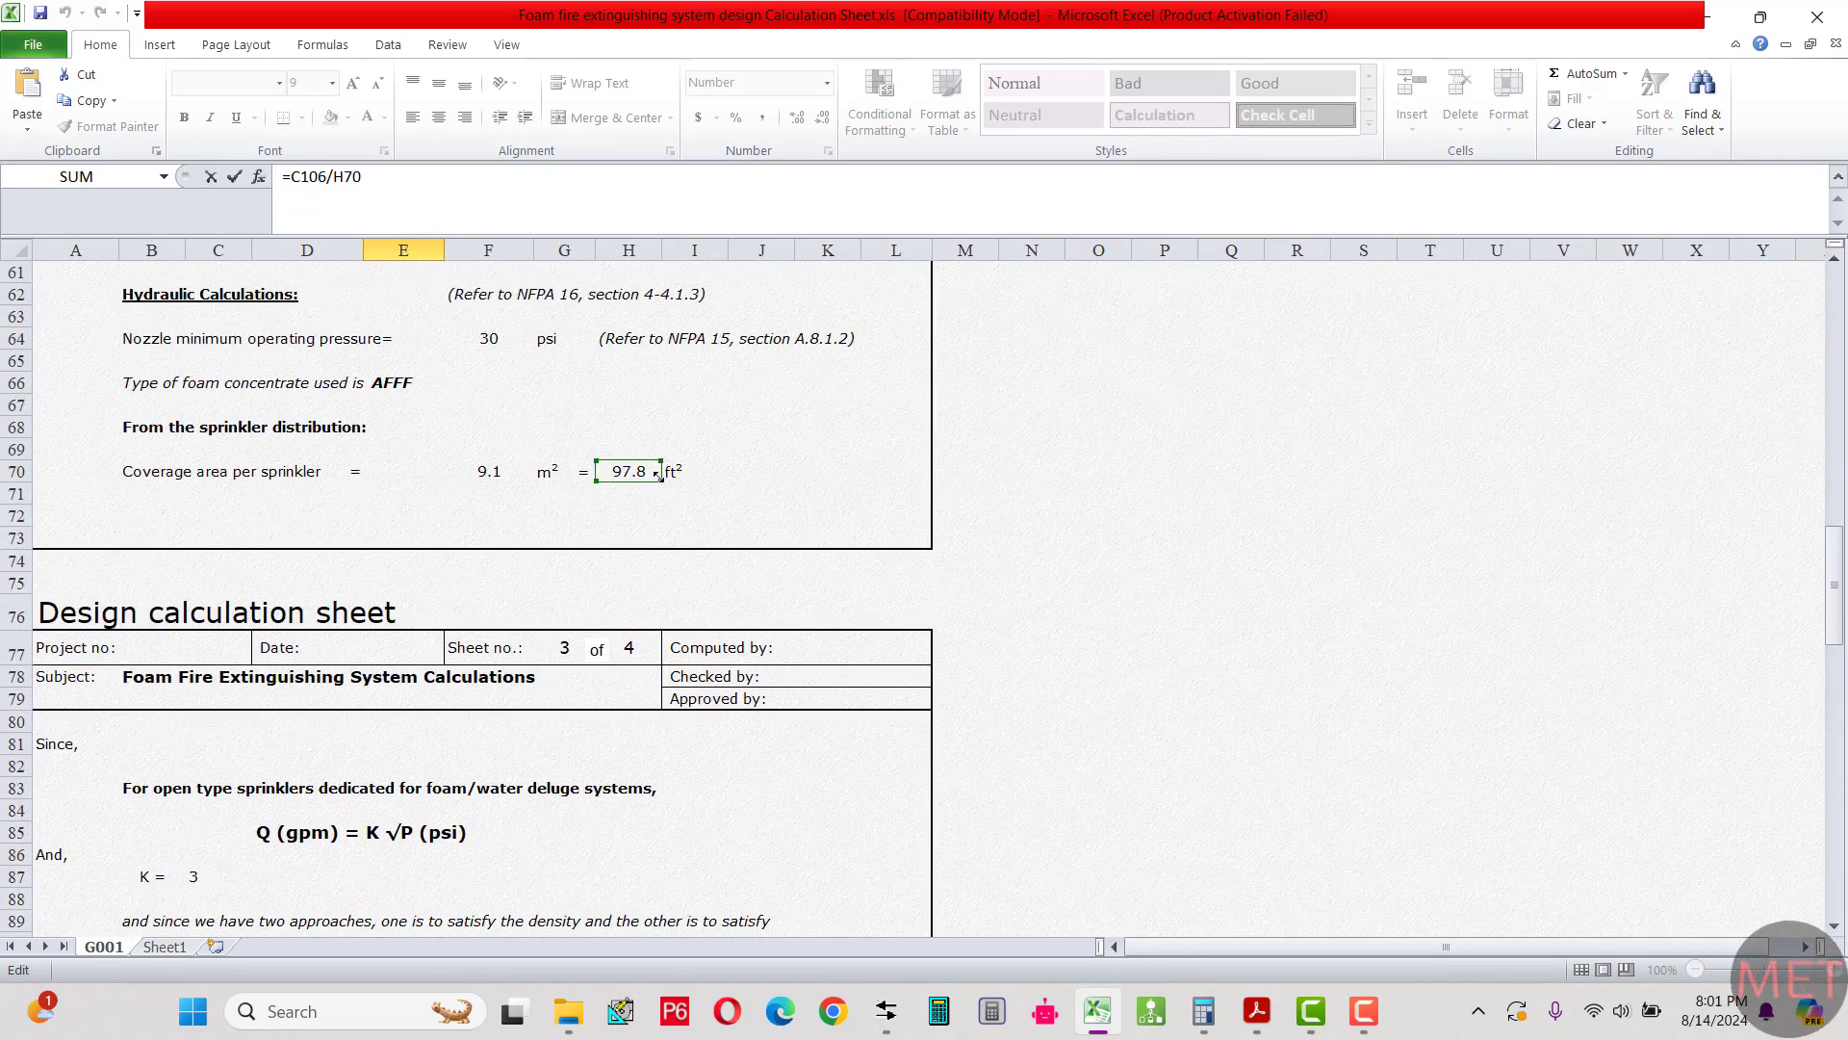
scroll(627, 659, down, 3)
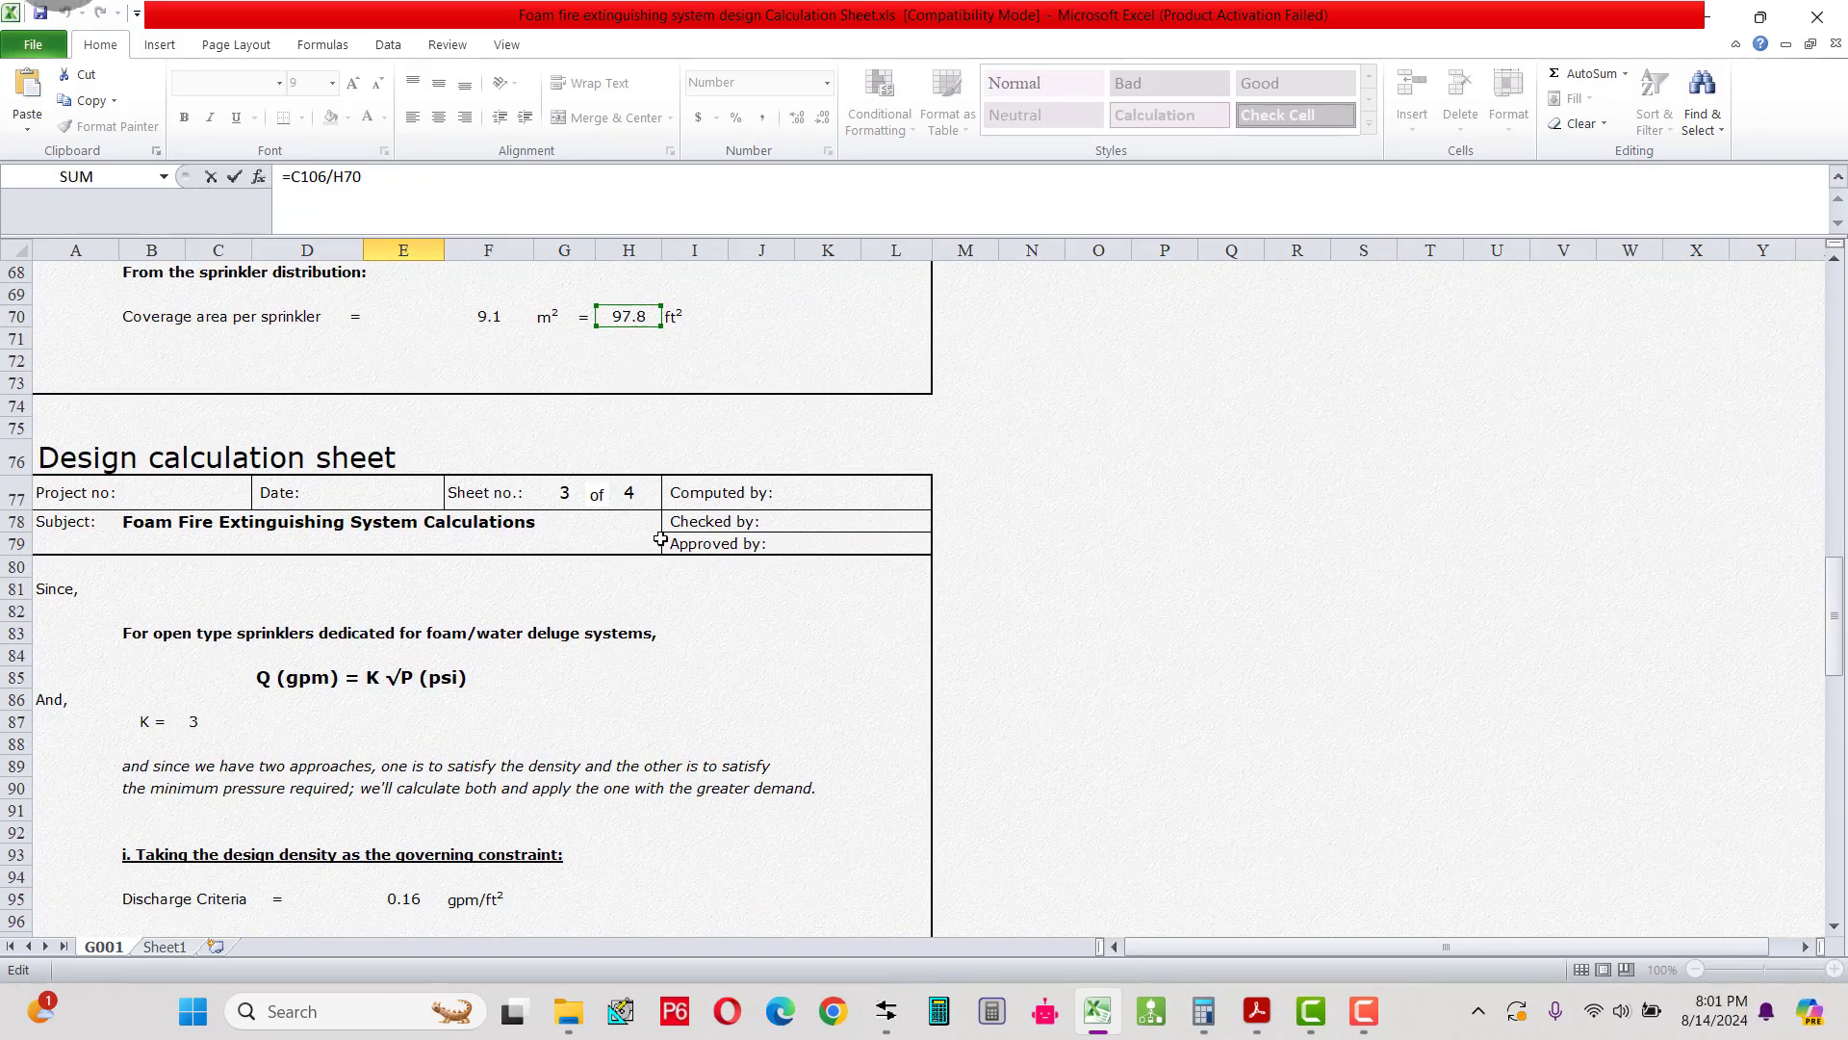
scroll(660, 539, down, 4)
key(Return)
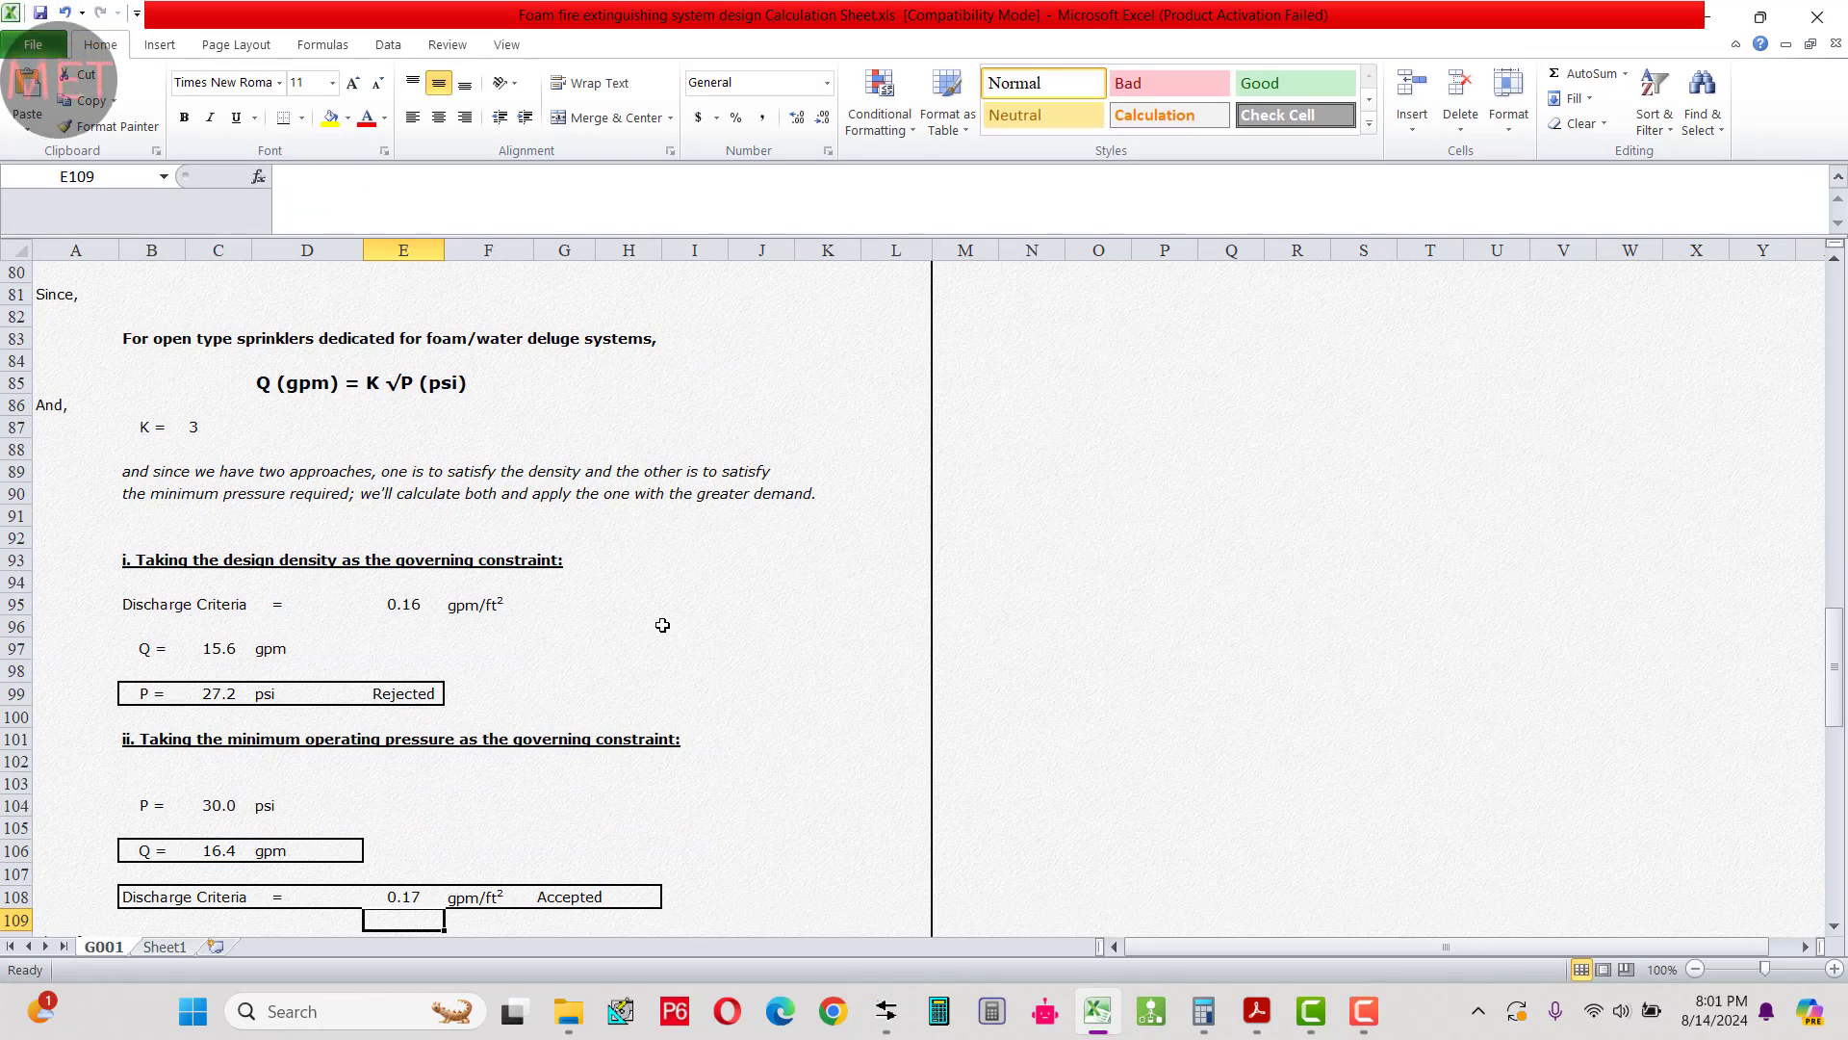
Switch to Calculator and divide 16.4 by 97.8 to check the discharge criteria.
scroll(673, 634, down, 1)
scroll(1286, 807, down, 1)
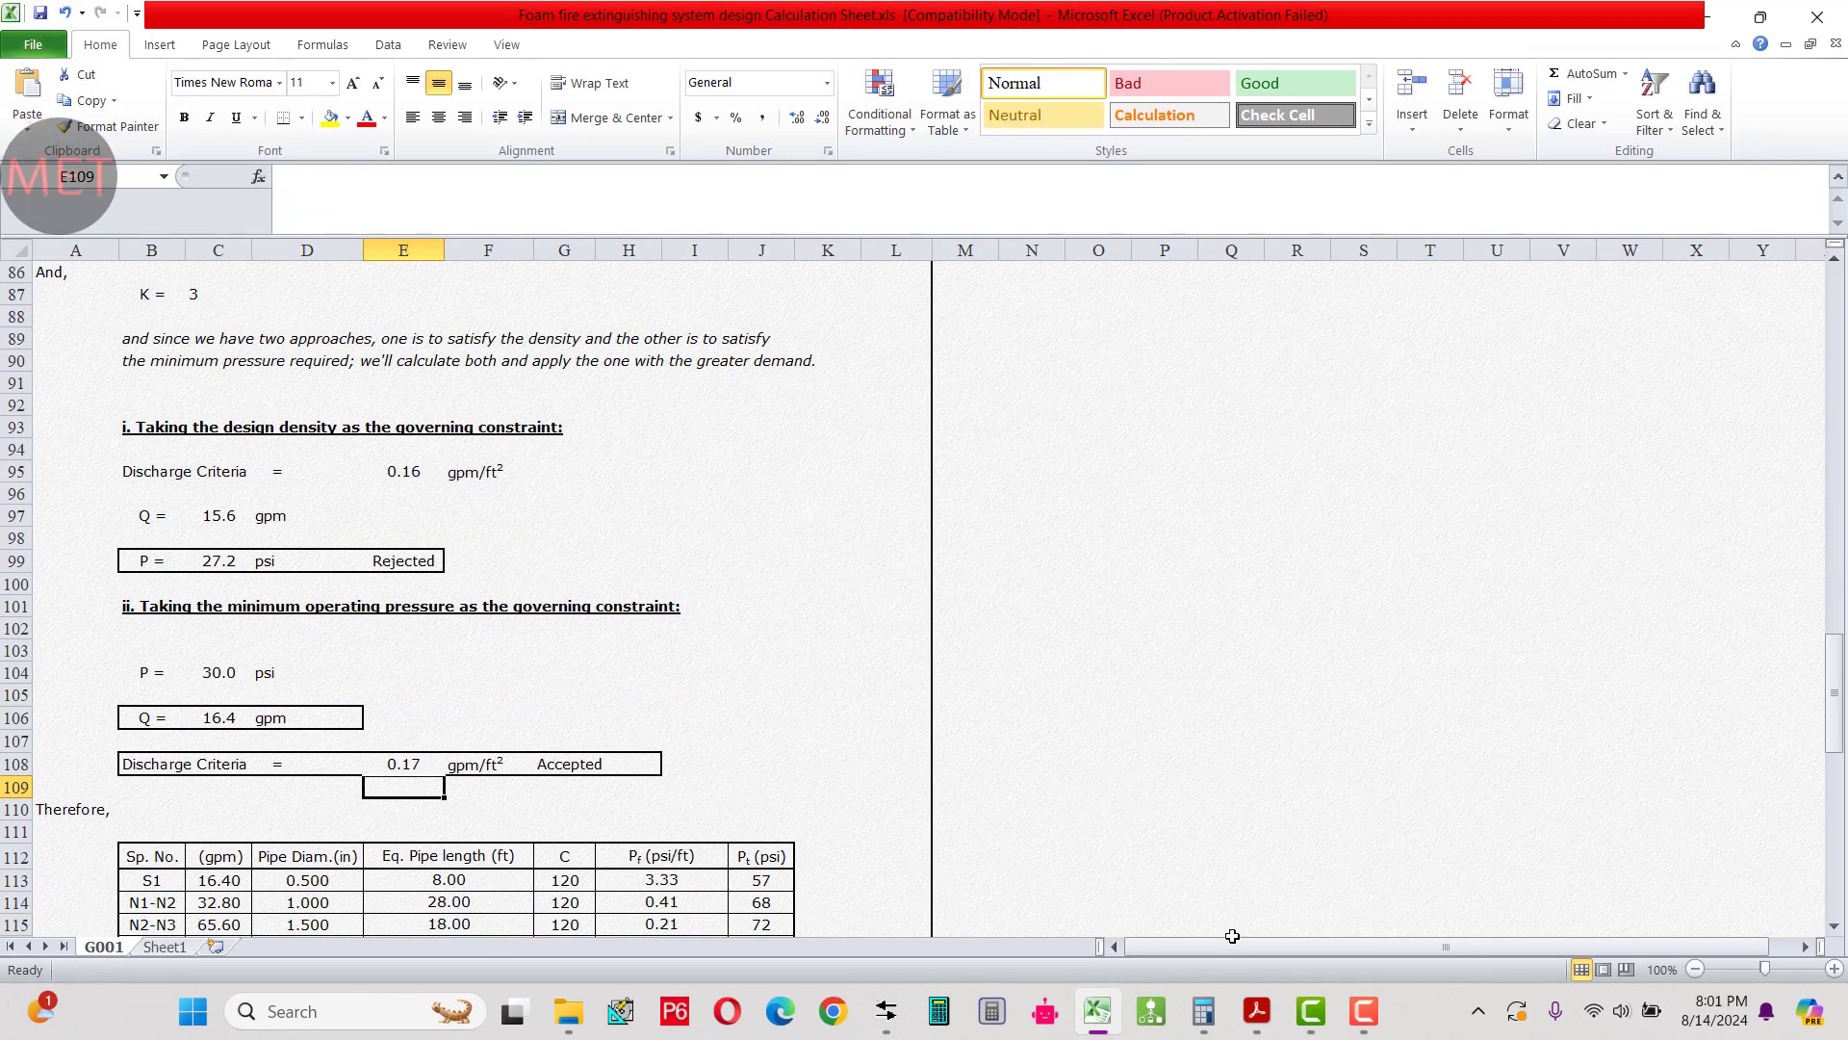
click(1203, 1010)
text(16.4)
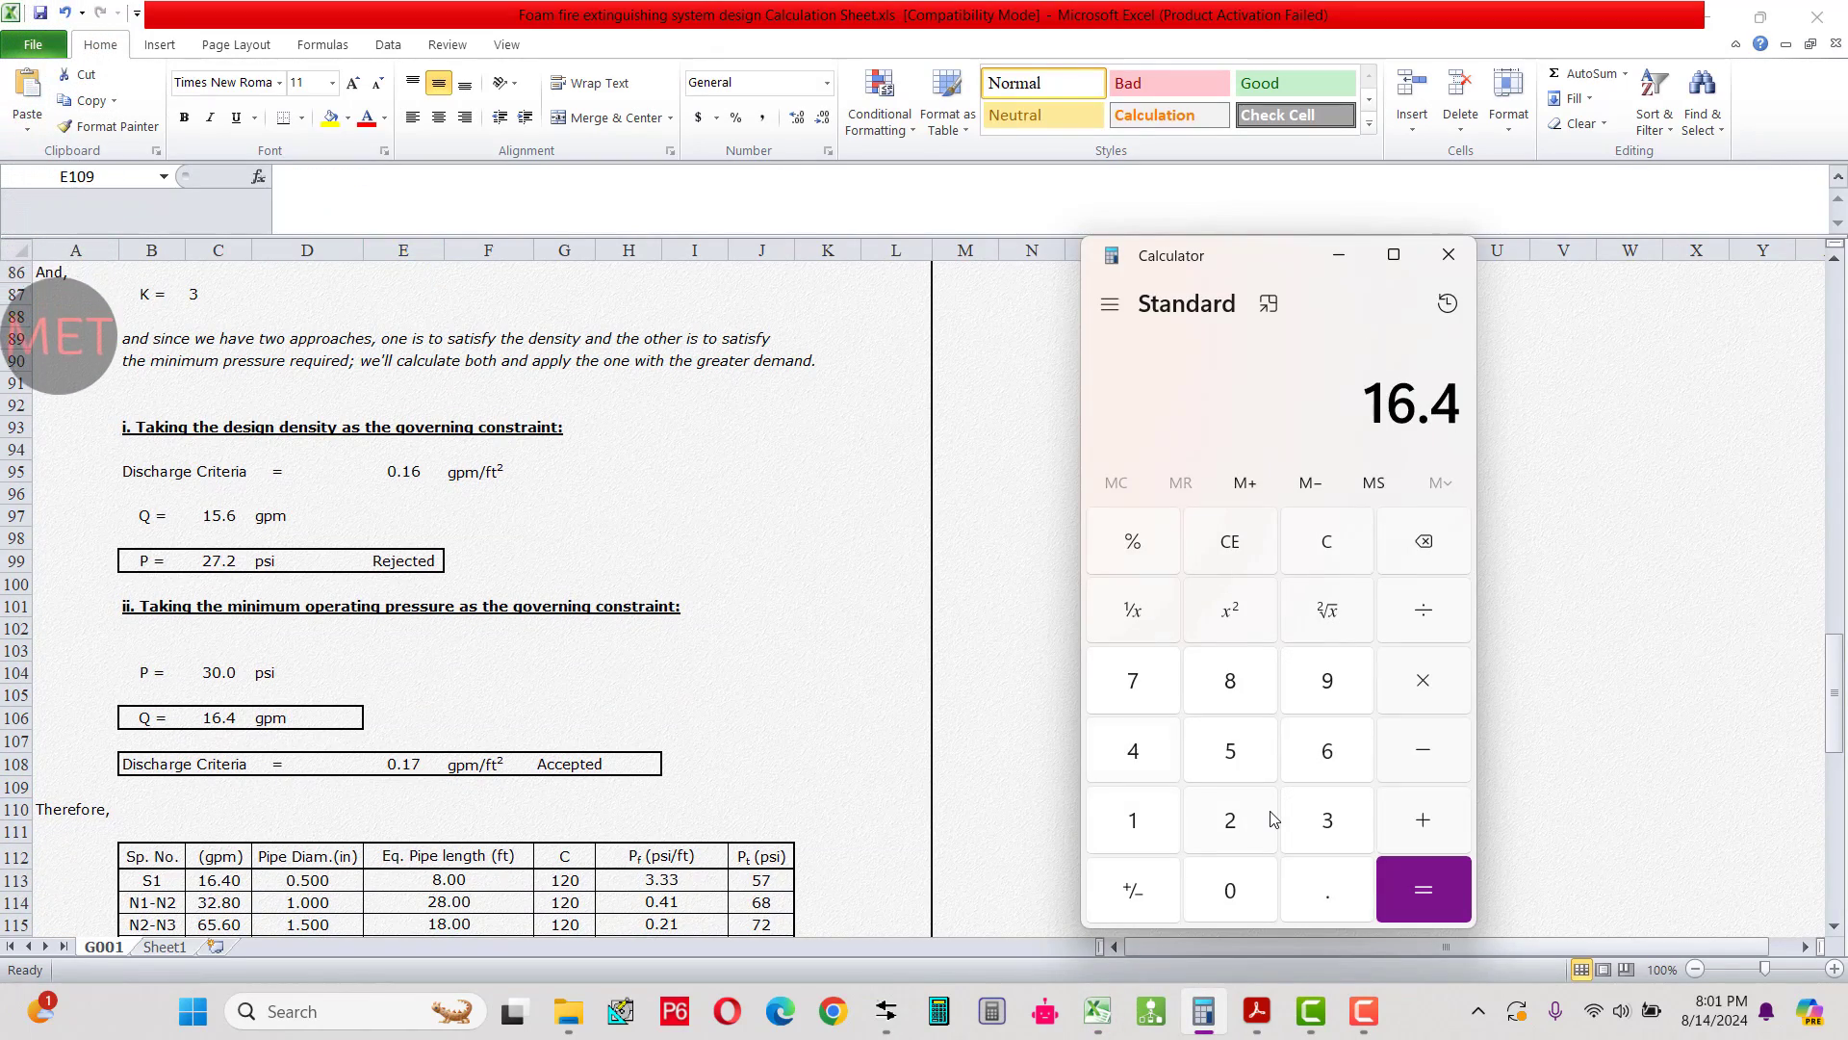
text( ÷ 97.8)
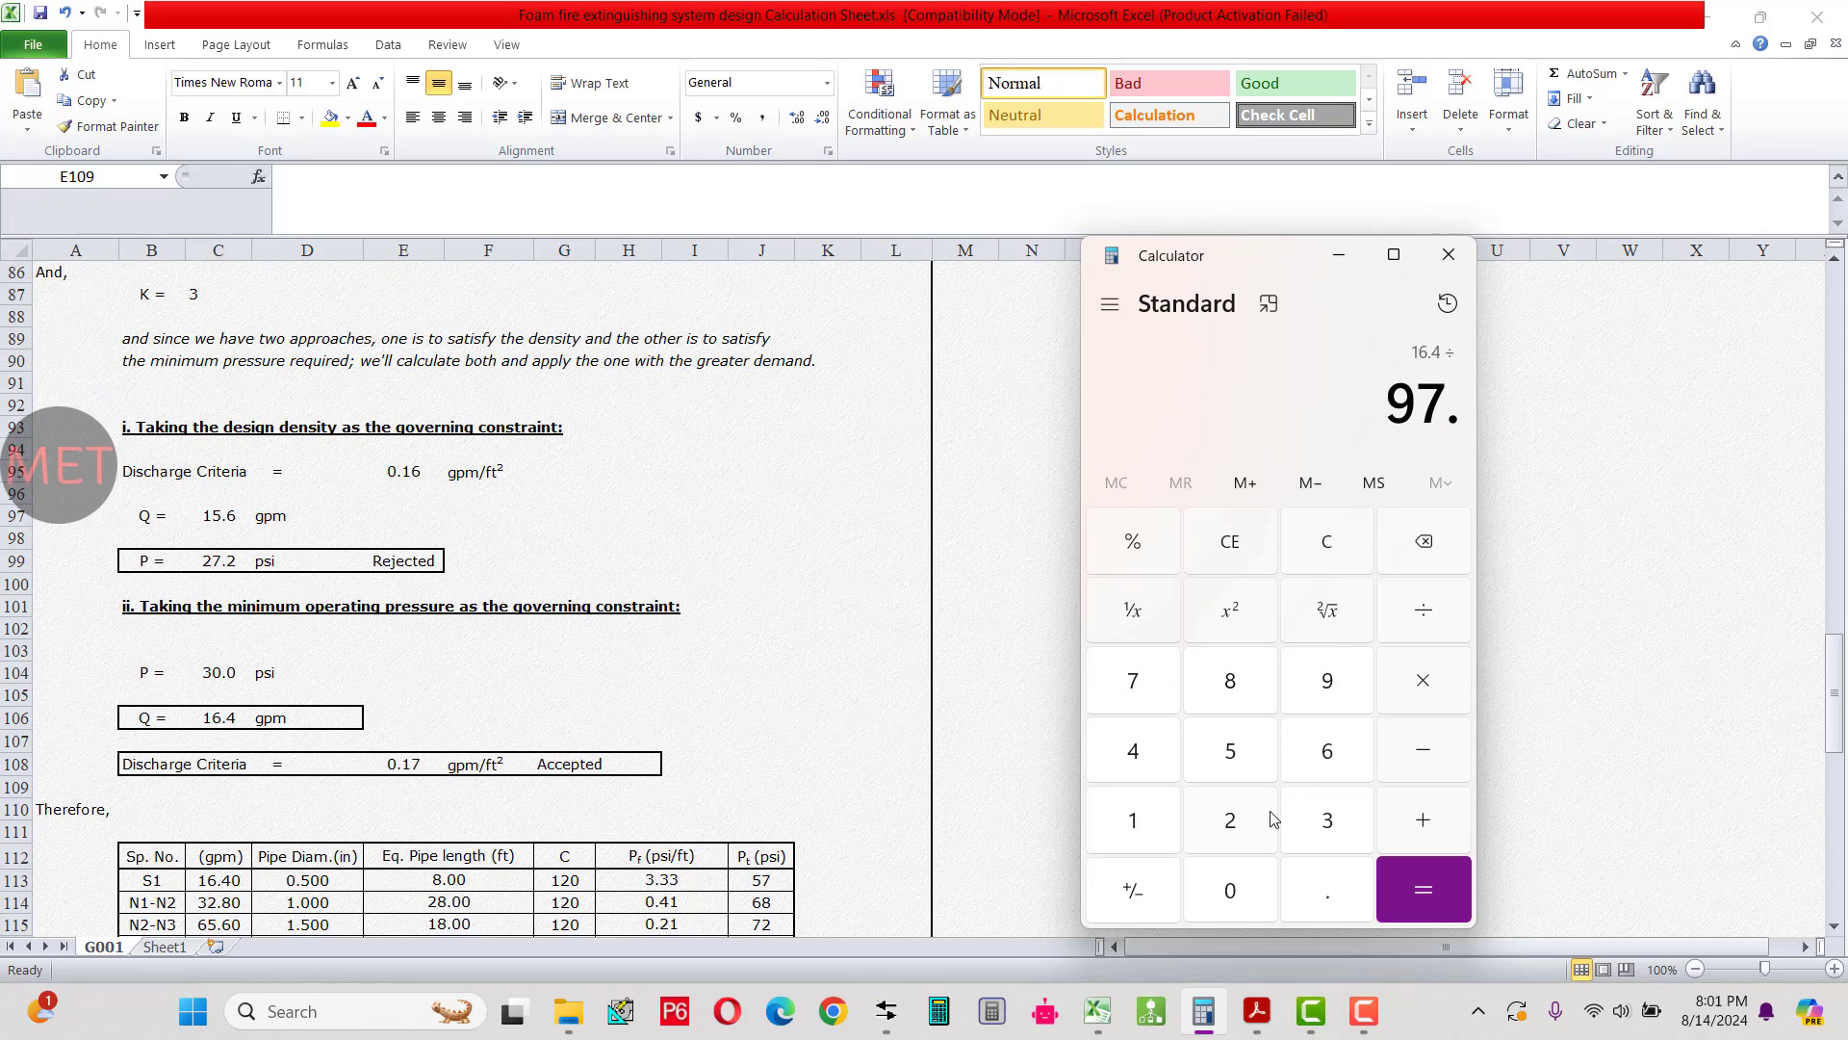
key(Return)
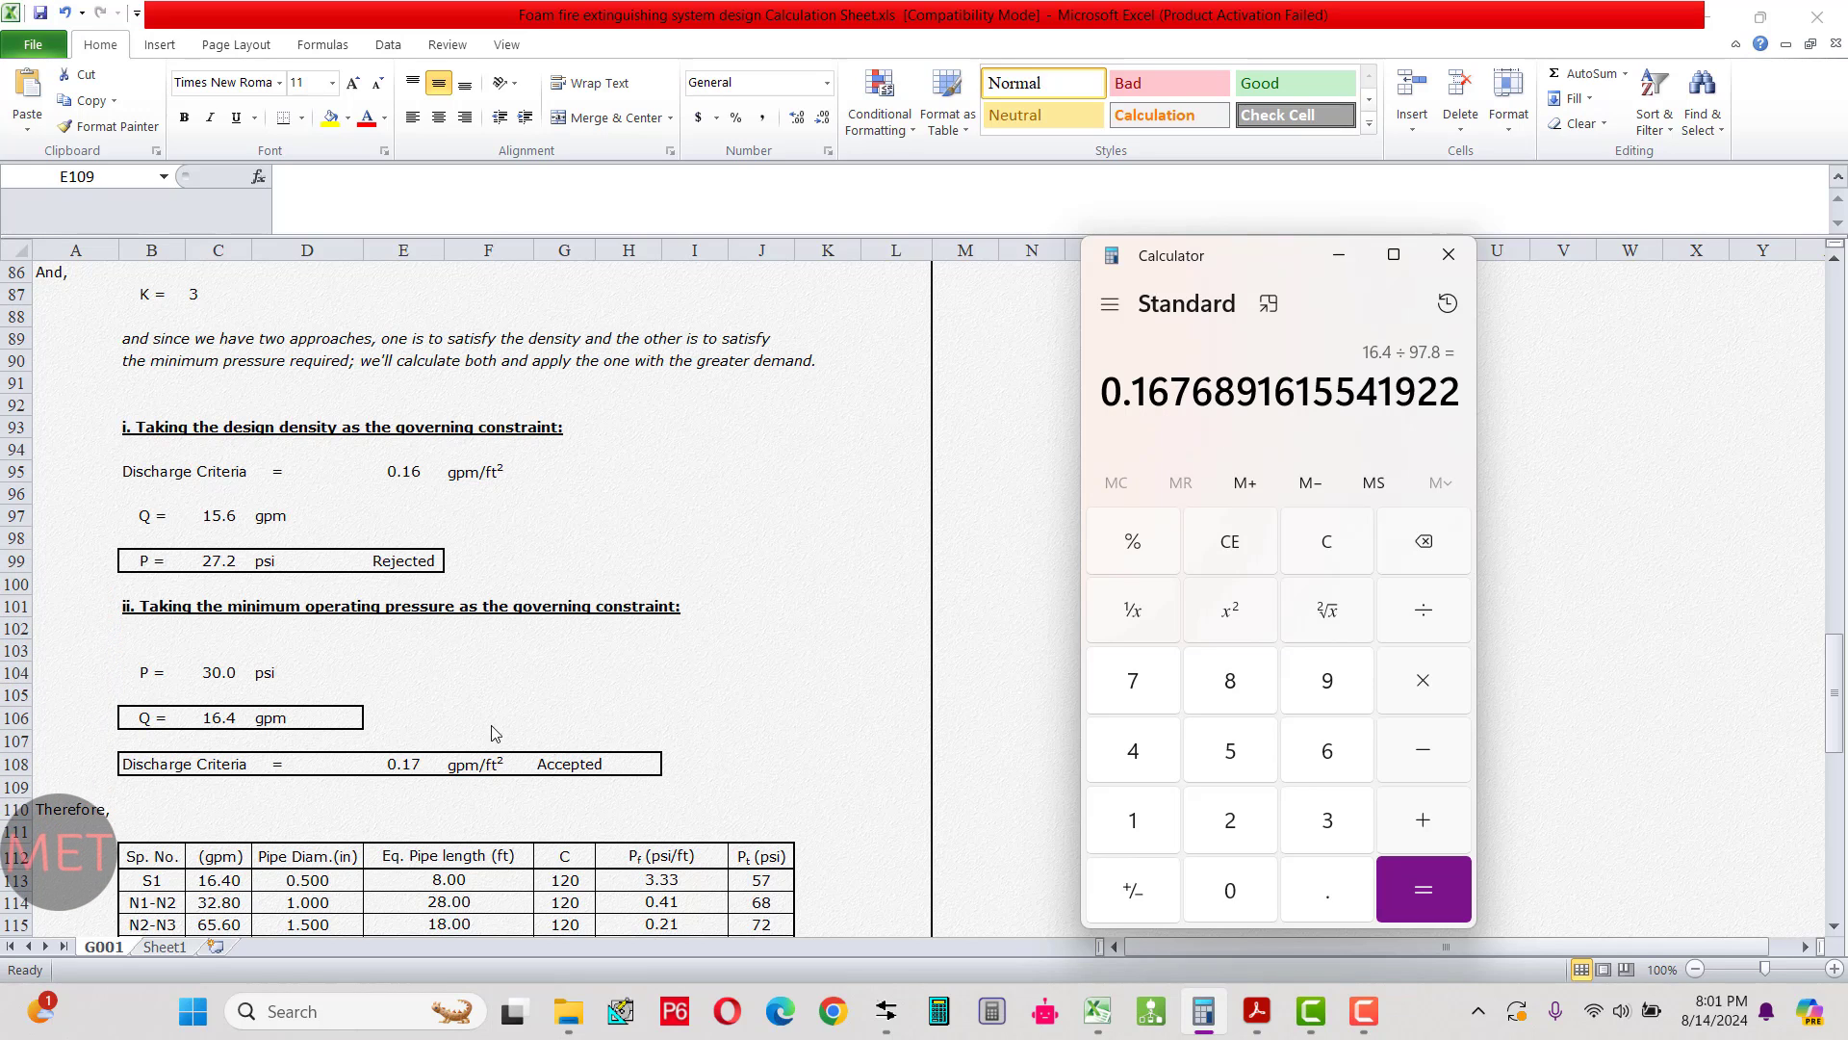
Return to the Excel sheet and compare the discharge criteria in row 108 with the NFPA 16 value in G17.
key(alt+Tab)
scroll(252, 728, down, 1)
drag(158, 698, 510, 703)
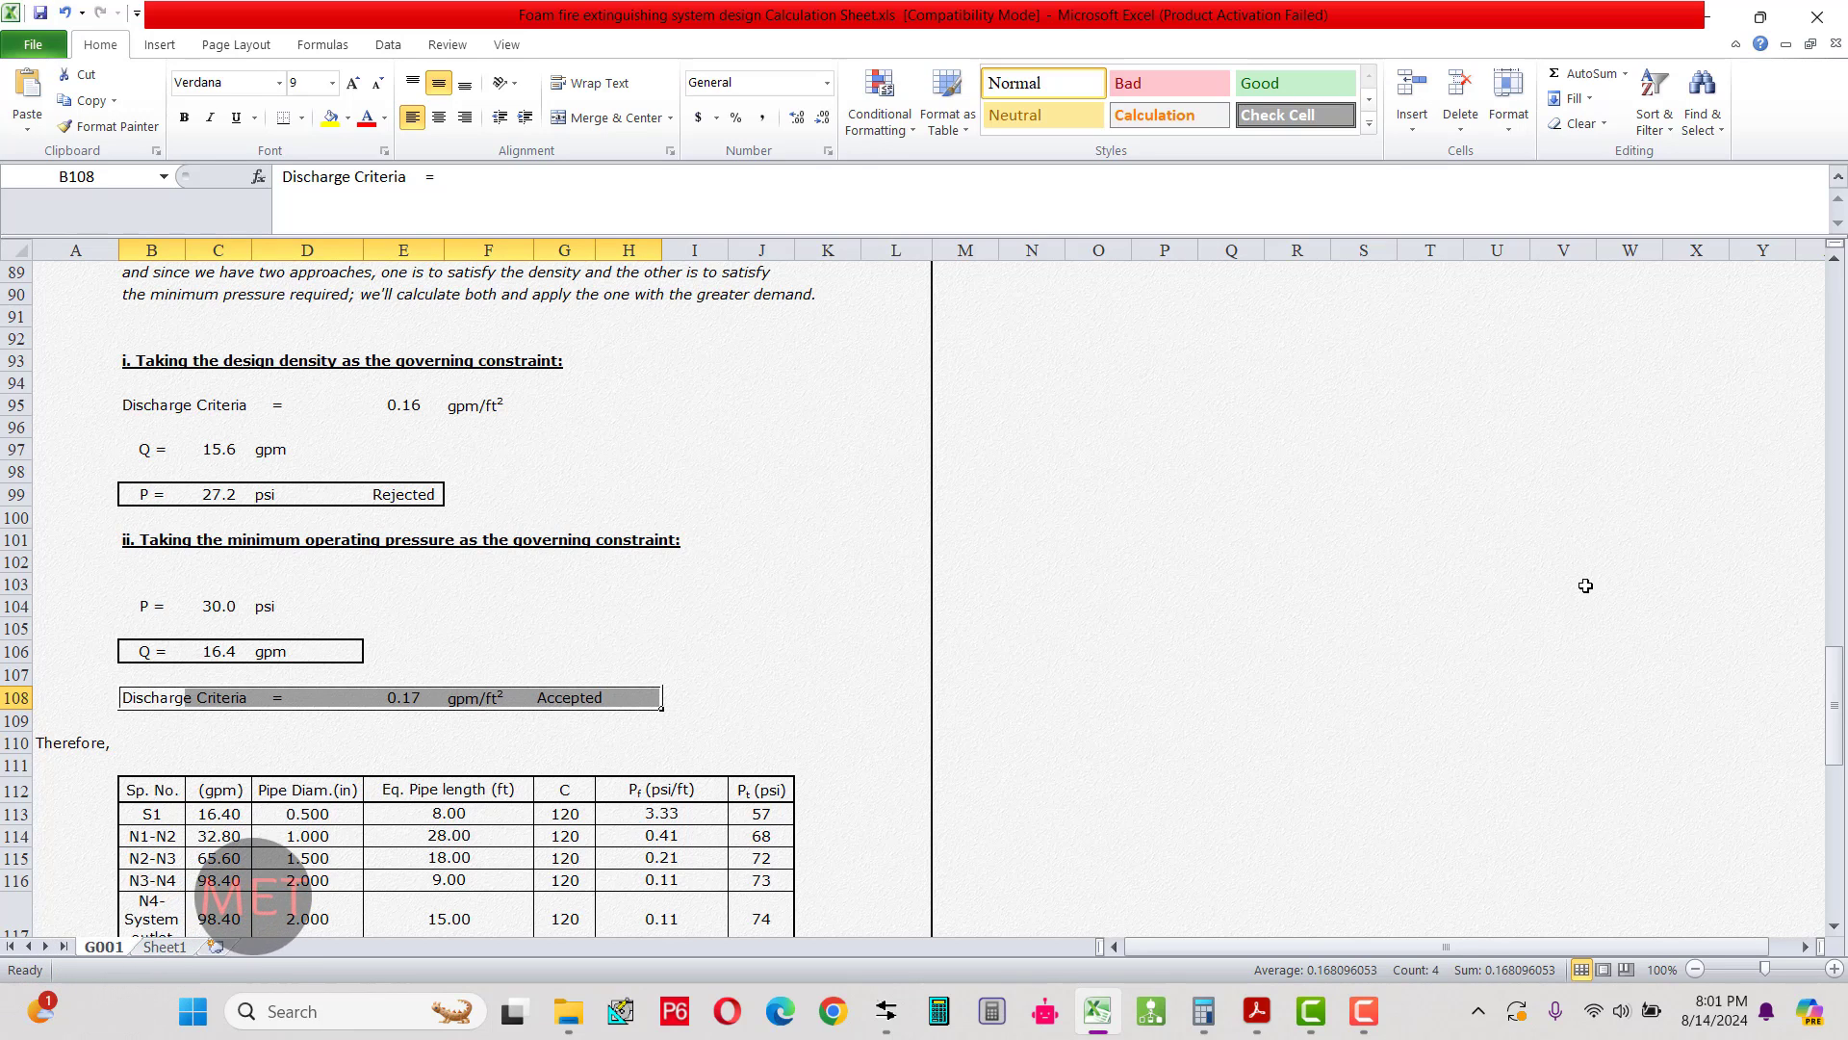
drag(1834, 707, 1840, 362)
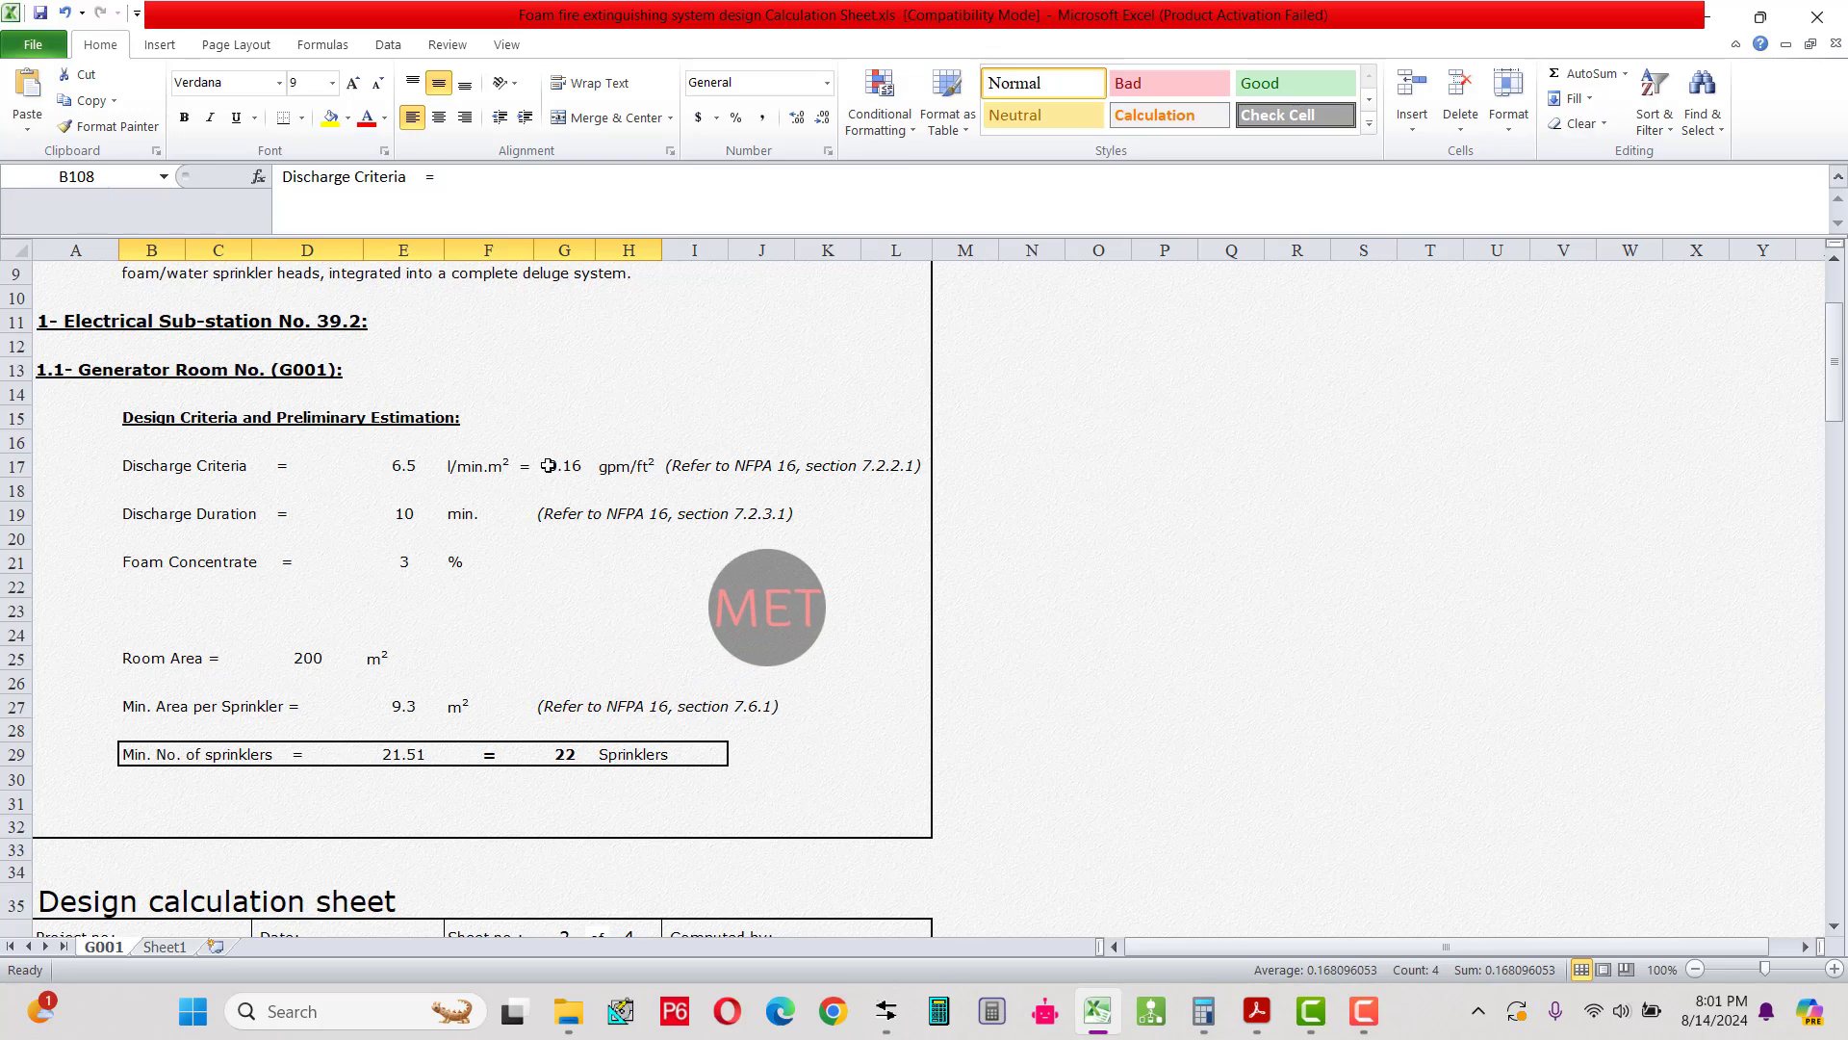
drag(548, 465, 717, 466)
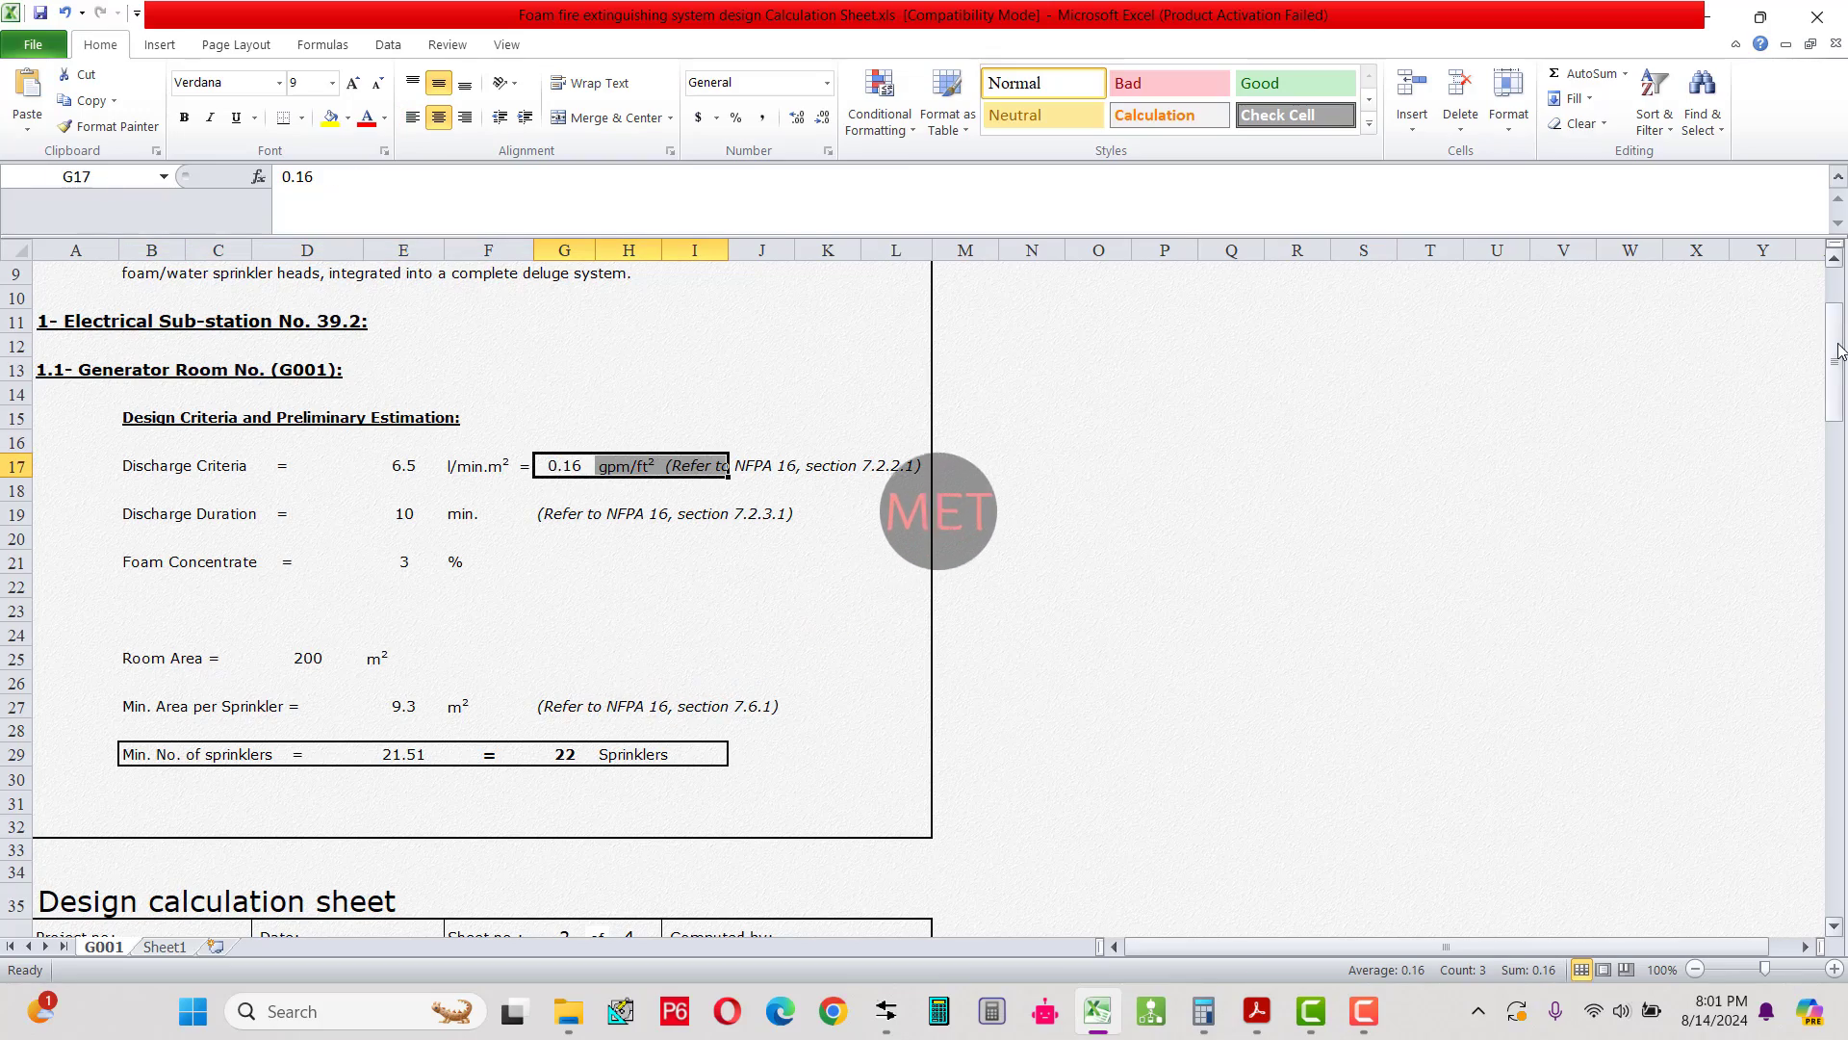
drag(1841, 351, 1840, 732)
drag(159, 521, 640, 521)
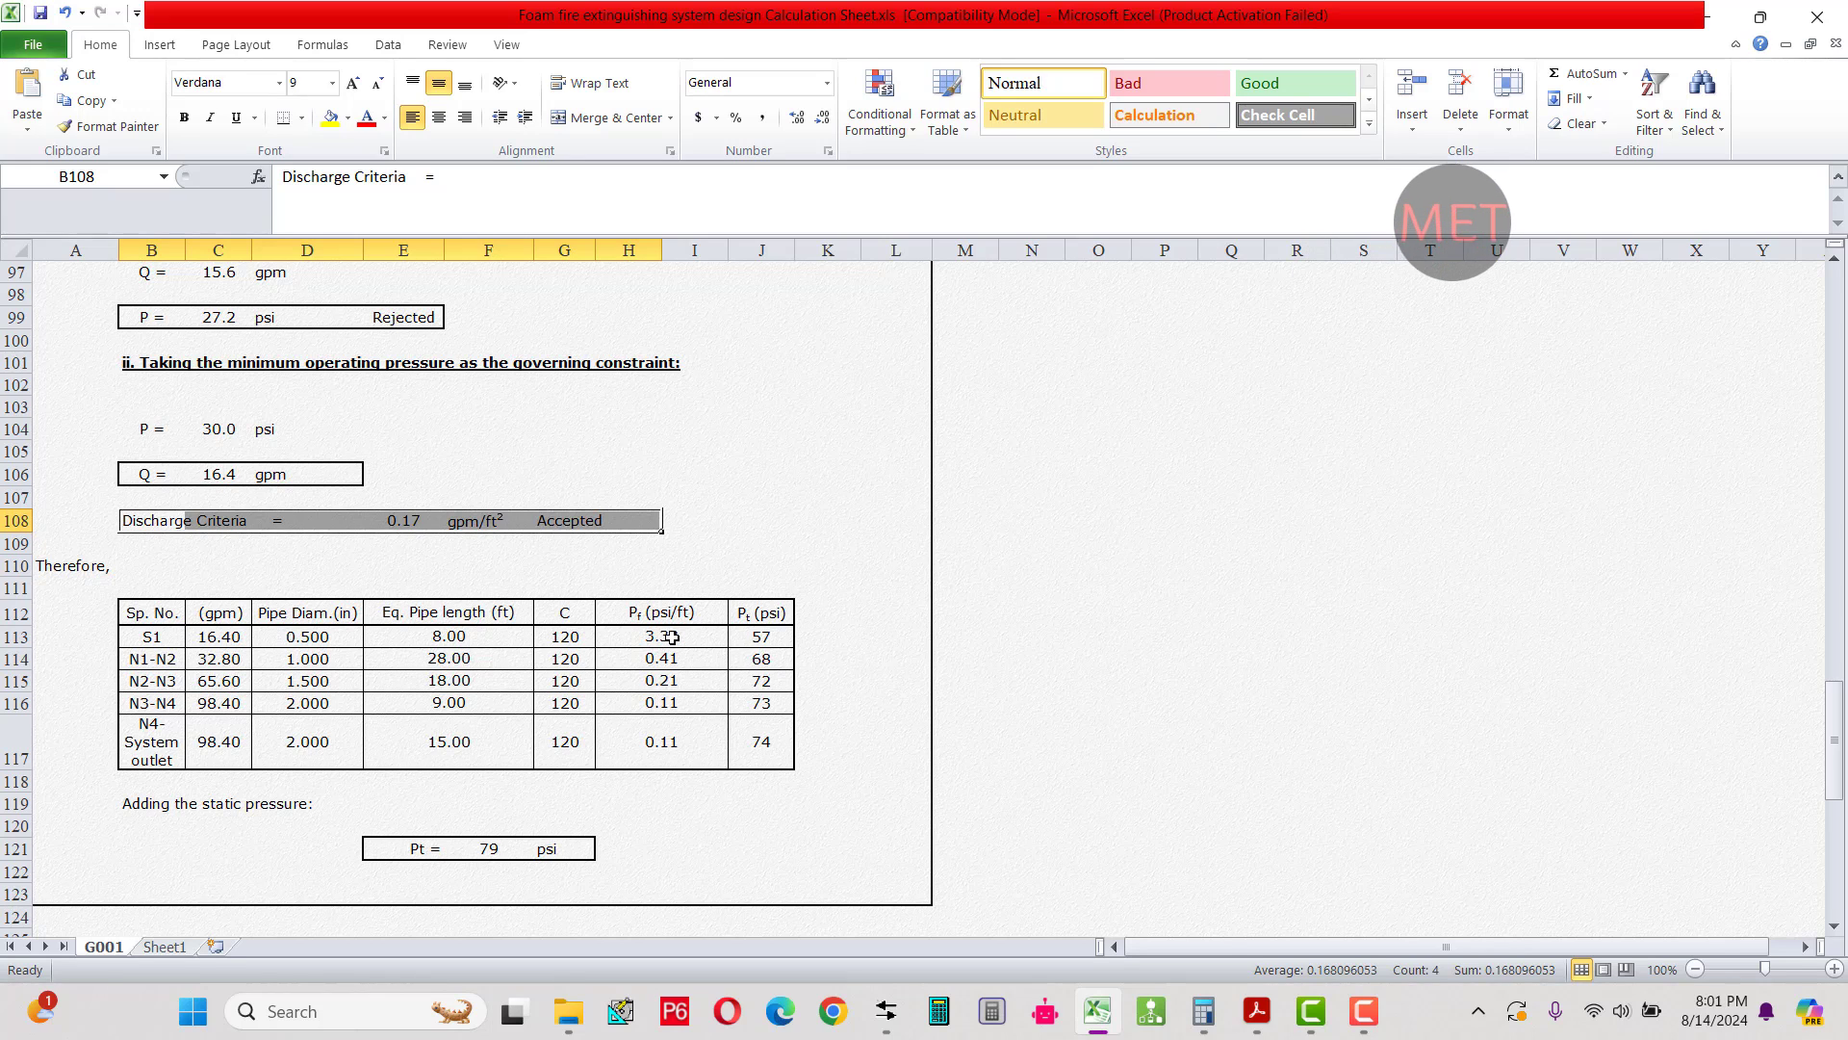
Review the pipe pressure table and static pressure section, and highlight the tank capacity in the System Summary in row 142.
scroll(674, 639, down, 1)
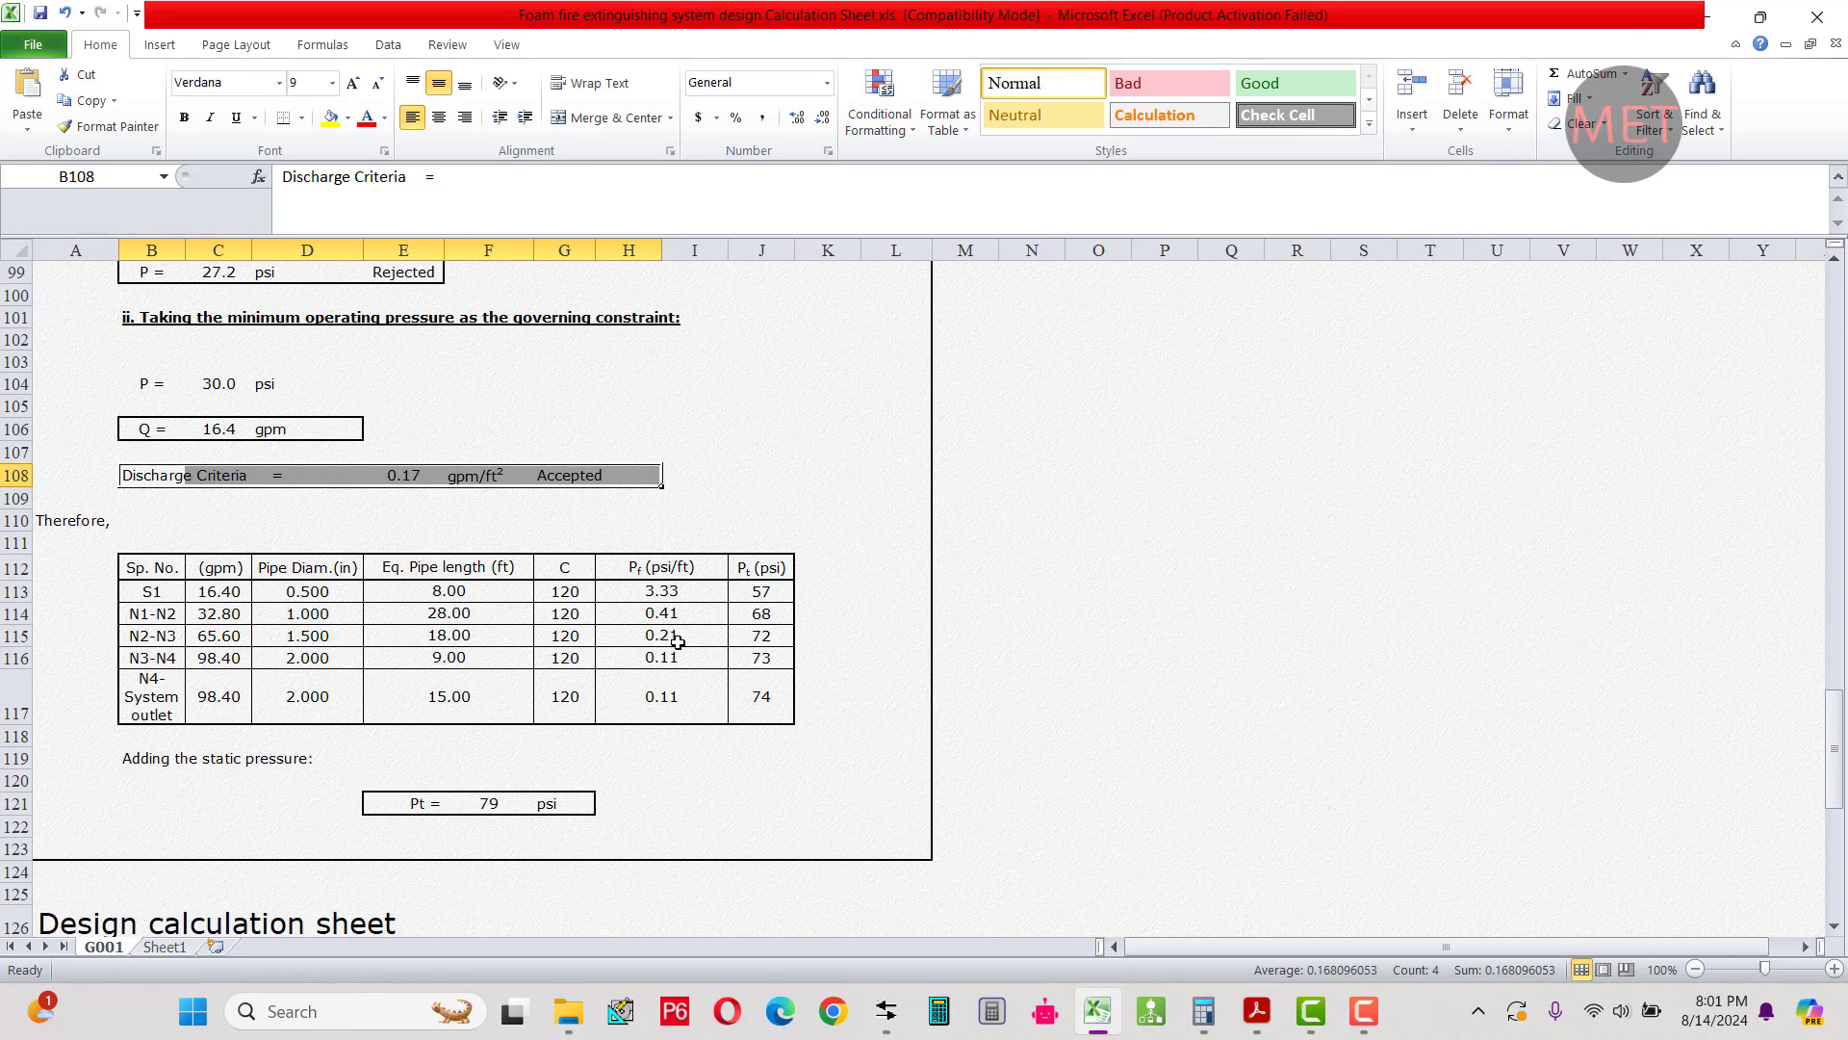
scroll(678, 642, down, 4)
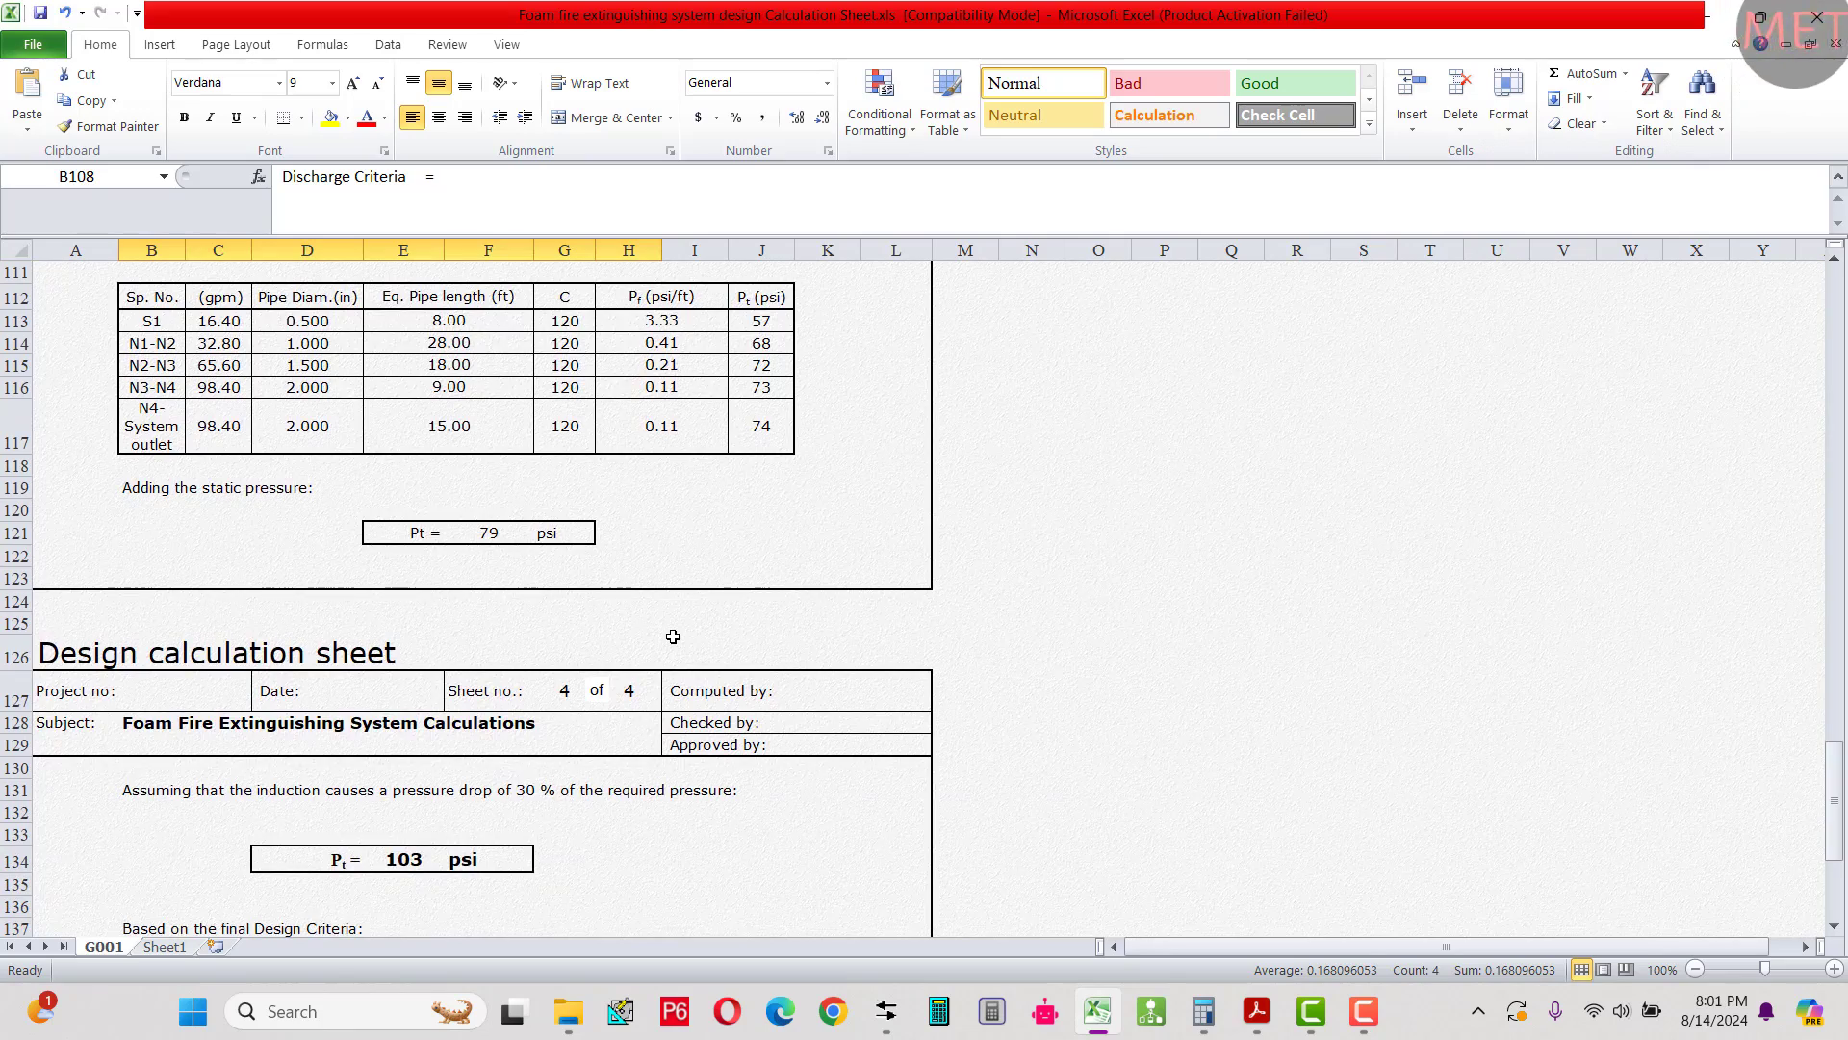
scroll(666, 631, up, 1)
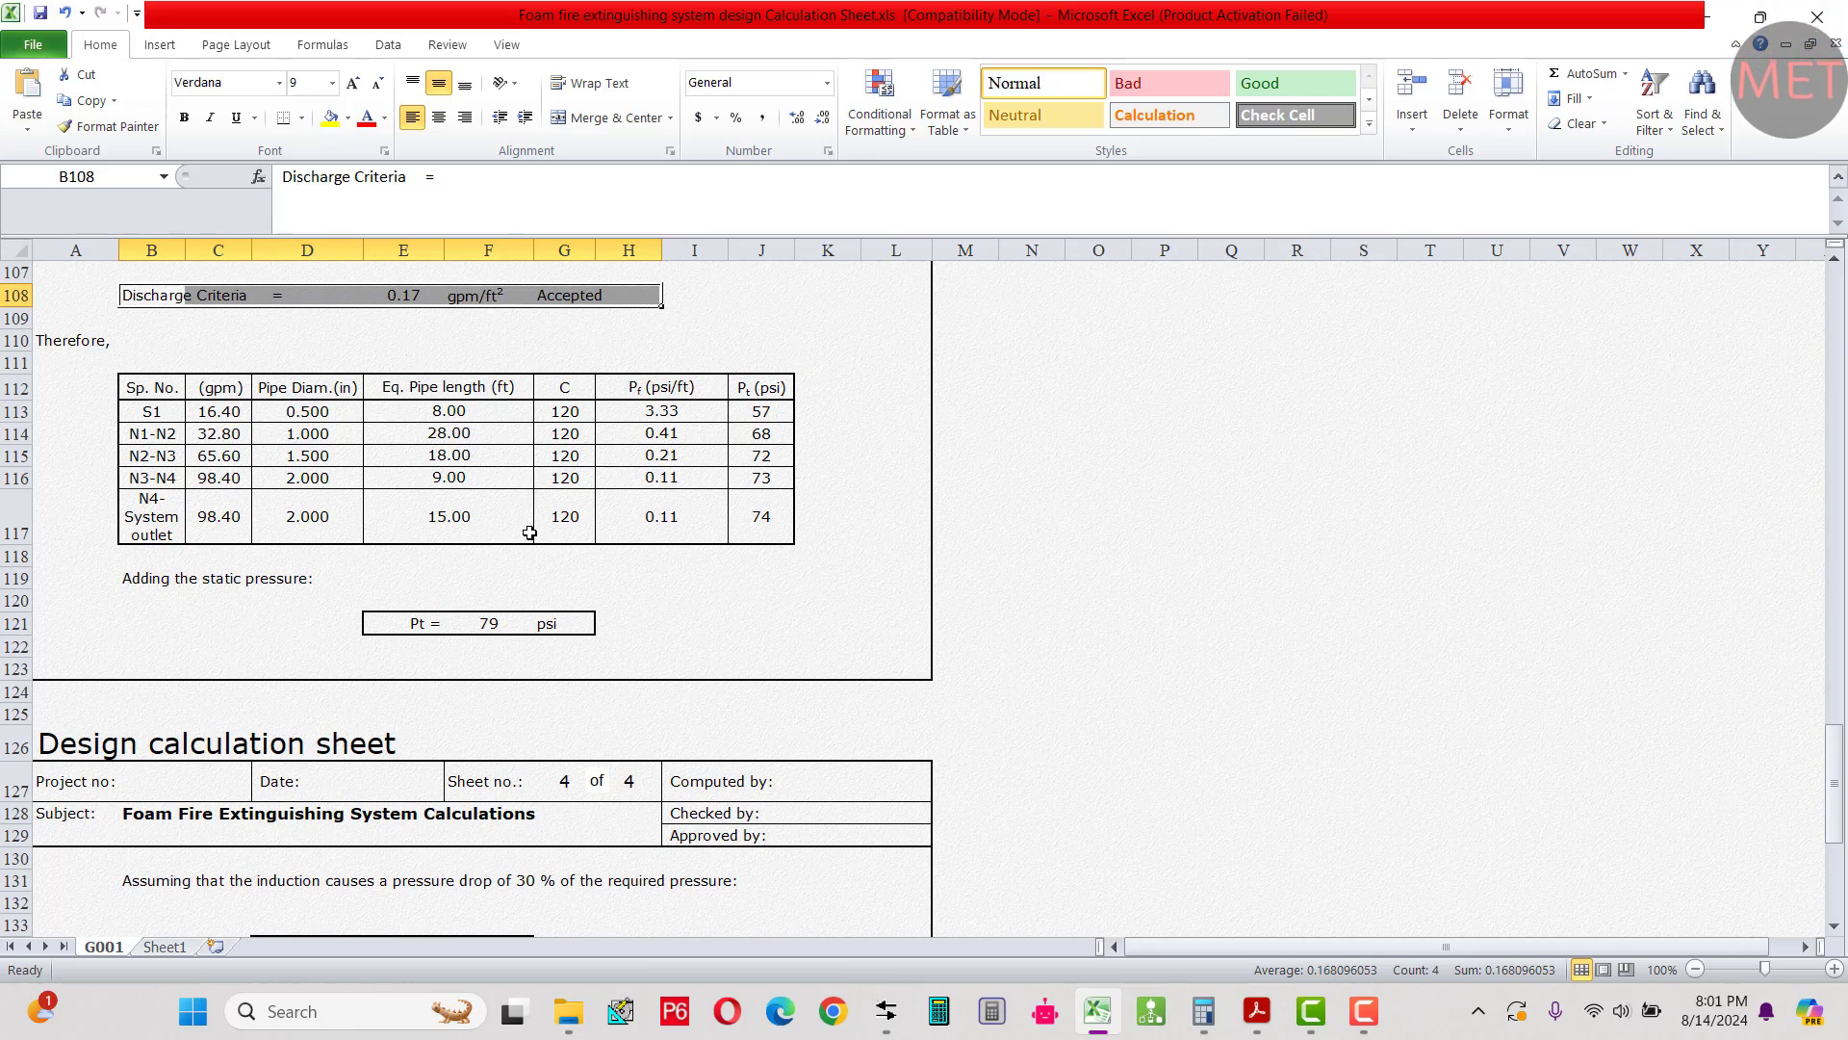
scroll(529, 534, down, 5)
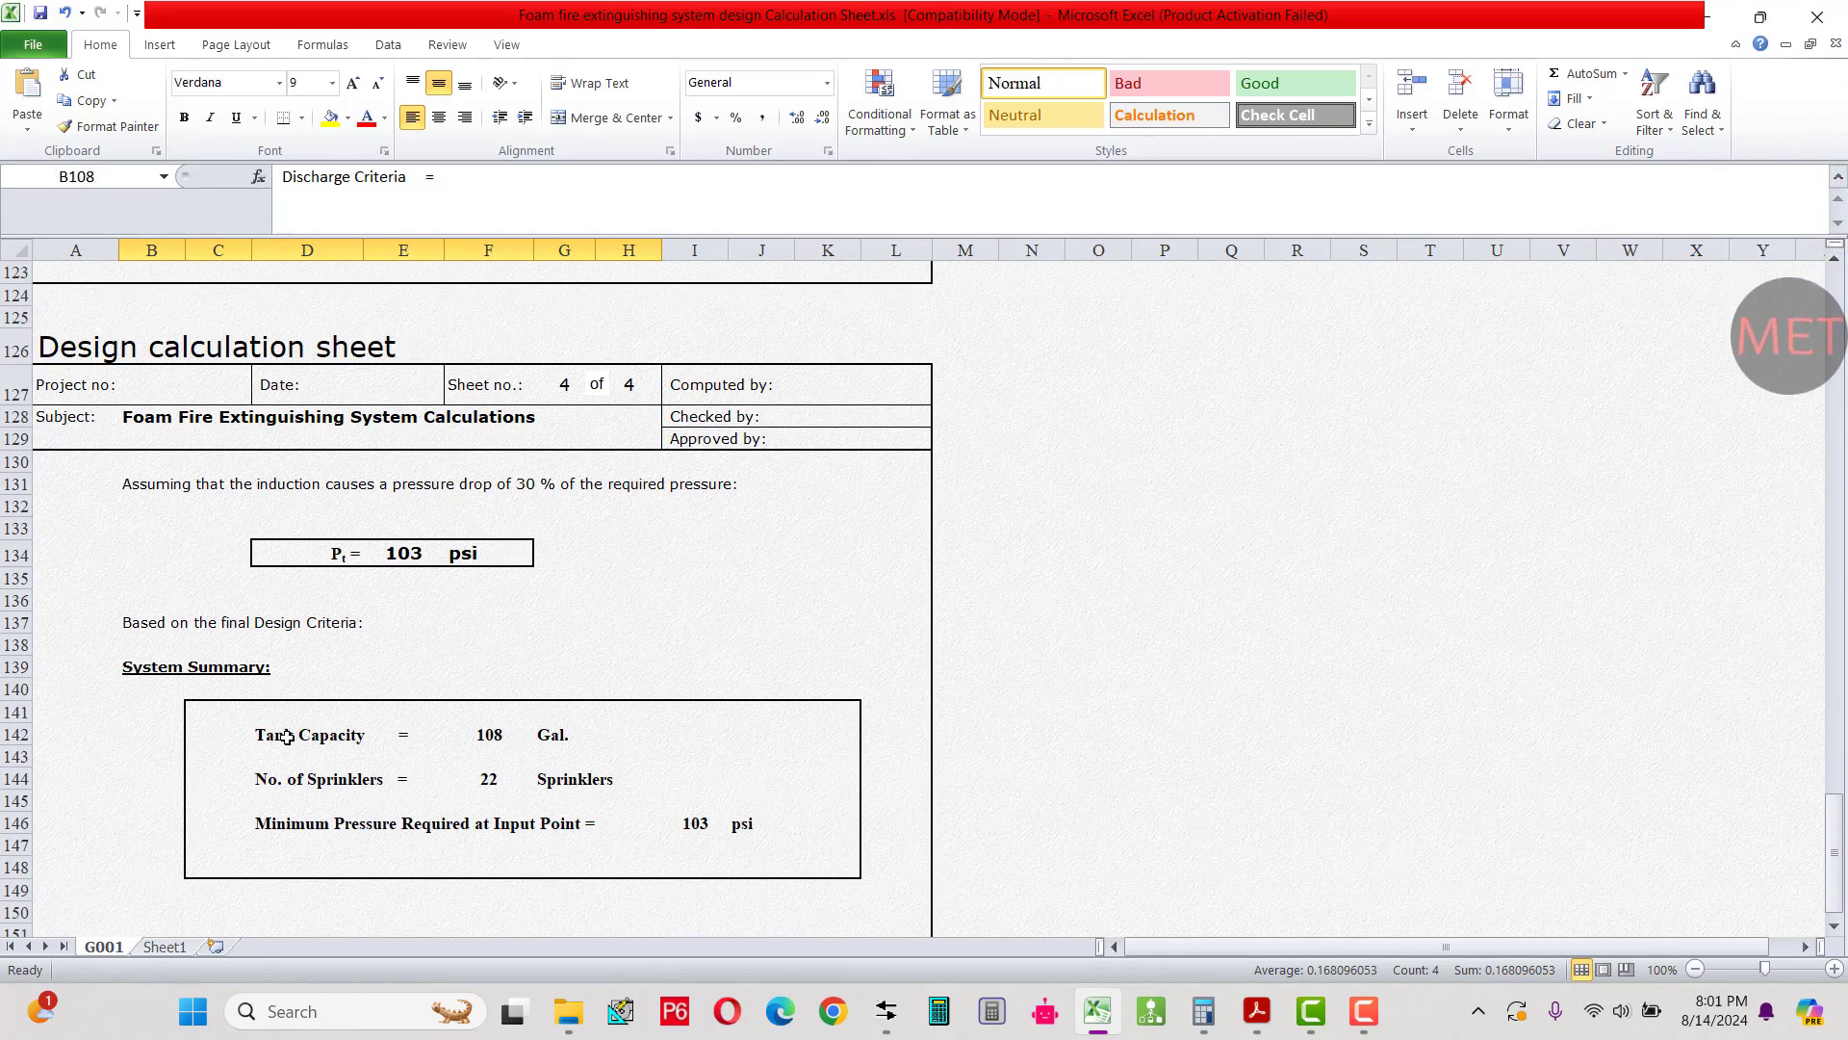
drag(287, 737, 578, 737)
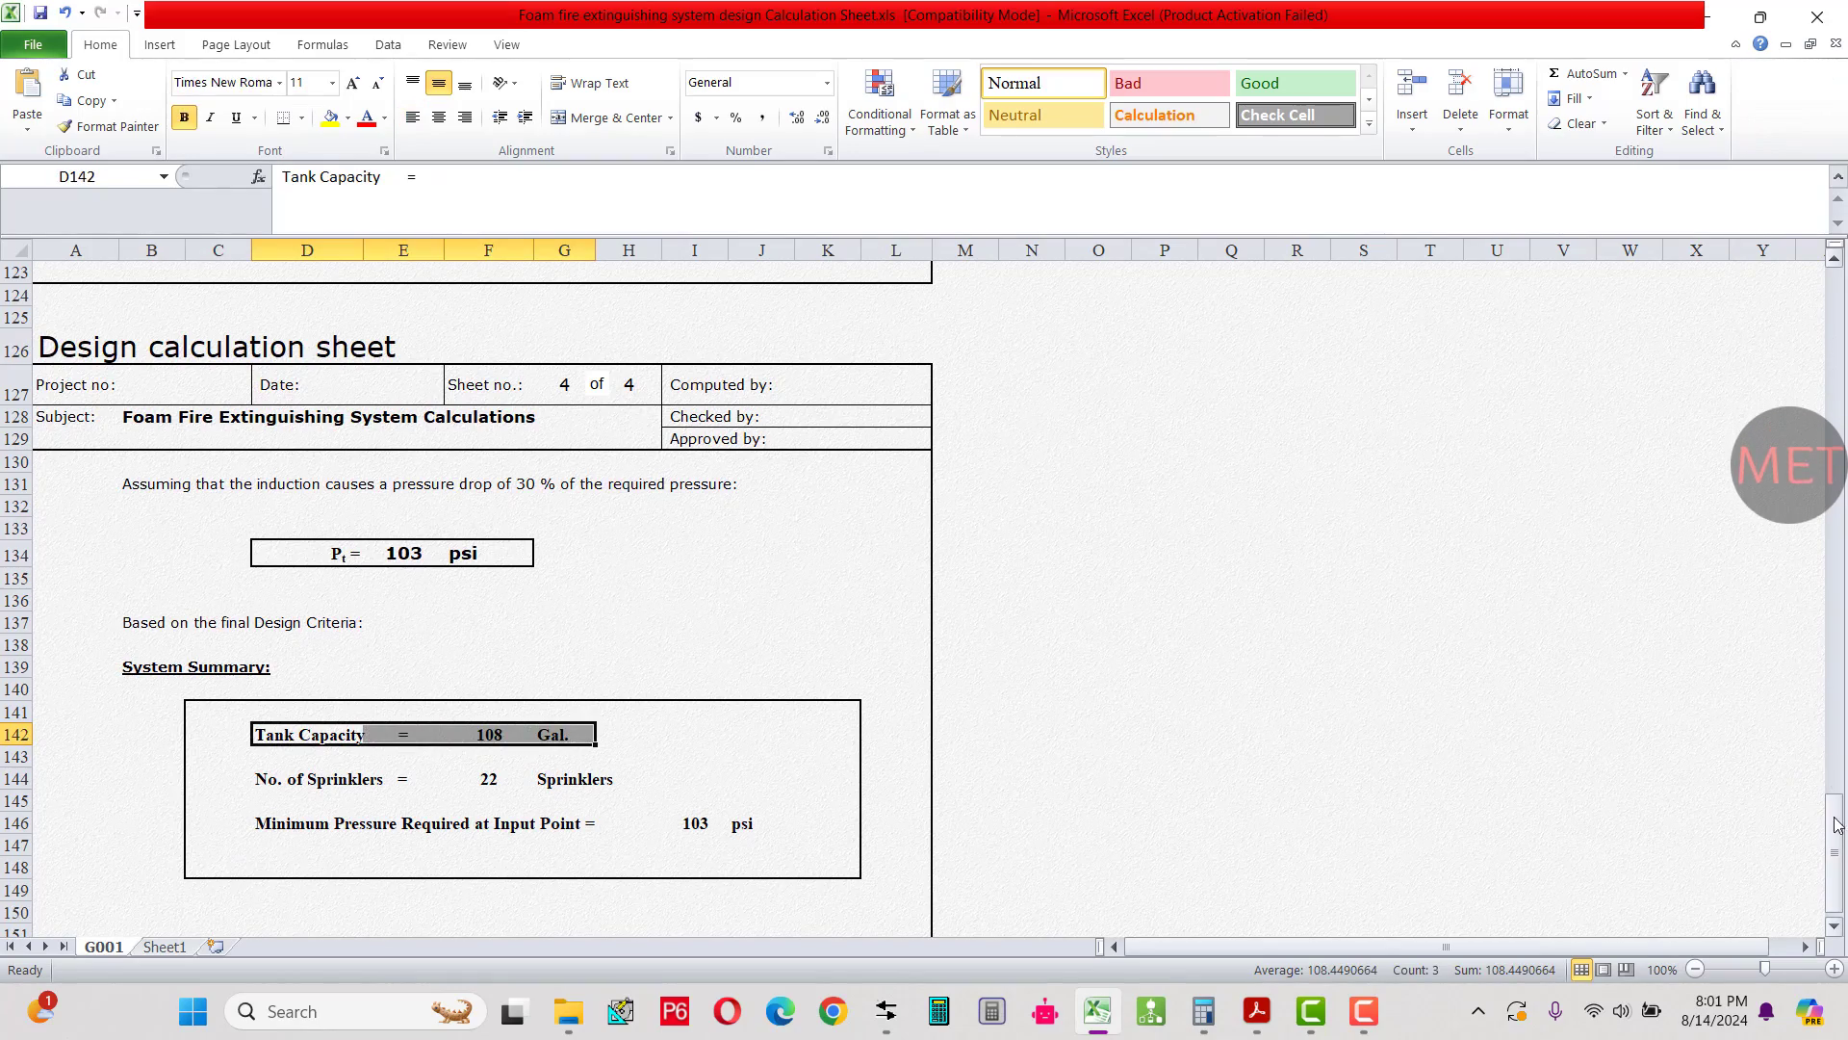
Highlight the preliminary foam concentrate quantity and foam tank capacity in rows 55 to 57 for comparison.
drag(1837, 825, 1829, 565)
drag(1829, 528, 1818, 491)
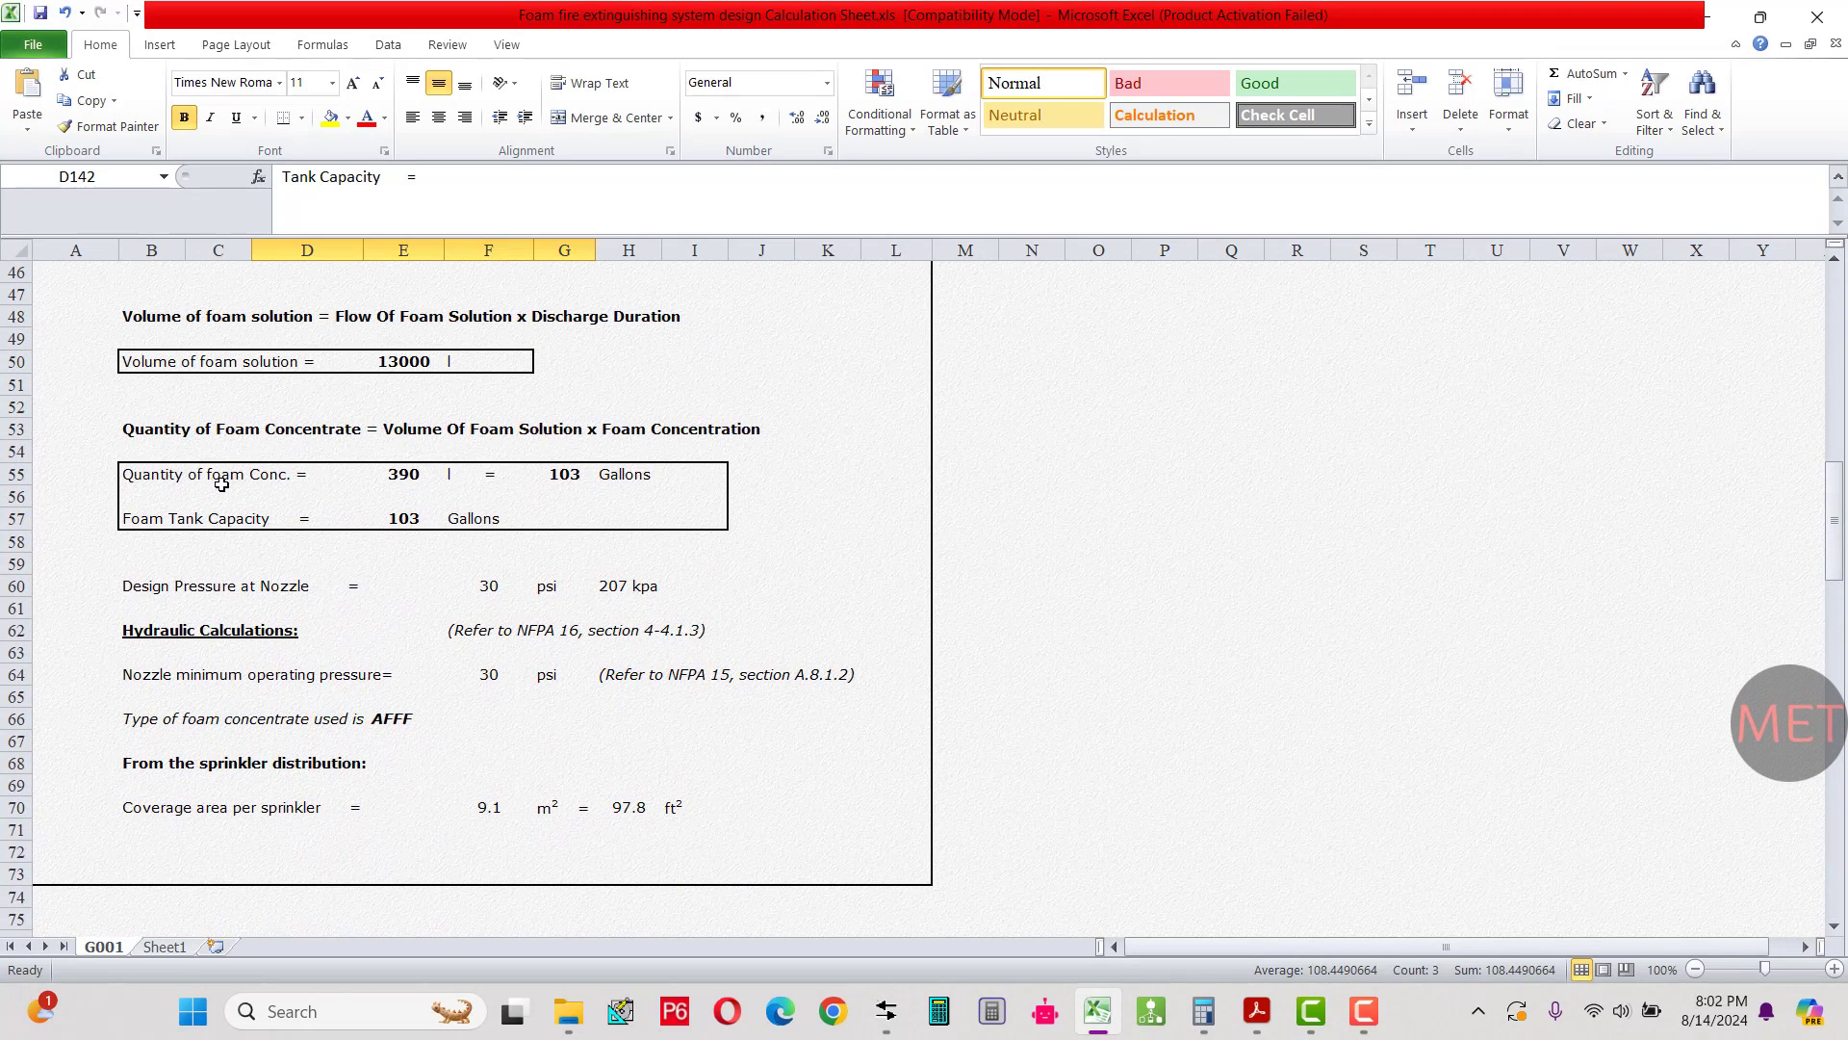
drag(166, 477, 707, 518)
click(623, 611)
Go back to the minimum operating pressure approach and highlight its discharge criteria in row 108.
scroll(621, 609, down, 8)
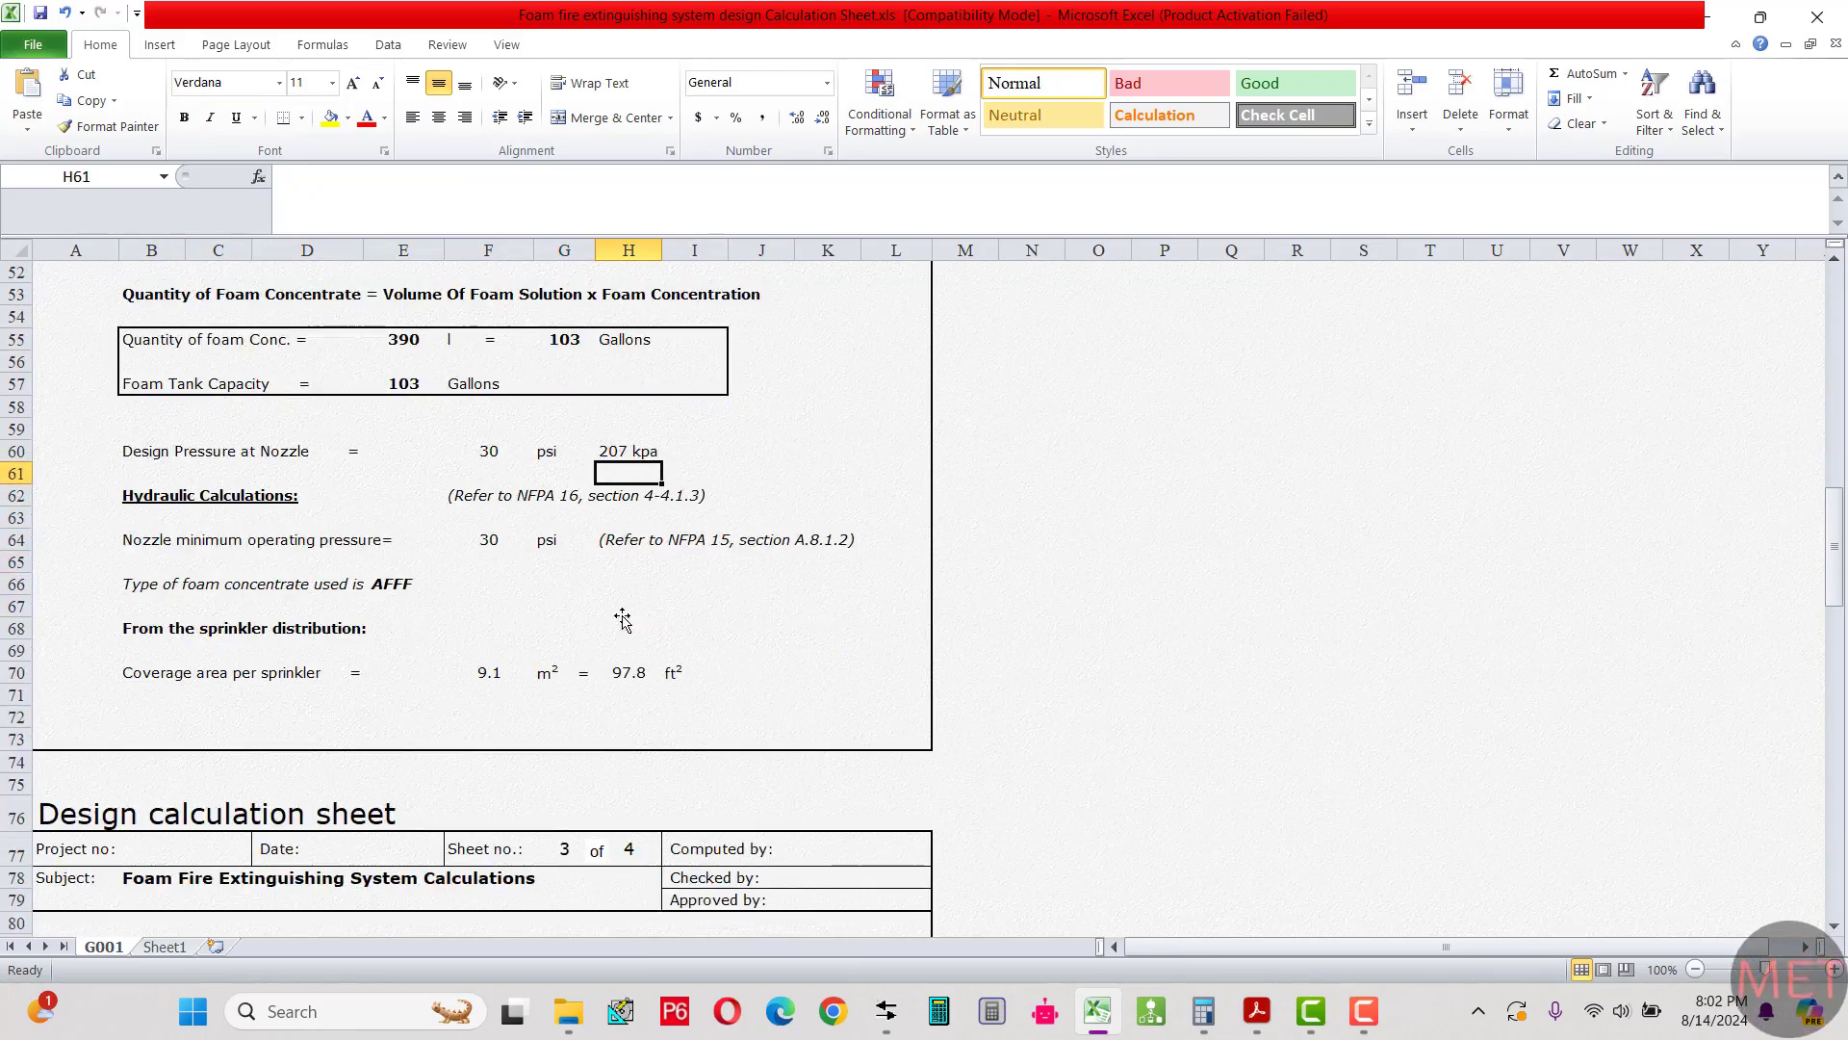
scroll(618, 608, down, 8)
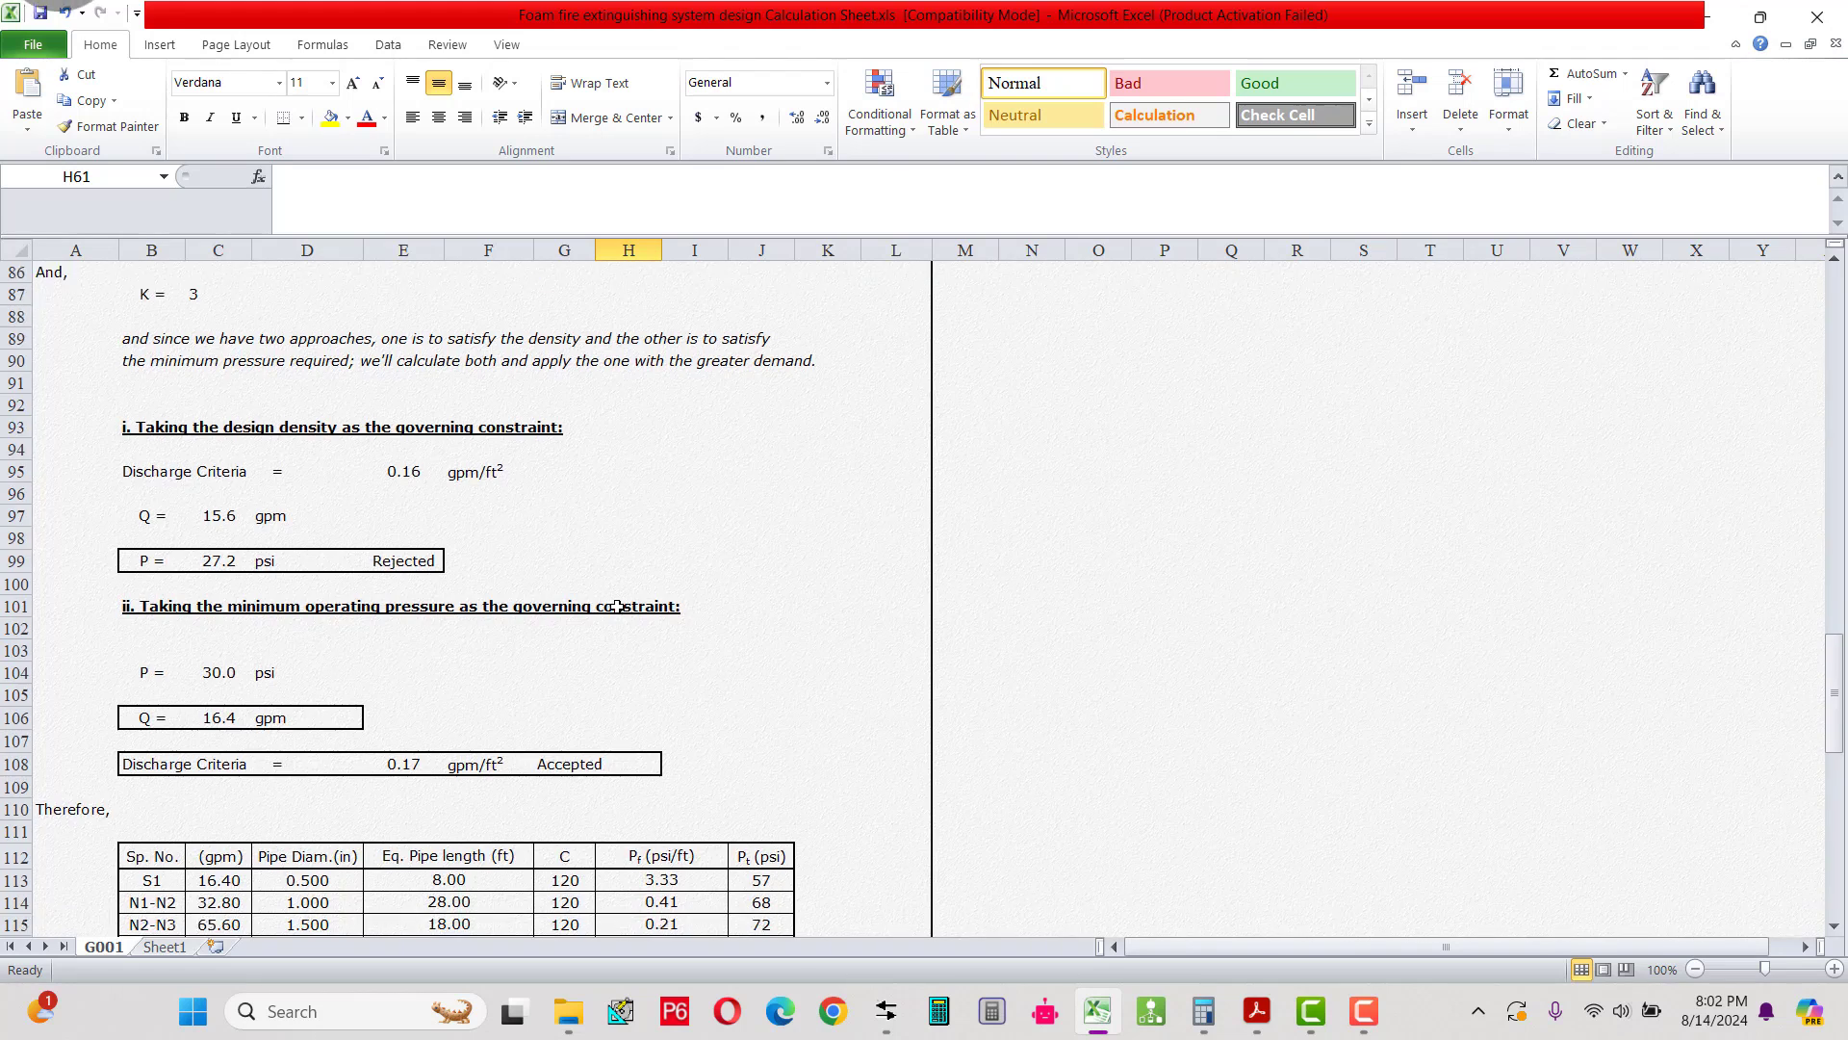
drag(165, 566, 650, 567)
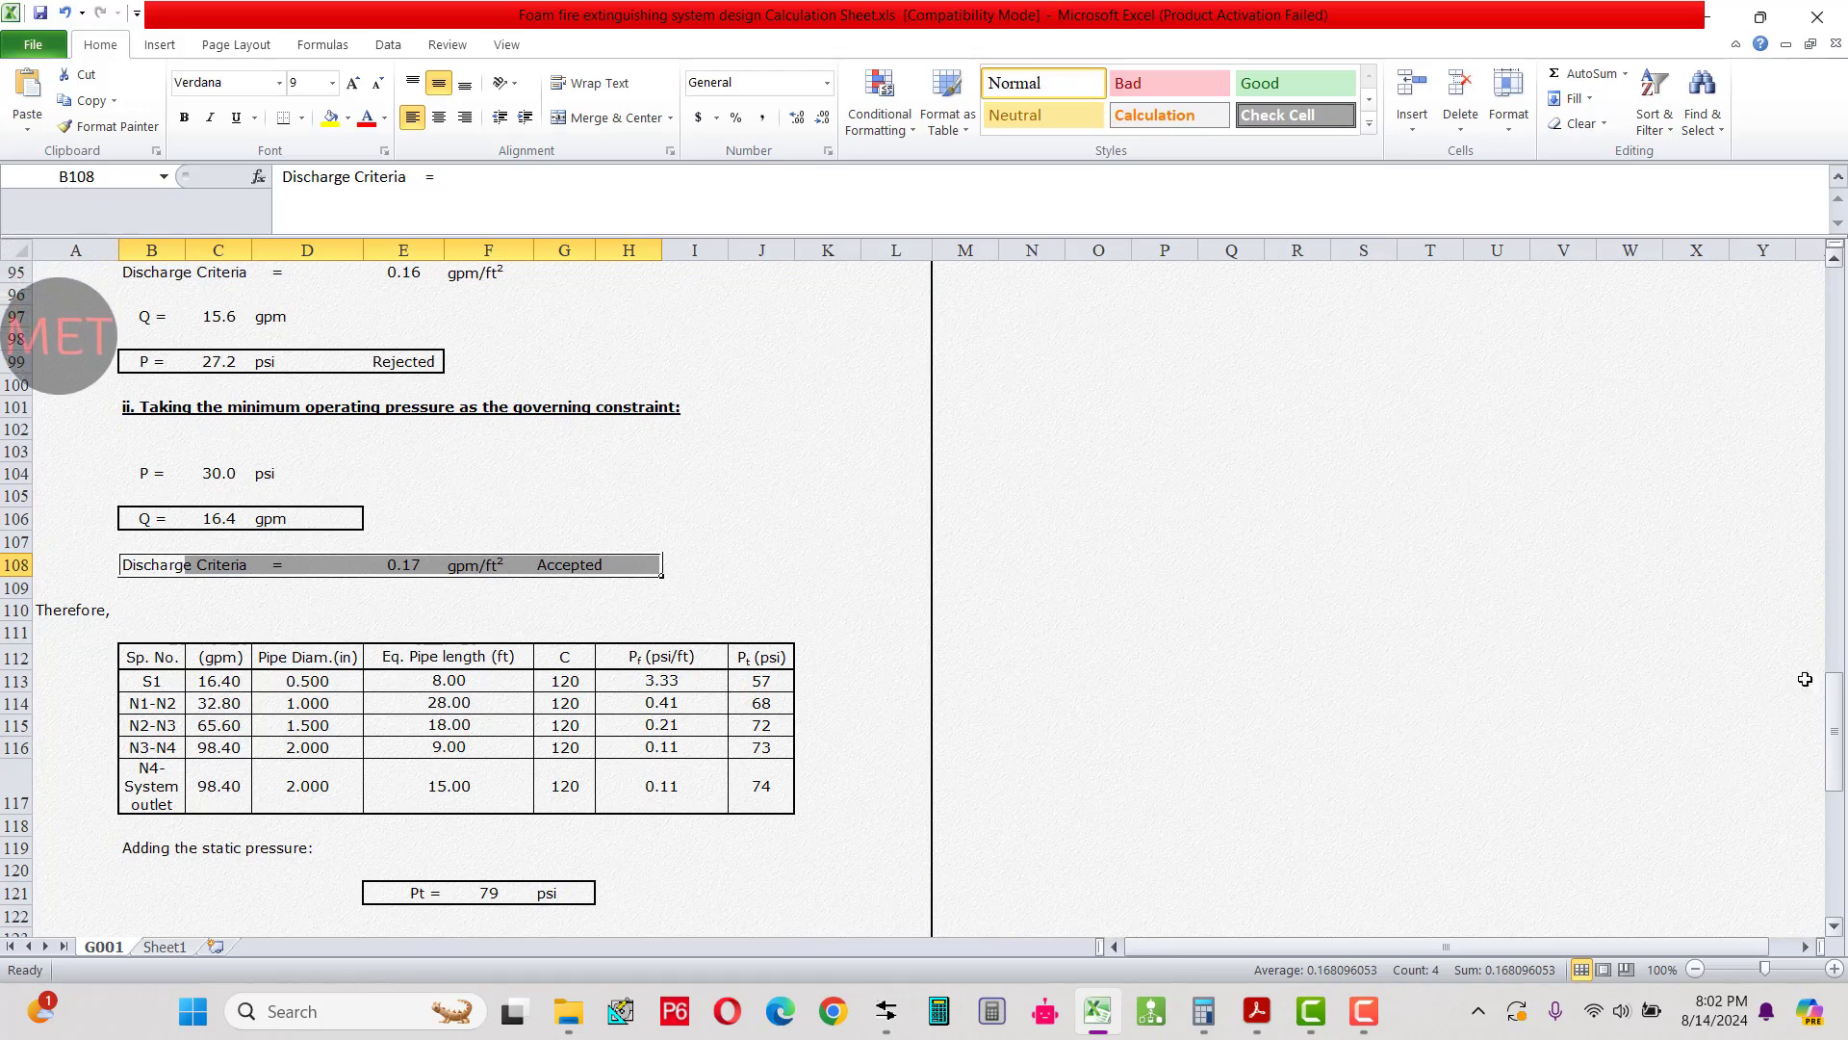
mouse_move(1833, 685)
mouse_down()
mouse_move(1834, 528)
mouse_move(1832, 680)
mouse_up()
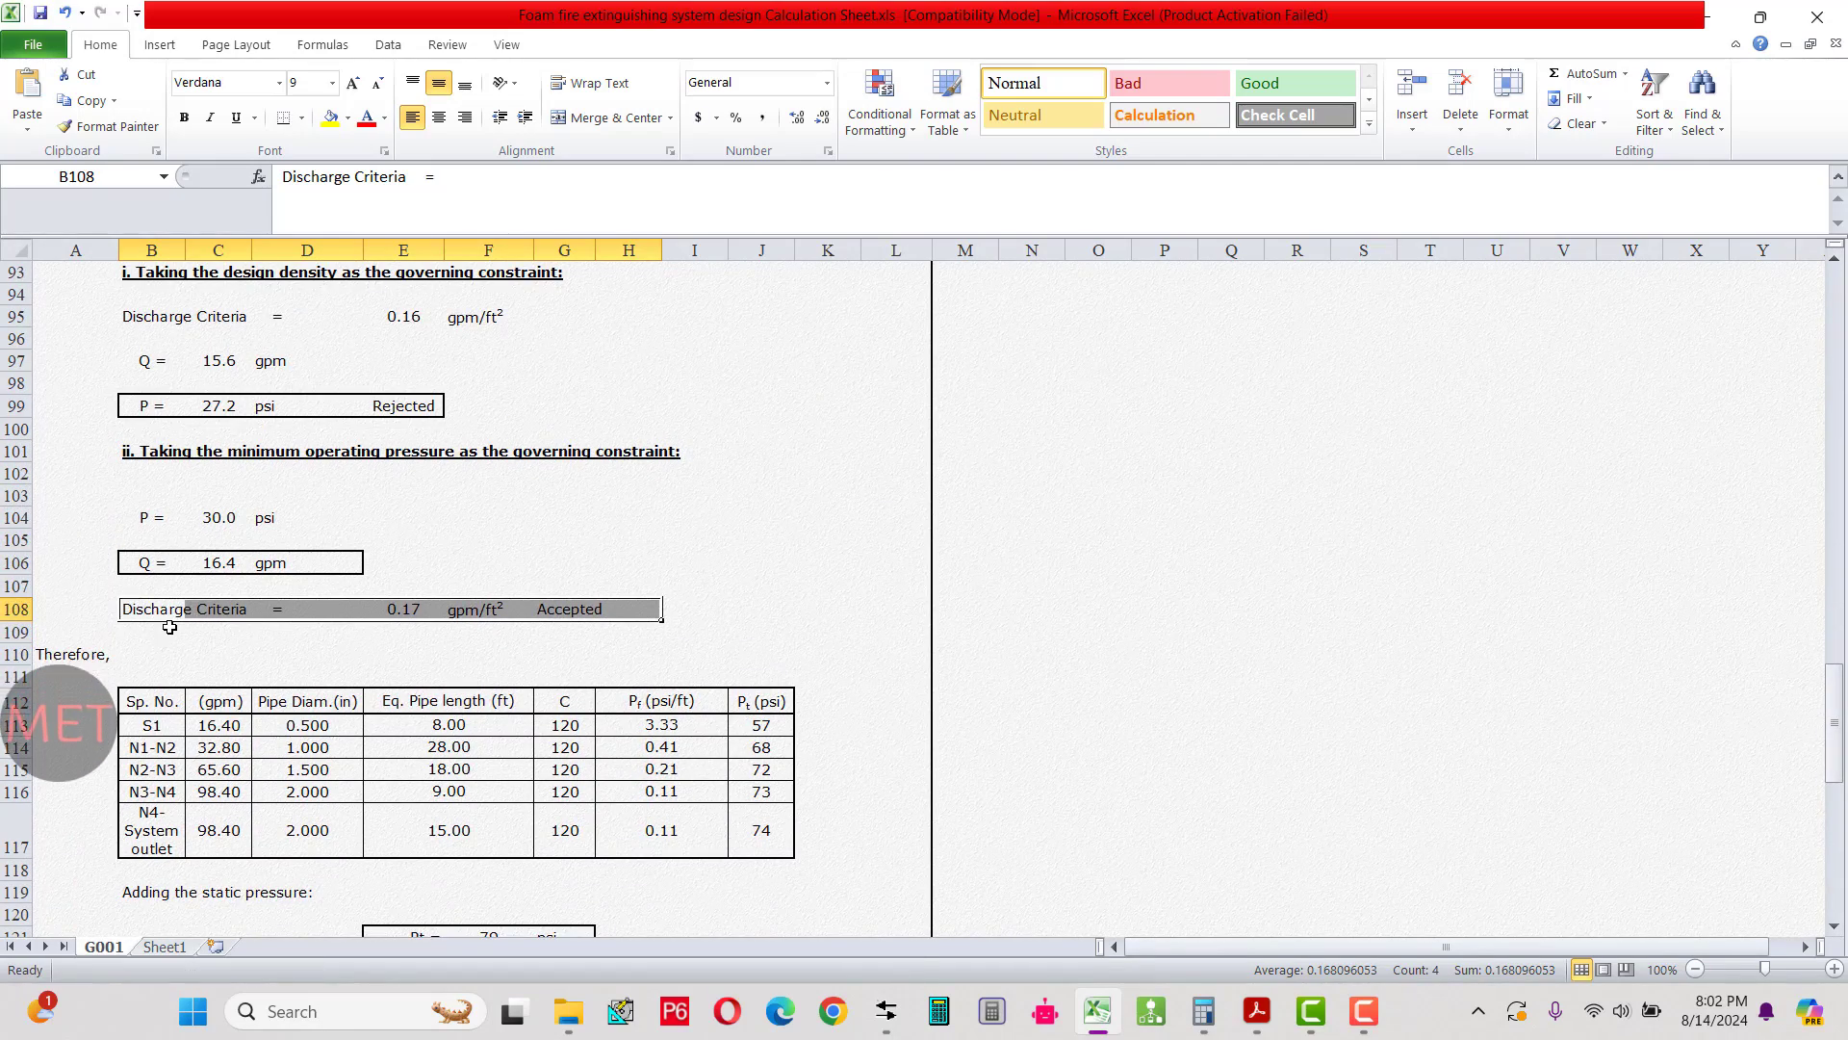
drag(169, 627, 416, 625)
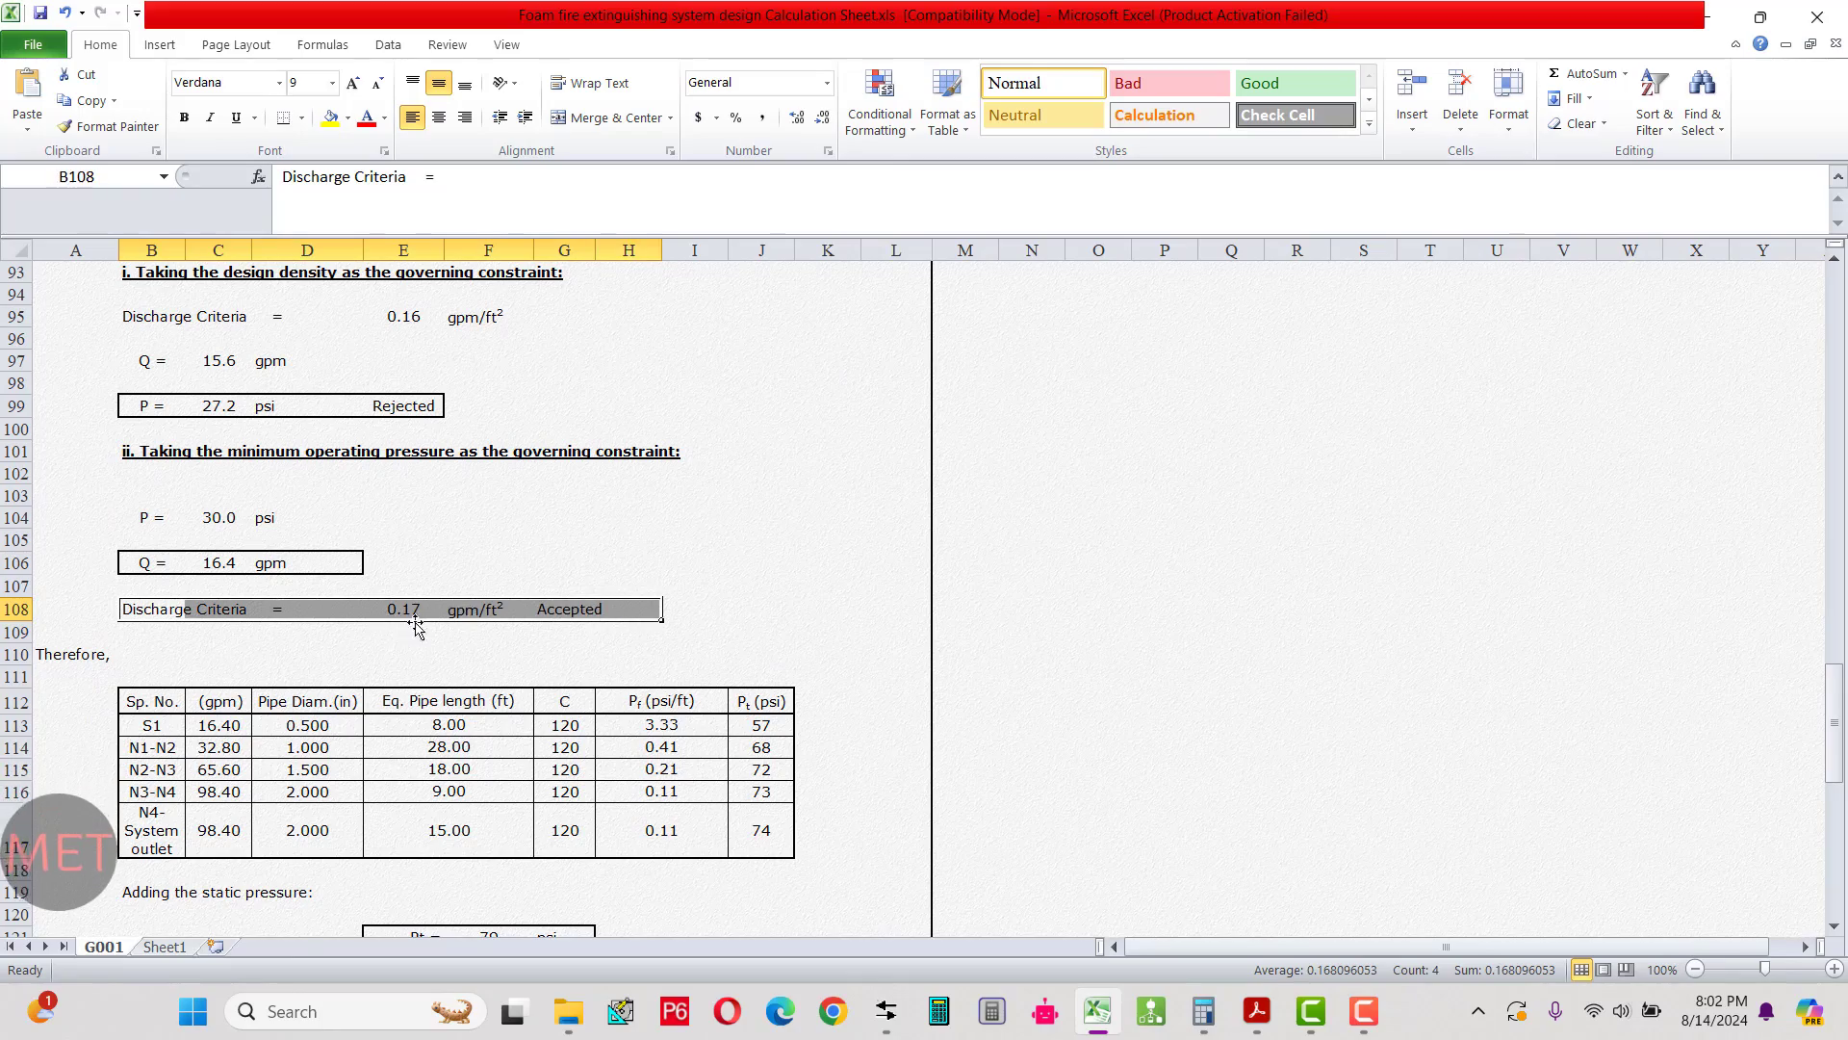
Inspect the tank capacity formula in F142 and highlight the tank capacity, sprinkler count and minimum pressure rows of the System Summary.
scroll(530, 671, down, 7)
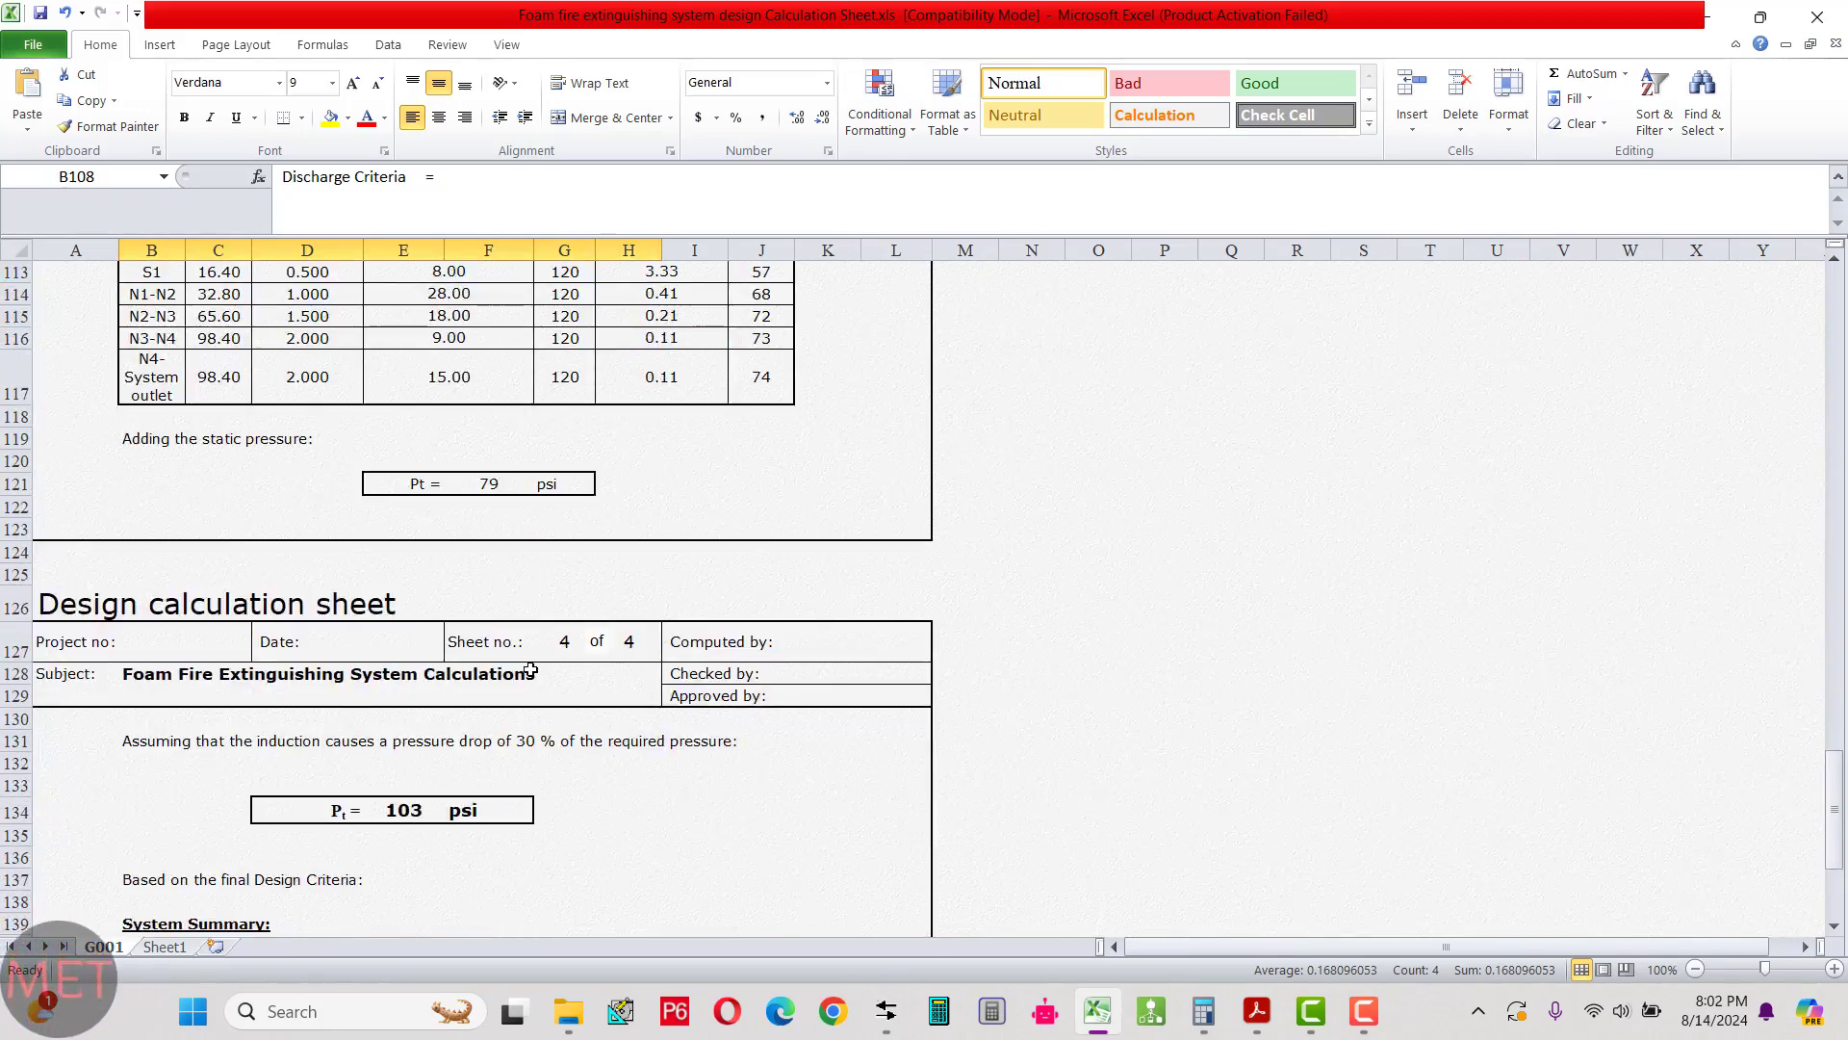
scroll(530, 671, down, 4)
click(477, 735)
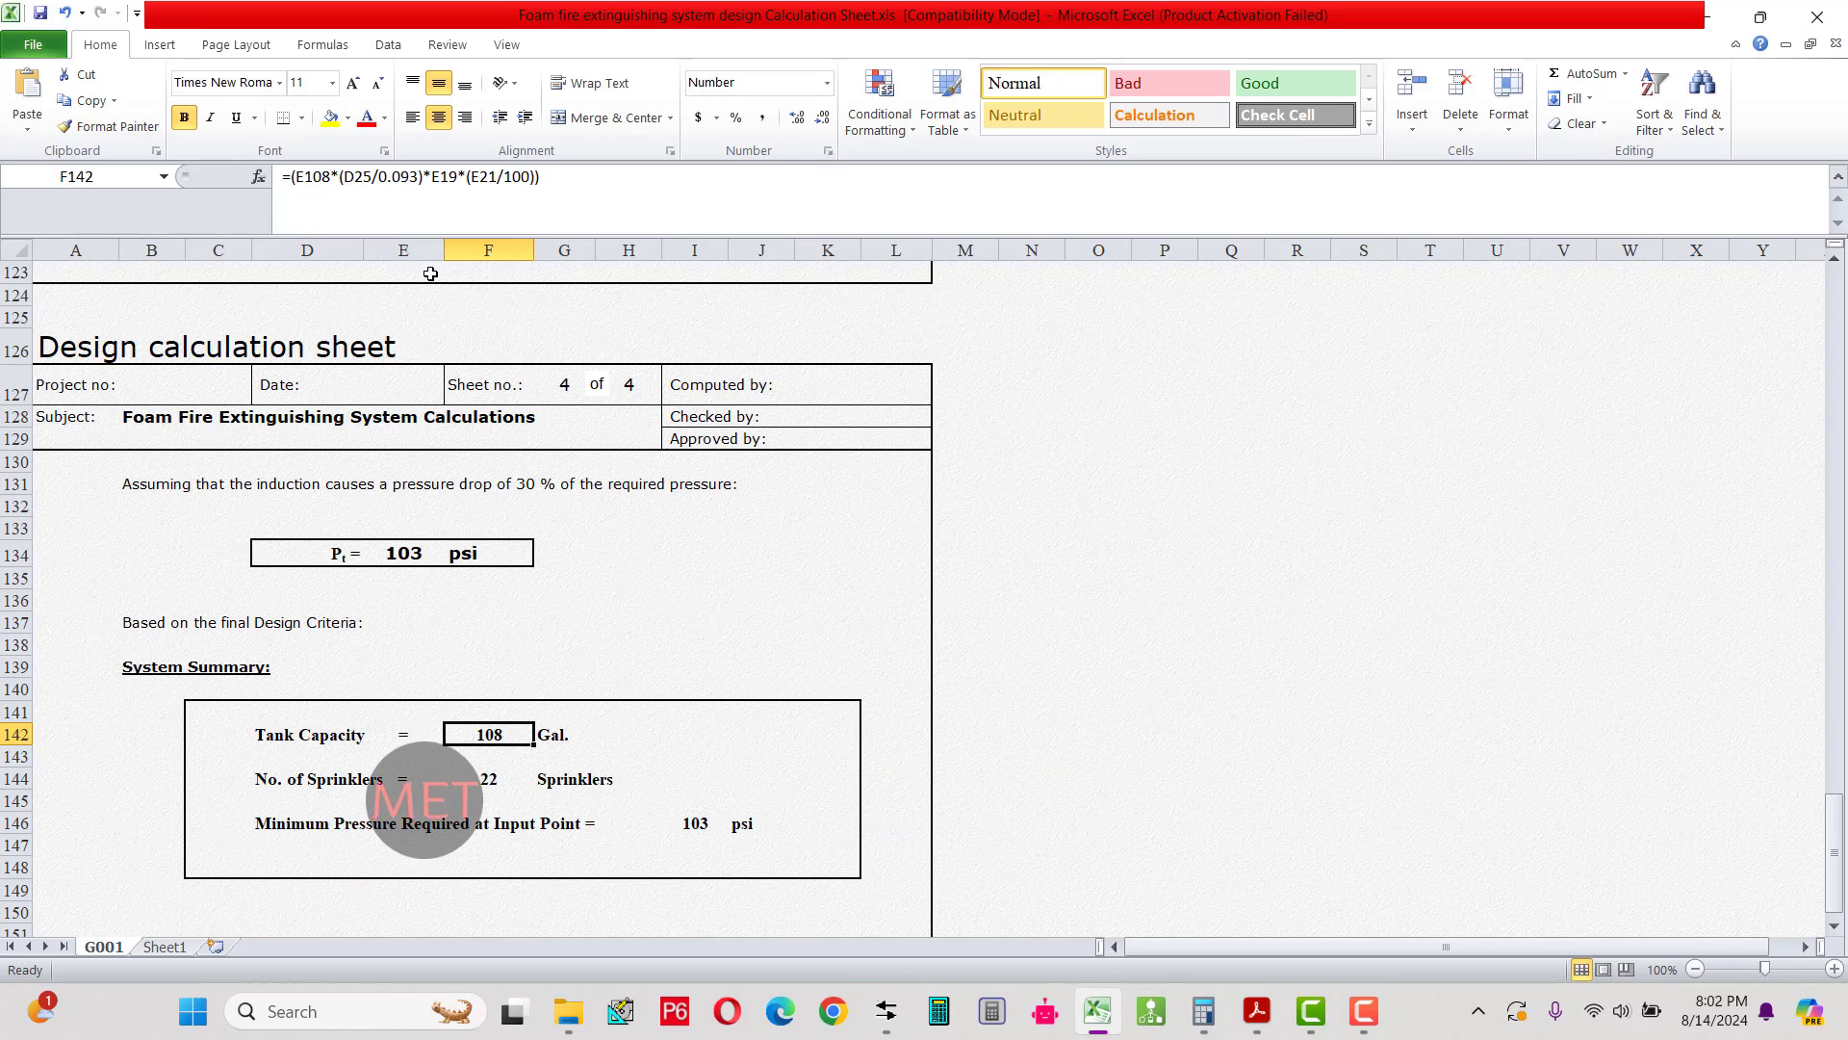
drag(288, 738, 726, 730)
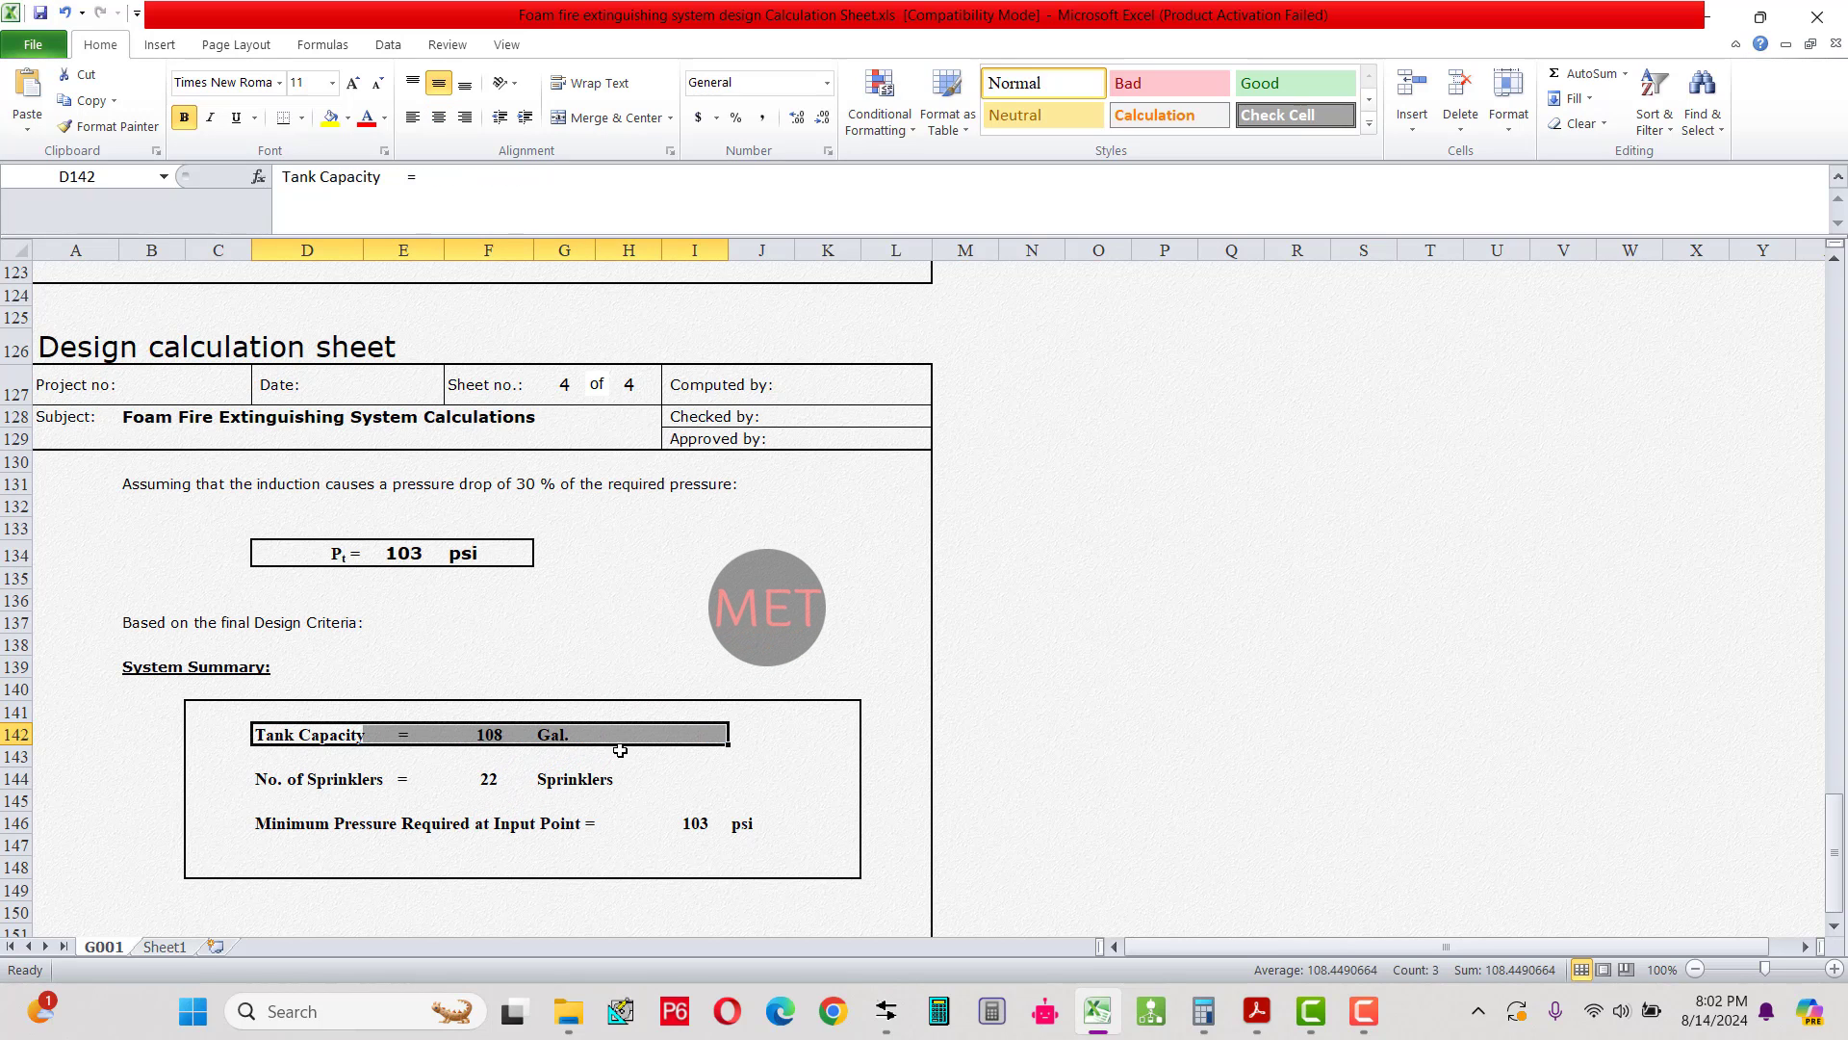
drag(286, 783, 760, 782)
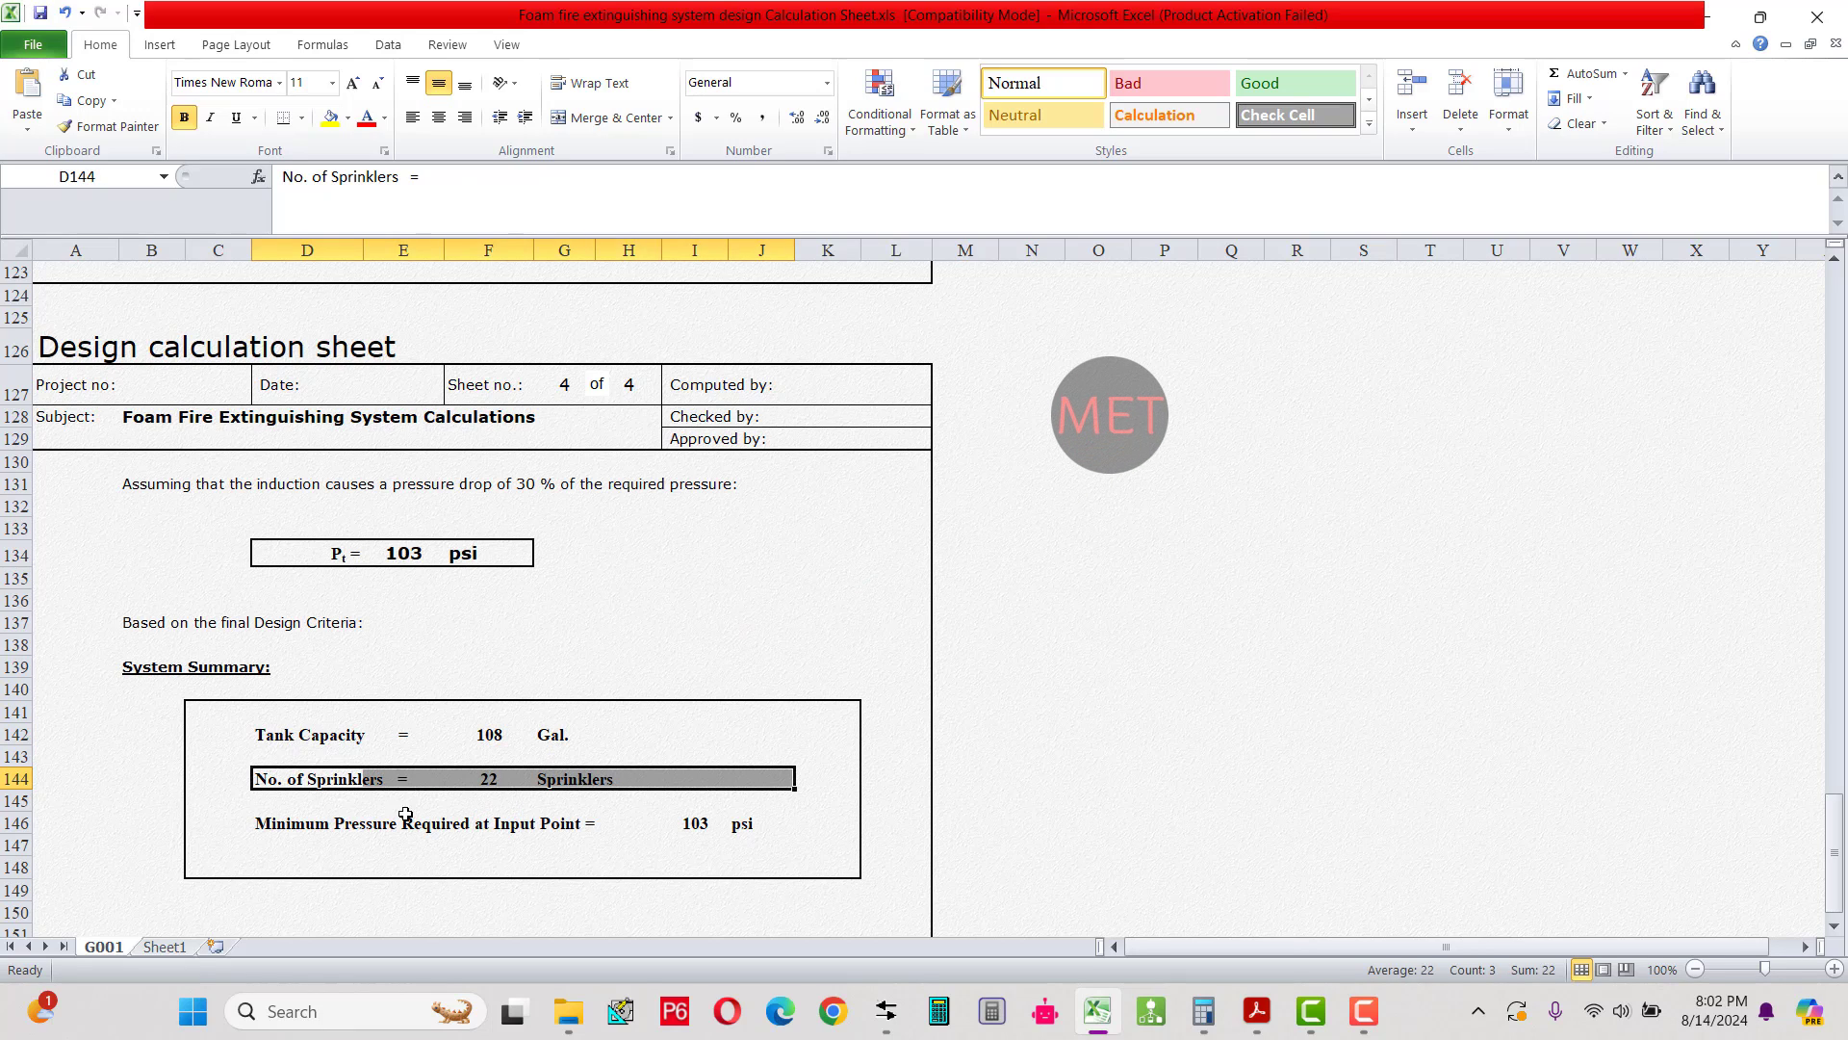
drag(267, 824, 749, 833)
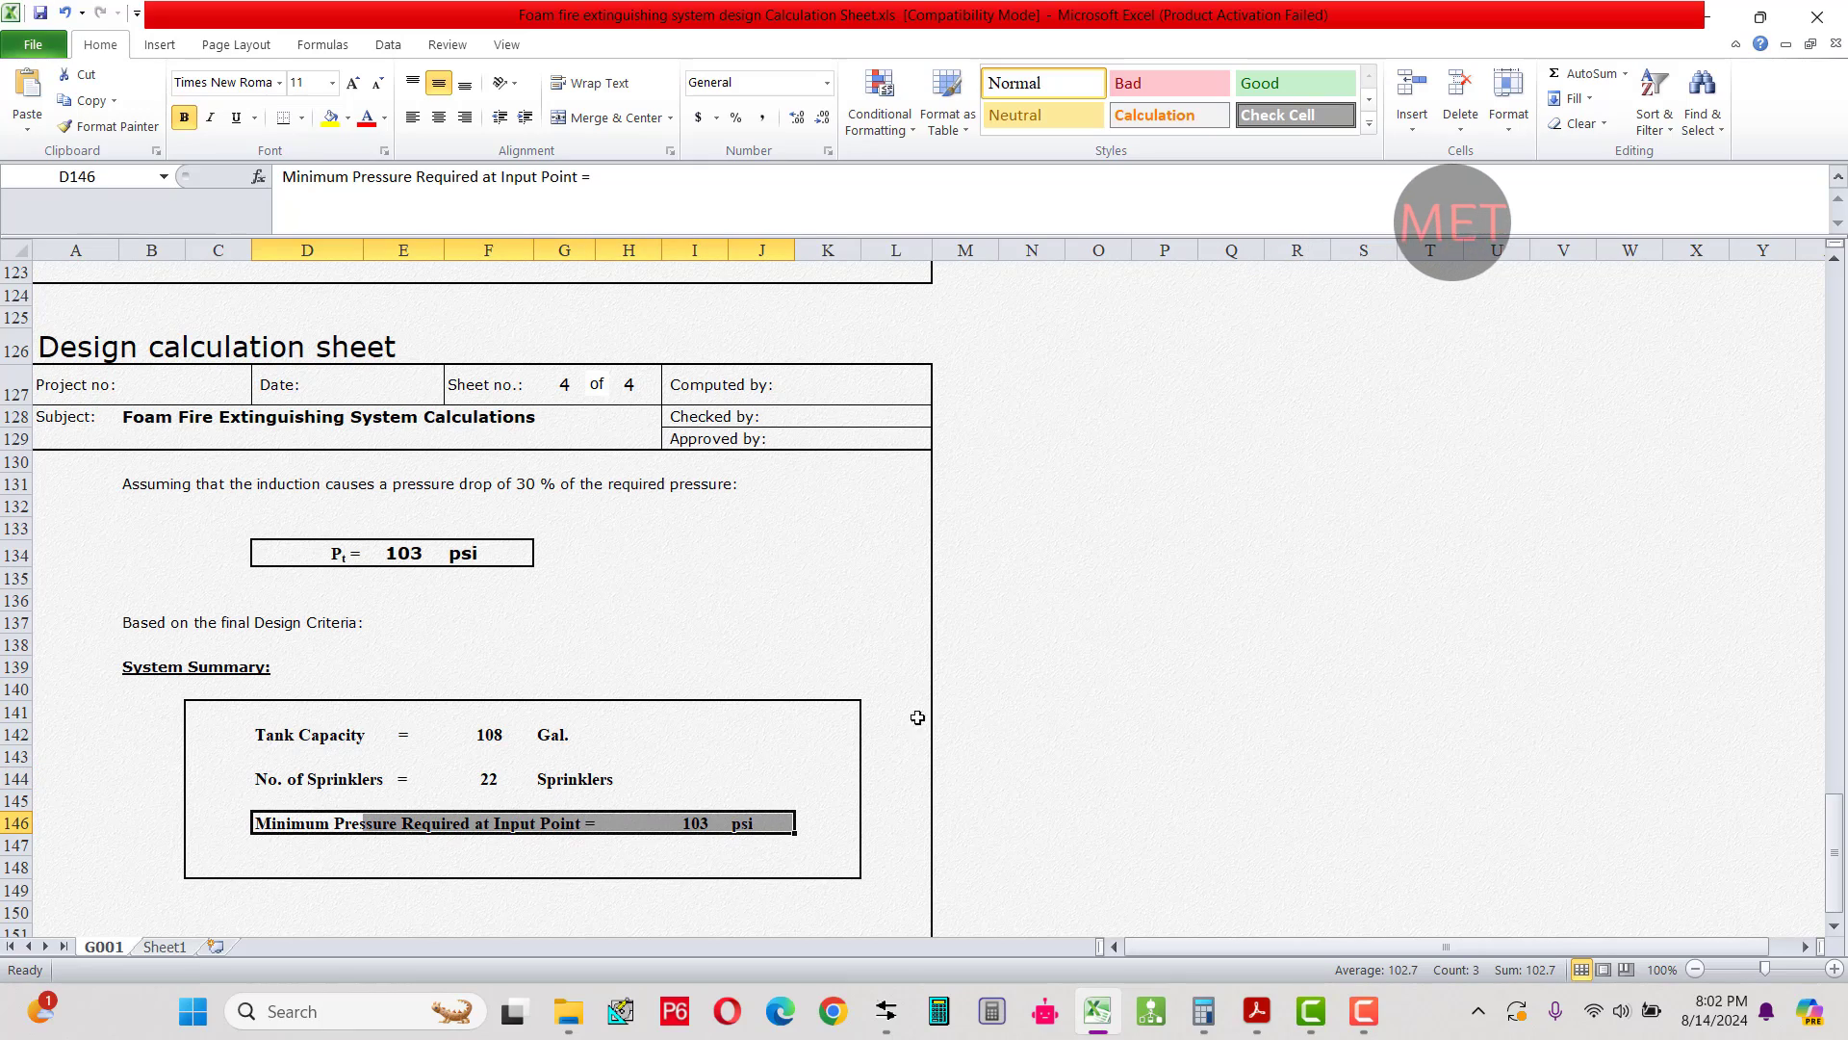
Highlight the pipe pressure table down to row 117 and select the N1-N2 pipe diameter in D114.
scroll(846, 761, up, 5)
scroll(842, 756, up, 2)
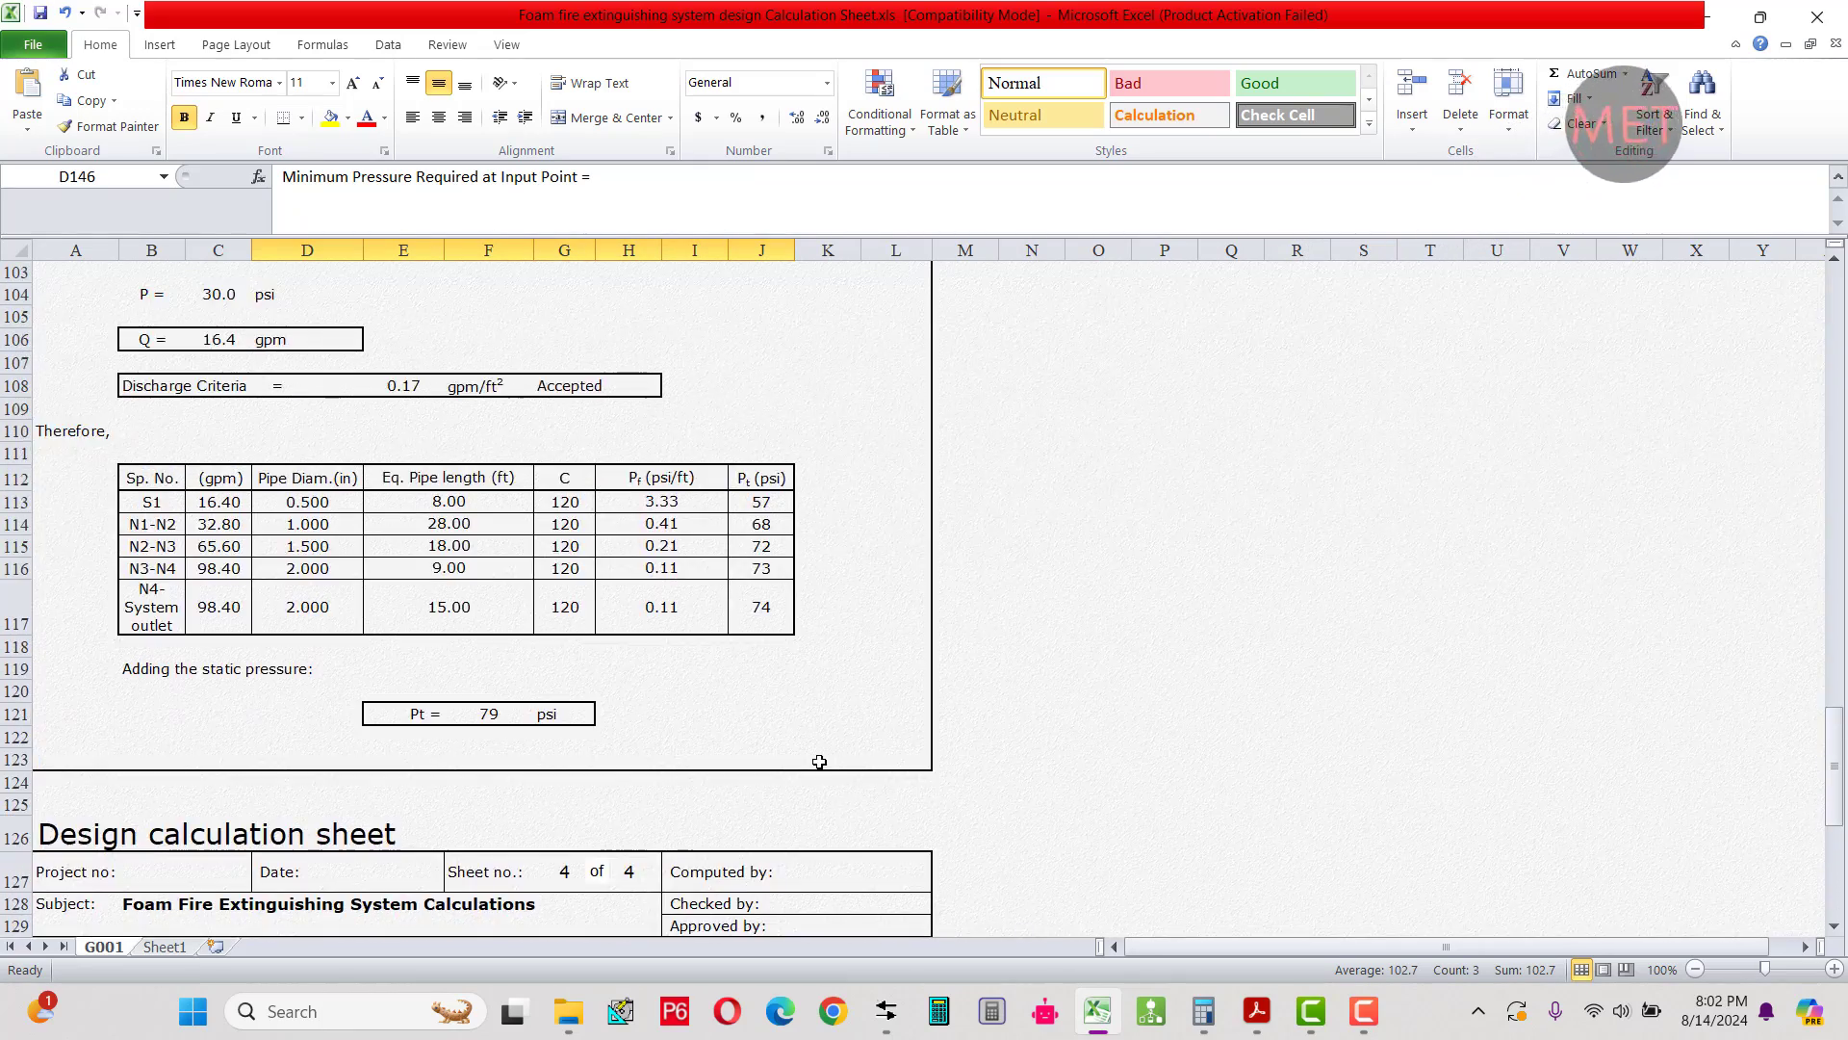
drag(151, 461, 740, 616)
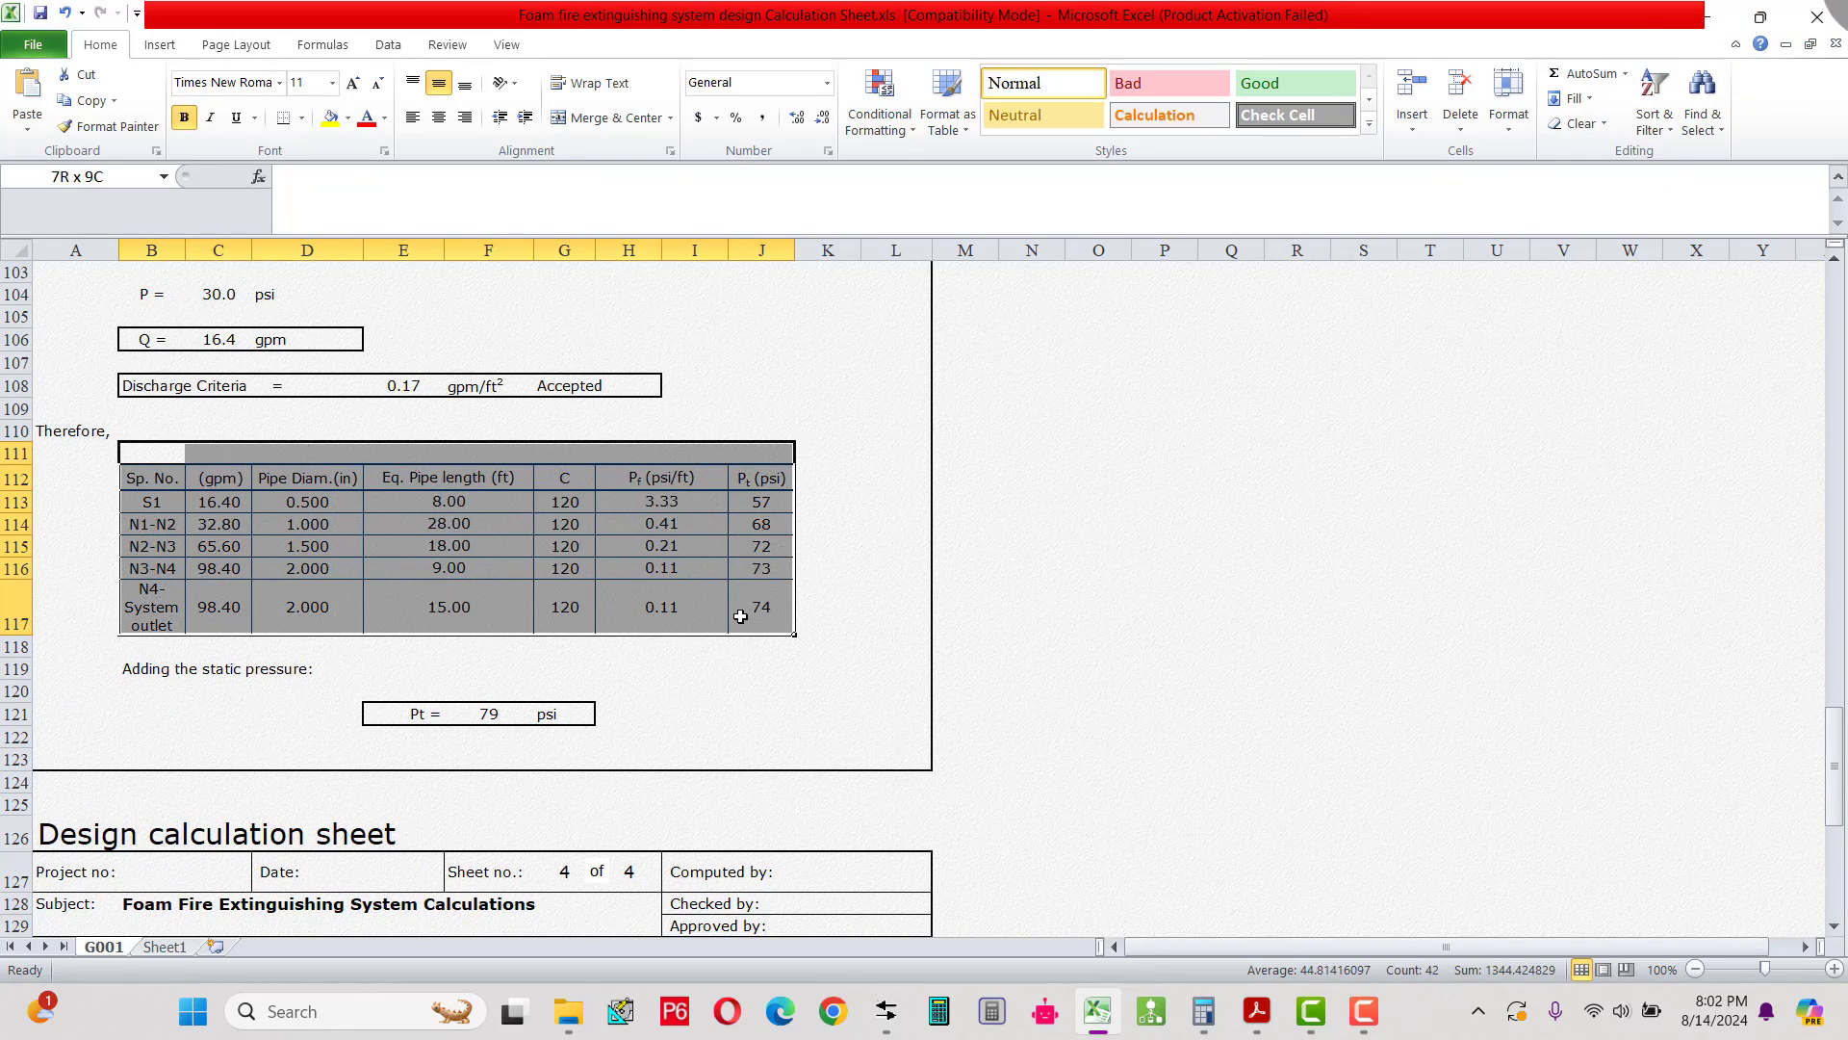
click(304, 524)
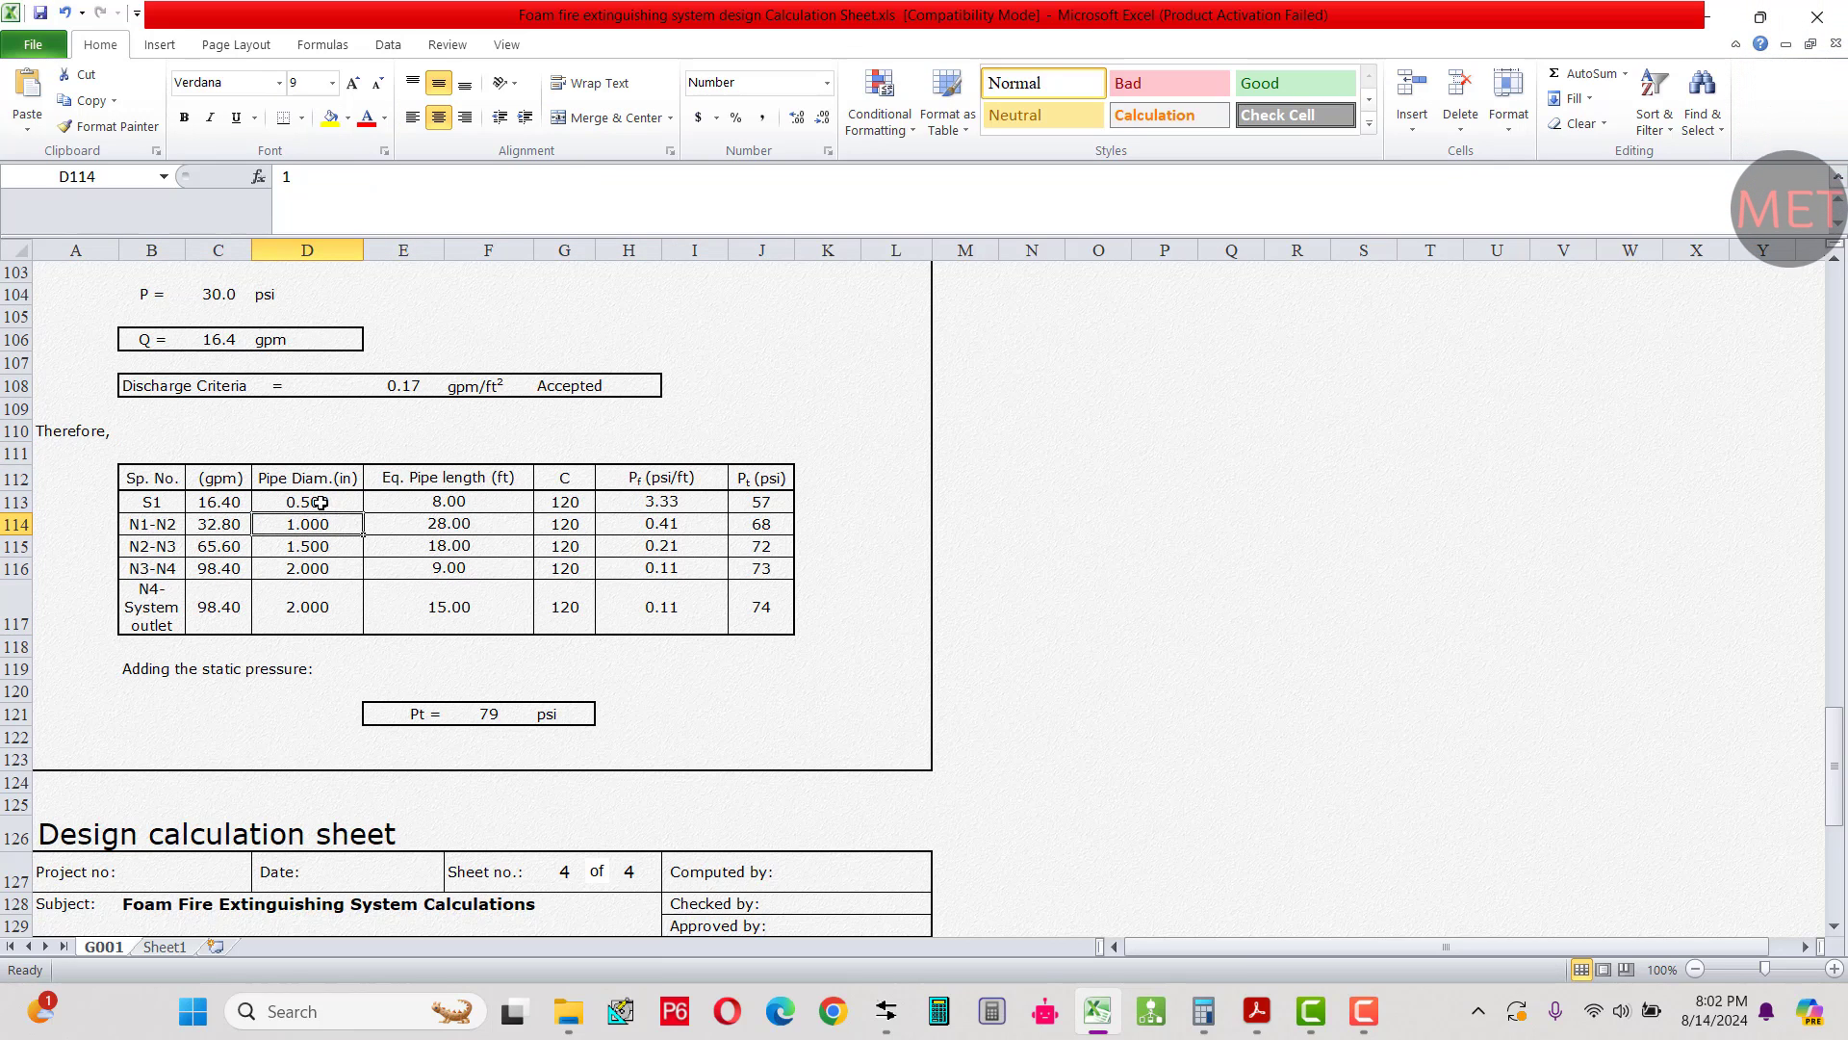
Highlight the whole pipe pressure table in rows 112 to 117 and select the Pt label in E121.
mouse_move(153, 478)
mouse_down()
mouse_move(481, 578)
mouse_move(737, 604)
mouse_up()
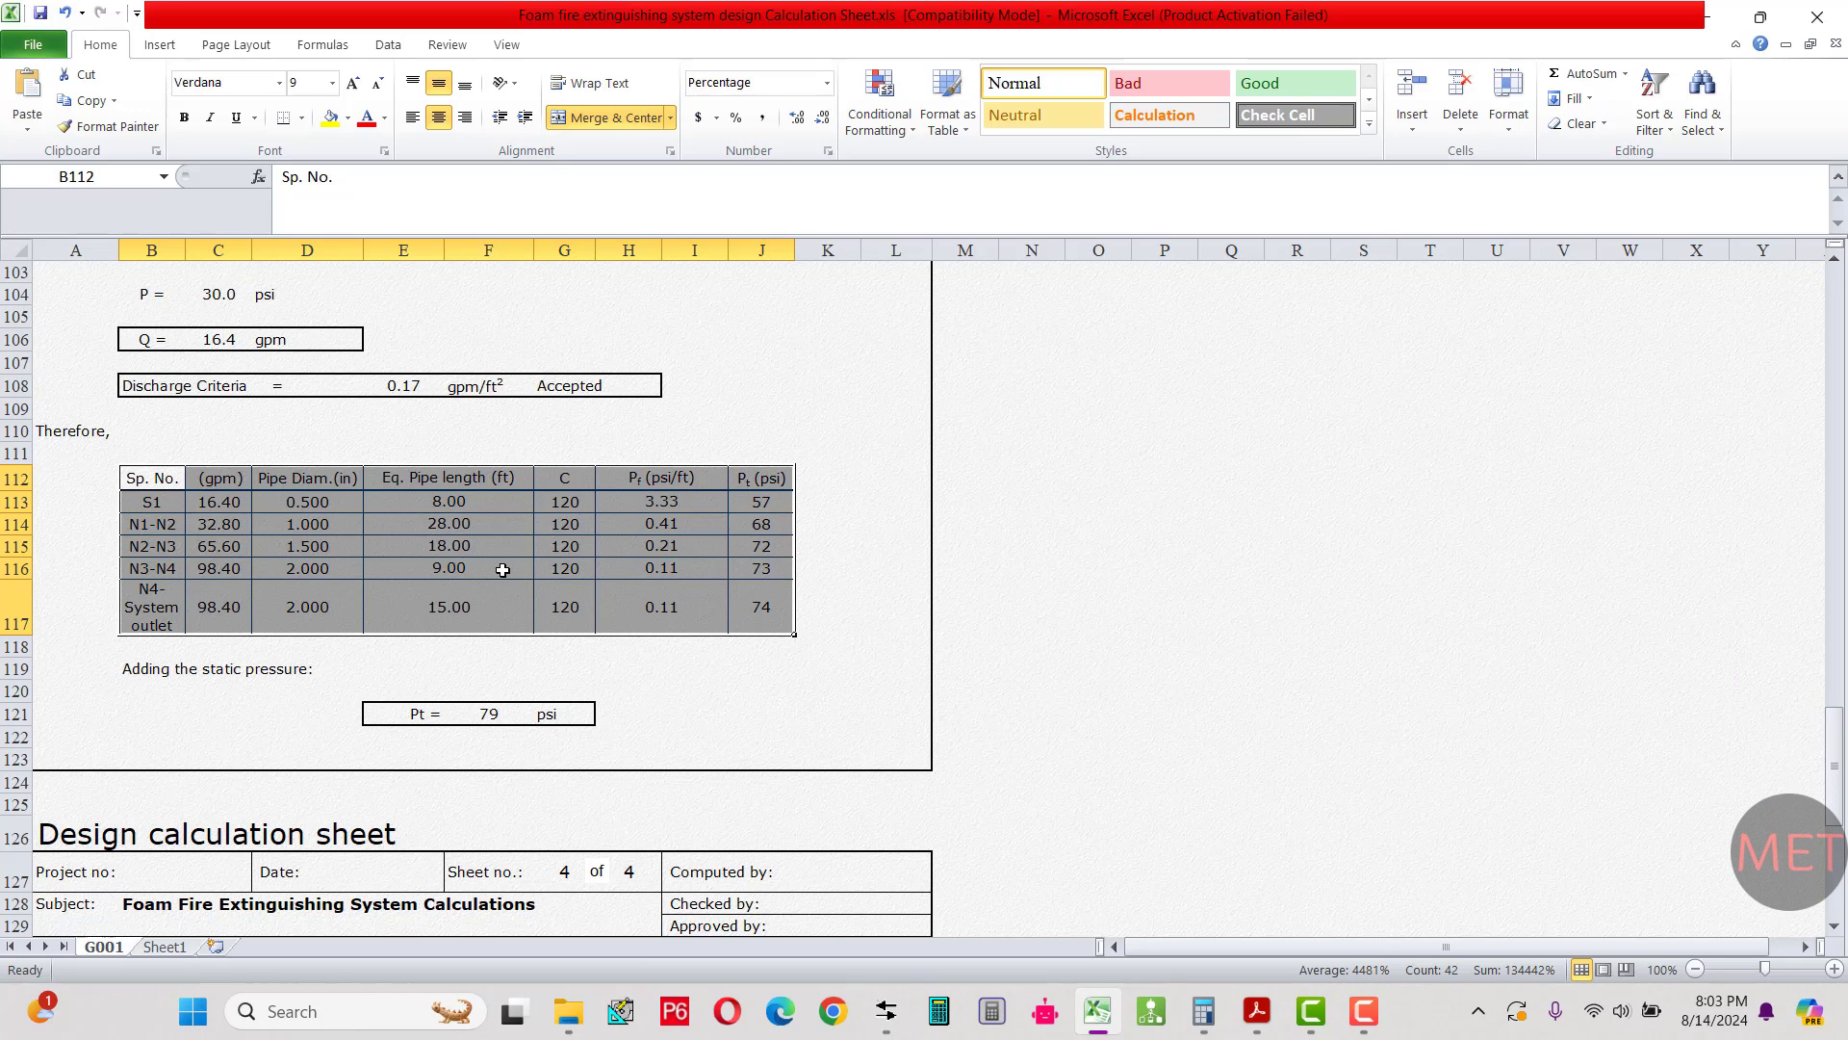
click(375, 568)
drag(162, 484, 602, 610)
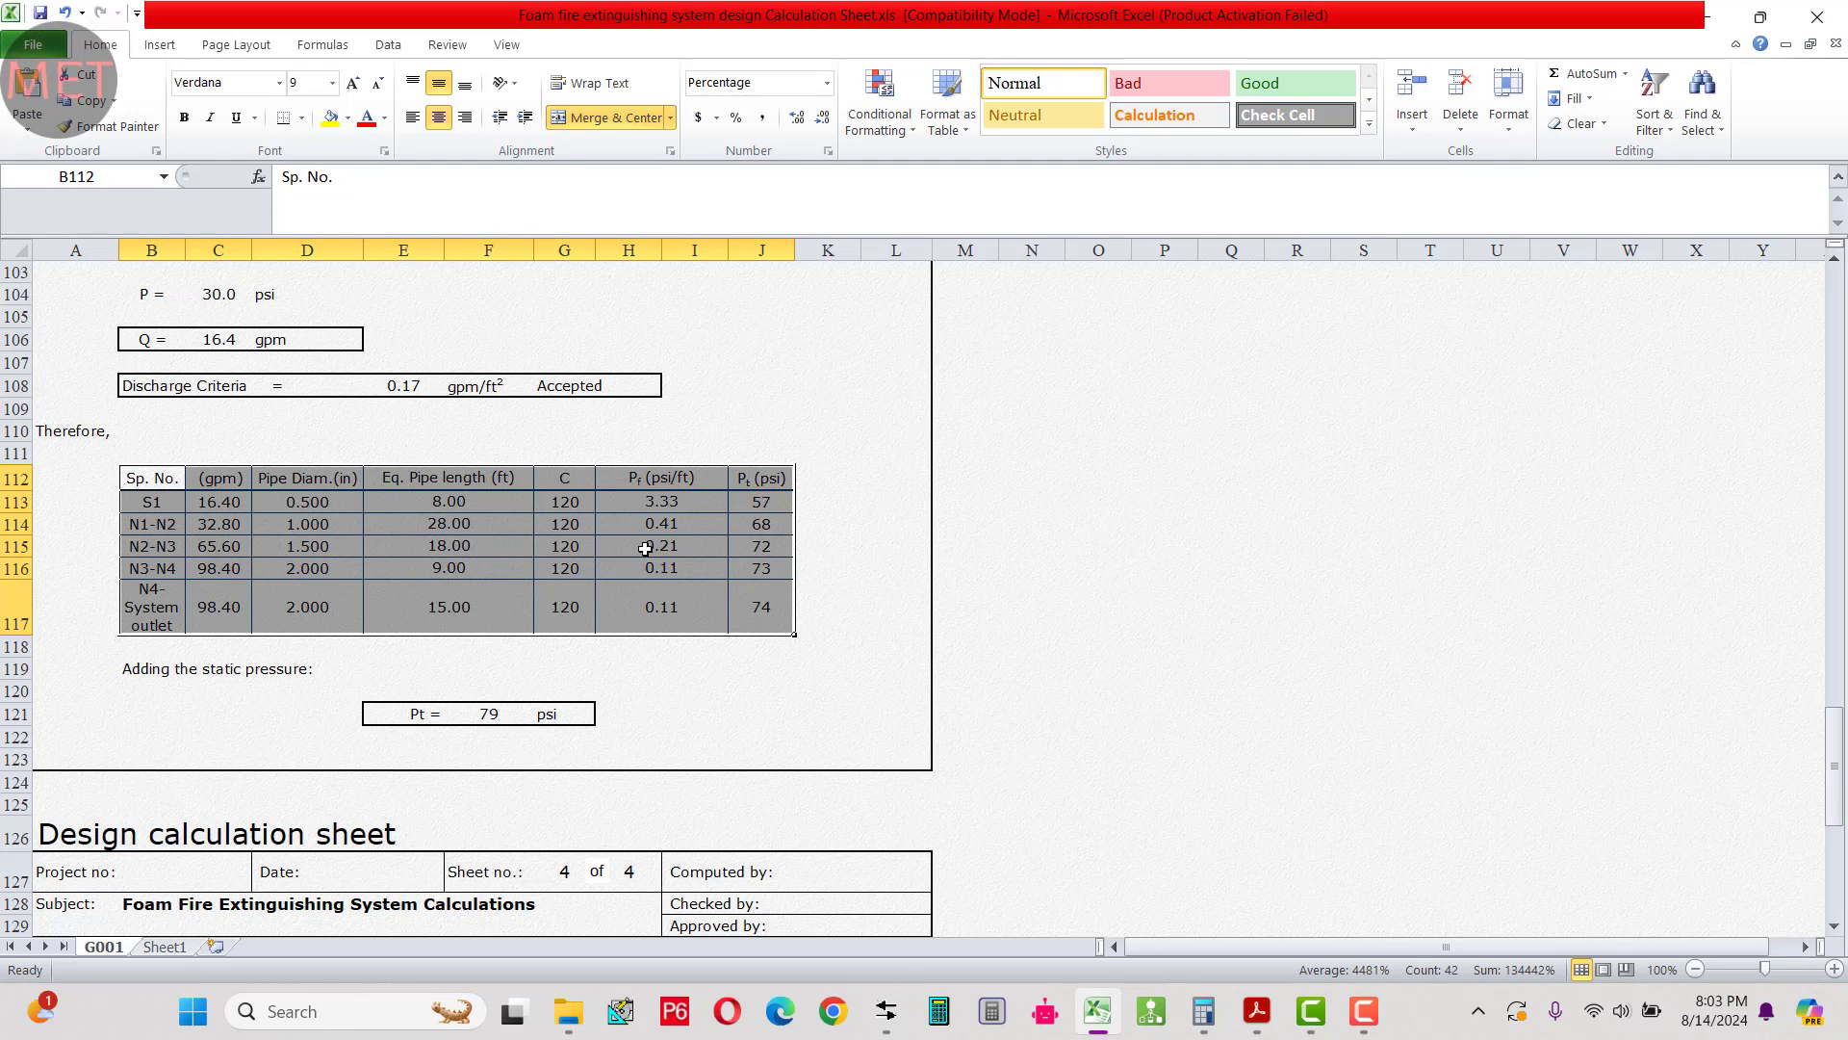
click(424, 713)
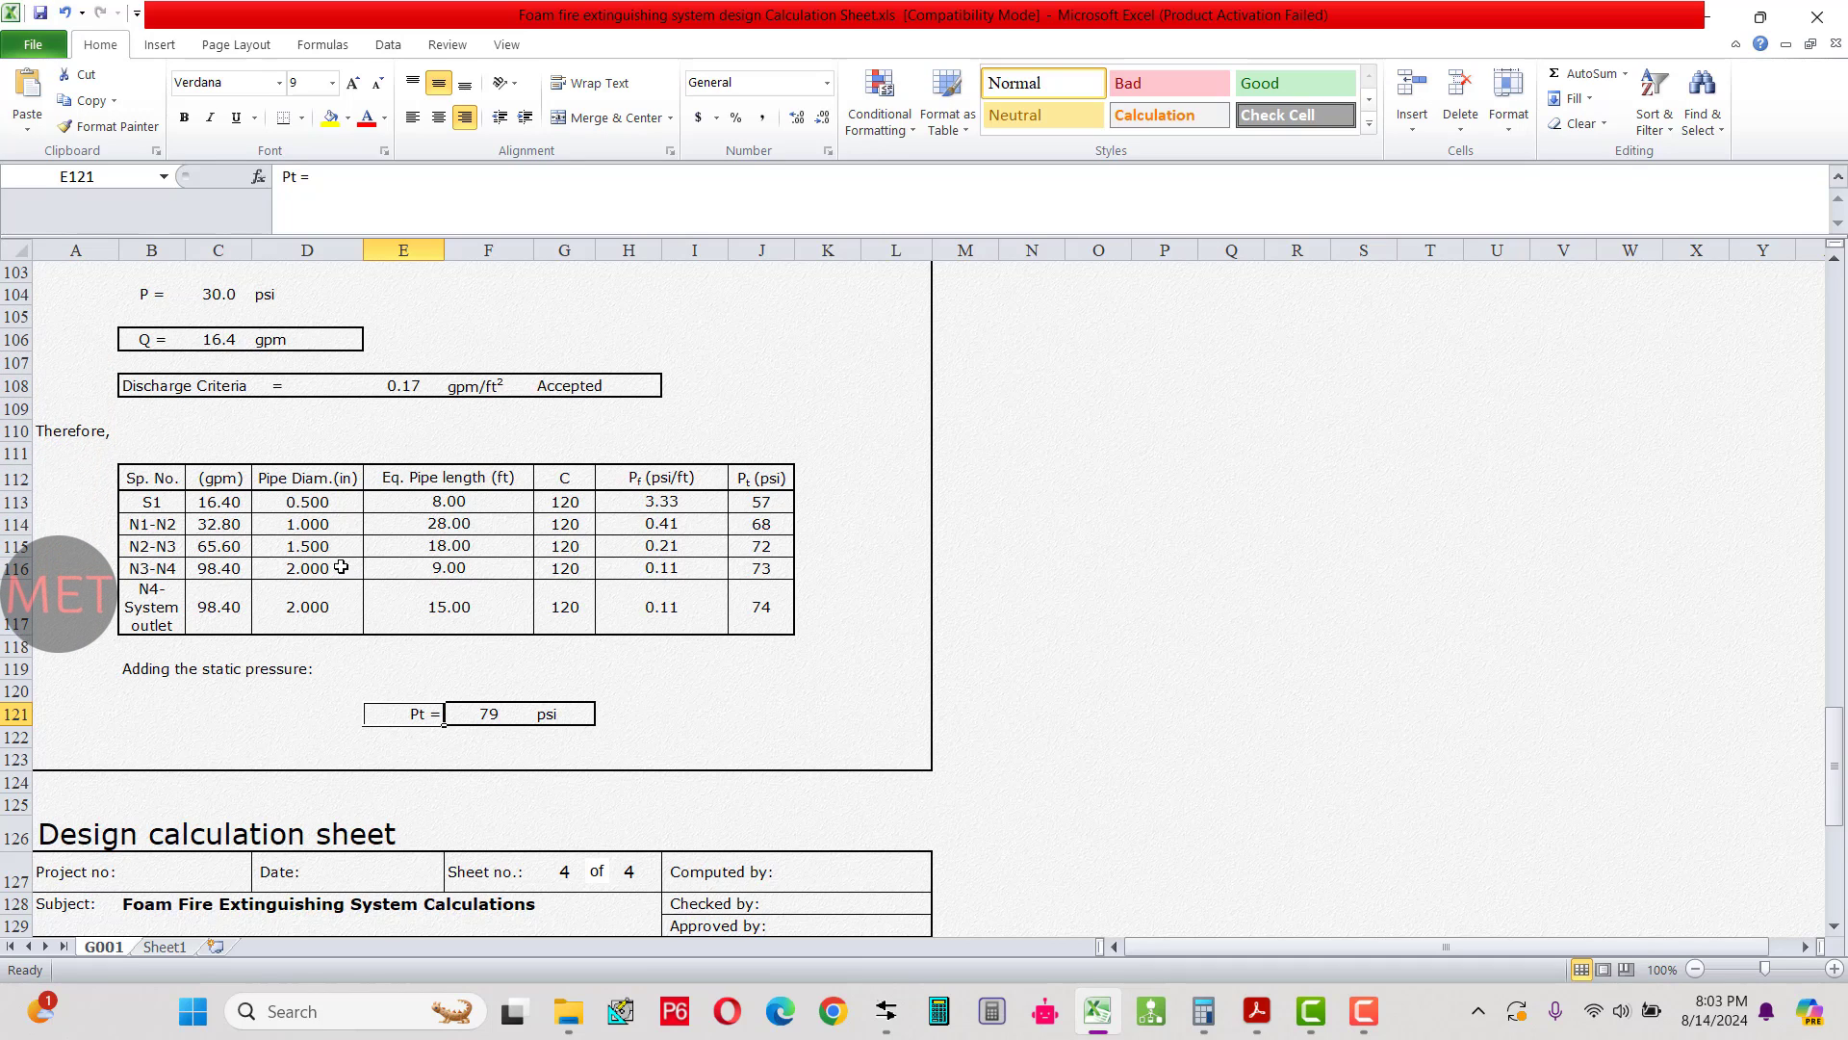
Highlight the Sp. No. column and select each pipe section in turn from S1 to N4-System outlet.
drag(161, 478, 156, 596)
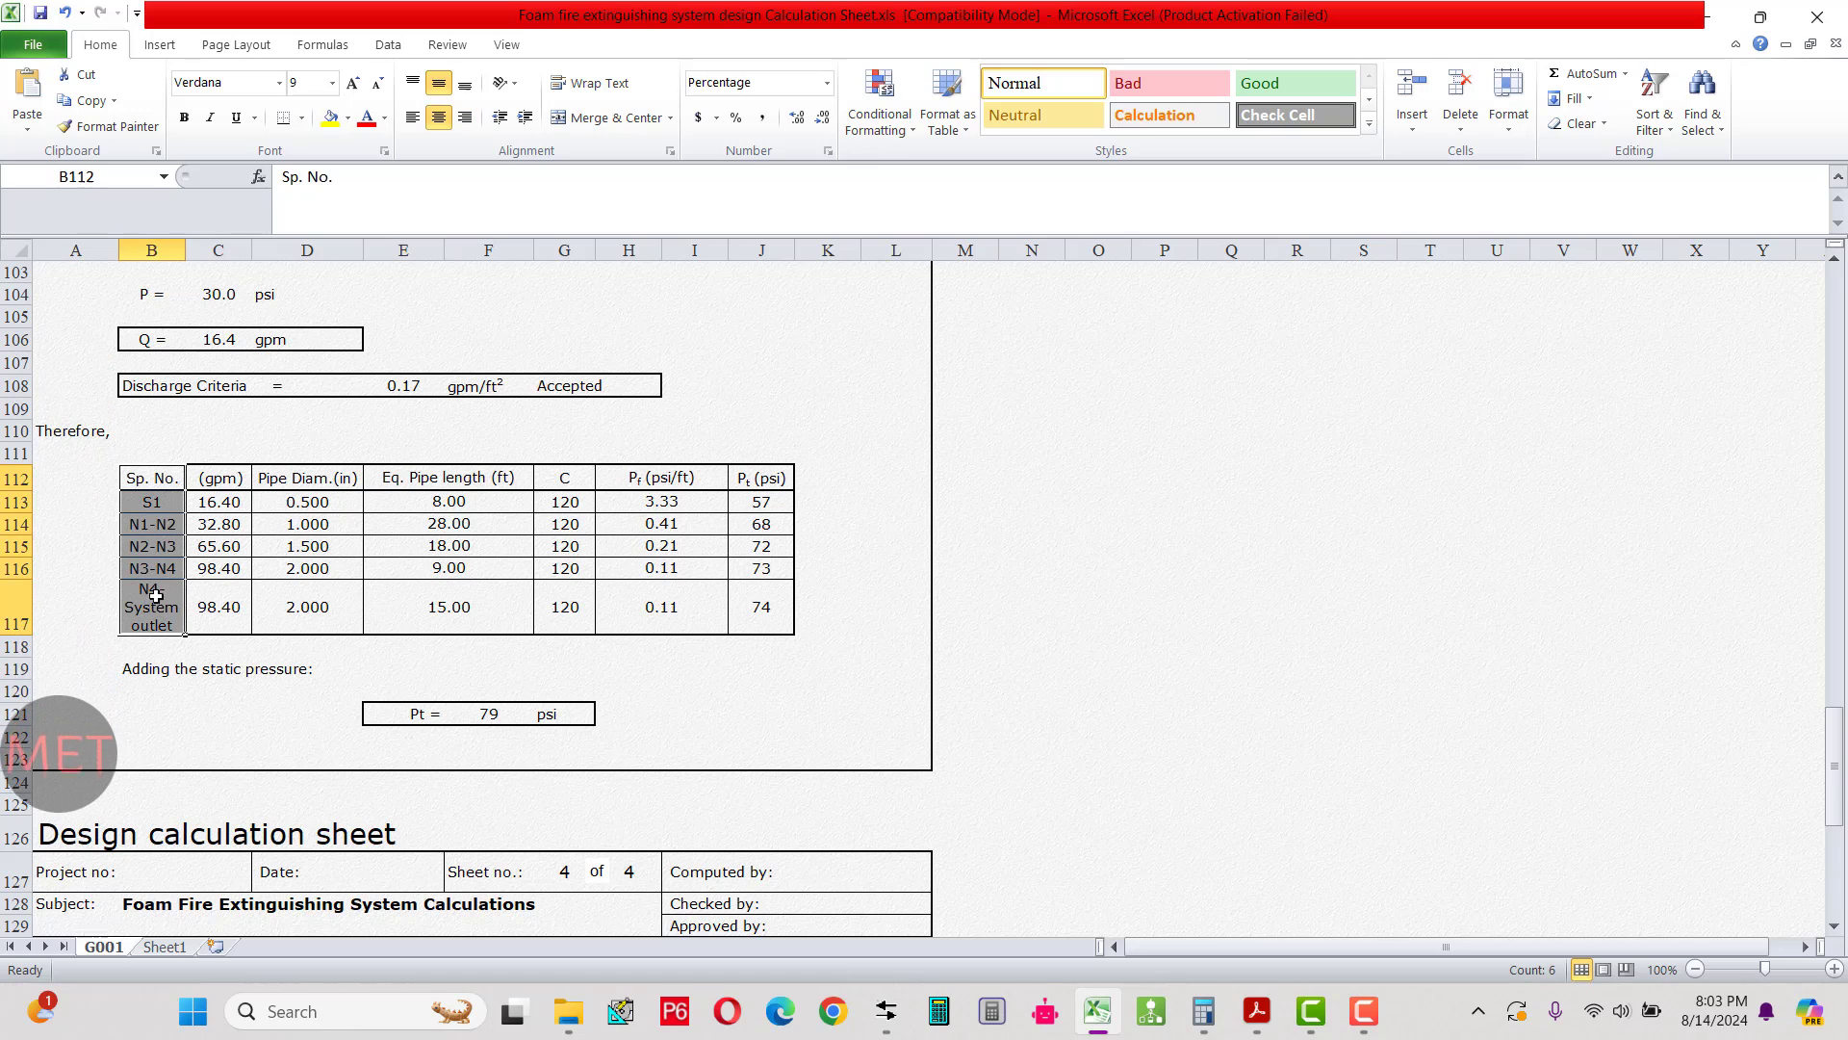
click(154, 505)
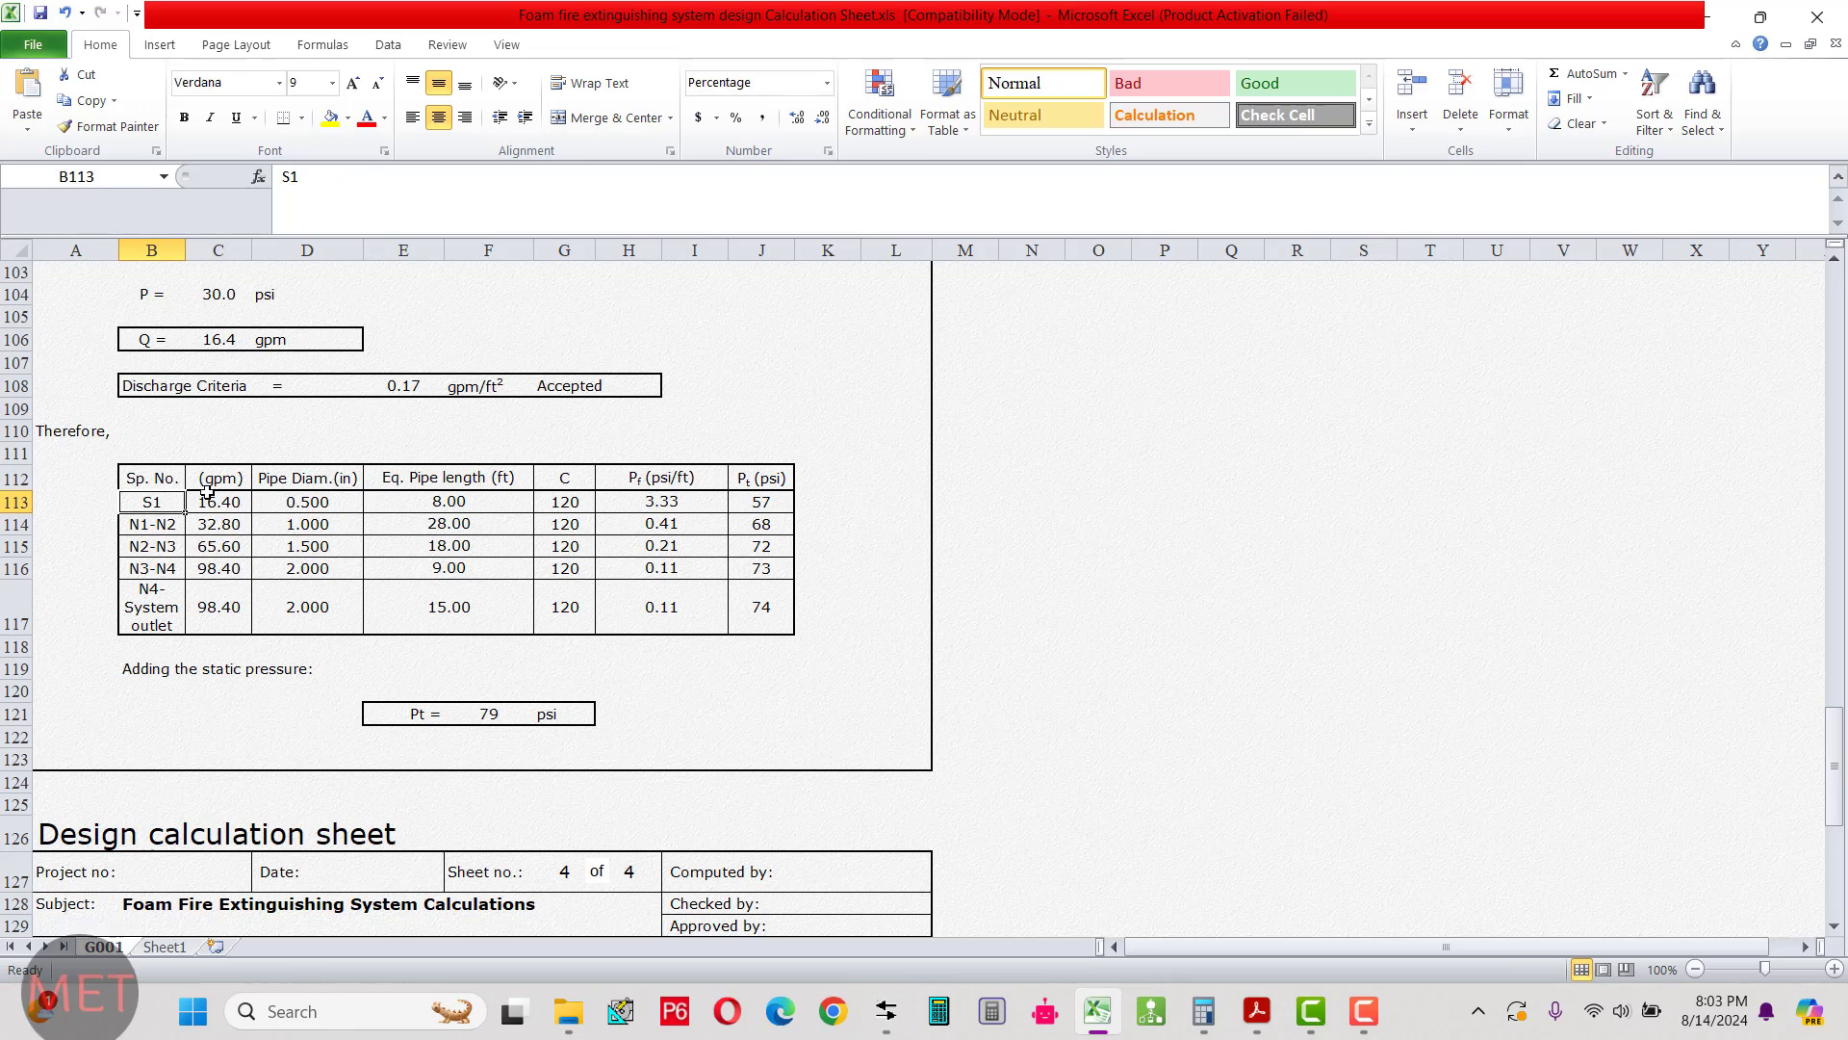
click(141, 530)
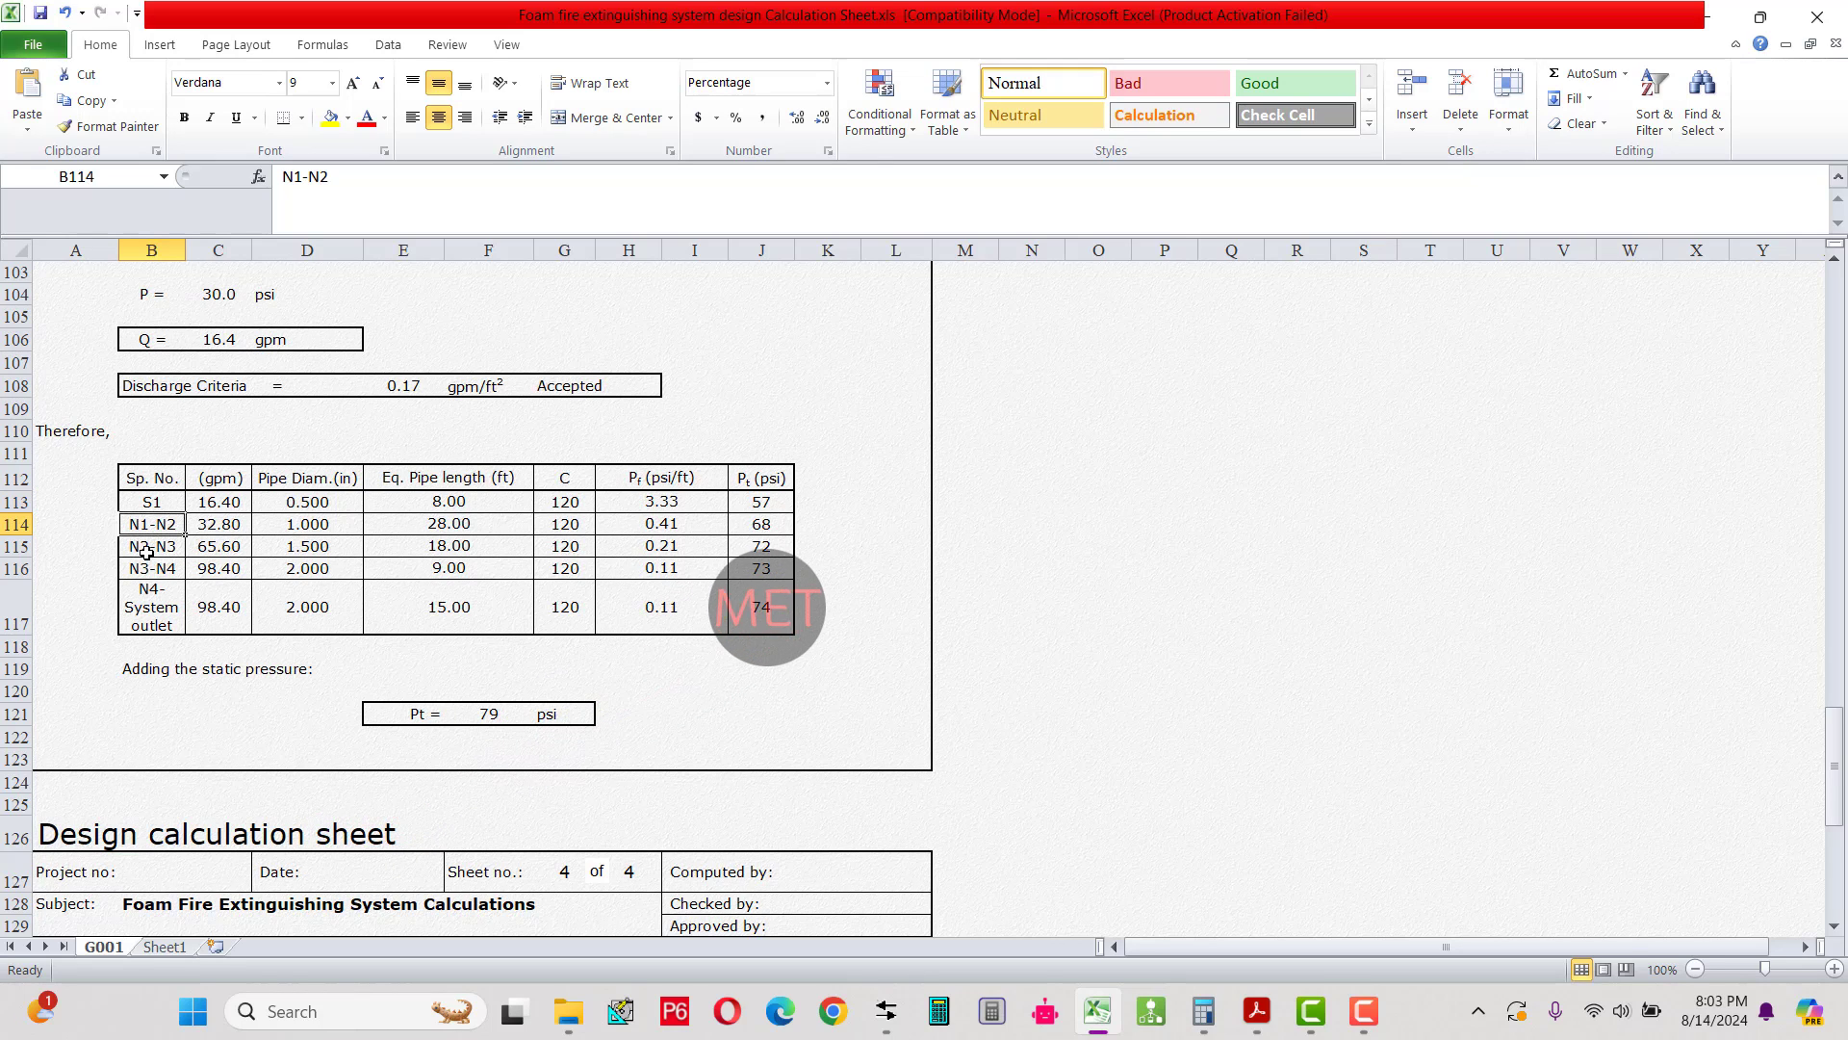
click(144, 548)
click(147, 570)
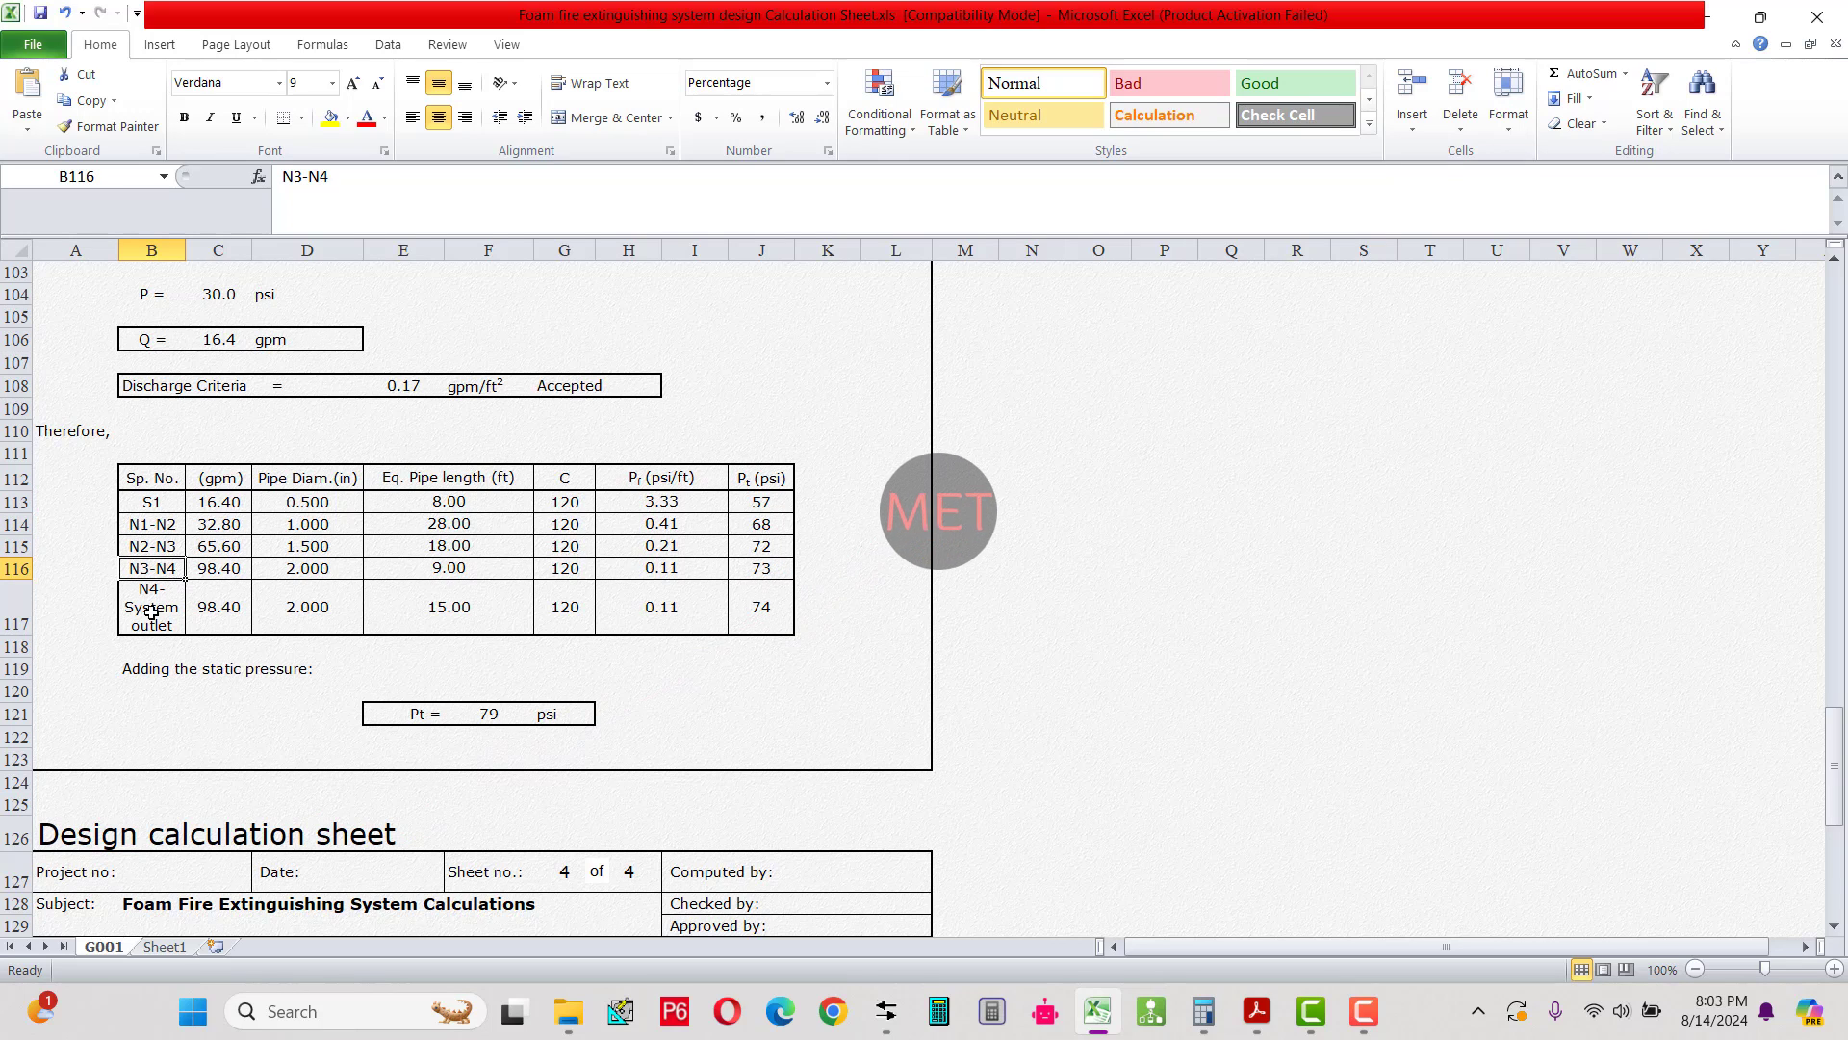
click(151, 608)
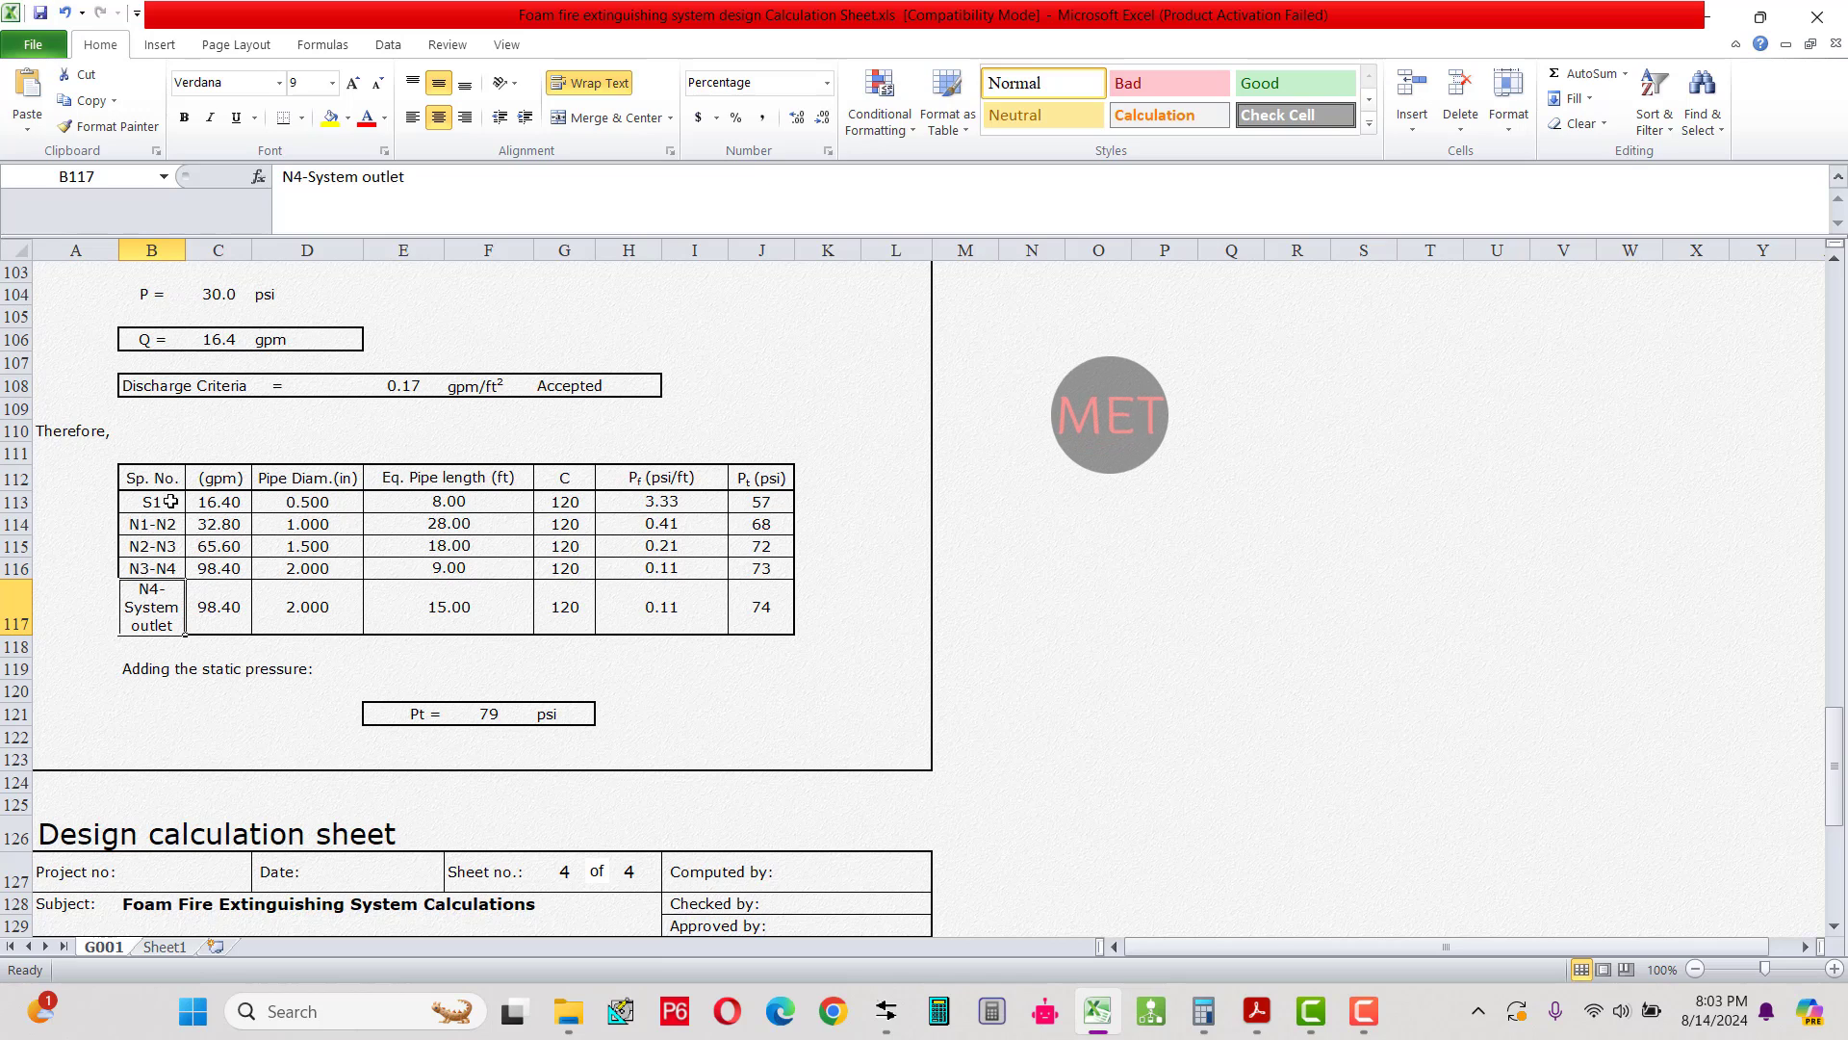
drag(152, 501, 161, 616)
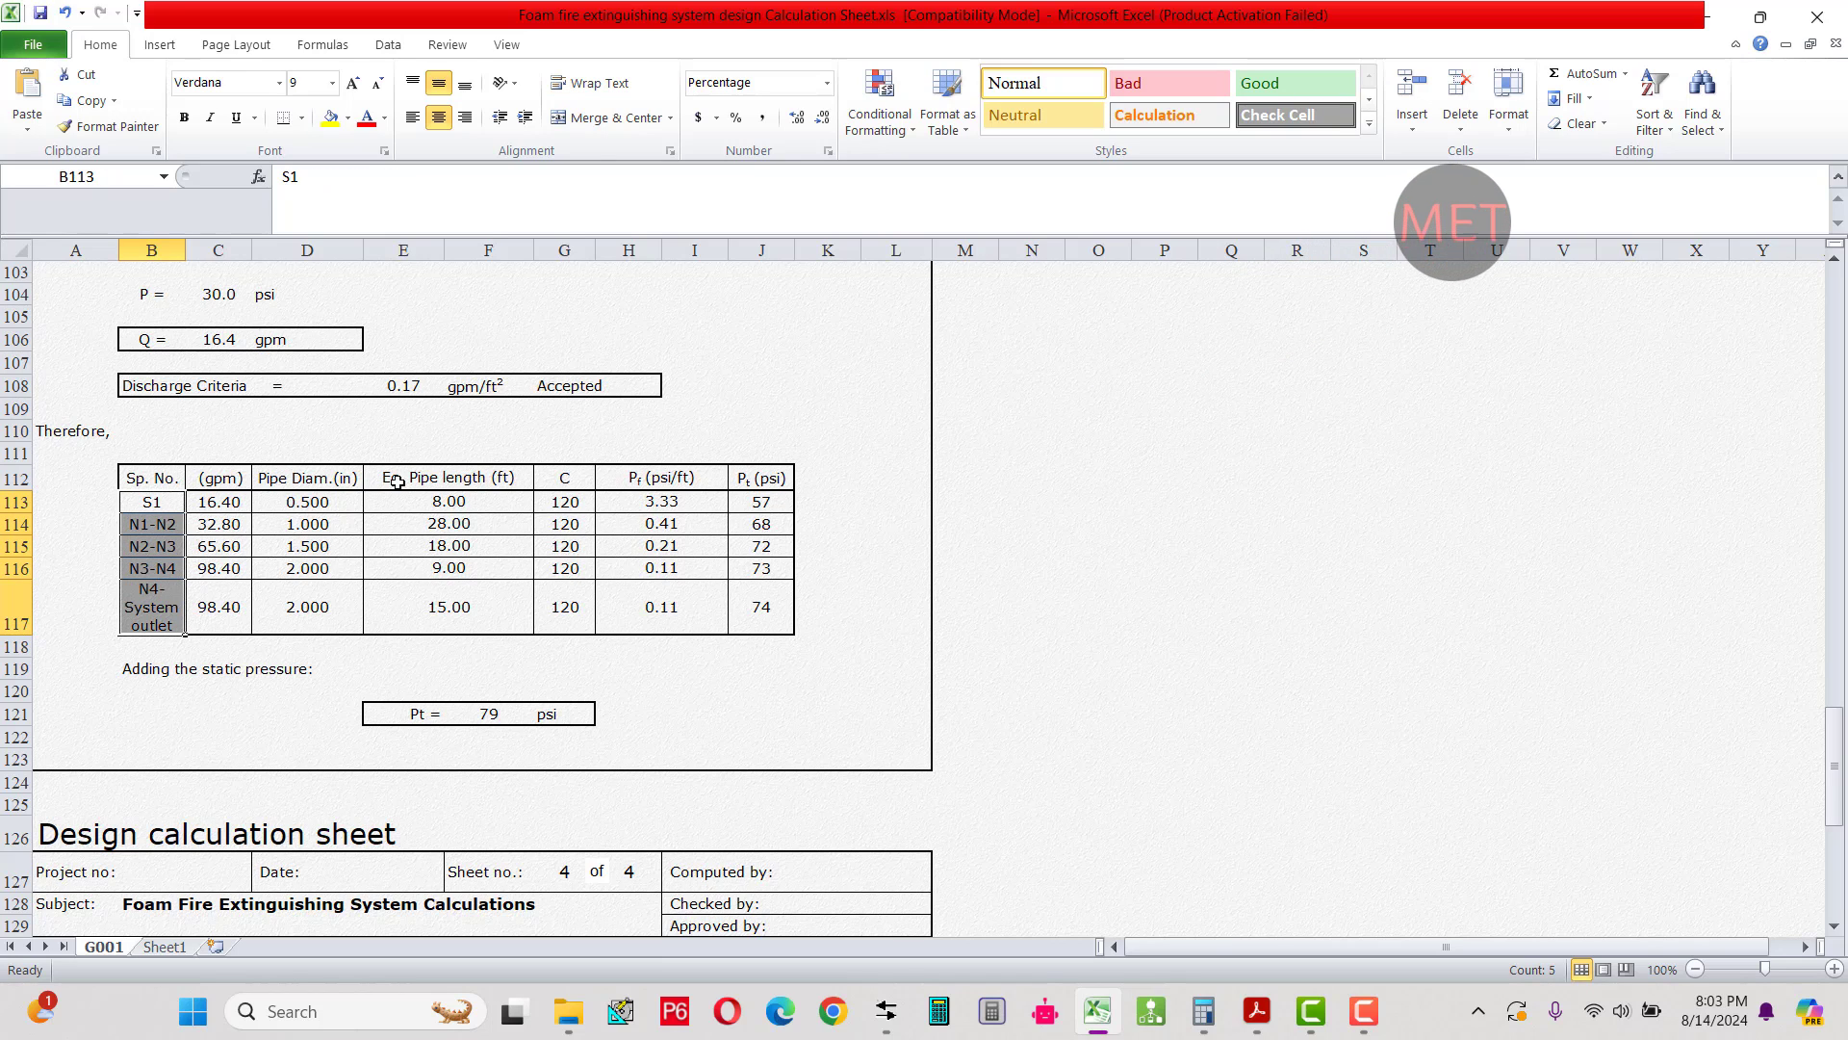
Highlight the gpm, pipe diameter, equivalent pipe length and C values in rows 113 to 117, one column at a time.
drag(218, 501, 231, 601)
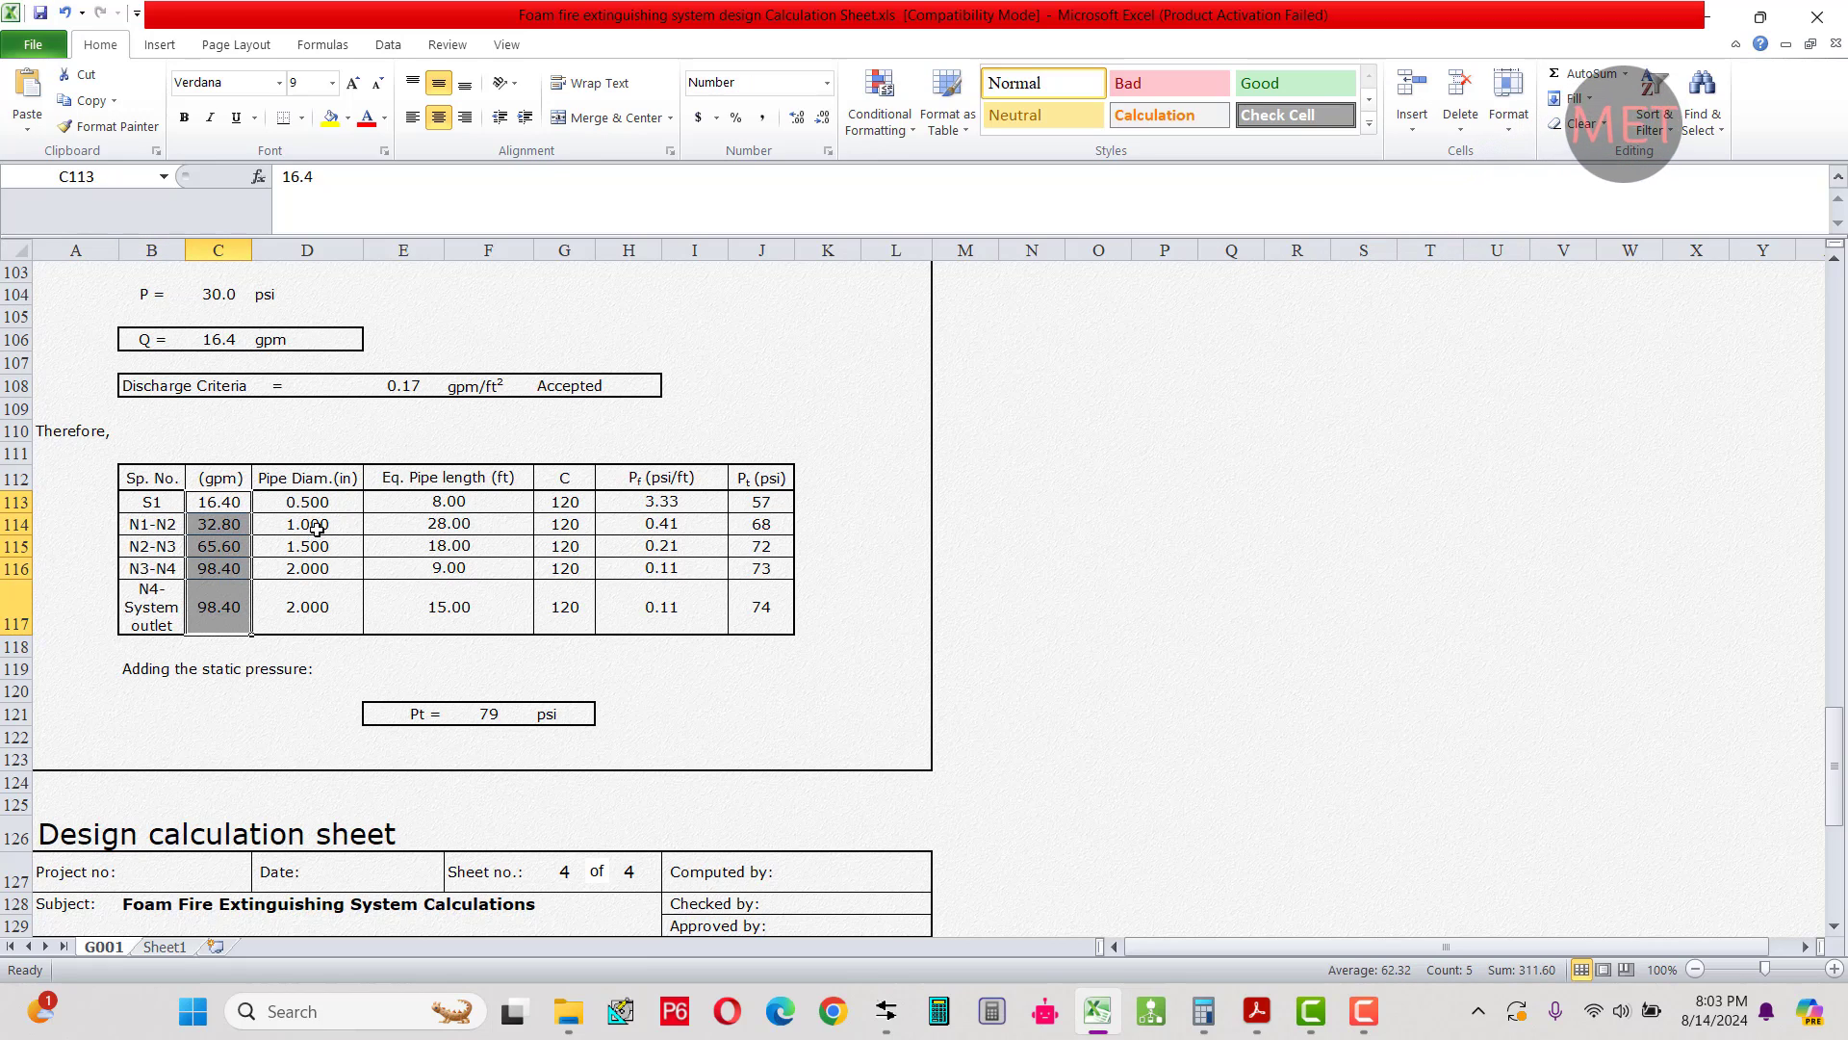
drag(316, 501, 316, 613)
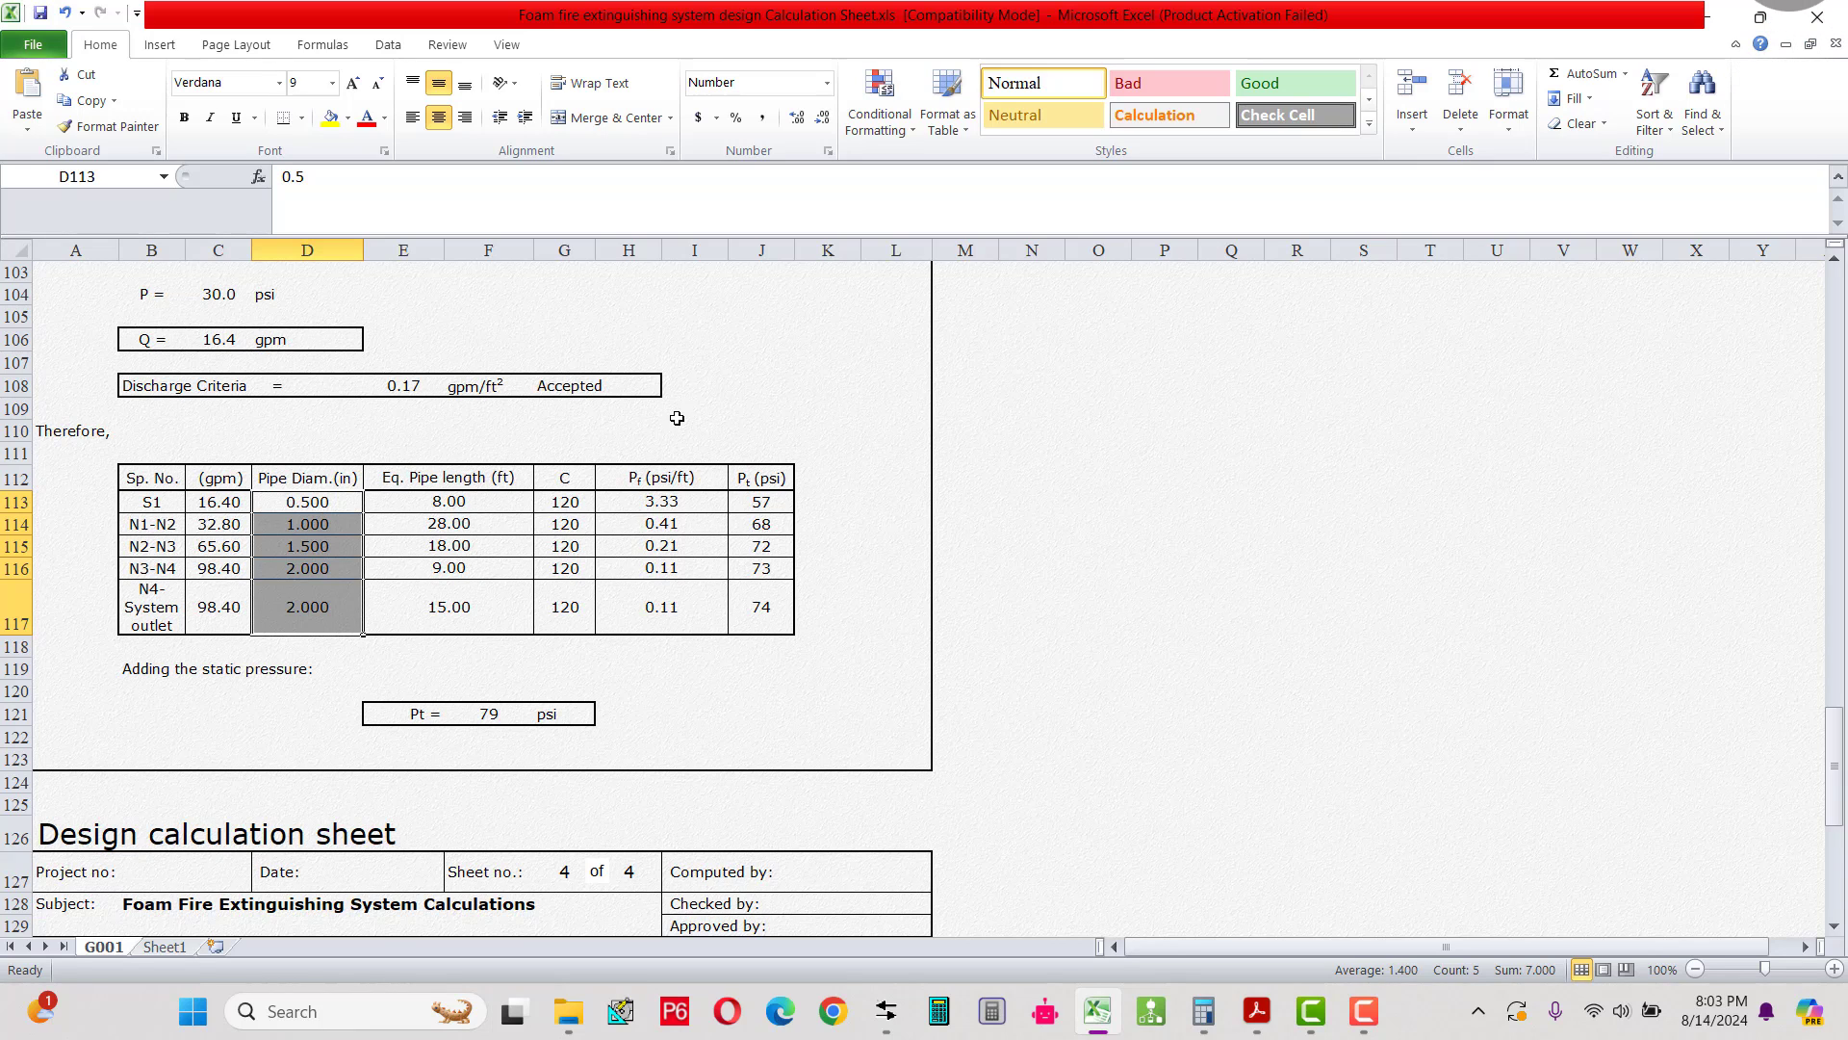
drag(308, 512, 306, 601)
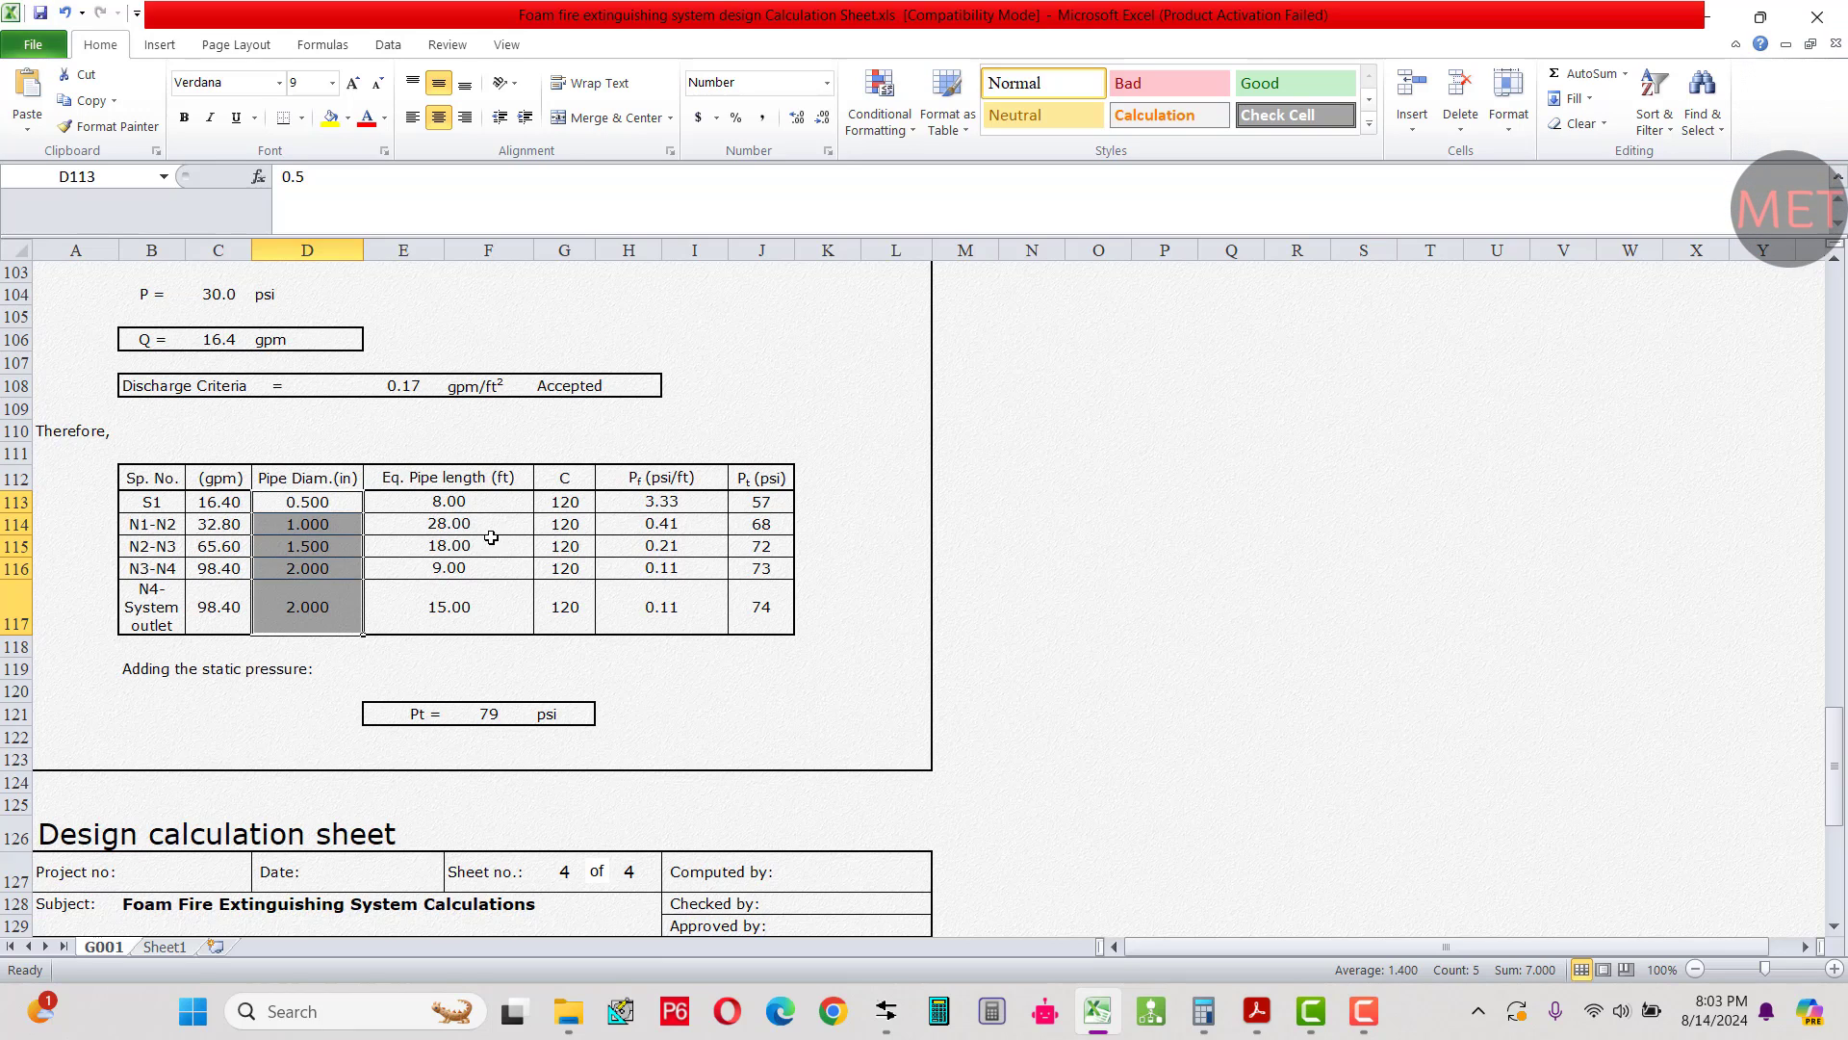
drag(448, 501, 466, 602)
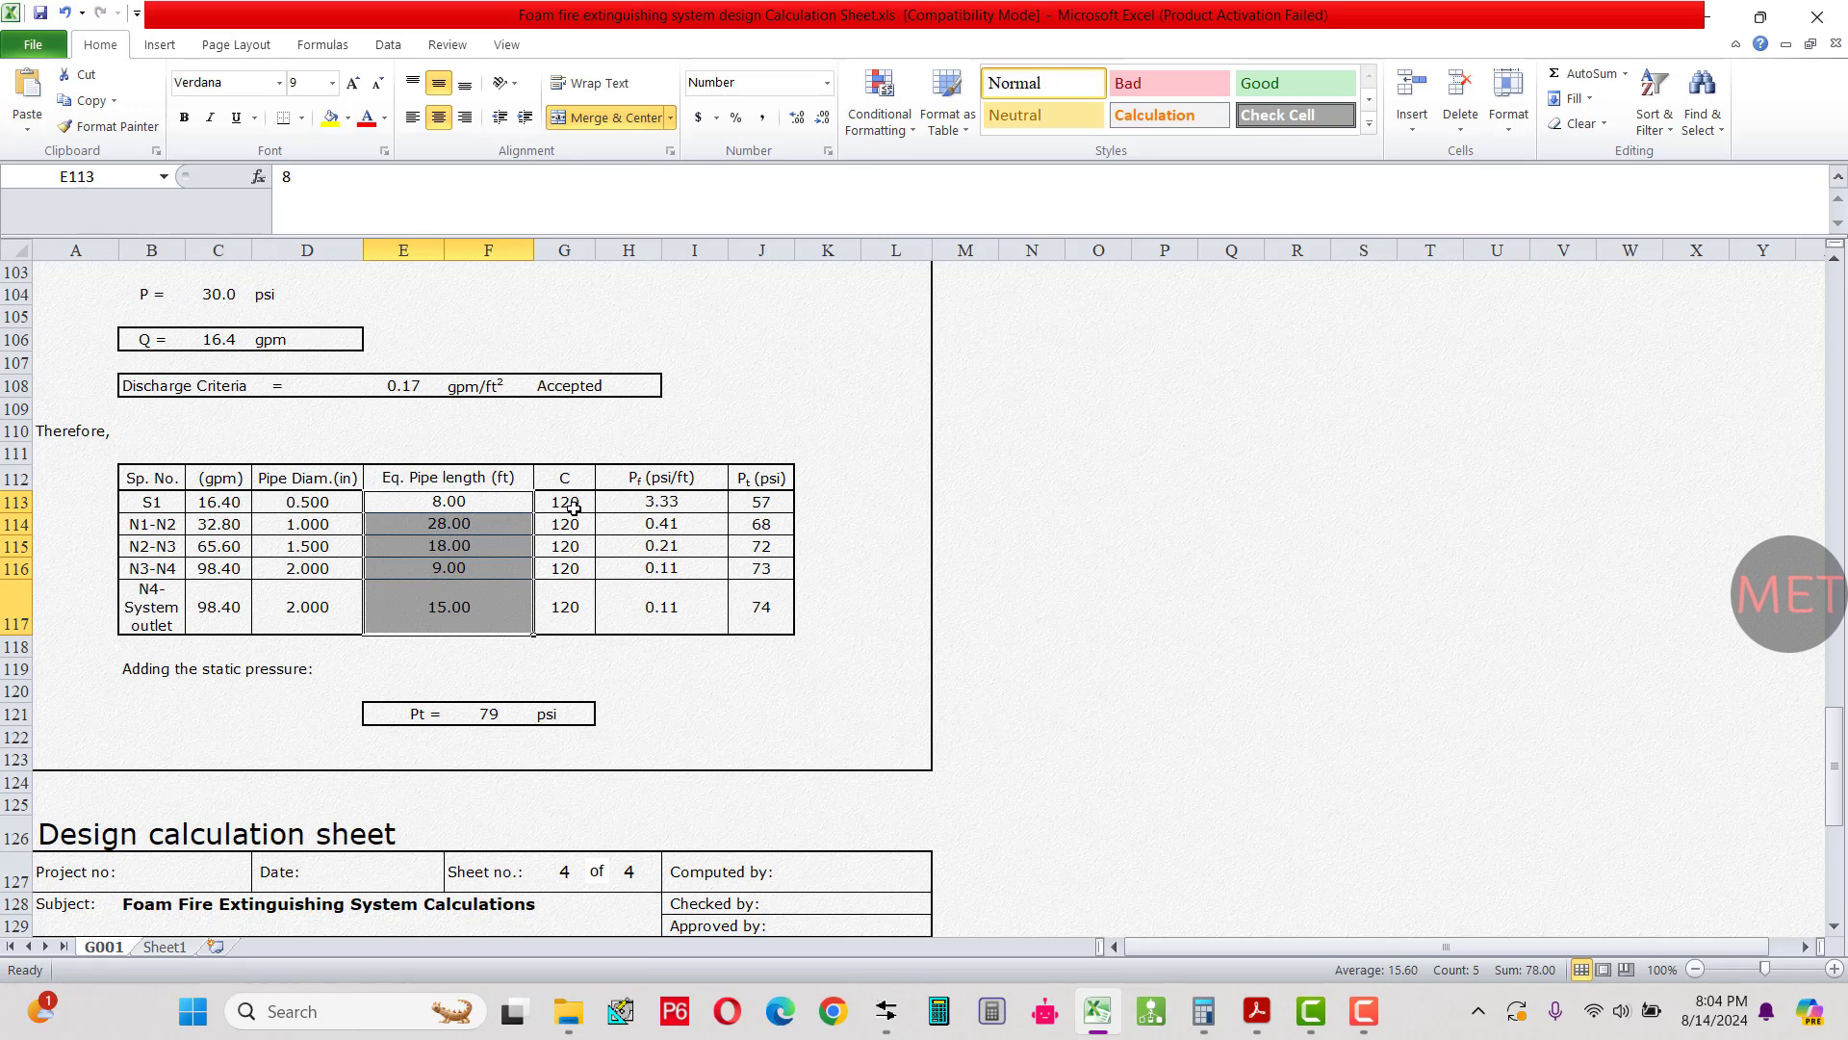
drag(574, 508, 565, 599)
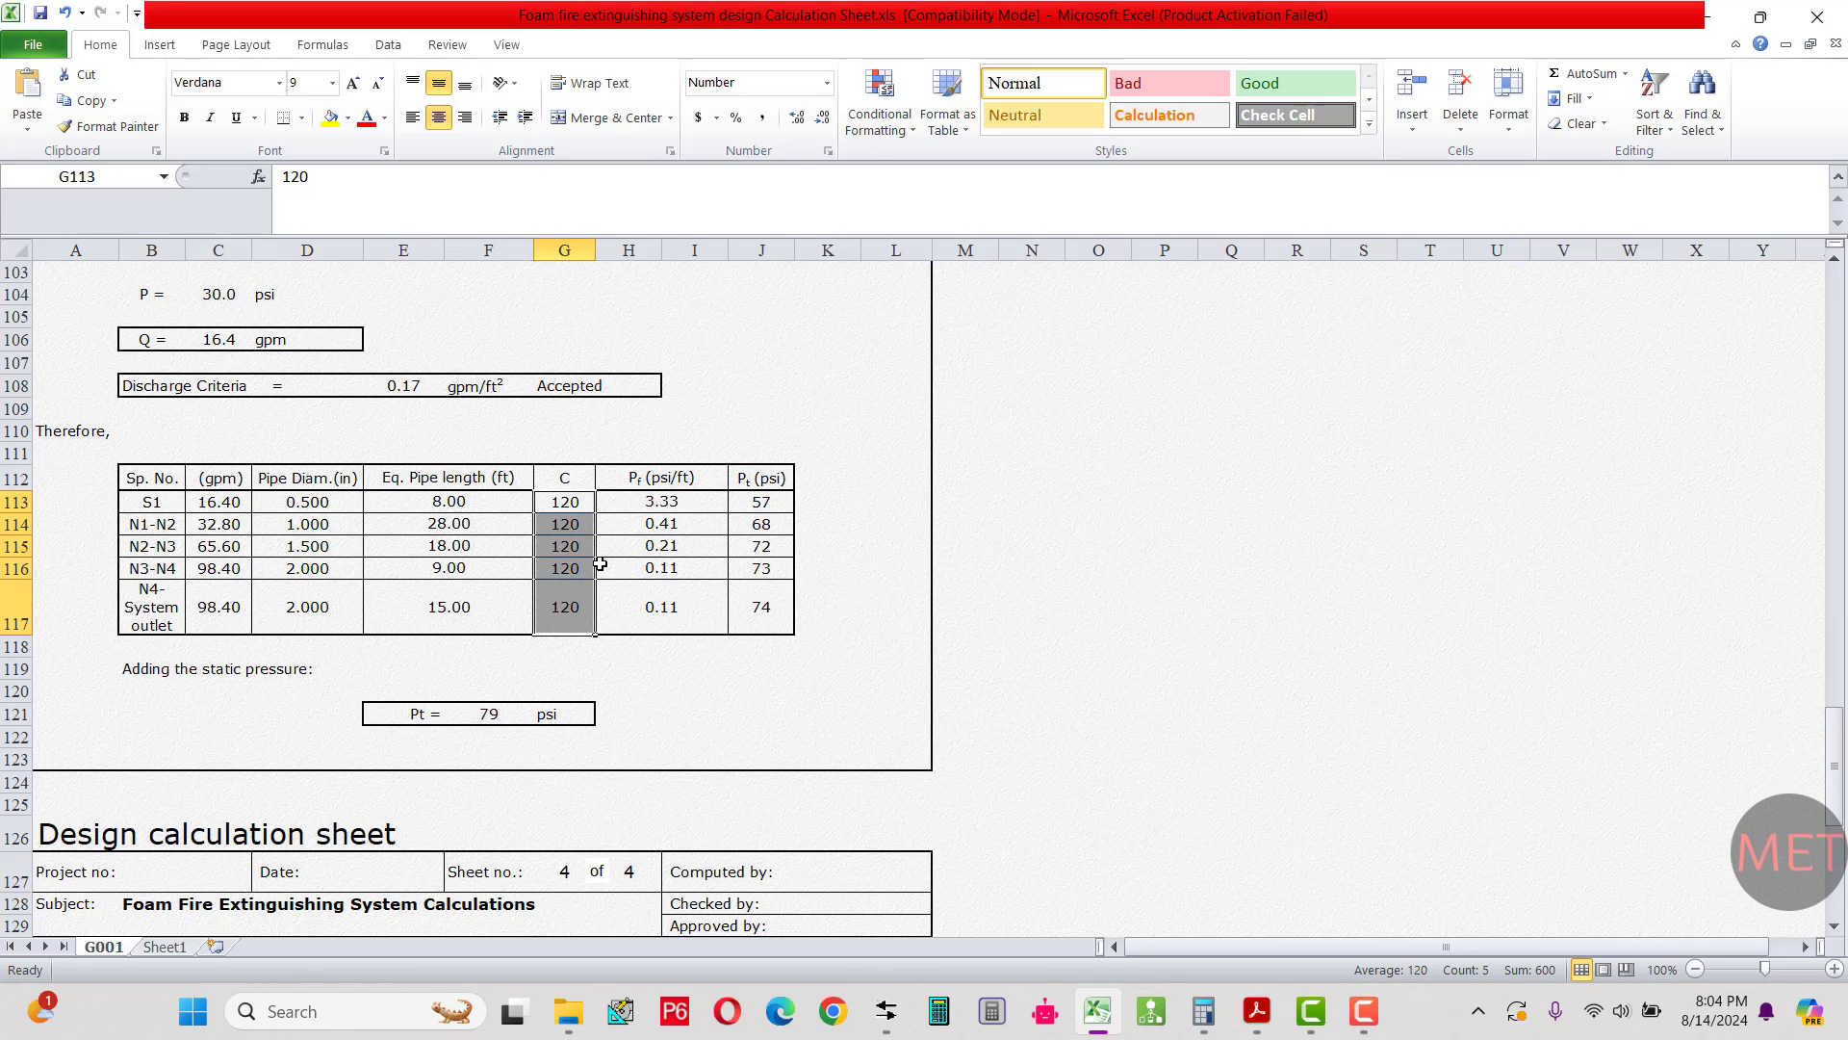
drag(577, 506, 575, 600)
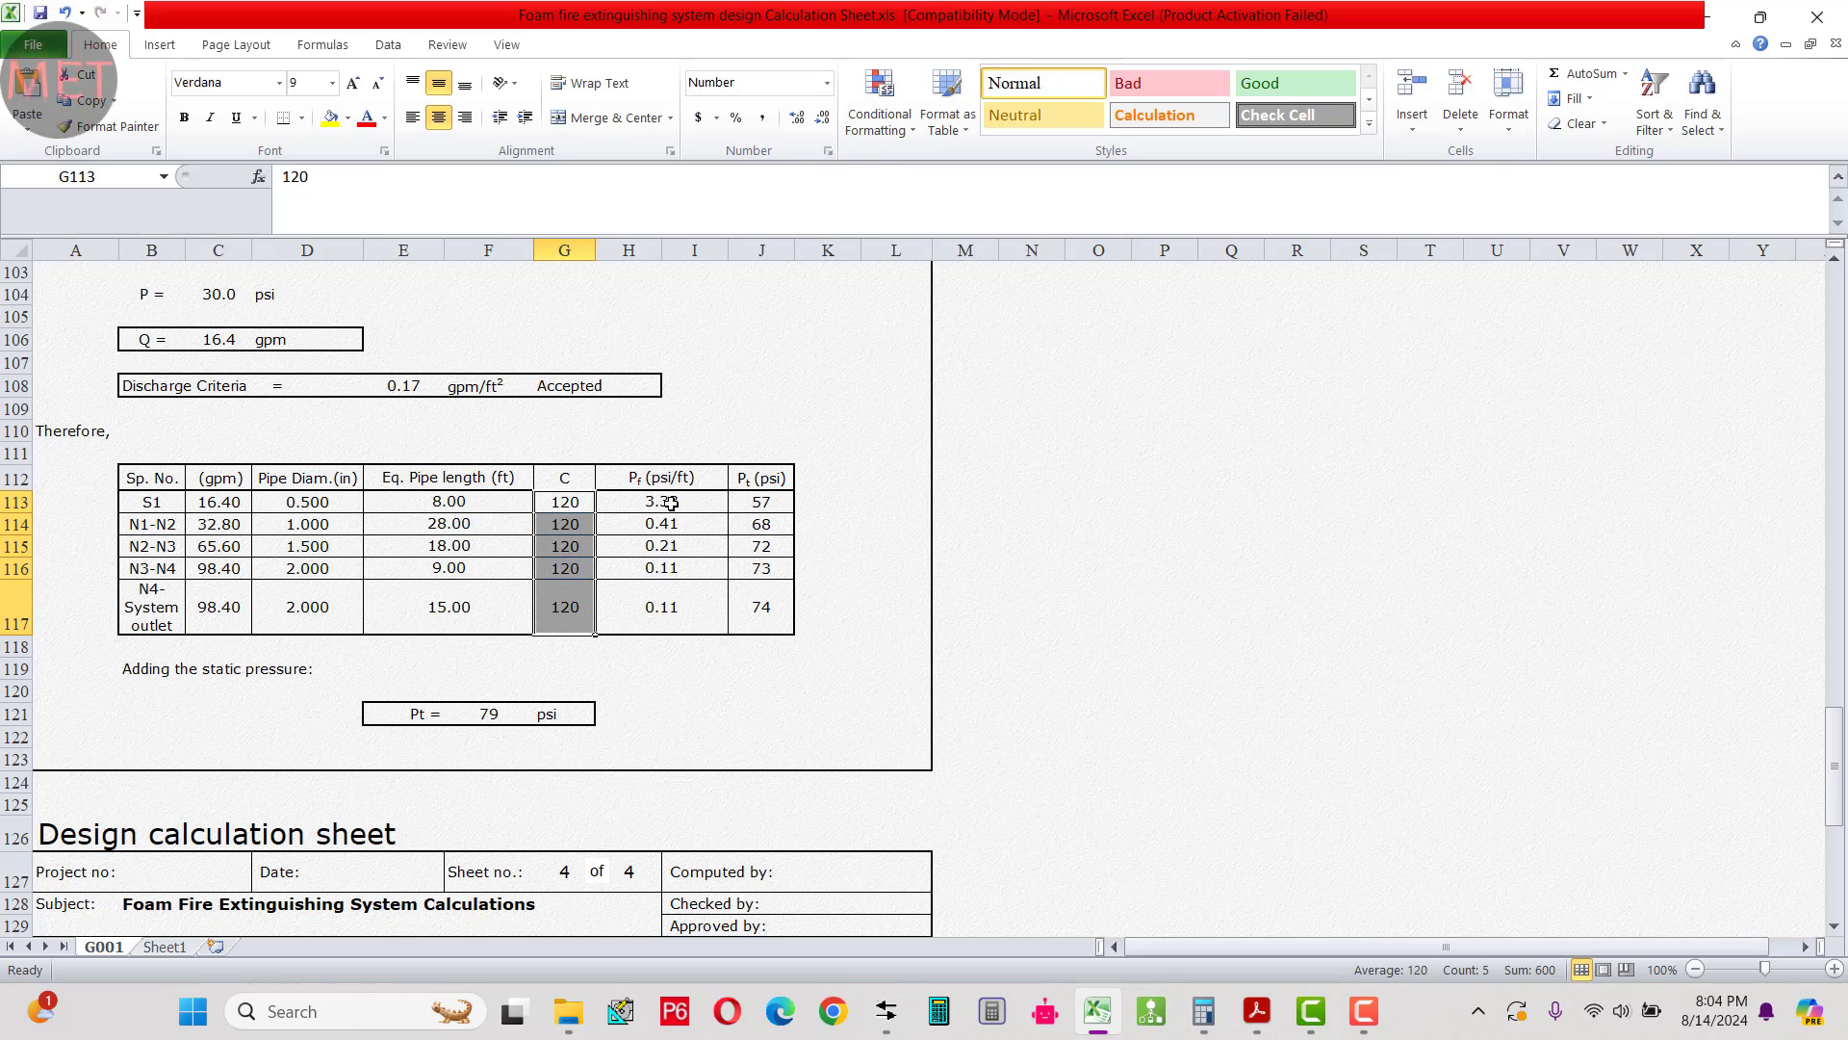
Inspect the friction loss formulas in H113 and H114 and highlight the Pf column for all pipe sections.
drag(671, 502, 672, 604)
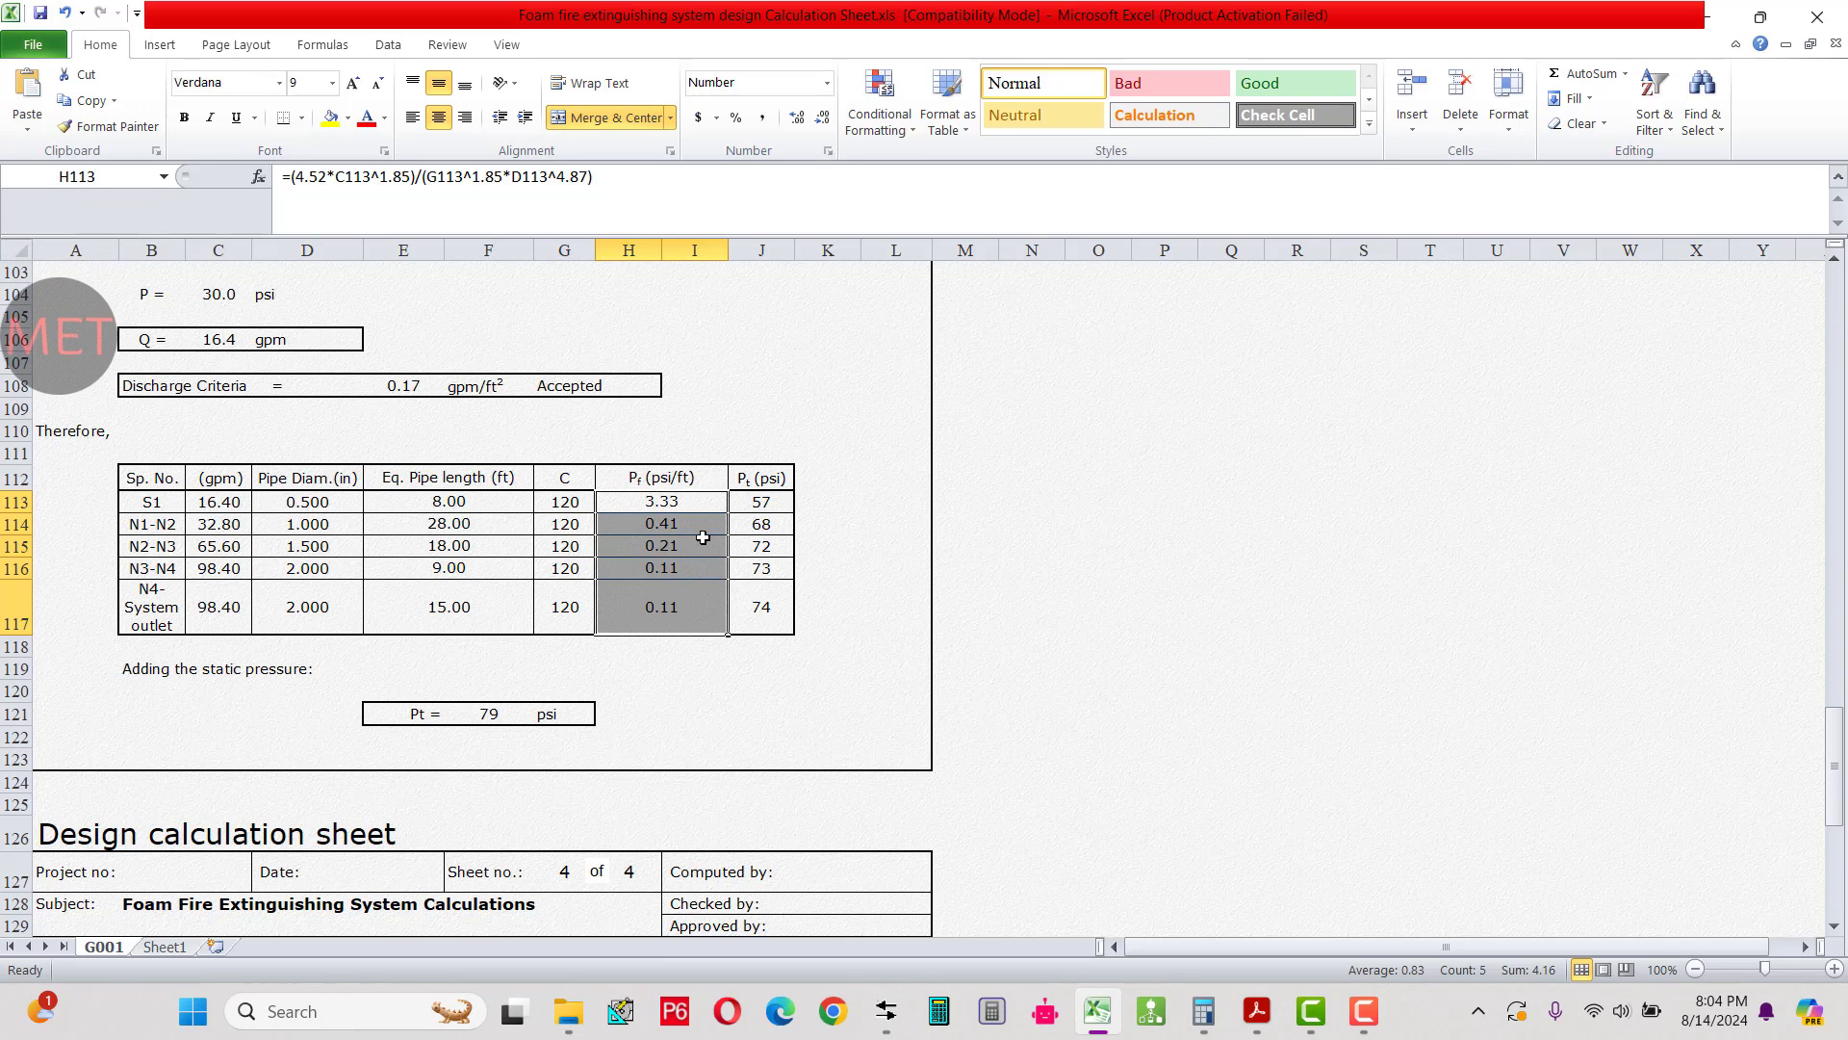
click(665, 494)
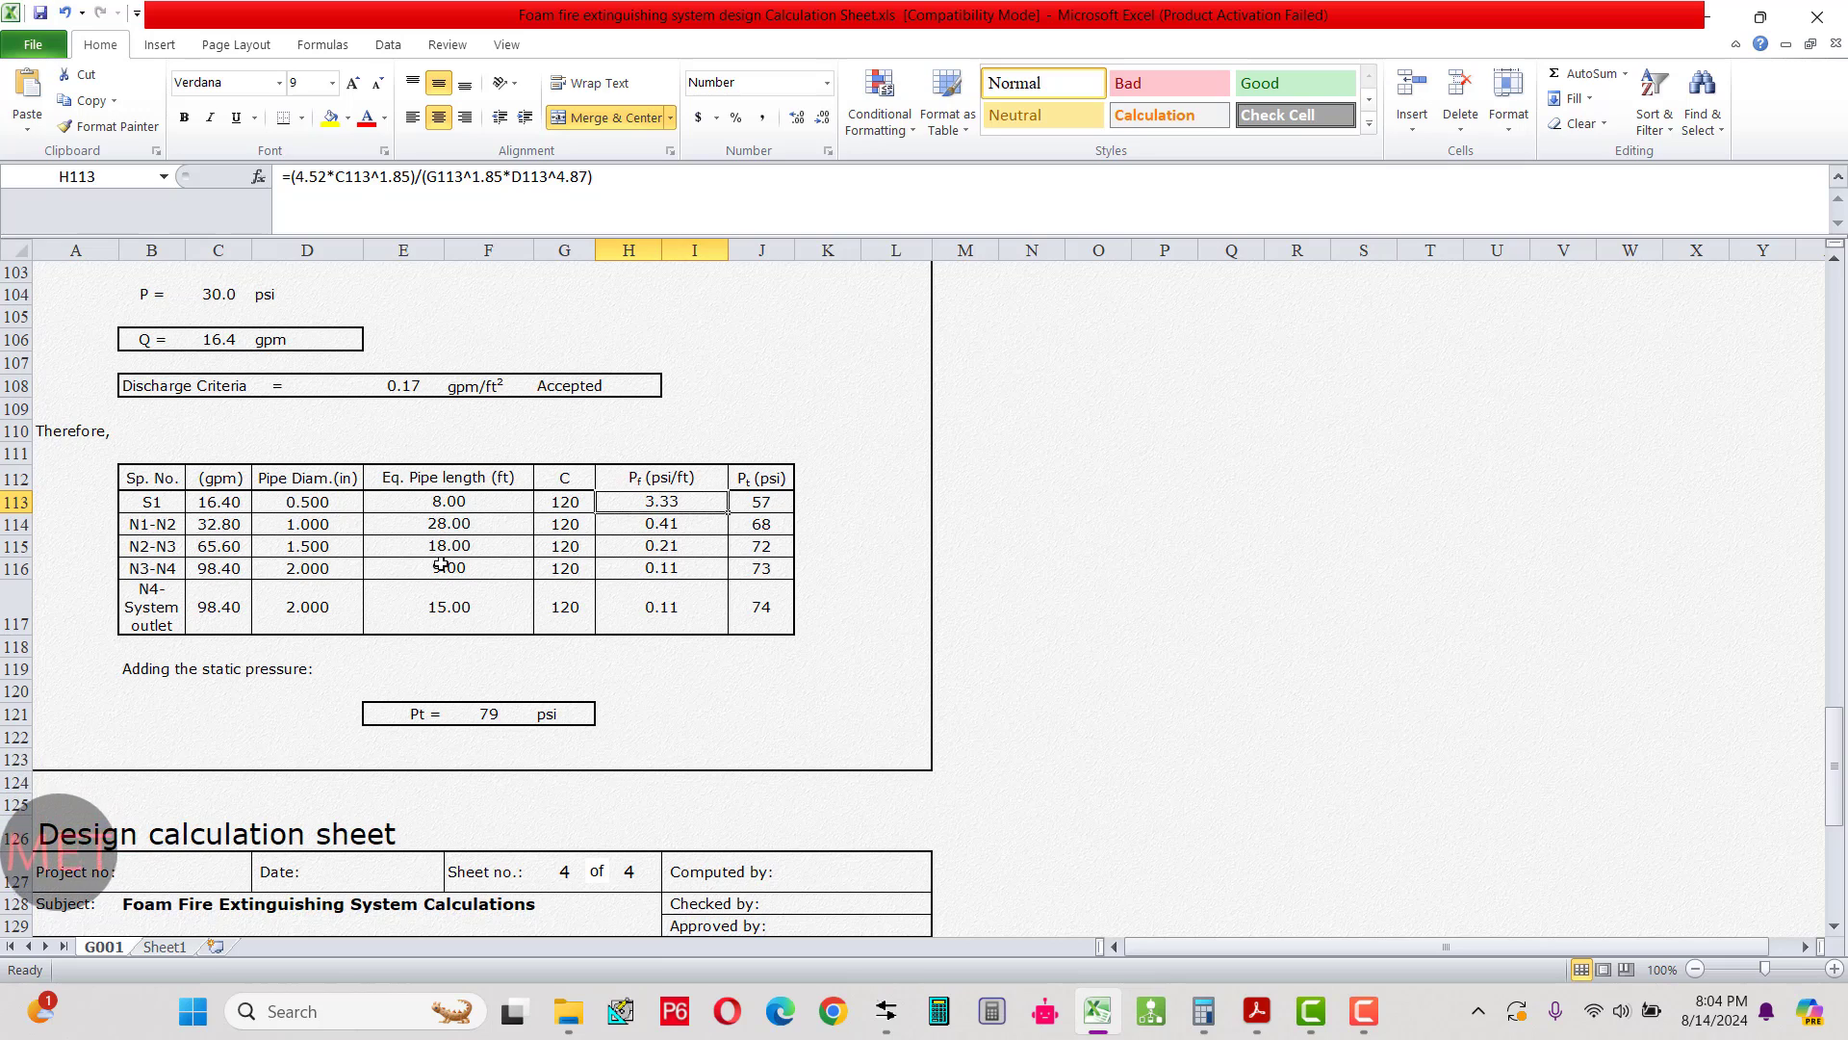
click(662, 527)
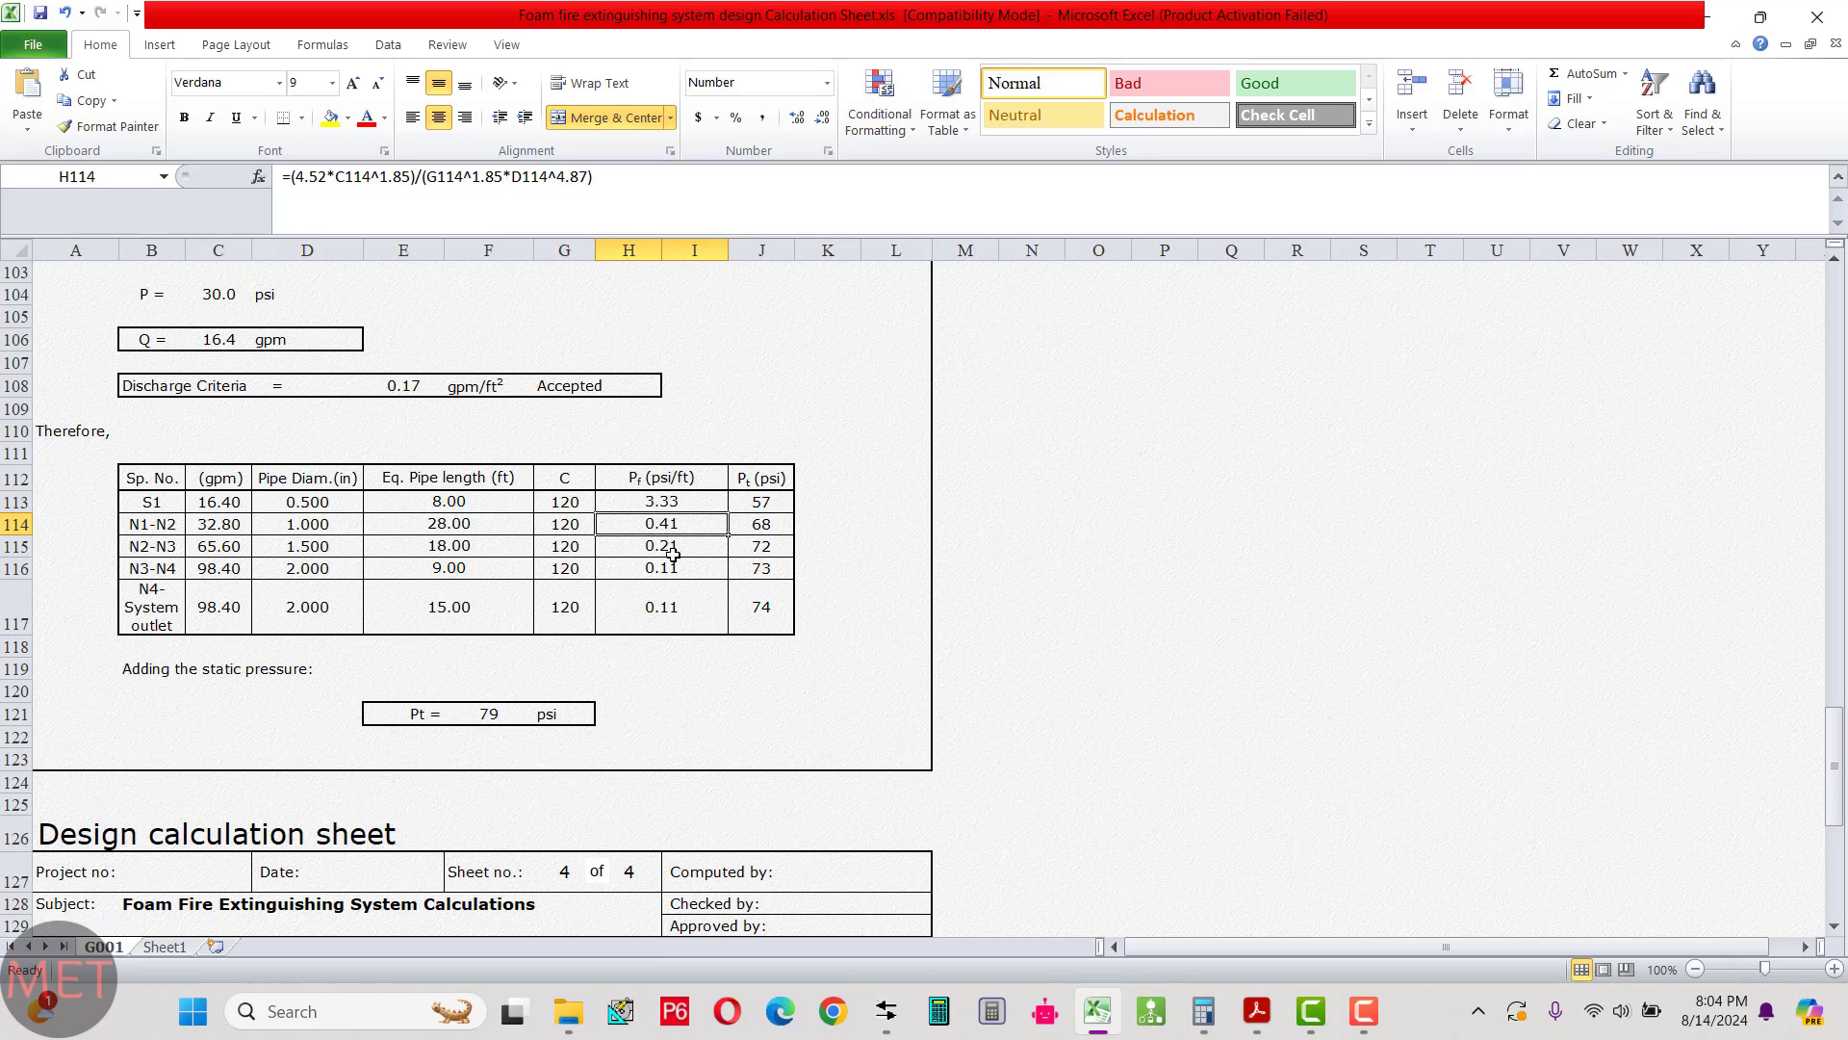
drag(165, 533, 675, 601)
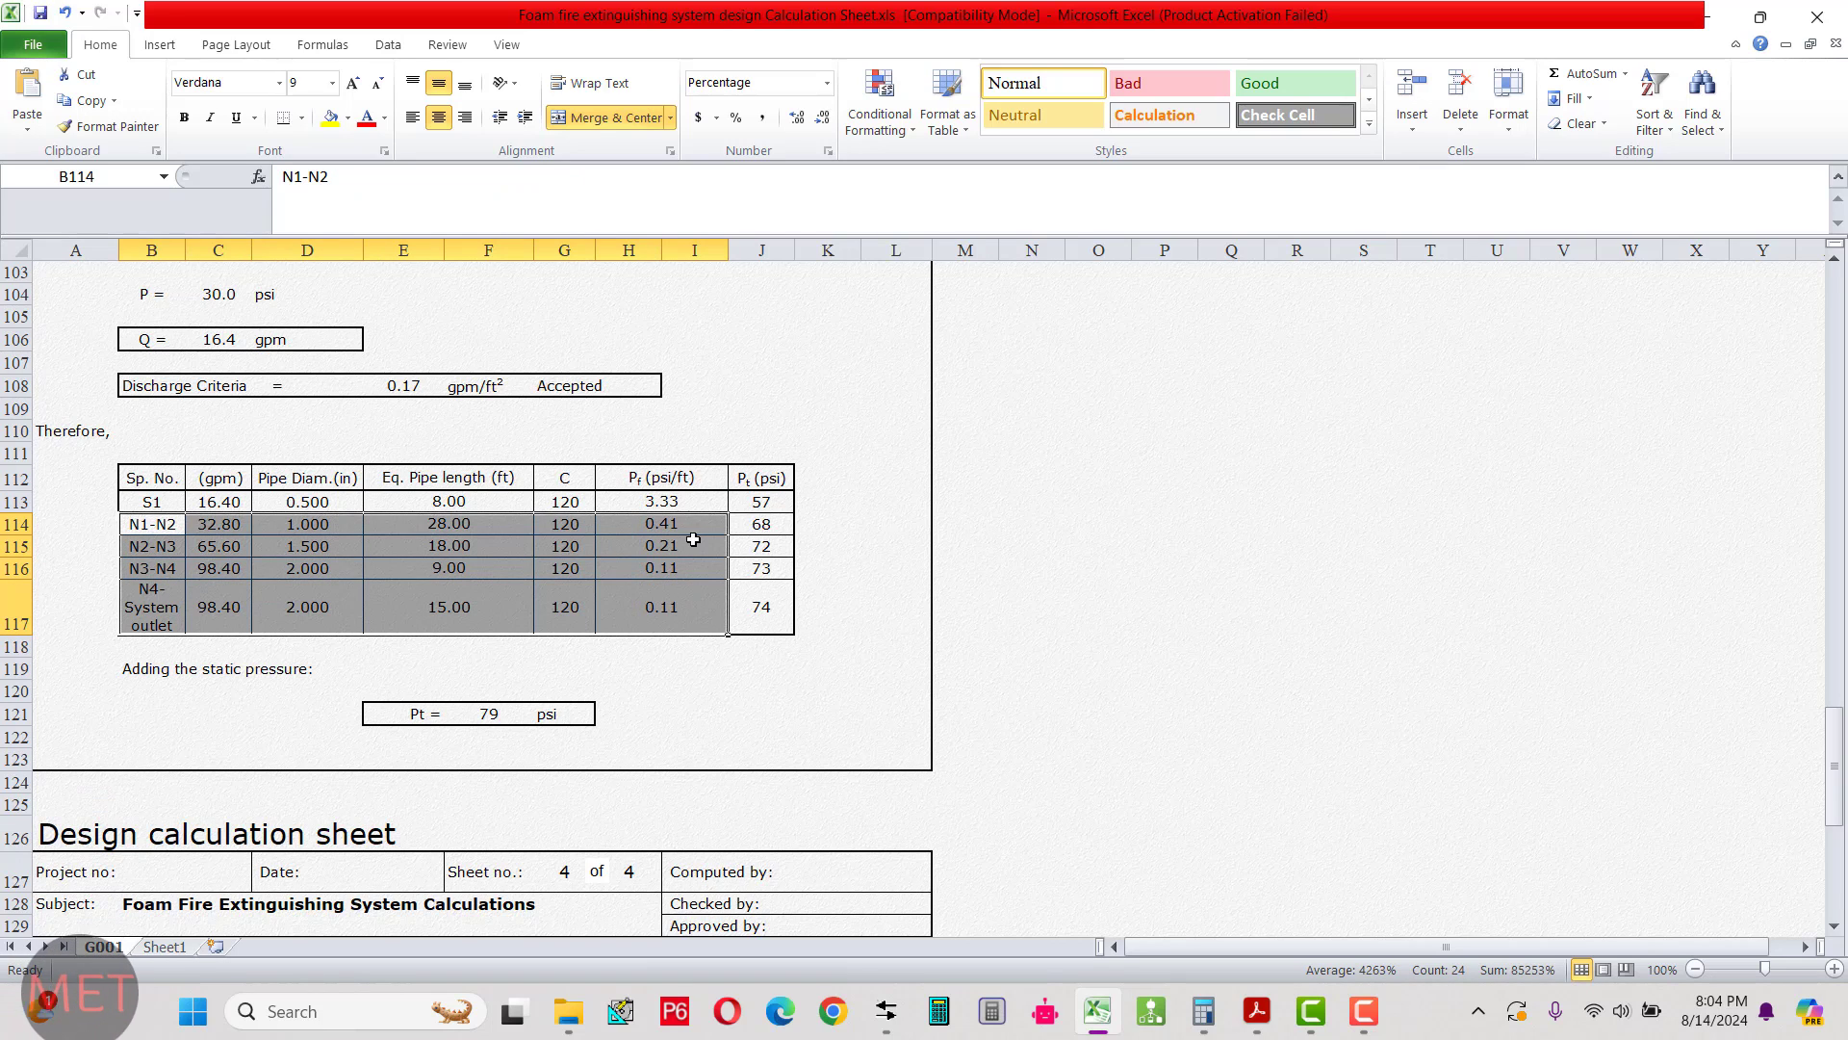
drag(697, 506, 684, 601)
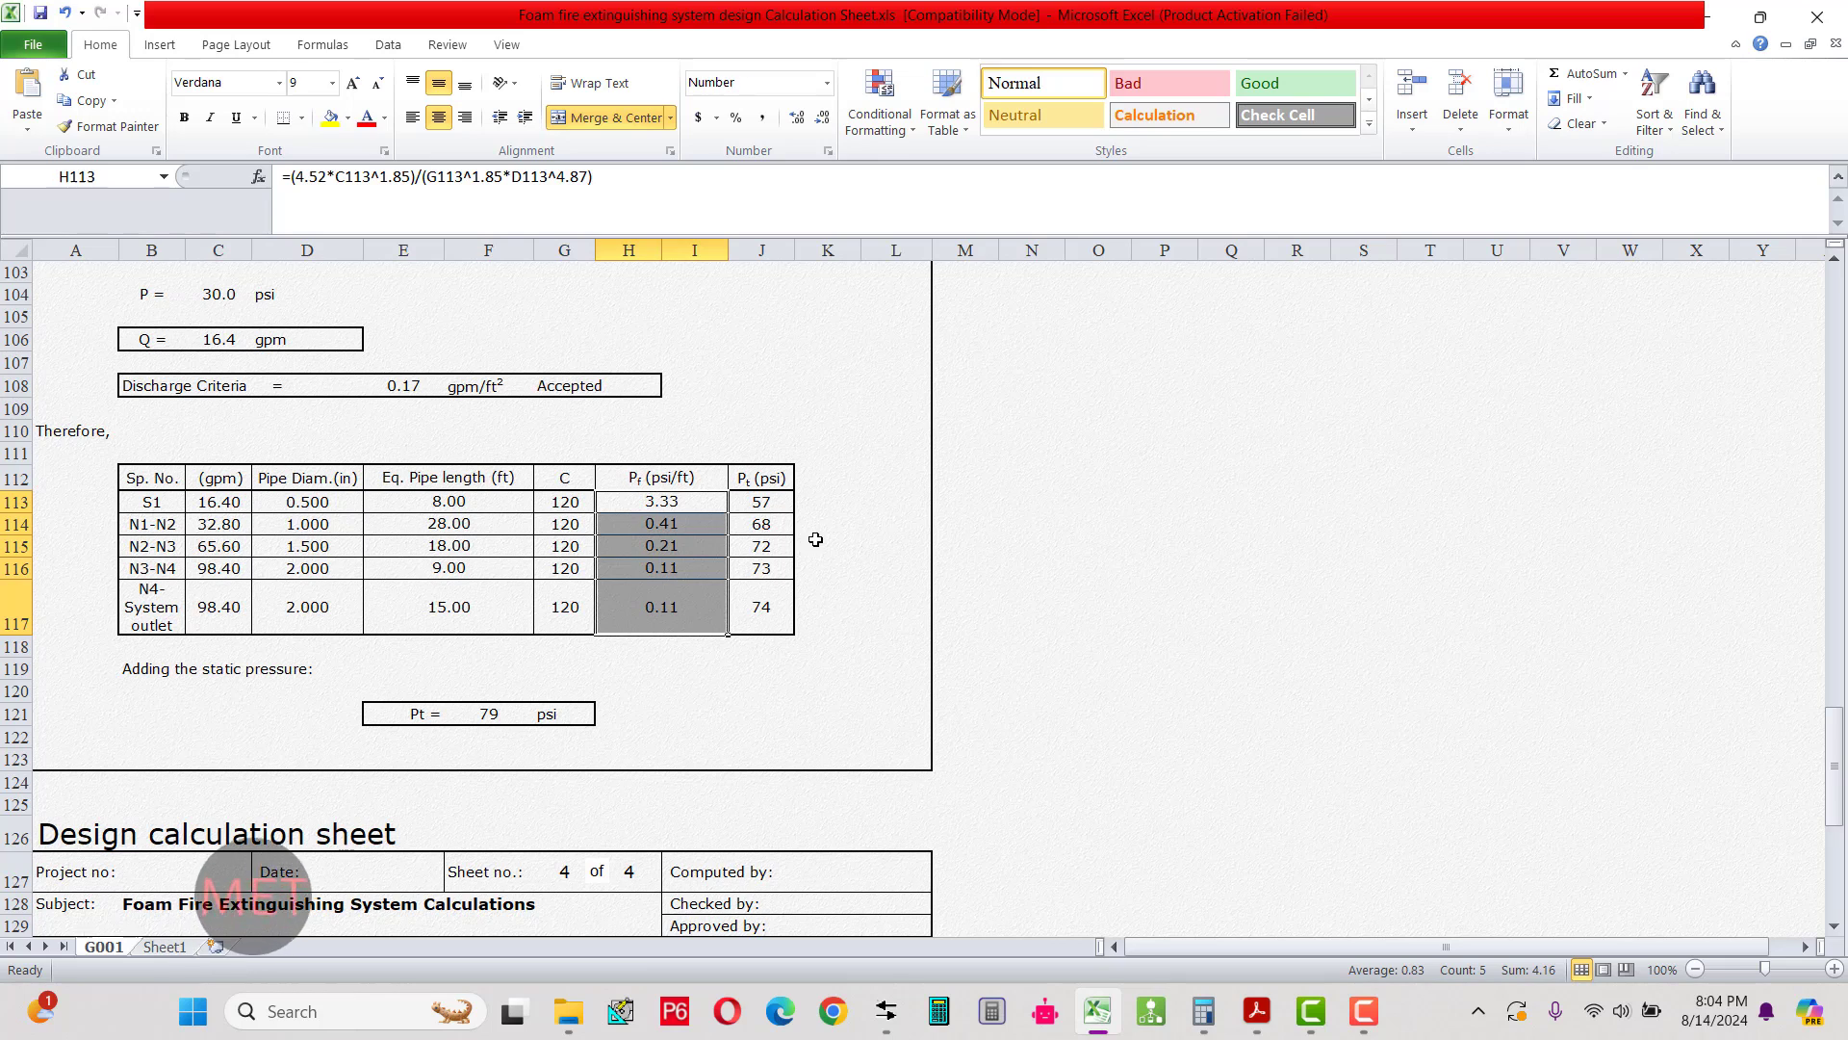
Inspect the S1 total pressure formula in J113, highlighting its C104 reference, and leave the formula as it is.
click(769, 506)
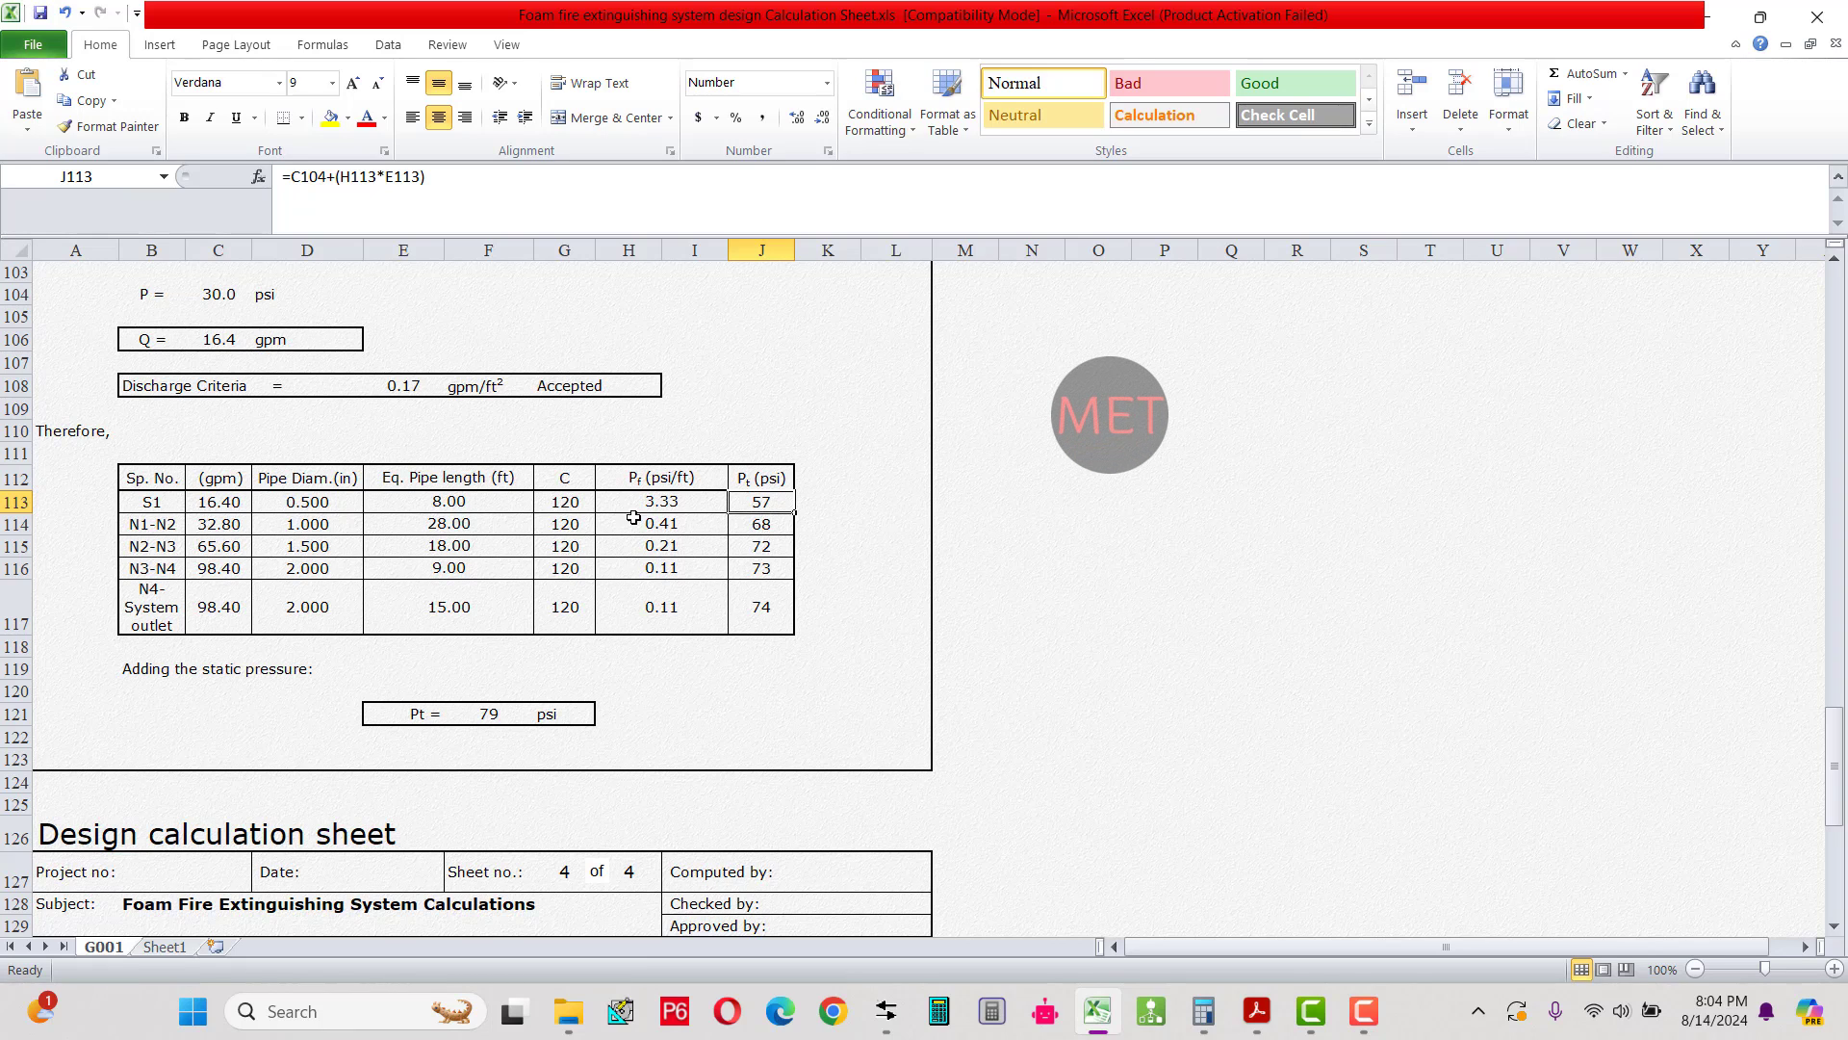
double_click(766, 503)
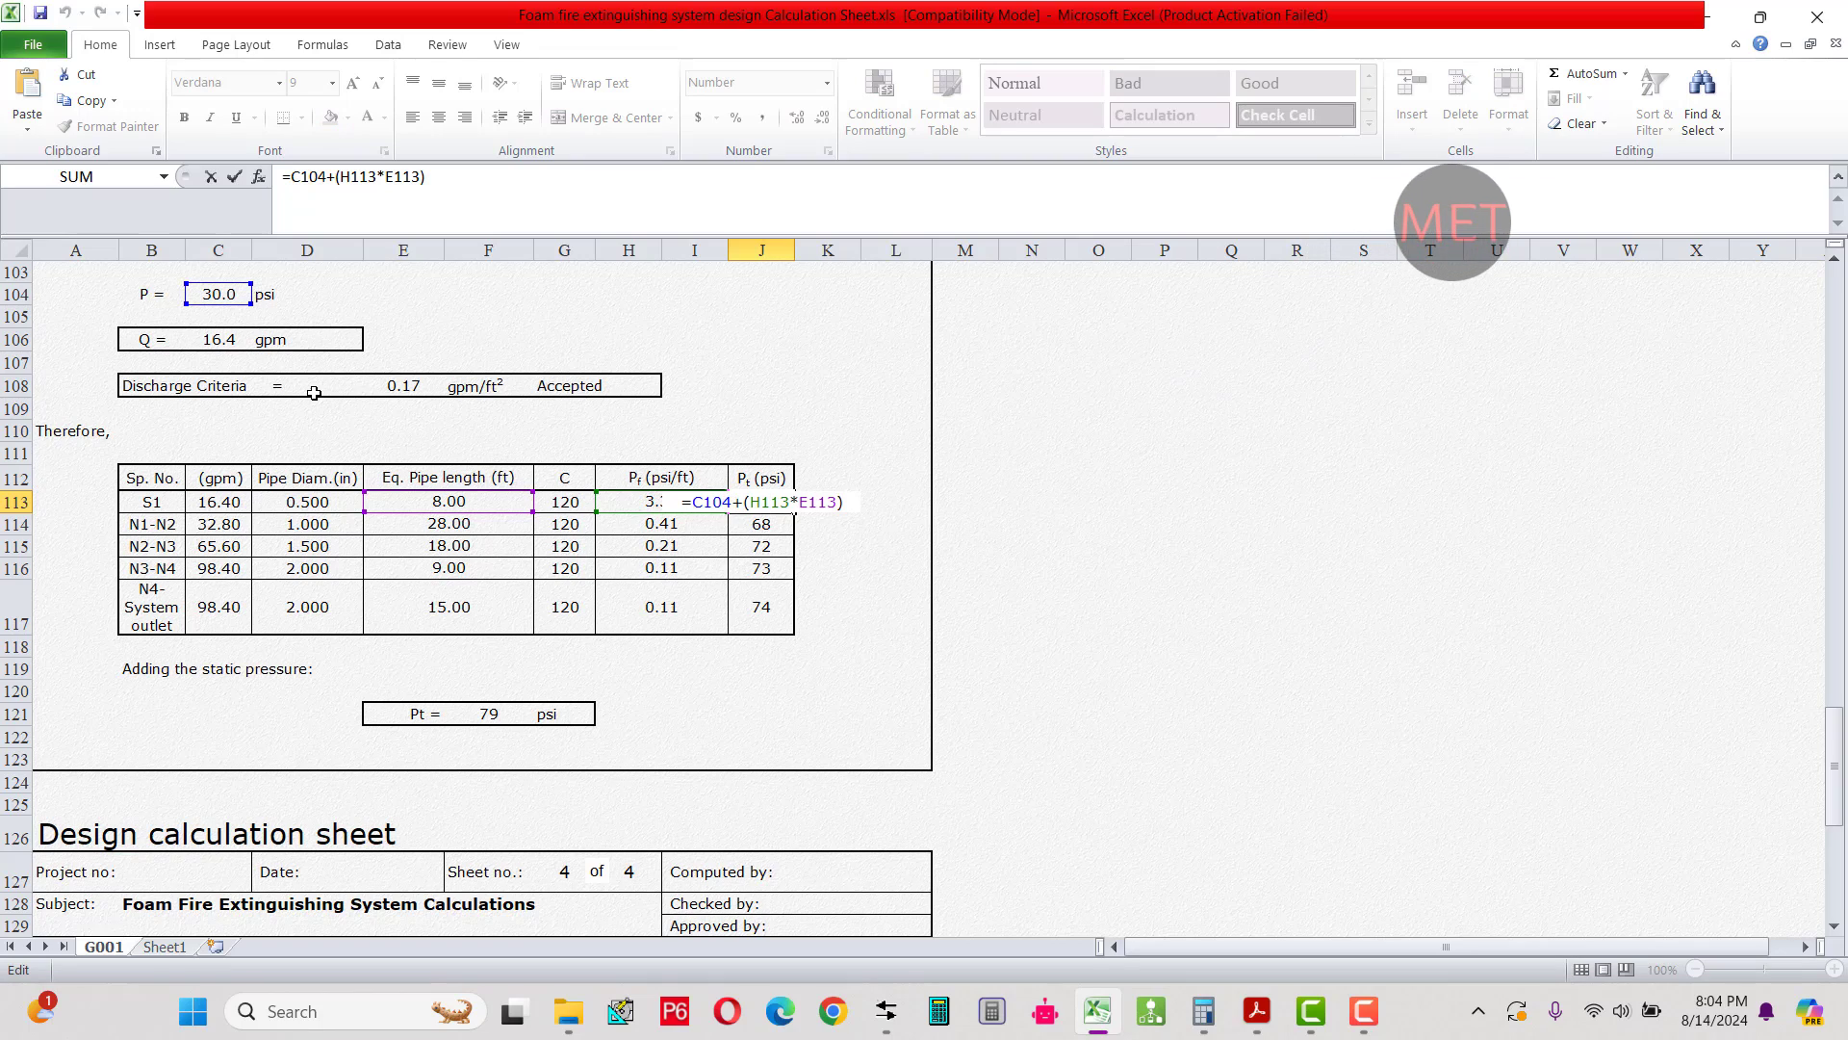
scroll(314, 393, up, 1)
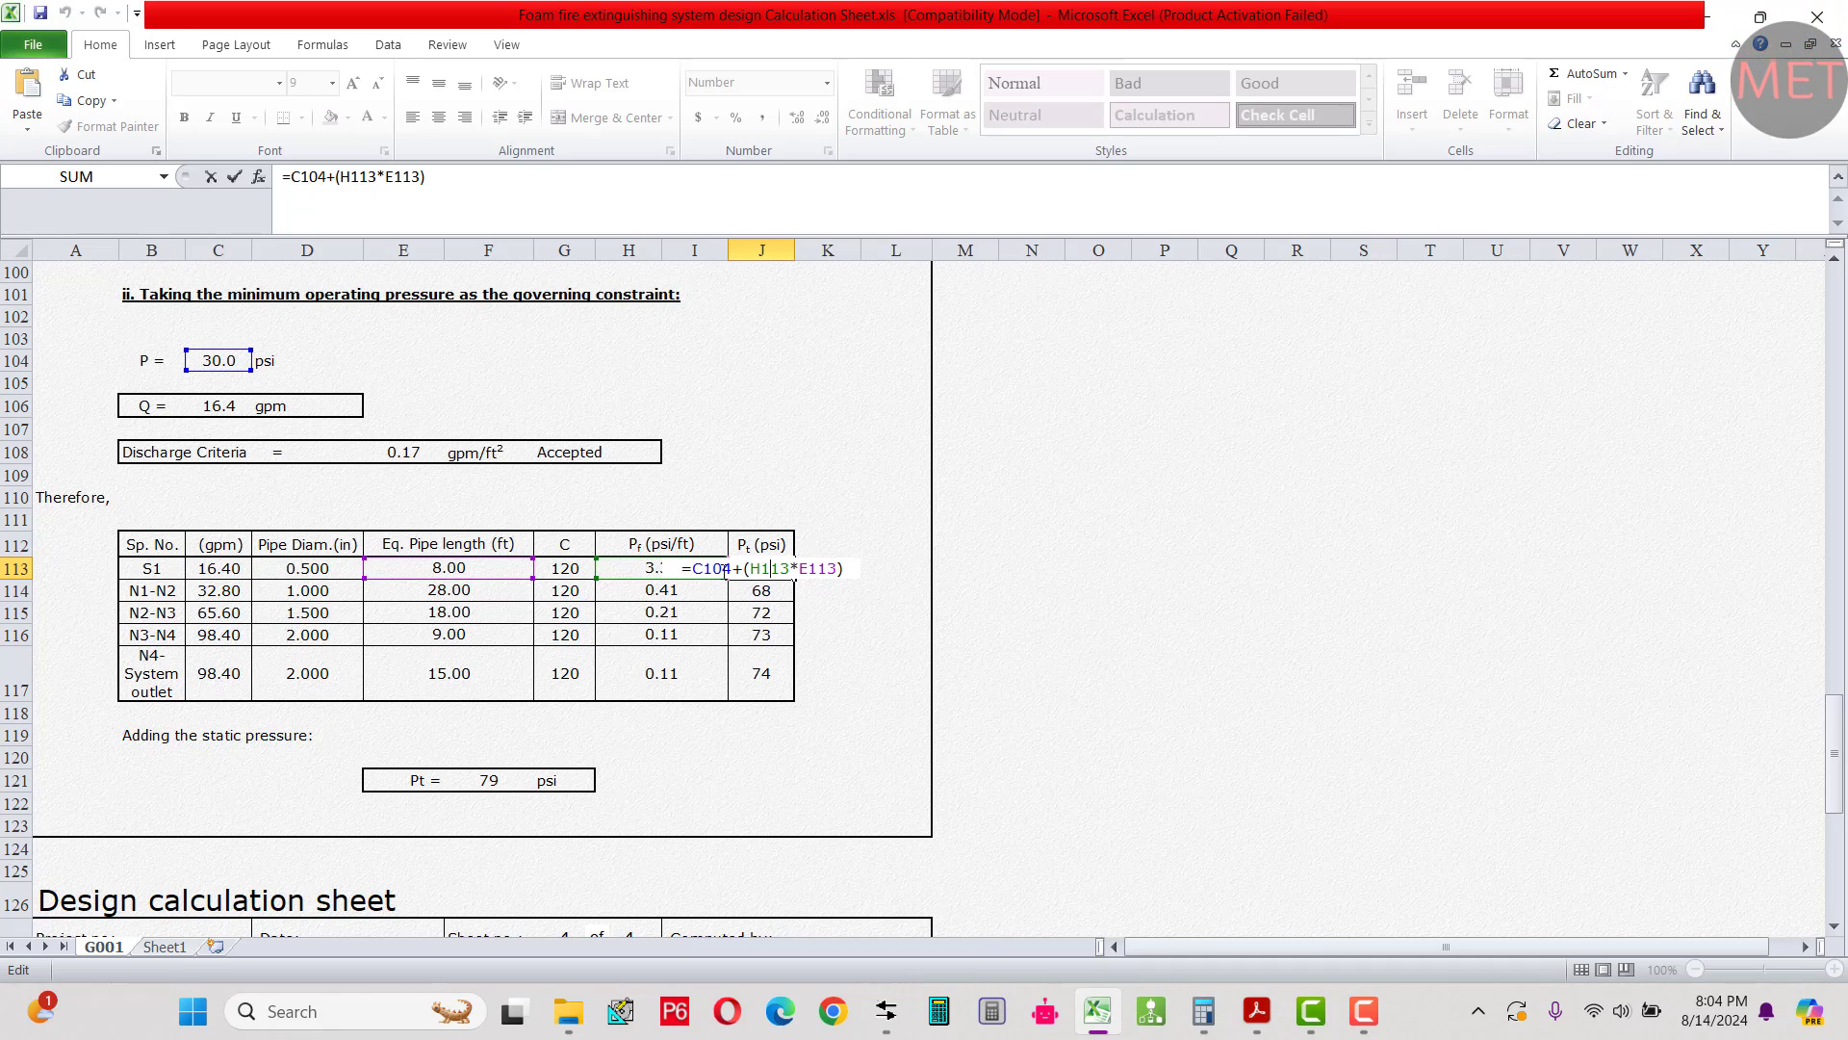
drag(731, 570, 714, 570)
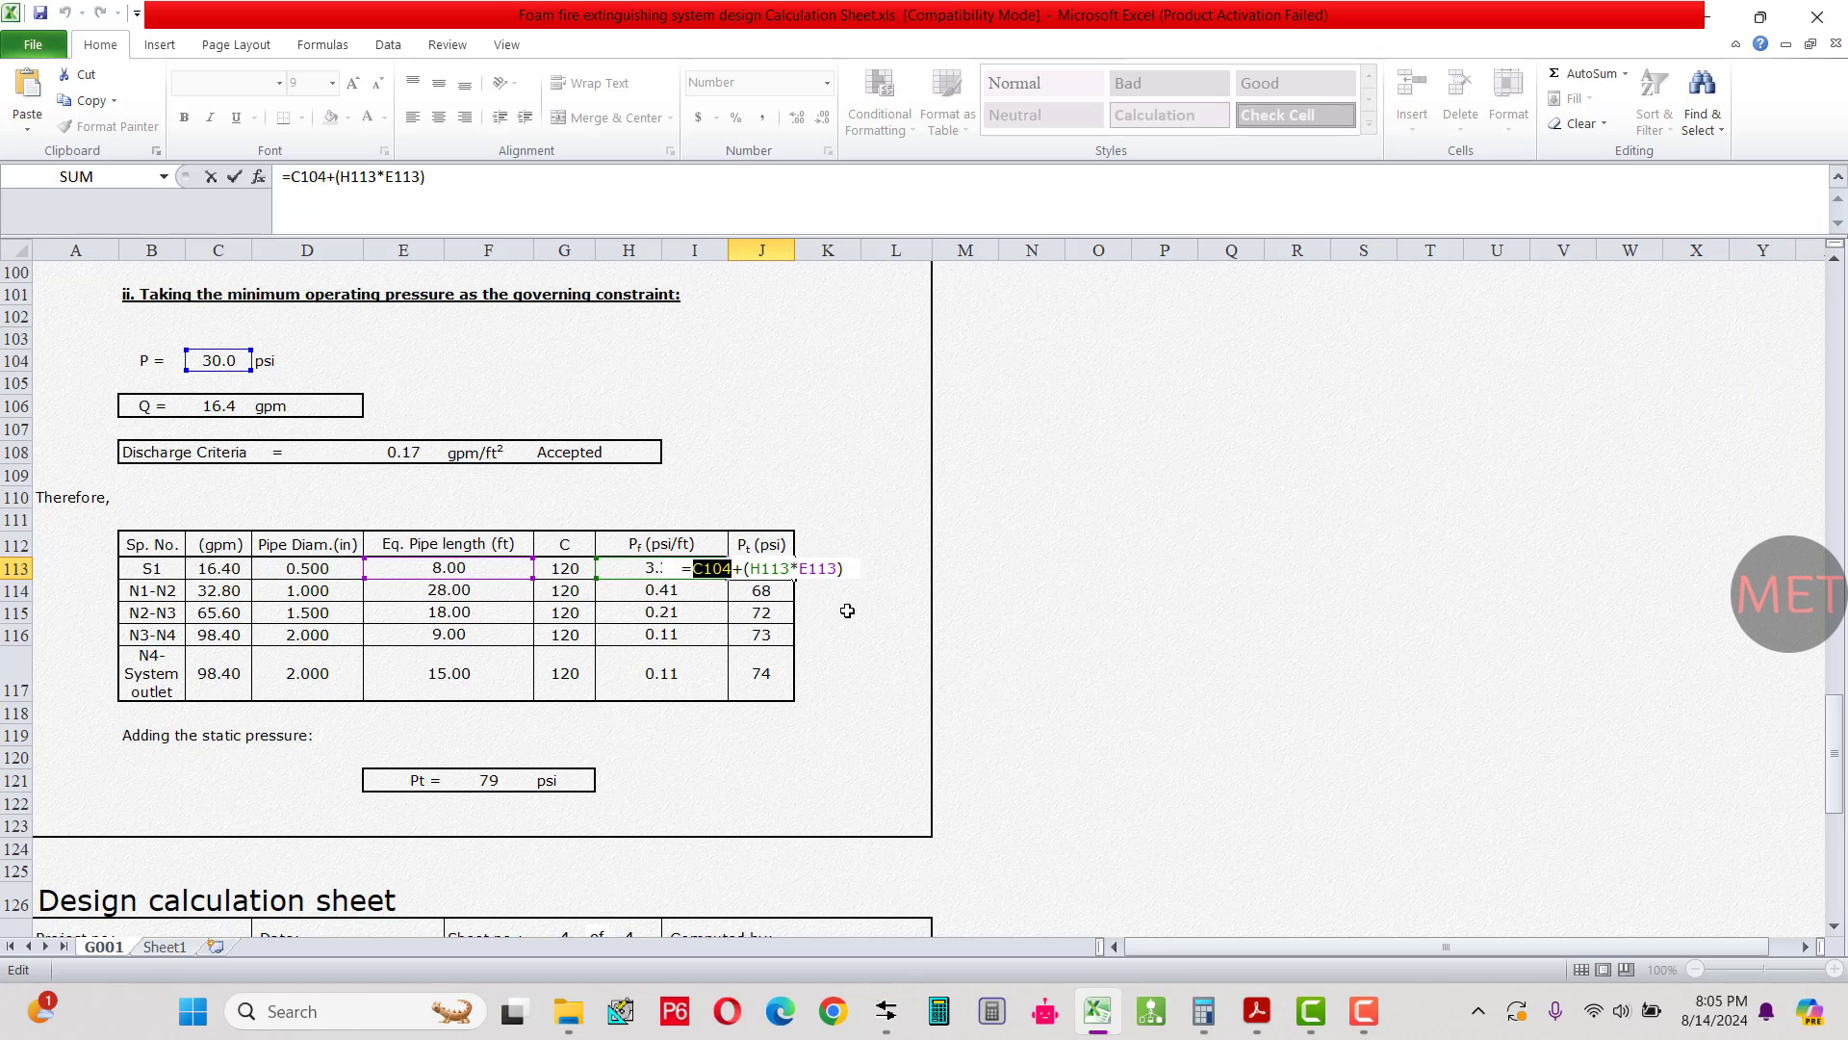
key(Return)
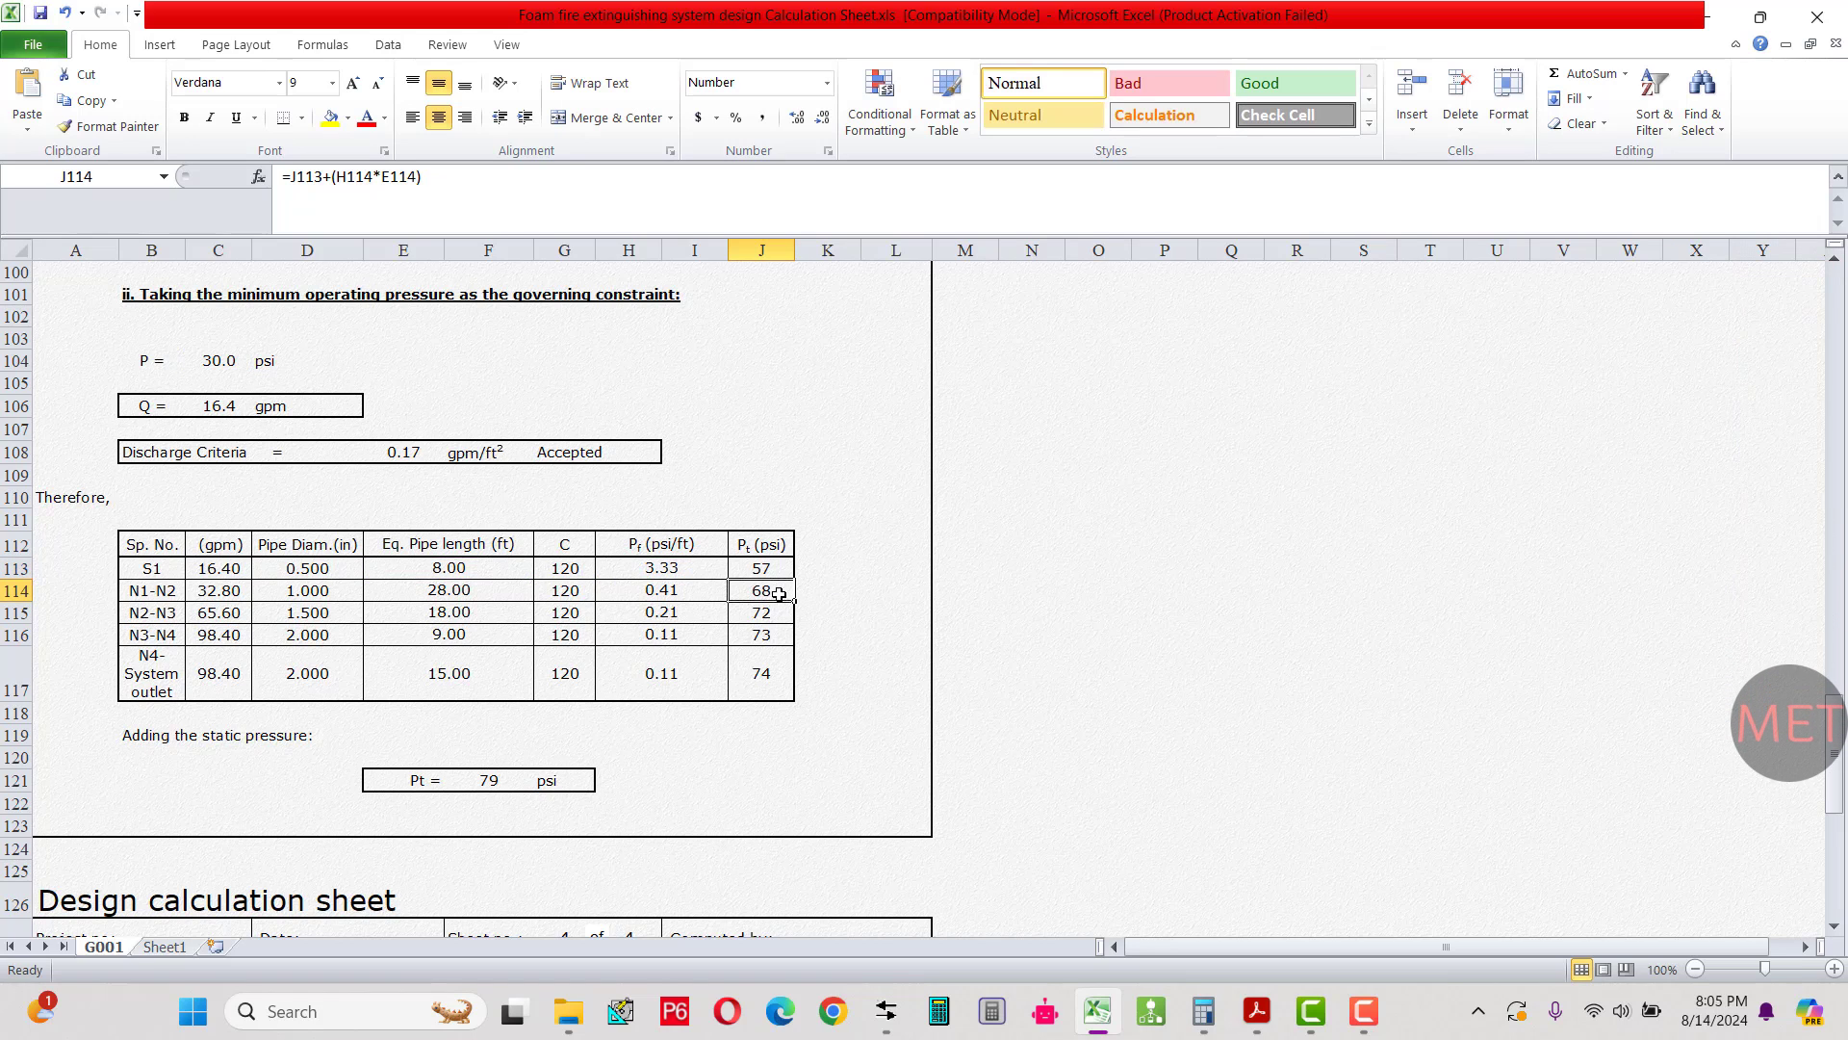
double_click(772, 568)
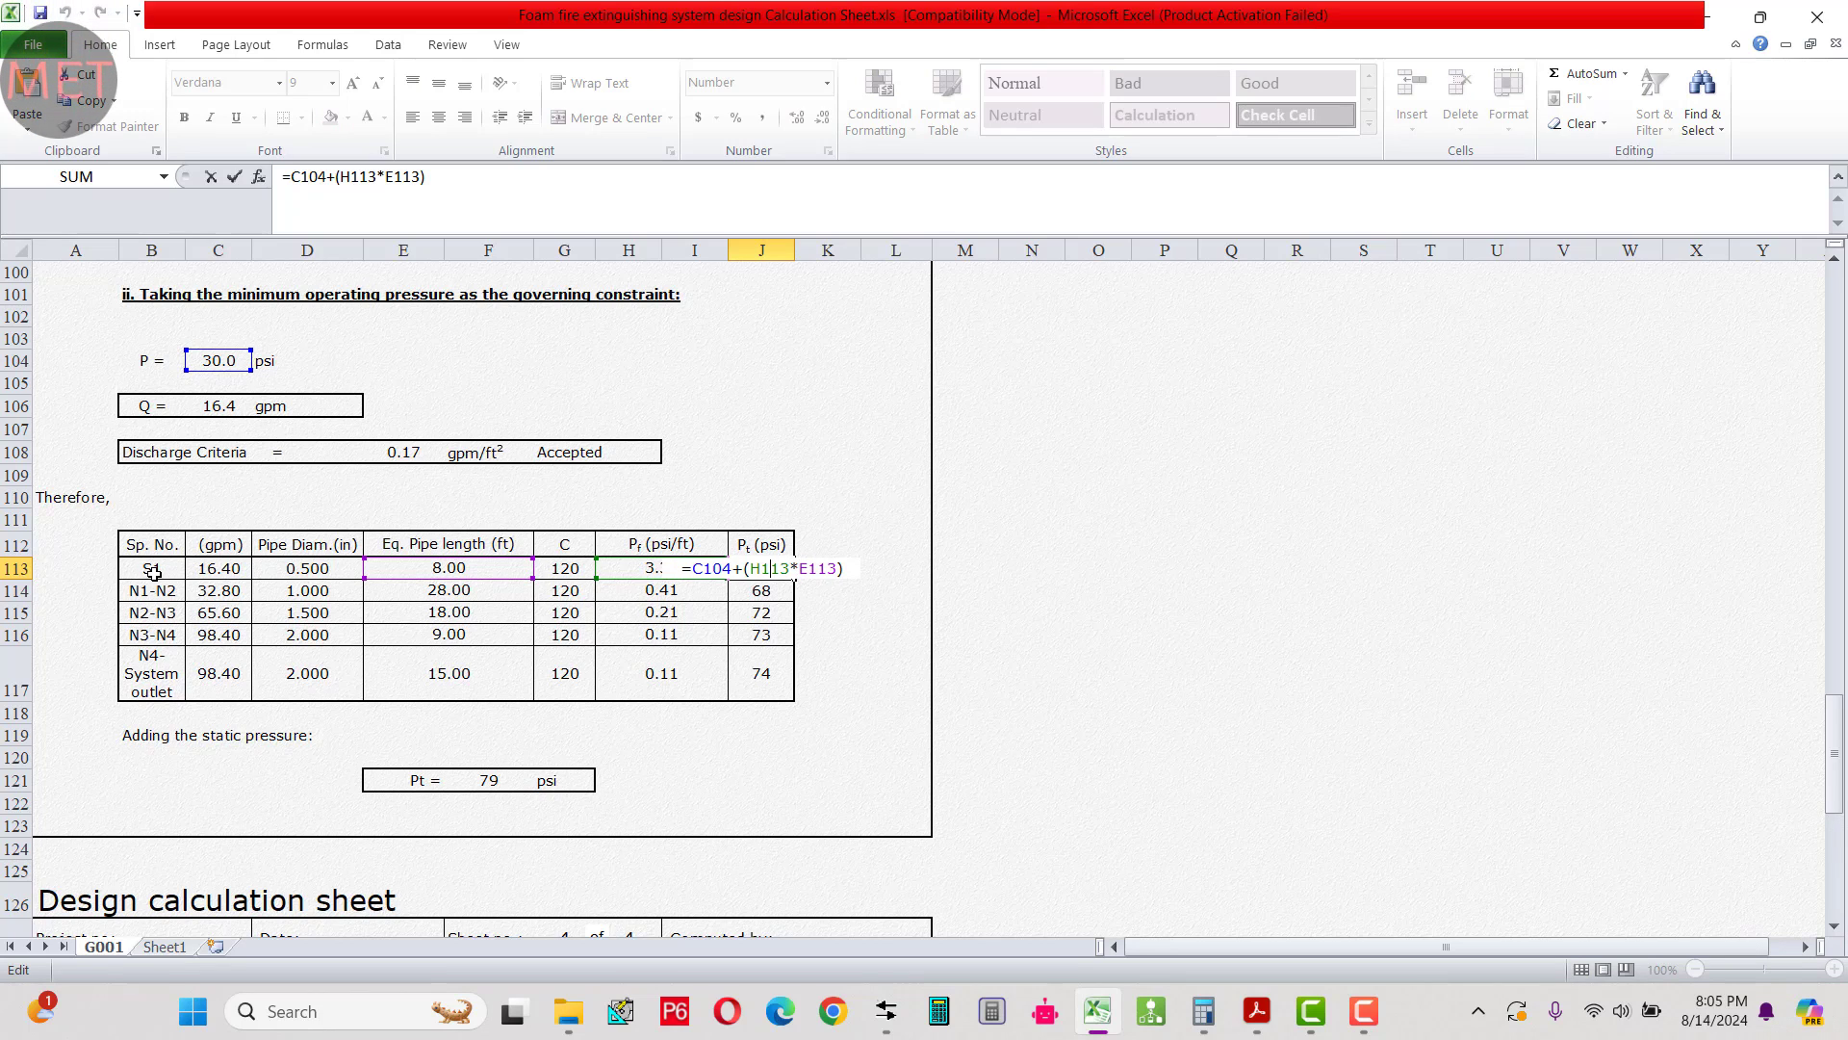
key(Return)
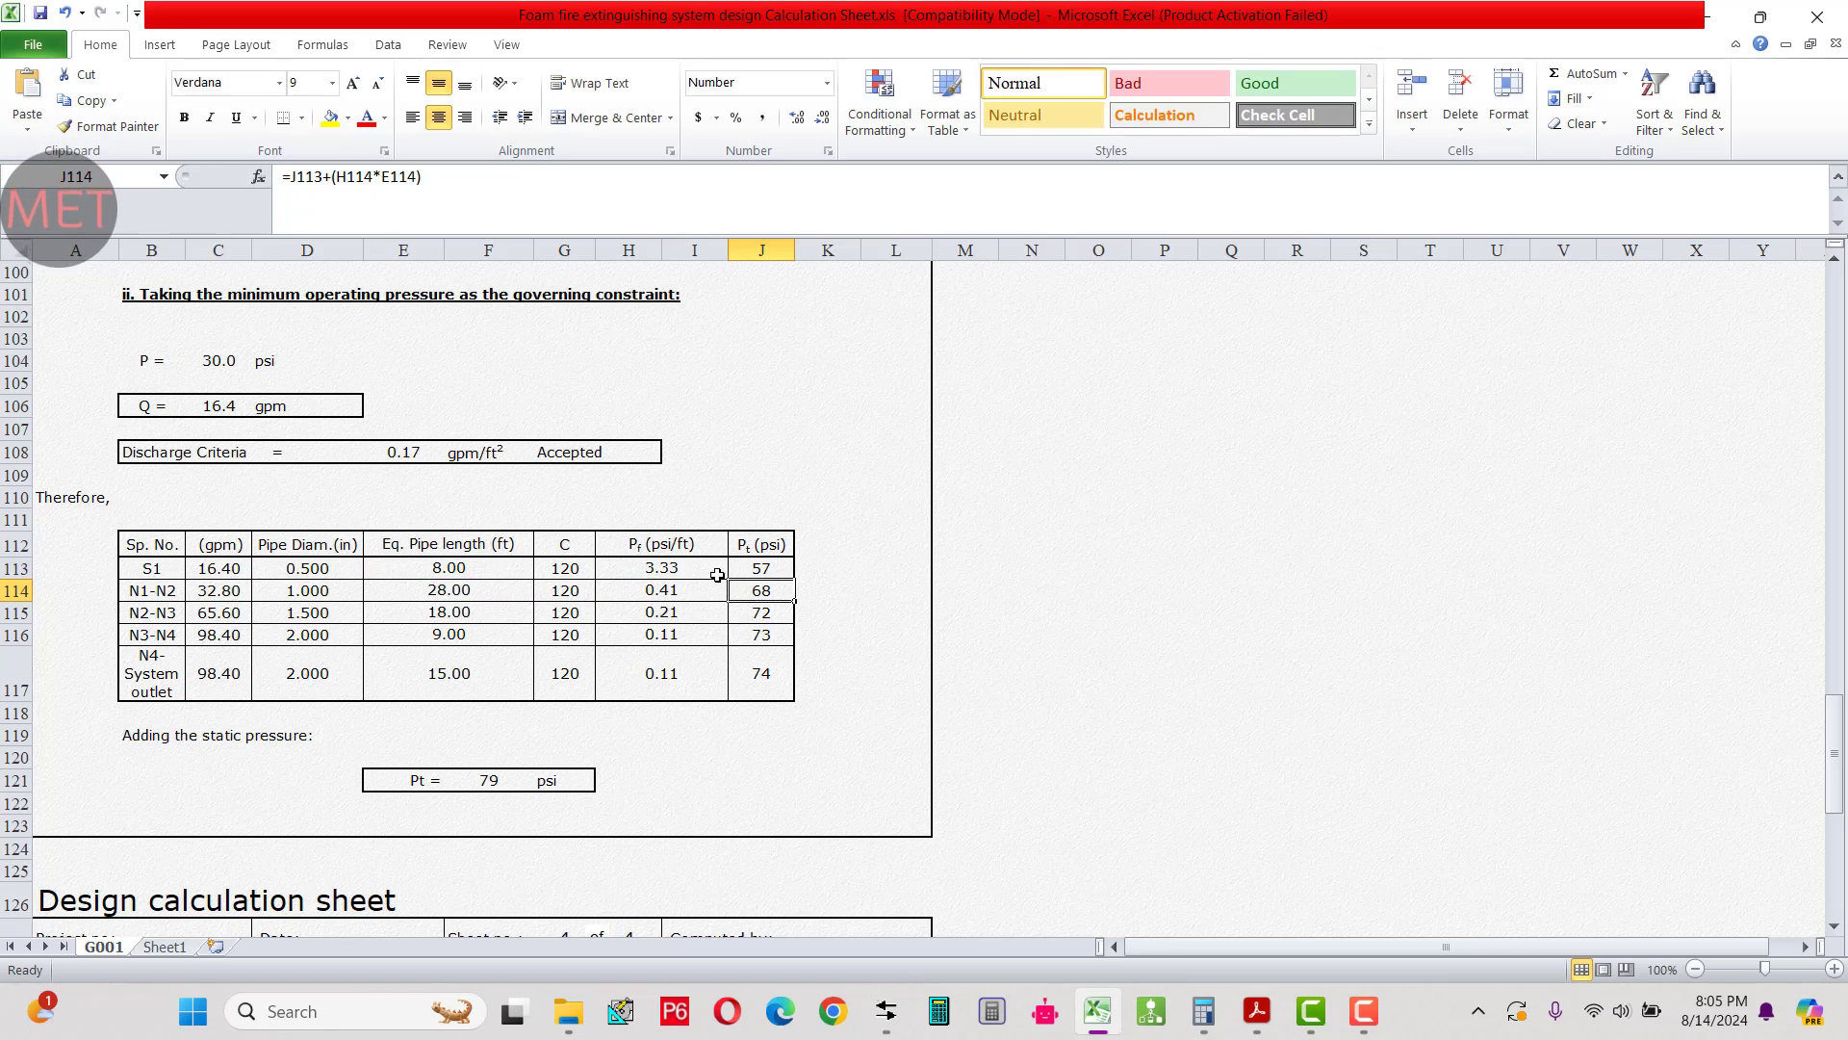
Inspect the N1-N2 total pressure formula in J114 and select the system outlet total pressure in J117.
double_click(772, 592)
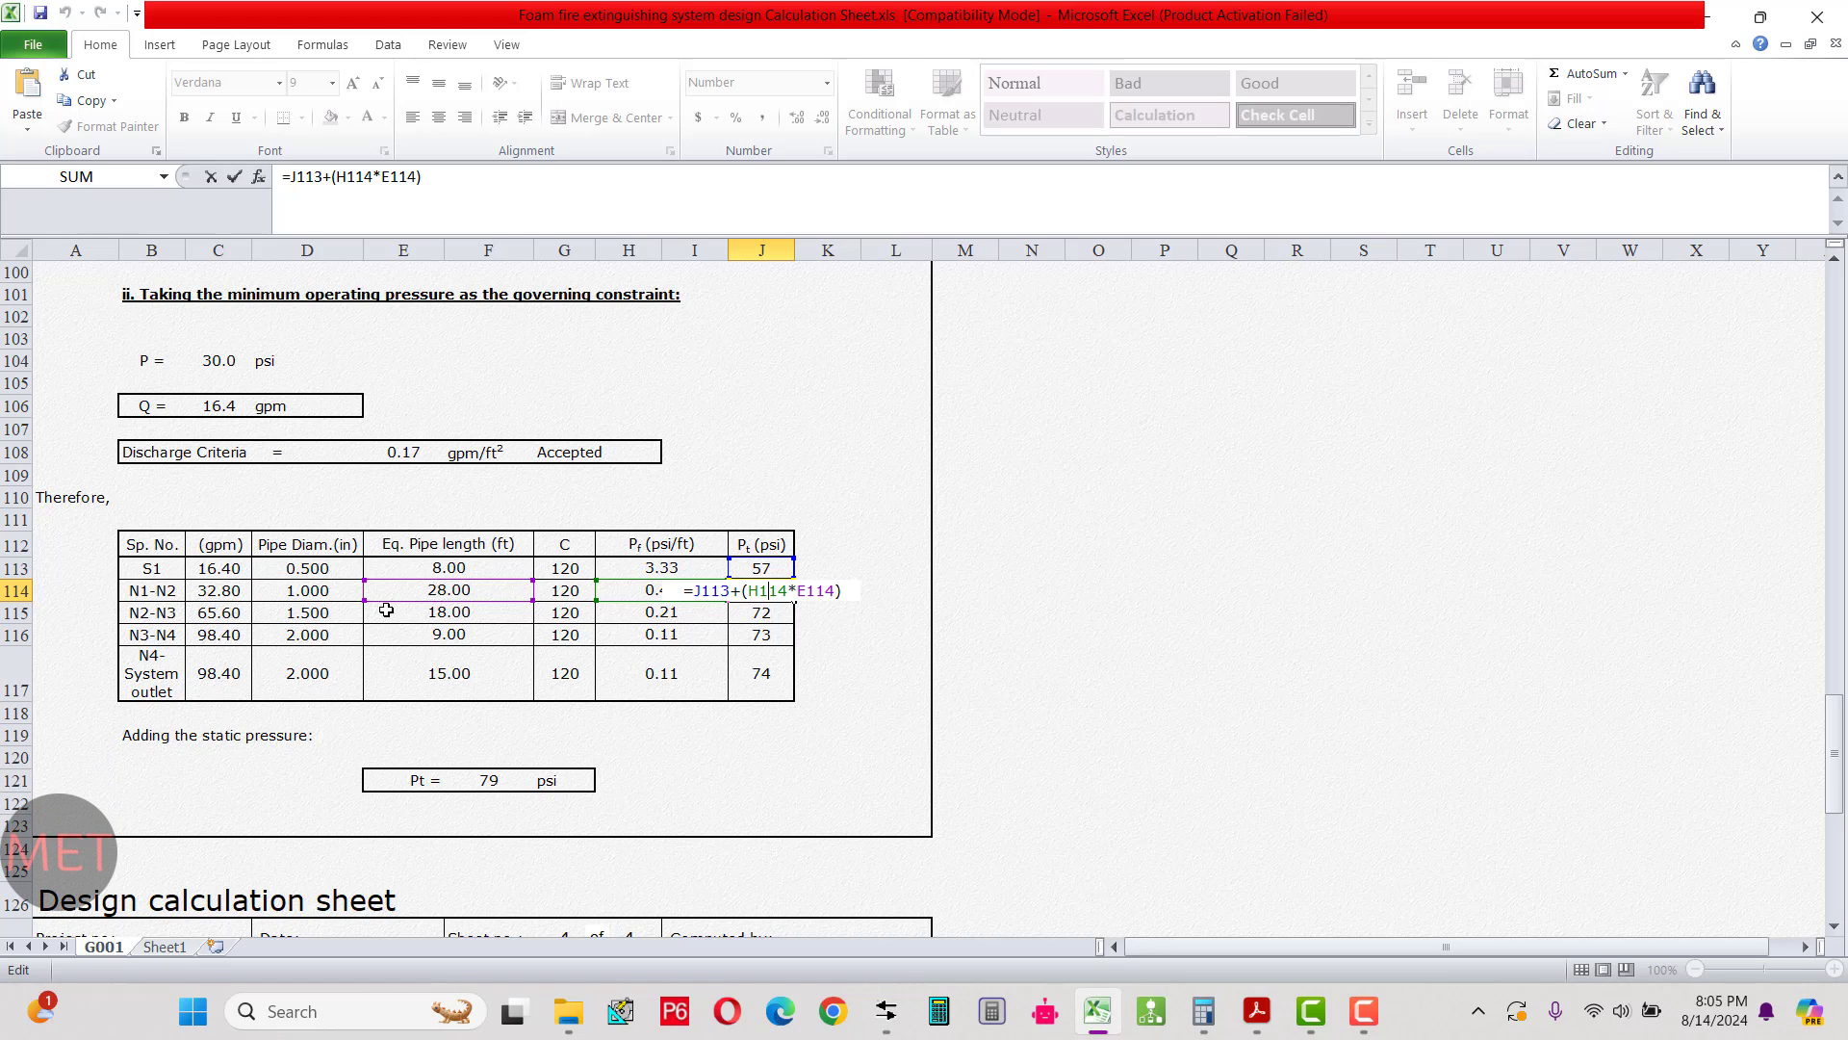
key(Return)
click(739, 671)
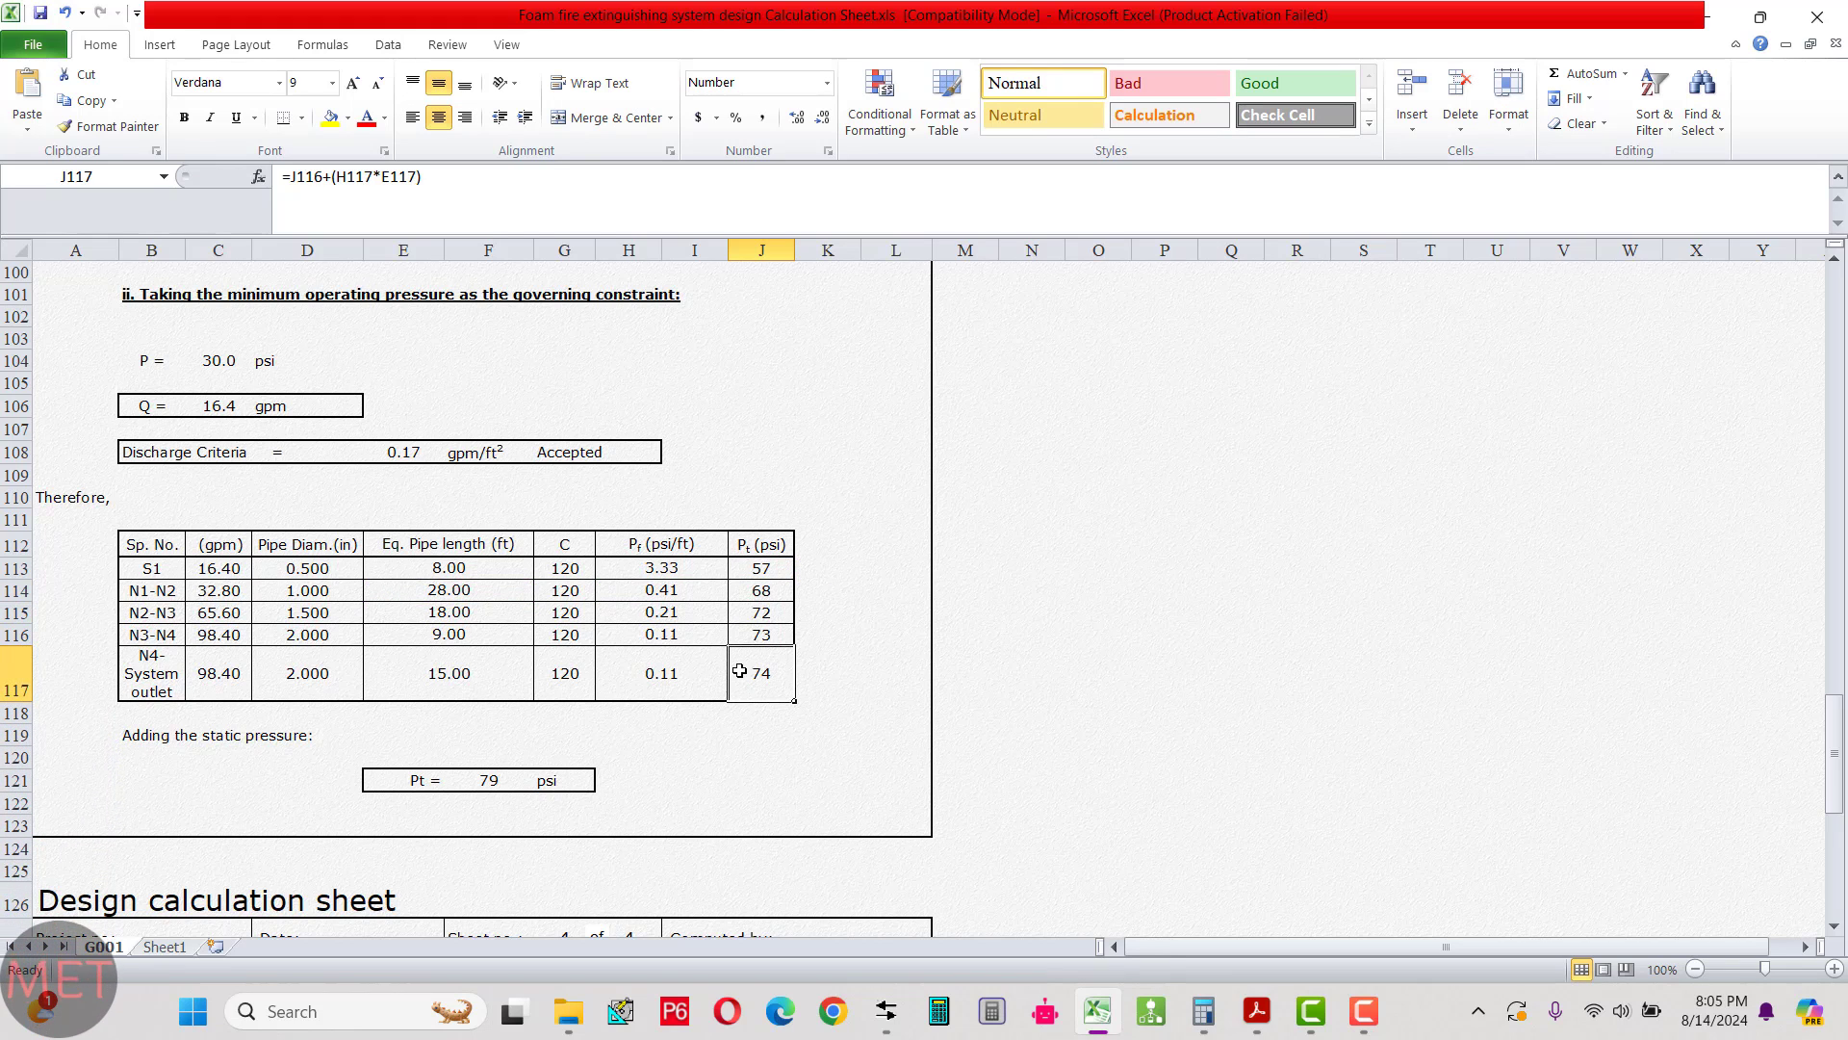
Highlight the static pressure note in row 119 and the Pt result in row 121, and go to the induction pressure drop and System Summary.
scroll(739, 709, down, 1)
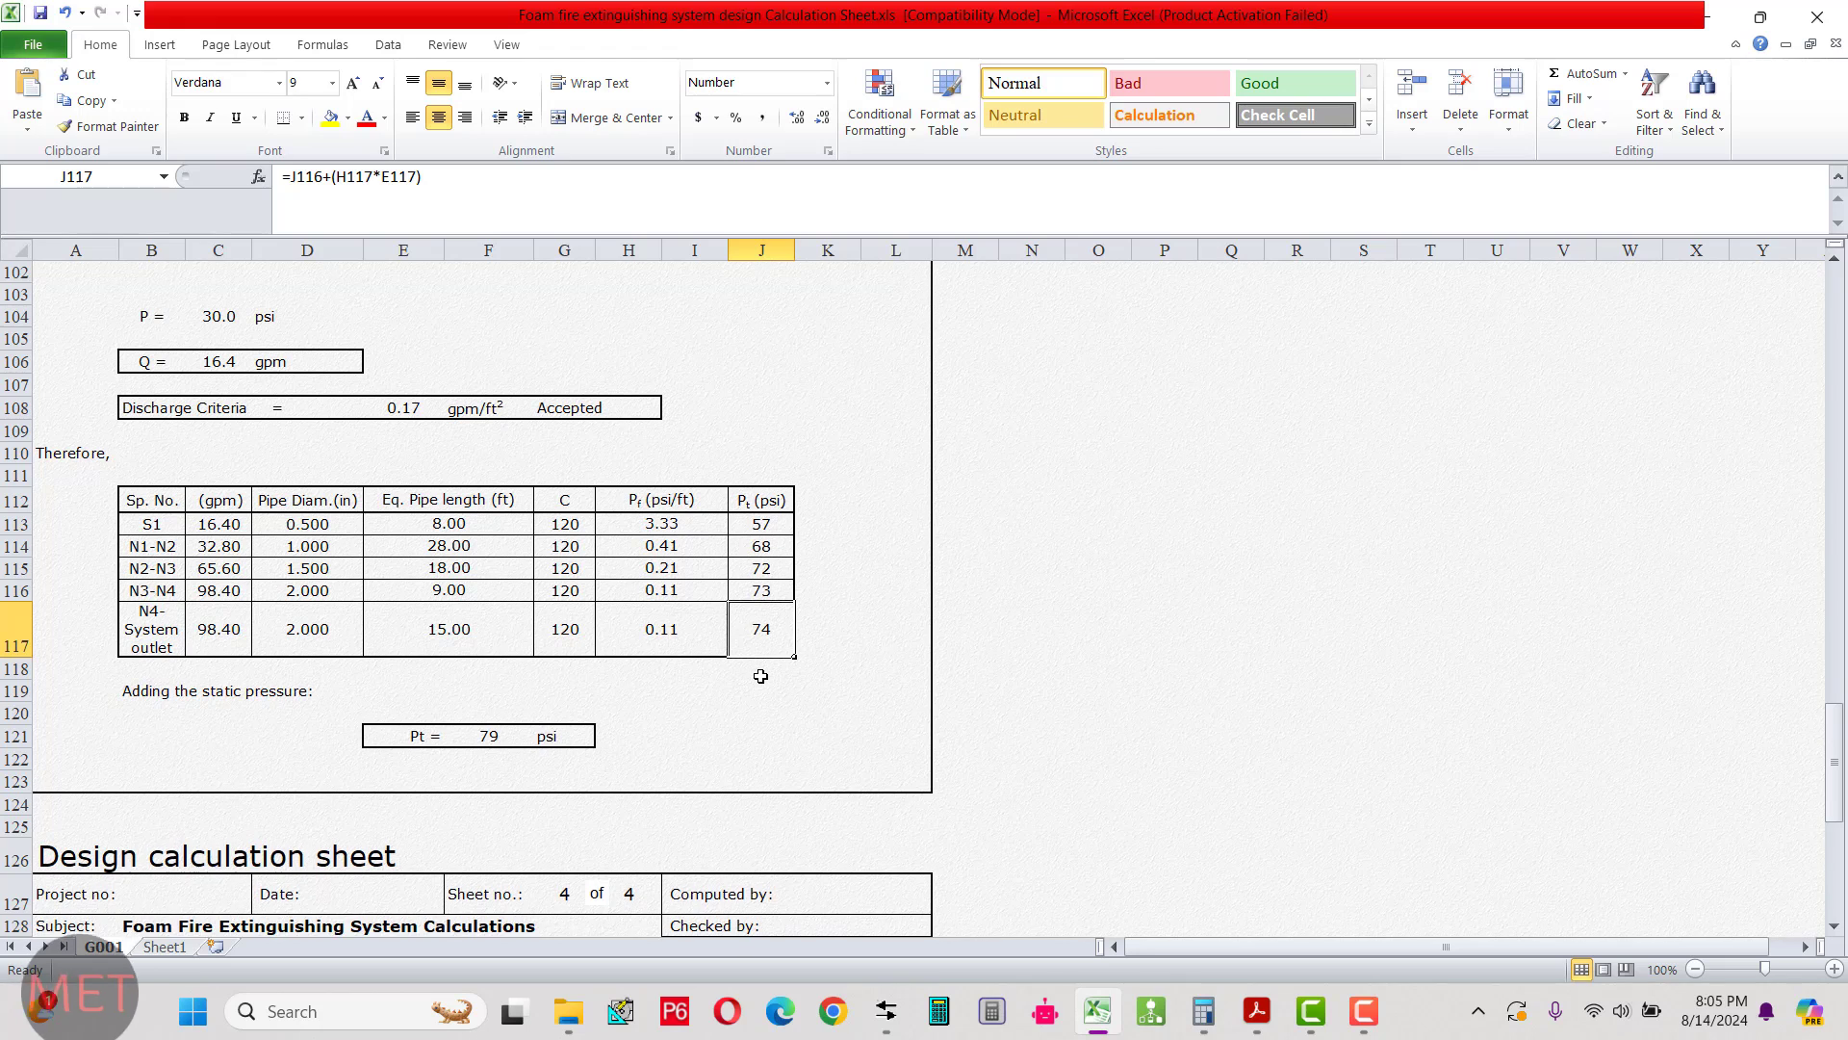
scroll(756, 673, down, 1)
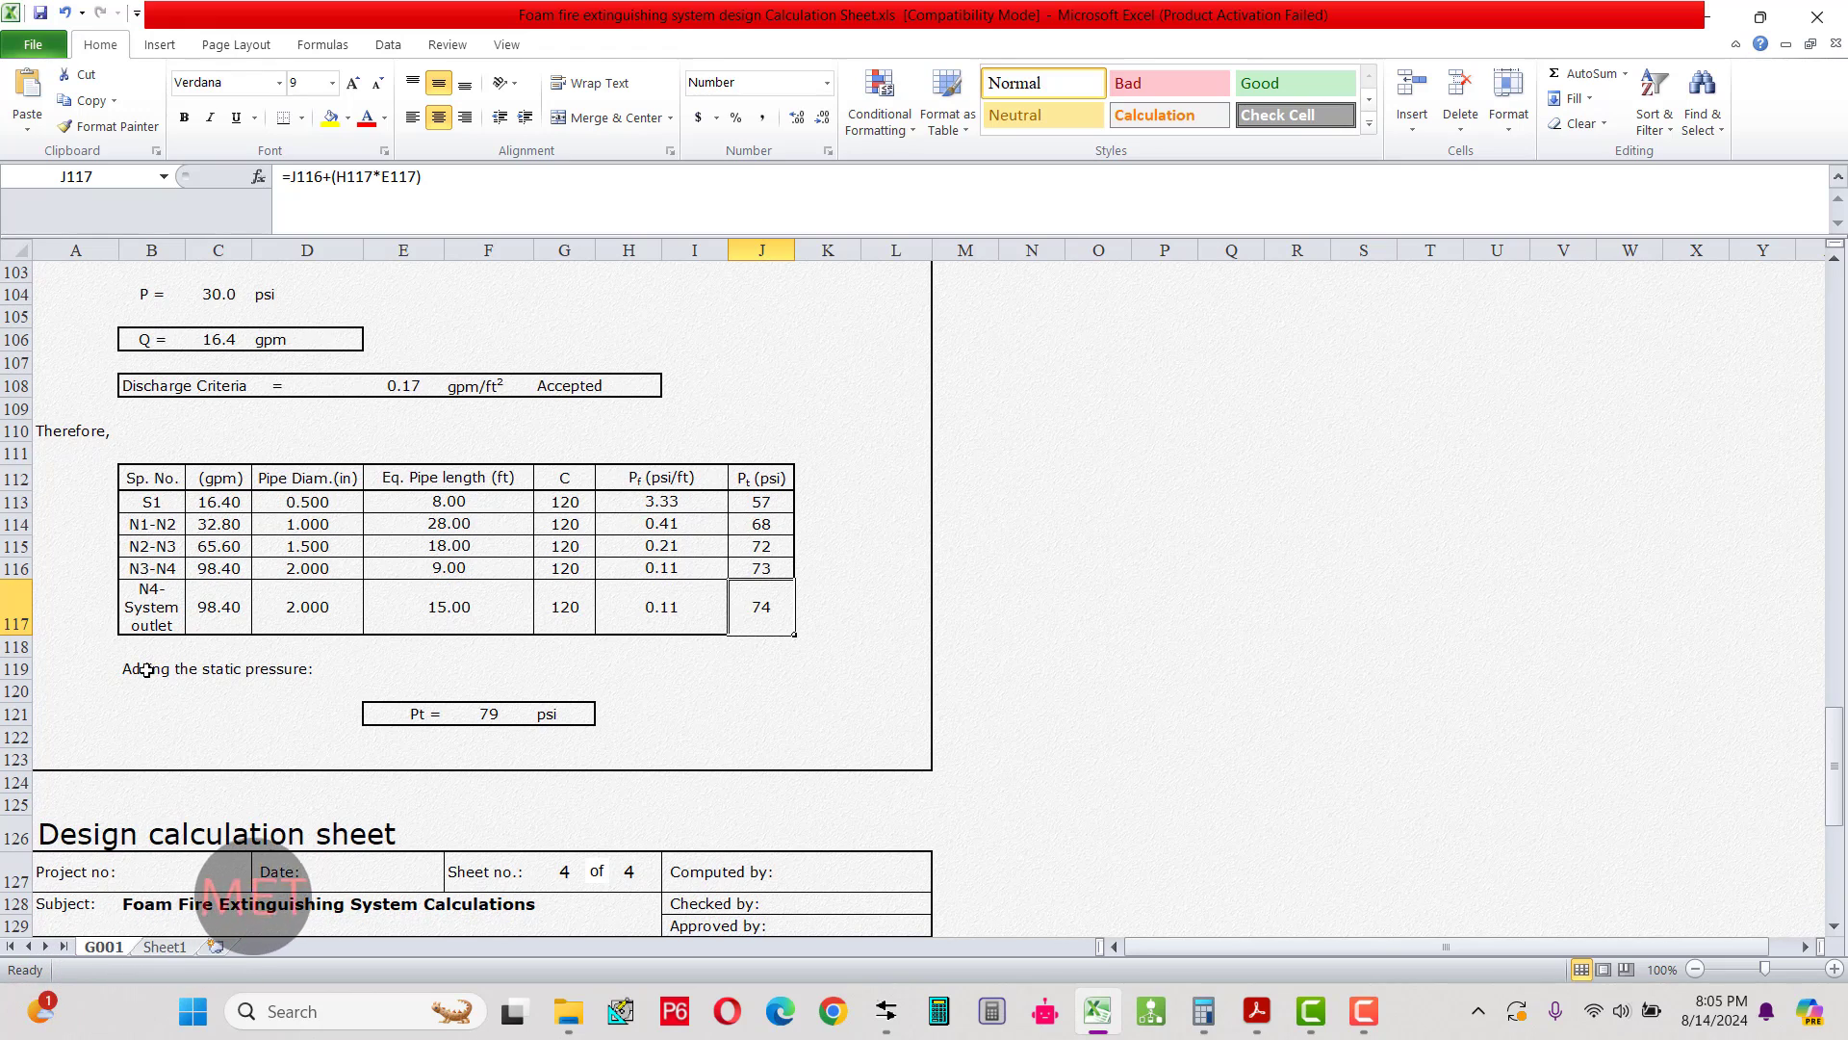
drag(154, 668, 312, 666)
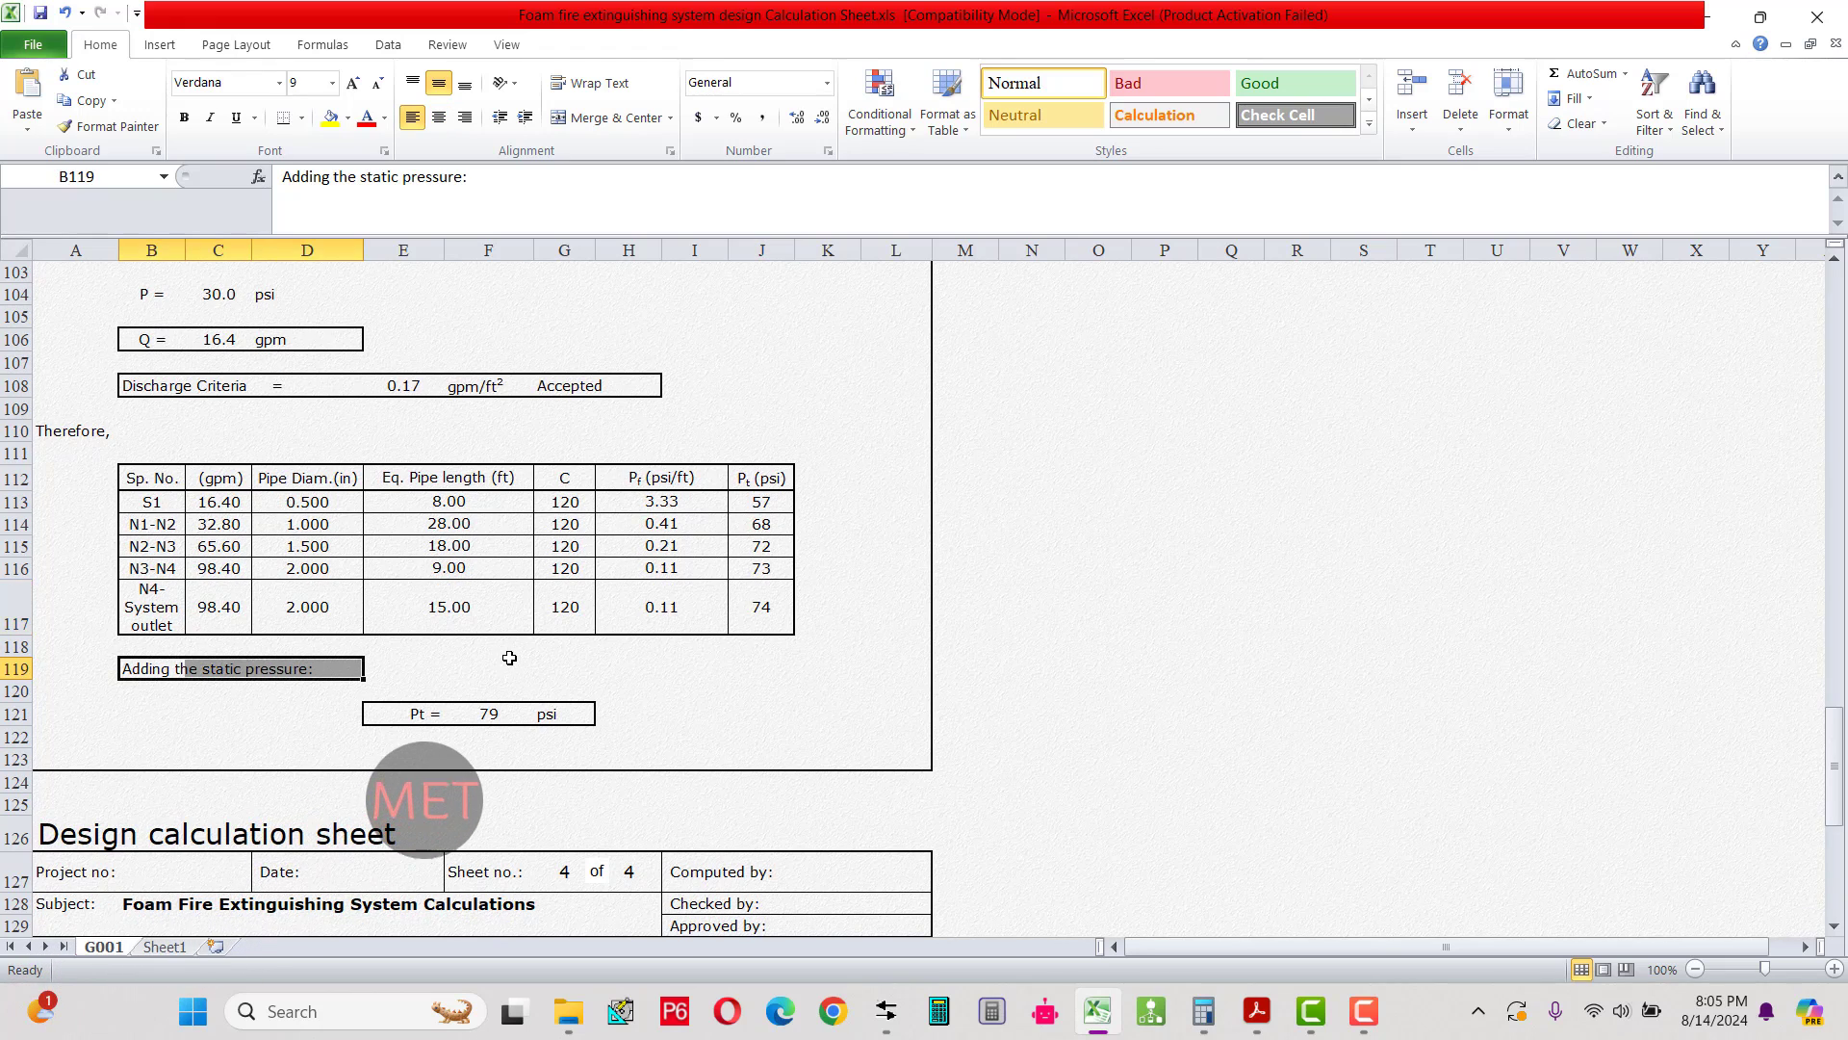
scroll(510, 654, down, 1)
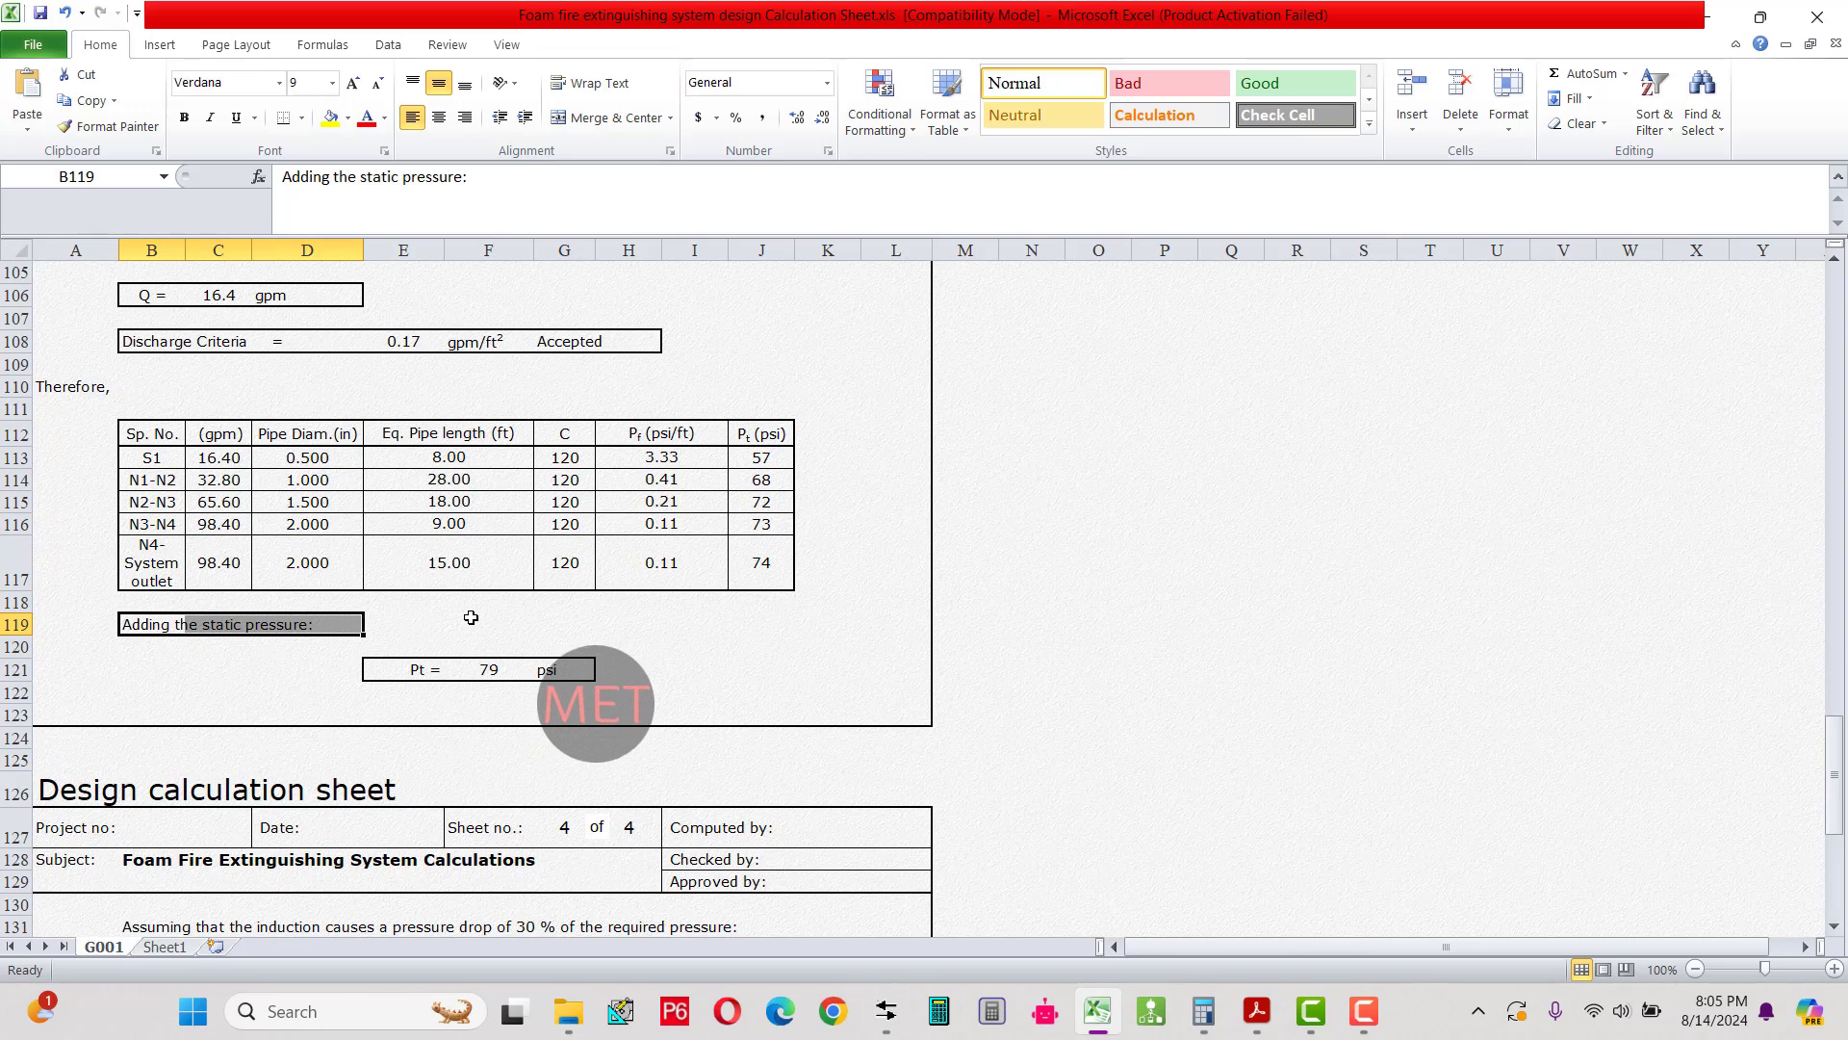
click(178, 642)
drag(405, 669, 577, 669)
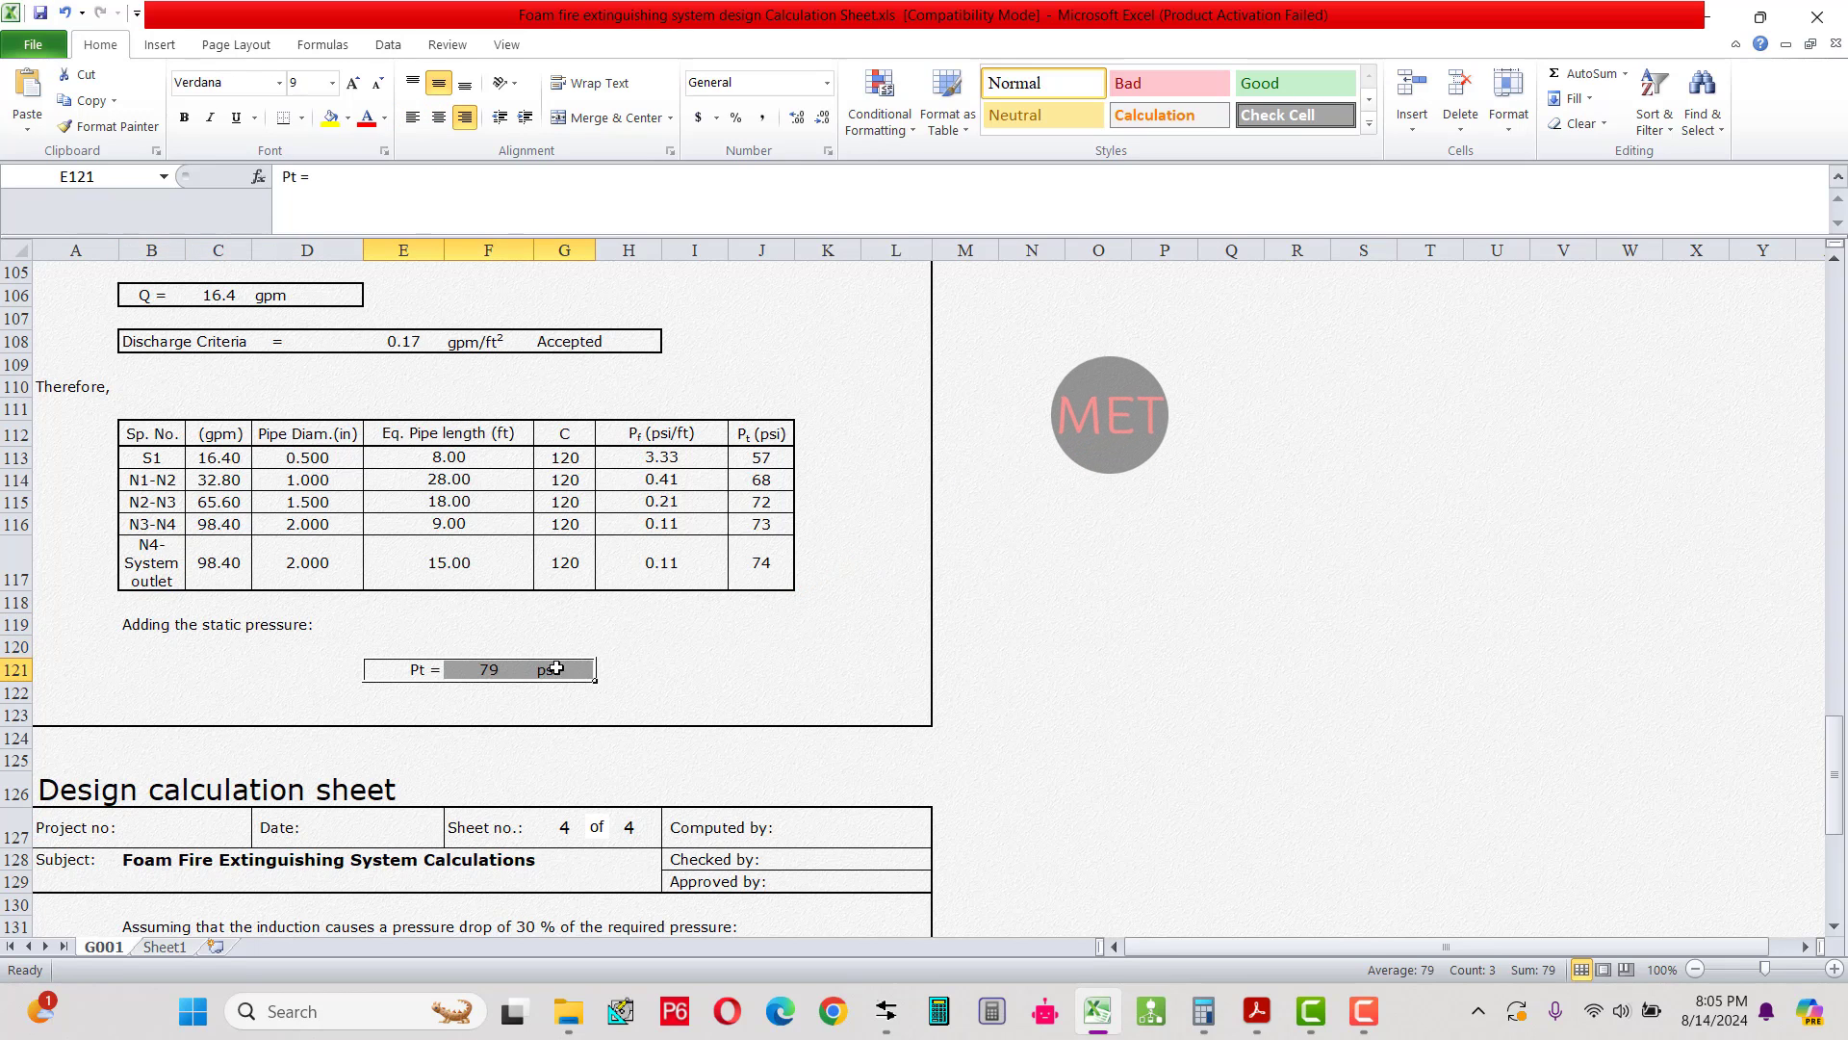
scroll(602, 654, down, 3)
scroll(607, 659, down, 2)
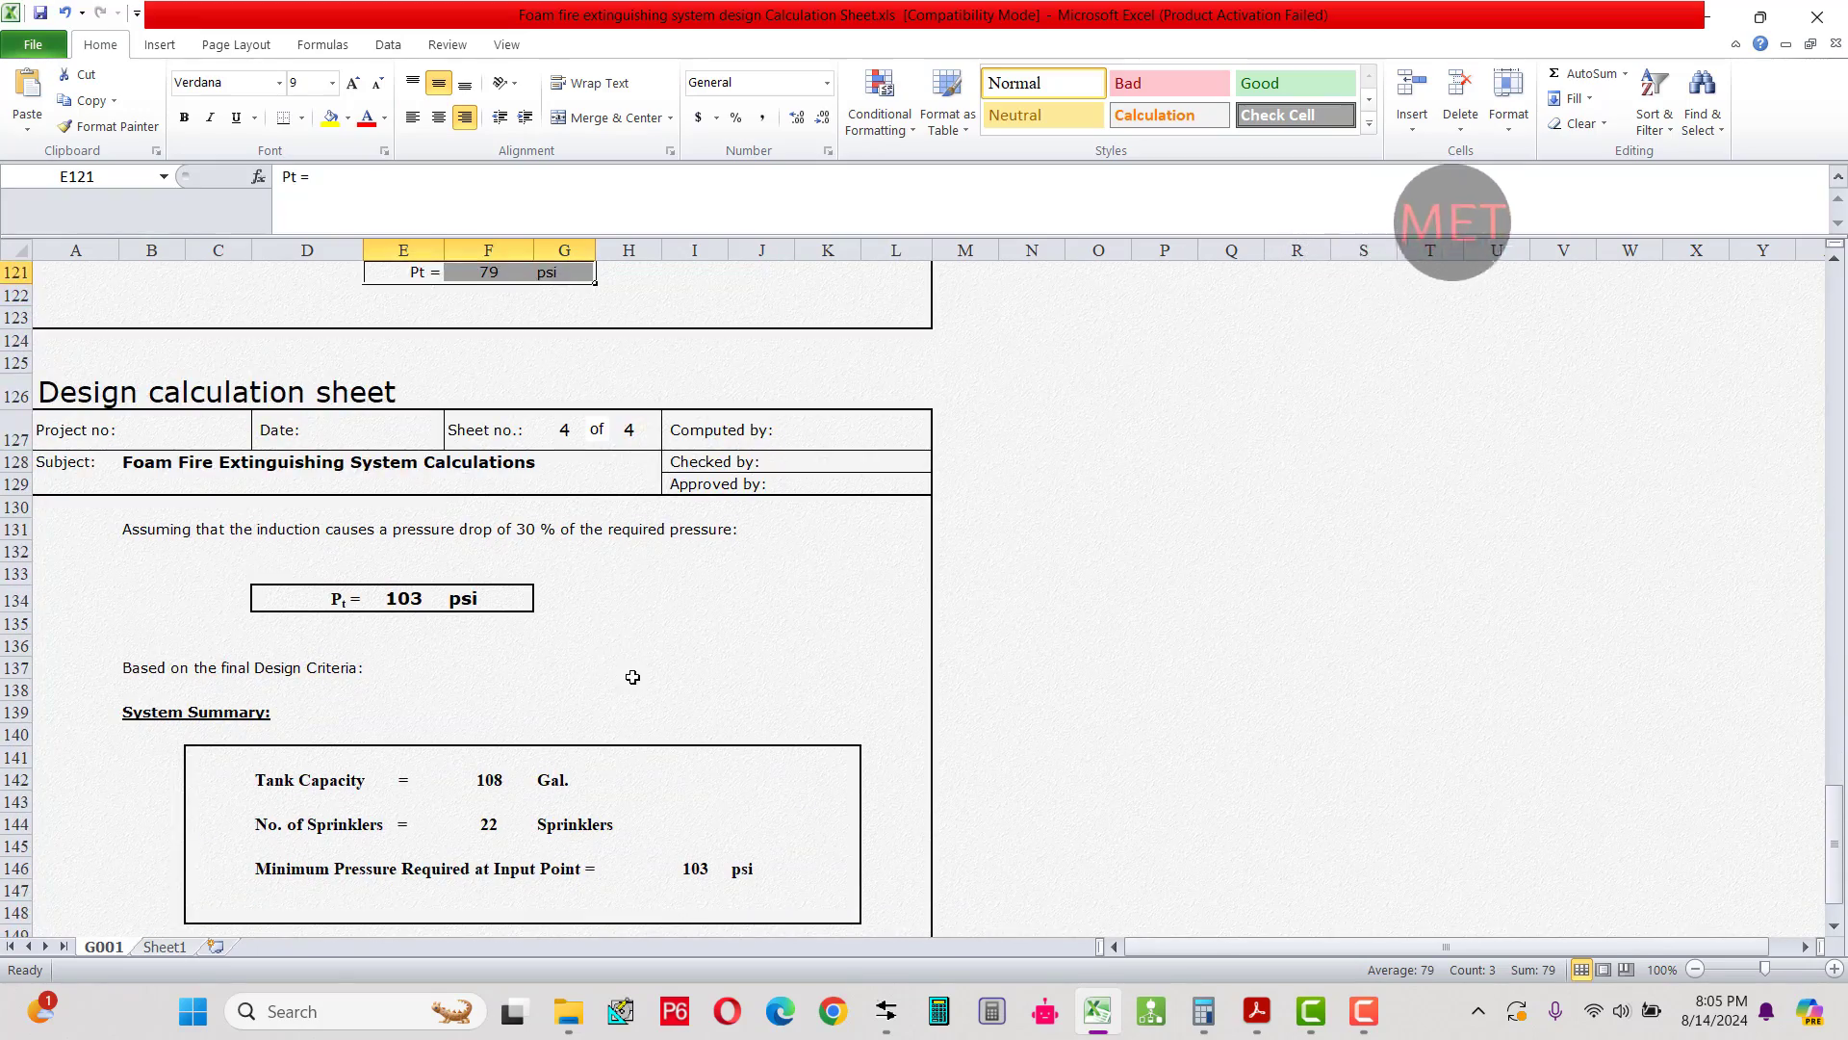
Highlight the 30 % induction pressure drop assumption and its Pt result in rows 131 to 134.
click(604, 598)
scroll(600, 592, up, 1)
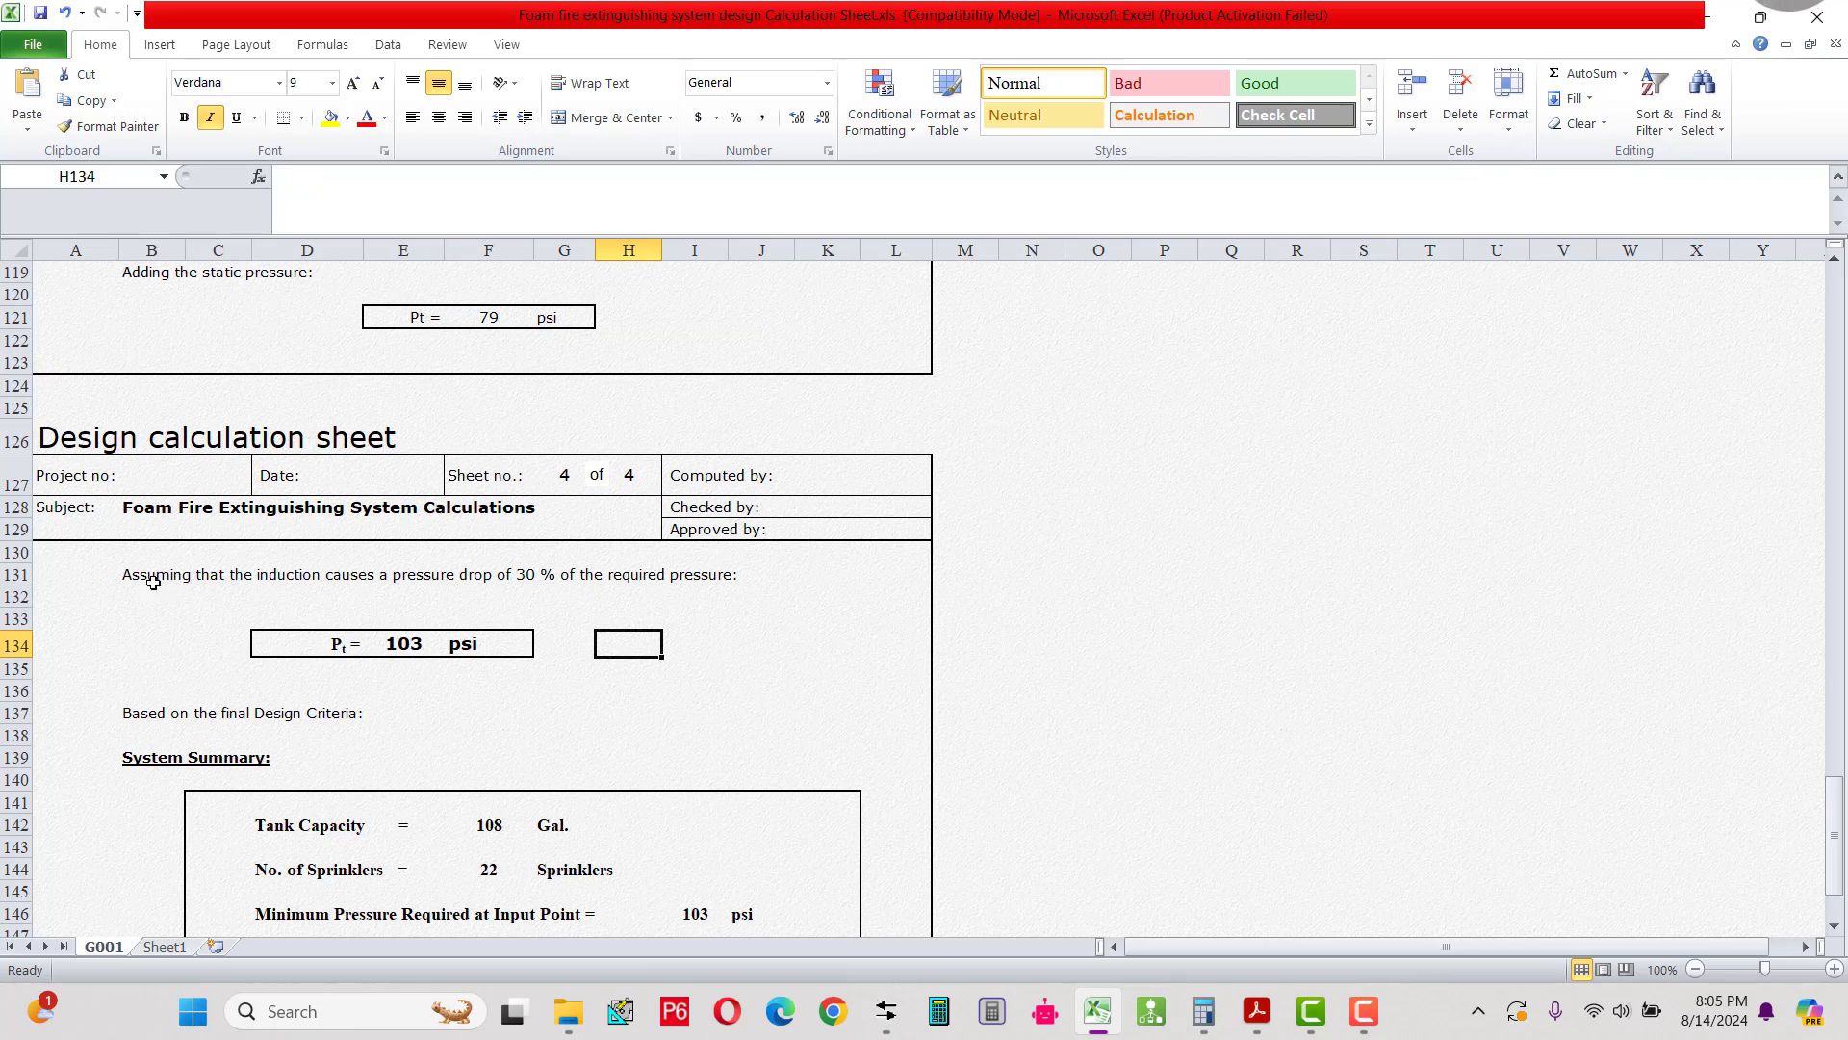
drag(153, 582, 652, 622)
scroll(645, 626, up, 1)
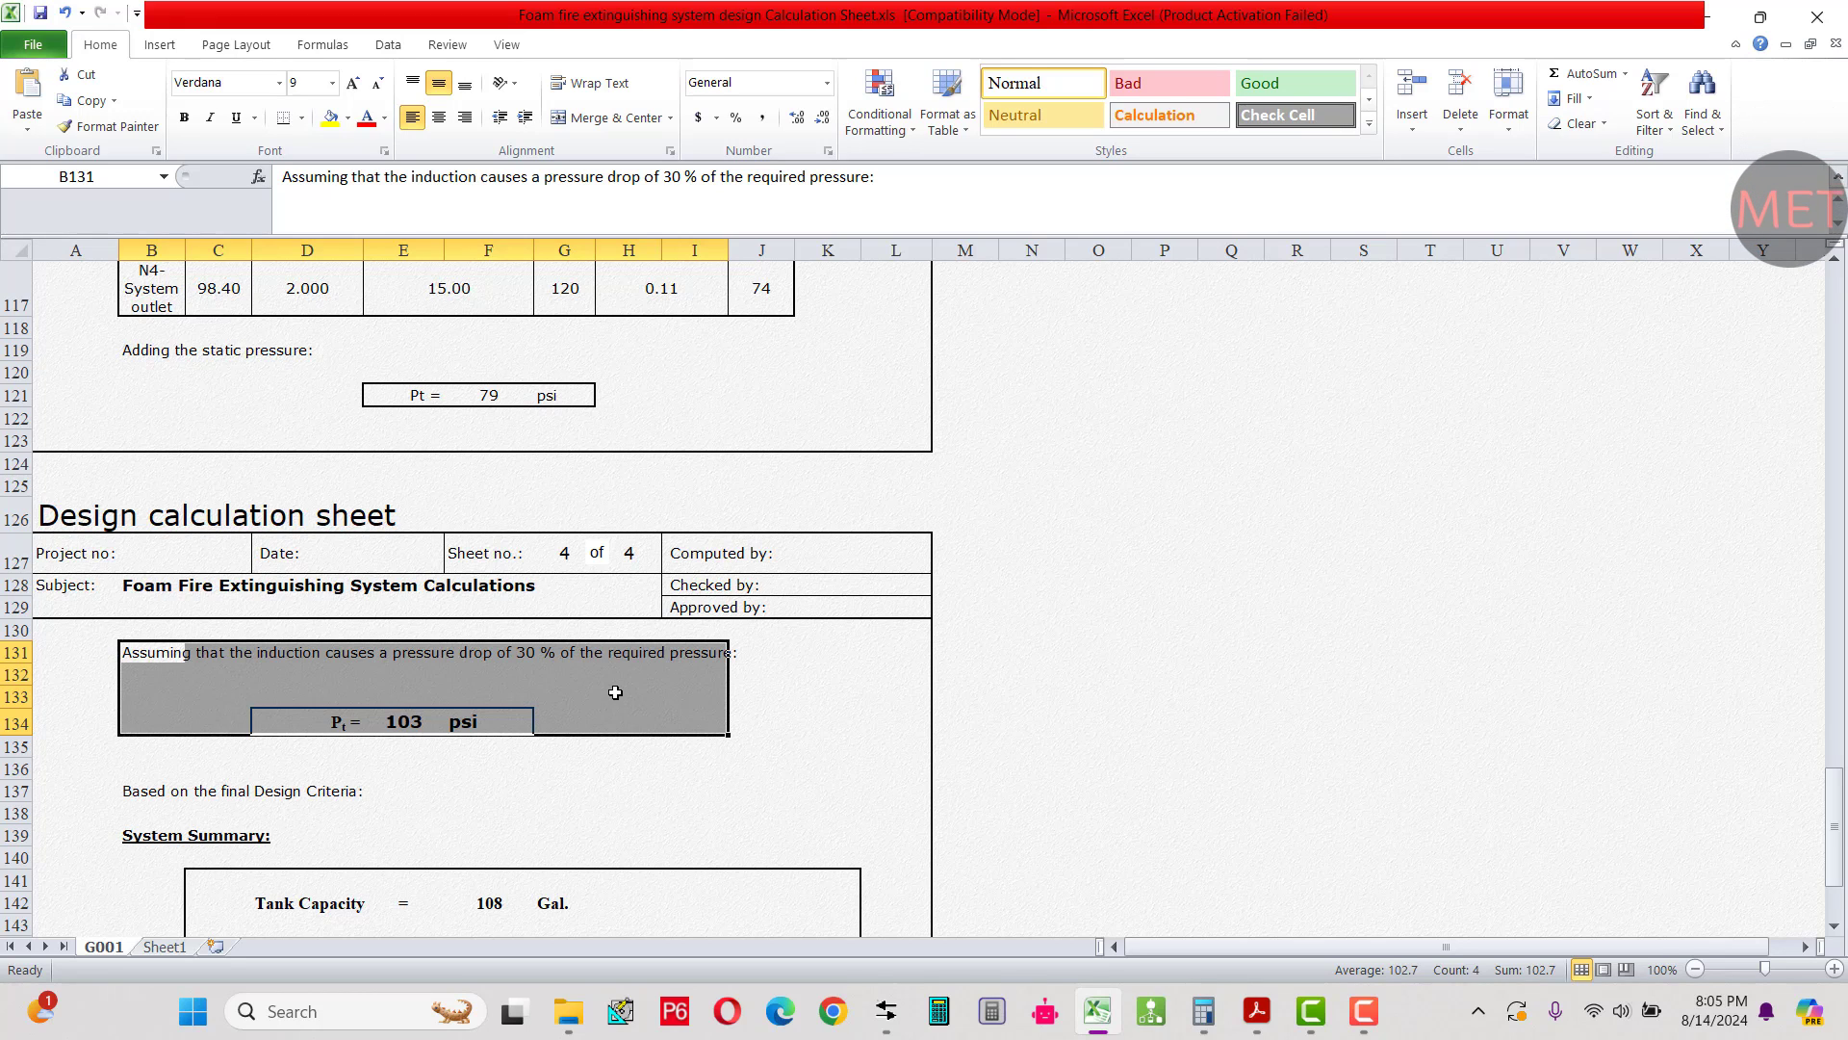
scroll(615, 692, up, 1)
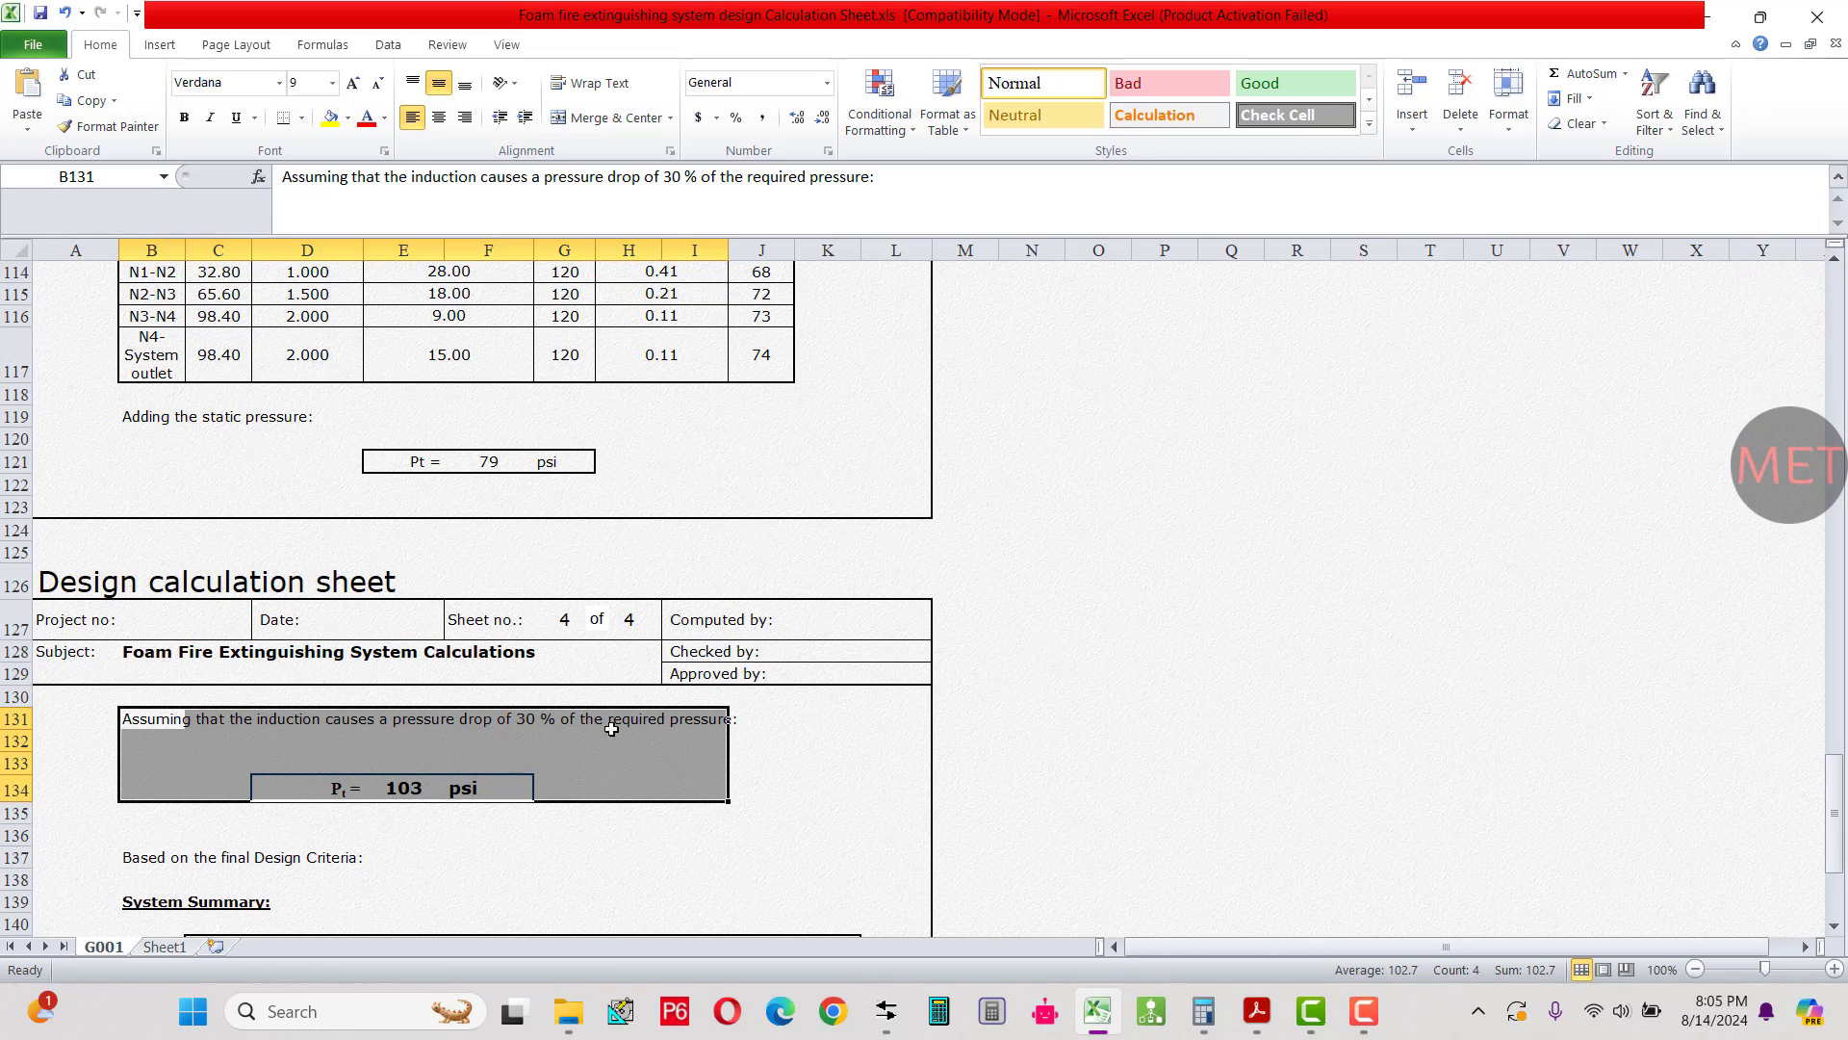
Inspect the Pt formula in E134 that adds the 30 % induction pressure drop to F121.
click(542, 741)
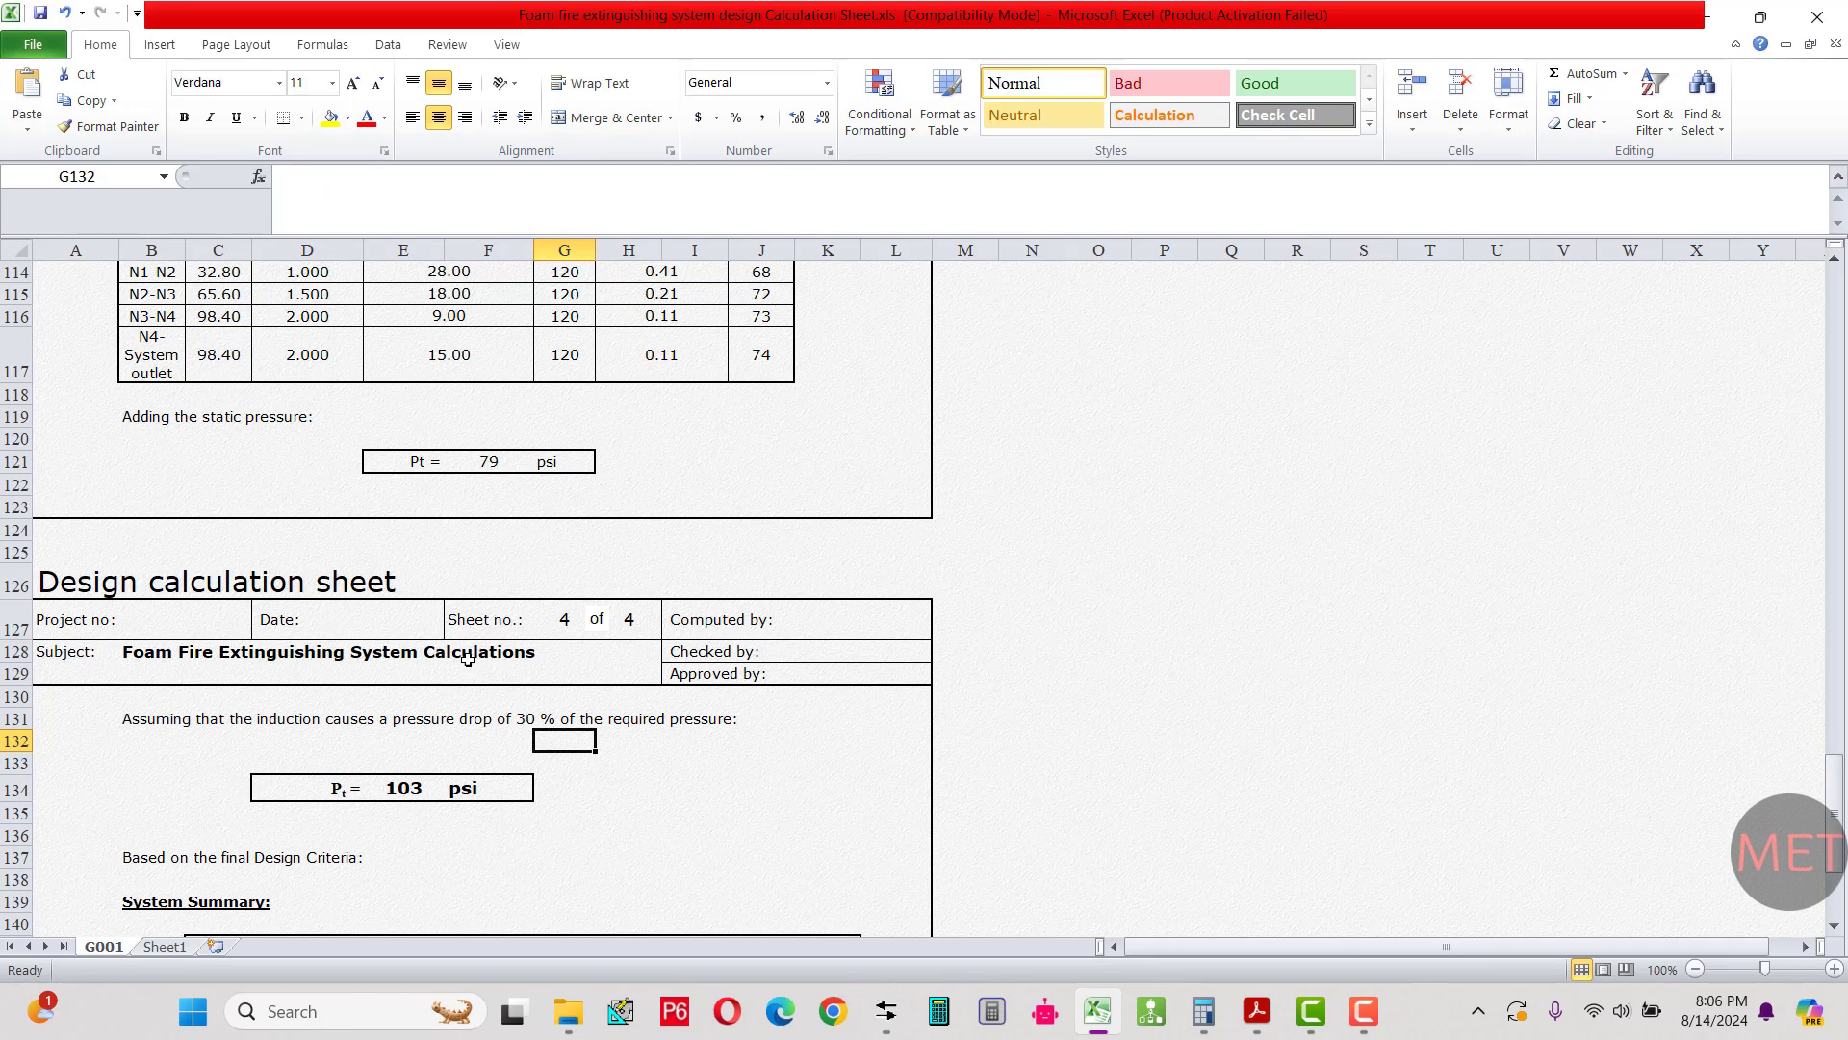
click(348, 797)
click(411, 795)
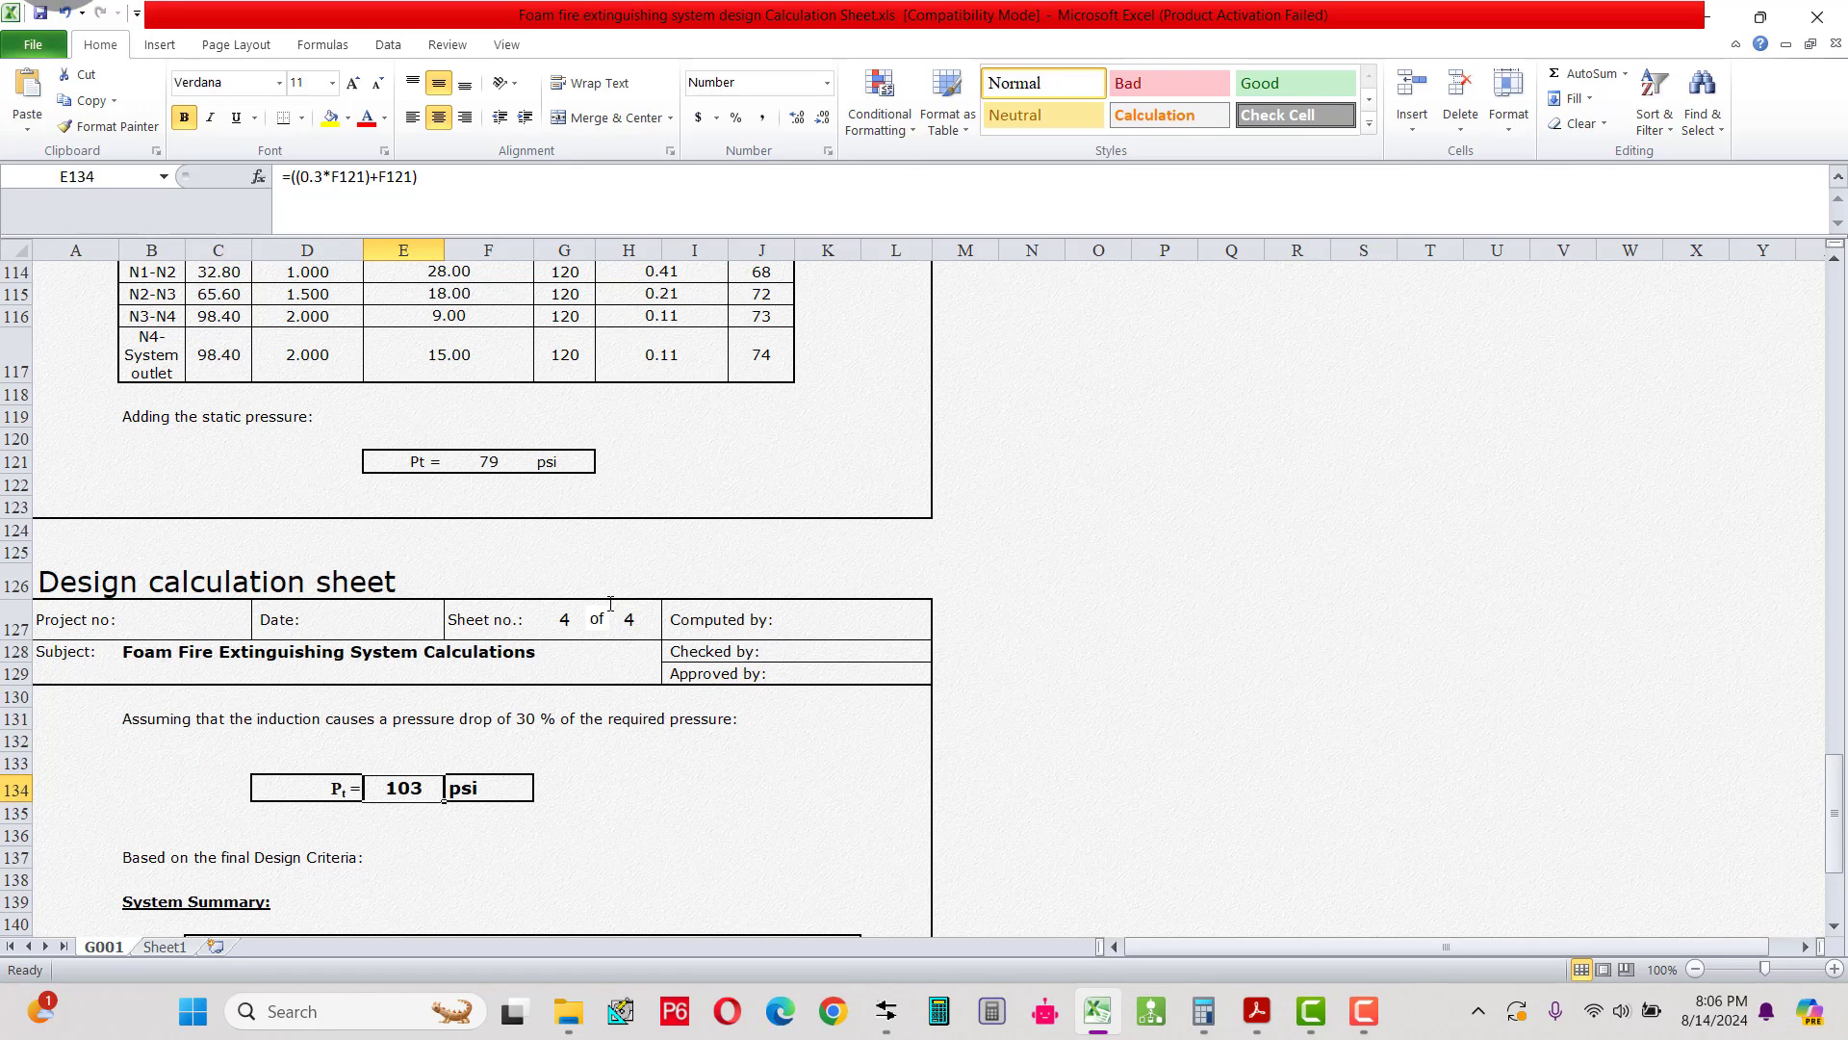
scroll(642, 762, down, 1)
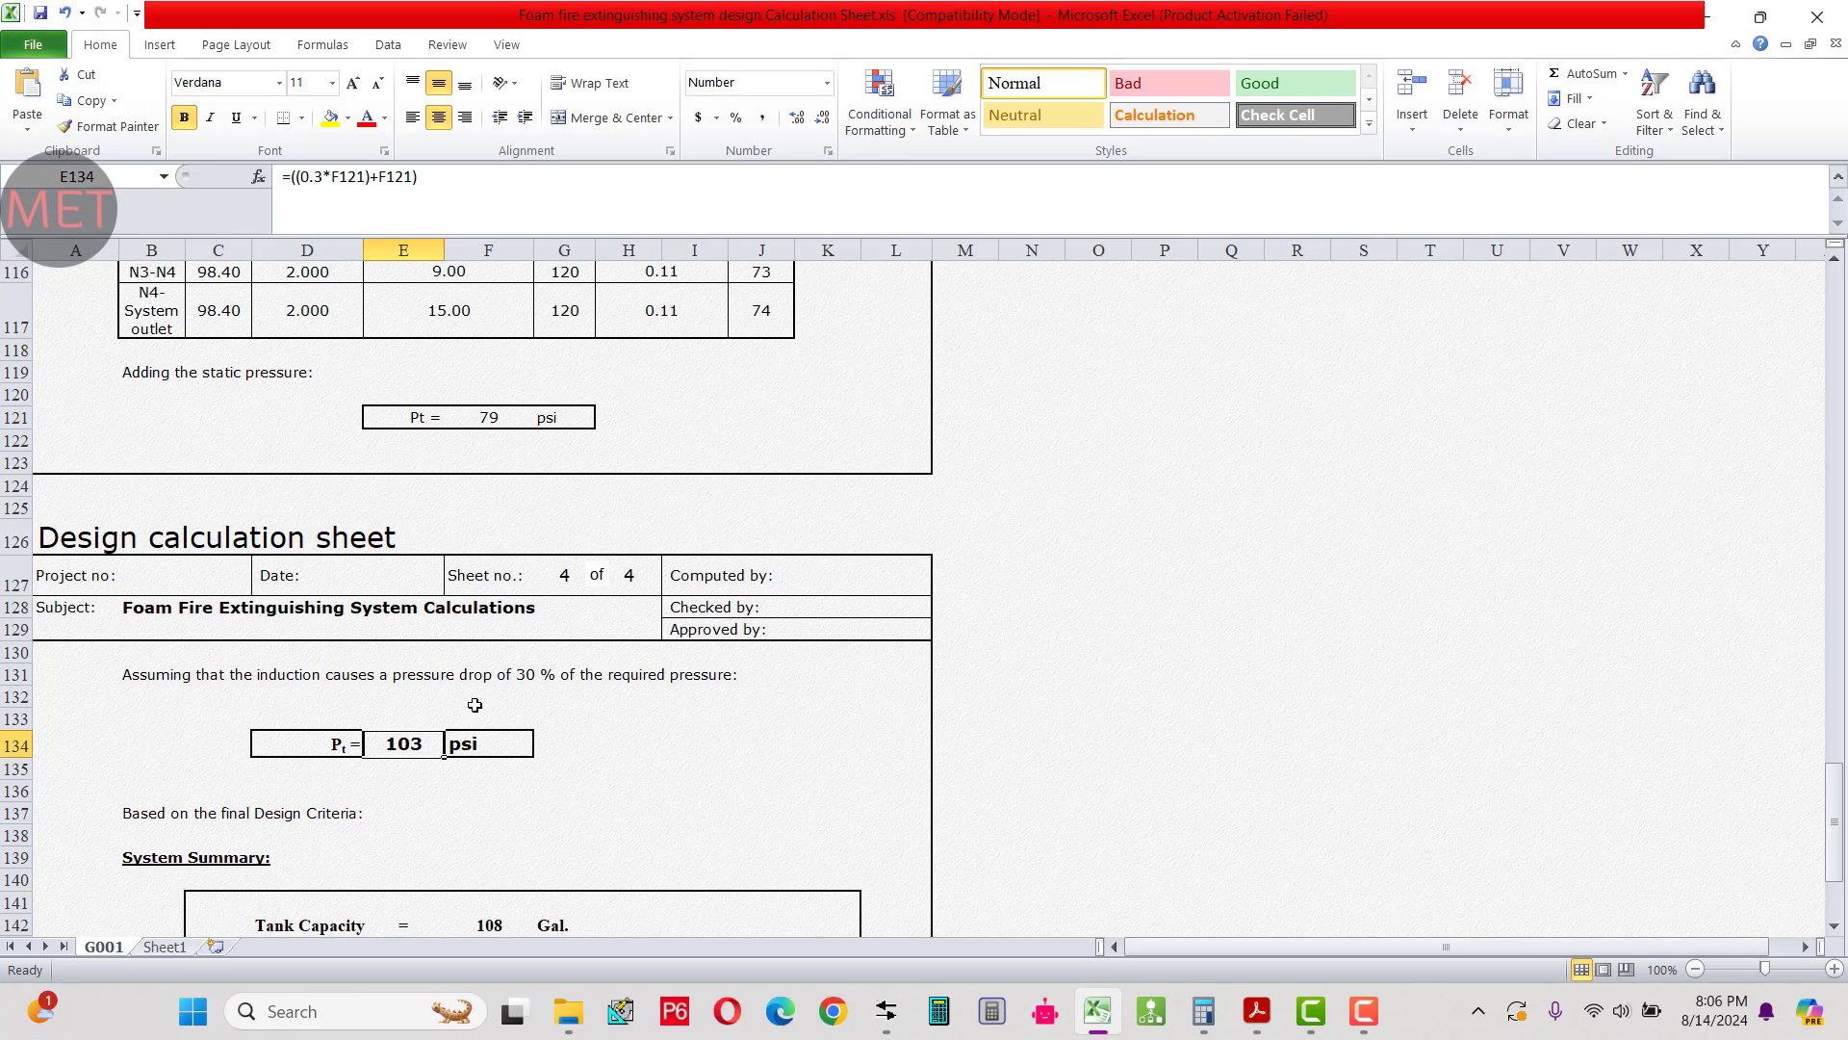
Highlight the System Summary box, its minimum pressure required at the input point, and the matching Pt result in row 134.
scroll(499, 782, down, 3)
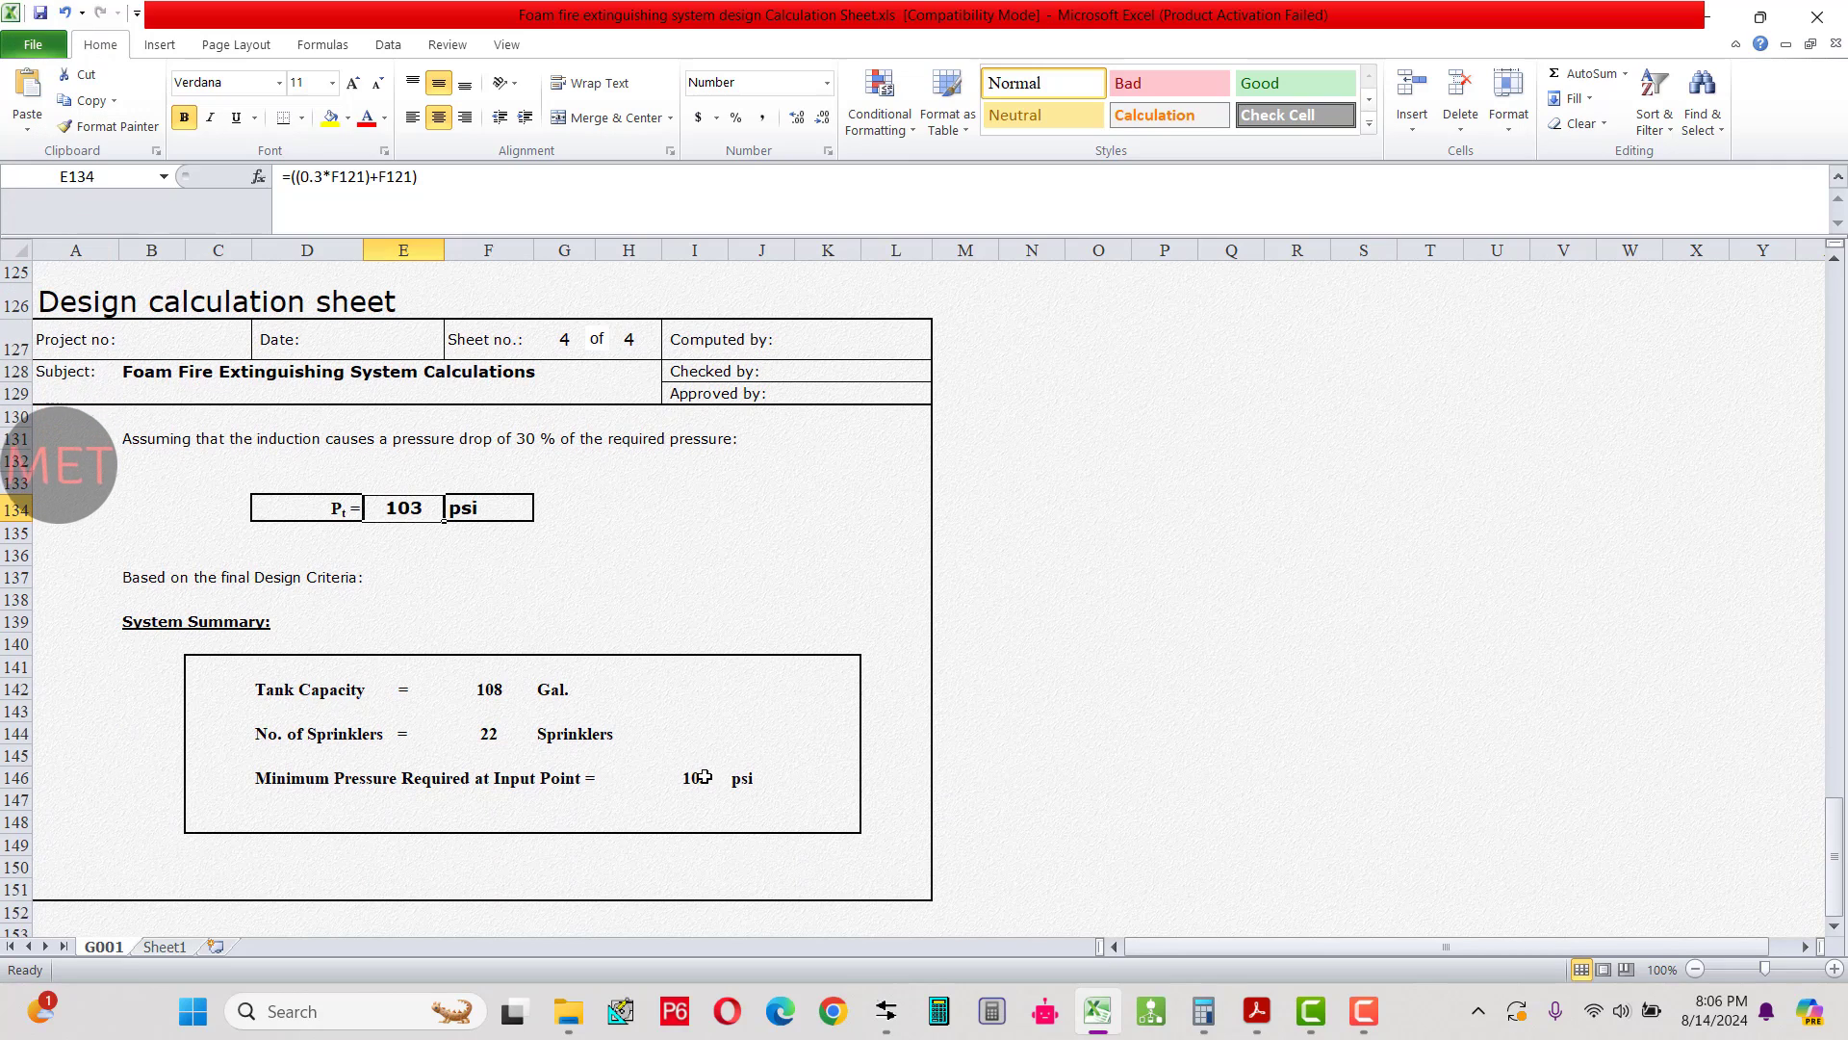
click(95, 618)
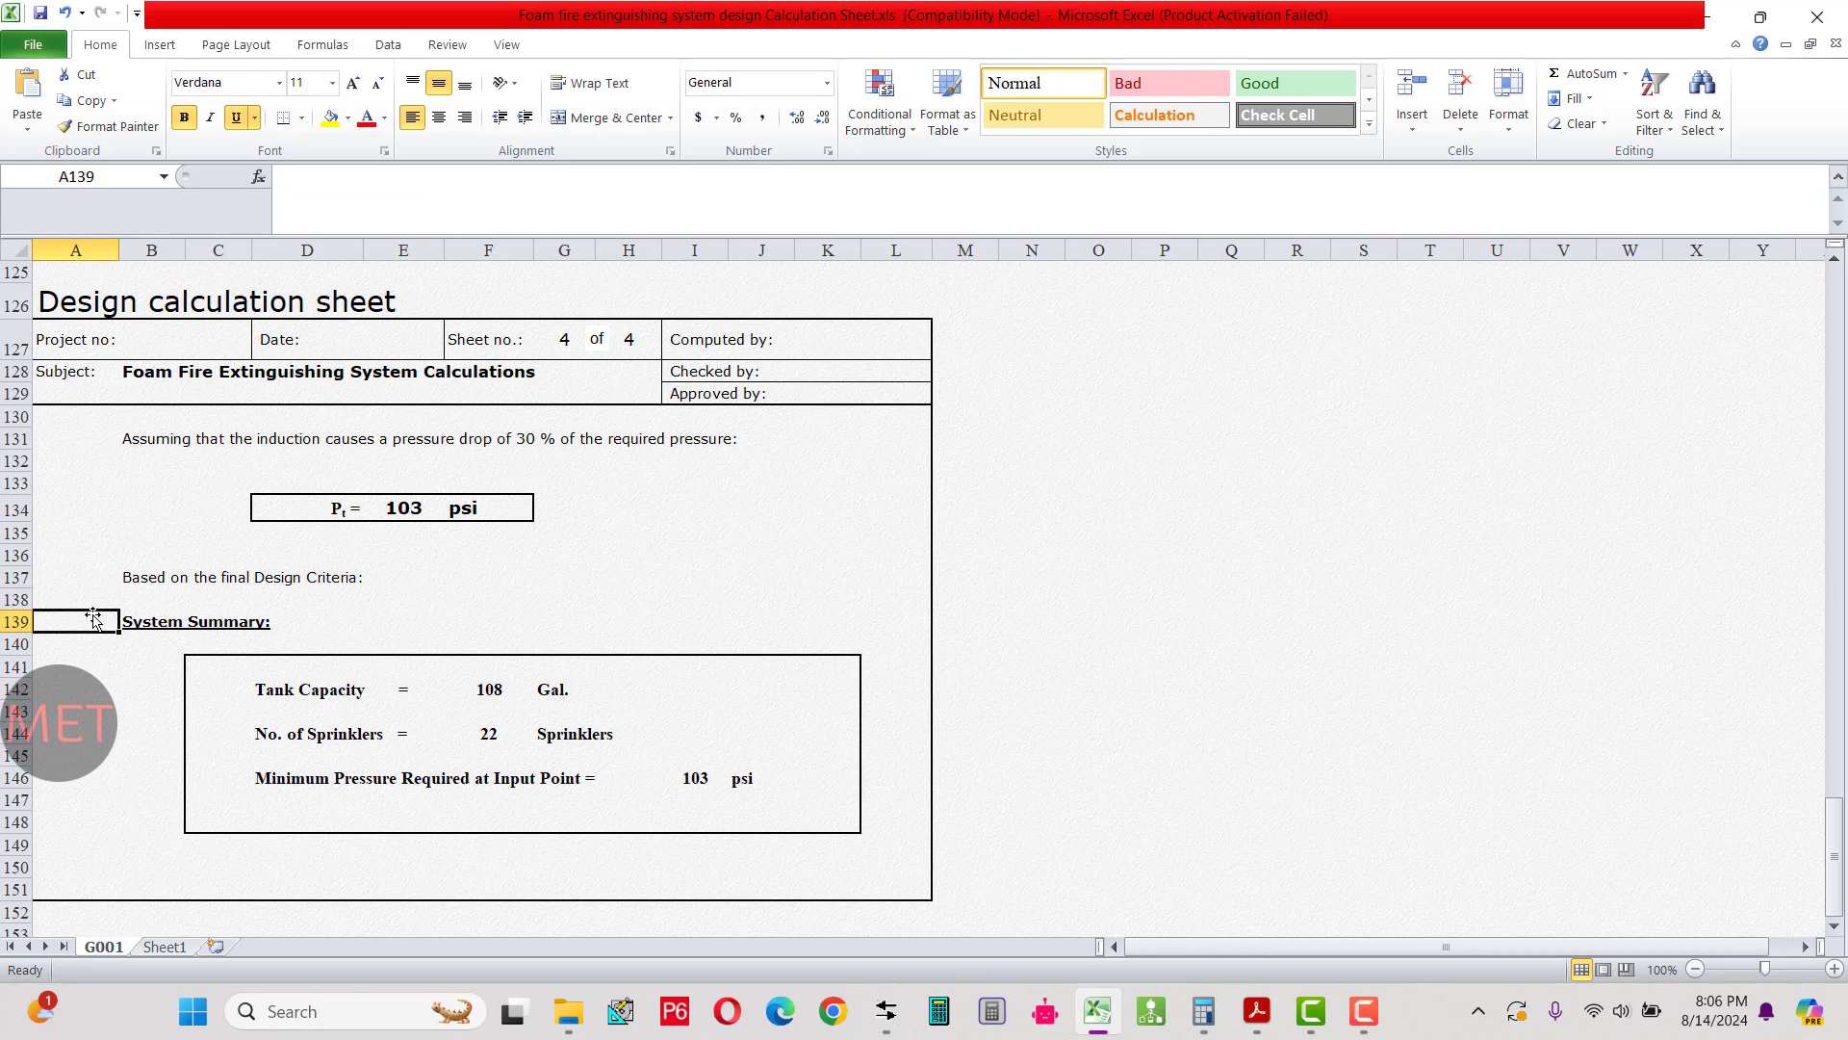
drag(241, 677, 822, 820)
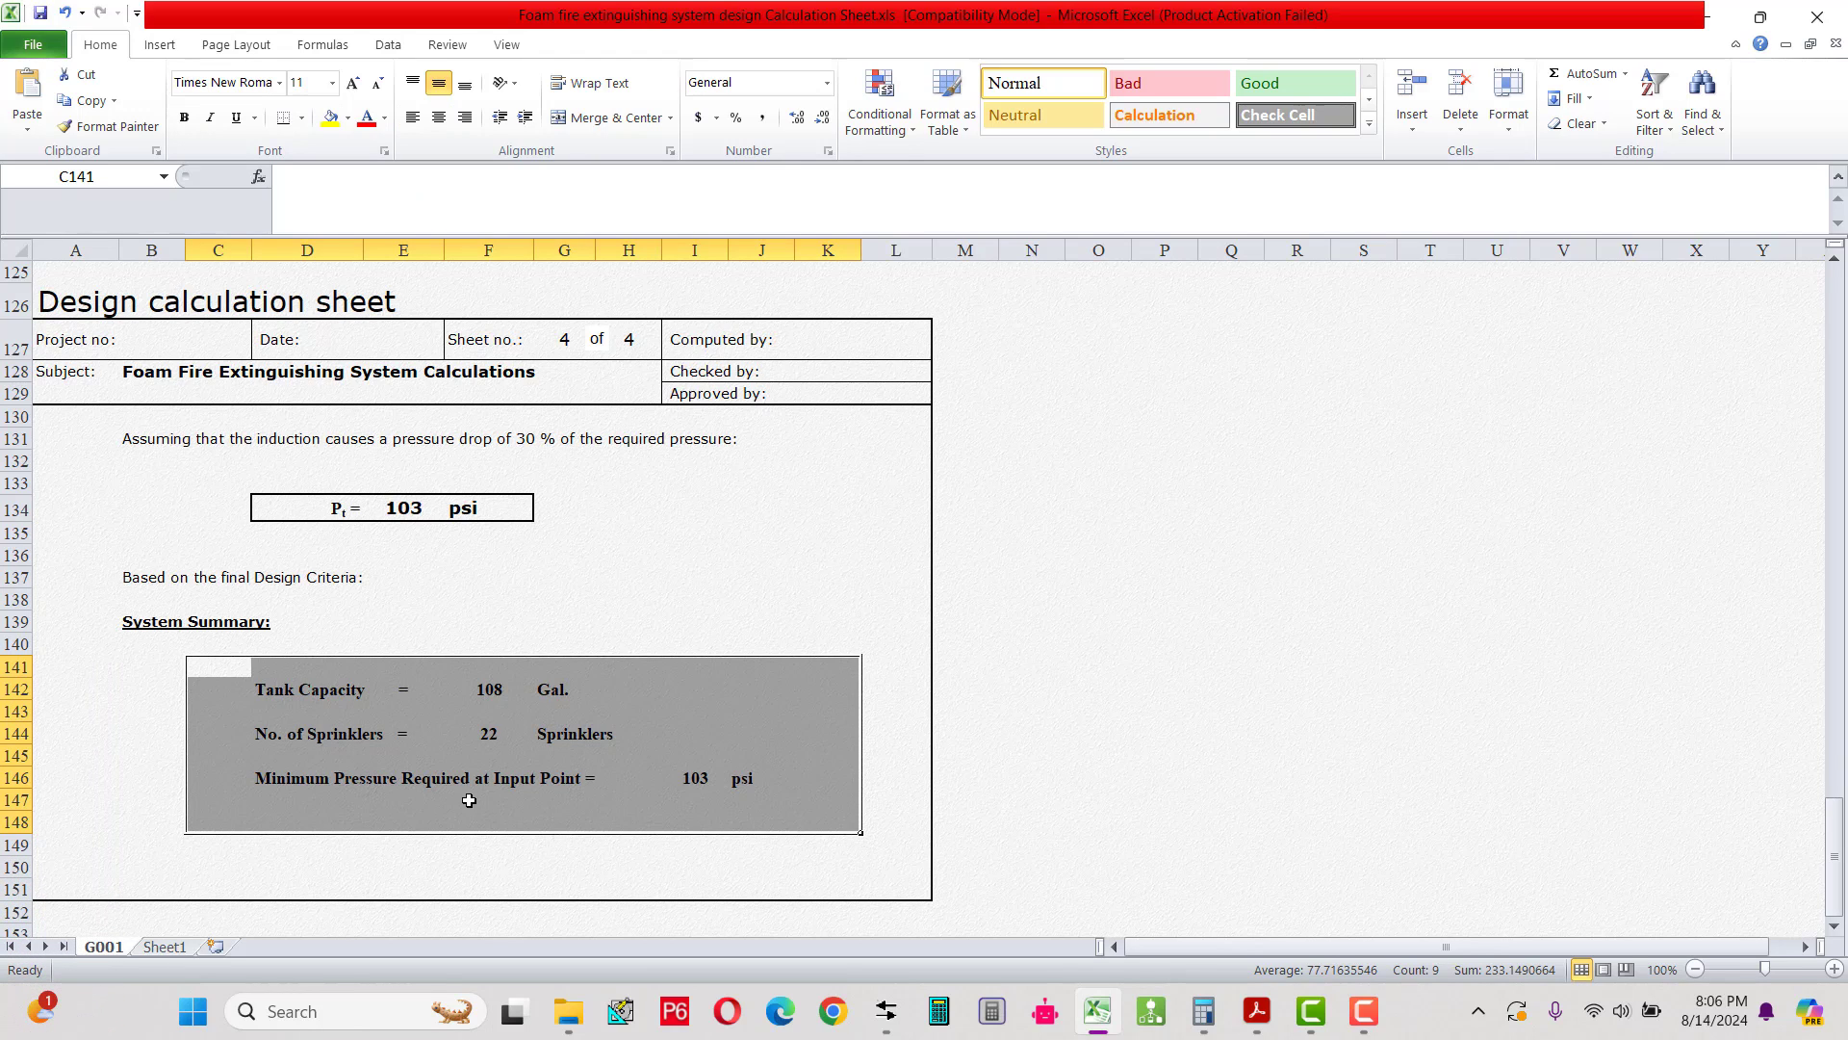
click(612, 791)
drag(755, 779, 405, 799)
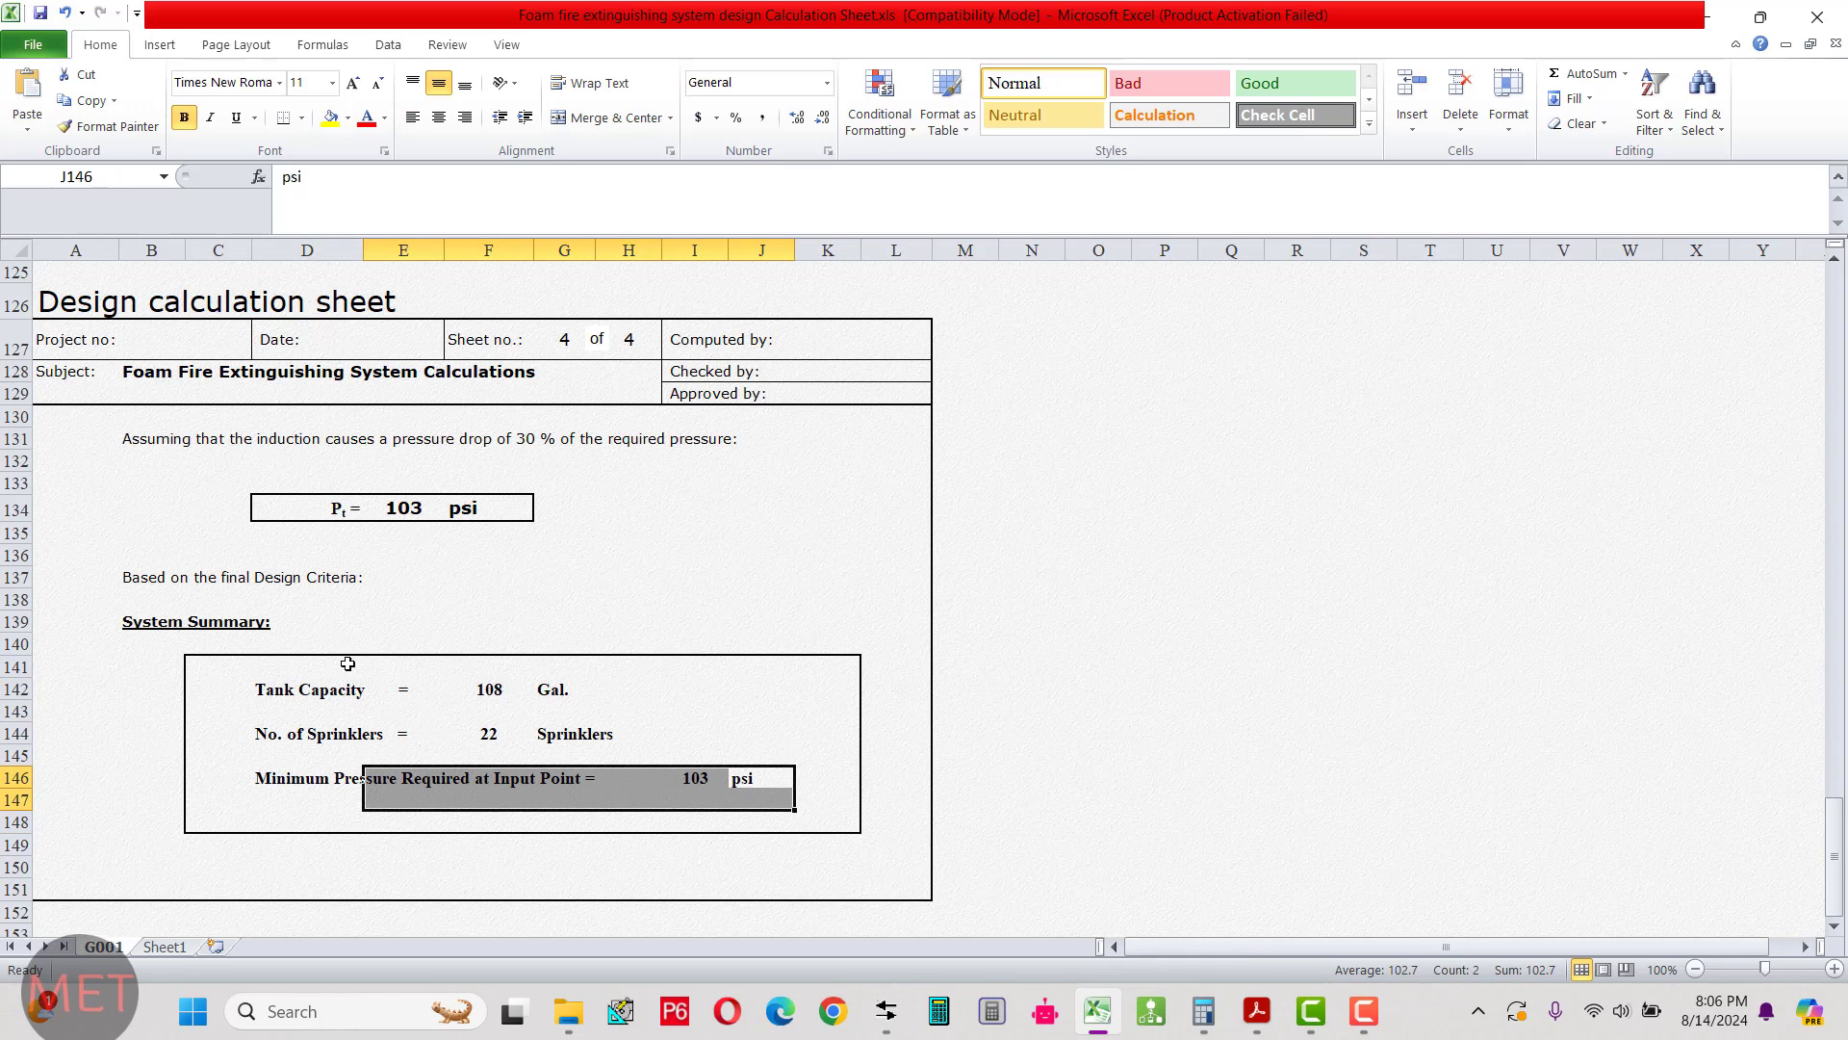
drag(287, 516, 469, 514)
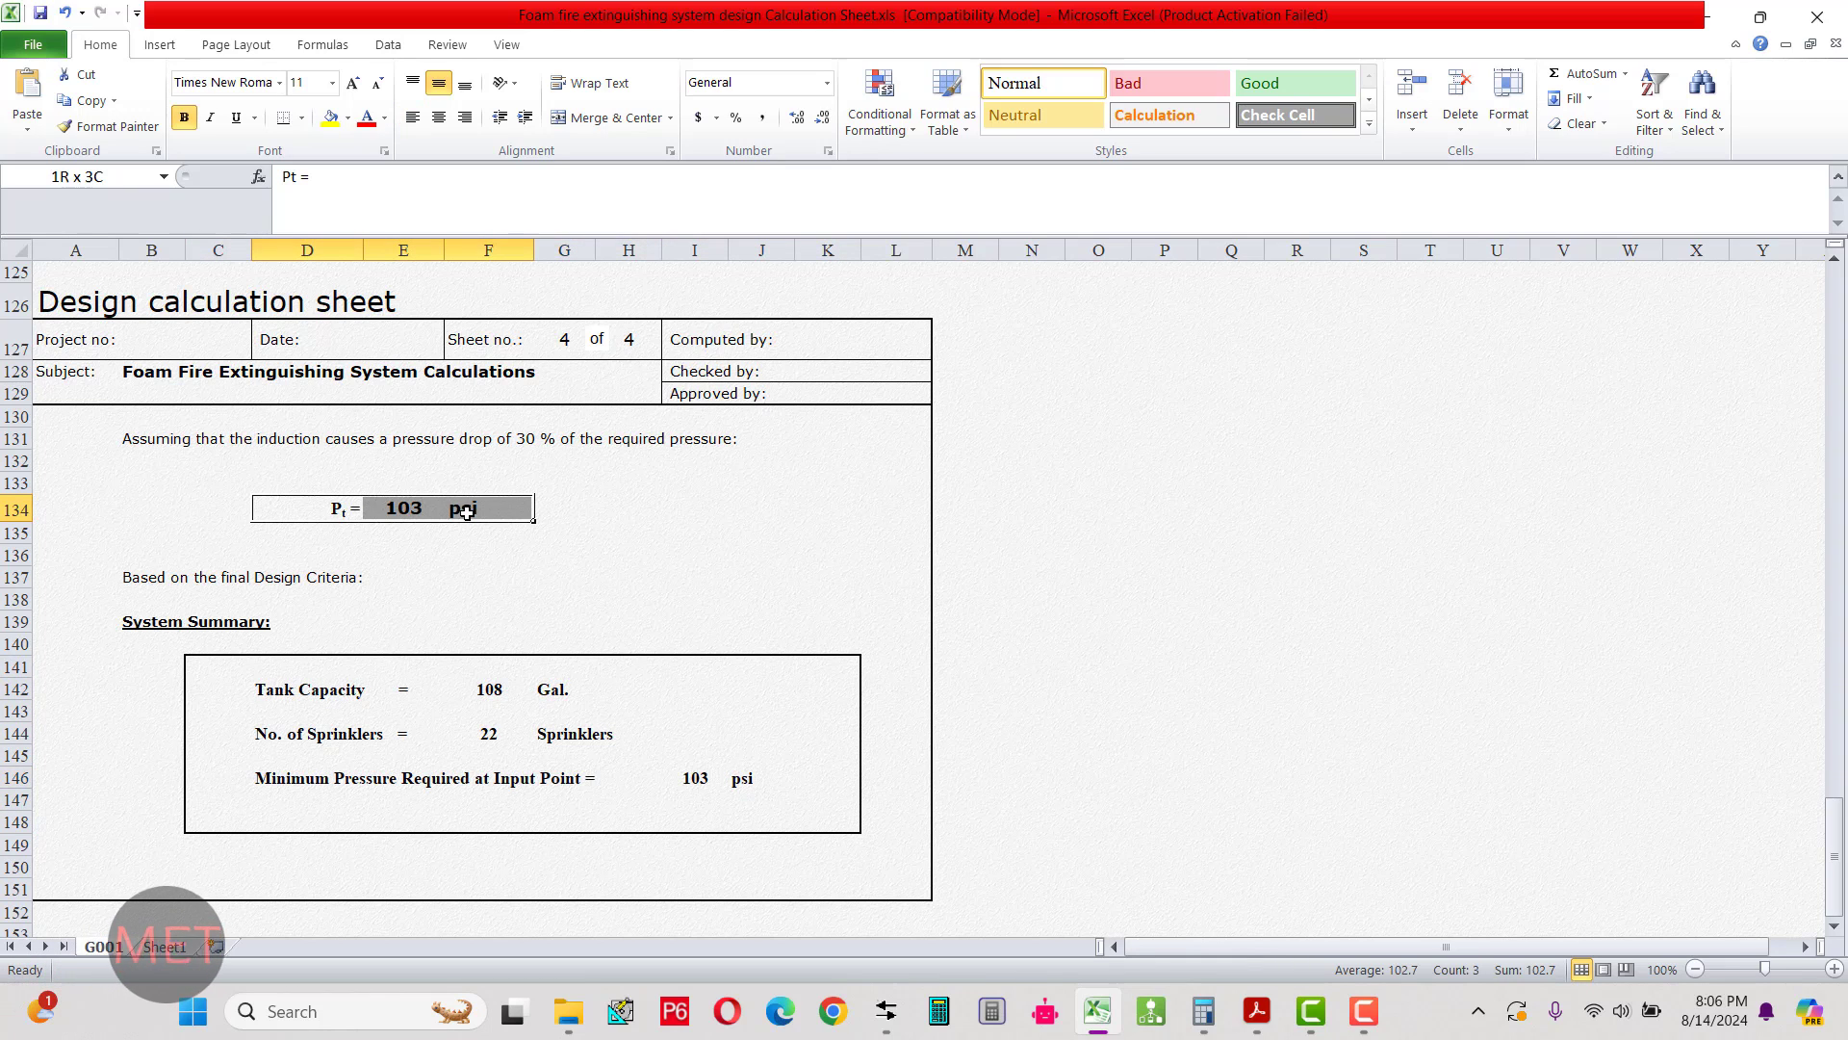
click(454, 573)
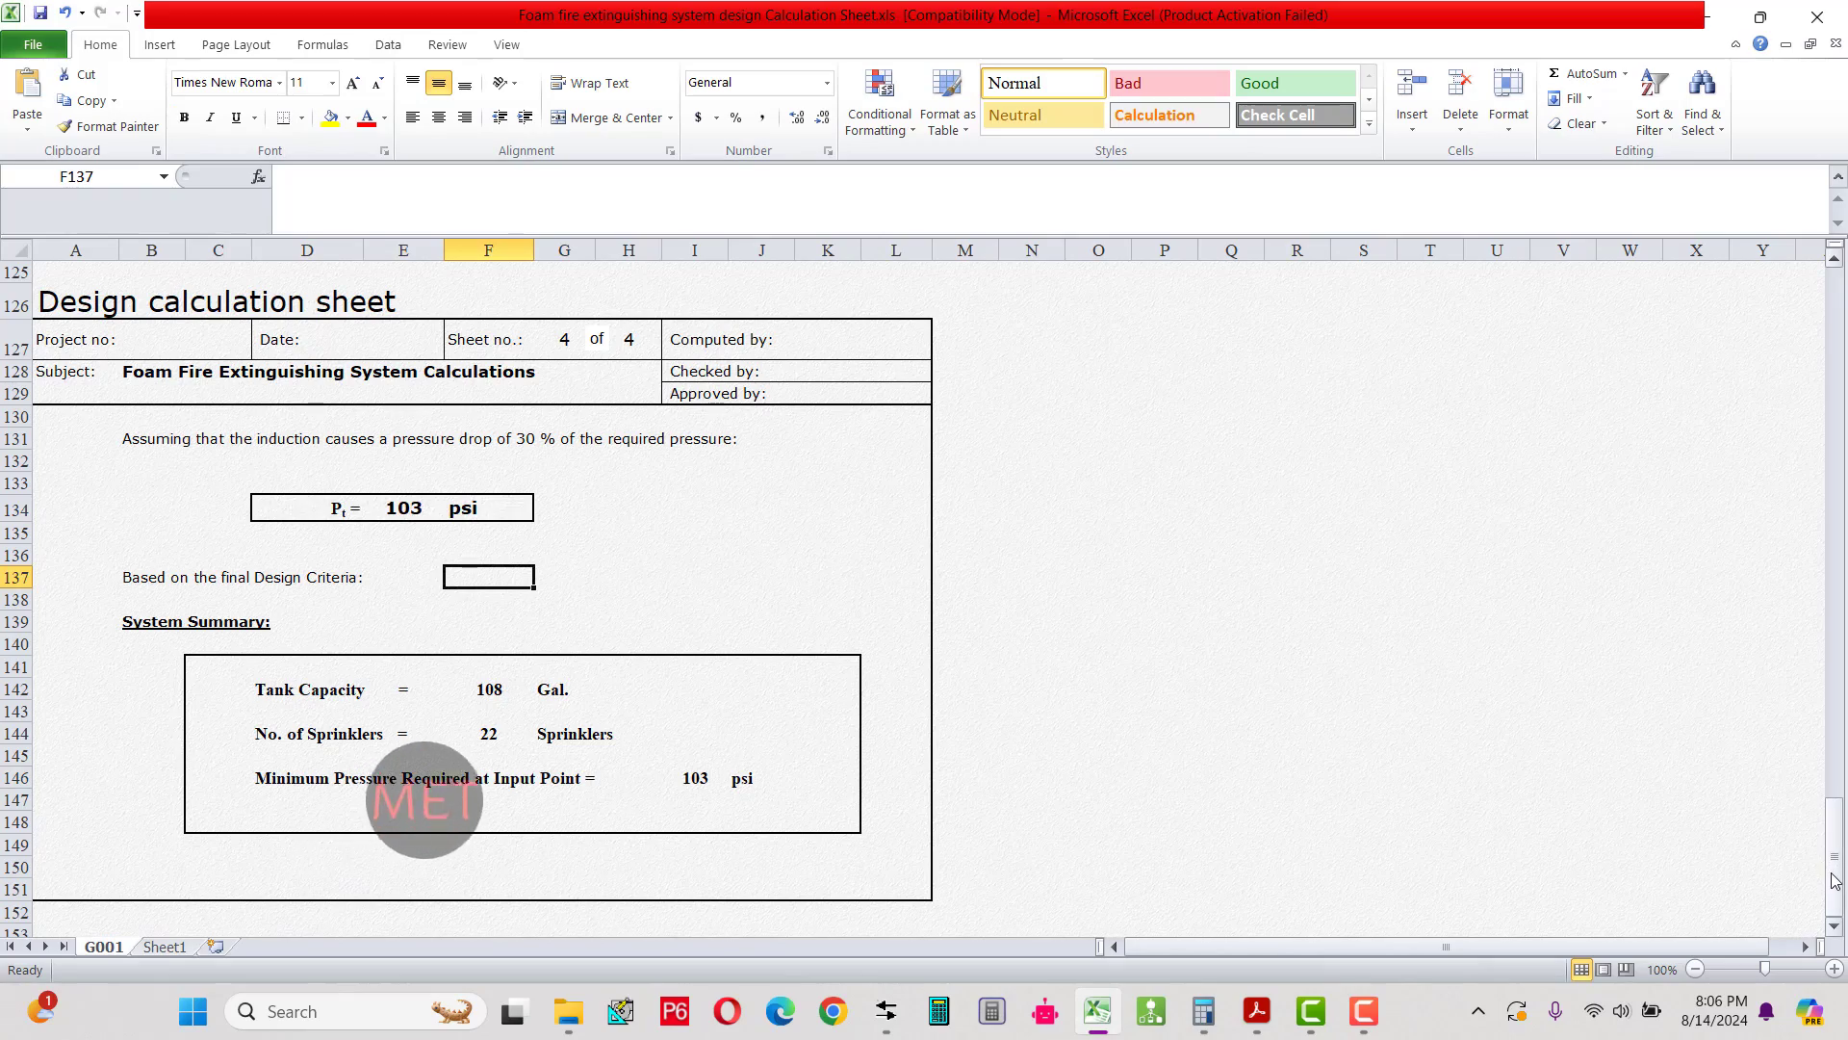
Review the sheet again from the general assumptions and design criteria through the foam quantities, hydraulic calculations and sprinkler coverage area.
drag(1833, 881, 1828, 335)
click(529, 587)
scroll(528, 631, down, 3)
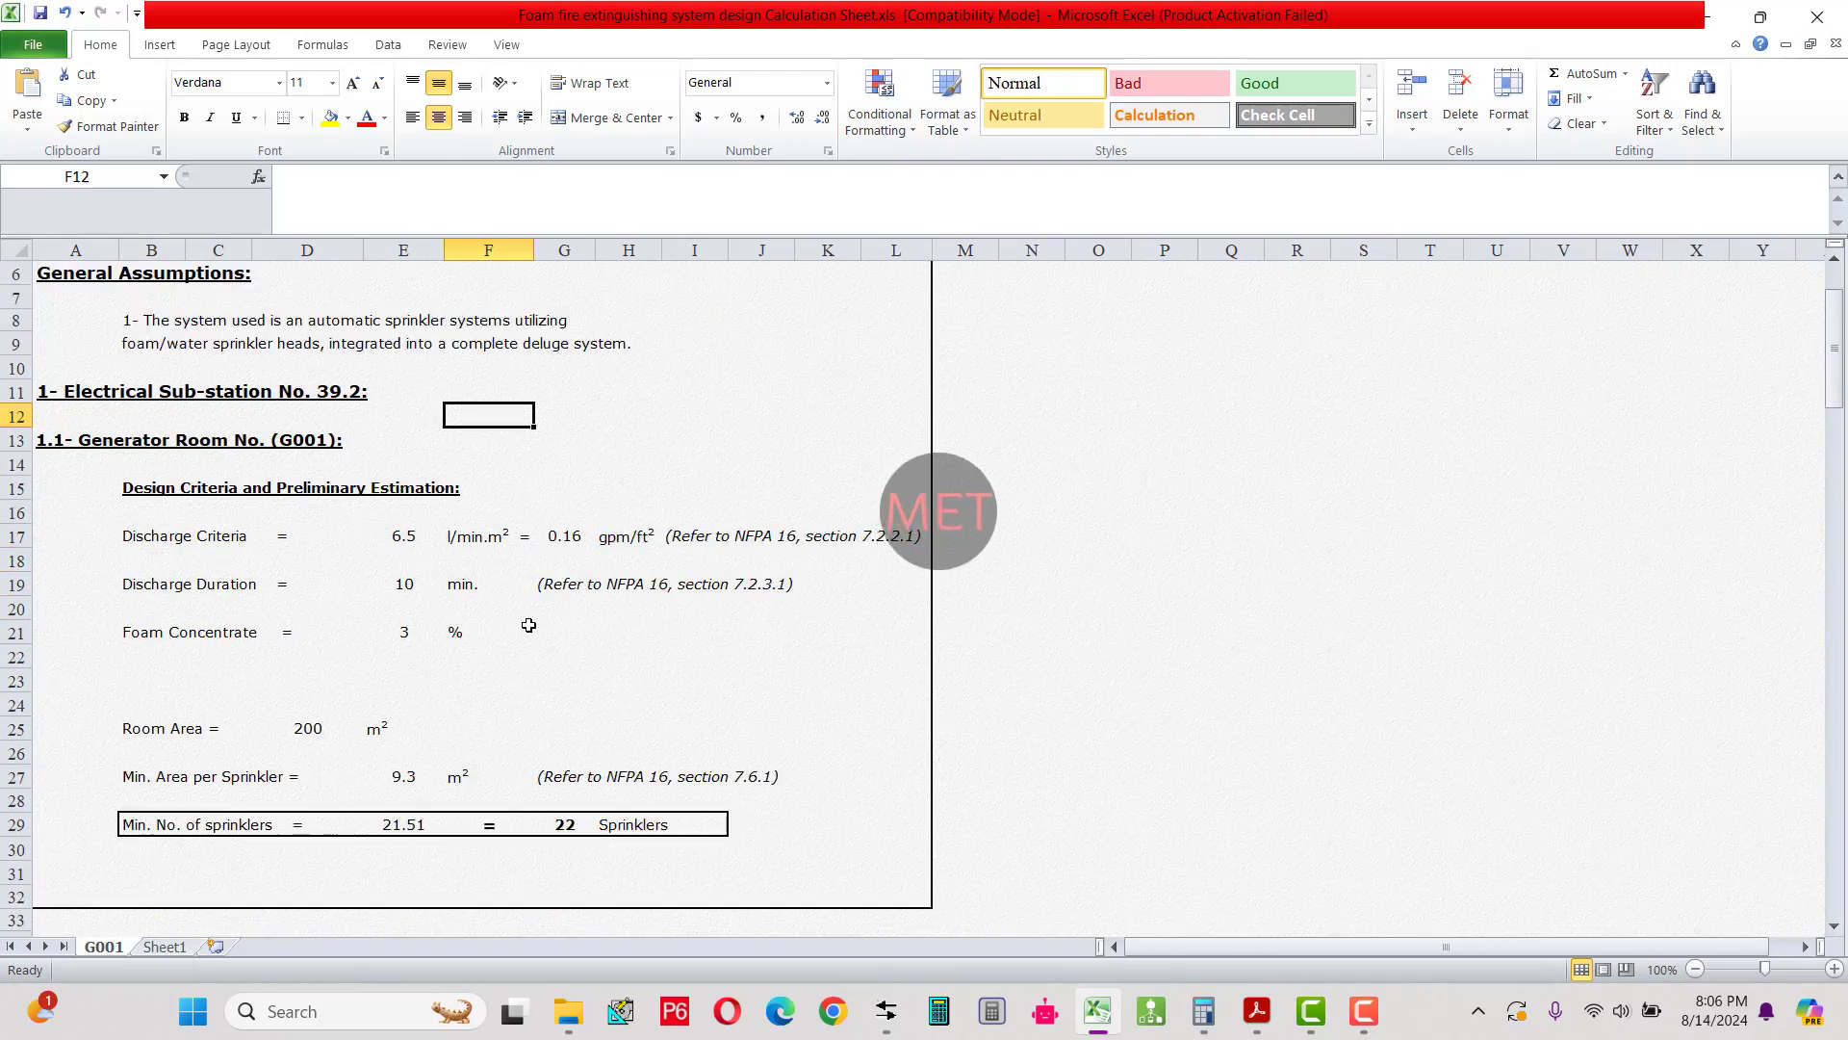
scroll(598, 734, down, 2)
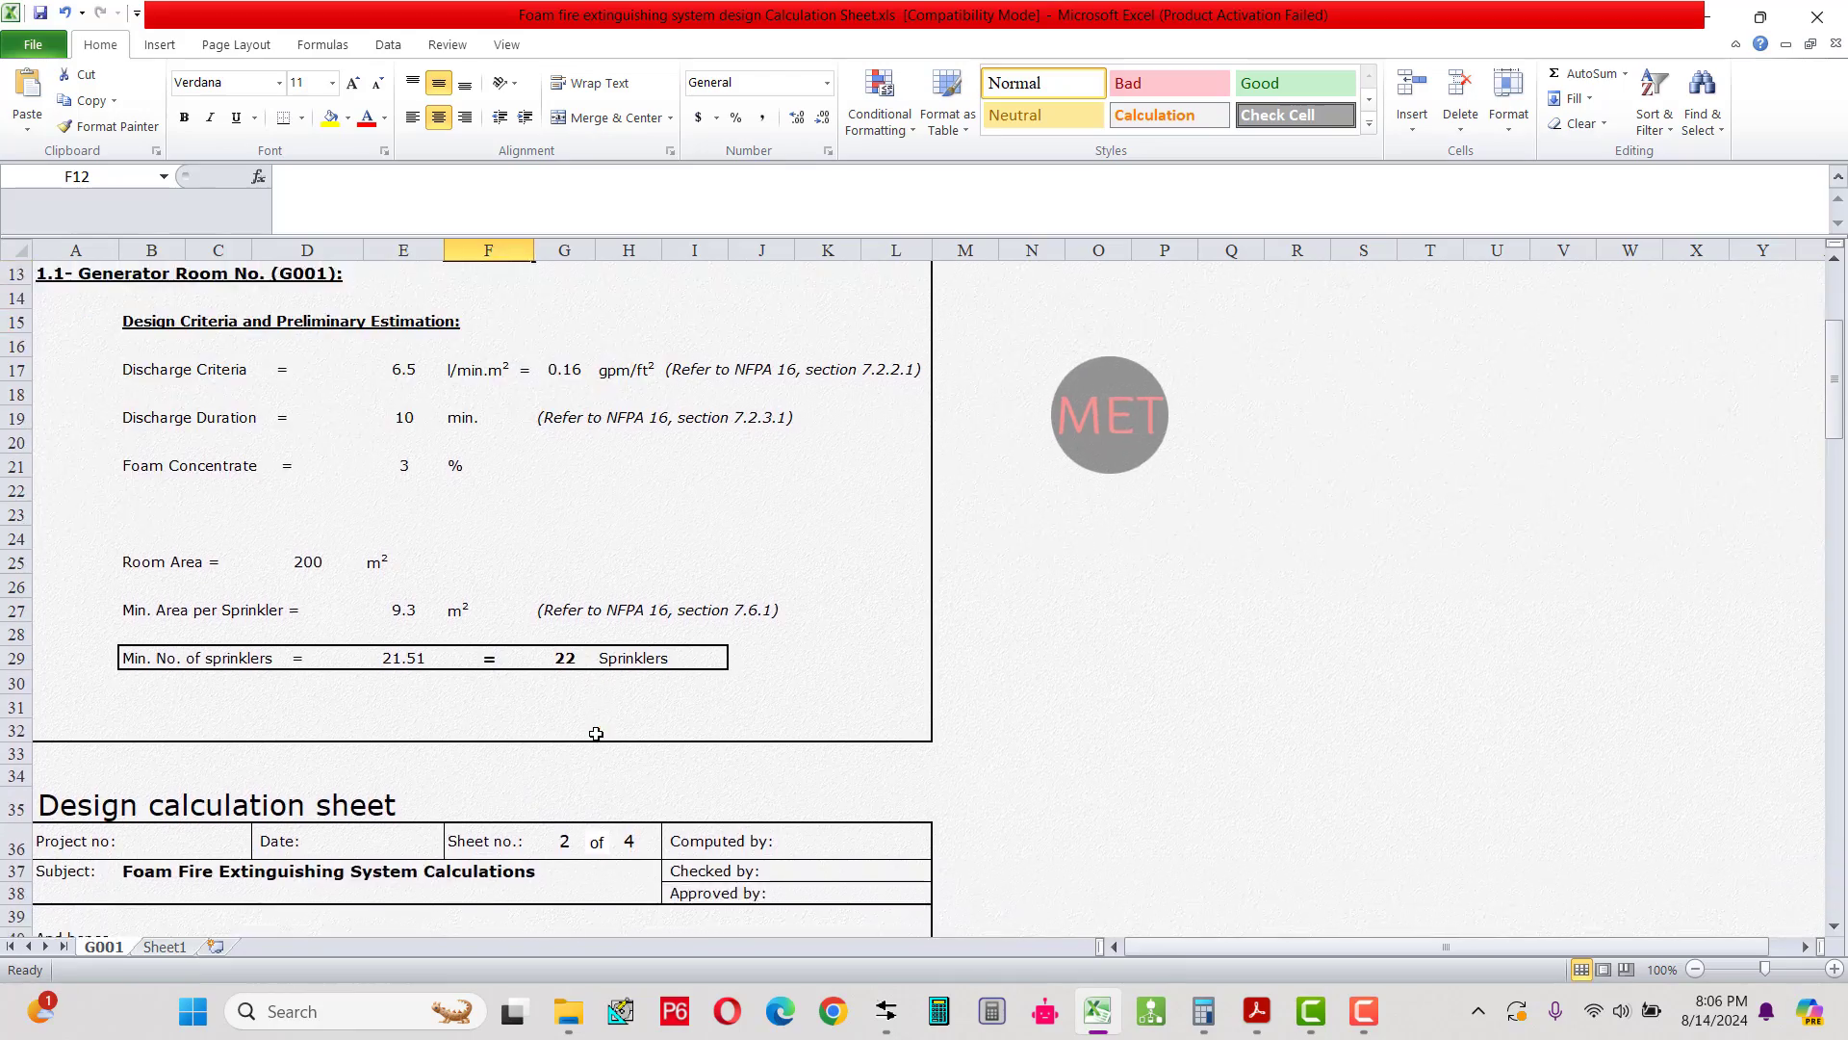
scroll(597, 735, down, 6)
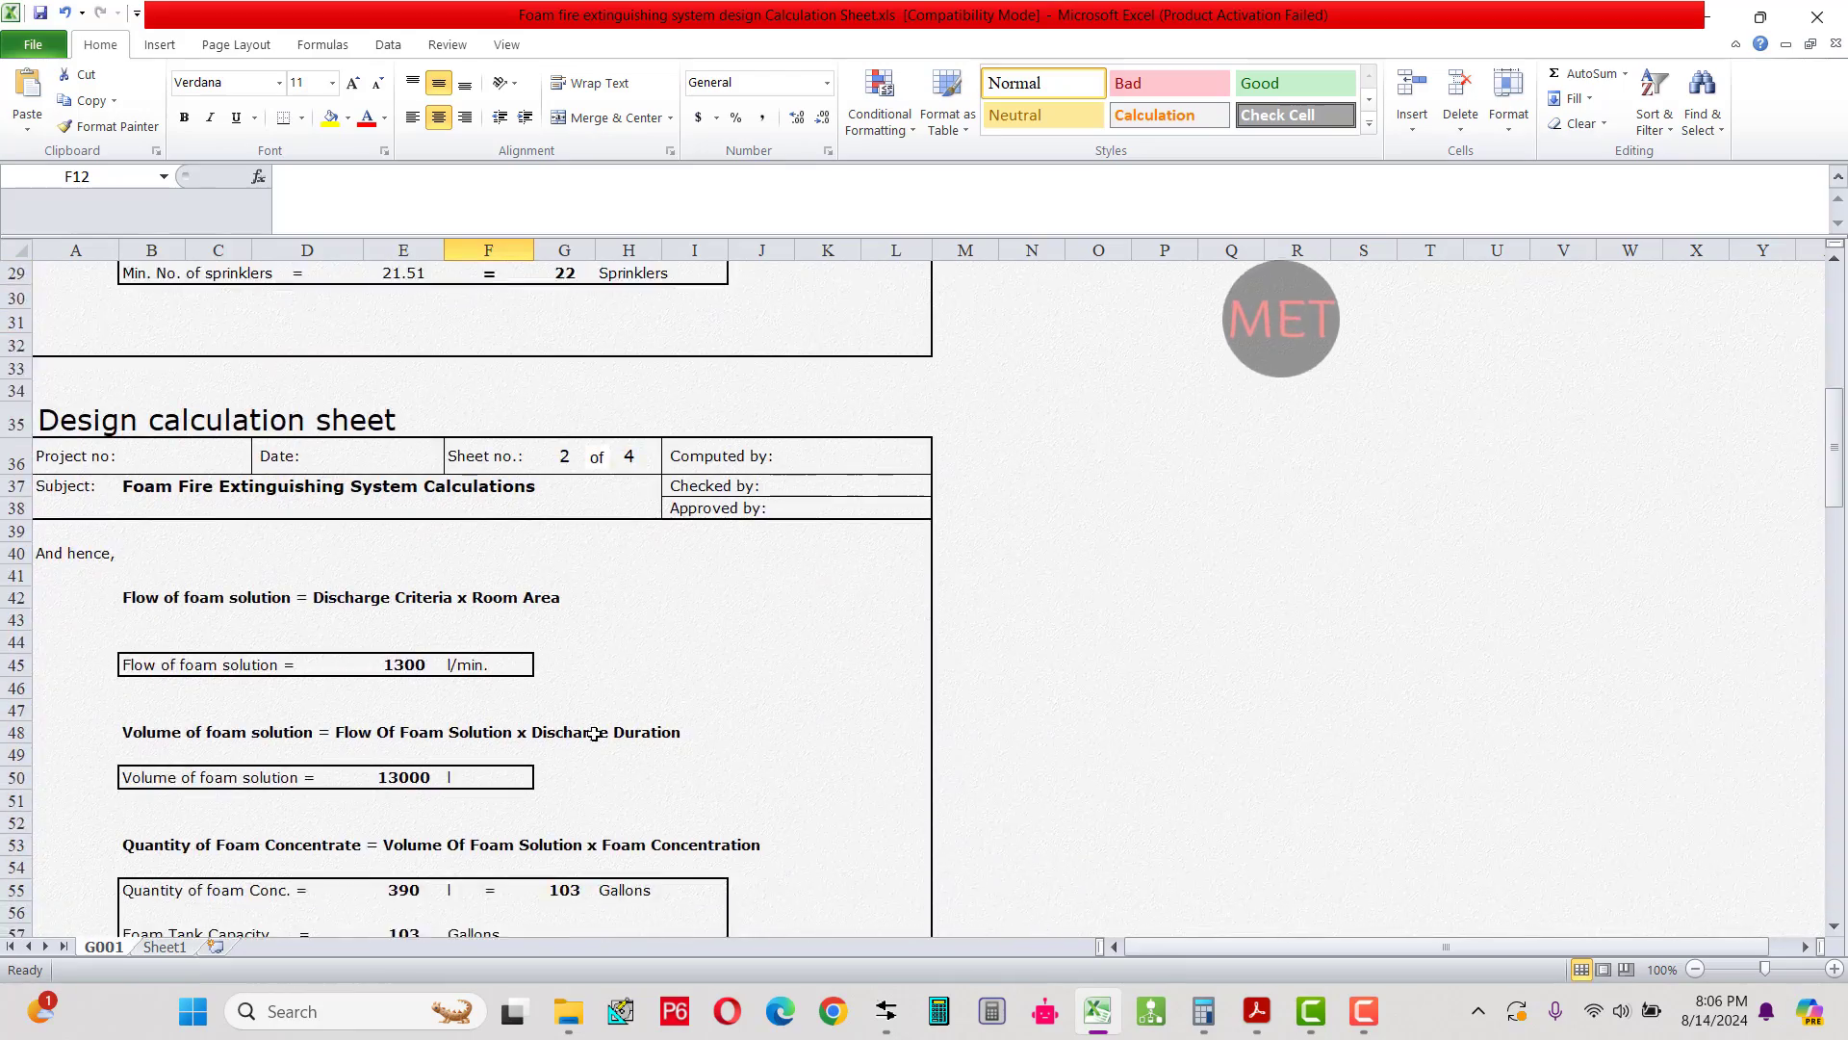
scroll(593, 732, down, 3)
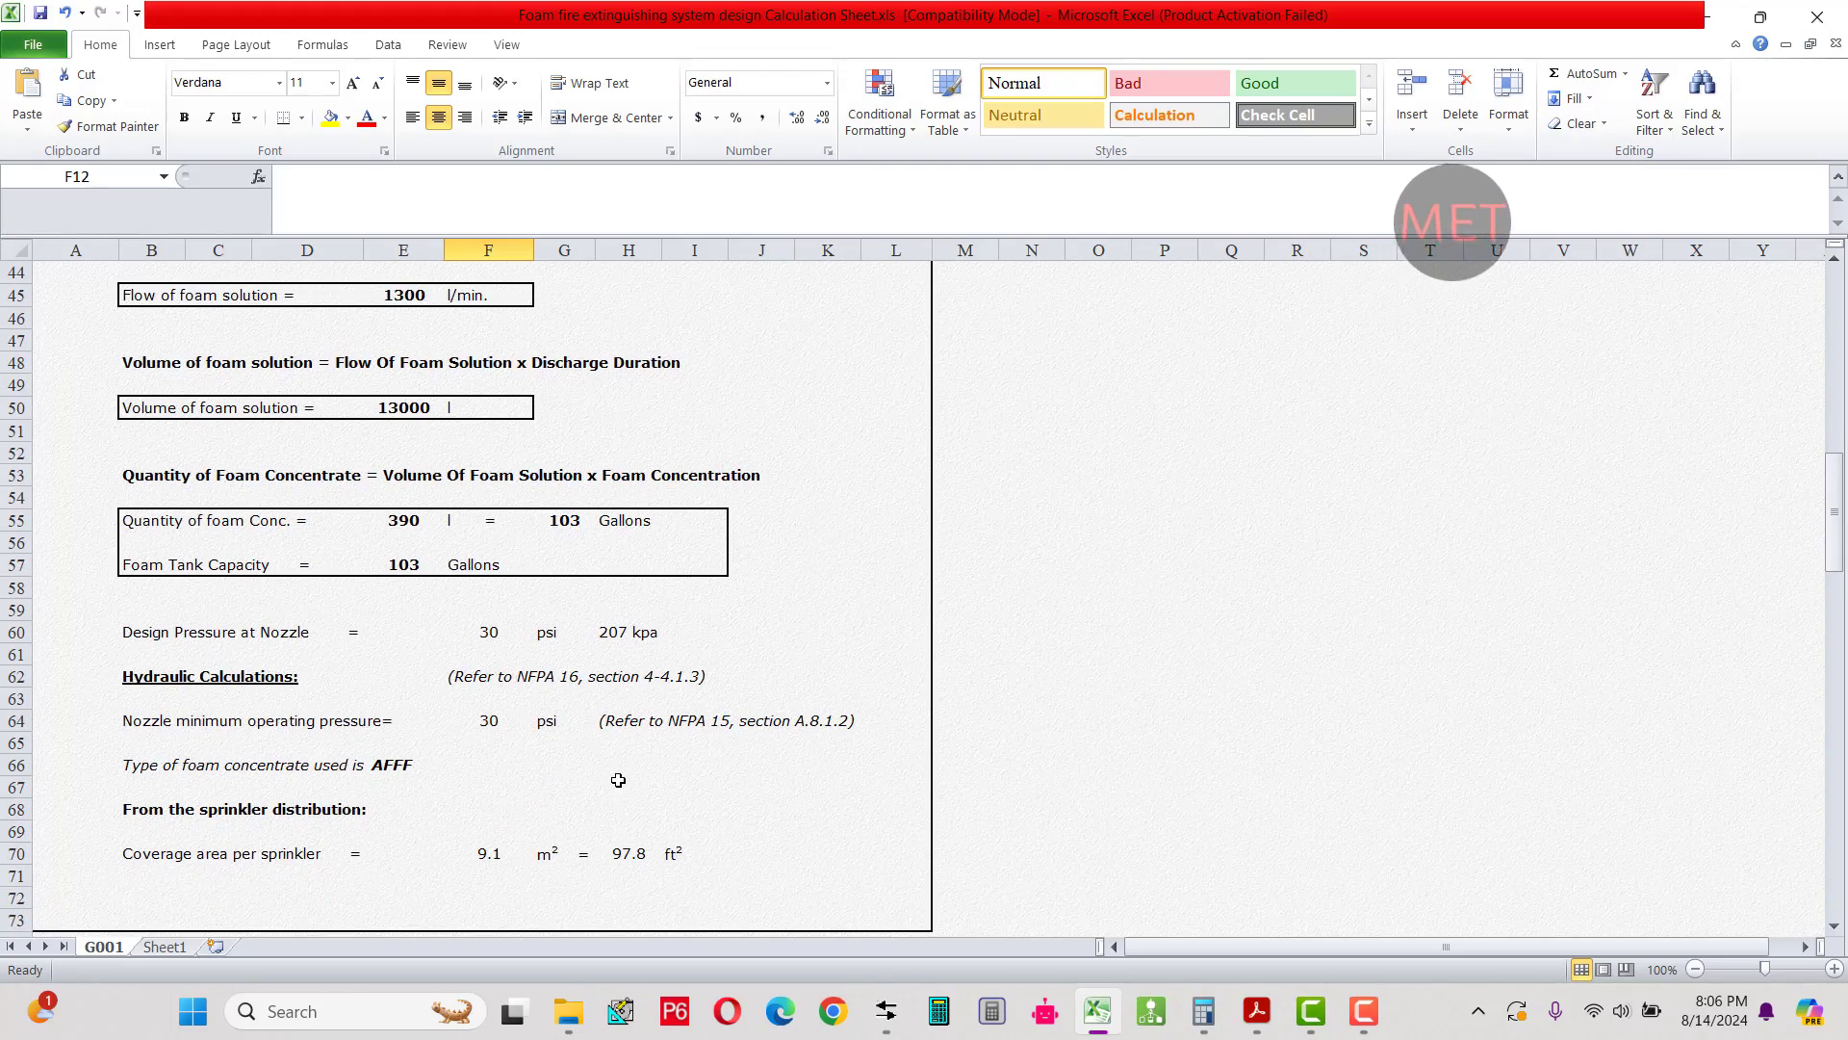
scroll(612, 789, down, 3)
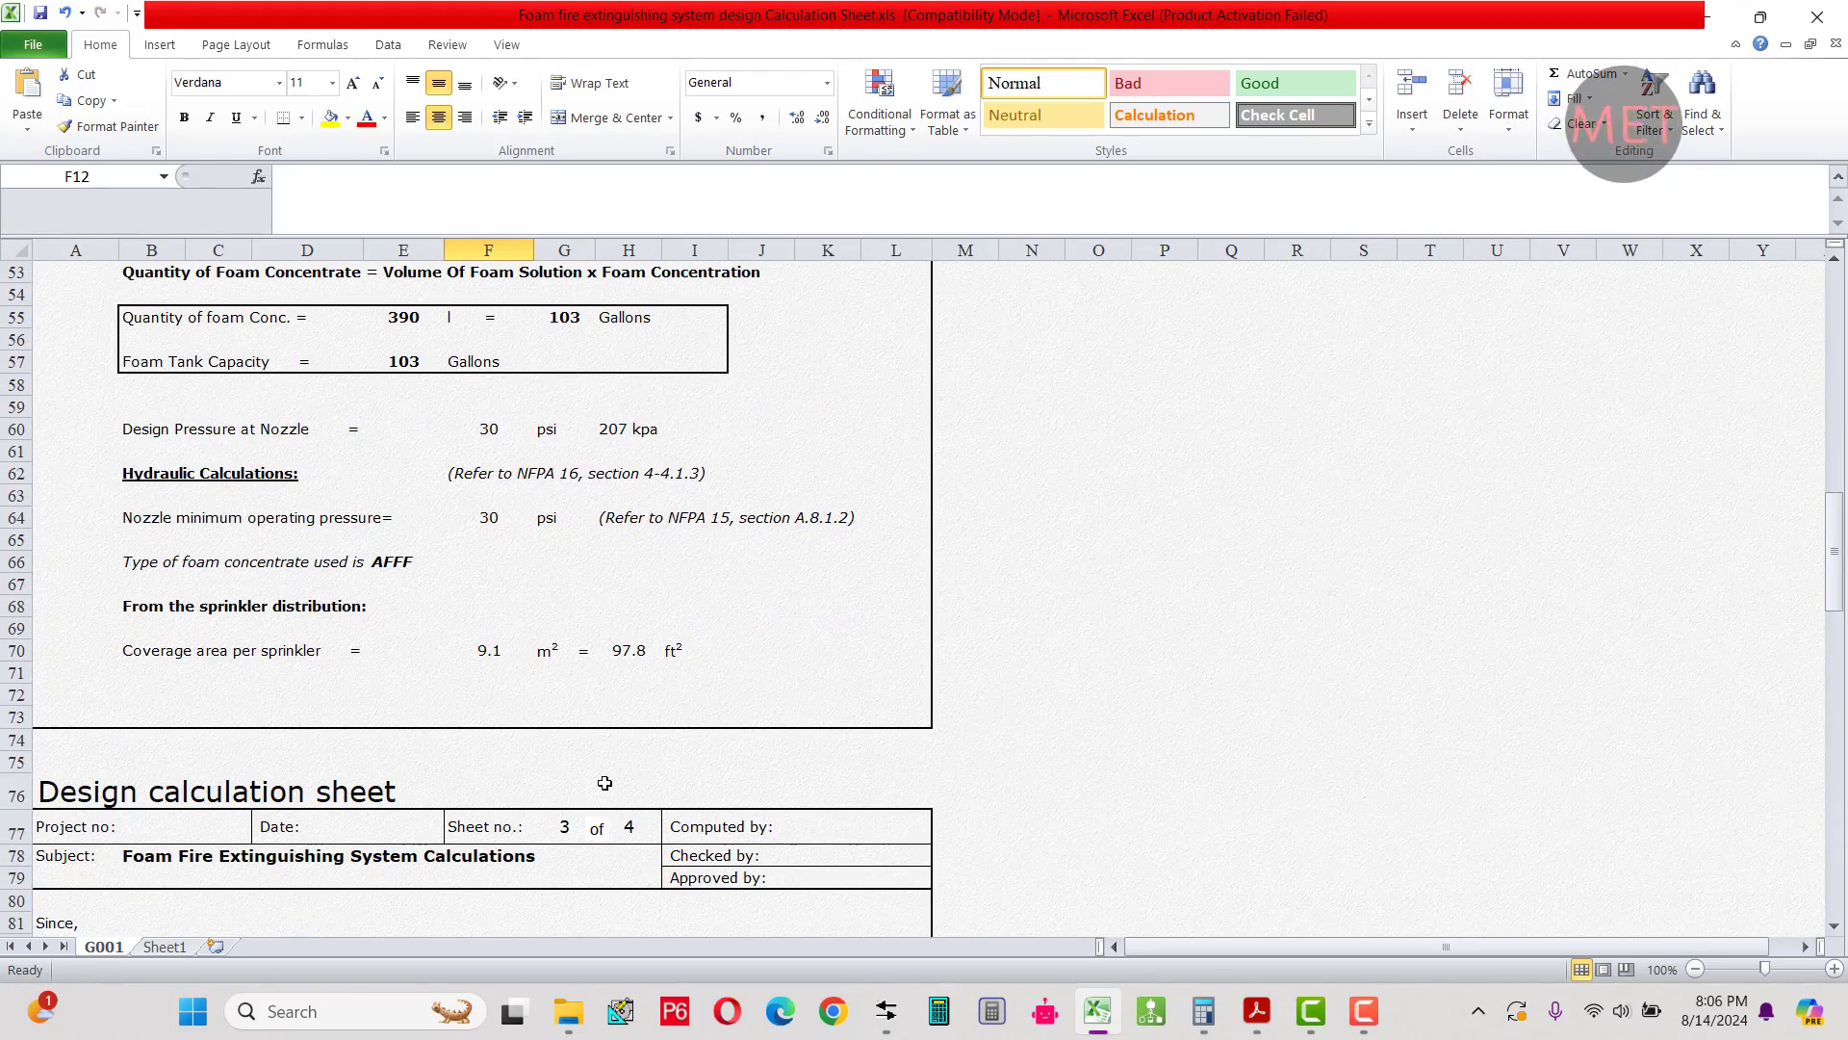
scroll(605, 783, down, 1)
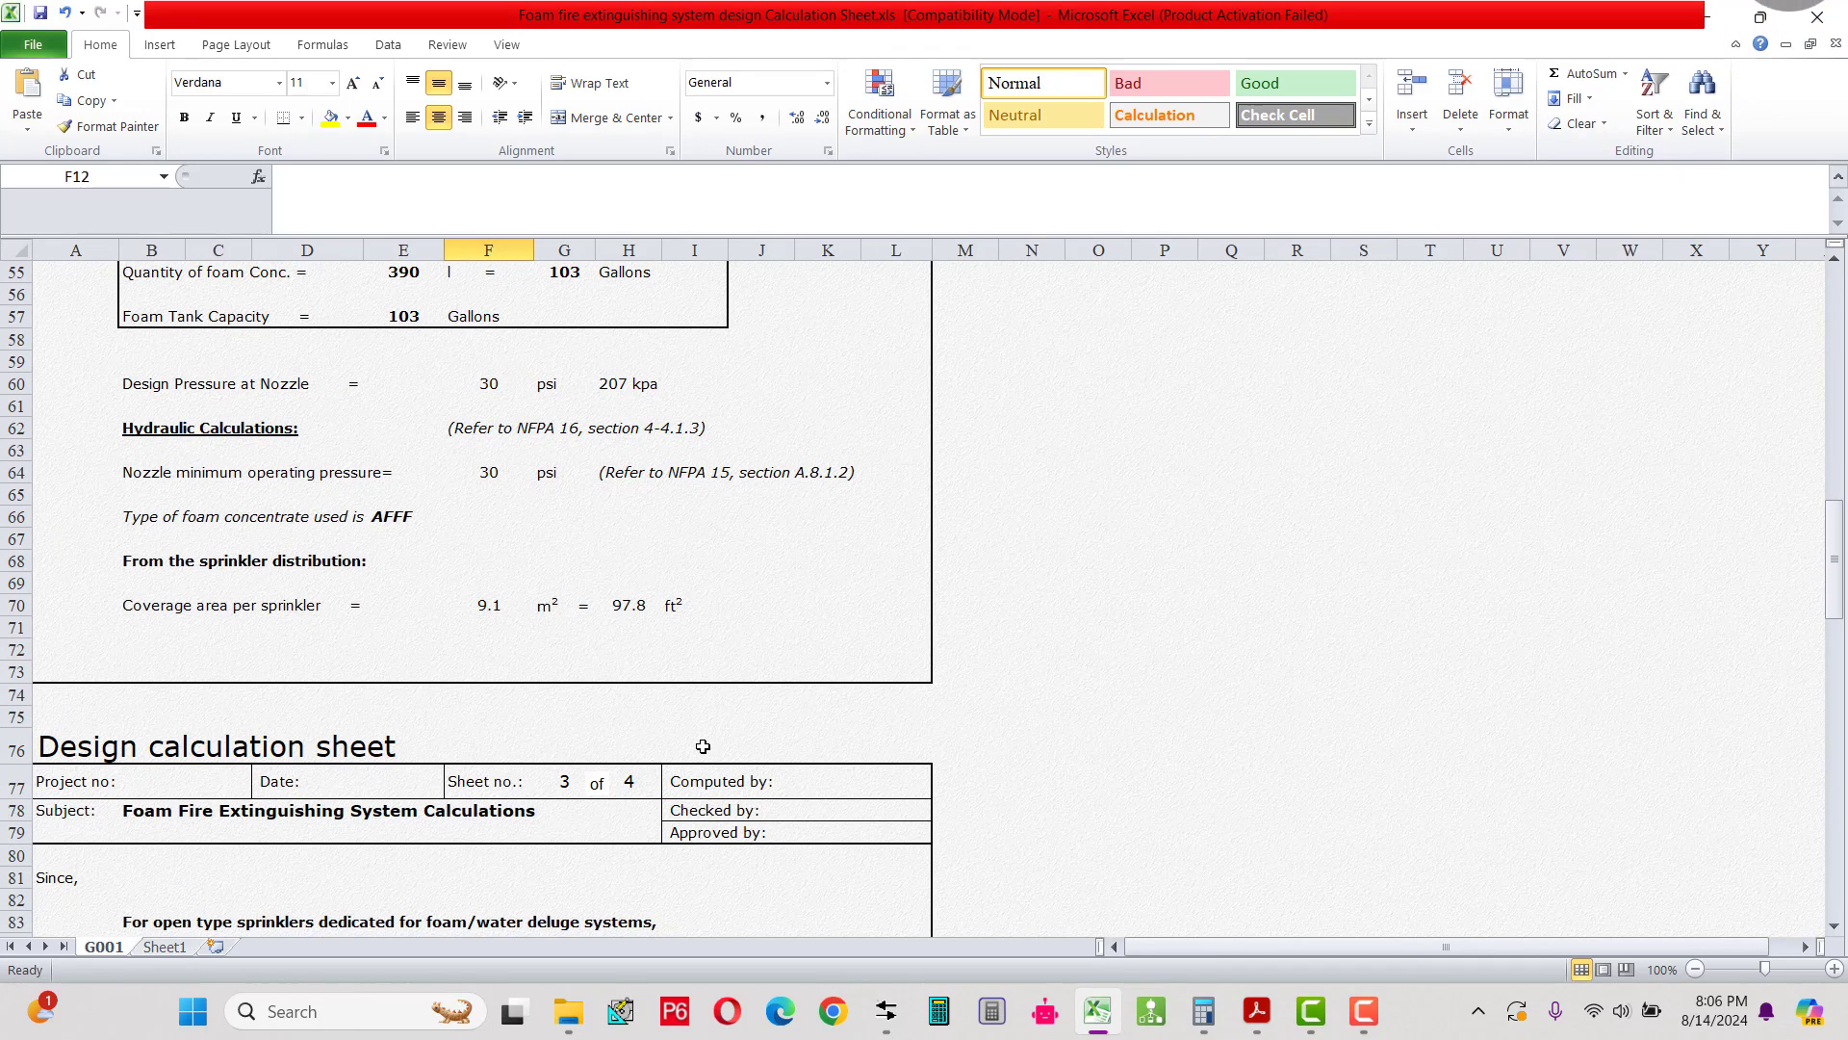
scroll(1724, 570, down, 1)
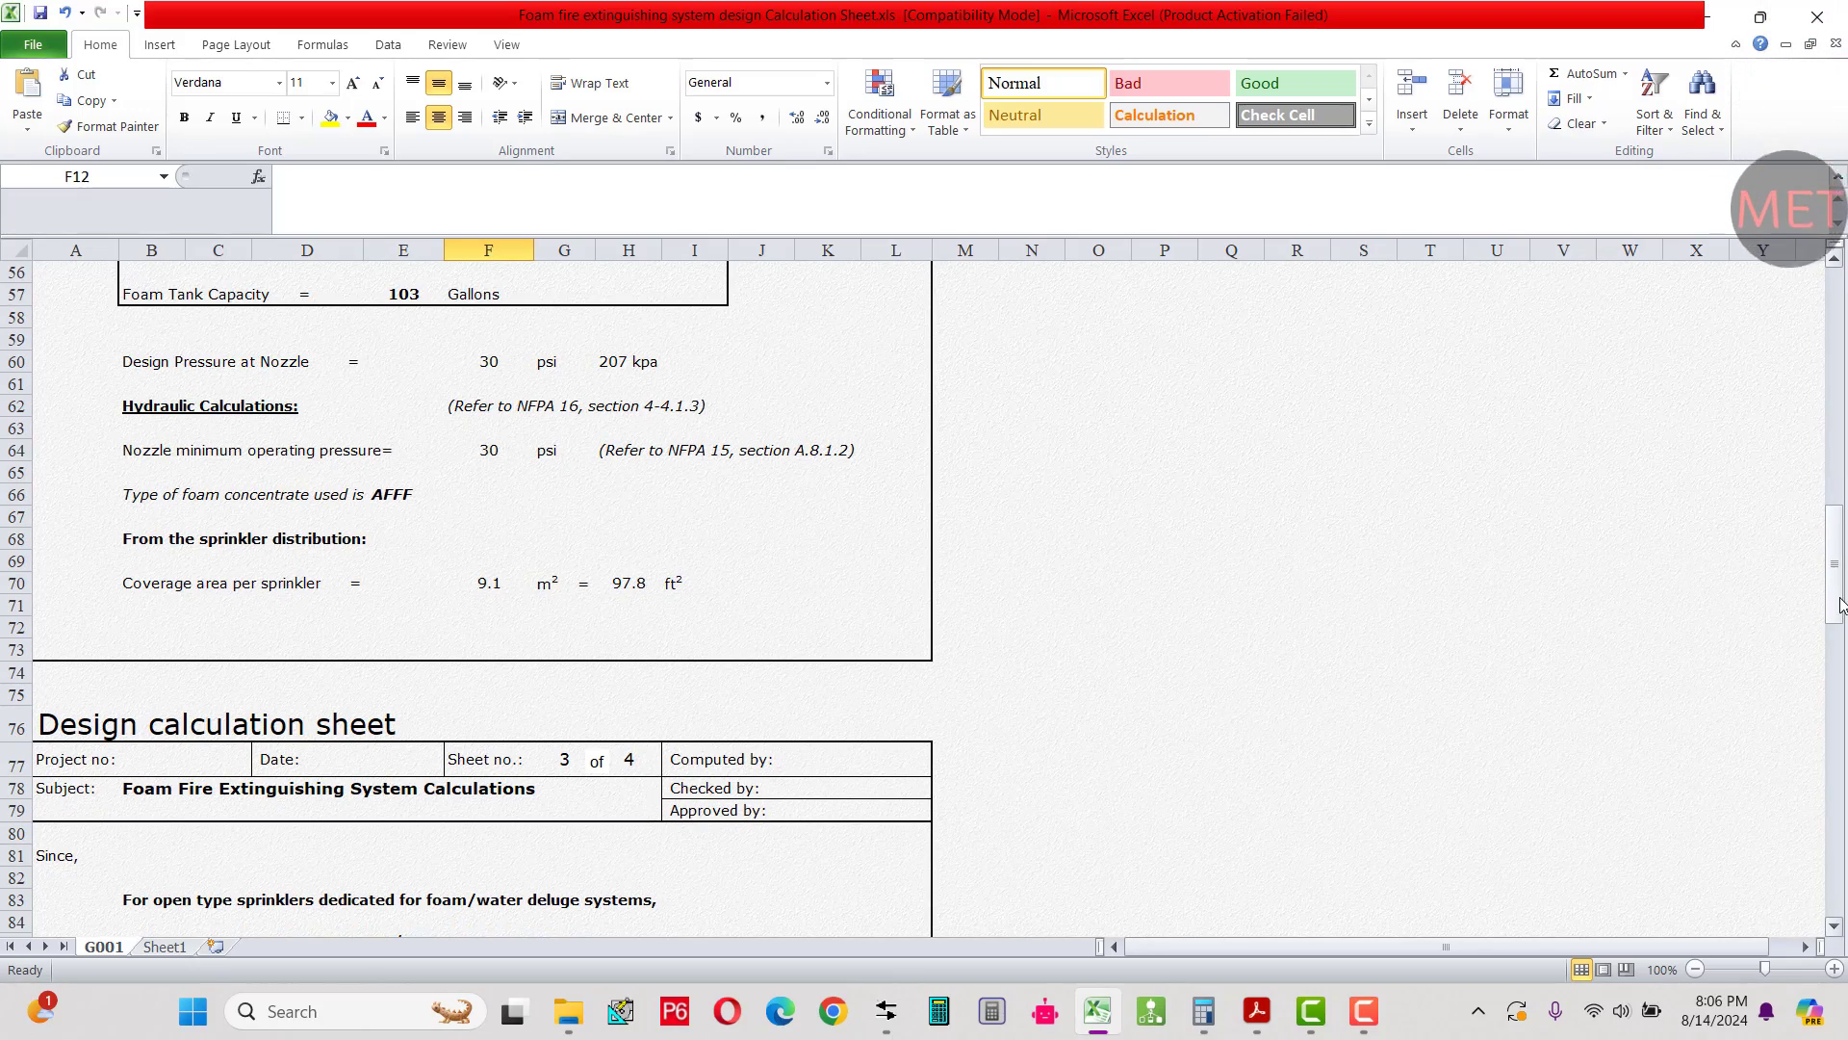
drag(1840, 604, 1843, 542)
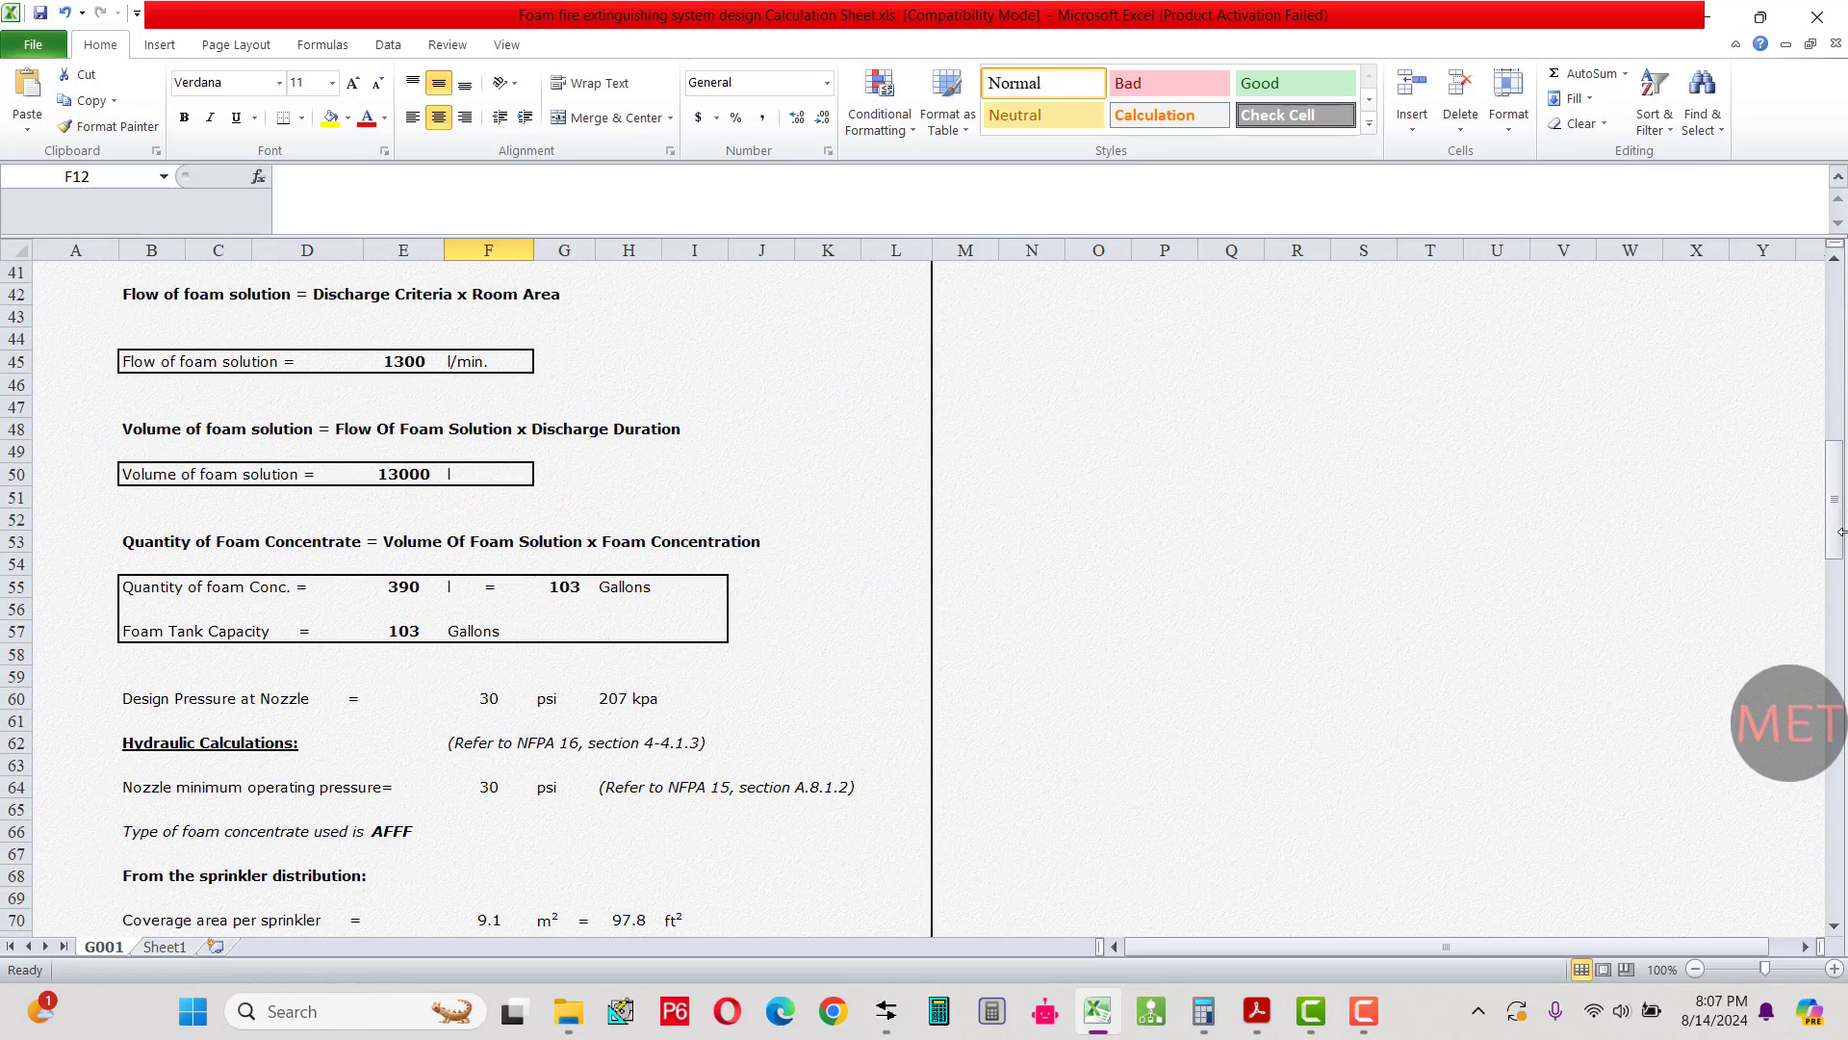